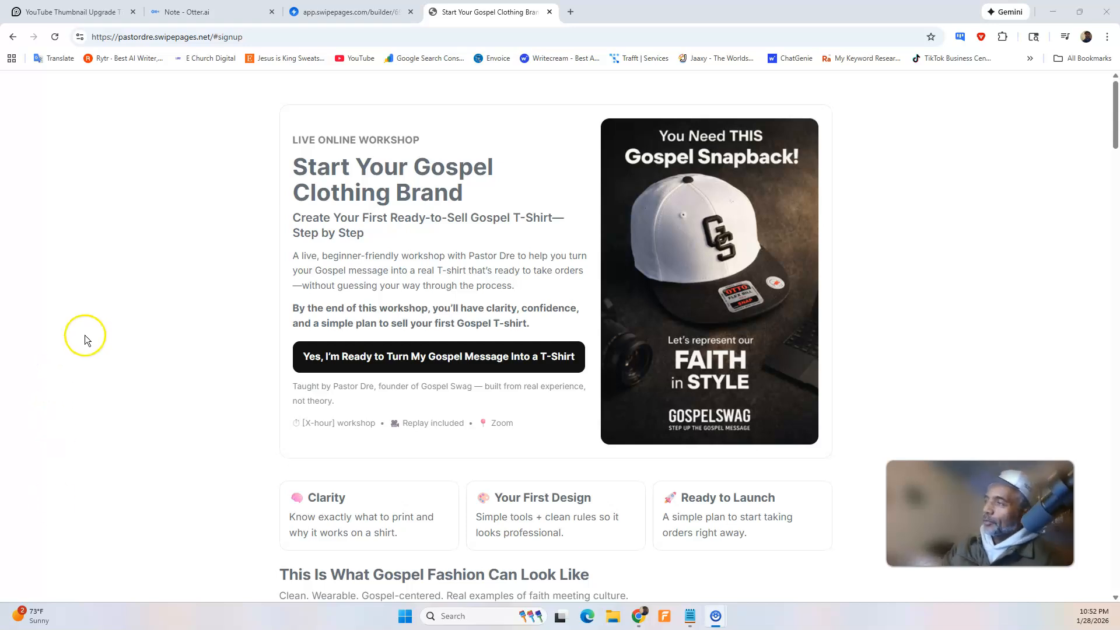
Review the published landing page's hero and hoodie image sections, along with the matching section code in the ChatGPT conversation.
{"action": "scroll", "coordinate": [475, 276], "scroll_direction": "down", "scroll_amount": 1}
{"action": "scroll", "coordinate": [772, 275], "scroll_direction": "down", "scroll_amount": 8}
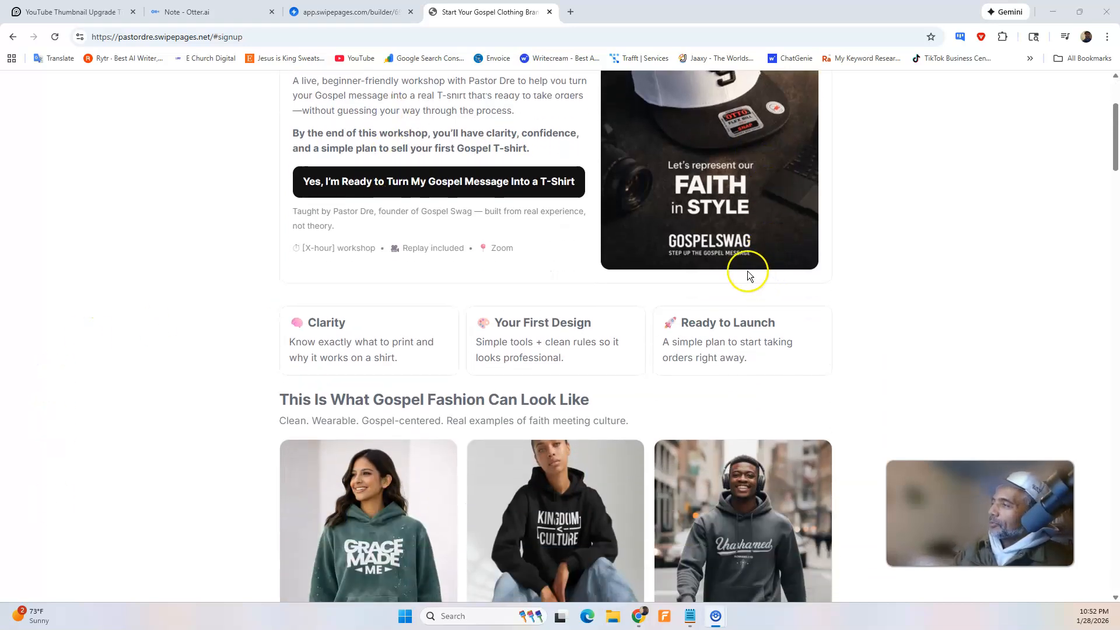
{"action": "scroll", "coordinate": [722, 250], "scroll_direction": "down", "scroll_amount": 12}
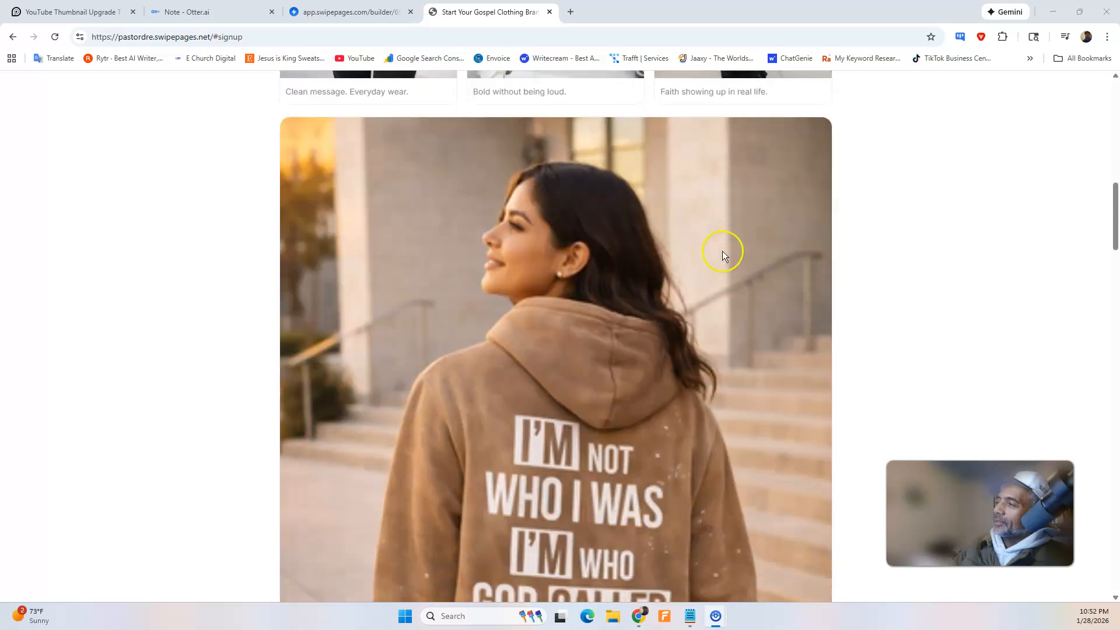
{"action": "scroll", "coordinate": [649, 203], "scroll_direction": "up", "scroll_amount": 5}
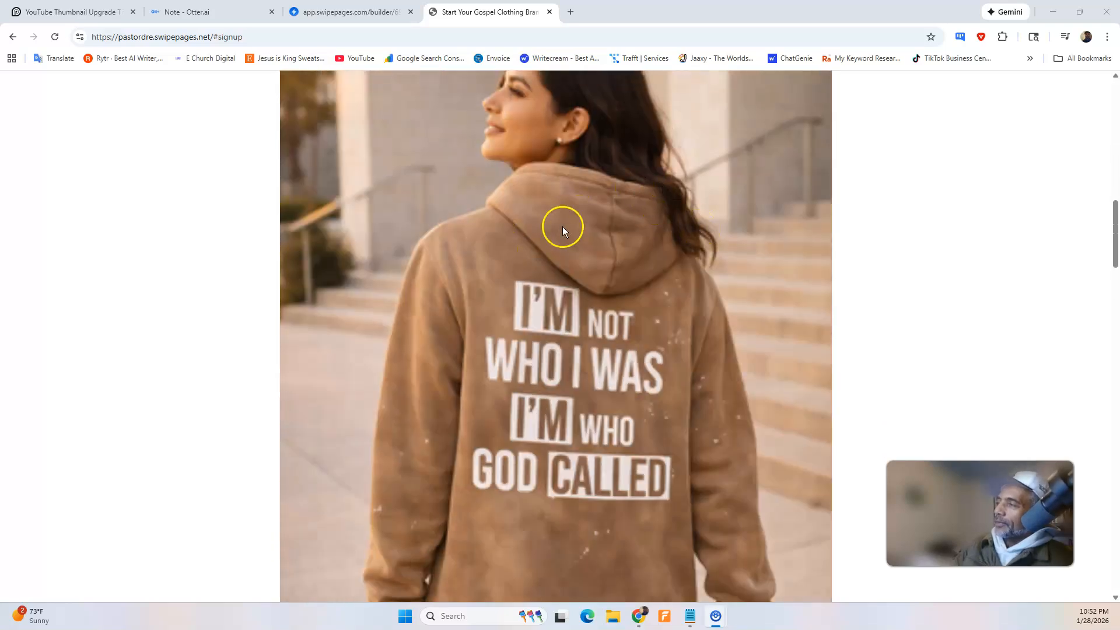
{"action": "scroll", "coordinate": [562, 231], "scroll_direction": "up", "scroll_amount": 3}
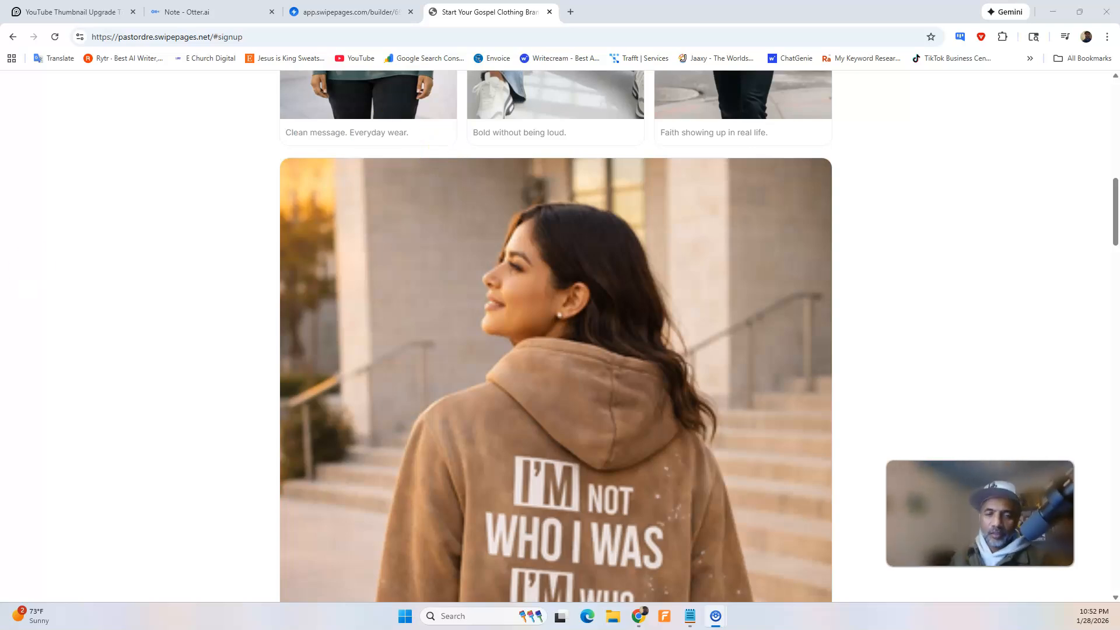
{"action": "left_click_drag", "start_coordinate": [1, 99], "coordinate": [364, 105]}
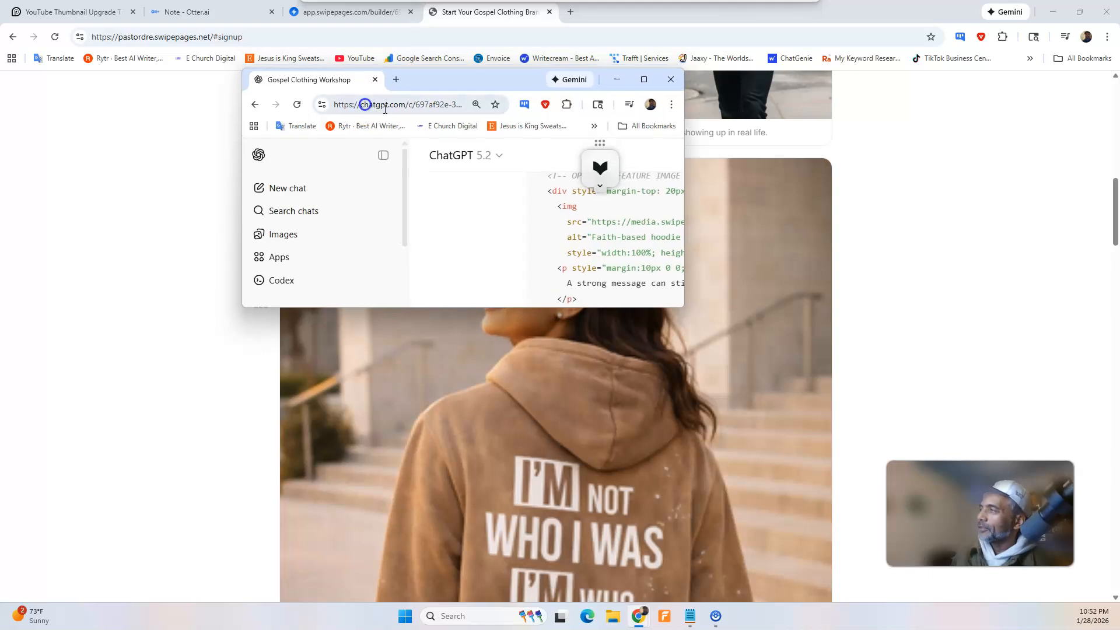
{"action": "left_click", "coordinate": [644, 80]}
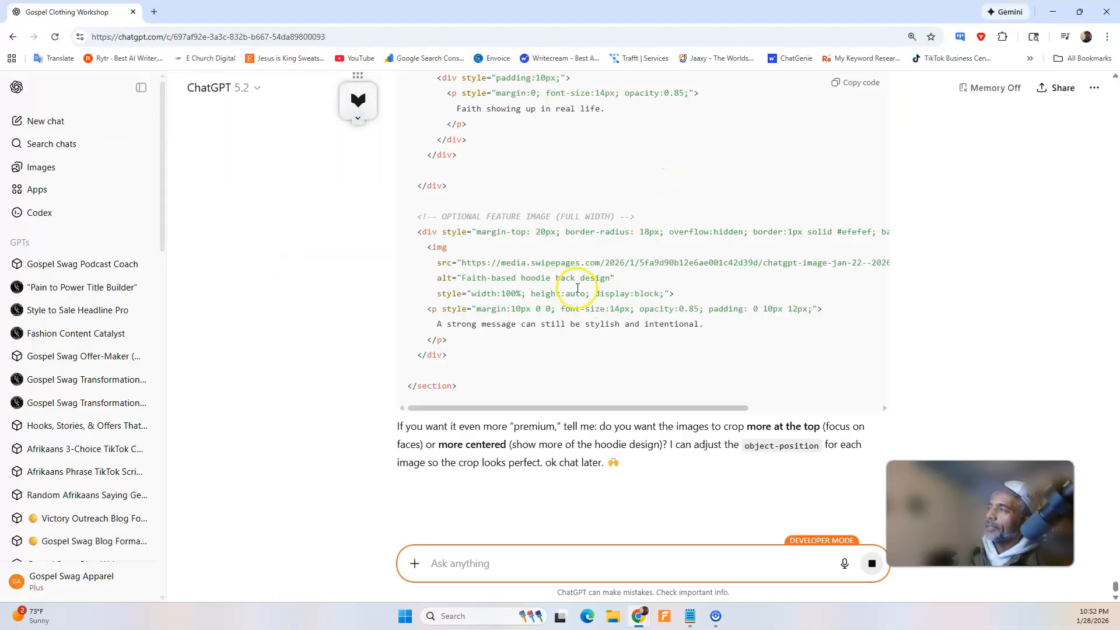
{"action": "scroll", "coordinate": [575, 290], "scroll_direction": "up", "scroll_amount": 10}
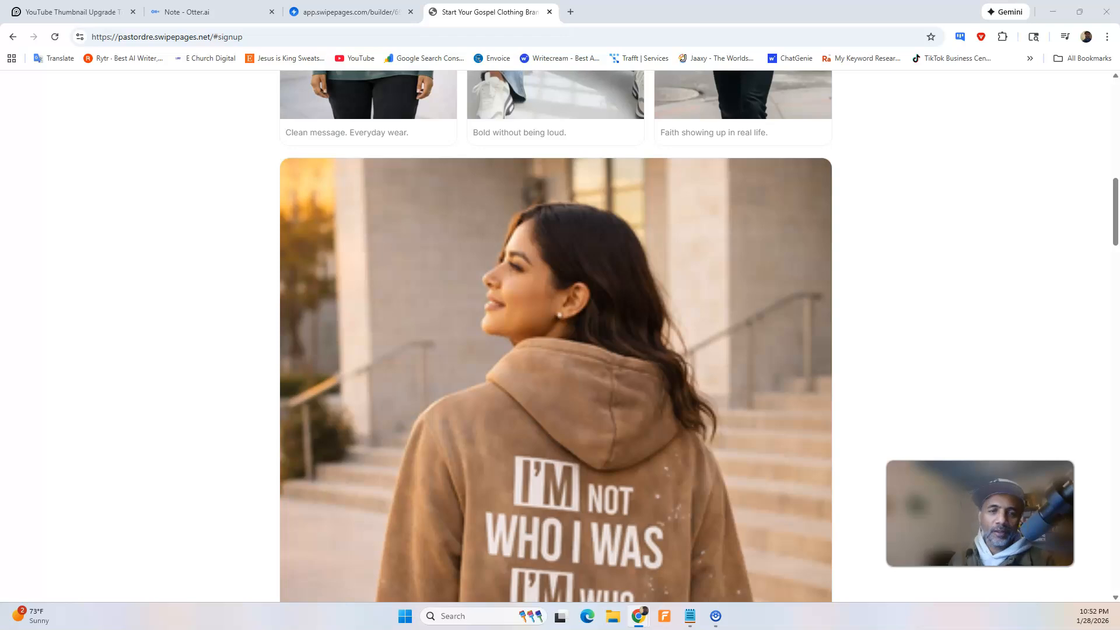
{"action": "scroll", "coordinate": [464, 278], "scroll_direction": "up", "scroll_amount": 3}
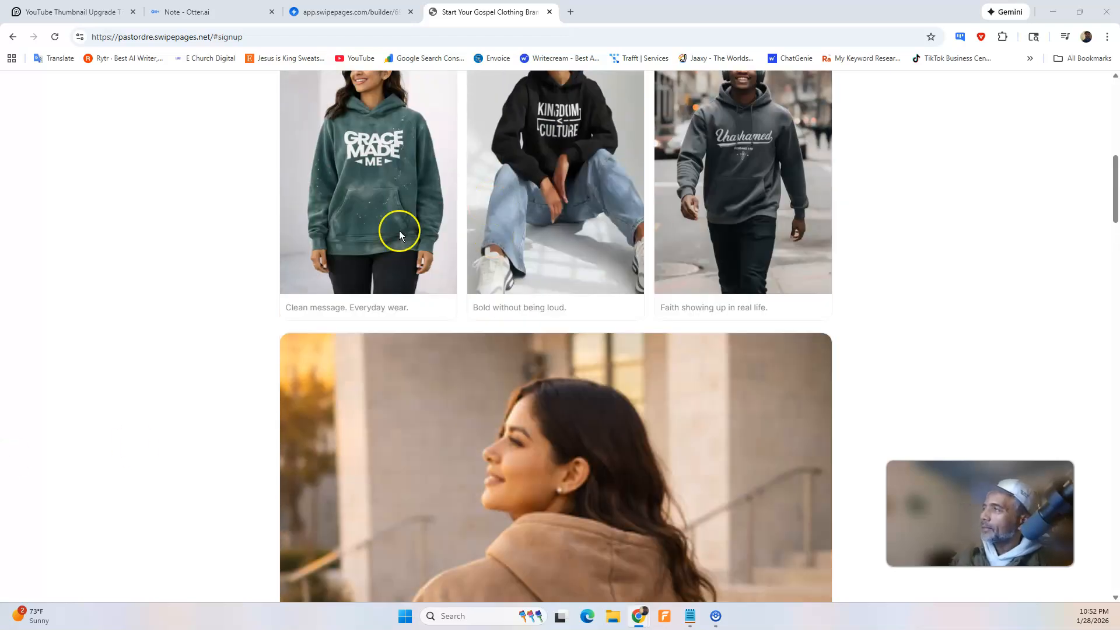
Examine the HTML Code blocks in the Swipe Pages builder against the published page's sections, from the hero down to the closing placeholder.
{"action": "left_click", "coordinate": [356, 12]}
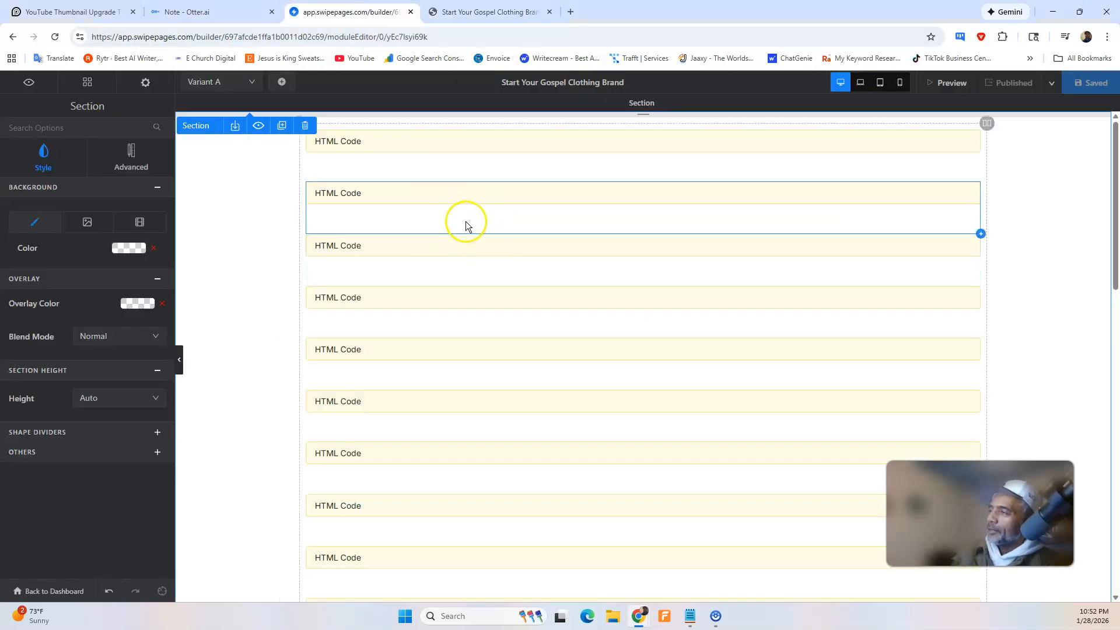
{"action": "scroll", "coordinate": [417, 246], "scroll_direction": "down", "scroll_amount": 4}
{"action": "scroll", "coordinate": [415, 249], "scroll_direction": "up", "scroll_amount": 4}
{"action": "left_click", "coordinate": [490, 12]}
{"action": "scroll", "coordinate": [375, 194], "scroll_direction": "up", "scroll_amount": 8}
{"action": "scroll", "coordinate": [371, 216], "scroll_direction": "down", "scroll_amount": 2}
{"action": "scroll", "coordinate": [372, 216], "scroll_direction": "down", "scroll_amount": 20}
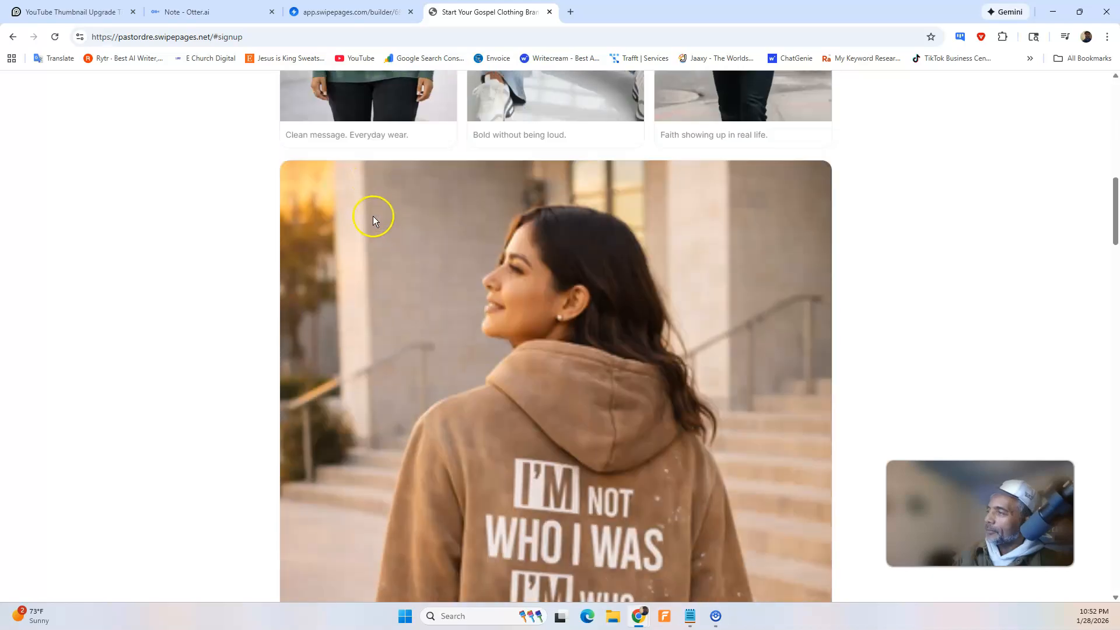
{"action": "scroll", "coordinate": [376, 216], "scroll_direction": "down", "scroll_amount": 15}
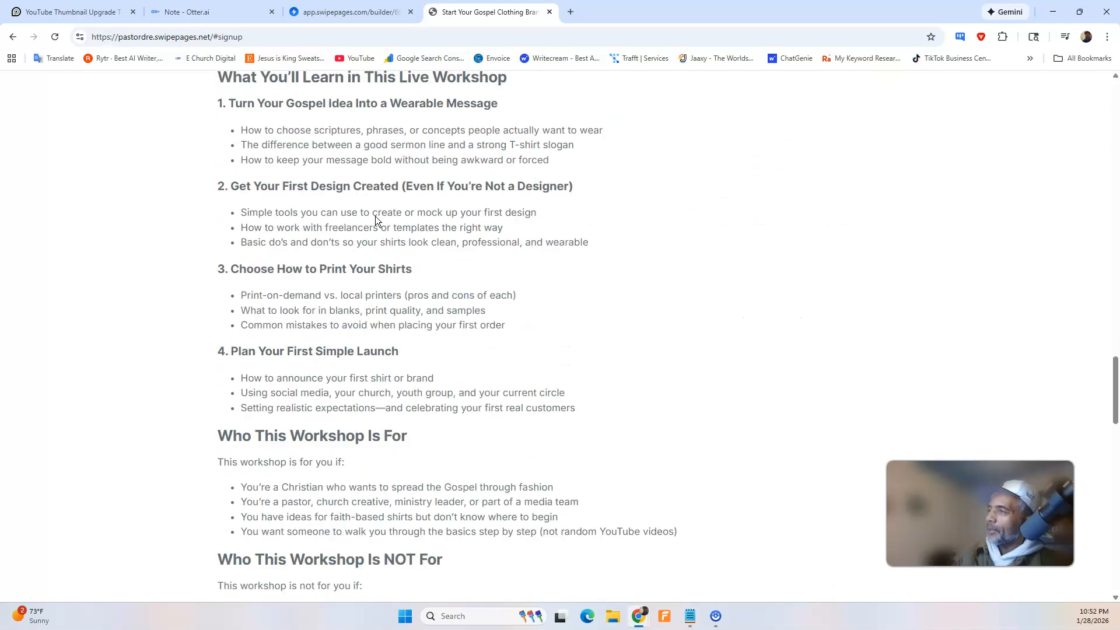
{"action": "scroll", "coordinate": [377, 221], "scroll_direction": "down", "scroll_amount": 5}
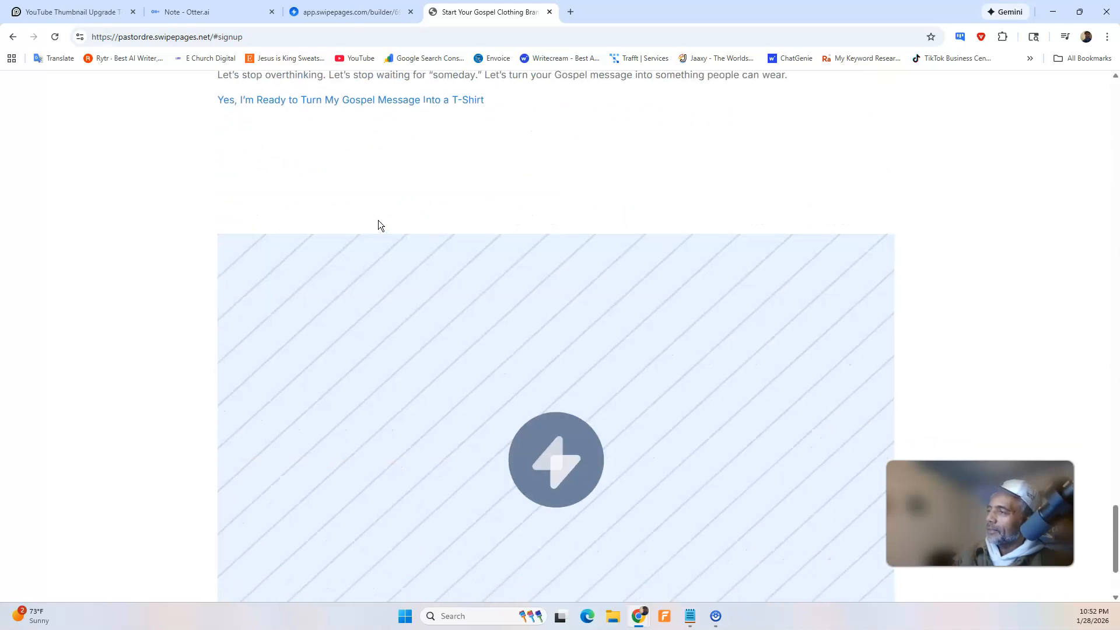
{"action": "scroll", "coordinate": [370, 220], "scroll_direction": "up", "scroll_amount": 15}
{"action": "left_click", "coordinate": [350, 11]}
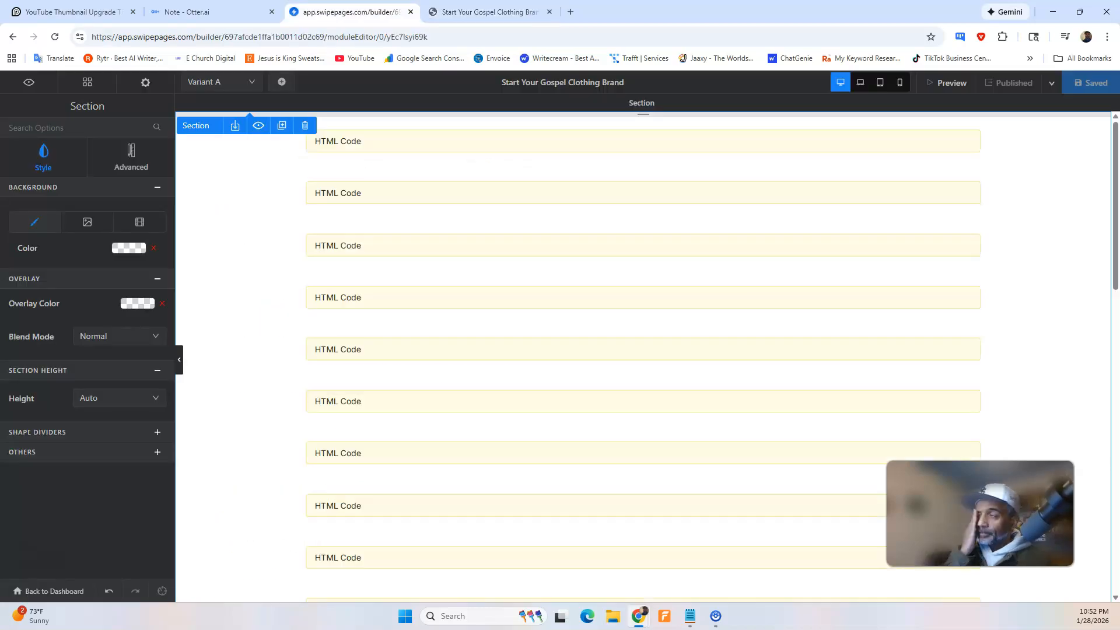
{"action": "left_click", "coordinate": [490, 12]}
{"action": "scroll", "coordinate": [439, 160], "scroll_direction": "up", "scroll_amount": 6}
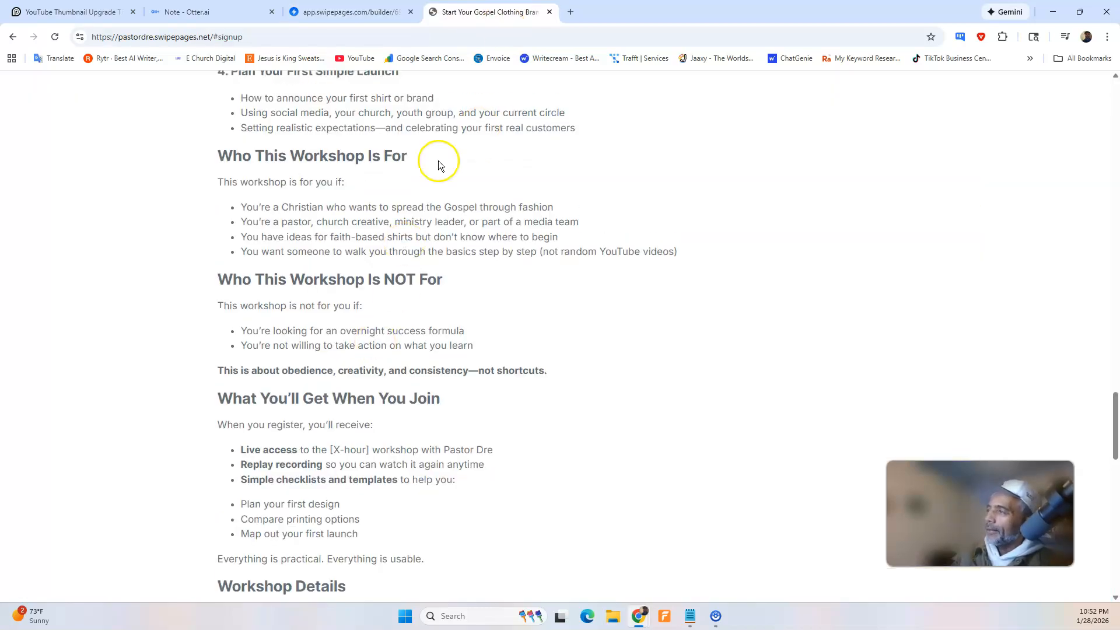
{"action": "scroll", "coordinate": [439, 159], "scroll_direction": "up", "scroll_amount": 15}
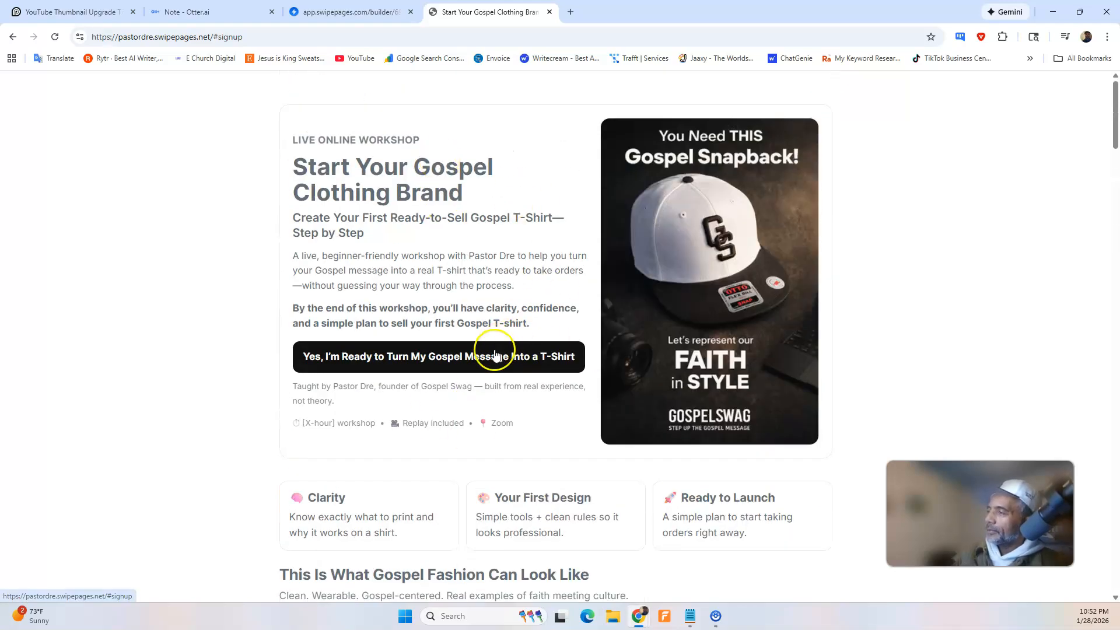
Test where the hero's "Yes, I'm Ready to Turn My Gospel Message Into a T-Shirt" button leads on the published page.
{"action": "left_click", "coordinate": [495, 356]}
{"action": "scroll", "coordinate": [496, 345], "scroll_direction": "up", "scroll_amount": 12}
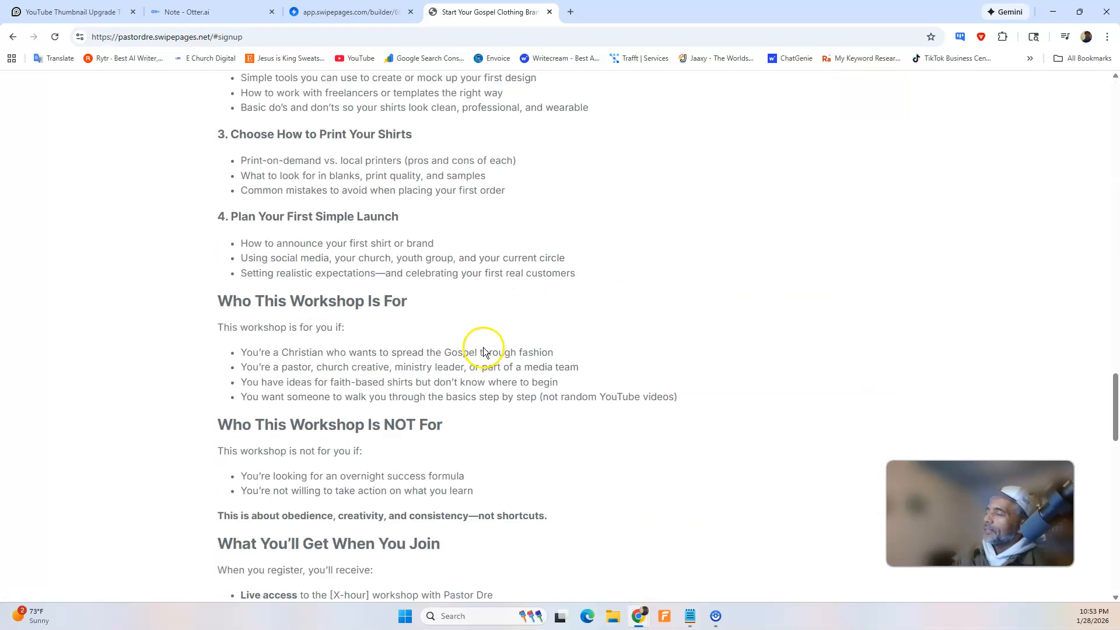
{"action": "scroll", "coordinate": [432, 383], "scroll_direction": "up", "scroll_amount": 12}
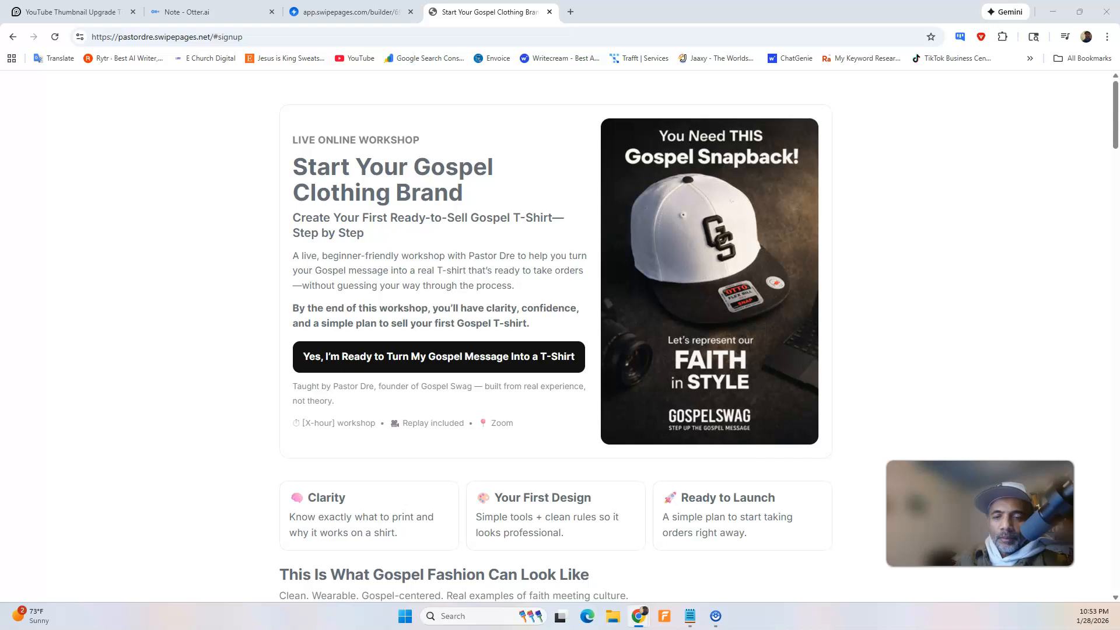
Switch to the ChatGPT conversation and draft a prompt asking to change the hero section's text from gray to true black.
{"action": "left_click_drag", "start_coordinate": [0, 105], "coordinate": [493, 81]}
{"action": "left_click", "coordinate": [841, 78]}
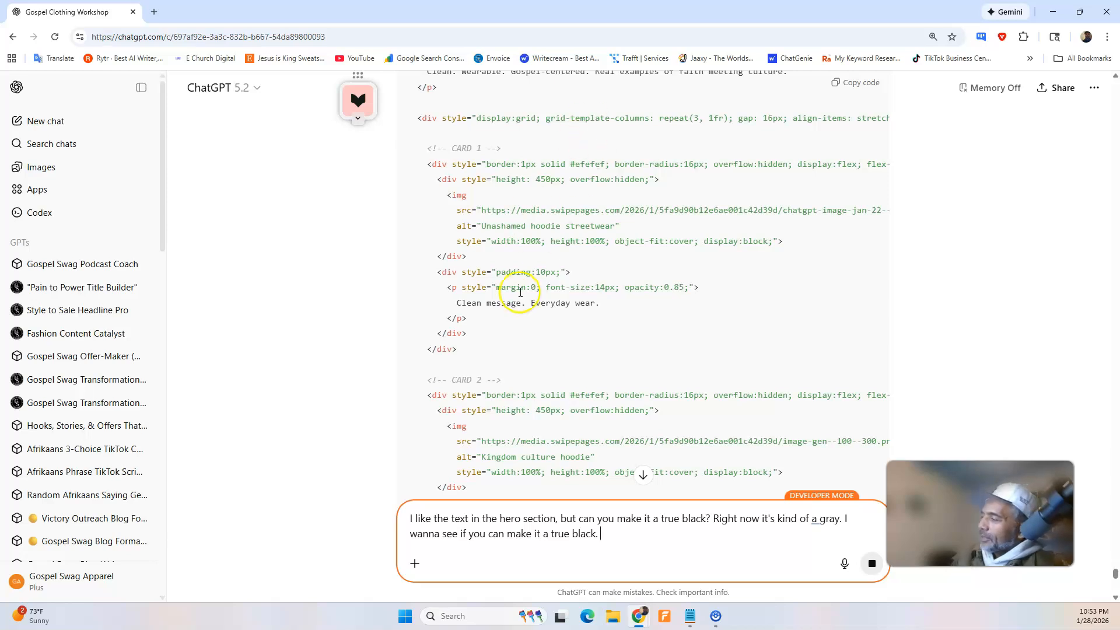
{"action": "scroll", "coordinate": [584, 292], "scroll_direction": "down", "scroll_amount": 10}
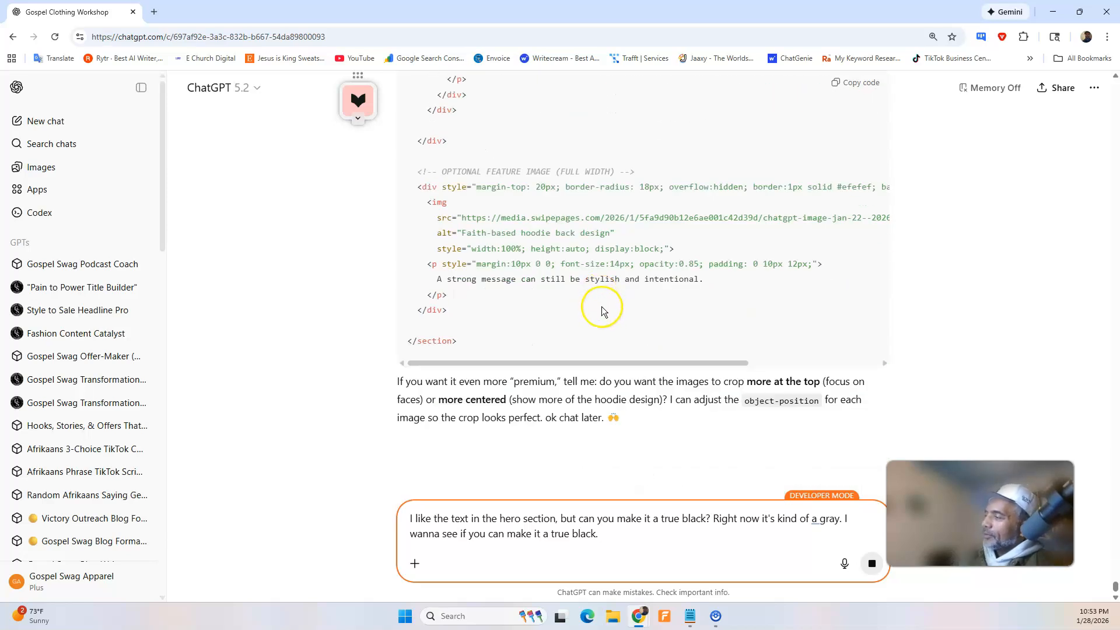
{"action": "left_click", "coordinate": [642, 543]}
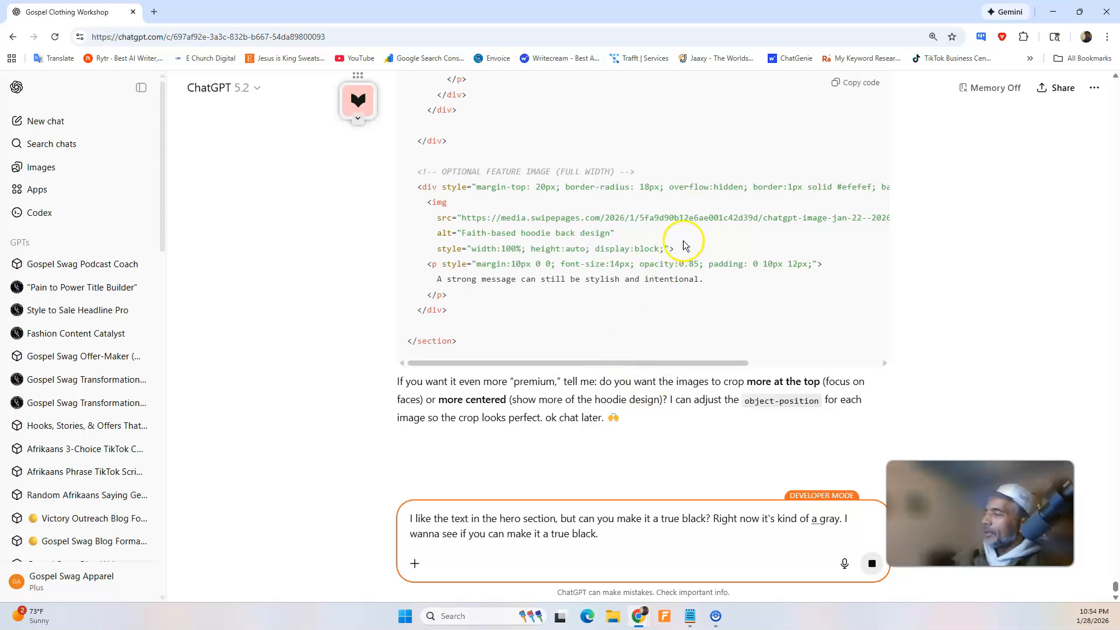
Copy the drafted true-black prompt, reload the conversation, and submit the prompt again from the copy.
{"action": "left_click", "coordinate": [608, 534]}
{"action": "left_click_drag", "start_coordinate": [607, 534], "coordinate": [431, 526]}
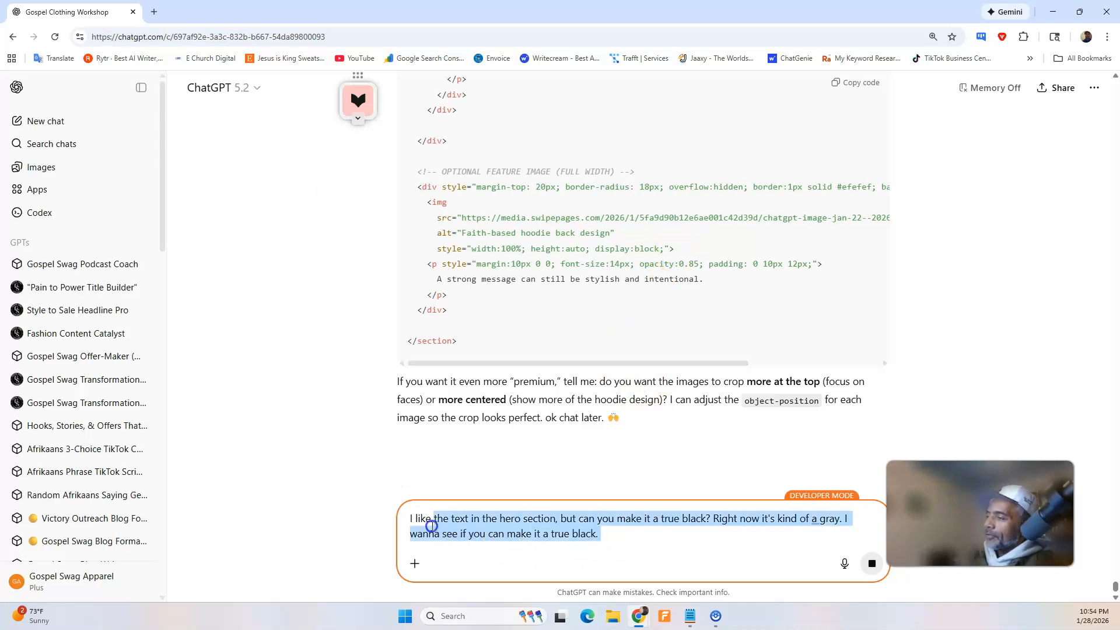
{"action": "right_click", "coordinate": [442, 517]}
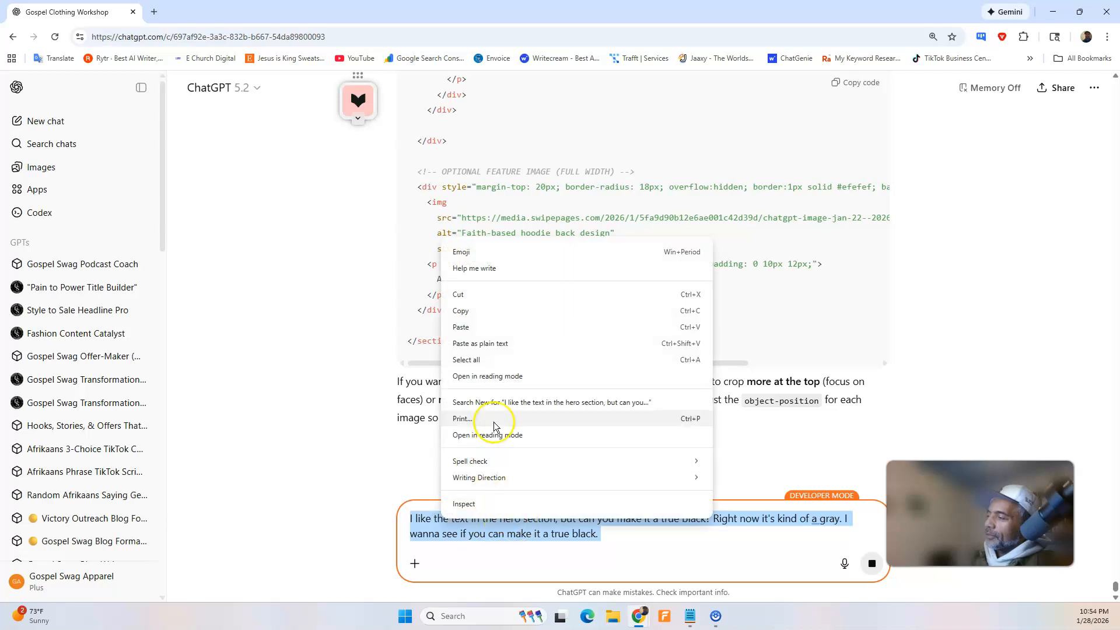
{"action": "left_click", "coordinate": [517, 312]}
{"action": "left_click", "coordinate": [54, 37]}
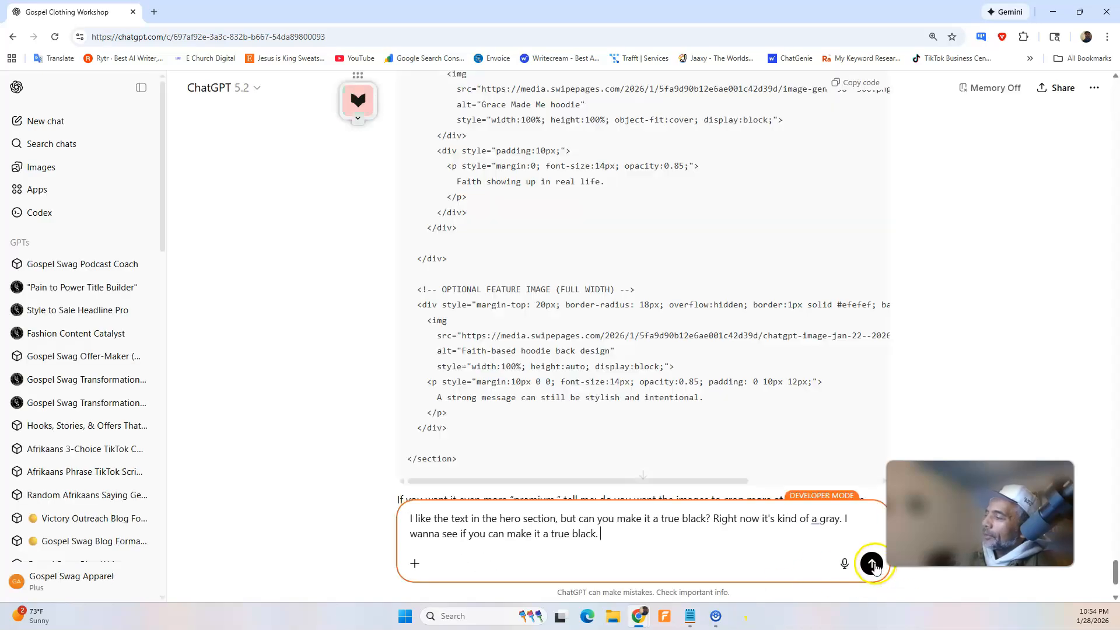
{"action": "key", "text": "Return"}
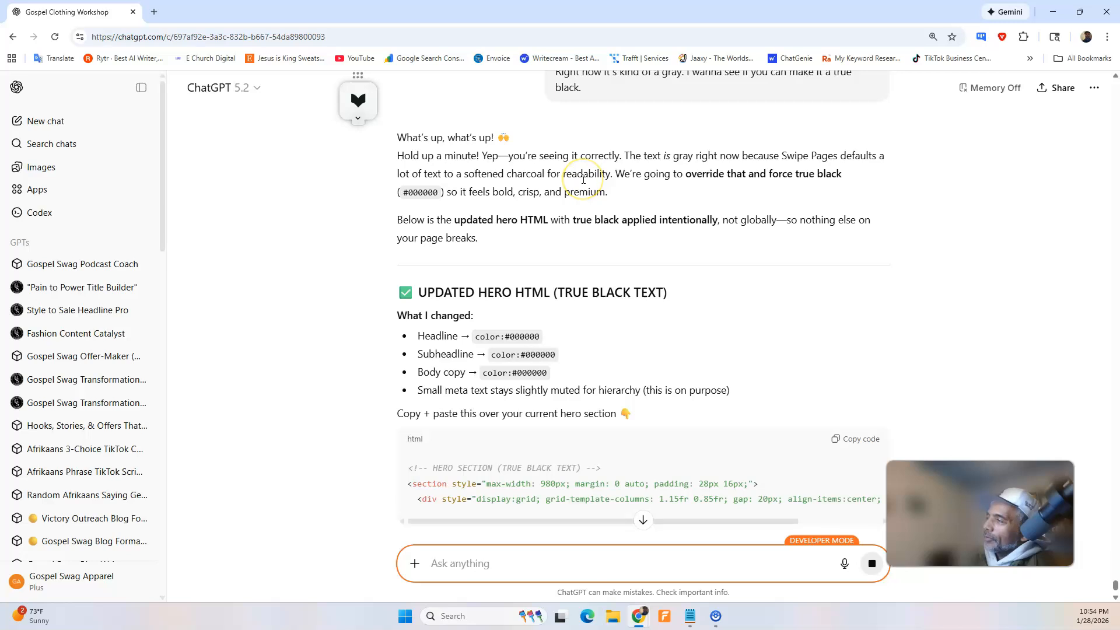
Check the updated hero HTML reply, and open the first HTML Code block in the Swipe Pages builder for editing.
{"action": "scroll", "coordinate": [612, 320], "scroll_direction": "down", "scroll_amount": 1}
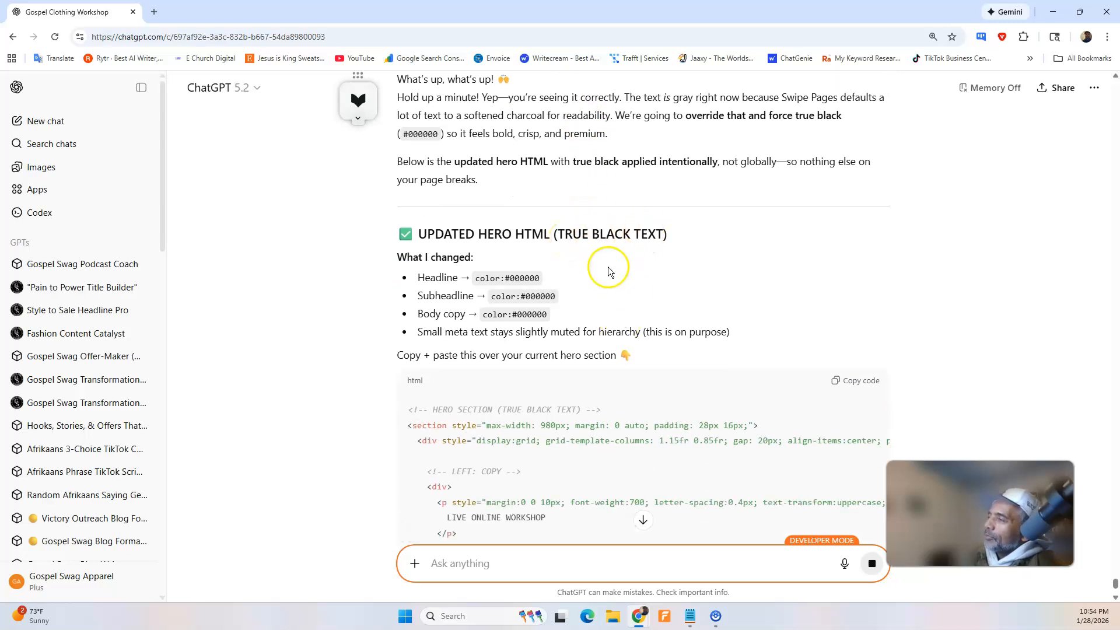
{"action": "scroll", "coordinate": [606, 274], "scroll_direction": "down", "scroll_amount": 3}
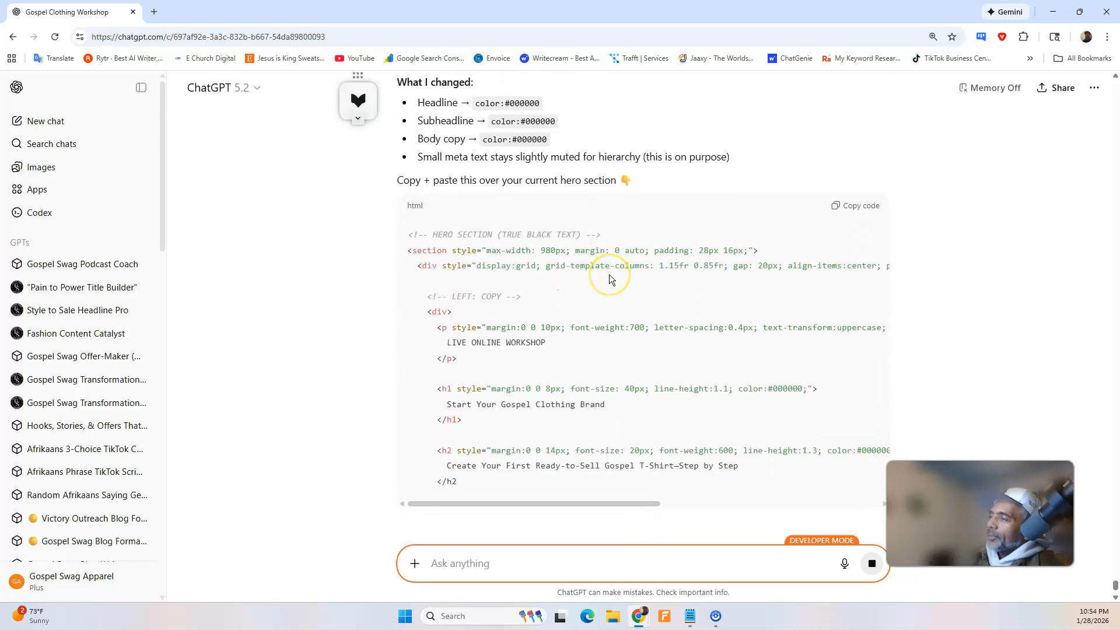
{"action": "left_click_drag", "start_coordinate": [116, 14], "coordinate": [0, 75]}
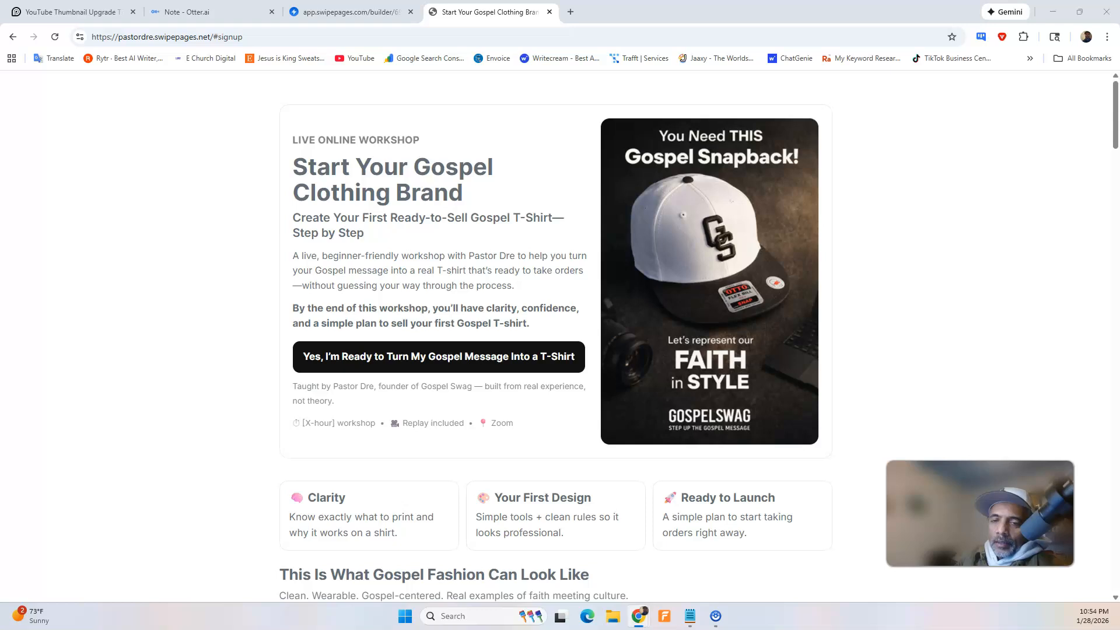
{"action": "left_click", "coordinate": [350, 12]}
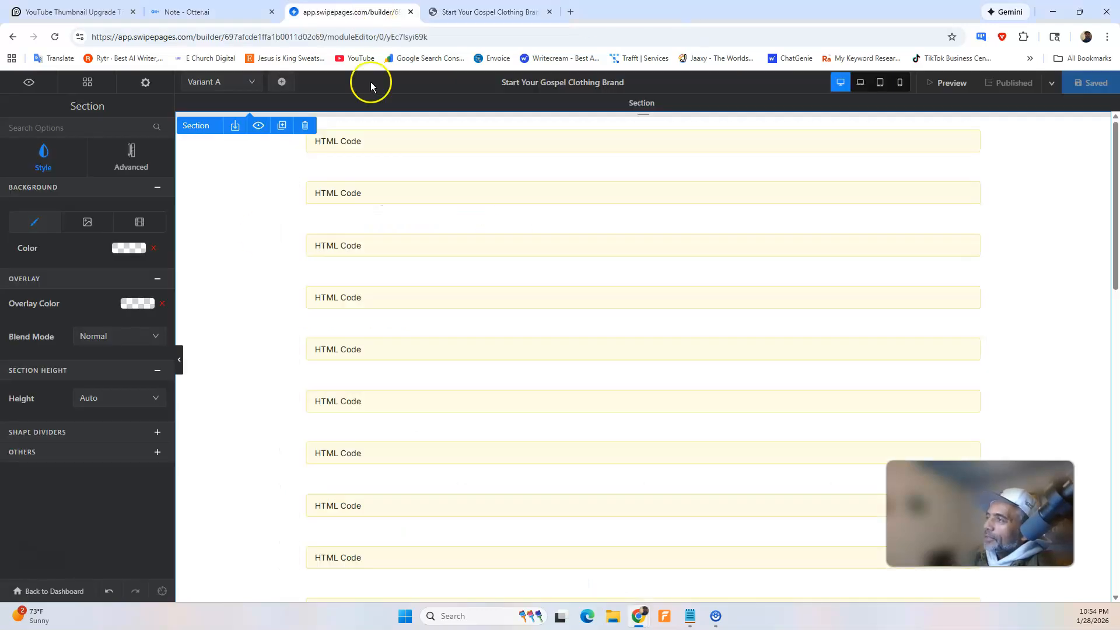
{"action": "left_click", "coordinate": [379, 148]}
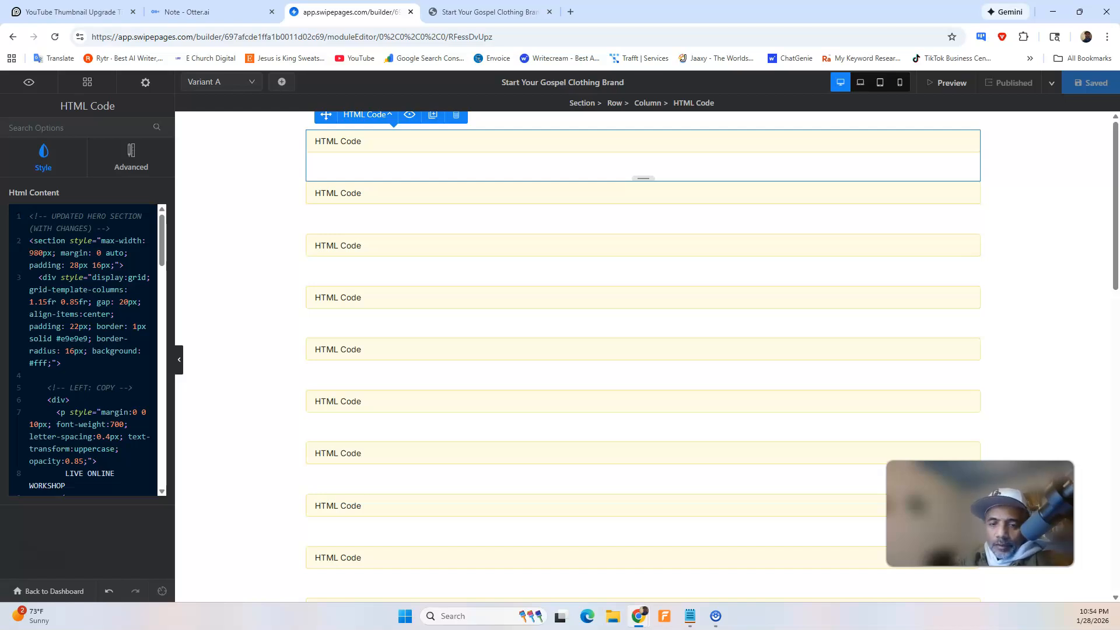
Copy the updated hero section HTML with true black text from the ChatGPT reply.
{"action": "left_click_drag", "start_coordinate": [0, 179], "coordinate": [570, 179]}
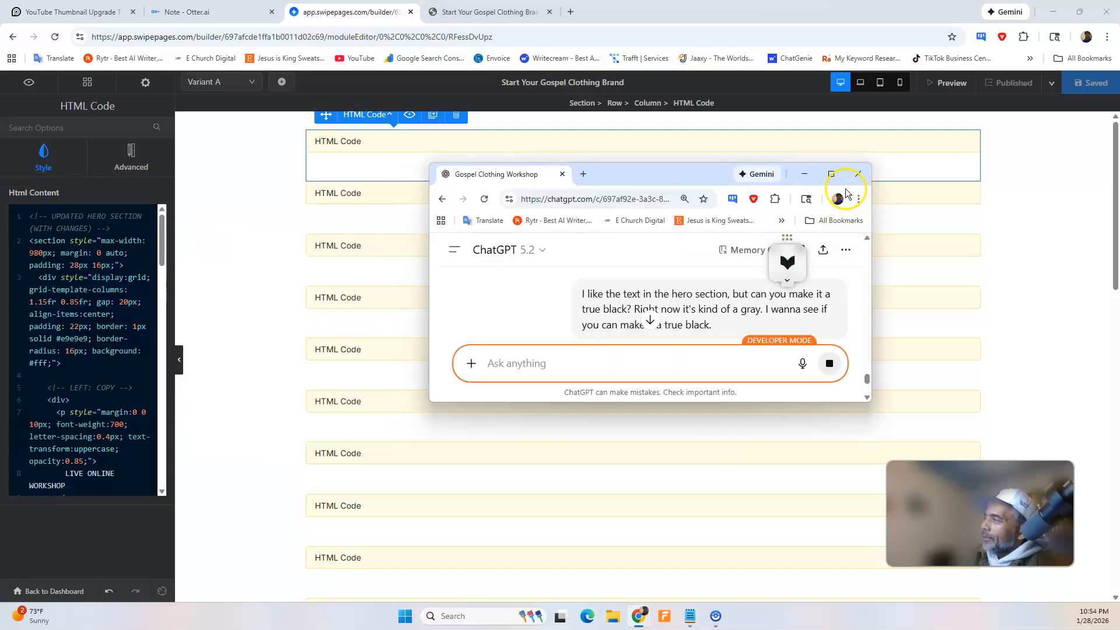
{"action": "left_click", "coordinate": [833, 181]}
{"action": "scroll", "coordinate": [575, 363], "scroll_direction": "down", "scroll_amount": 4}
{"action": "scroll", "coordinate": [595, 362], "scroll_direction": "up", "scroll_amount": 8}
{"action": "scroll", "coordinate": [732, 250], "scroll_direction": "up", "scroll_amount": 9}
{"action": "left_click", "coordinate": [853, 294]}
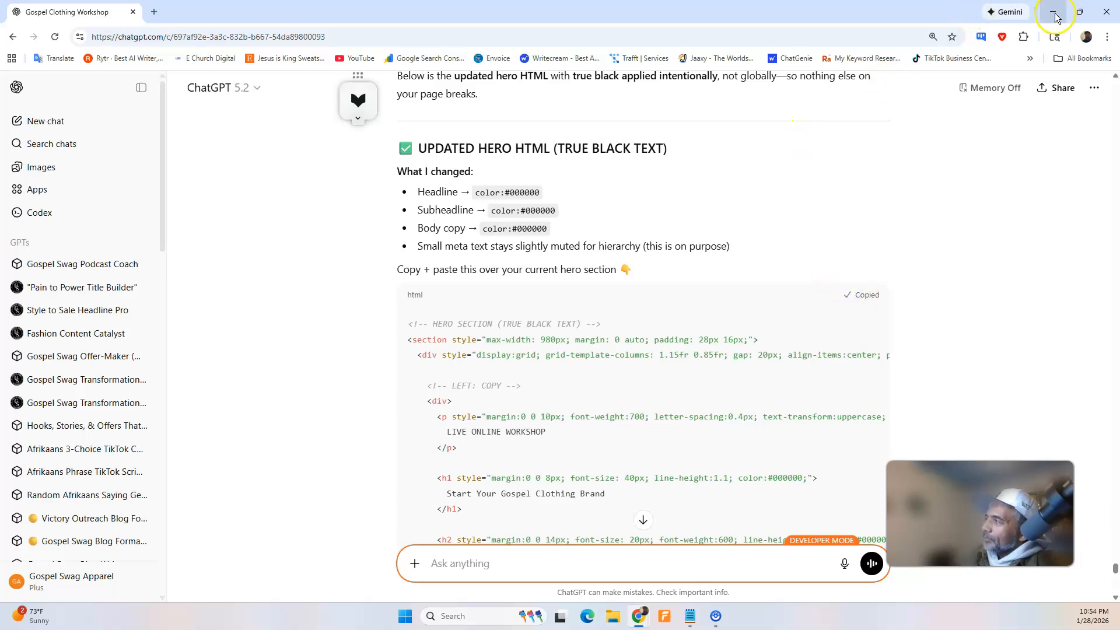
Replace all of the first block's HTML content in the Swipe Pages builder with the copied hero code and save the page.
{"action": "left_click", "coordinate": [1053, 12]}
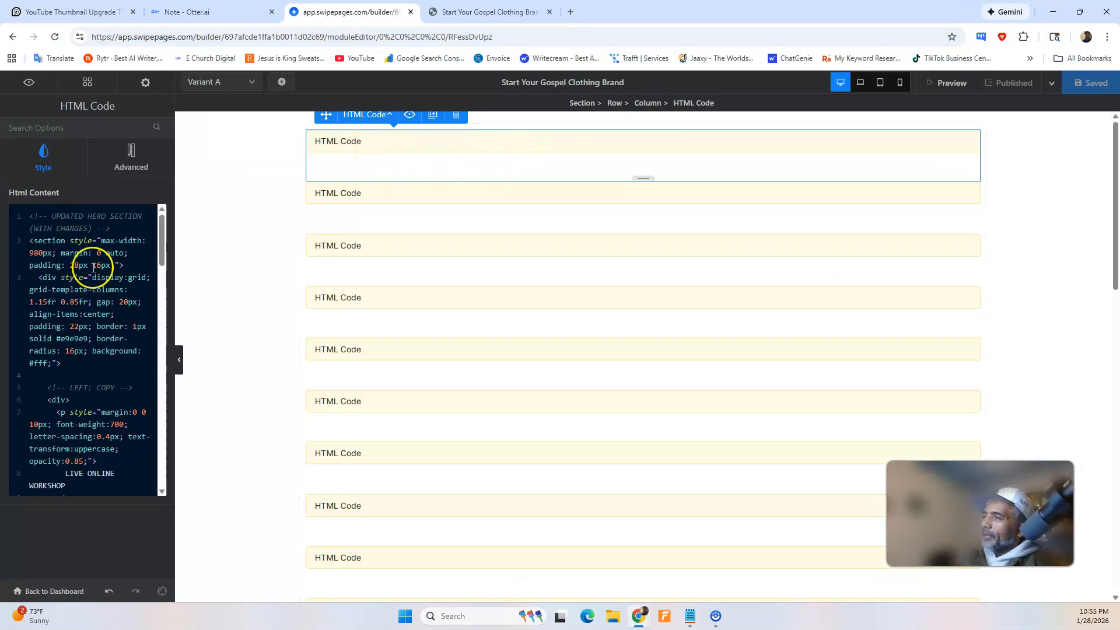
{"action": "key", "text": "ctrl+a"}
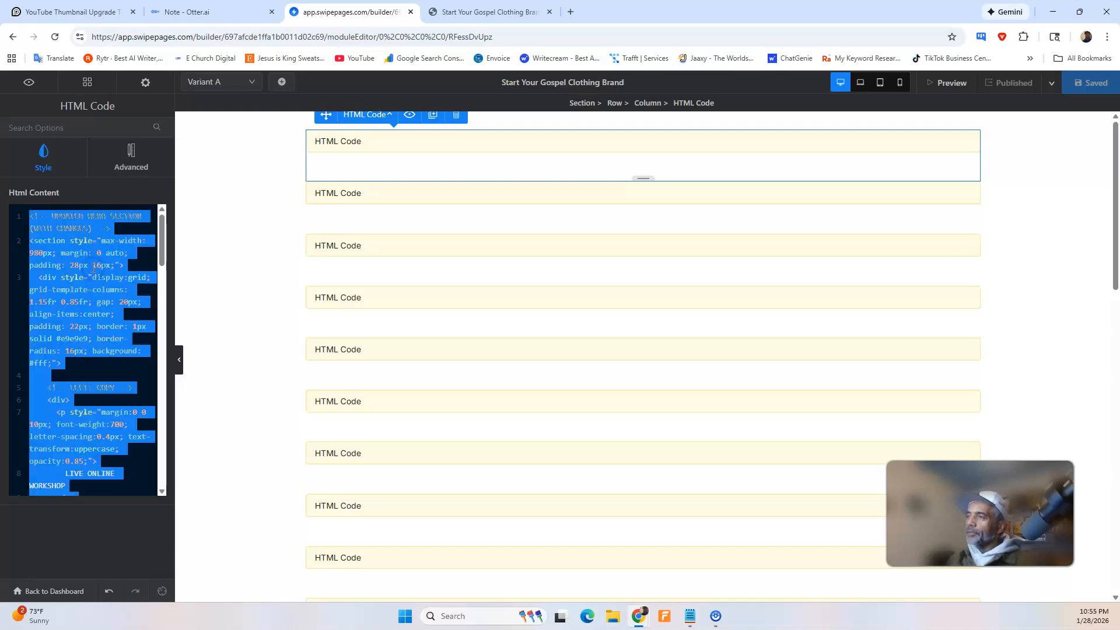
{"action": "key", "text": "BackSpace"}
{"action": "key", "text": "ctrl+v"}
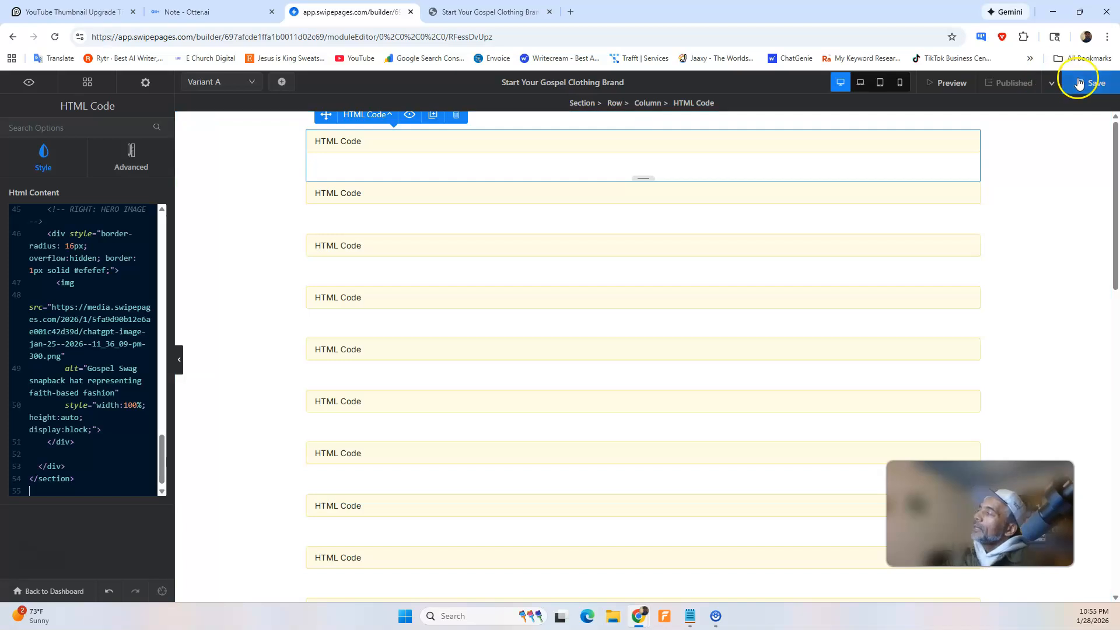
{"action": "left_click", "coordinate": [1091, 82]}
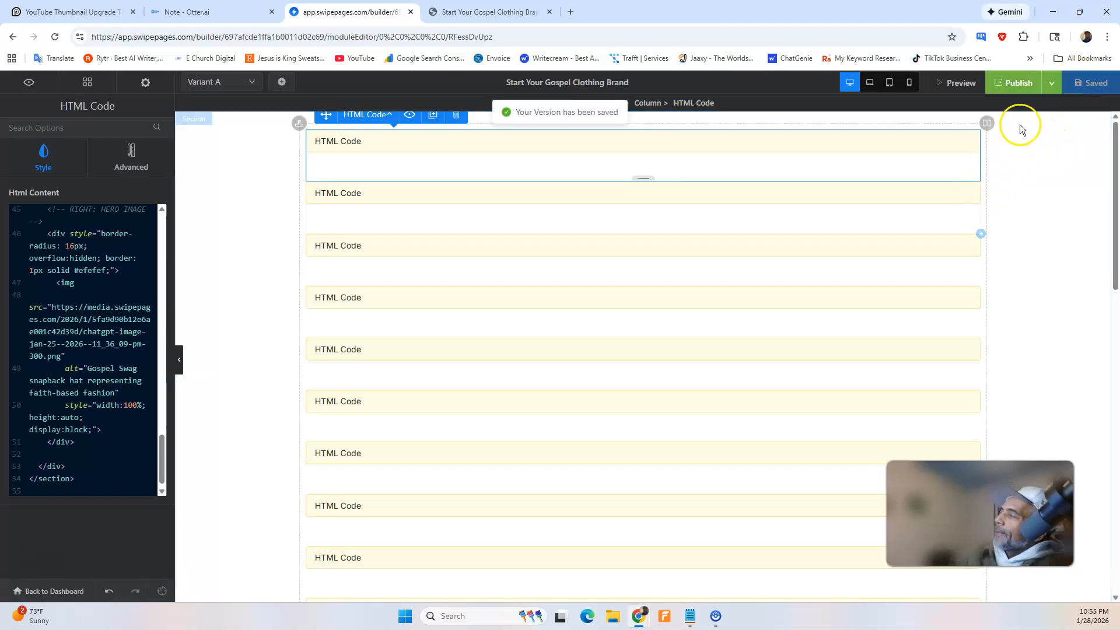
Publish the page, then reload the live workshop page and check the hero text and the sections below it.
{"action": "left_click", "coordinate": [1021, 85]}
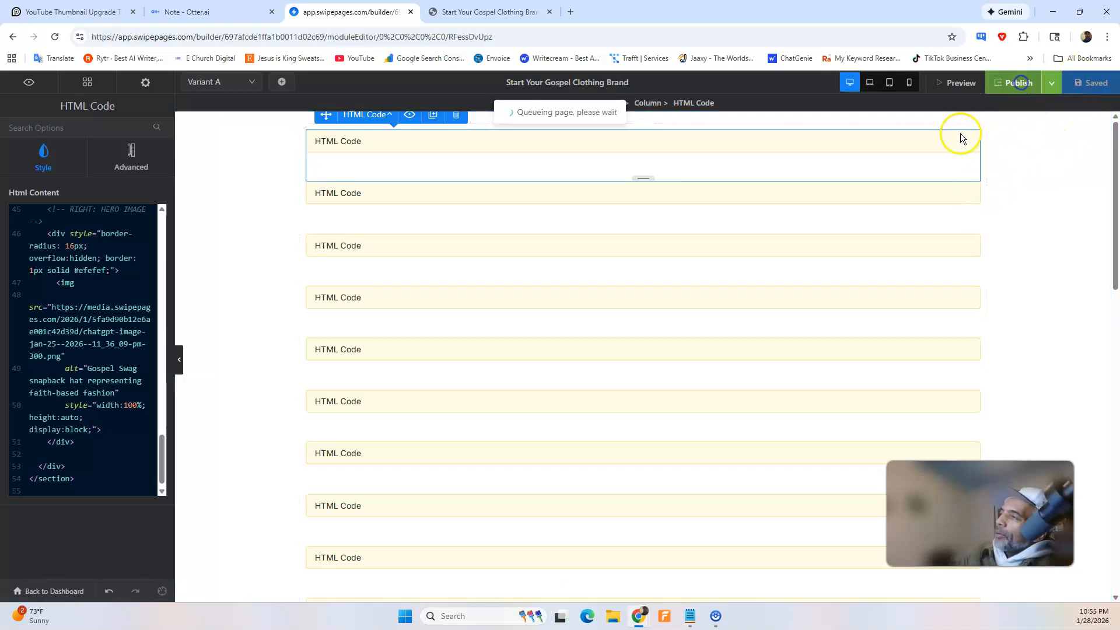
{"action": "left_click", "coordinate": [465, 10]}
{"action": "left_click", "coordinate": [55, 37]}
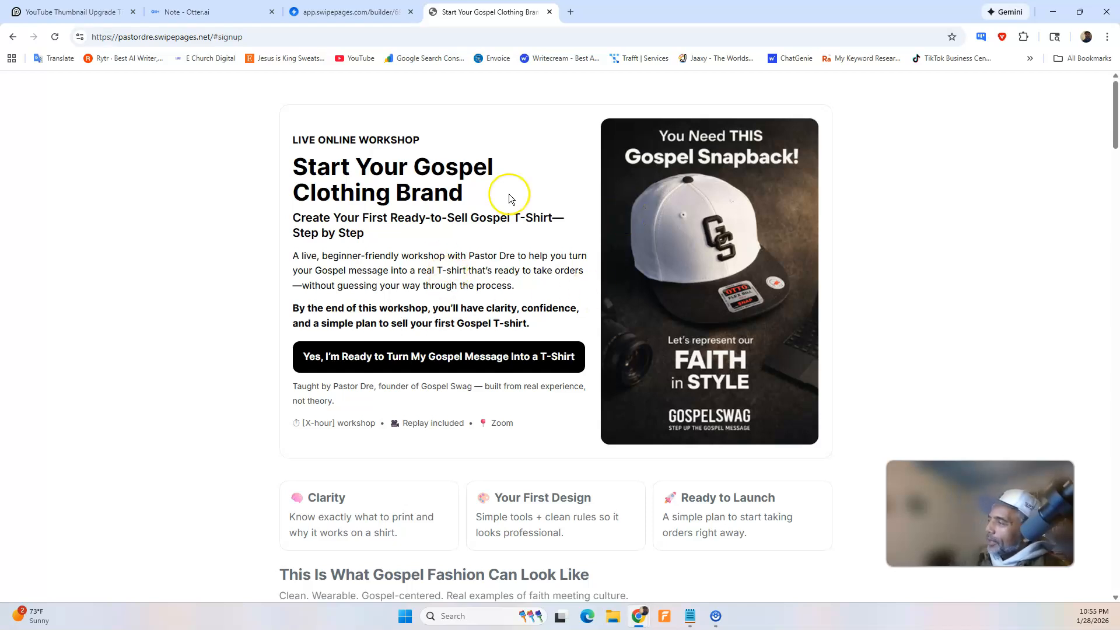
{"action": "scroll", "coordinate": [495, 242], "scroll_direction": "down", "scroll_amount": 2}
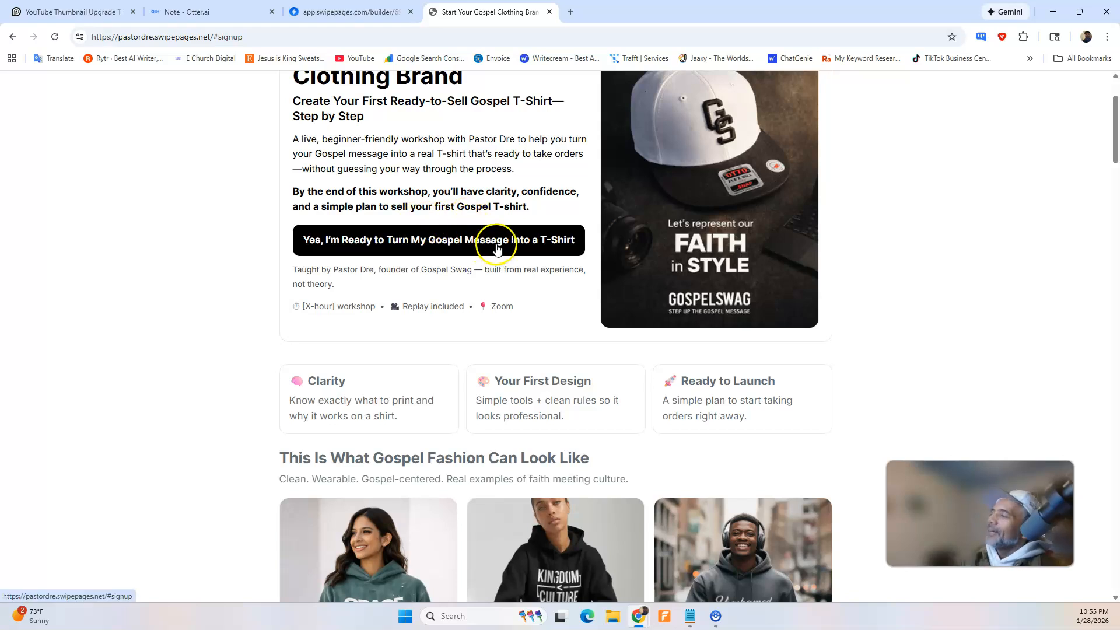
{"action": "scroll", "coordinate": [490, 242], "scroll_direction": "down", "scroll_amount": 2}
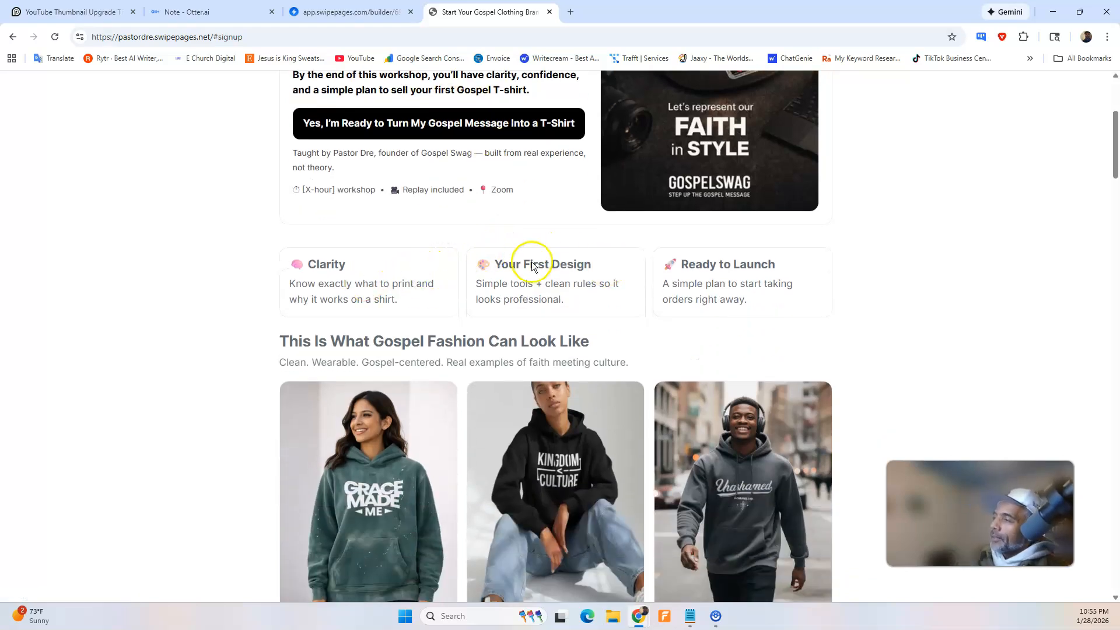
Open the builder's second HTML Code block, then dictate and send a ChatGPT request to make the quick benefits row text true black.
{"action": "left_click", "coordinate": [354, 12]}
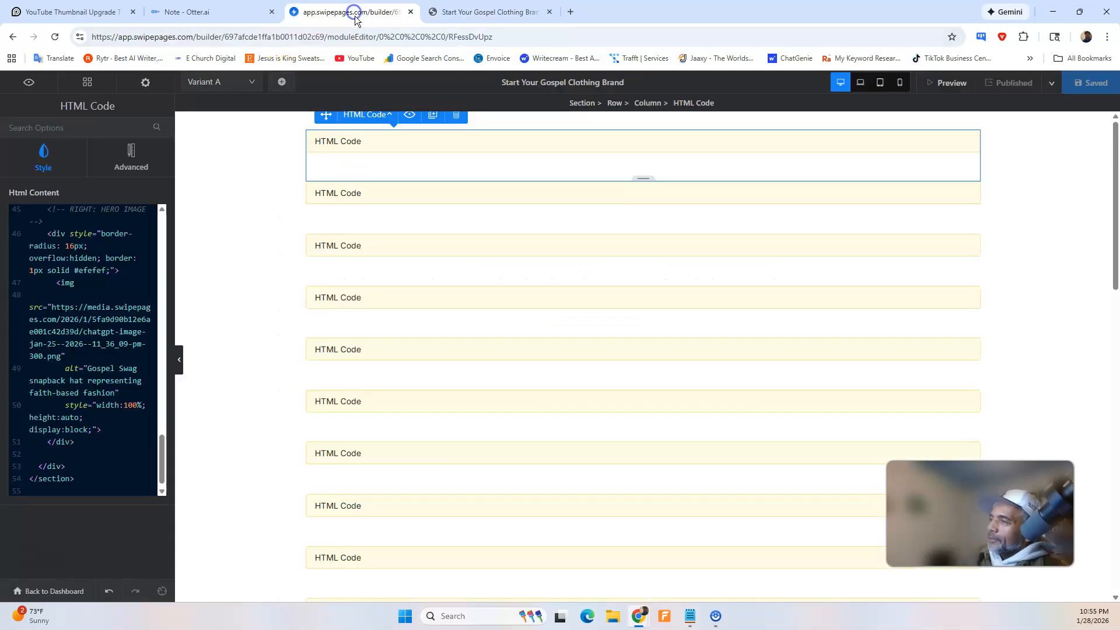
{"action": "left_click", "coordinate": [355, 199]}
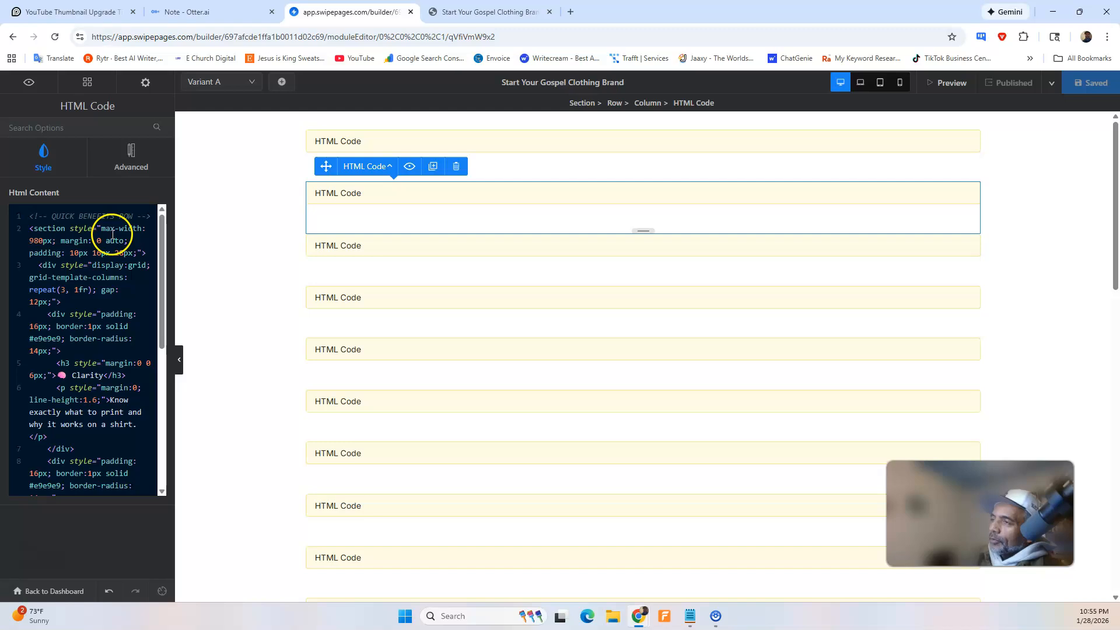
{"action": "mouse_move", "coordinate": [639, 616]}
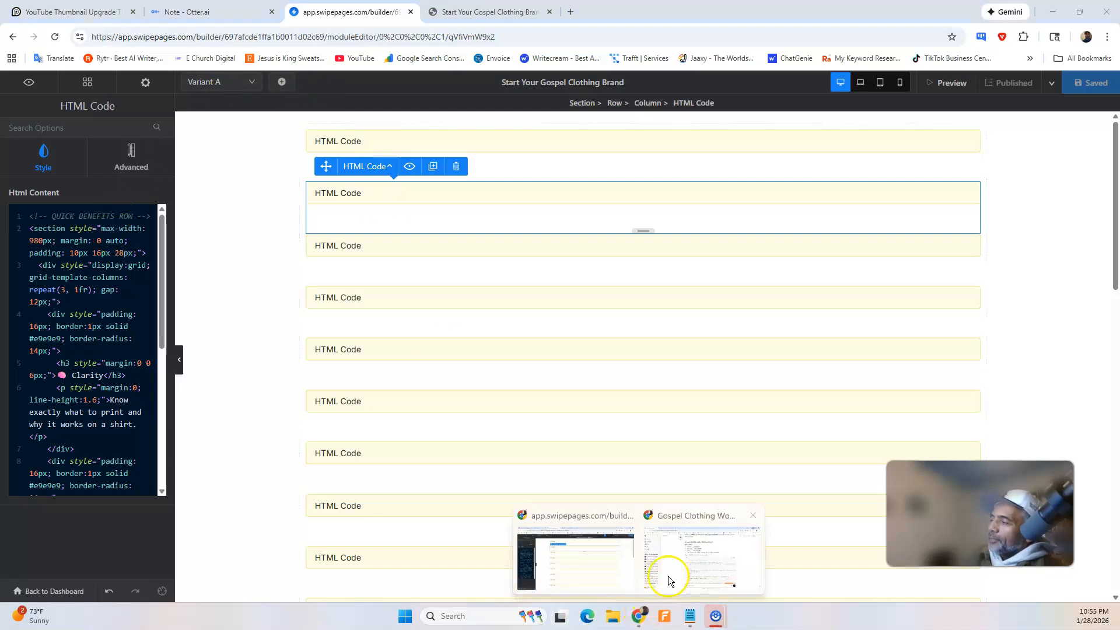
{"action": "left_click", "coordinate": [668, 577]}
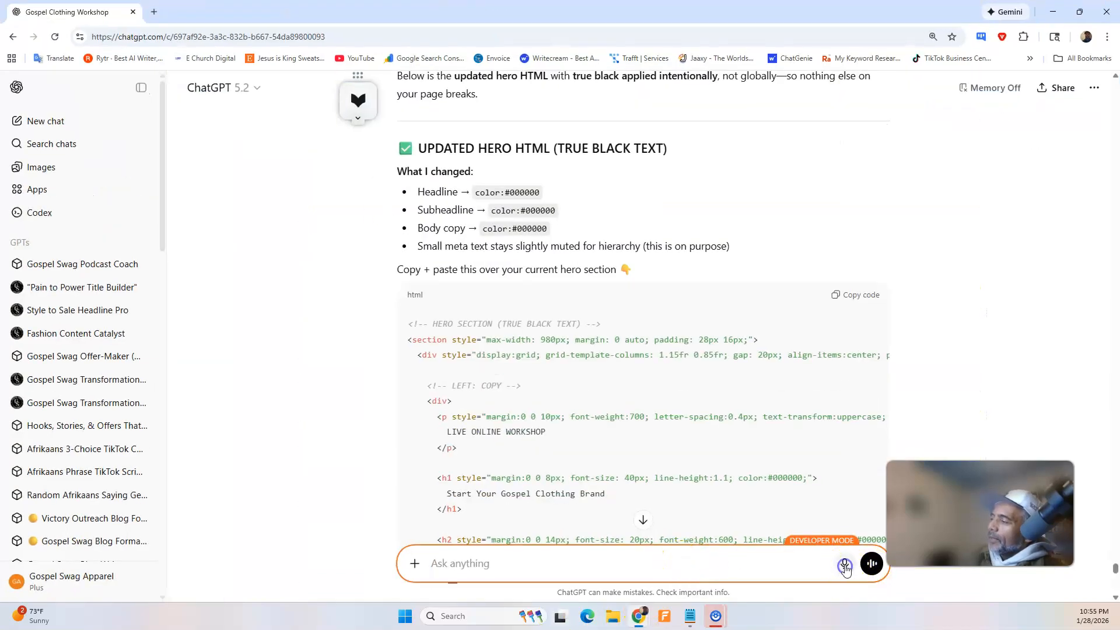
{"action": "left_click", "coordinate": [845, 565]}
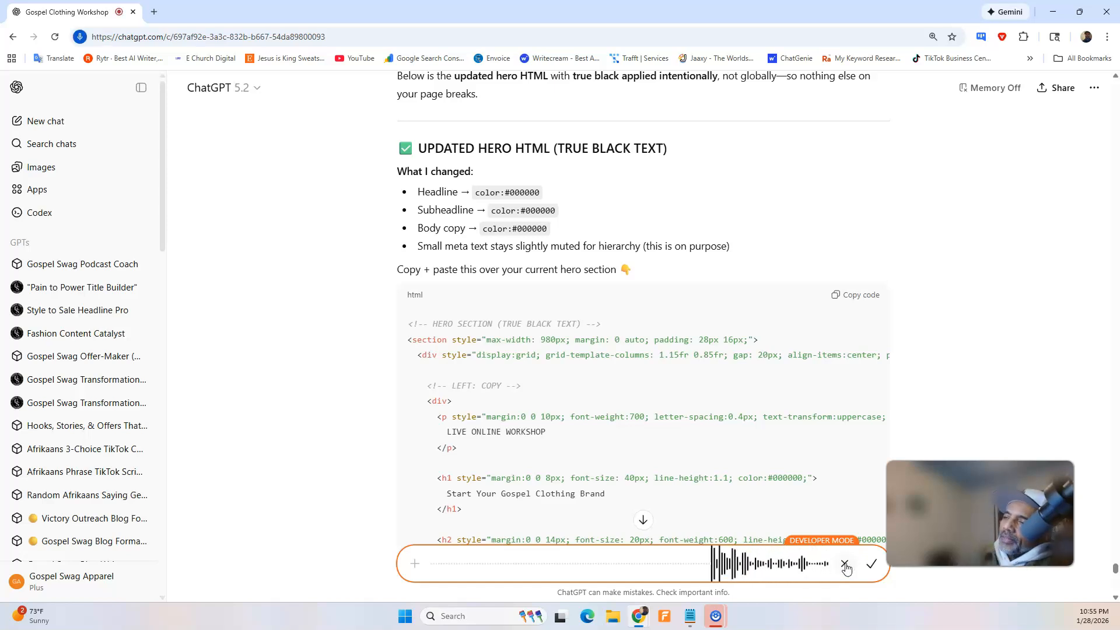
{"action": "left_click", "coordinate": [871, 565]}
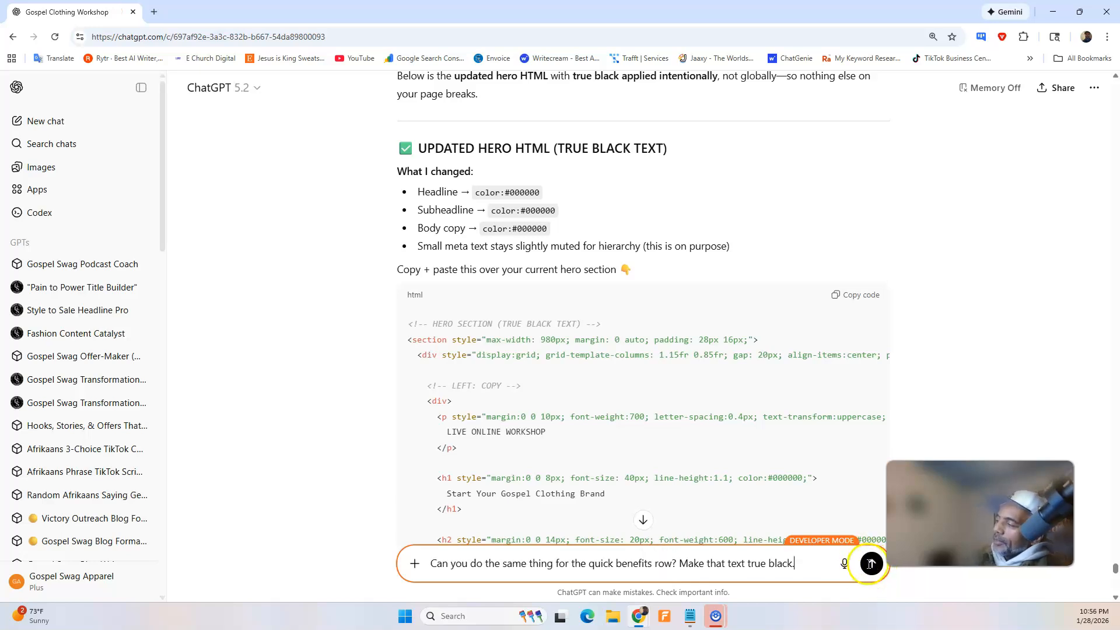
{"action": "left_click", "coordinate": [871, 563]}
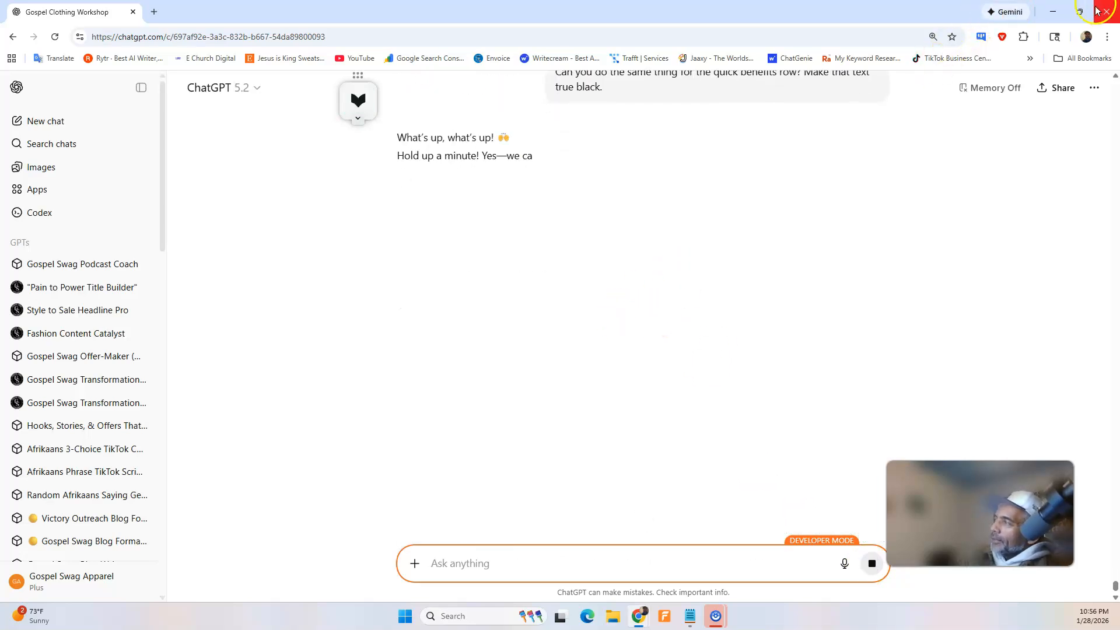
Compare the live page with ChatGPT's reply, and copy the updated quick benefits row HTML.
{"action": "left_click", "coordinate": [1052, 12]}
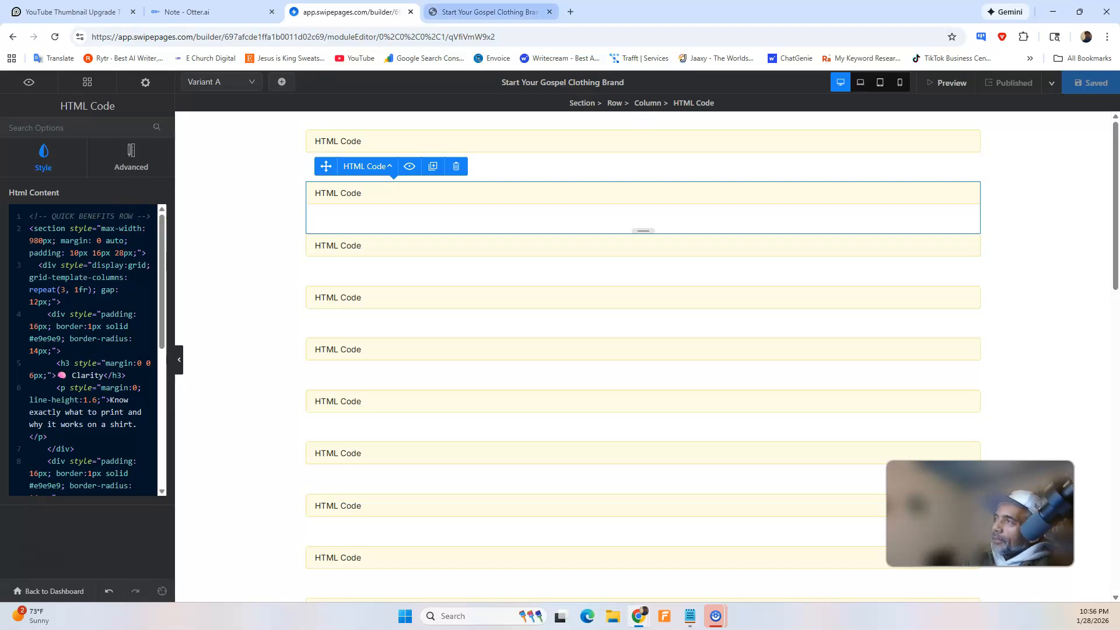
{"action": "left_click", "coordinate": [490, 12]}
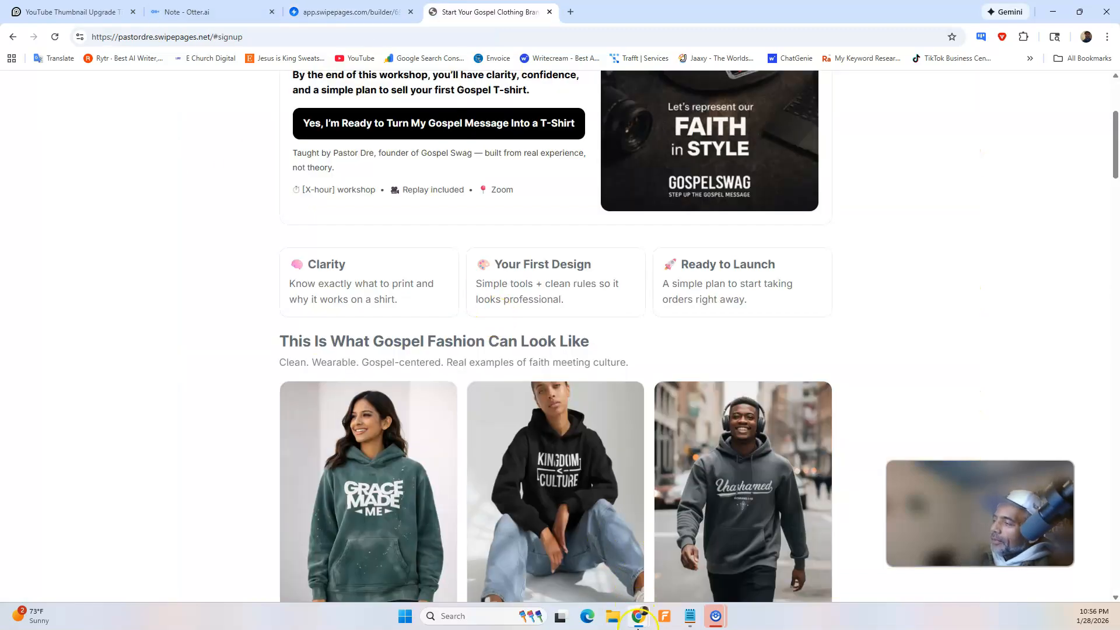
{"action": "left_click", "coordinate": [728, 558]}
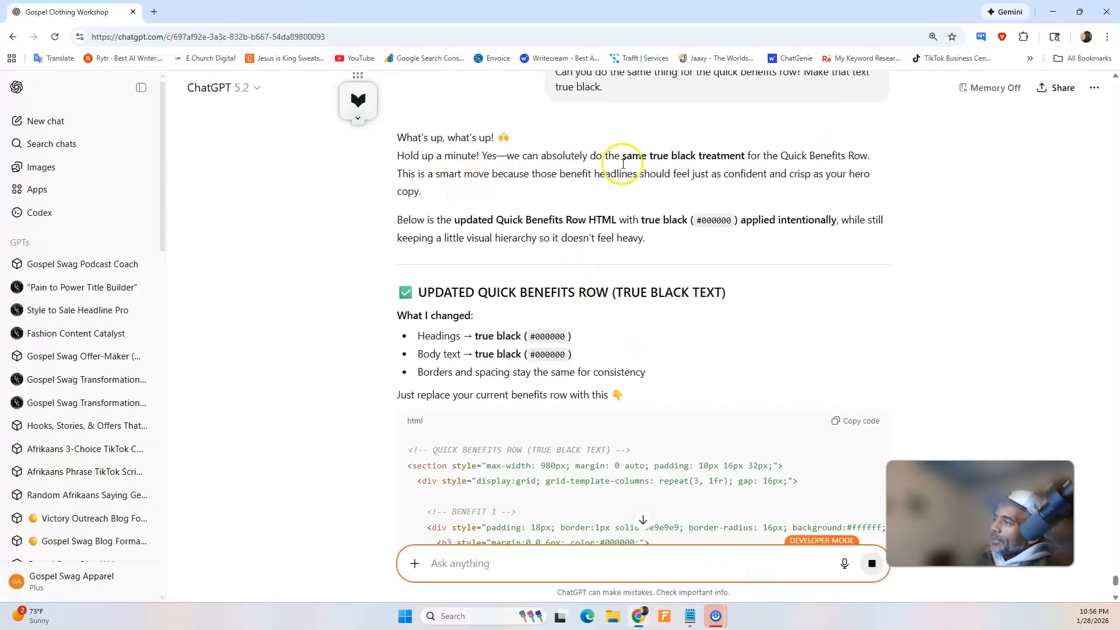
{"action": "scroll", "coordinate": [604, 296], "scroll_direction": "down", "scroll_amount": 4}
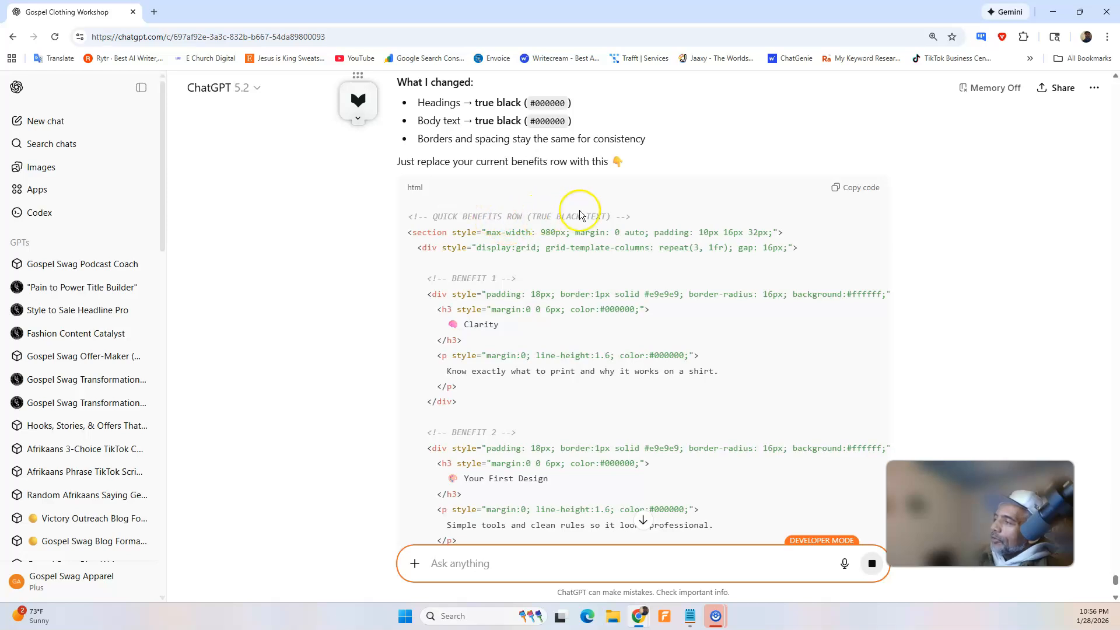
{"action": "scroll", "coordinate": [710, 216], "scroll_direction": "down", "scroll_amount": 6}
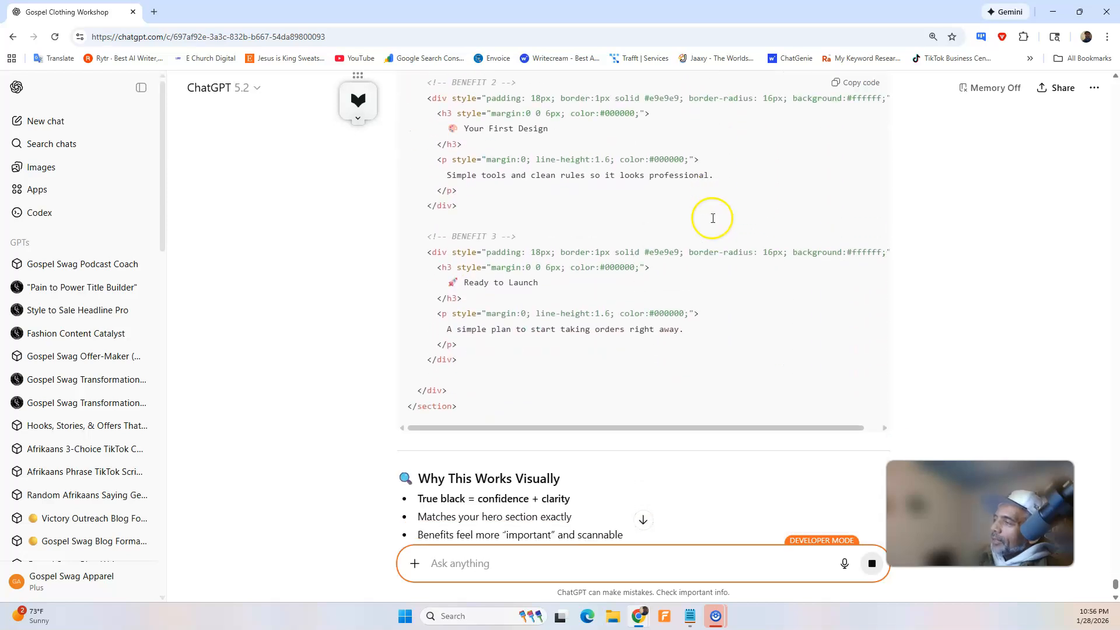
{"action": "scroll", "coordinate": [764, 205], "scroll_direction": "up", "scroll_amount": 5}
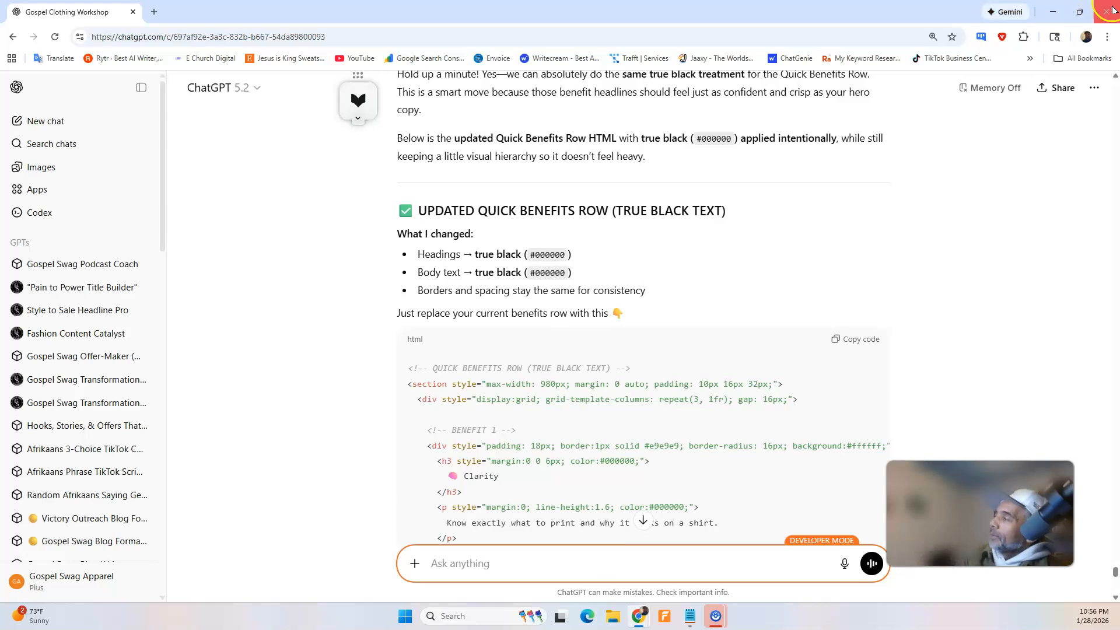
Replace all of the second block's HTML in the Swipe Pages builder with the copied quick benefits row code, then save and publish.
{"action": "left_click", "coordinate": [1053, 12]}
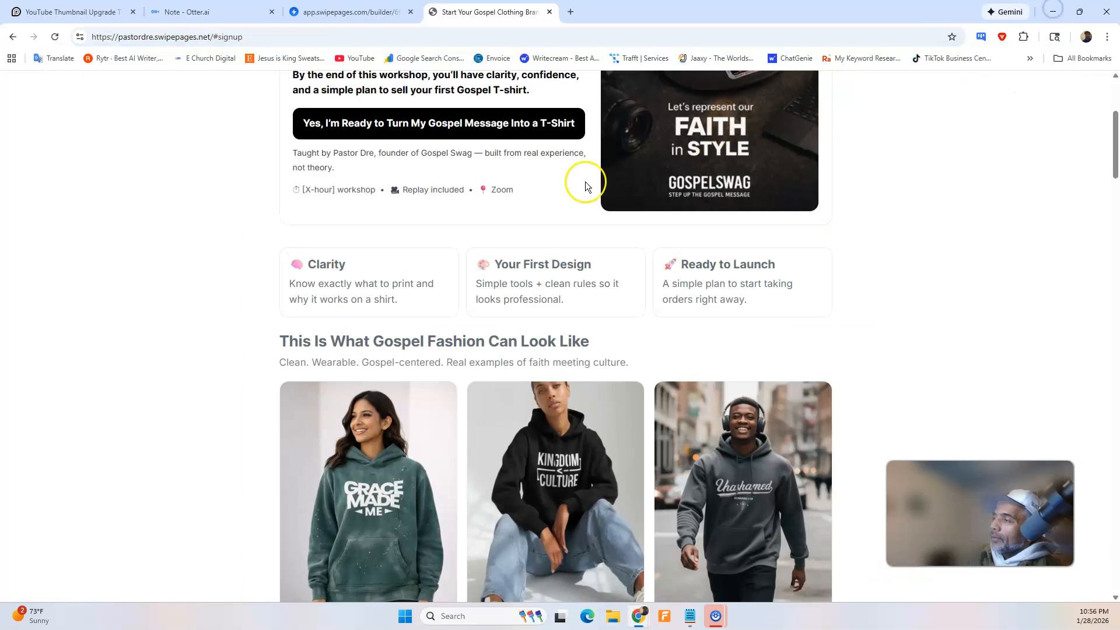
{"action": "left_click", "coordinate": [344, 8]}
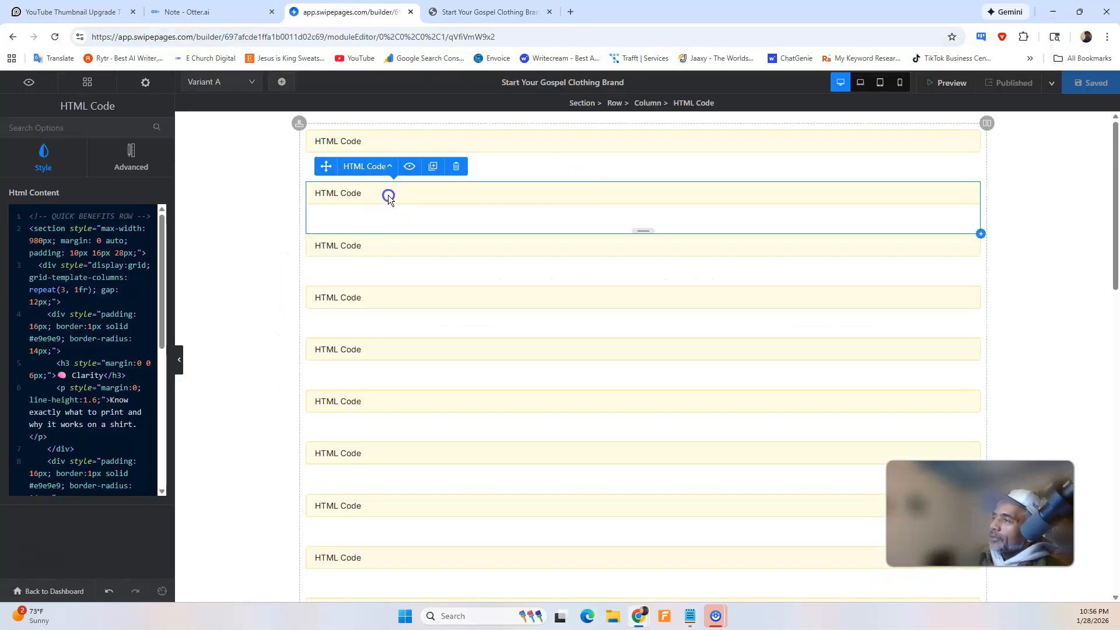
{"action": "key", "text": "ctrl+a"}
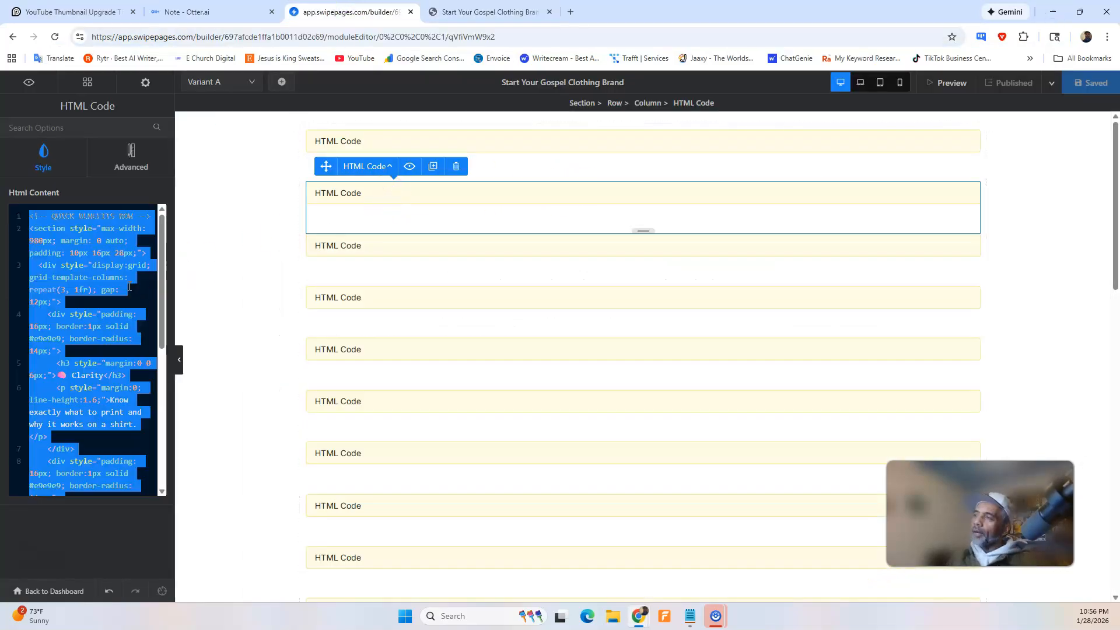
{"action": "key", "text": "BackSpace"}
{"action": "key", "text": "ctrl+v"}
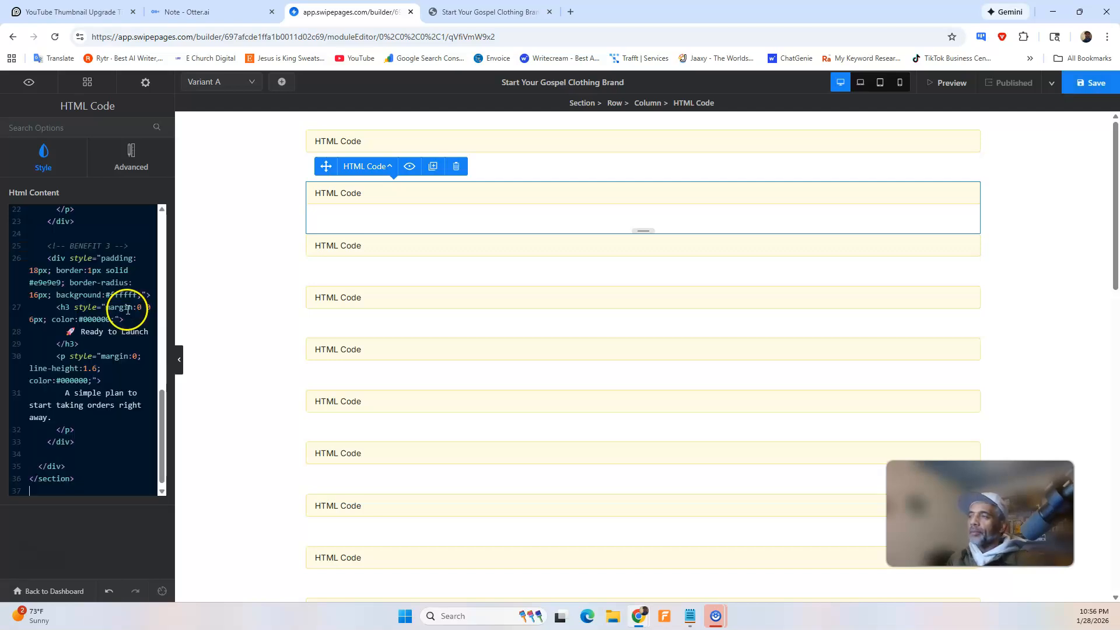
{"action": "left_click", "coordinate": [1091, 82]}
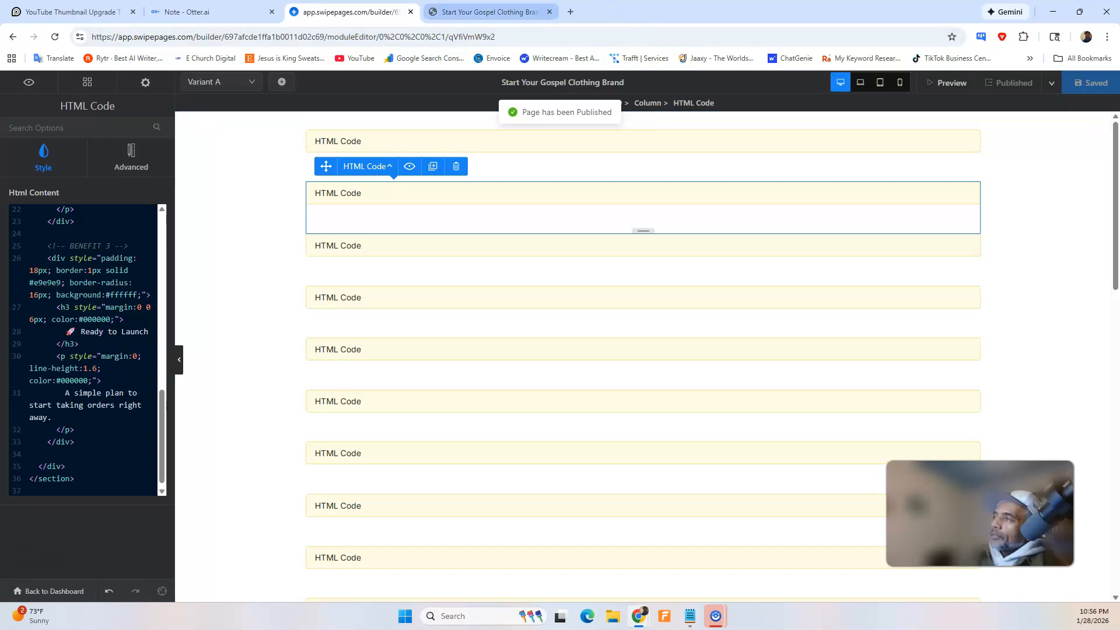
Reload the live page and examine the text color in the hero, quick benefits row and Gospel fashion gallery sections.
{"action": "left_click", "coordinate": [519, 11]}
{"action": "left_click", "coordinate": [56, 36]}
{"action": "scroll", "coordinate": [396, 262], "scroll_direction": "down", "scroll_amount": 1}
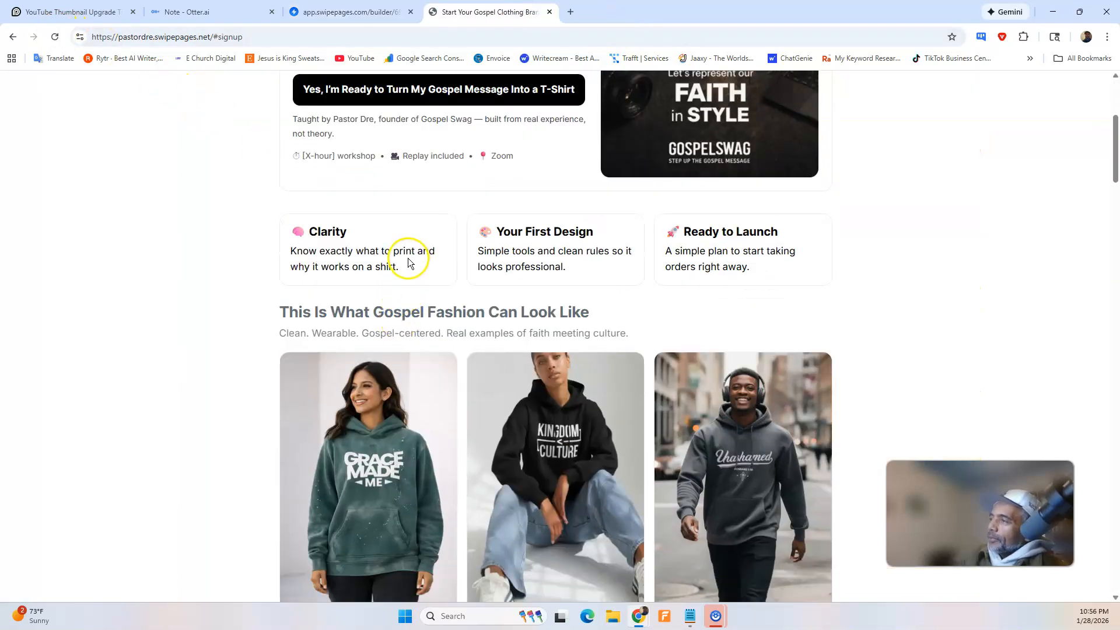
{"action": "scroll", "coordinate": [604, 270], "scroll_direction": "up", "scroll_amount": 5}
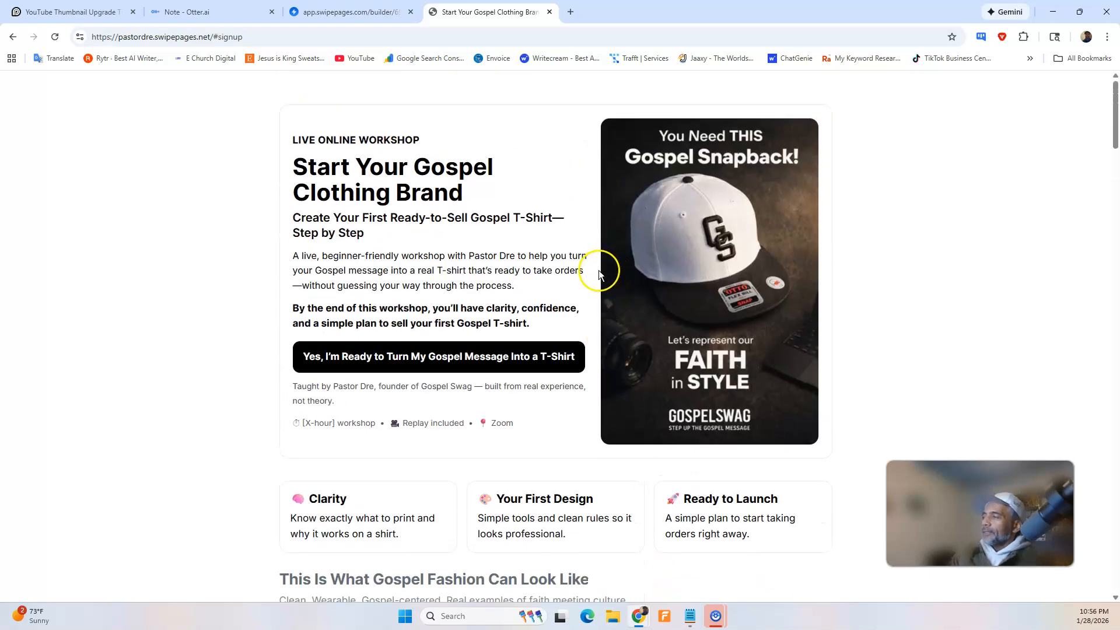
{"action": "scroll", "coordinate": [599, 273], "scroll_direction": "down", "scroll_amount": 1}
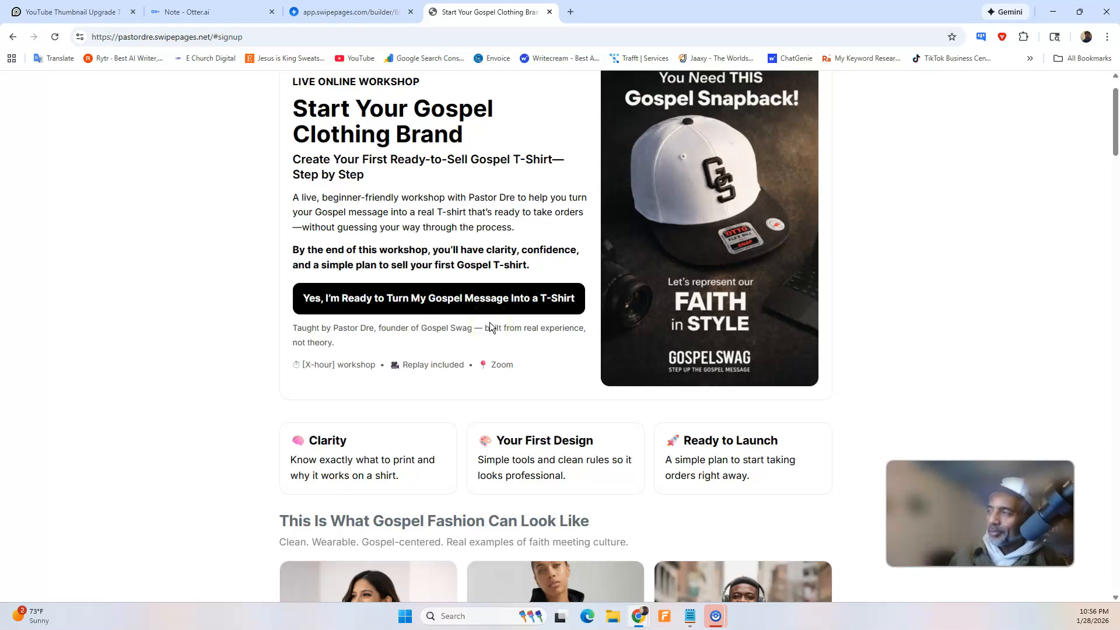
{"action": "scroll", "coordinate": [438, 327], "scroll_direction": "down", "scroll_amount": 4}
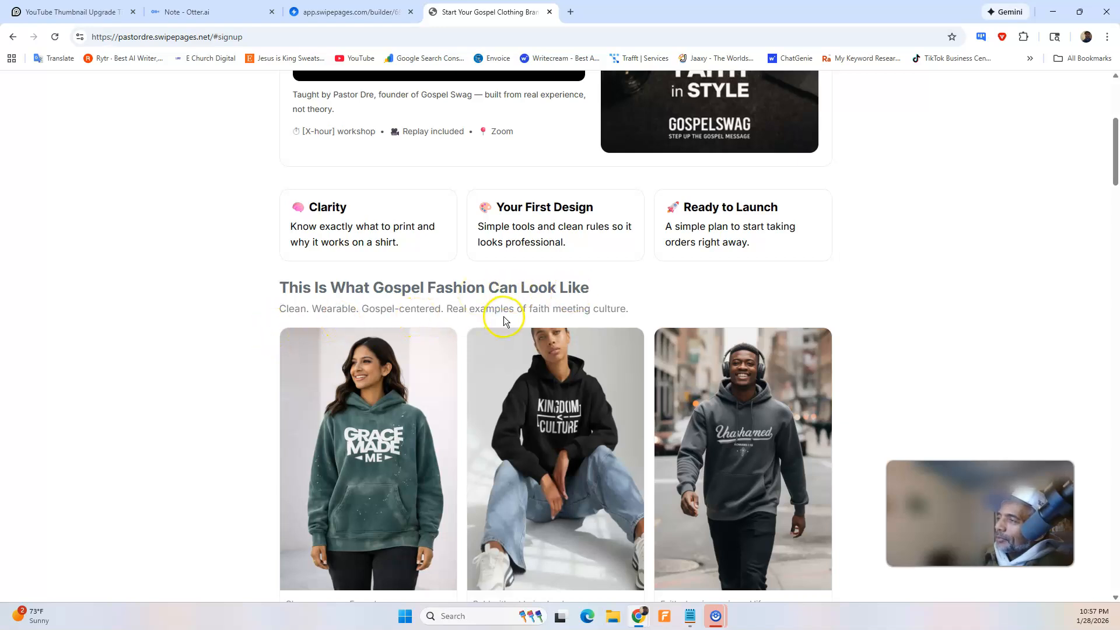
{"action": "scroll", "coordinate": [564, 320], "scroll_direction": "down", "scroll_amount": 2}
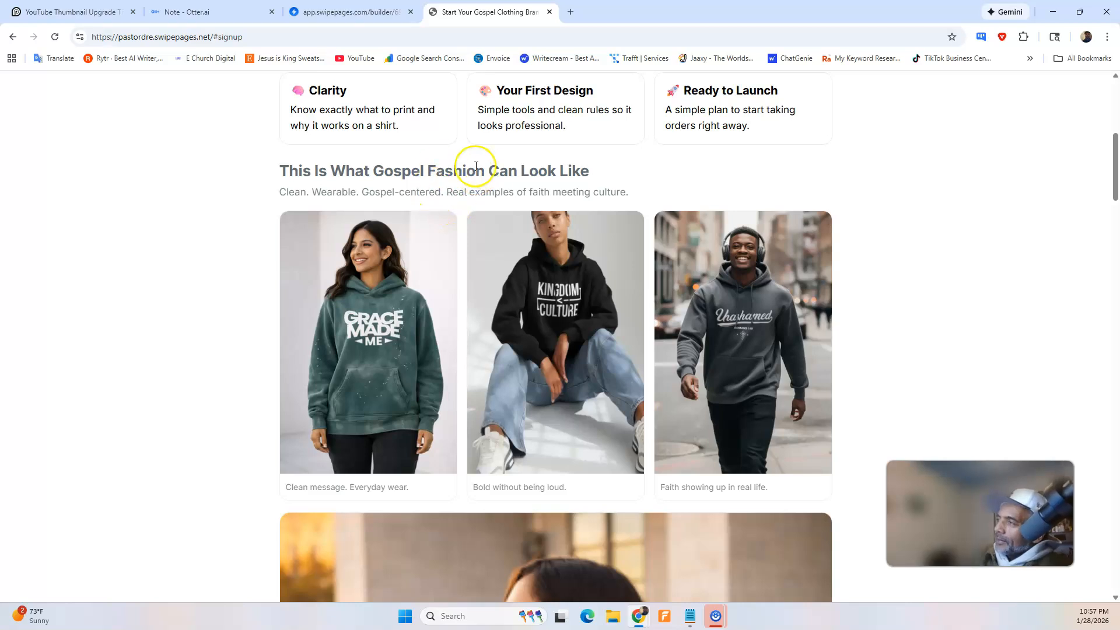
{"action": "scroll", "coordinate": [464, 194], "scroll_direction": "up", "scroll_amount": 6}
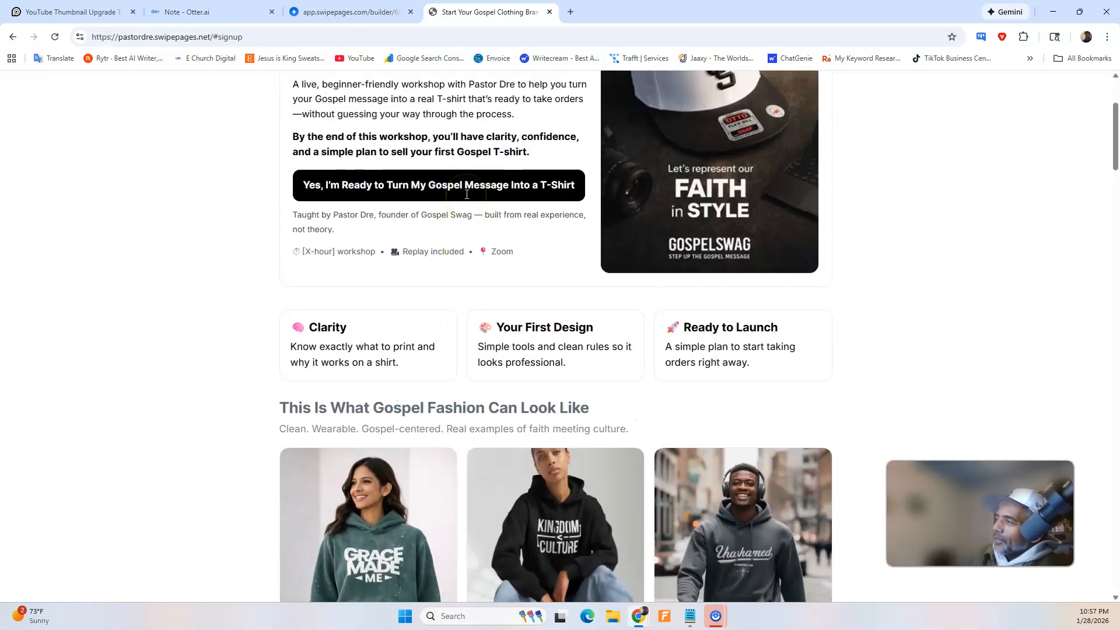
{"action": "scroll", "coordinate": [470, 205], "scroll_direction": "down", "scroll_amount": 4}
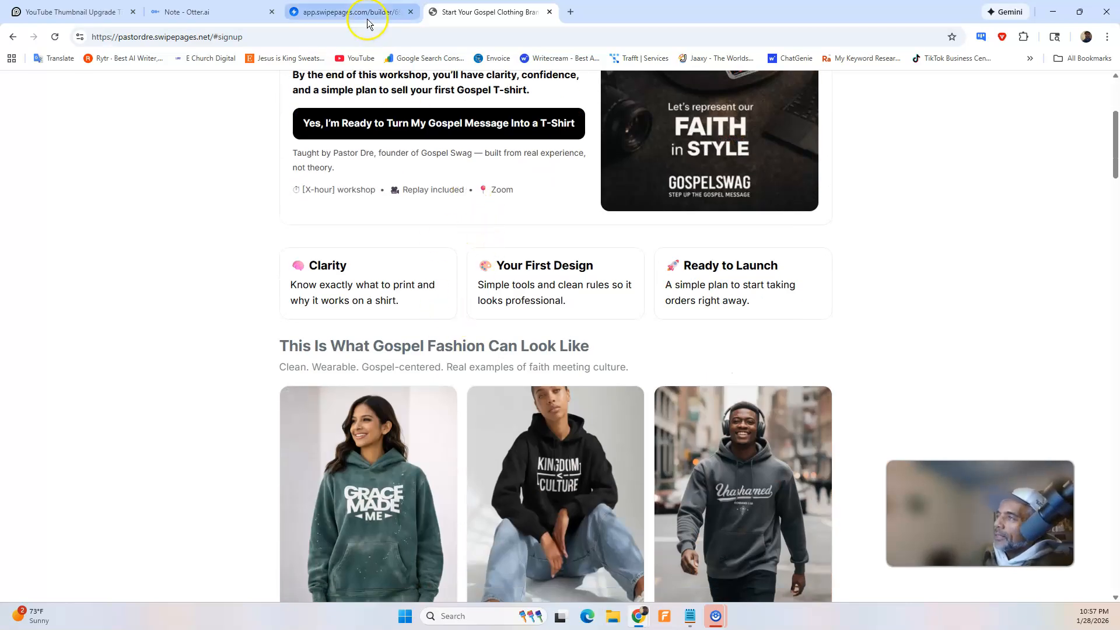
Open the builder's third HTML Code block, then dictate a ChatGPT request for a gold image gallery headline and true black supporting text.
{"action": "left_click", "coordinate": [350, 12]}
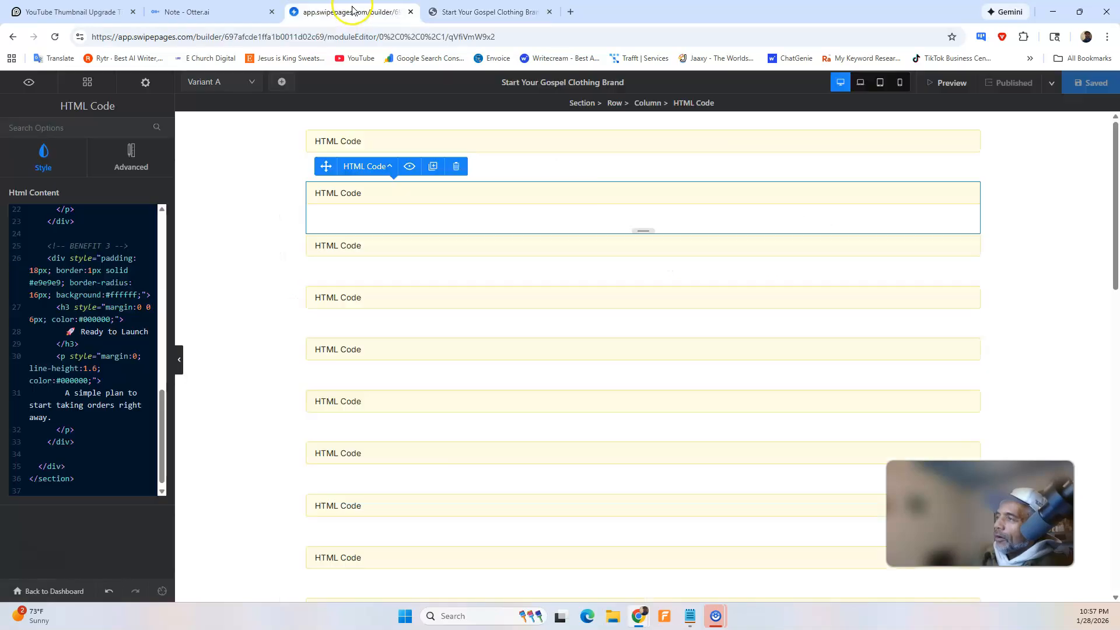
{"action": "left_click", "coordinate": [362, 239]}
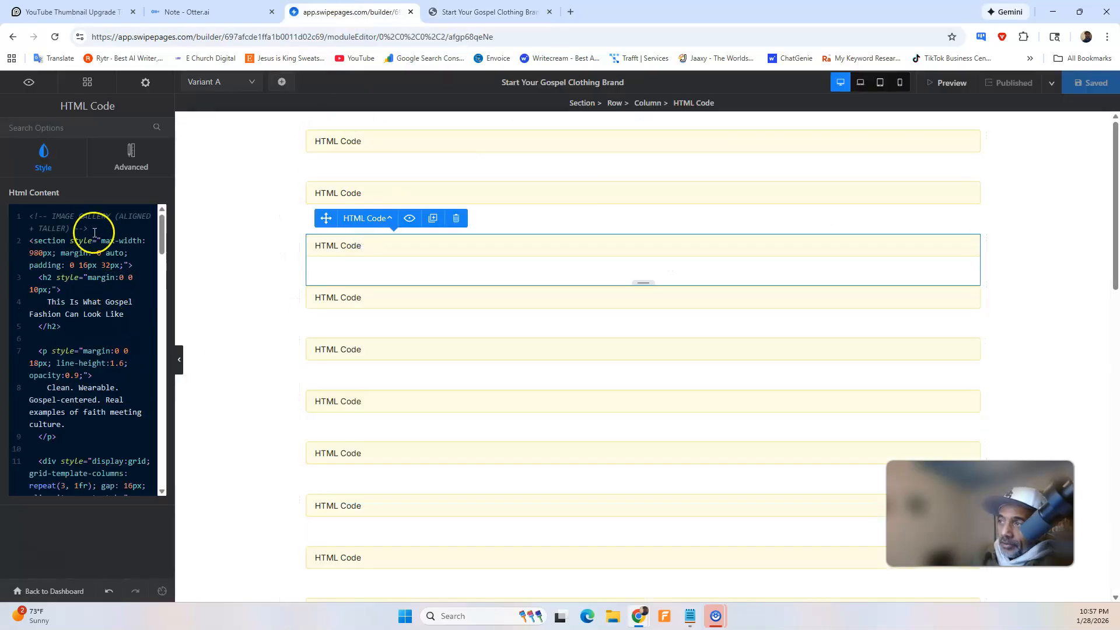
{"action": "mouse_move", "coordinate": [639, 613]}
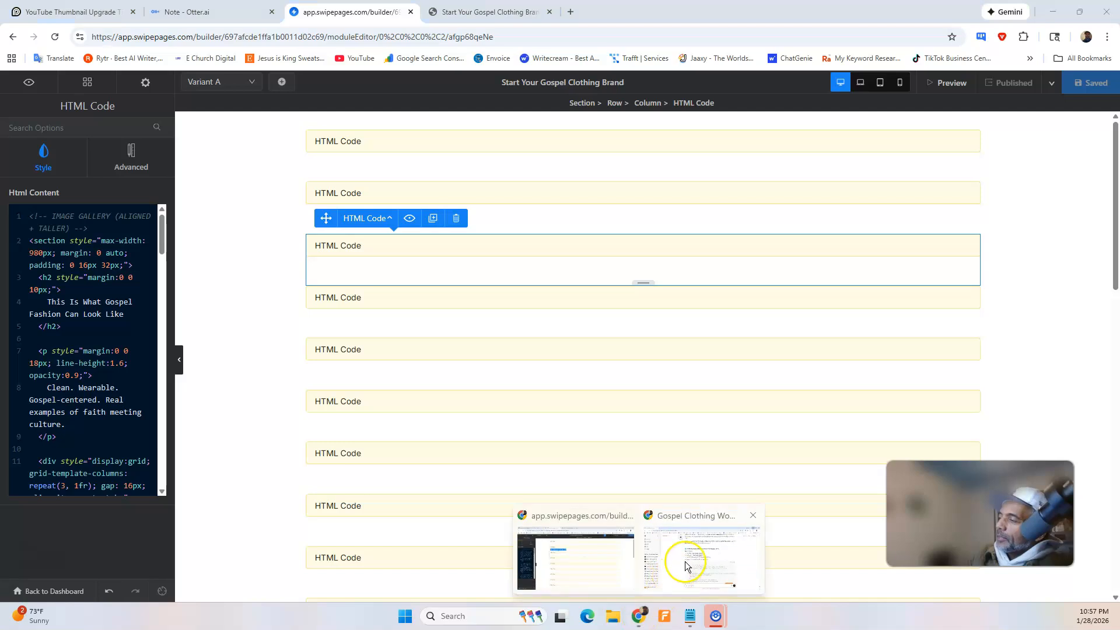
{"action": "left_click", "coordinate": [687, 565]}
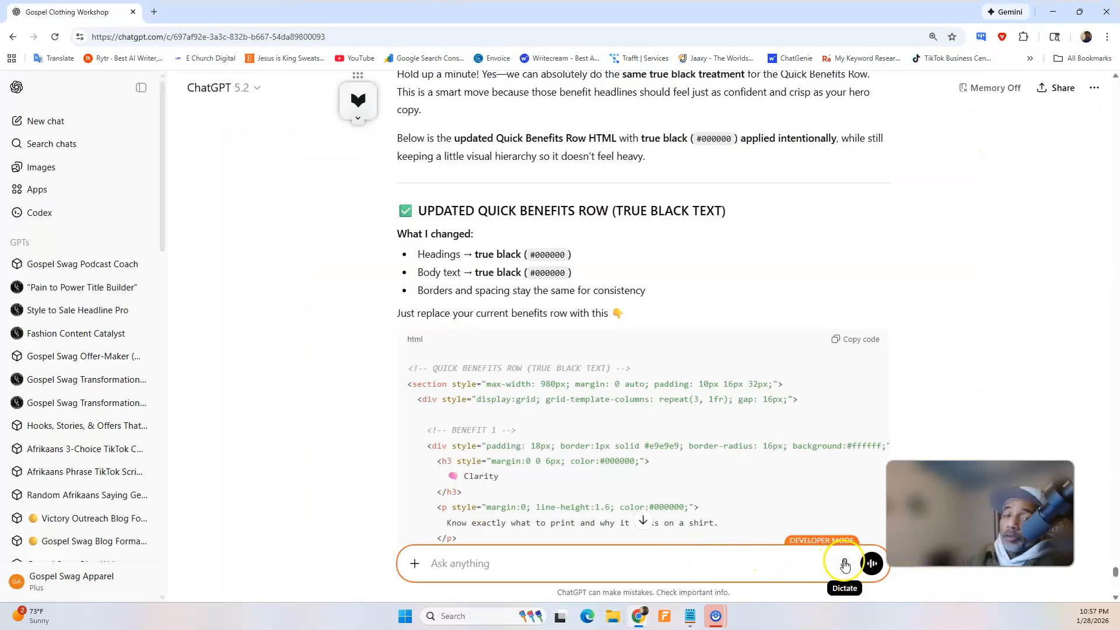
{"action": "left_click", "coordinate": [846, 563]}
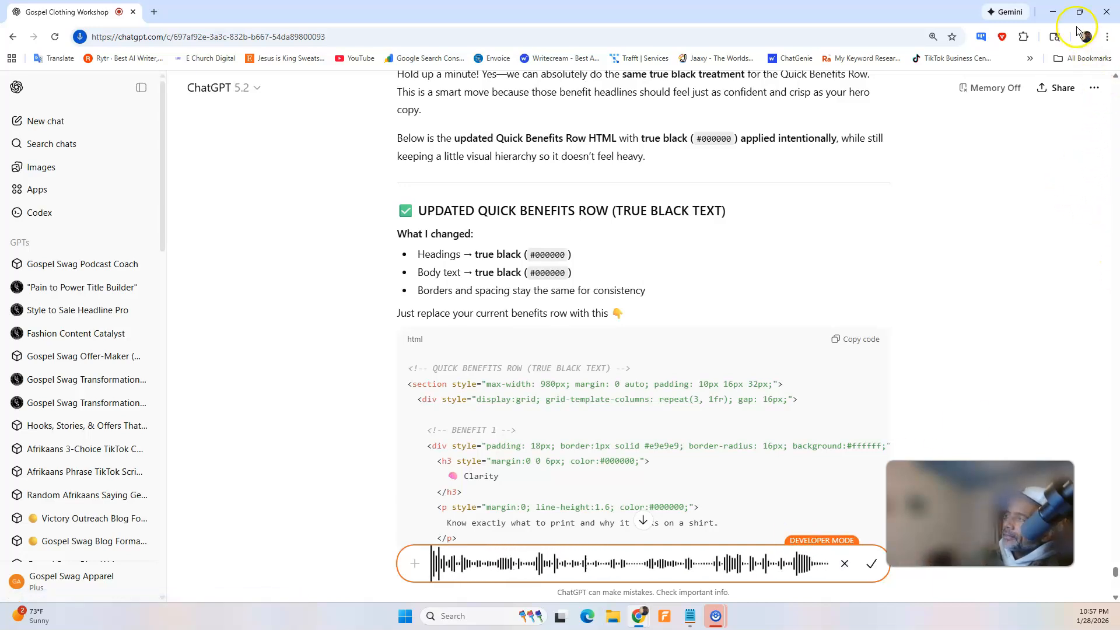
{"action": "left_click", "coordinate": [1054, 9]}
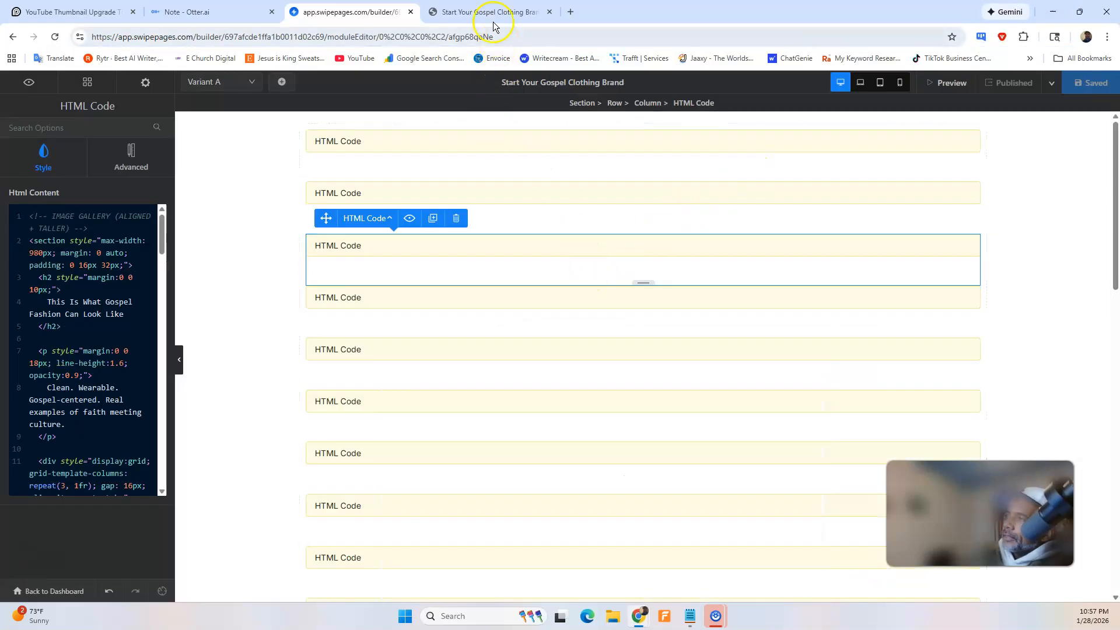
{"action": "left_click", "coordinate": [492, 12]}
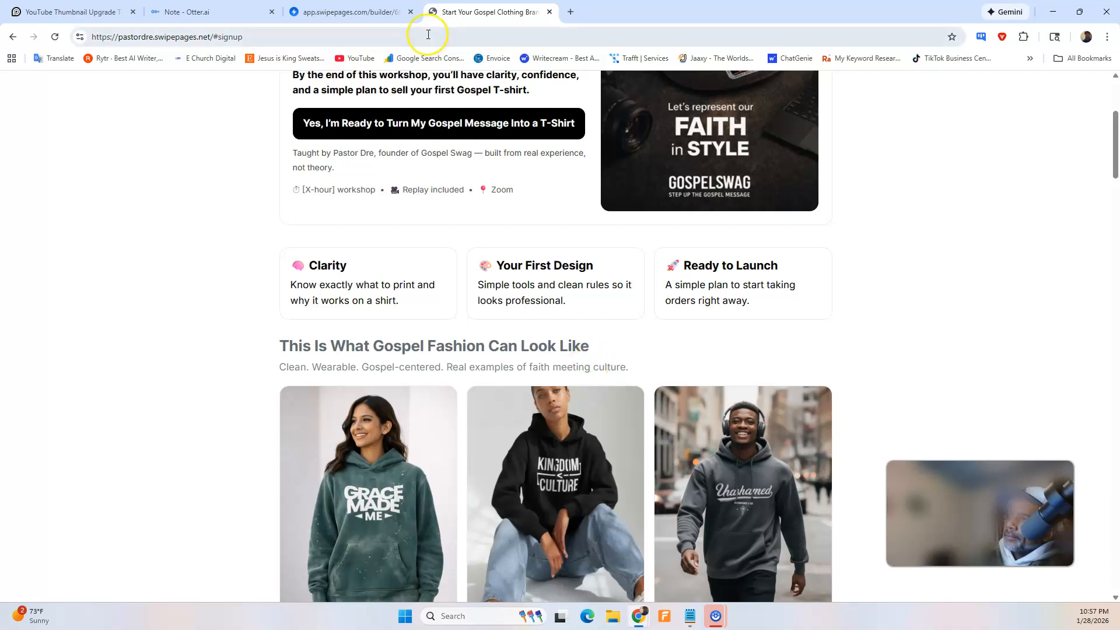
{"action": "mouse_move", "coordinate": [641, 610]}
{"action": "left_click", "coordinate": [680, 570]}
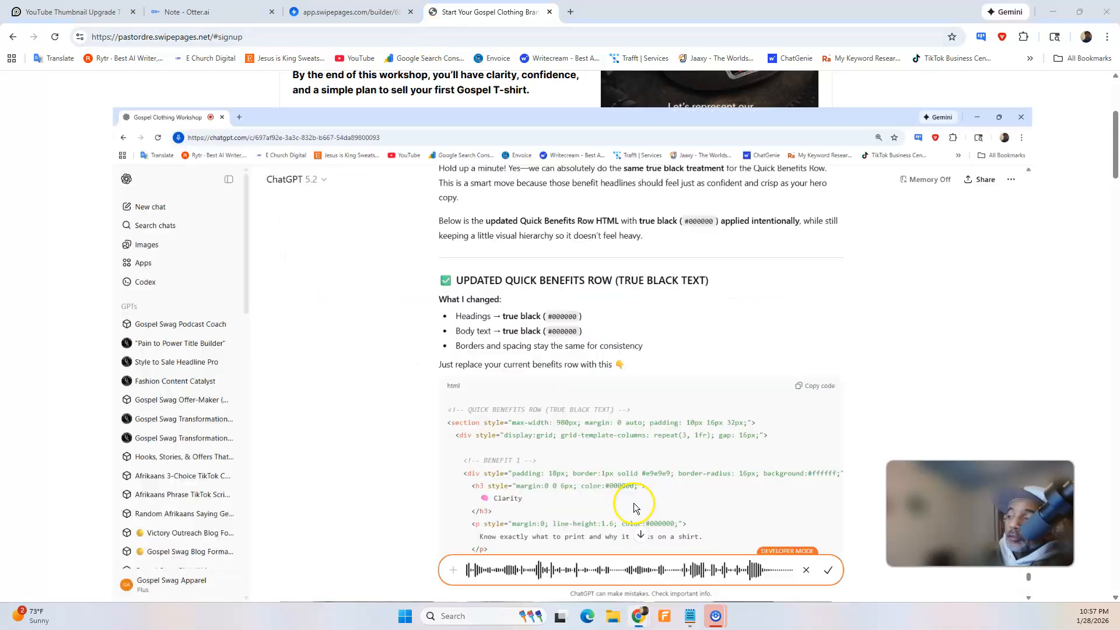
{"action": "left_click", "coordinate": [871, 564]}
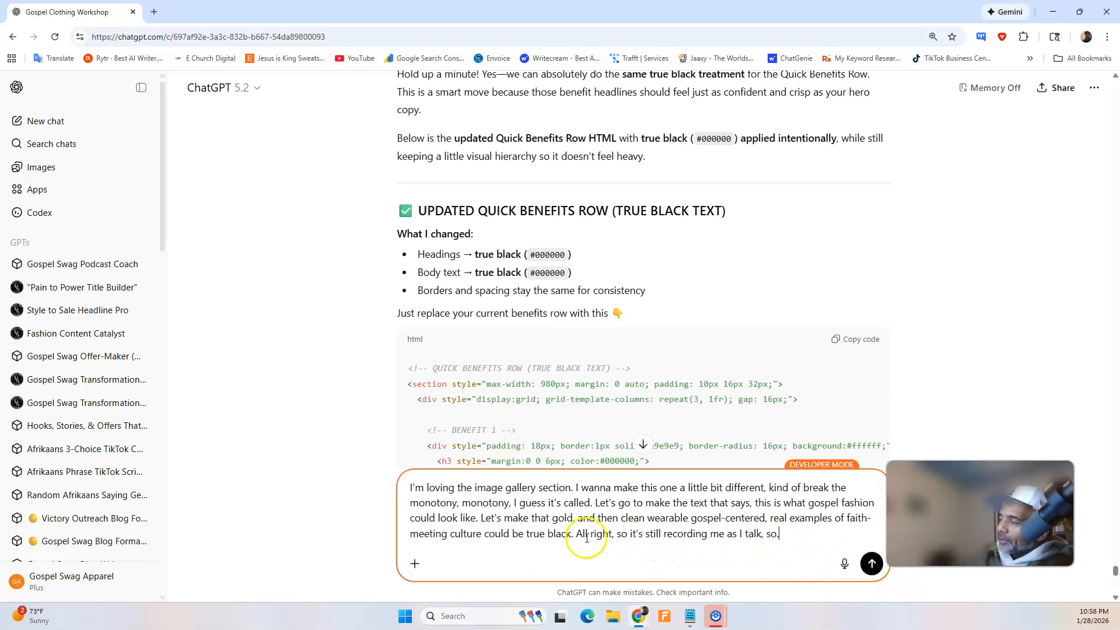
Remove the accidentally recorded sentence after "could be true black." from the dictated prompt and send it to ChatGPT.
{"action": "left_click_drag", "start_coordinate": [576, 533], "coordinate": [868, 540]}
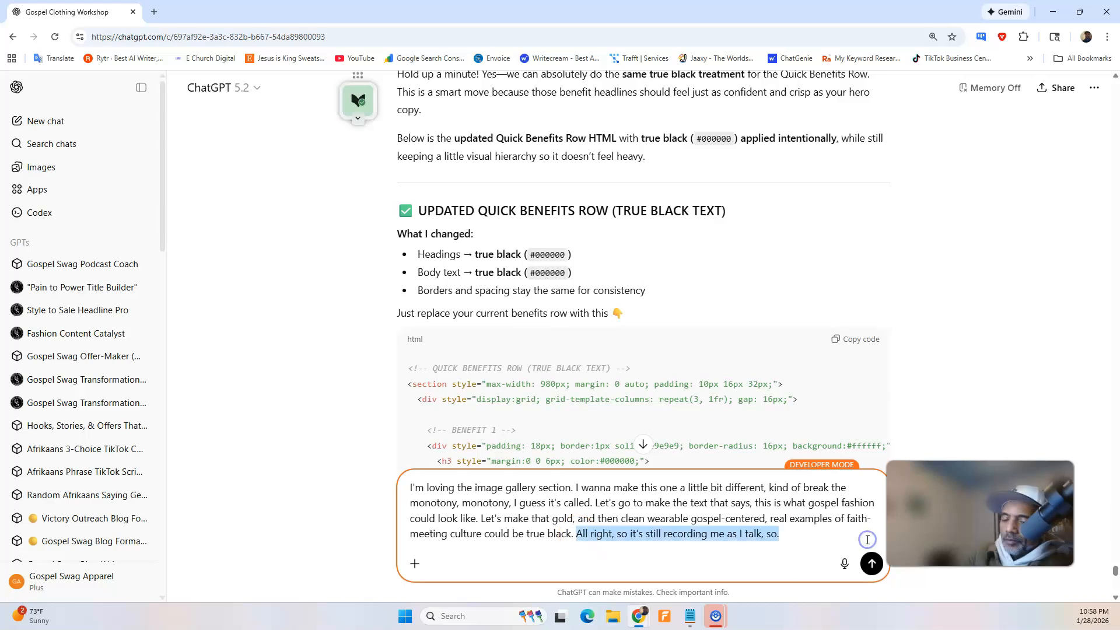
{"action": "key", "text": "BackSpace"}
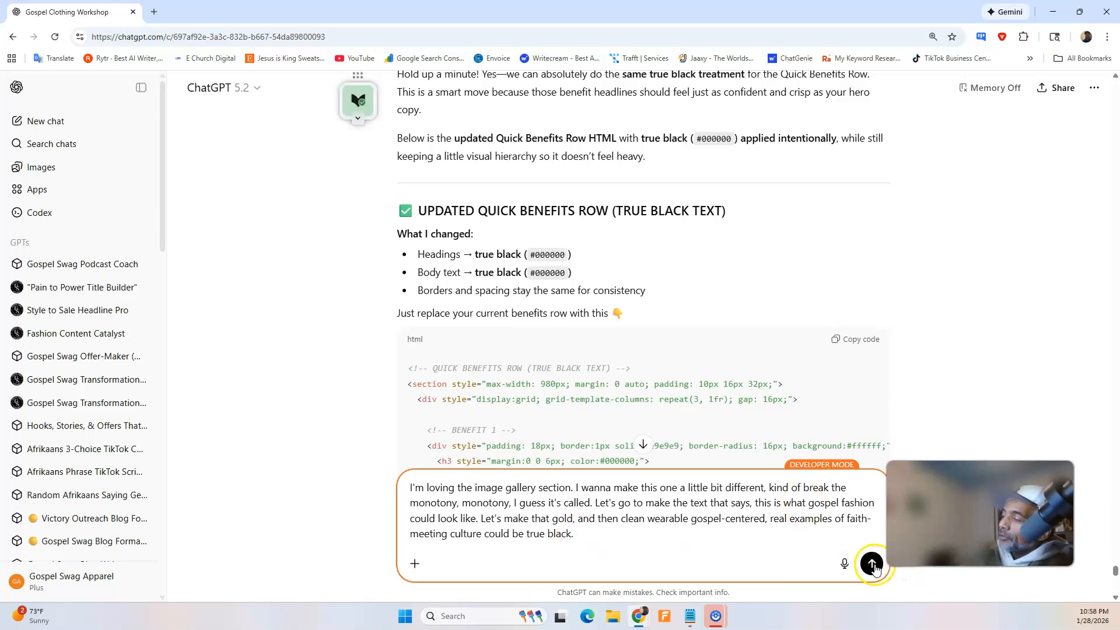
{"action": "left_click", "coordinate": [873, 565]}
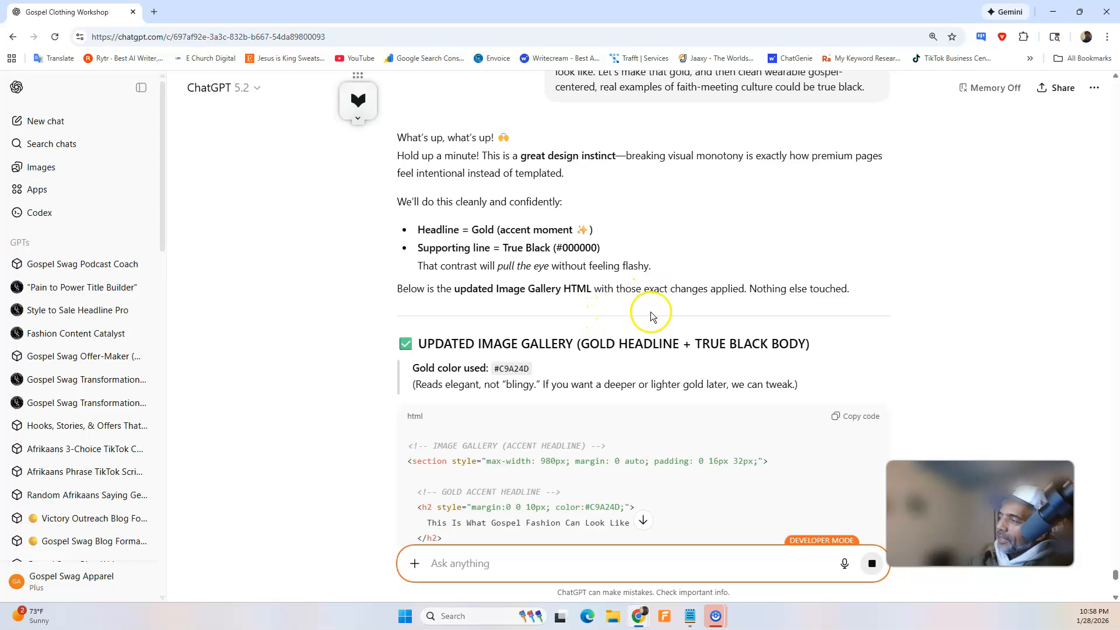
Review ChatGPT's updated image gallery HTML with the gold headline and true black body, and copy the code.
{"action": "scroll", "coordinate": [794, 317], "scroll_direction": "down", "scroll_amount": 9}
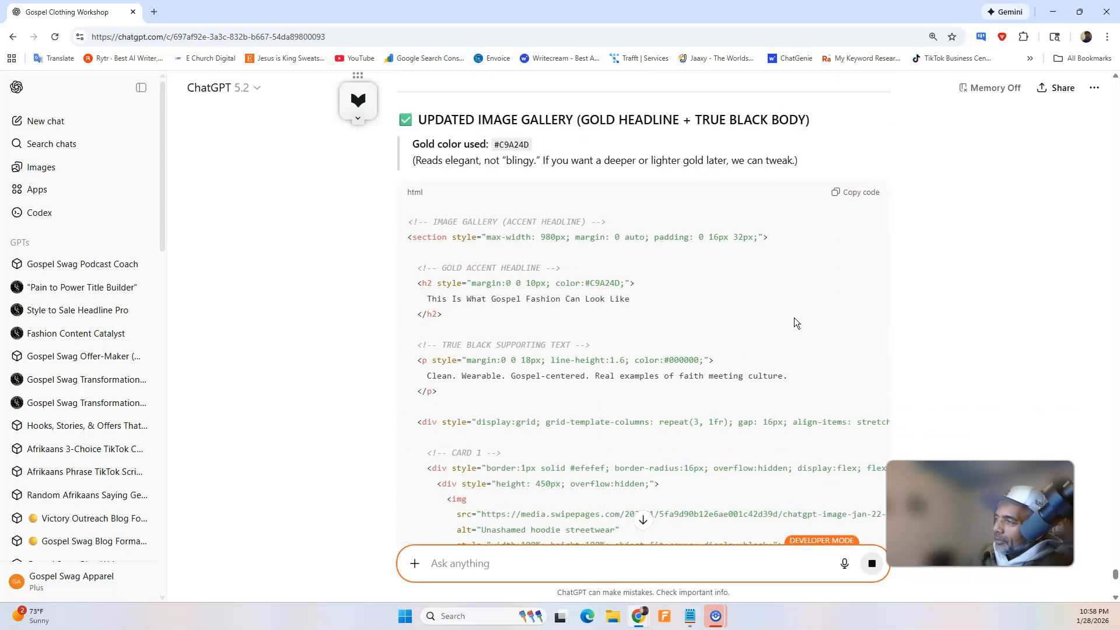
{"action": "scroll", "coordinate": [793, 317], "scroll_direction": "down", "scroll_amount": 12}
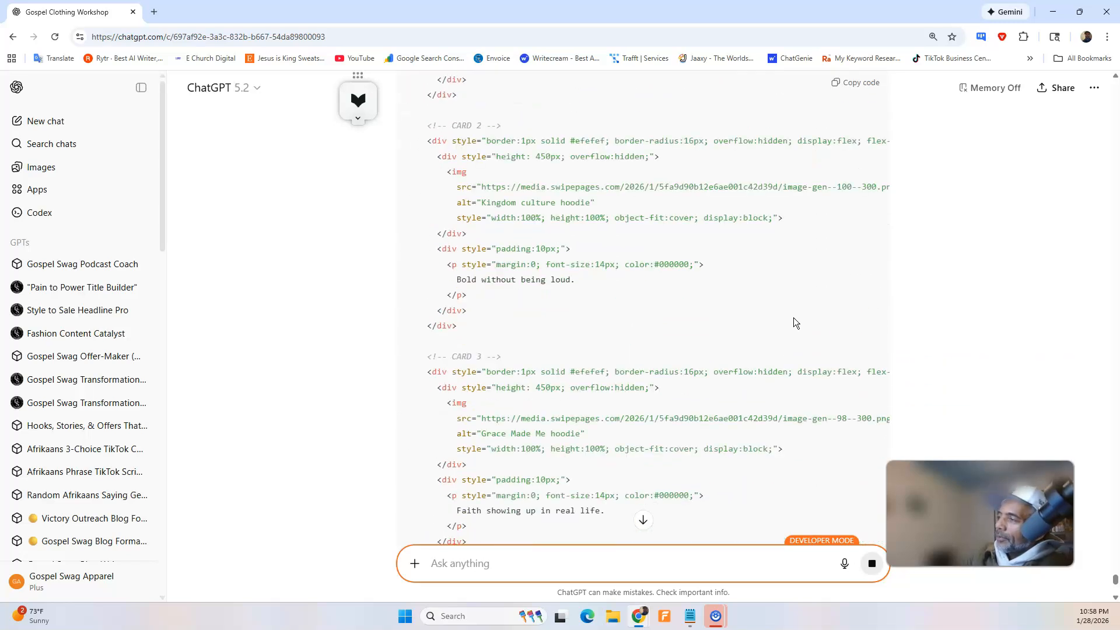
{"action": "scroll", "coordinate": [794, 317], "scroll_direction": "up", "scroll_amount": 5}
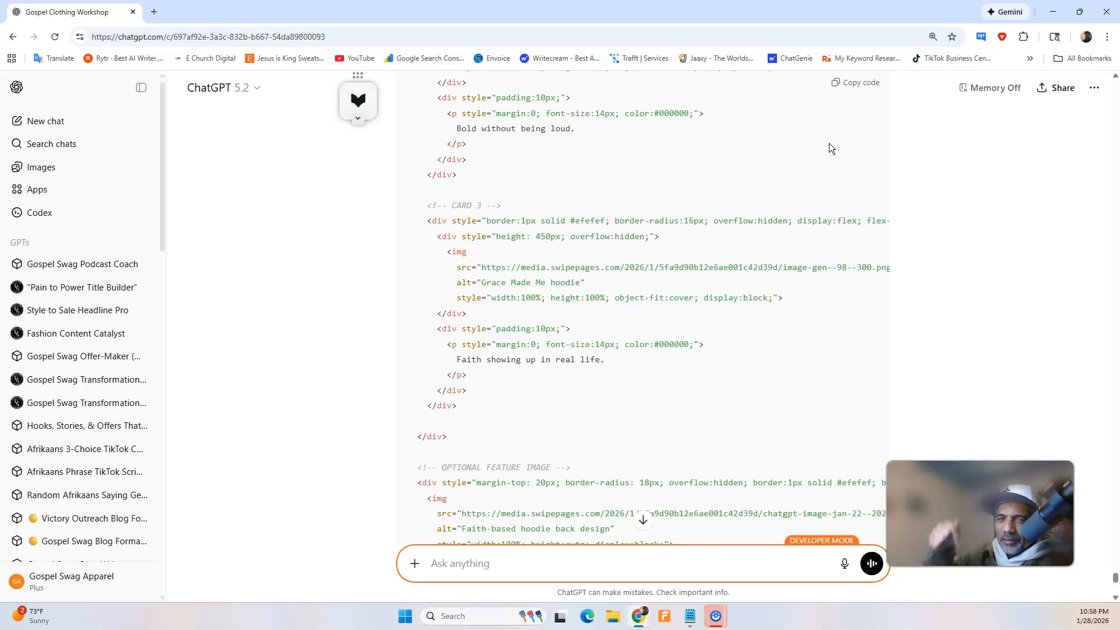
{"action": "left_click", "coordinate": [845, 156]}
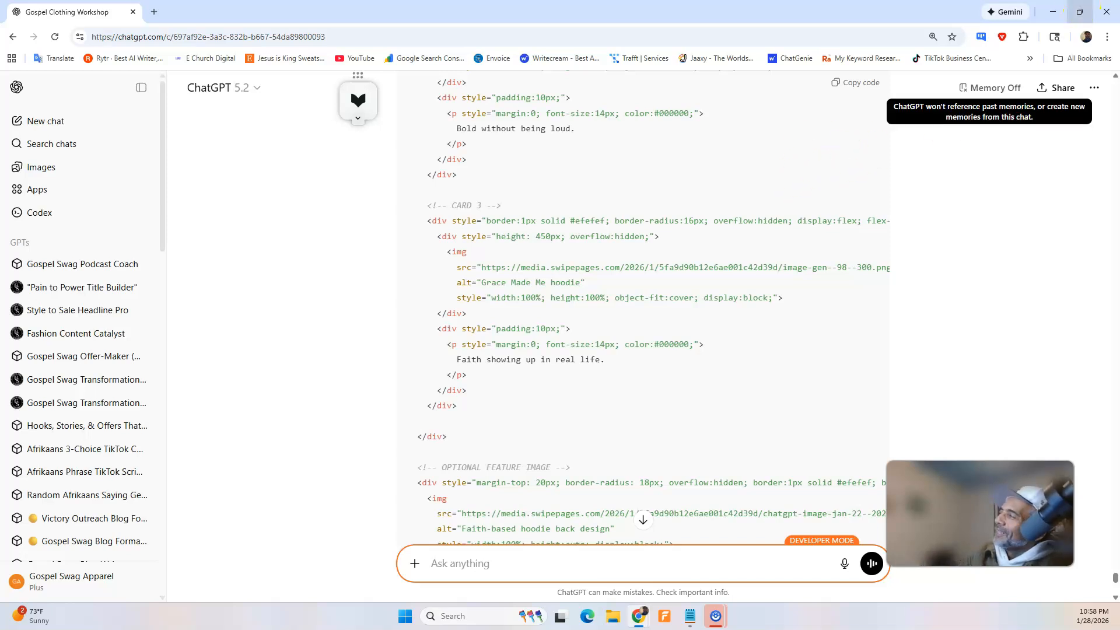
Replace all of the third block's HTML in the Swipe Pages builder with the copied image gallery code, then save and publish.
{"action": "left_click", "coordinate": [1053, 12]}
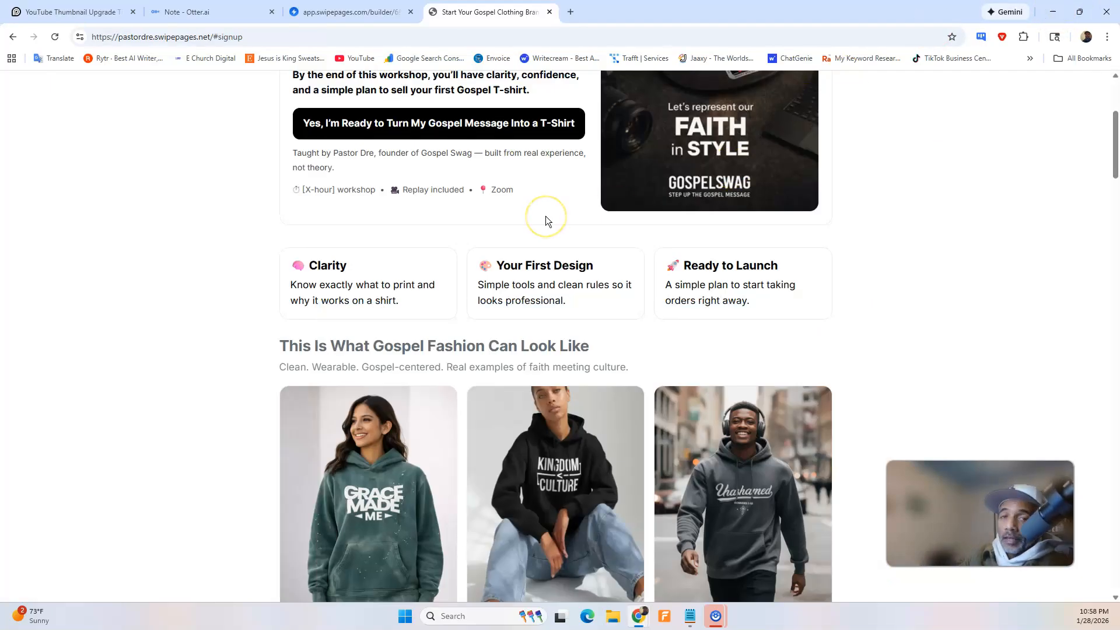
{"action": "left_click", "coordinate": [350, 12]}
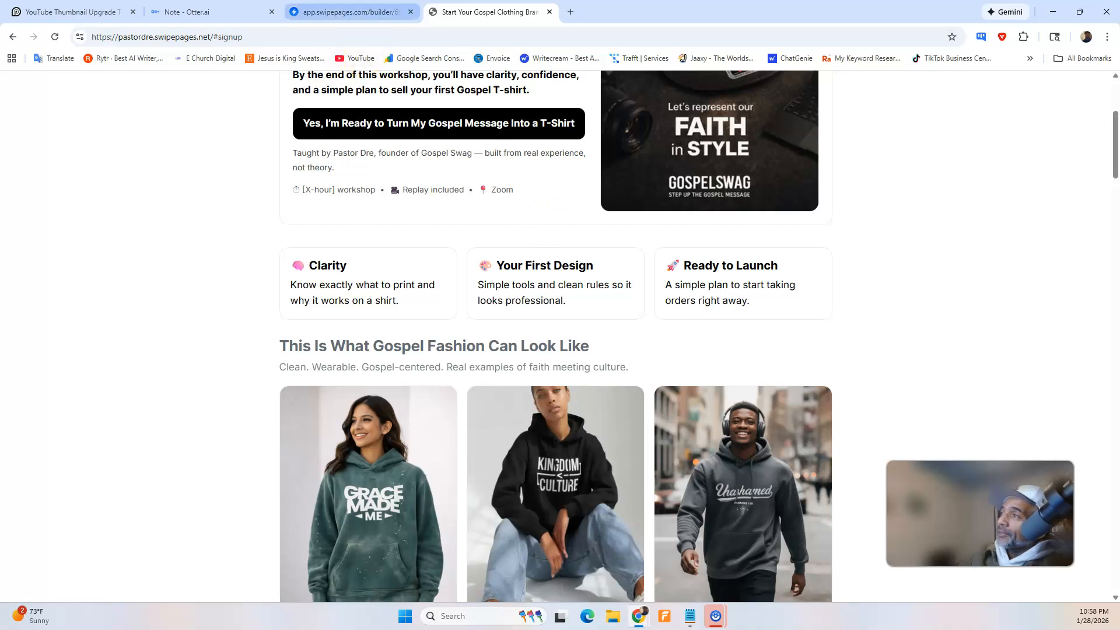
{"action": "left_click", "coordinate": [154, 288]}
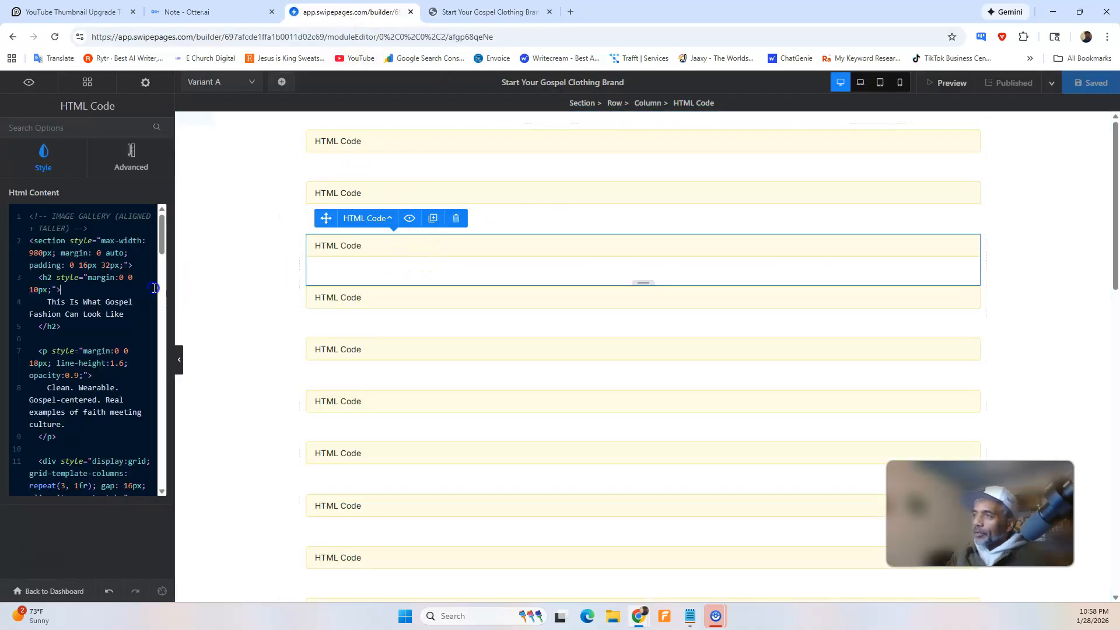
{"action": "key", "text": "ctrl+a"}
{"action": "key", "text": "BackSpace"}
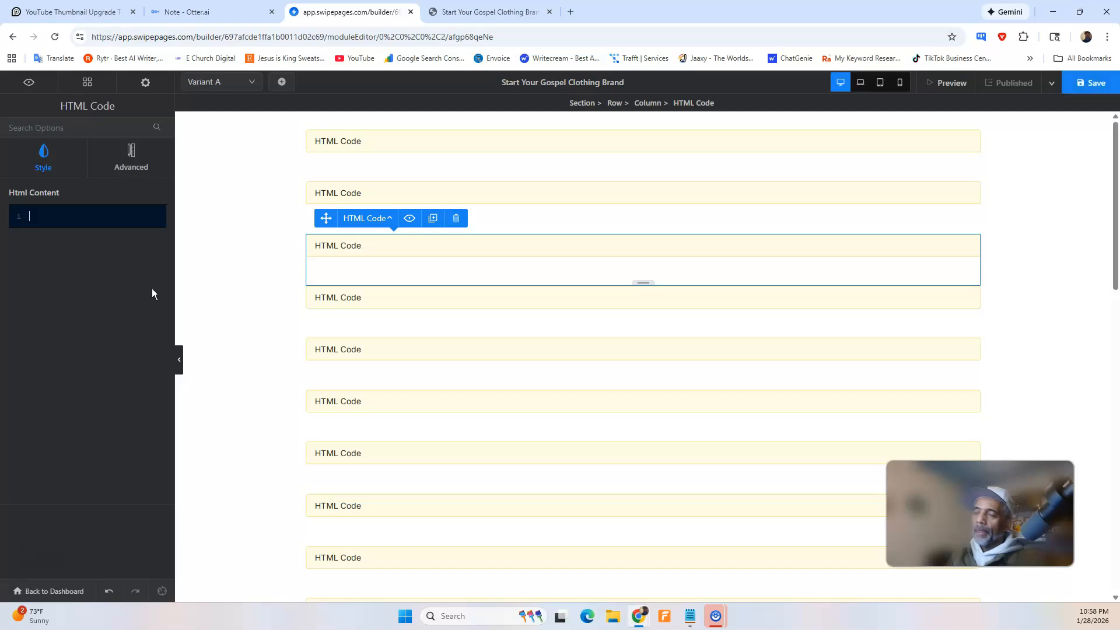
{"action": "key", "text": "ctrl+v"}
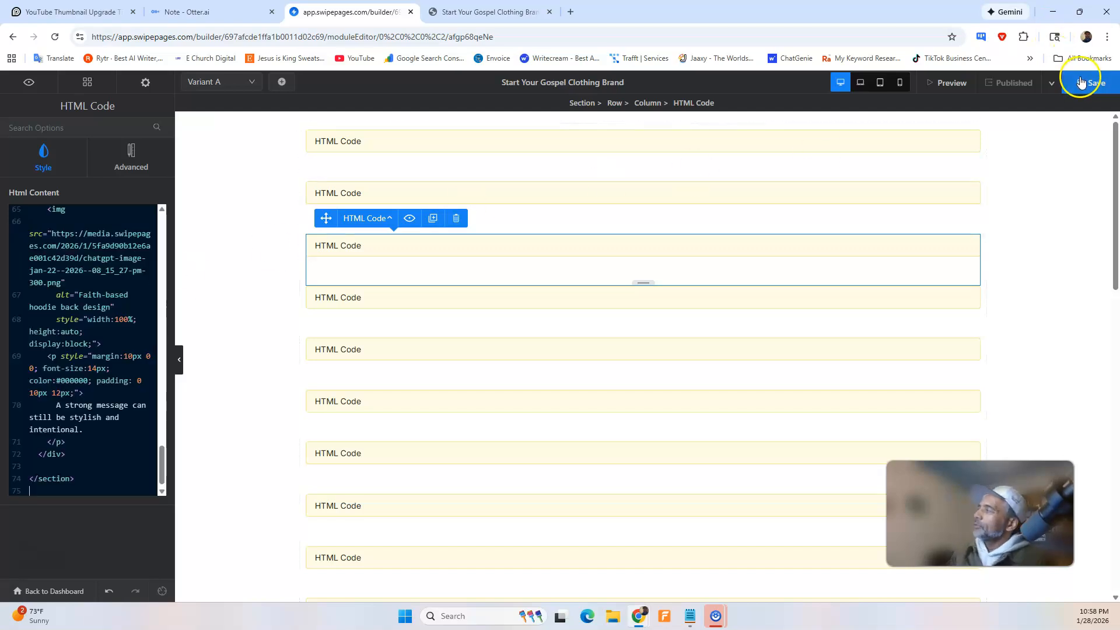
{"action": "left_click", "coordinate": [1089, 82]}
{"action": "left_click", "coordinate": [1027, 83]}
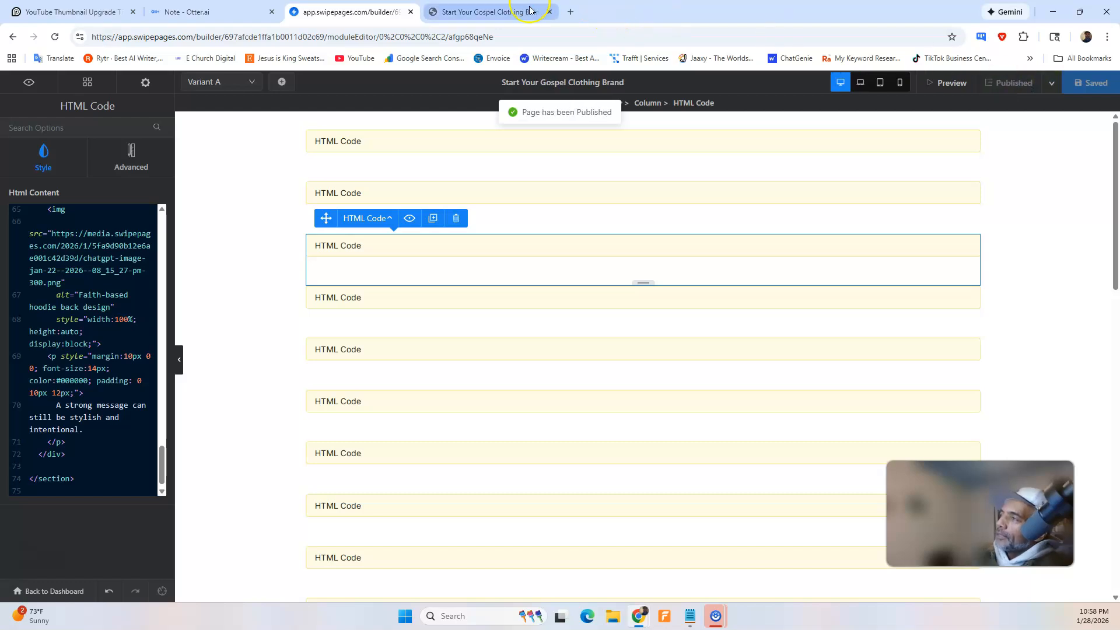
Reload the live page and examine the gallery's headline, supporting text, captions and image sizes from the hero down to the instructor section.
{"action": "left_click", "coordinate": [523, 11]}
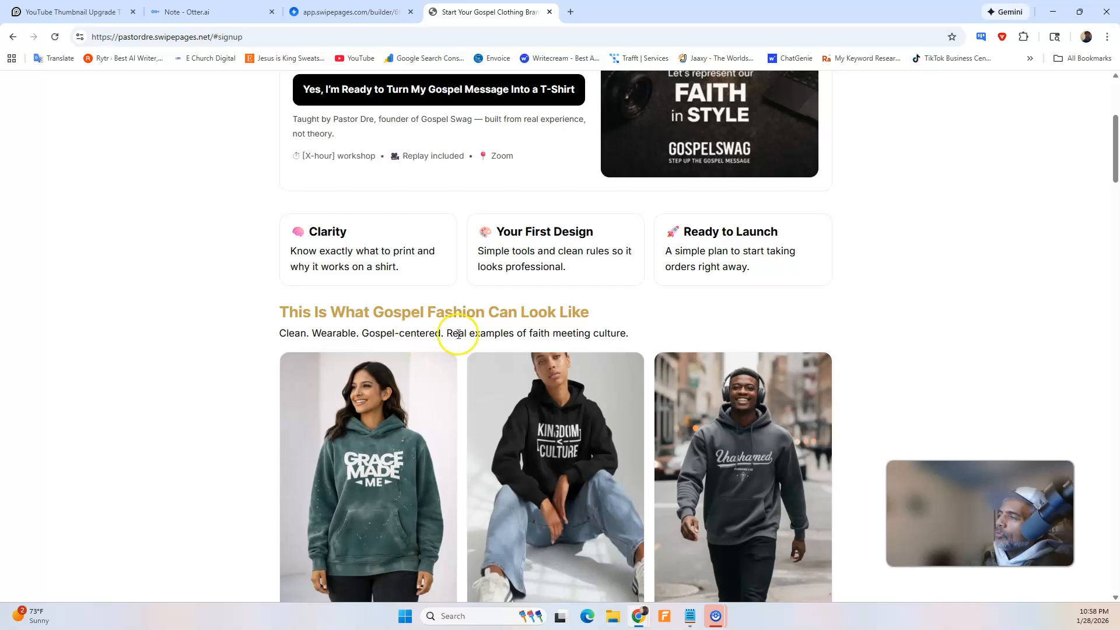
{"action": "scroll", "coordinate": [458, 334], "scroll_direction": "up", "scroll_amount": 5}
{"action": "scroll", "coordinate": [471, 336], "scroll_direction": "down", "scroll_amount": 4}
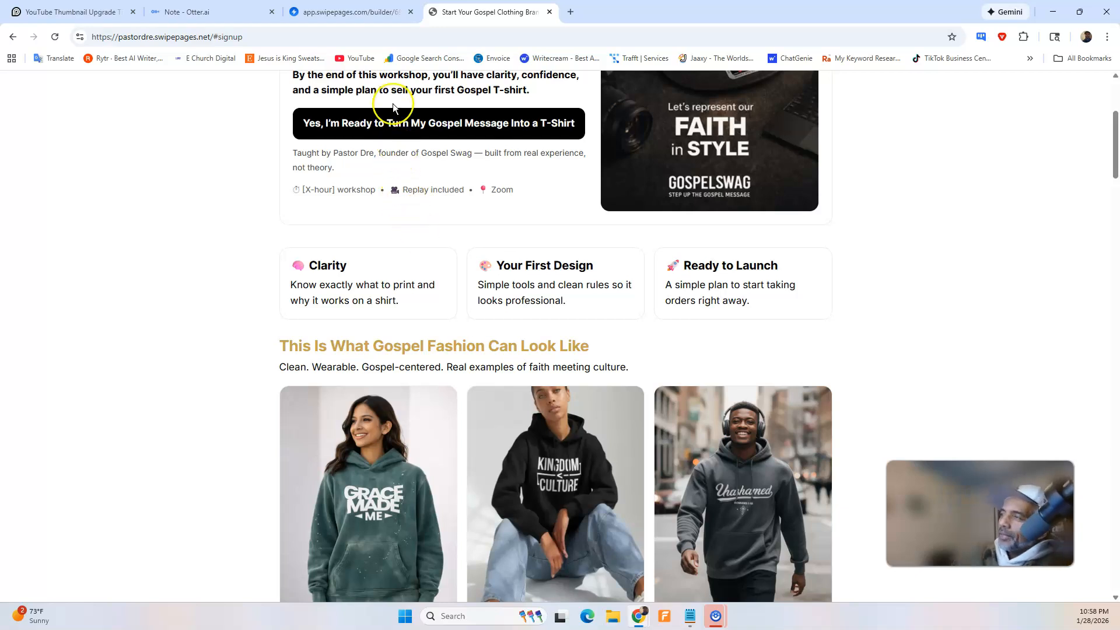
{"action": "left_click", "coordinate": [393, 123]}
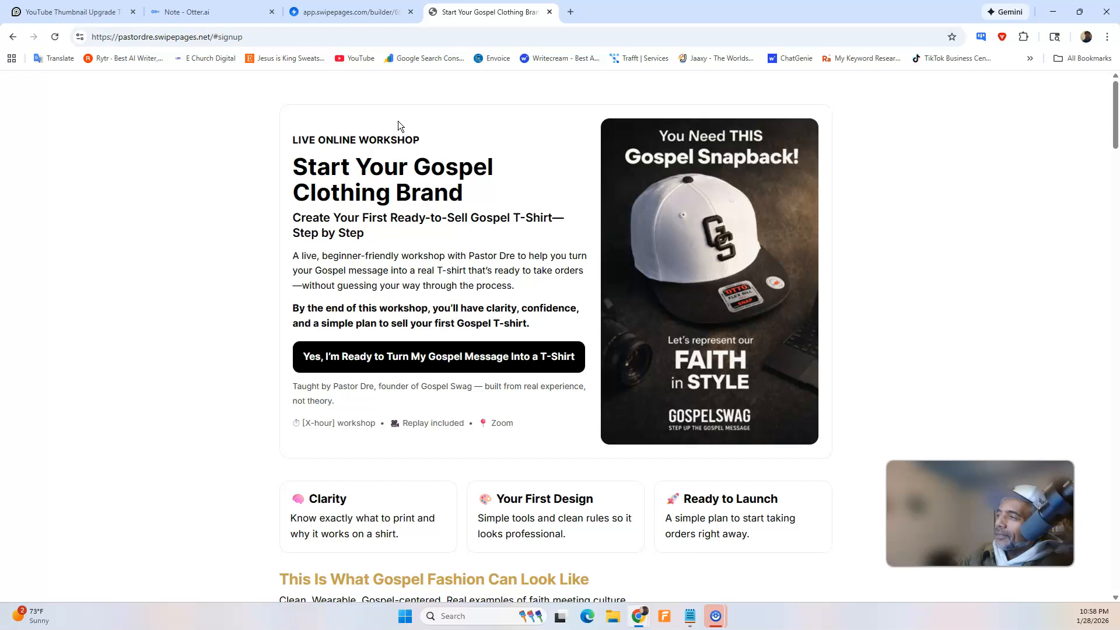
{"action": "scroll", "coordinate": [398, 121], "scroll_direction": "down", "scroll_amount": 8}
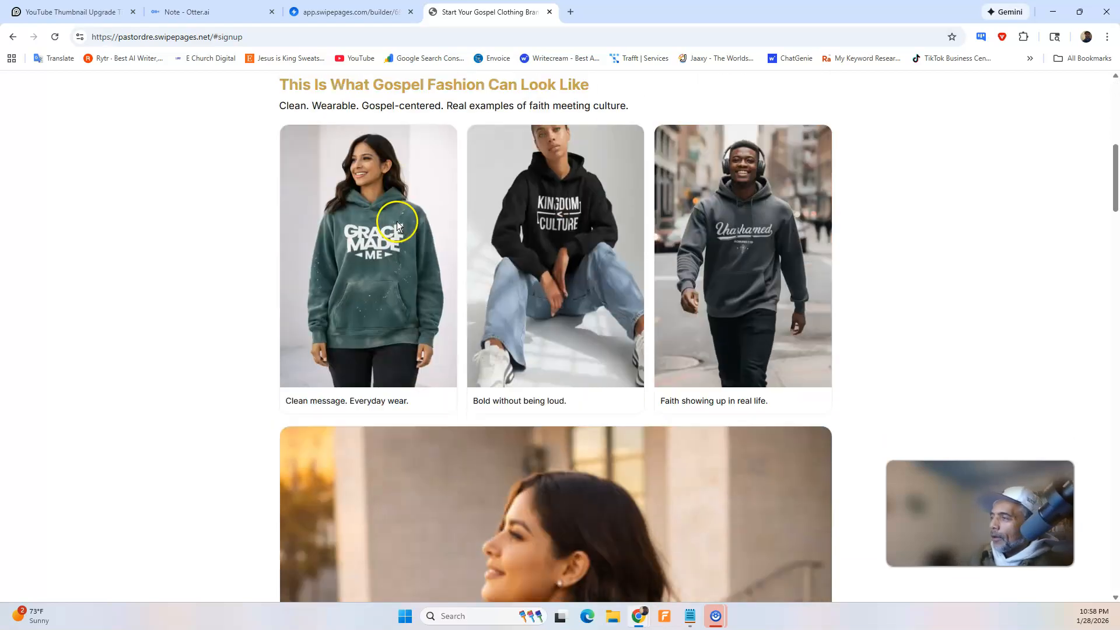
{"action": "scroll", "coordinate": [365, 276], "scroll_direction": "down", "scroll_amount": 2}
{"action": "scroll", "coordinate": [621, 383], "scroll_direction": "down", "scroll_amount": 2}
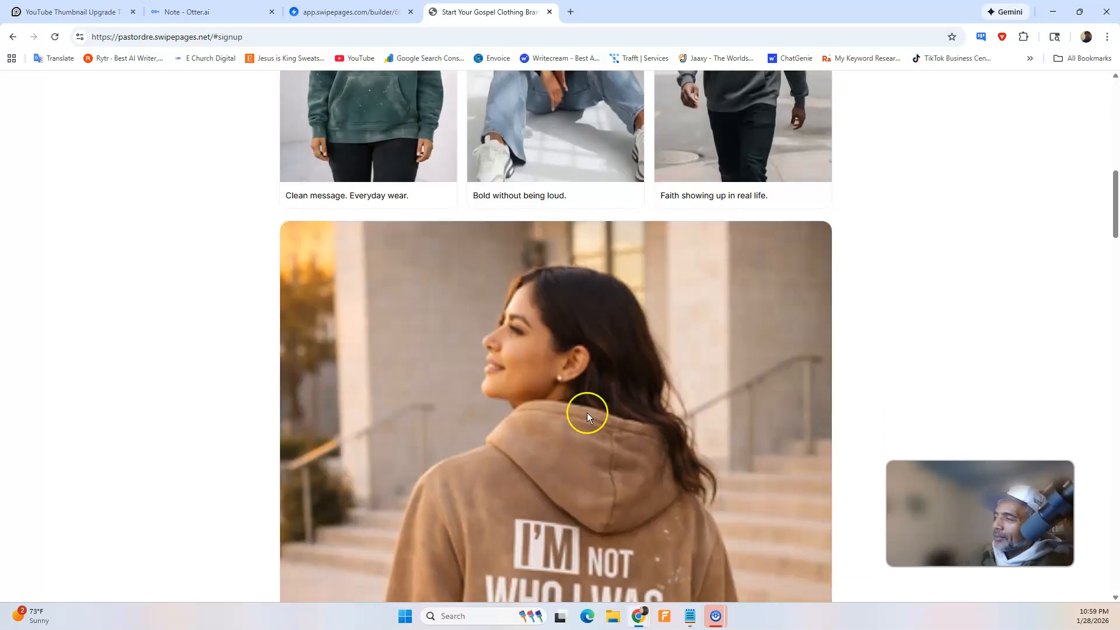
{"action": "scroll", "coordinate": [551, 396], "scroll_direction": "down", "scroll_amount": 10}
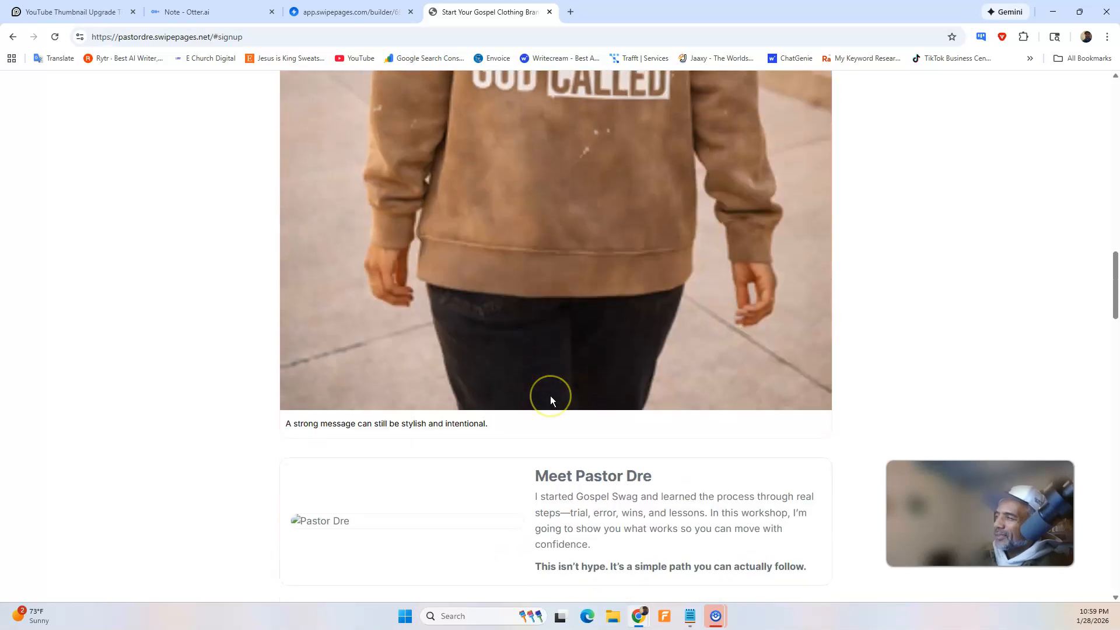
{"action": "scroll", "coordinate": [551, 396], "scroll_direction": "up", "scroll_amount": 12}
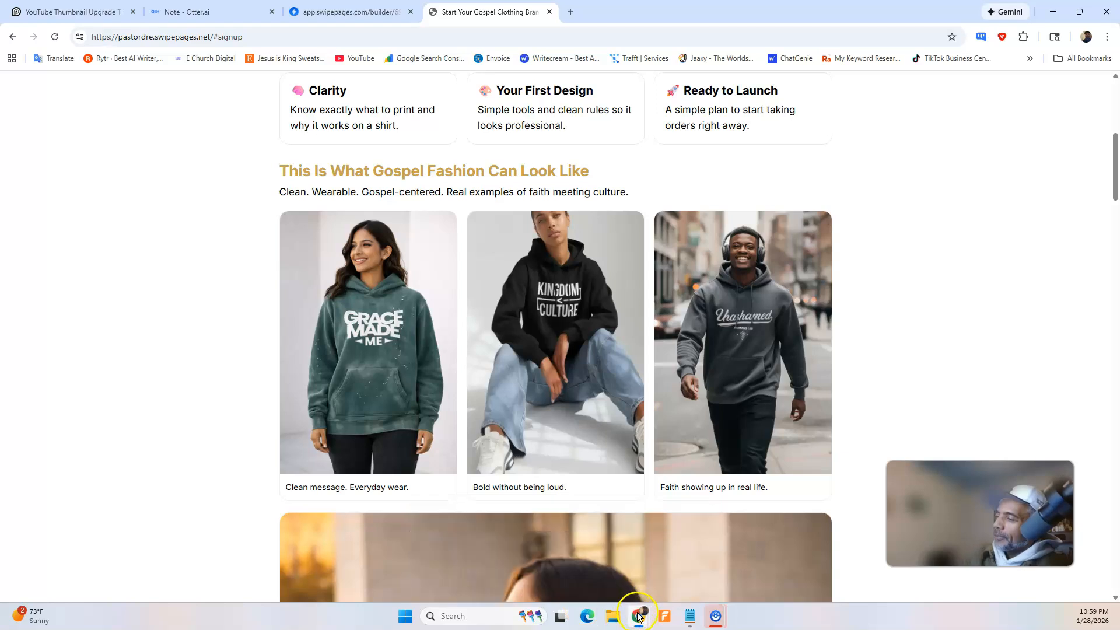
Dictate a ChatGPT request to take out the gallery's oversized bottom image, trim the stray "So, I'm gonna..." ending, and send it.
{"action": "mouse_move", "coordinate": [639, 616]}
{"action": "left_click", "coordinate": [664, 593]}
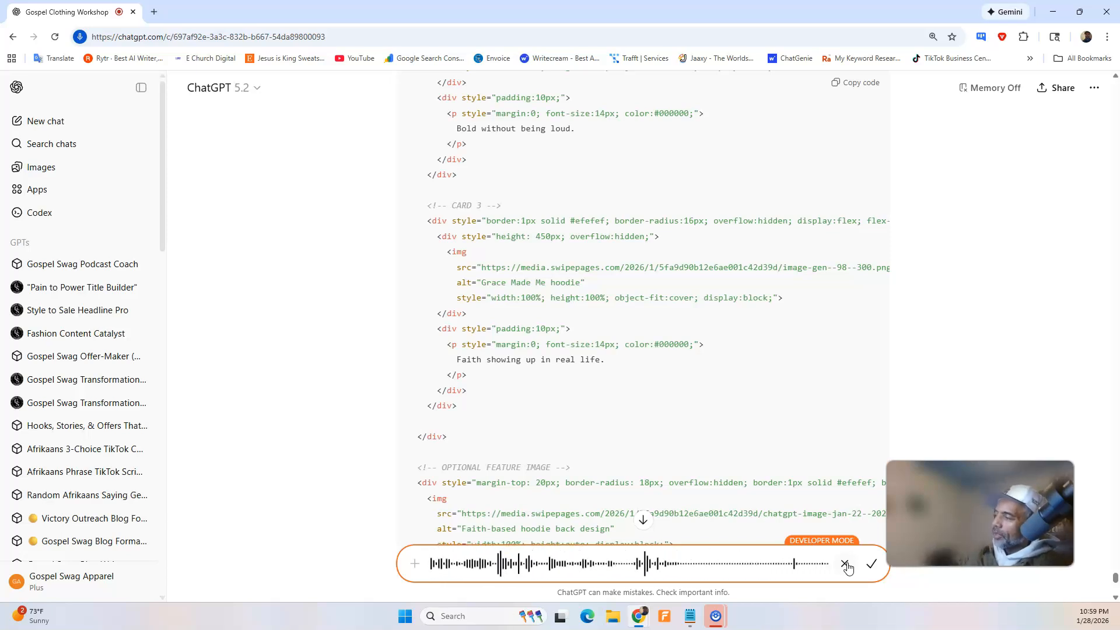
{"action": "left_click", "coordinate": [876, 570]}
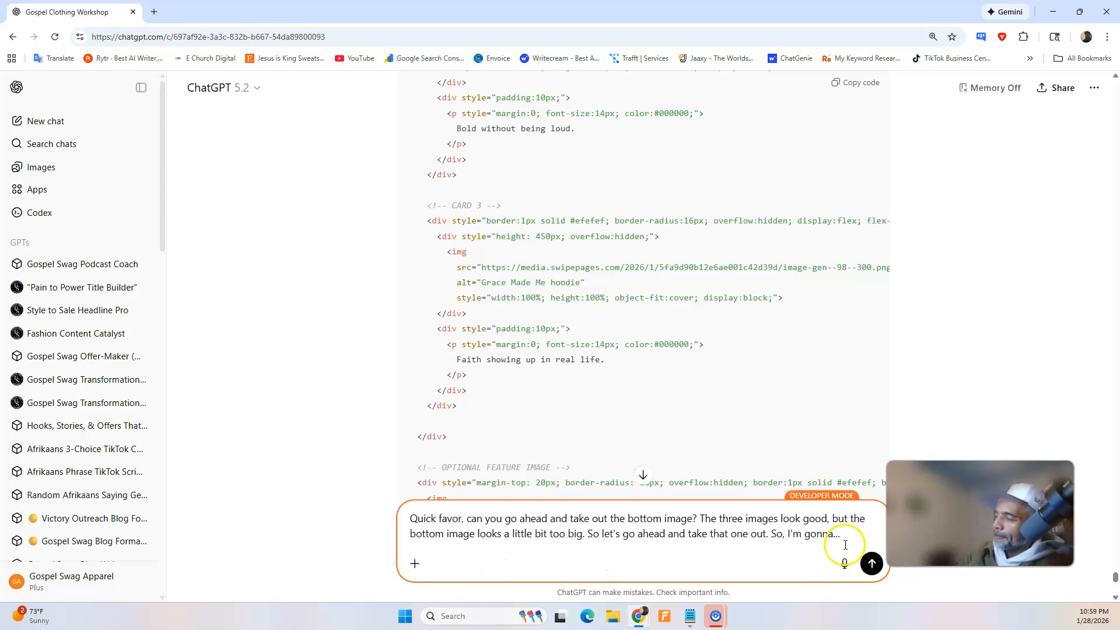
{"action": "left_click", "coordinate": [855, 531]}
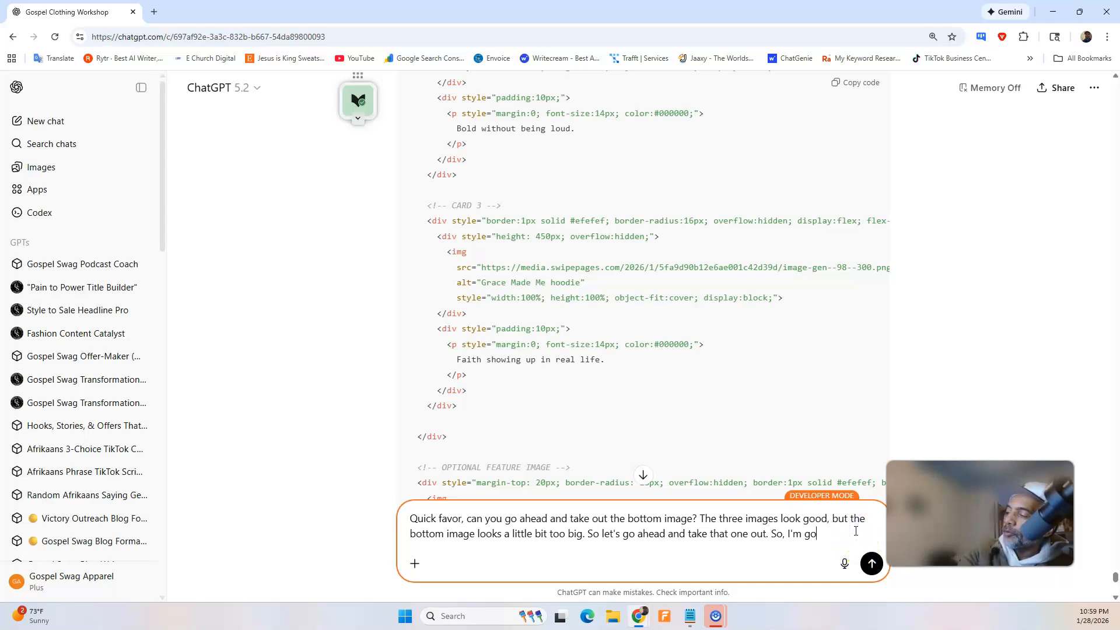
{"action": "key", "text": "BackSpace"}
{"action": "key", "text": "BackSpace"}
{"action": "key", "text": "BackSpace"}
{"action": "key", "text": "BackSpace"}
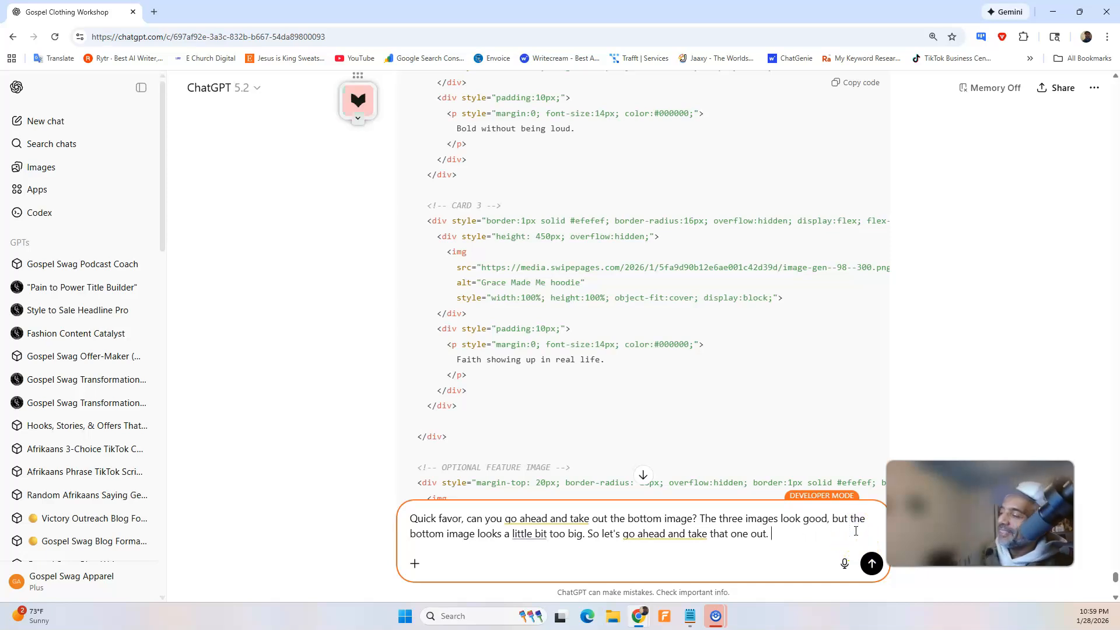
{"action": "left_click", "coordinate": [869, 564]}
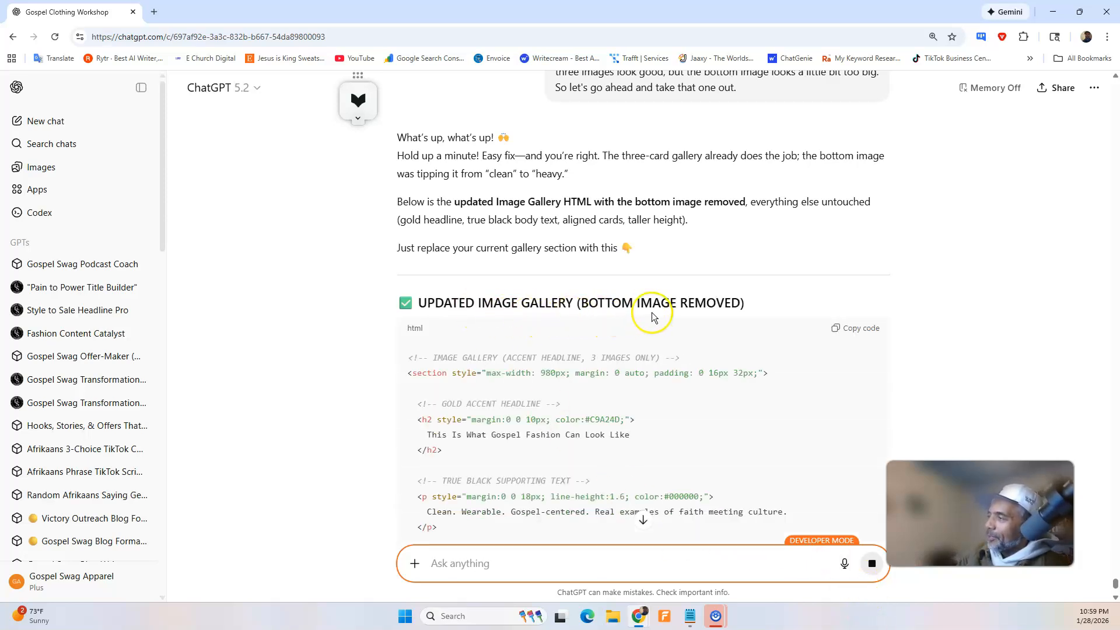
{"action": "scroll", "coordinate": [655, 307], "scroll_direction": "down", "scroll_amount": 5}
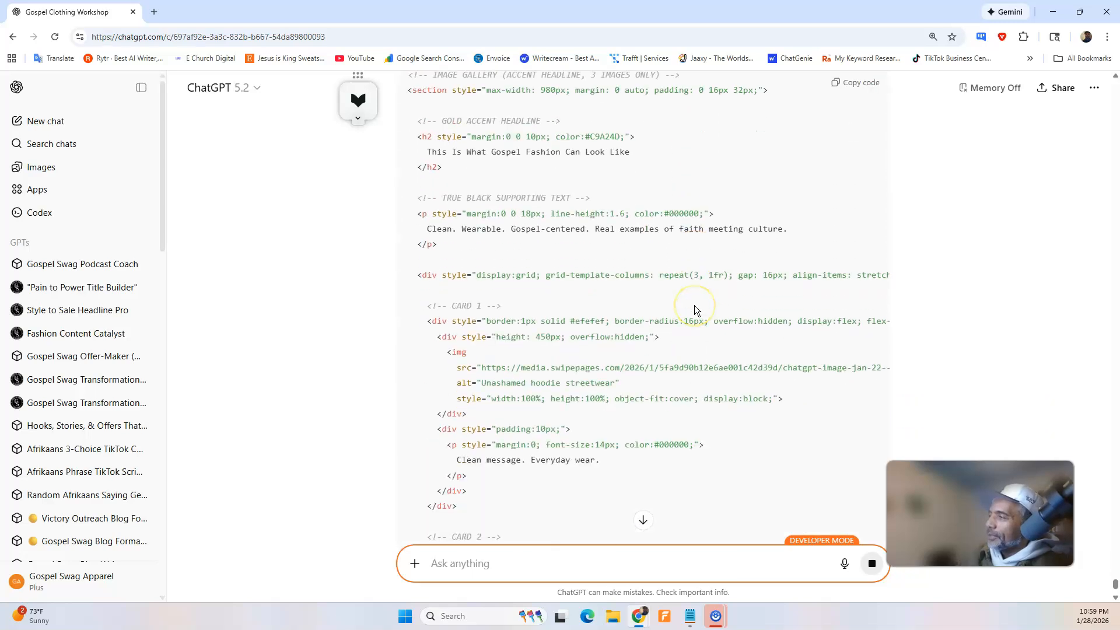
Review ChatGPT's three-image gallery HTML with the bottom image removed, and copy the code.
{"action": "scroll", "coordinate": [694, 310], "scroll_direction": "down", "scroll_amount": 8}
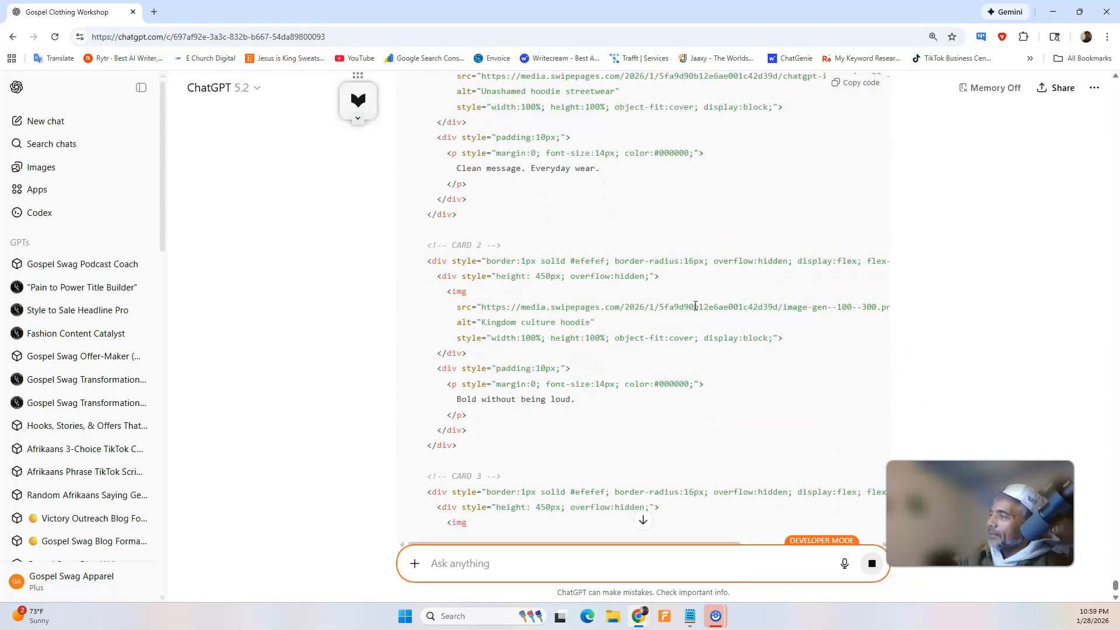
{"action": "scroll", "coordinate": [696, 306], "scroll_direction": "down", "scroll_amount": 3}
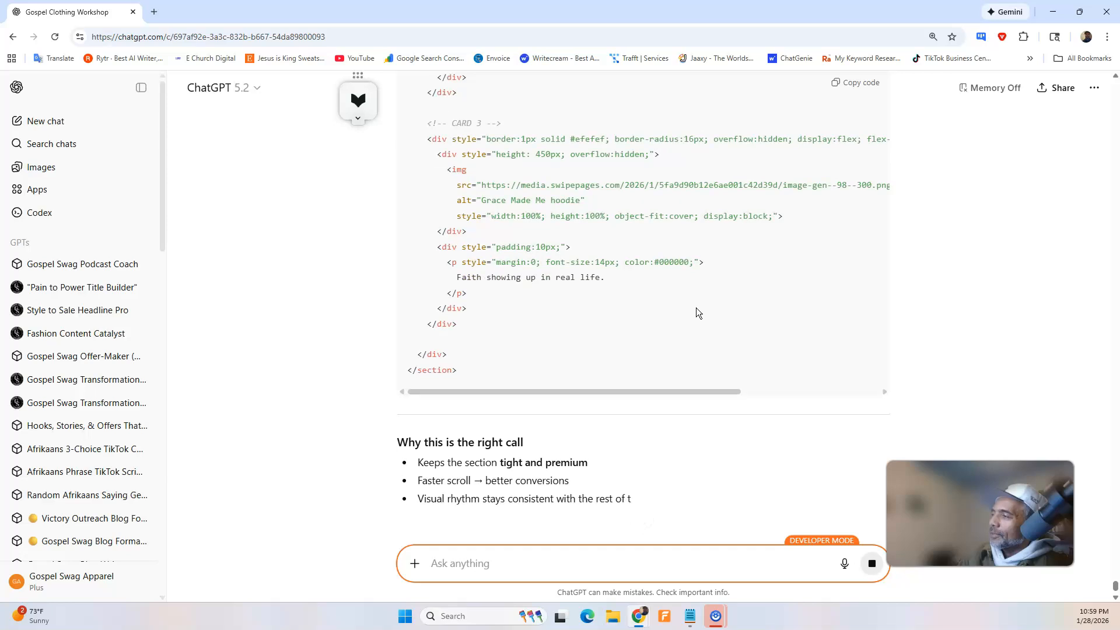
{"action": "scroll", "coordinate": [695, 307], "scroll_direction": "up", "scroll_amount": 6}
{"action": "scroll", "coordinate": [633, 283], "scroll_direction": "up", "scroll_amount": 3}
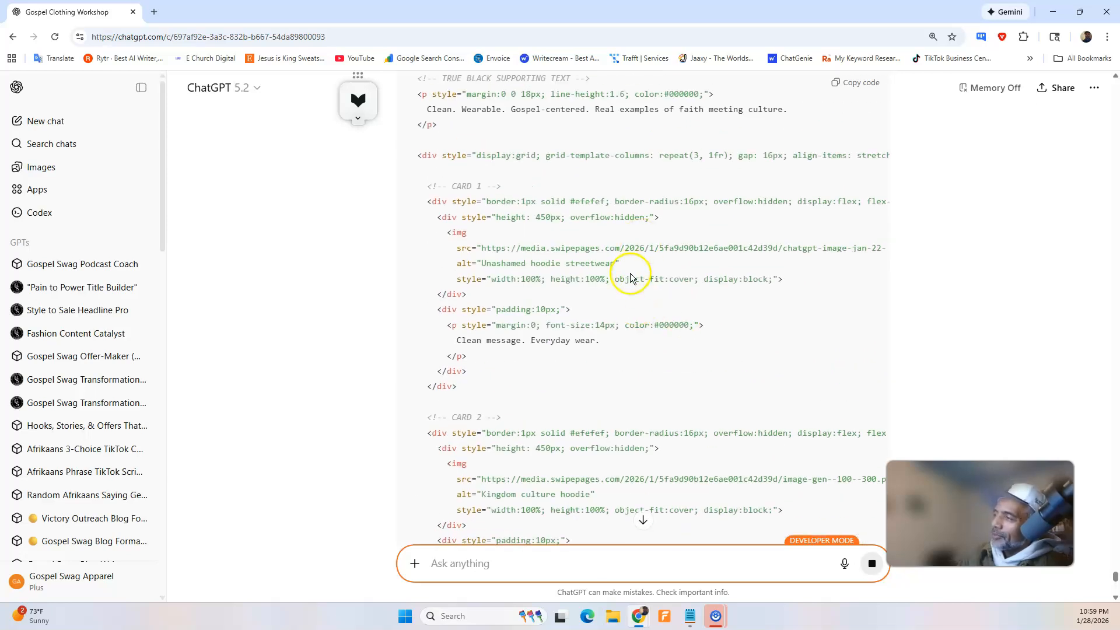
{"action": "scroll", "coordinate": [633, 276], "scroll_direction": "up", "scroll_amount": 3}
{"action": "left_click", "coordinate": [838, 102]}
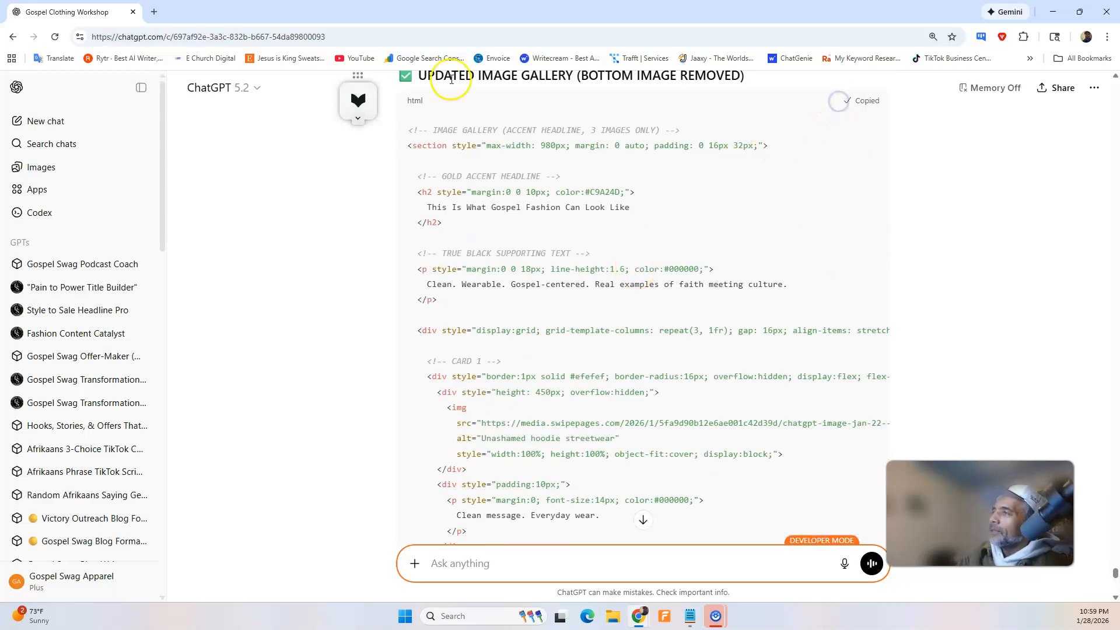
Replace all of the third block's HTML in the Swipe Pages builder with the copied three-image gallery code, then save and publish.
{"action": "left_click", "coordinate": [1045, 15]}
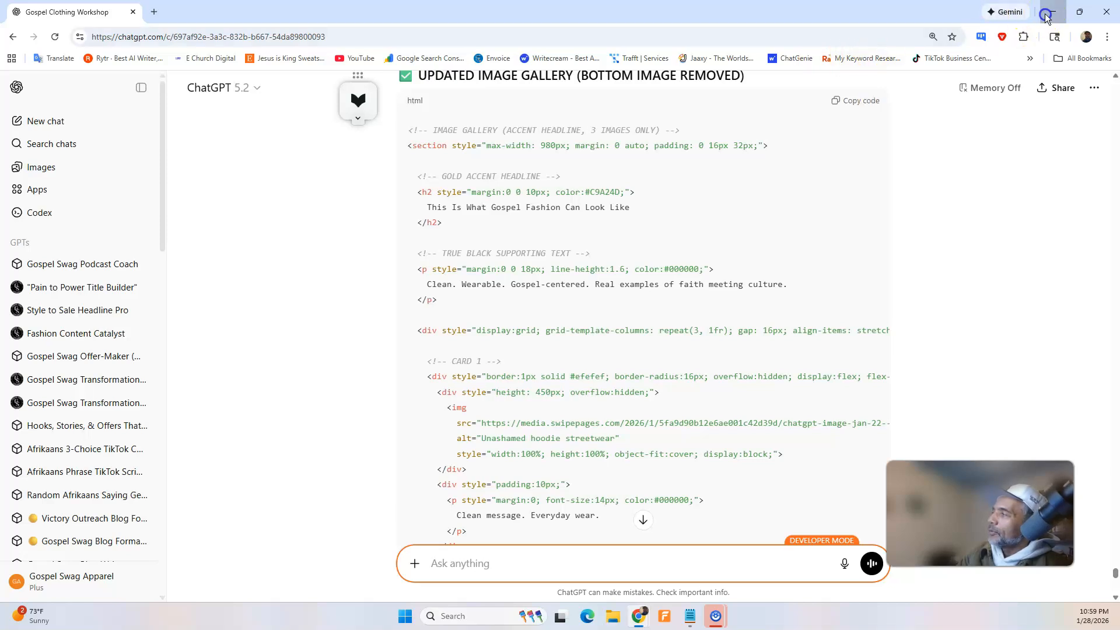
{"action": "left_click", "coordinate": [350, 11]}
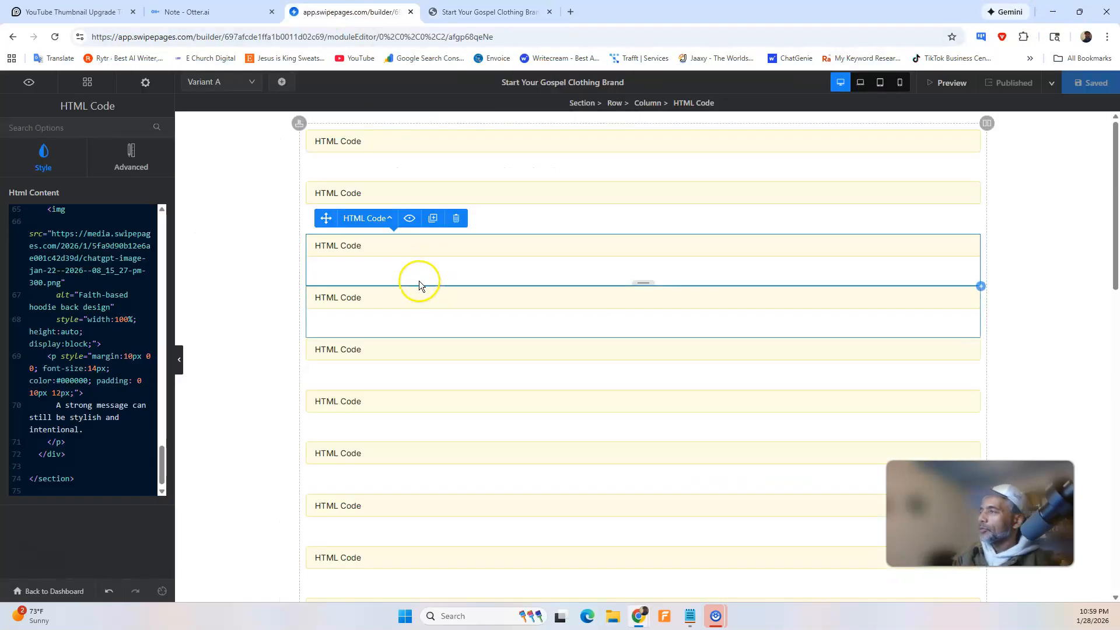
{"action": "left_click", "coordinate": [372, 297]}
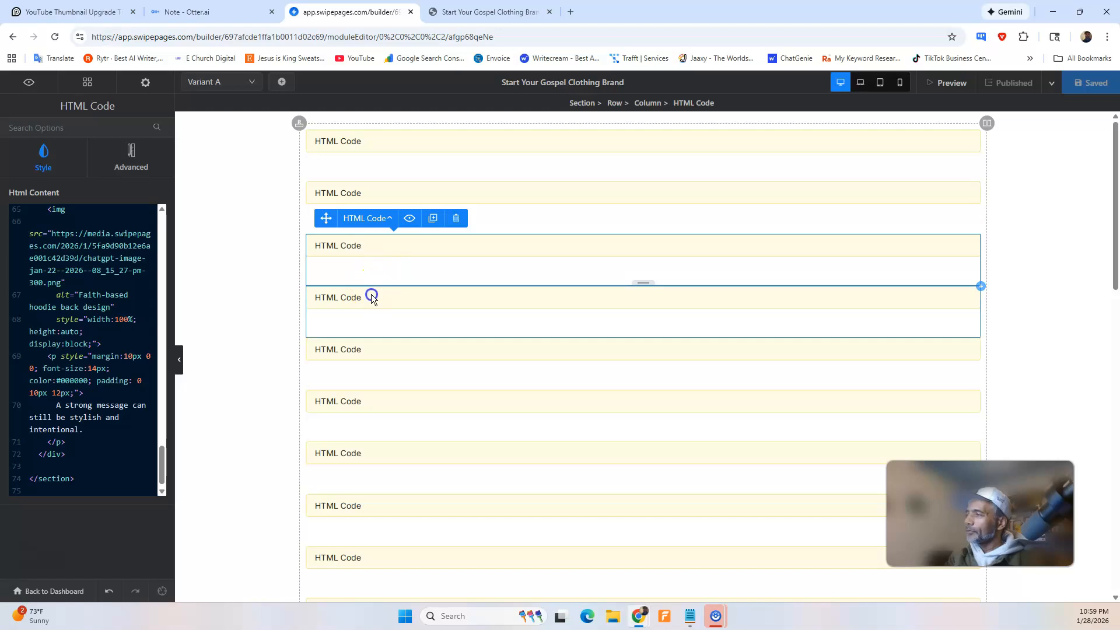
{"action": "left_click", "coordinate": [320, 241]}
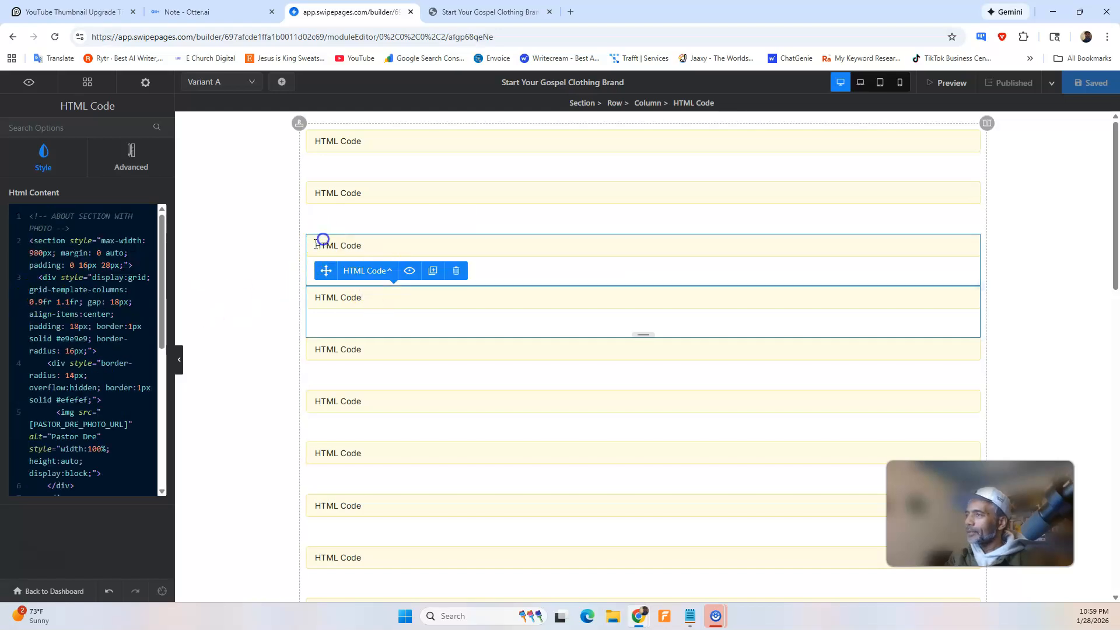
{"action": "key", "text": "ctrl+a"}
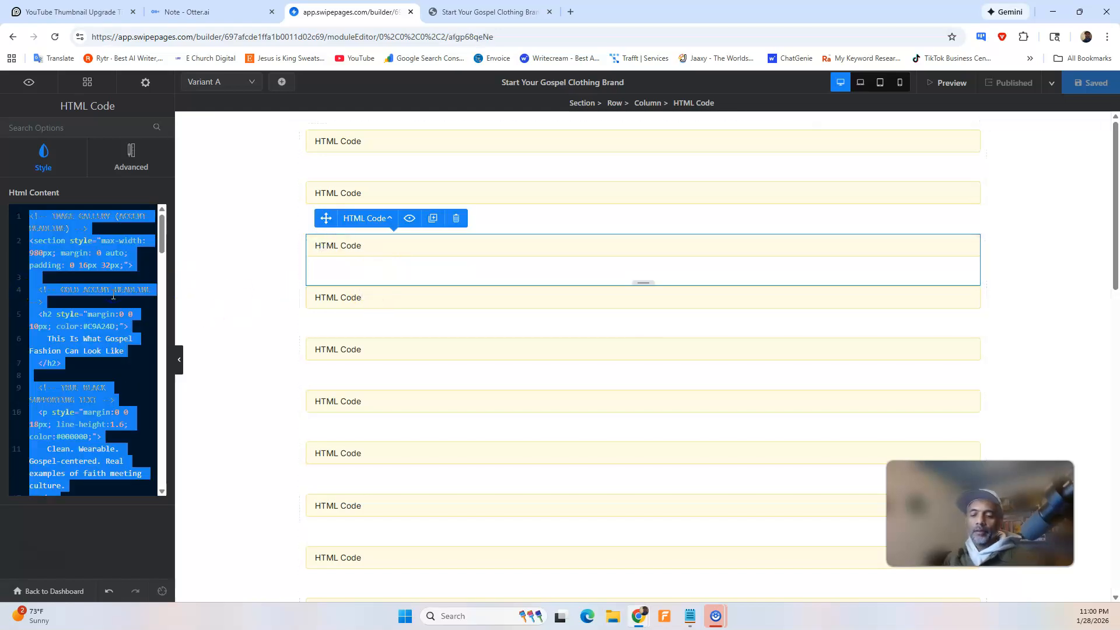
{"action": "key", "text": "BackSpace"}
{"action": "key", "text": "ctrl+v"}
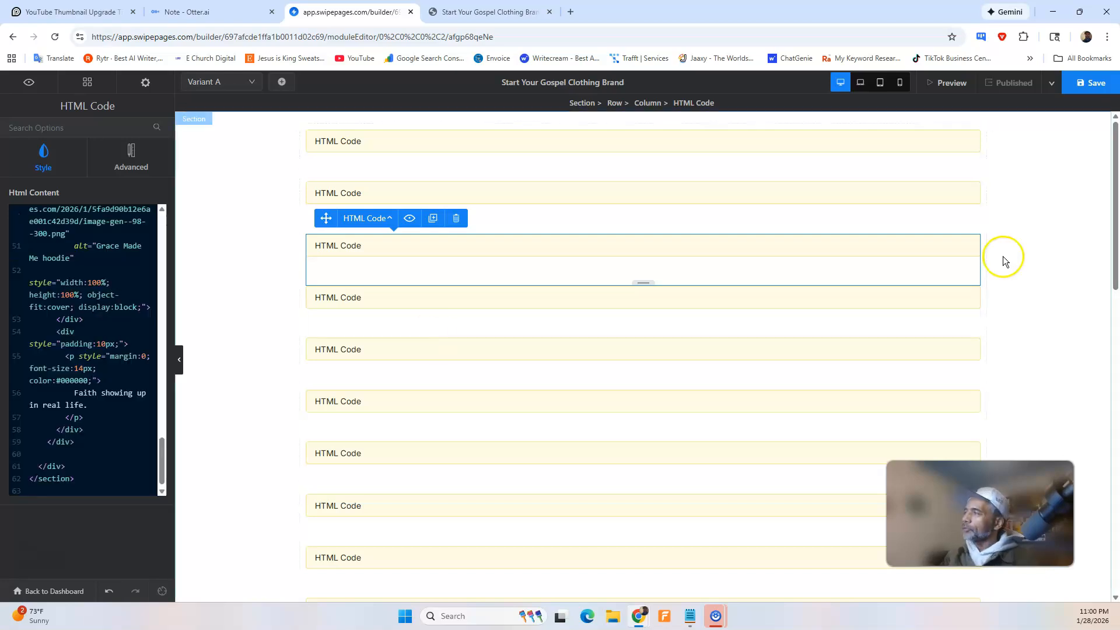
{"action": "left_click", "coordinate": [1090, 83]}
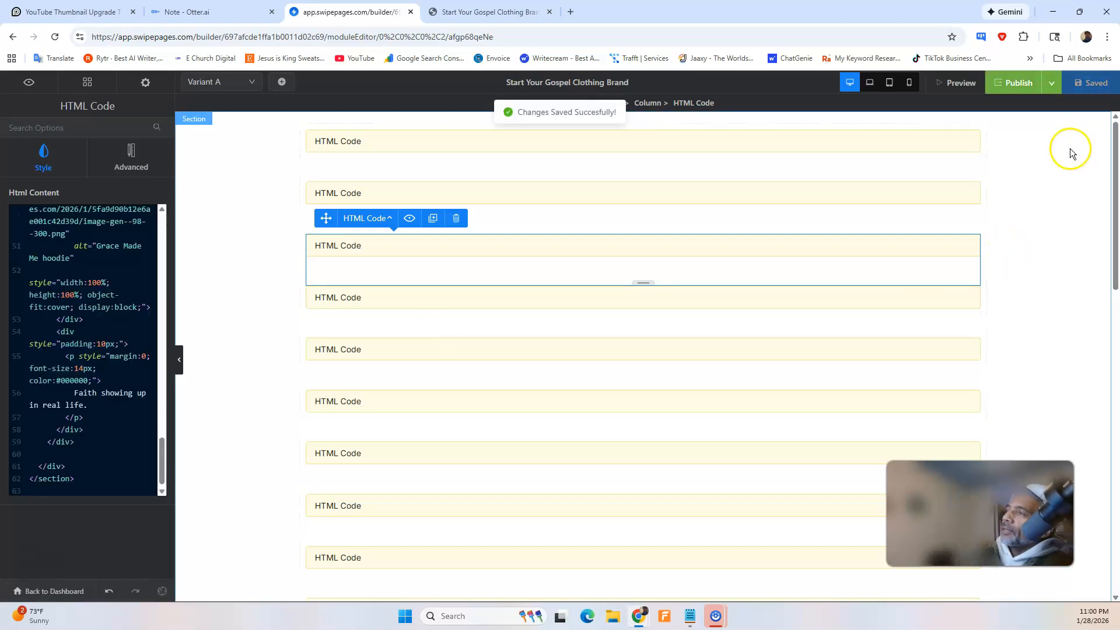
{"action": "left_click", "coordinate": [1034, 92]}
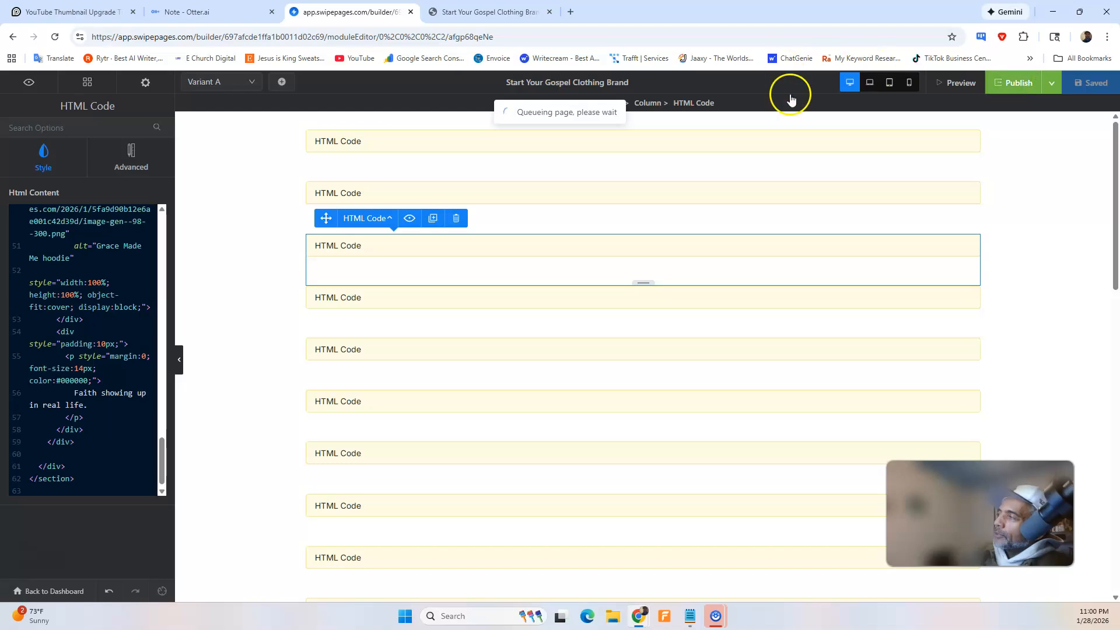
Reload the live page and check the three-image gallery, the hero above it and the instructor section below.
{"action": "left_click", "coordinate": [487, 11]}
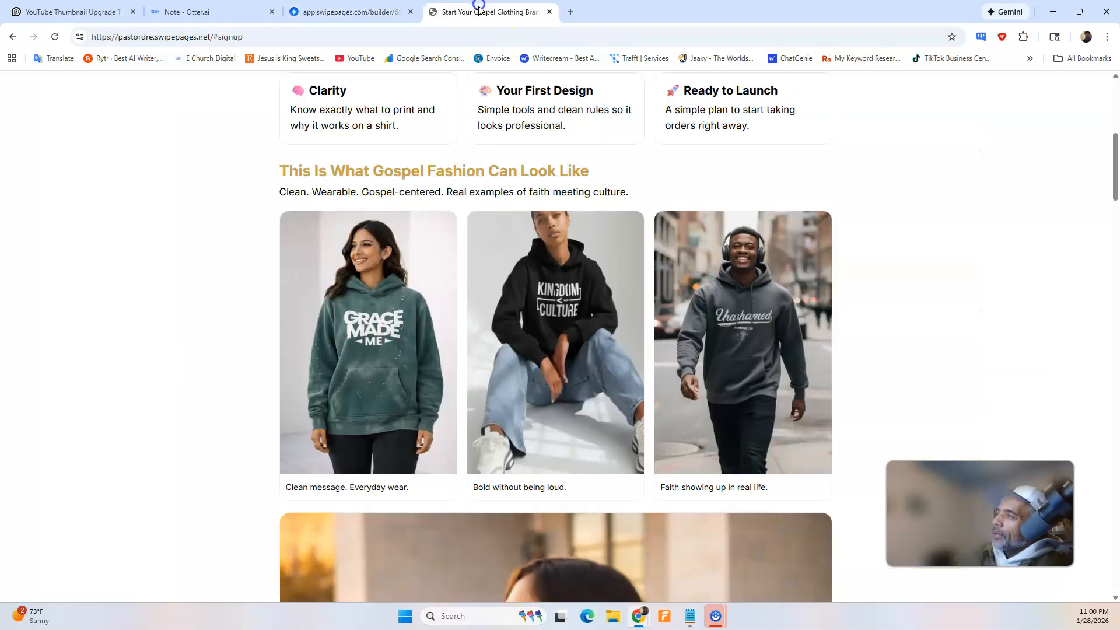
{"action": "left_click", "coordinate": [54, 39]}
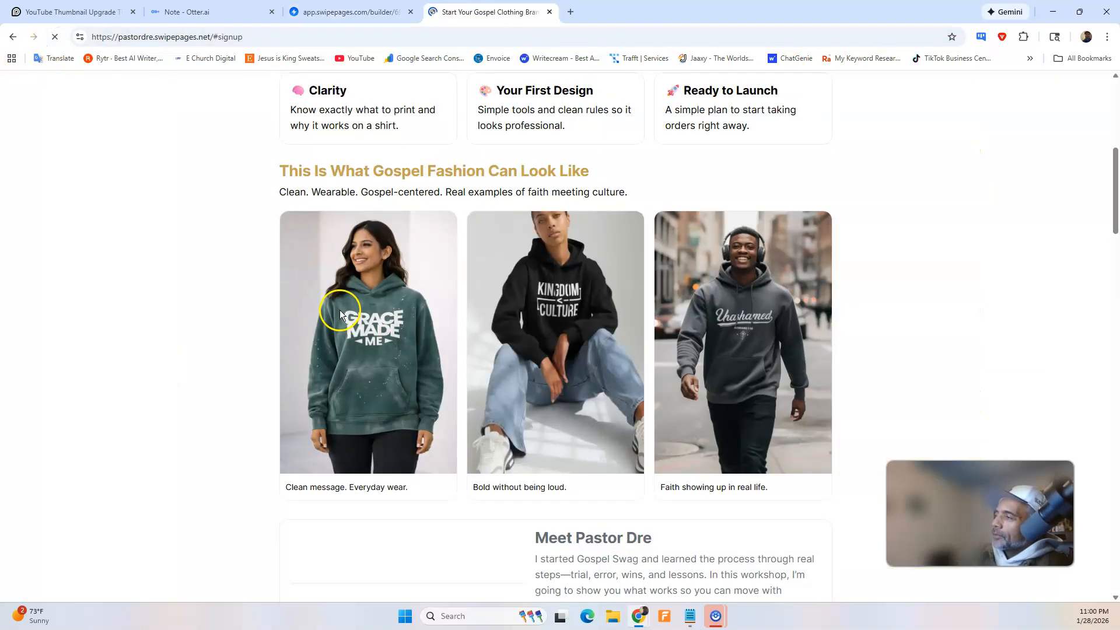
{"action": "scroll", "coordinate": [442, 345], "scroll_direction": "down", "scroll_amount": 3}
{"action": "scroll", "coordinate": [442, 344], "scroll_direction": "up", "scroll_amount": 10}
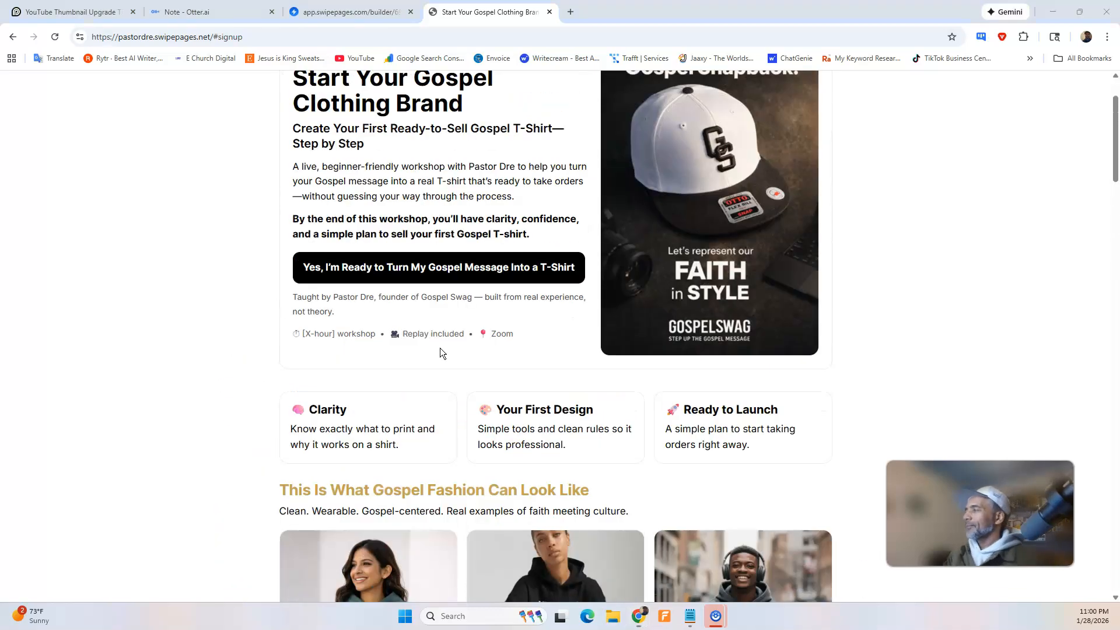
{"action": "scroll", "coordinate": [449, 337], "scroll_direction": "down", "scroll_amount": 3}
{"action": "scroll", "coordinate": [449, 337], "scroll_direction": "down", "scroll_amount": 8}
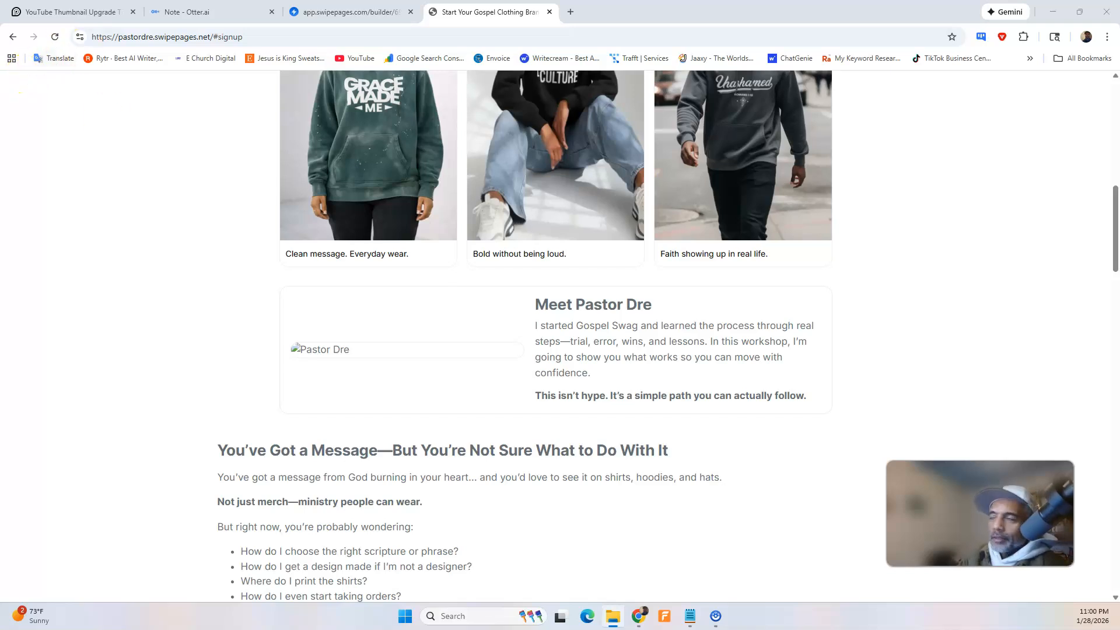
Look through the Downloads folder in File Explorer for an instructor photo, then close the folder.
{"action": "key", "text": "alt+Tab"}
{"action": "scroll", "coordinate": [561, 226], "scroll_direction": "down", "scroll_amount": 6}
{"action": "scroll", "coordinate": [561, 225], "scroll_direction": "down", "scroll_amount": 15}
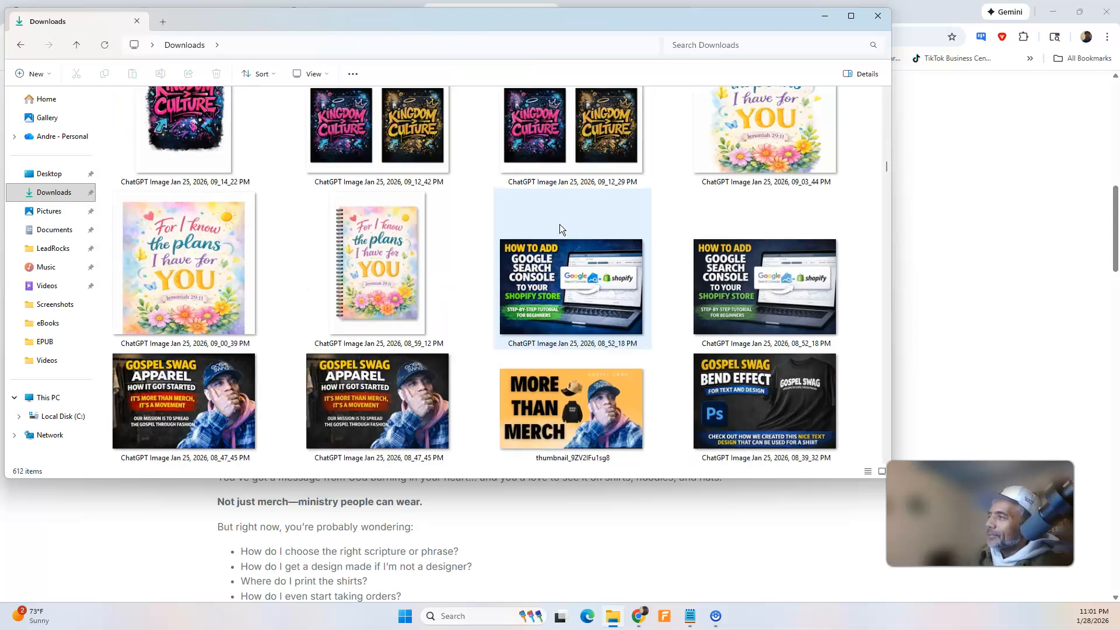
{"action": "scroll", "coordinate": [558, 224], "scroll_direction": "down", "scroll_amount": 5}
{"action": "scroll", "coordinate": [551, 221], "scroll_direction": "up", "scroll_amount": 3}
{"action": "left_click", "coordinate": [529, 234]}
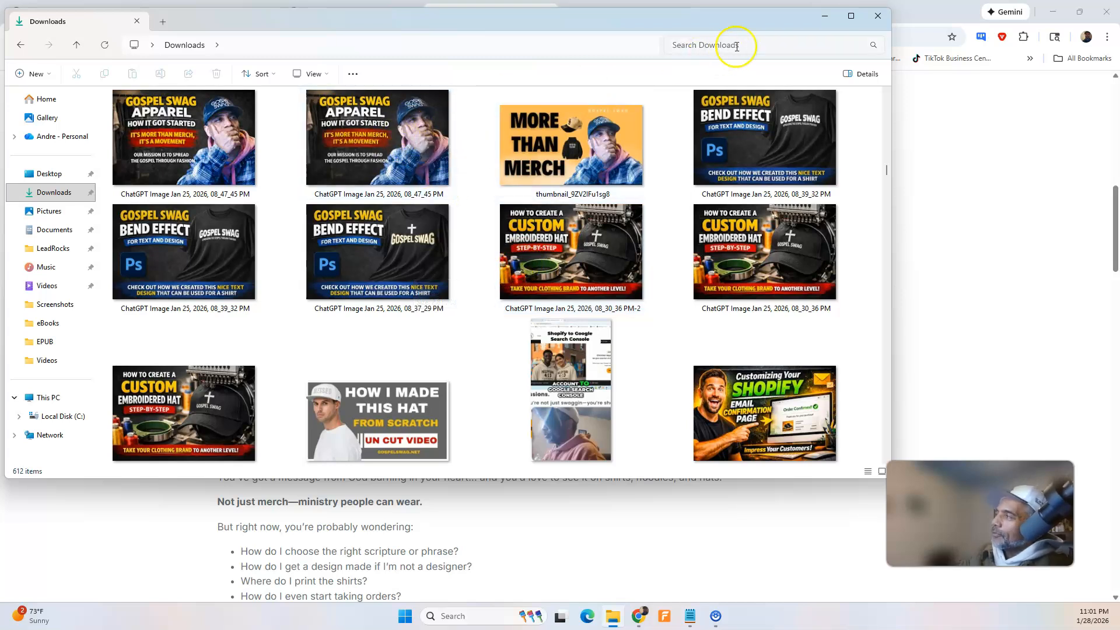
{"action": "left_click", "coordinate": [878, 18]}
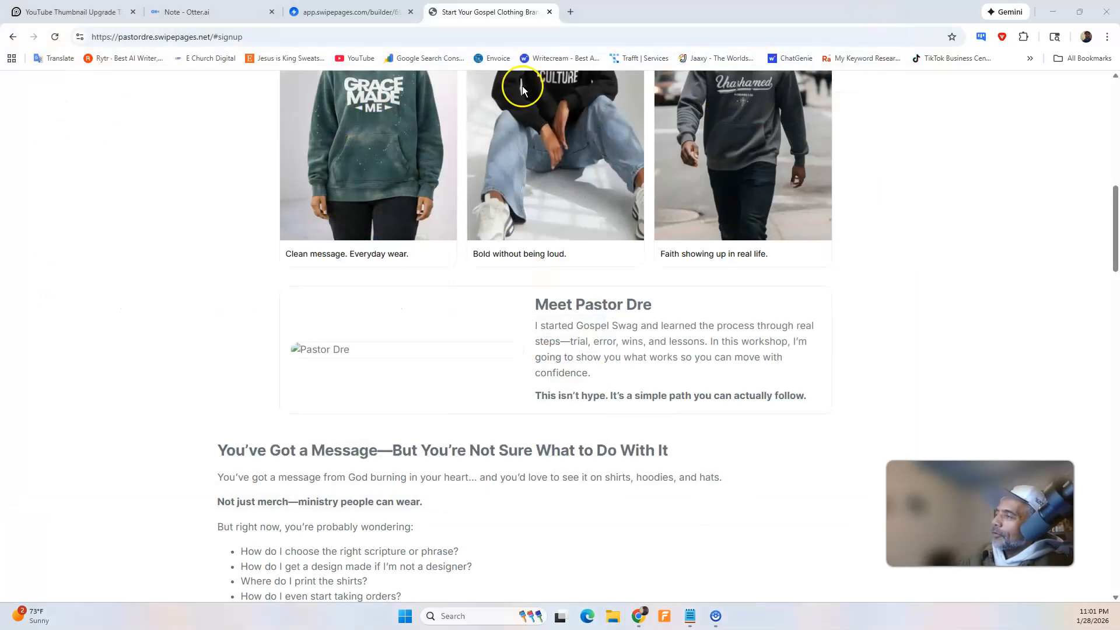
Copy the image address of the "I have decided to follow Jesus" banner from the Swipe Pages image library without inserting it.
{"action": "left_click", "coordinate": [352, 12]}
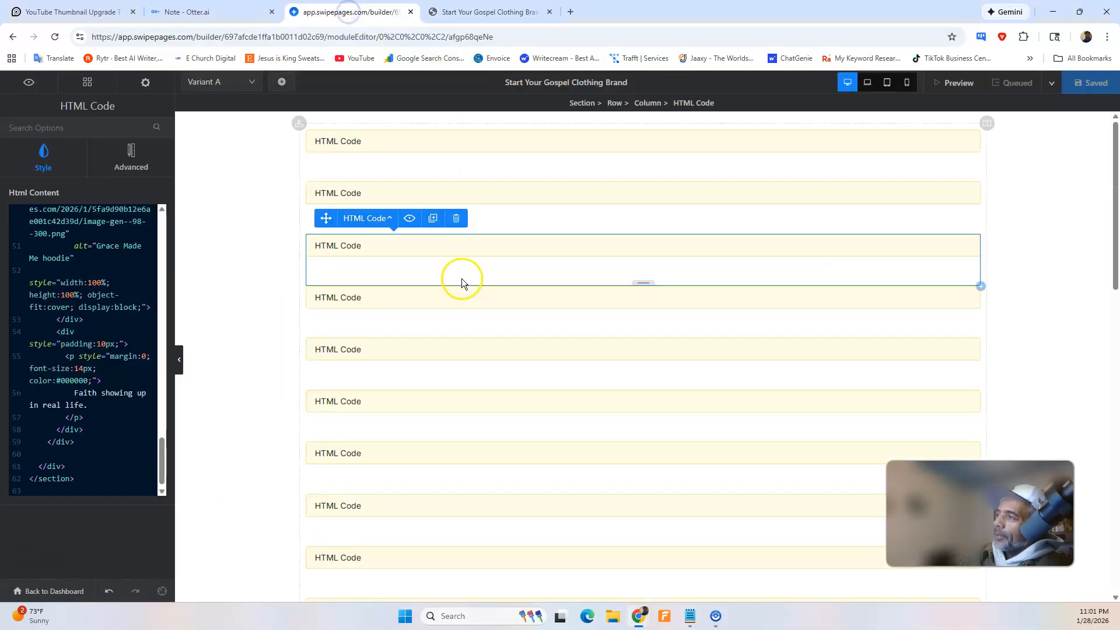
{"action": "scroll", "coordinate": [494, 285], "scroll_direction": "down", "scroll_amount": 10}
{"action": "left_click", "coordinate": [645, 523]}
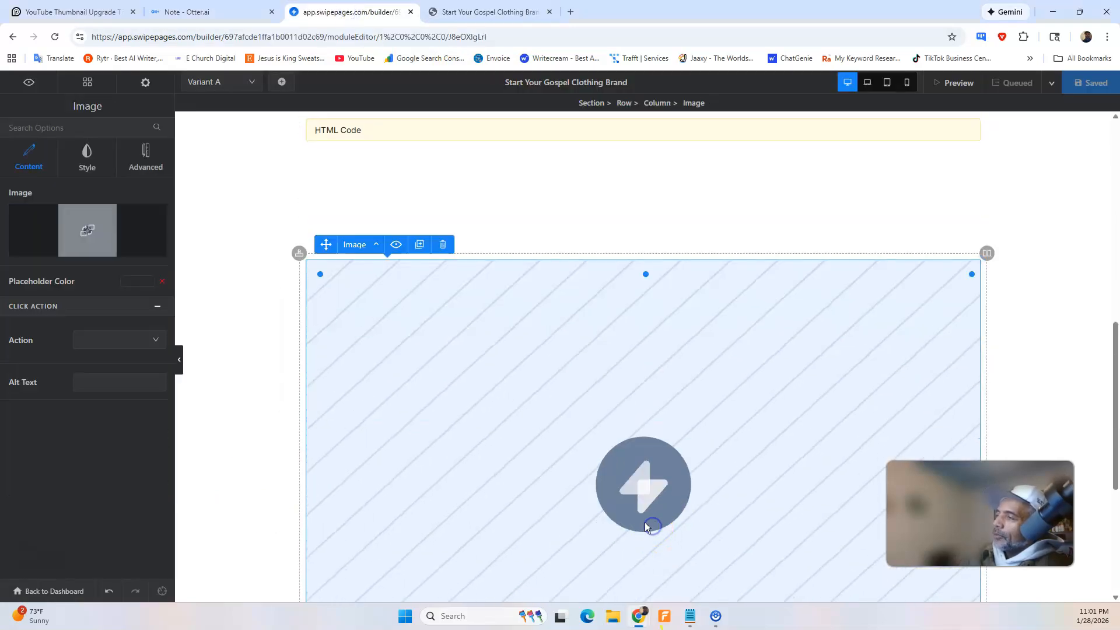
{"action": "left_click", "coordinate": [96, 226]}
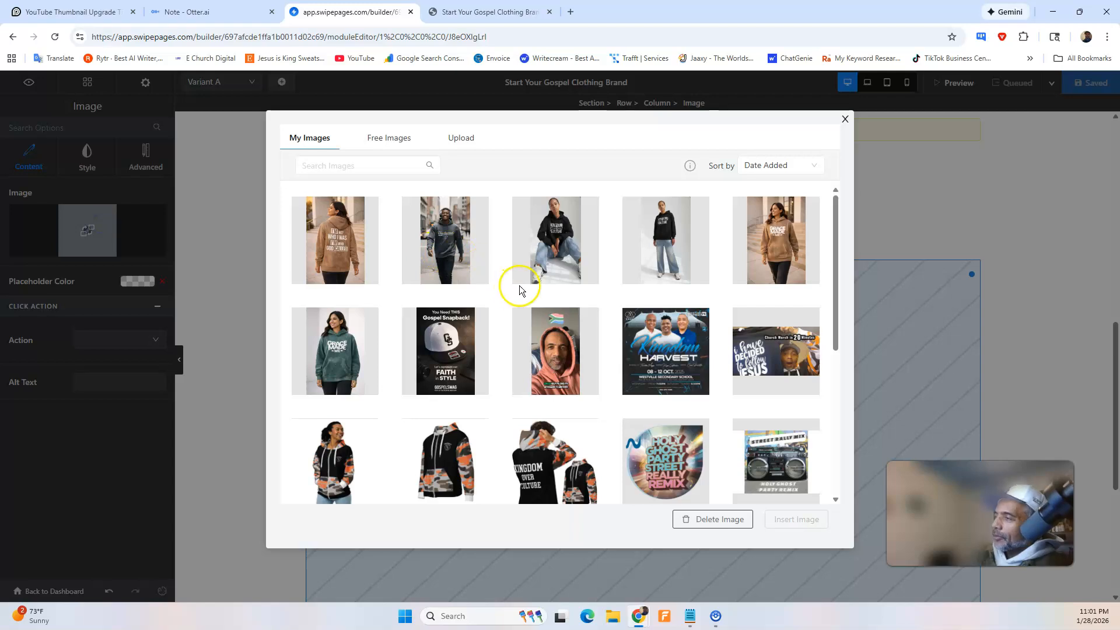
{"action": "scroll", "coordinate": [519, 290], "scroll_direction": "down", "scroll_amount": 2}
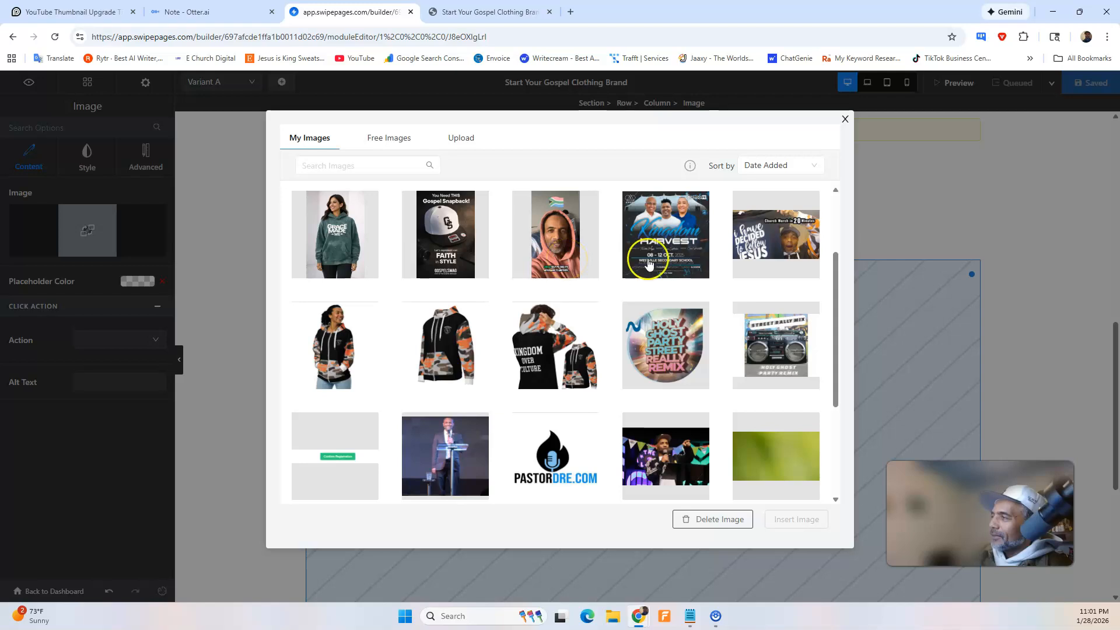
{"action": "left_click", "coordinate": [786, 245]}
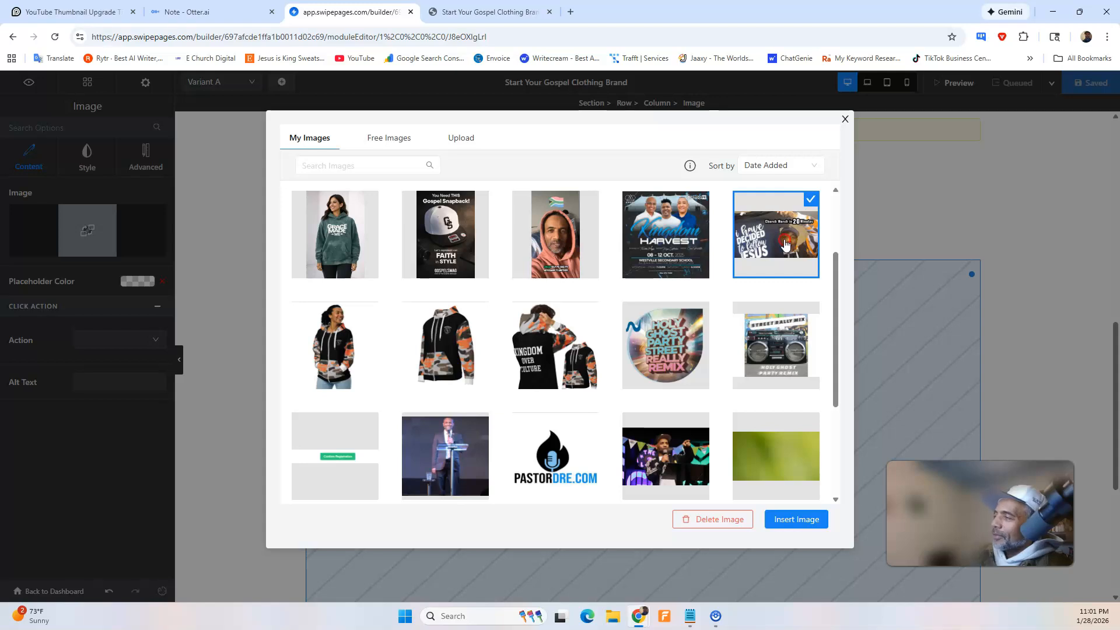
{"action": "right_click", "coordinate": [786, 244]}
{"action": "left_click", "coordinate": [816, 304]}
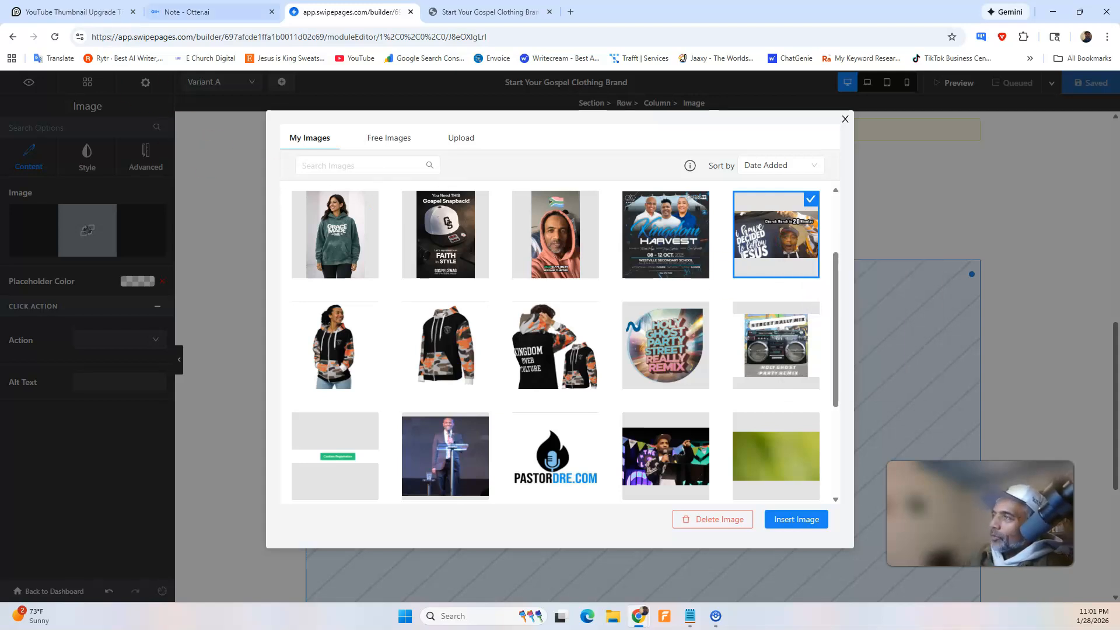
{"action": "left_click", "coordinate": [845, 119]}
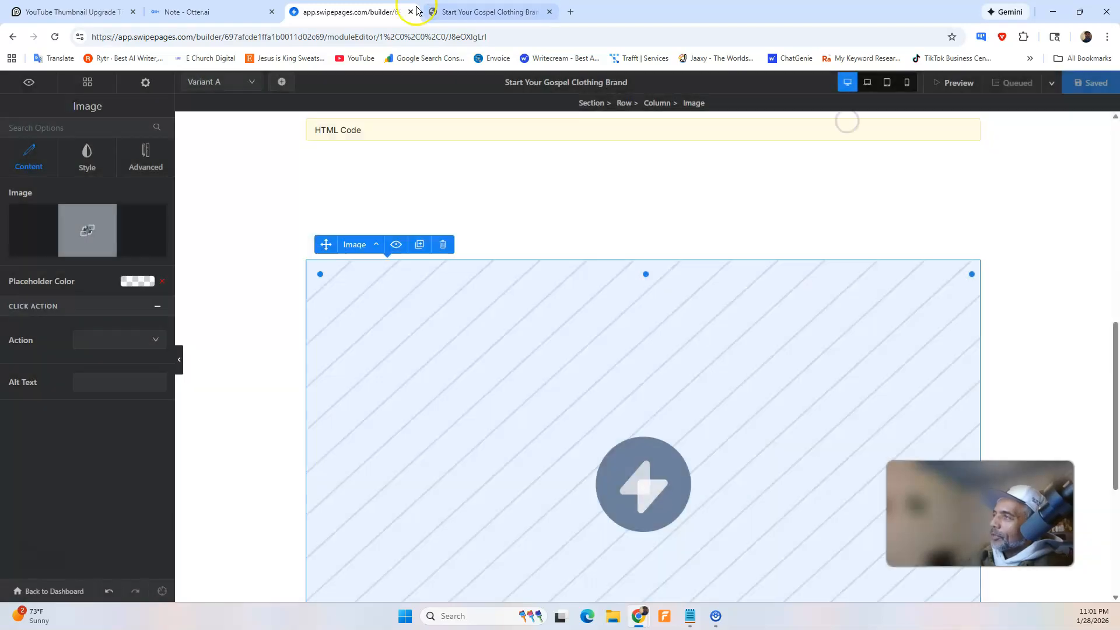
Replace the photo URL placeholder in the fourth block's about-section HTML with the copied banner image address, and save the page.
{"action": "scroll", "coordinate": [397, 184], "scroll_direction": "up", "scroll_amount": 8}
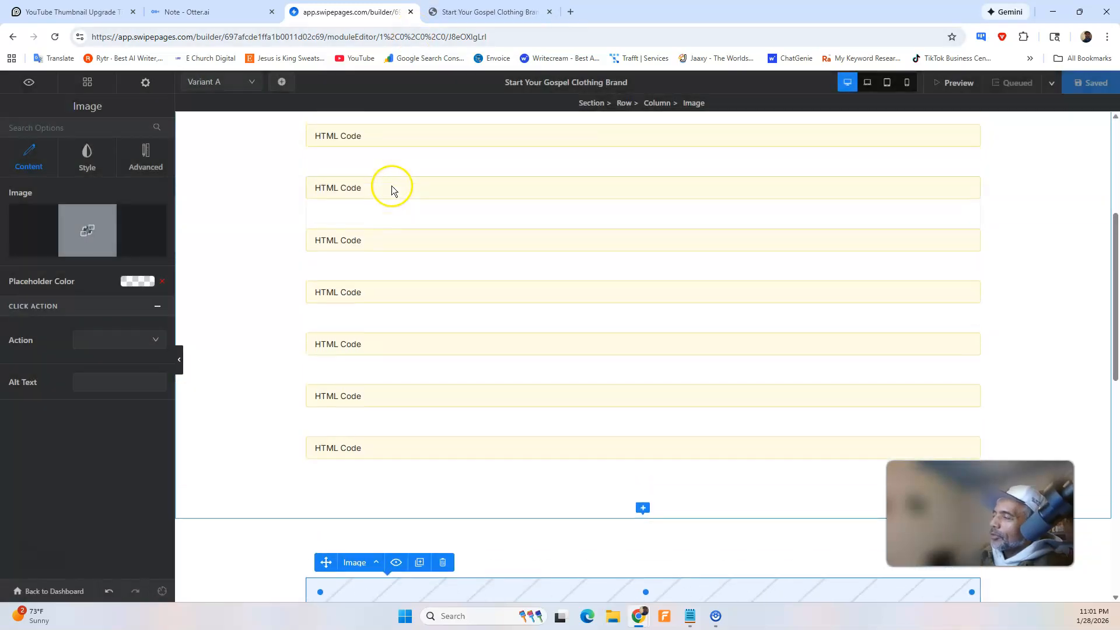
{"action": "left_click", "coordinate": [362, 294]}
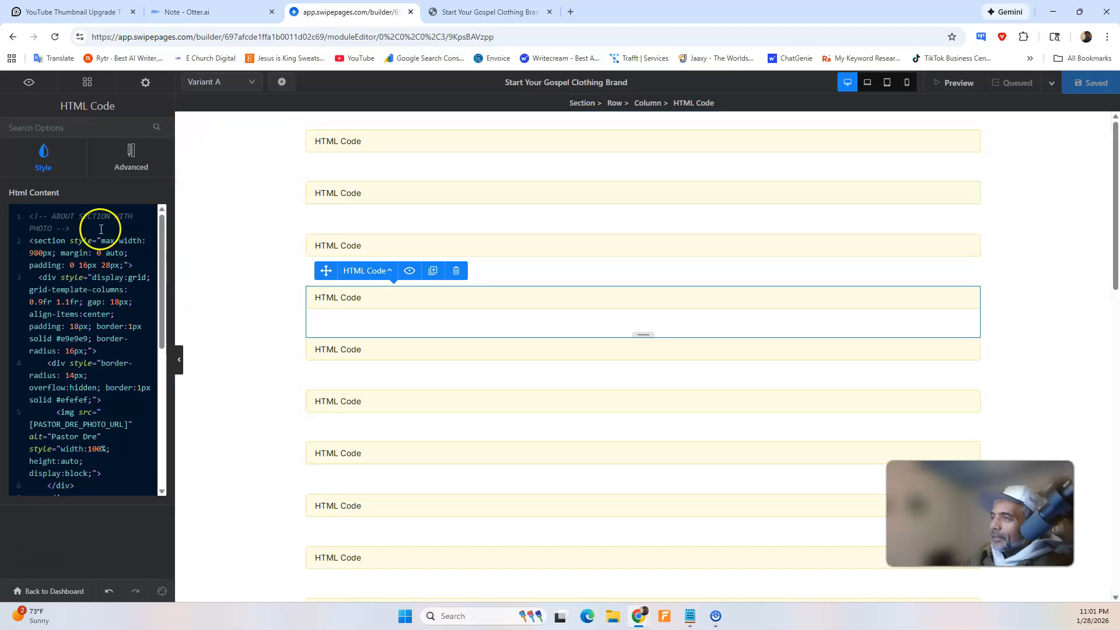
{"action": "scroll", "coordinate": [108, 318], "scroll_direction": "down", "scroll_amount": 2}
{"action": "scroll", "coordinate": [105, 323], "scroll_direction": "down", "scroll_amount": 3}
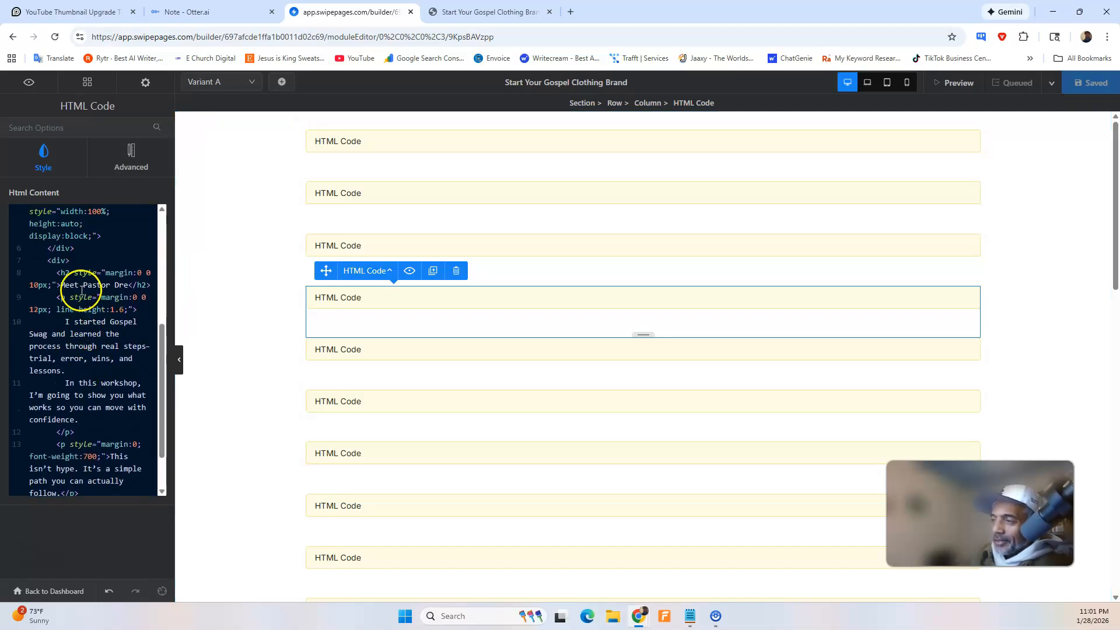
{"action": "scroll", "coordinate": [85, 322], "scroll_direction": "down", "scroll_amount": 1}
{"action": "scroll", "coordinate": [87, 328], "scroll_direction": "up", "scroll_amount": 3}
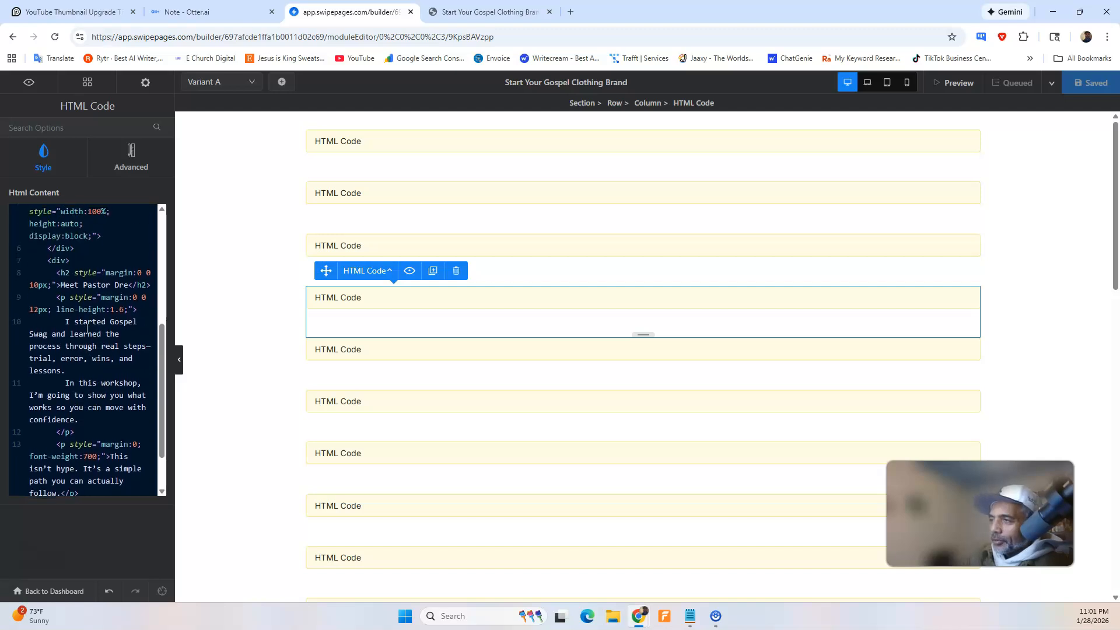
{"action": "scroll", "coordinate": [87, 328], "scroll_direction": "up", "scroll_amount": 1}
{"action": "left_click", "coordinate": [128, 362]}
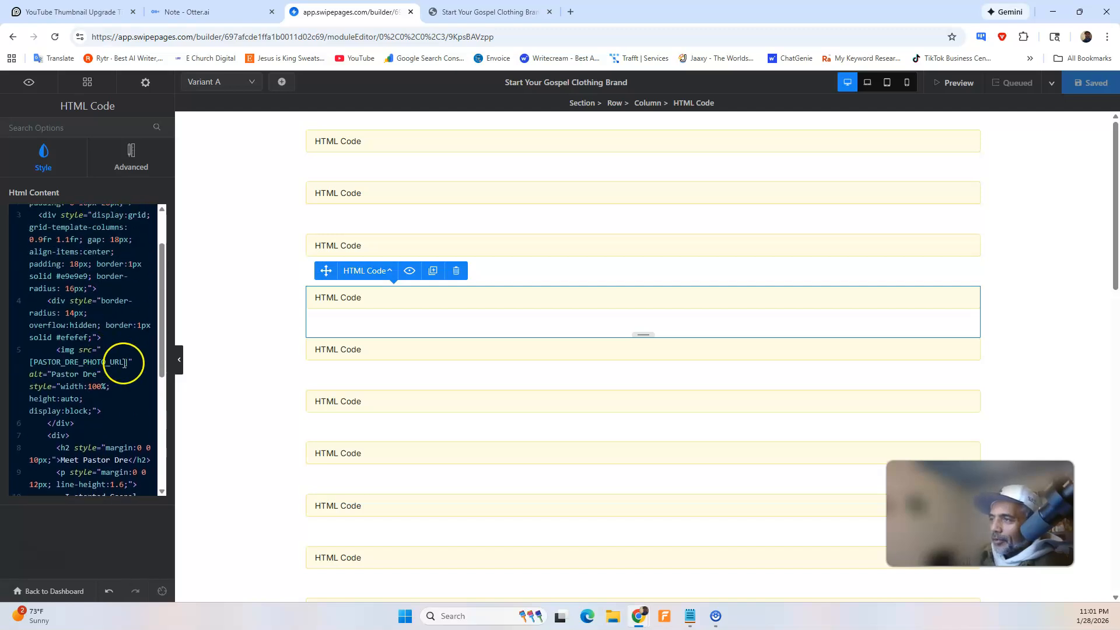
{"action": "left_click_drag", "start_coordinate": [103, 362], "coordinate": [29, 362]}
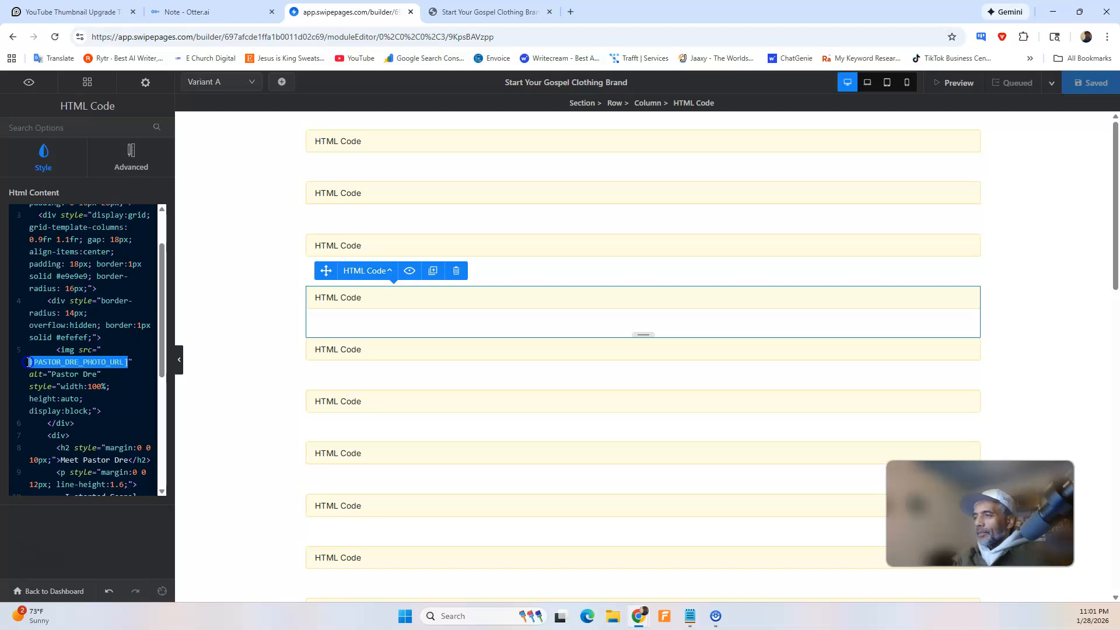
{"action": "key", "text": "ctrl+v"}
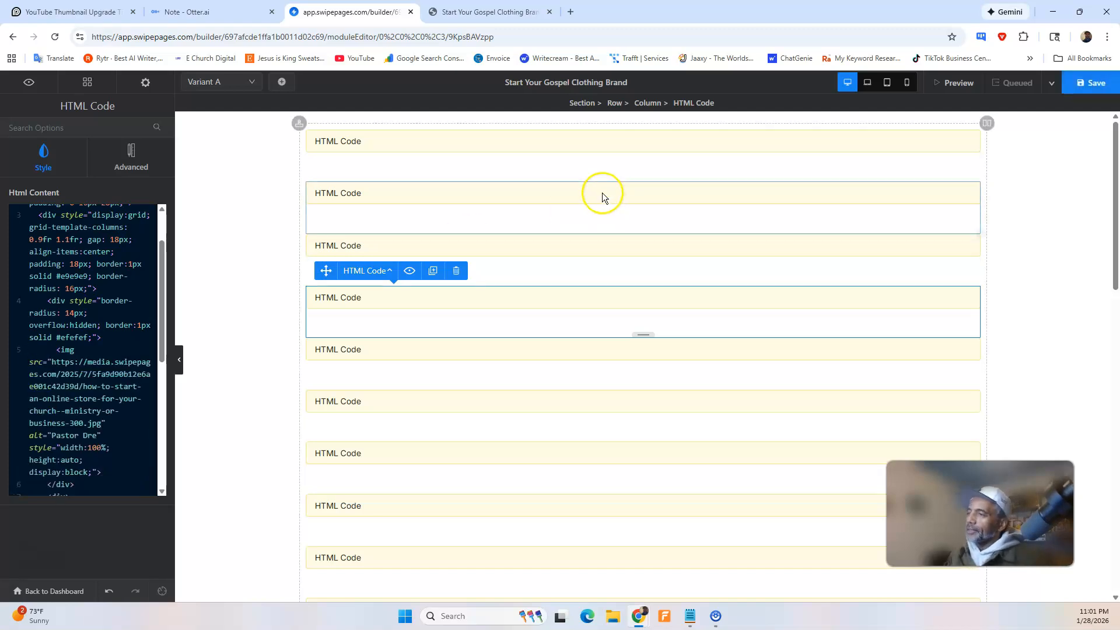
{"action": "left_click", "coordinate": [1087, 82]}
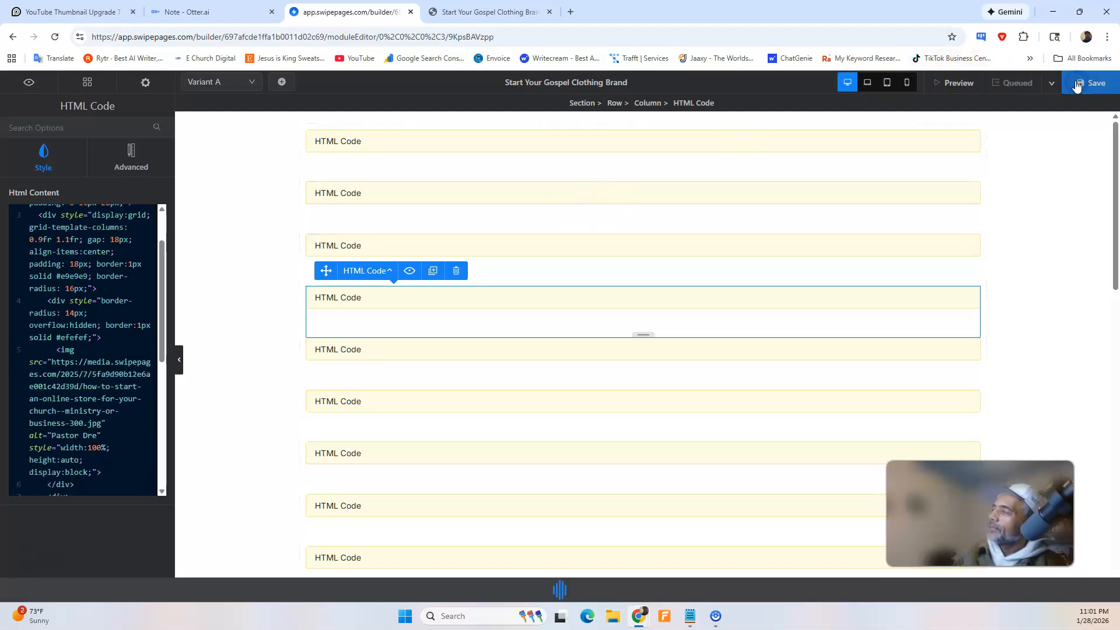
{"action": "left_click", "coordinate": [1052, 83]}
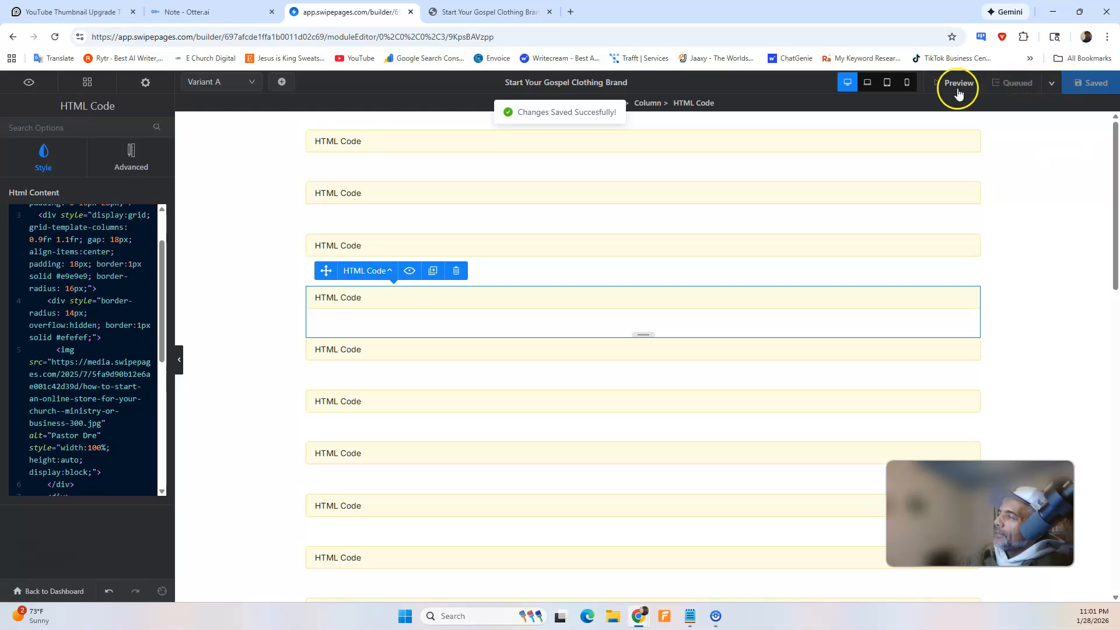
Reload the live page and check whether the photo loads in the instructor section below the gallery.
{"action": "left_click", "coordinate": [957, 88]}
{"action": "left_click", "coordinate": [58, 38]}
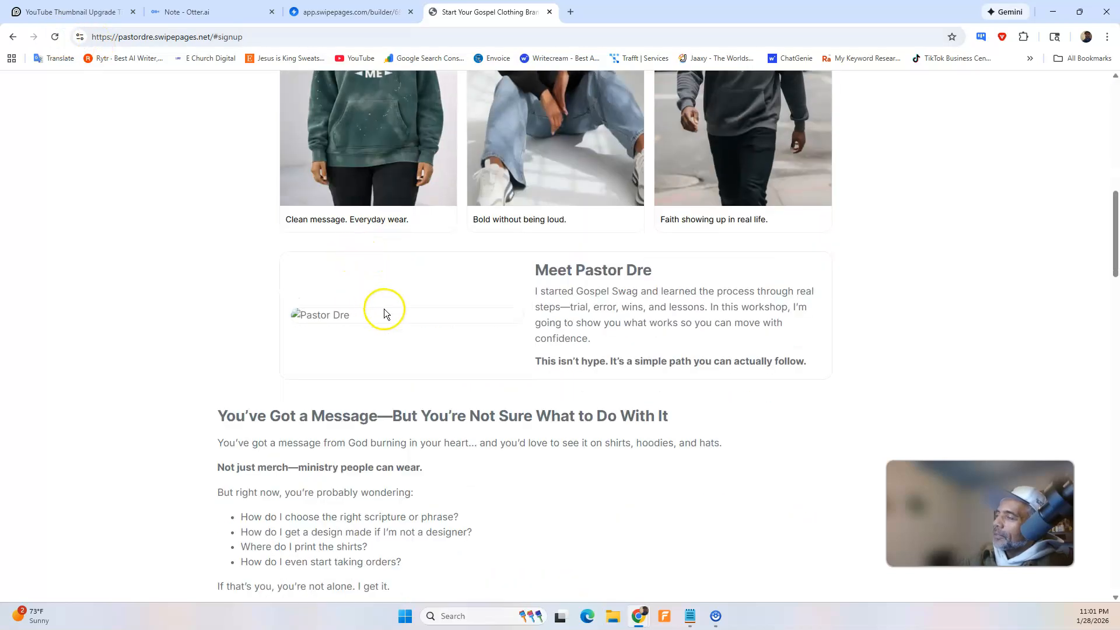
{"action": "left_click", "coordinate": [362, 12]}
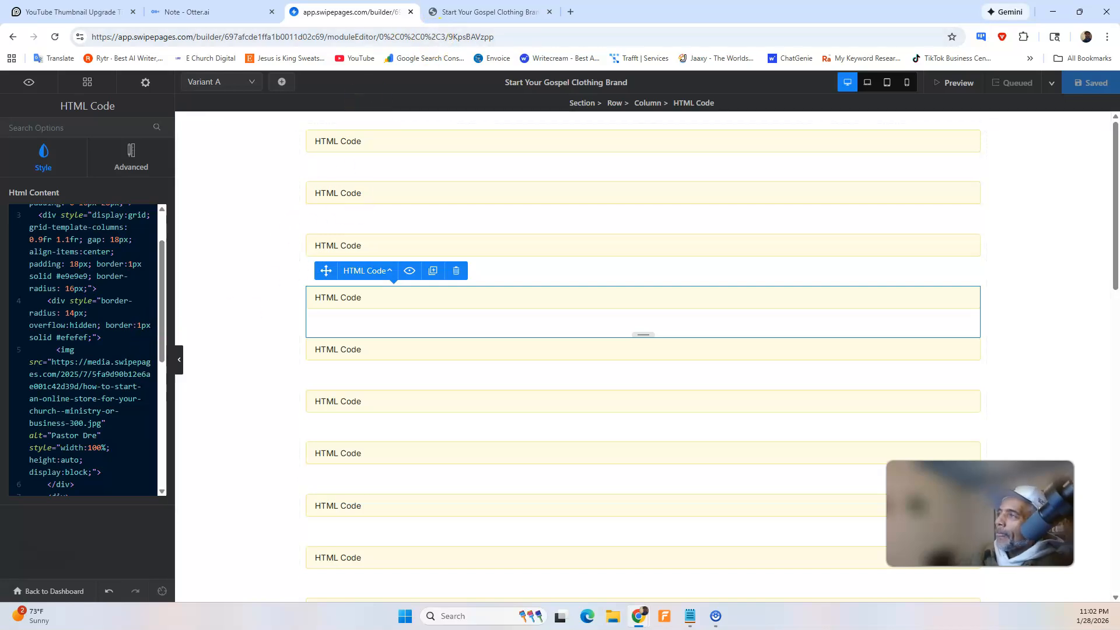
{"action": "left_click", "coordinate": [496, 12]}
{"action": "scroll", "coordinate": [614, 379], "scroll_direction": "down", "scroll_amount": 3}
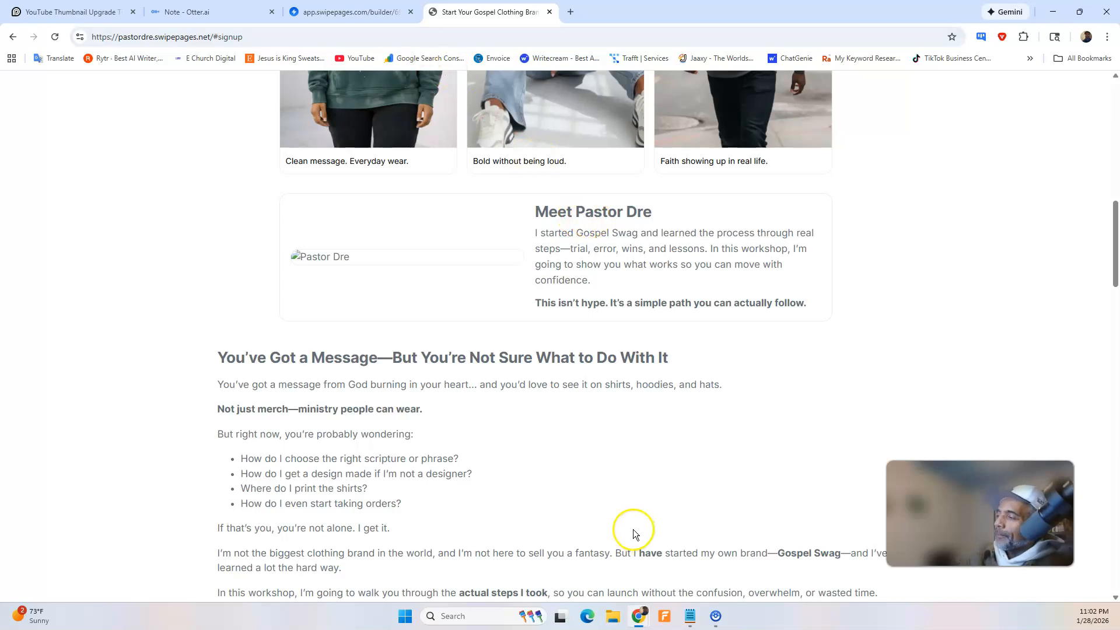
Switch to ChatGPT and ask it to redo the instructor section using the copied how-to-start-an-online-store banner image URL, included in the message.
{"action": "mouse_move", "coordinate": [636, 611]}
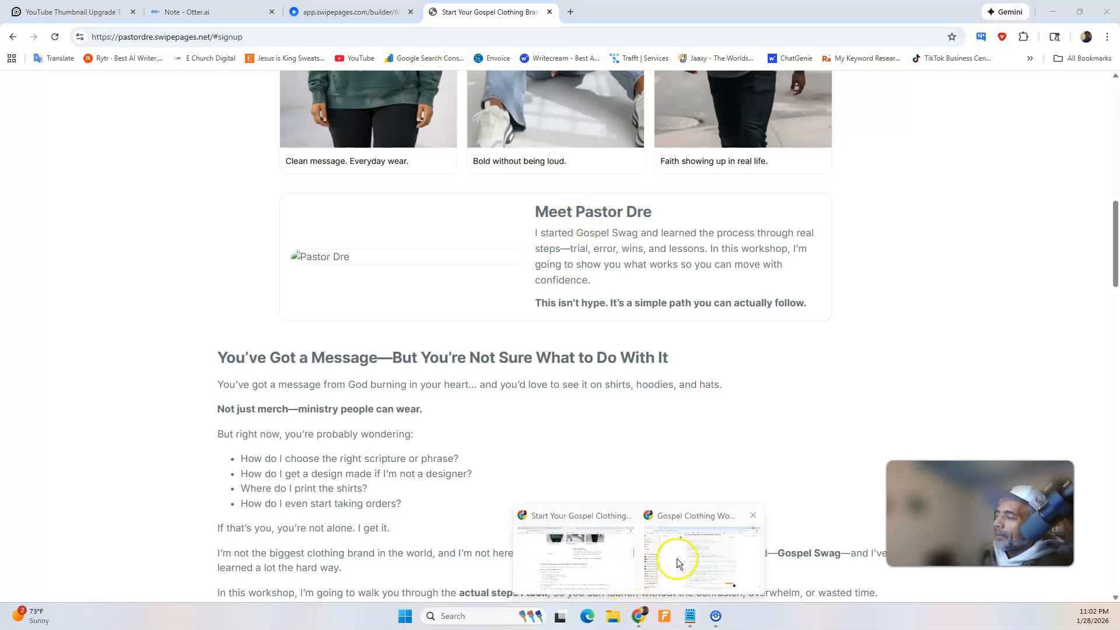
{"action": "left_click", "coordinate": [677, 558]}
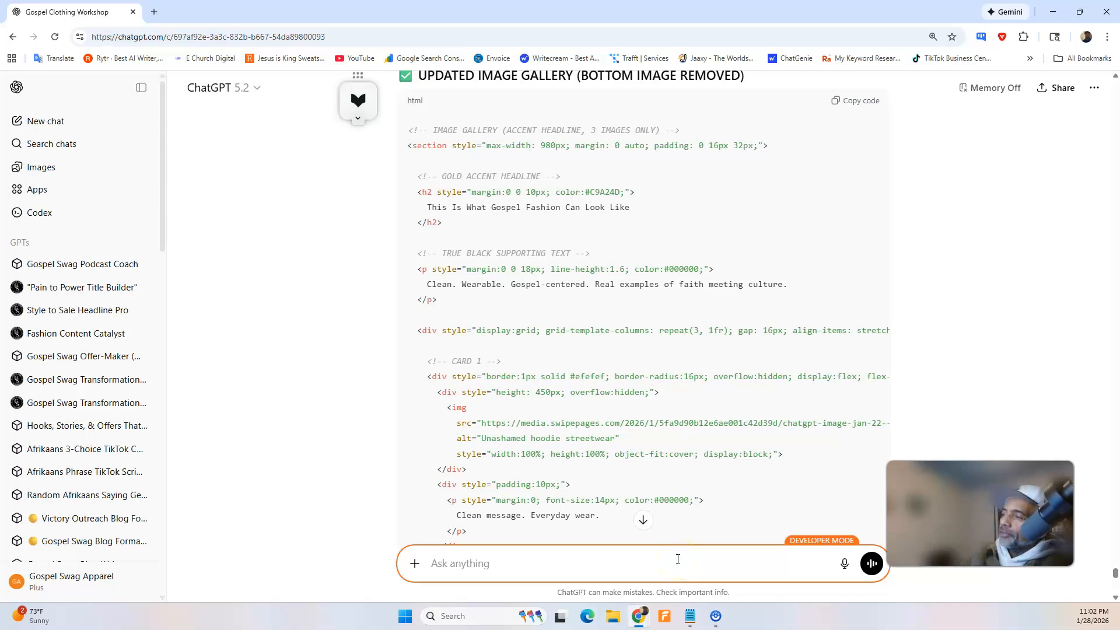
{"action": "left_click", "coordinate": [845, 564]}
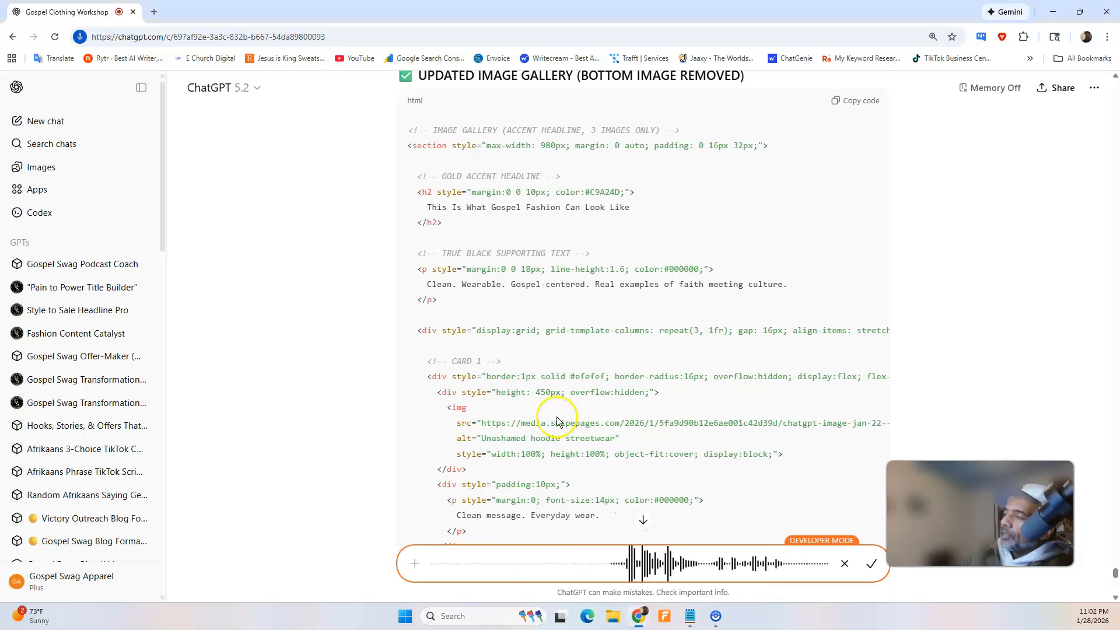
{"action": "left_click", "coordinate": [597, 581]}
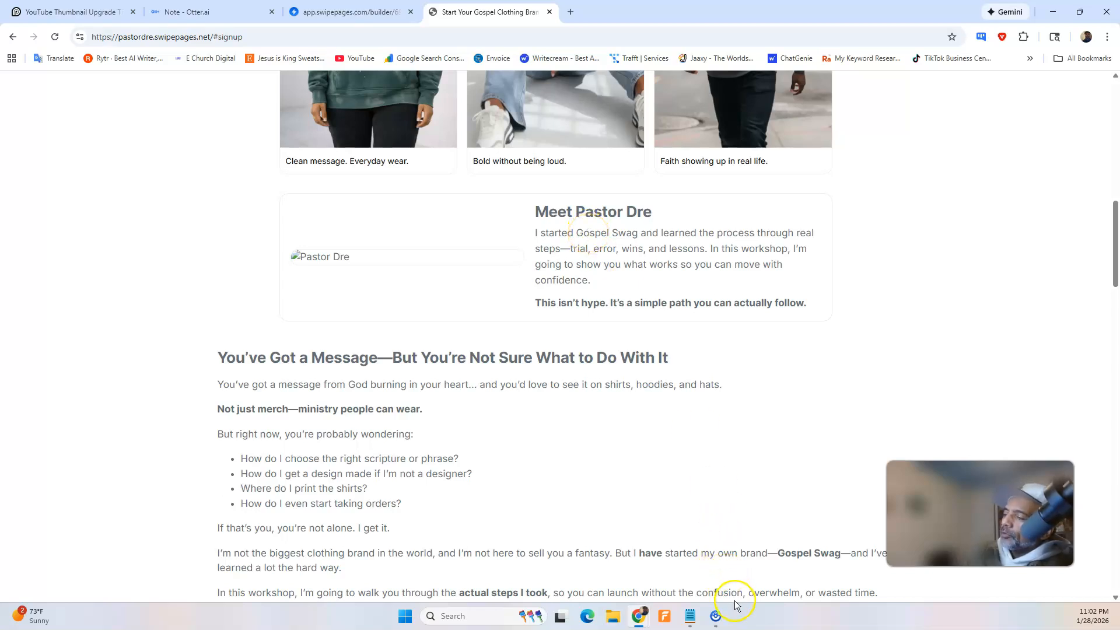
{"action": "left_click", "coordinate": [643, 623]}
{"action": "left_click", "coordinate": [684, 585]}
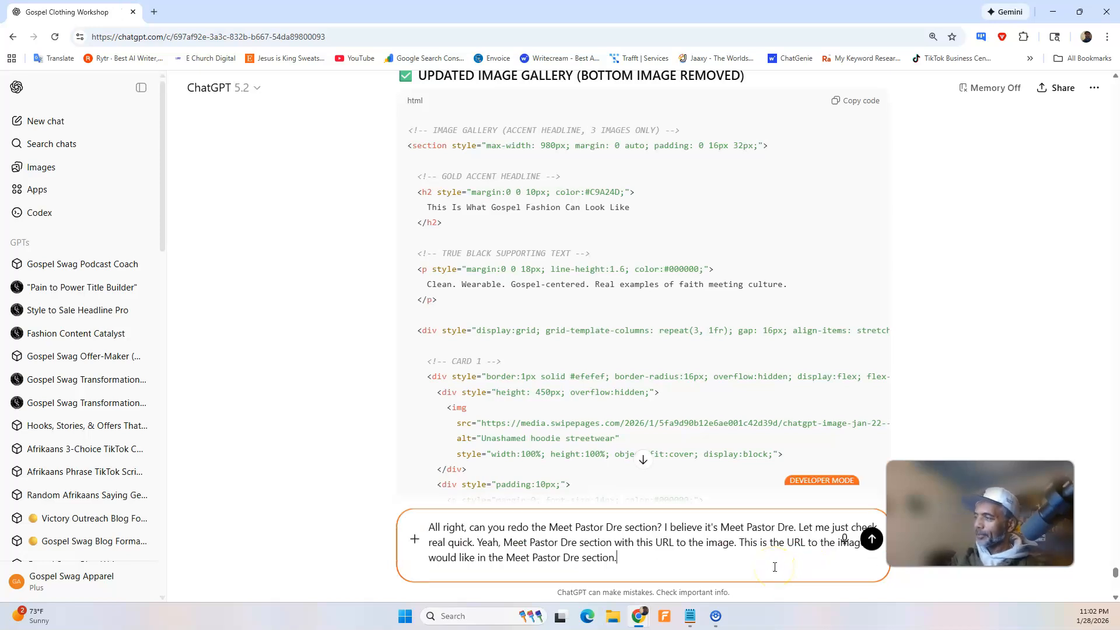
{"action": "key", "text": "ctrl+v"}
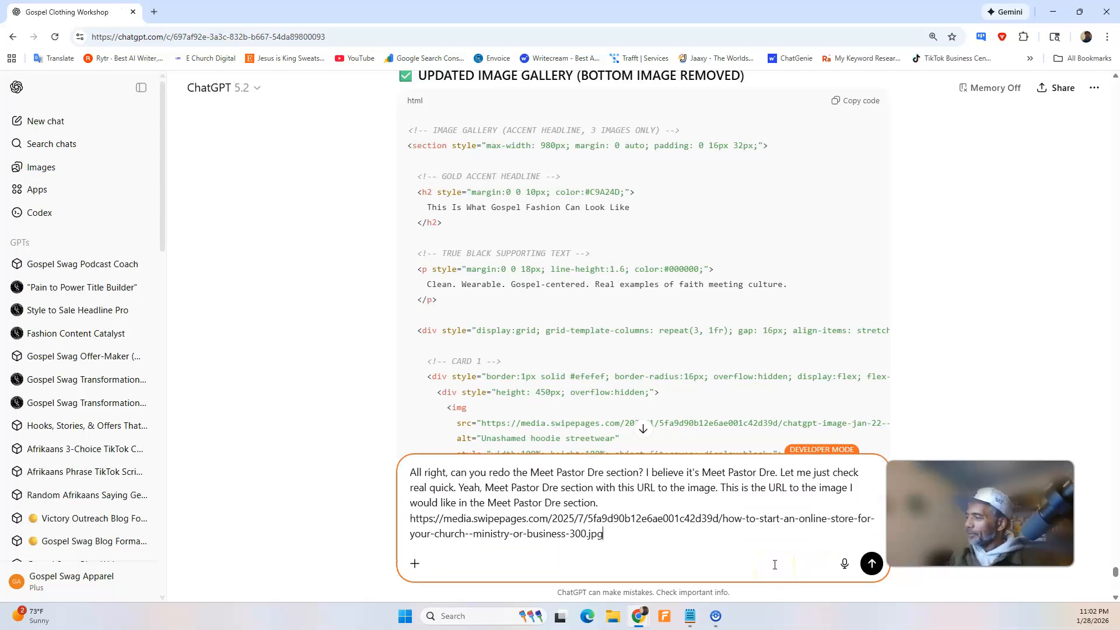
{"action": "left_click", "coordinate": [866, 573]}
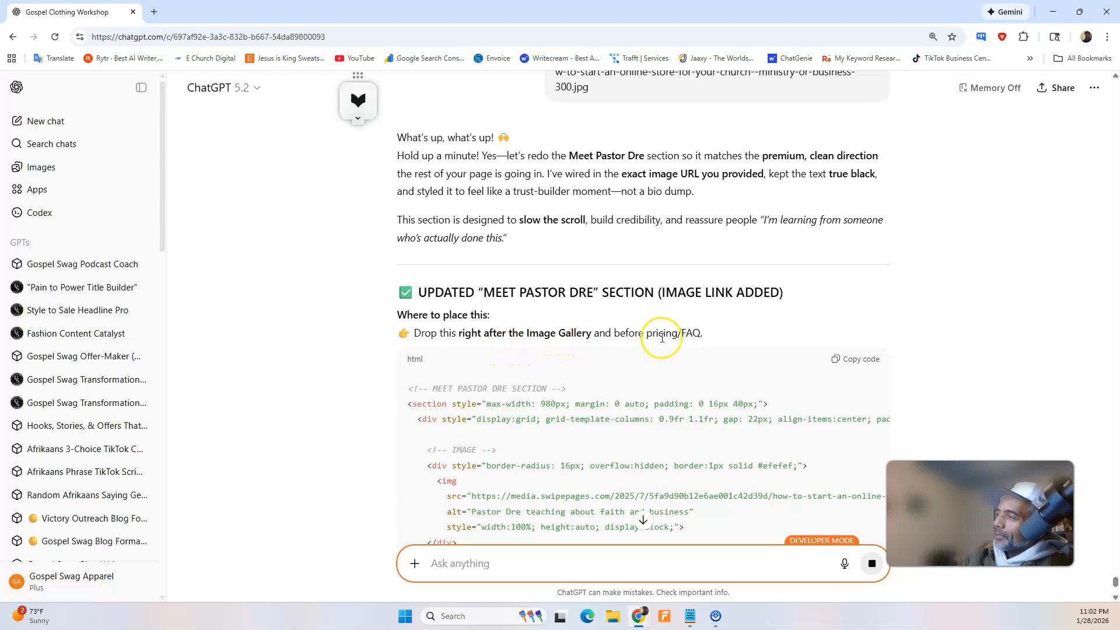
Review the updated instructor section in ChatGPT's reply, copy its HTML code, and minimize the chat window.
{"action": "scroll", "coordinate": [664, 338], "scroll_direction": "down", "scroll_amount": 6}
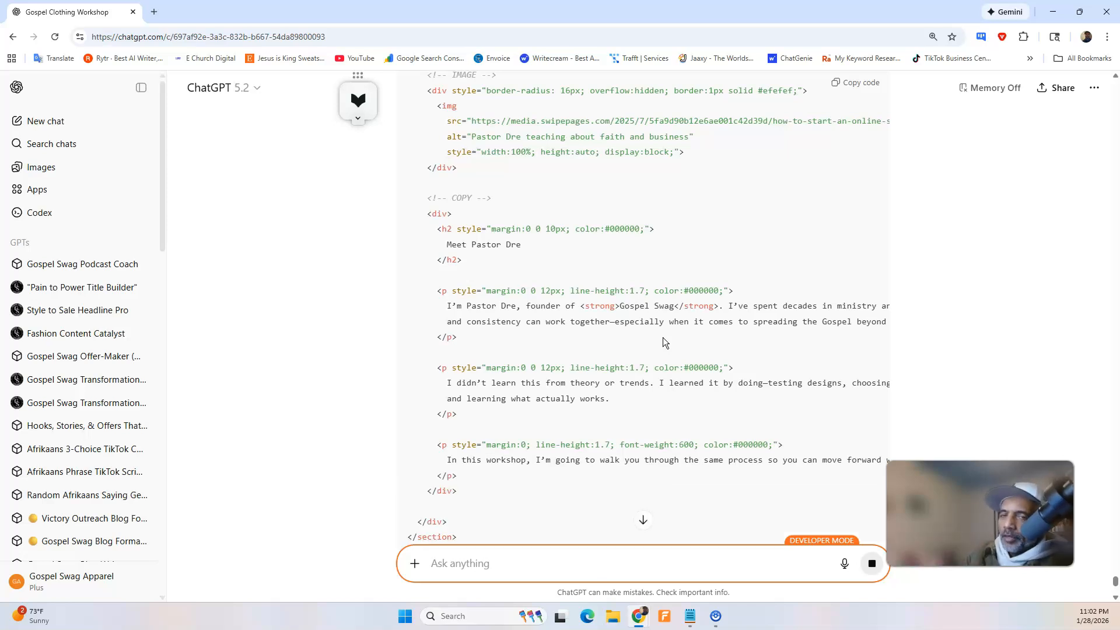
{"action": "scroll", "coordinate": [691, 167], "scroll_direction": "down", "scroll_amount": 2}
{"action": "scroll", "coordinate": [691, 168], "scroll_direction": "down", "scroll_amount": 4}
{"action": "scroll", "coordinate": [730, 178], "scroll_direction": "up", "scroll_amount": 10}
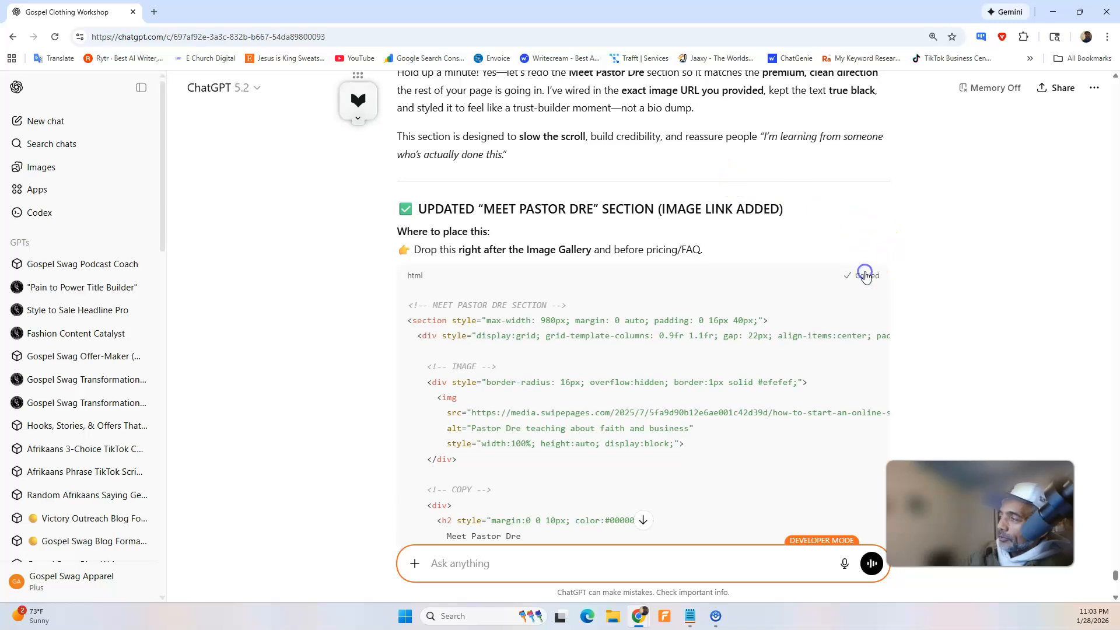
{"action": "left_click", "coordinate": [1054, 11]}
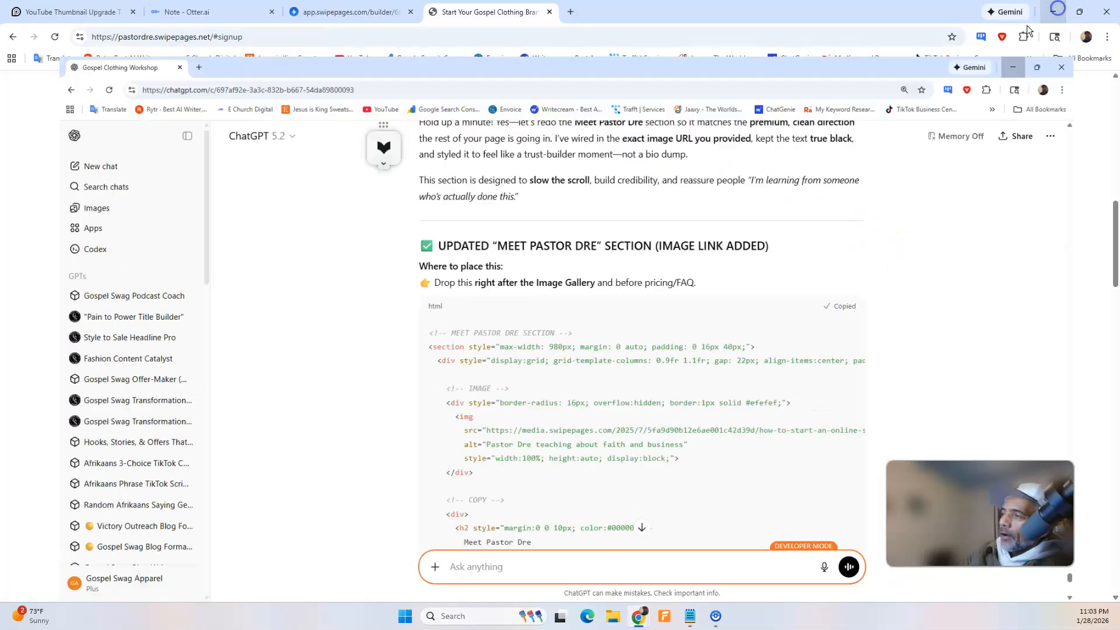
Replace all HTML in the fourth HTML Code block with the copied instructor section code, and save the page in Swipe Pages.
{"action": "left_click", "coordinate": [350, 11]}
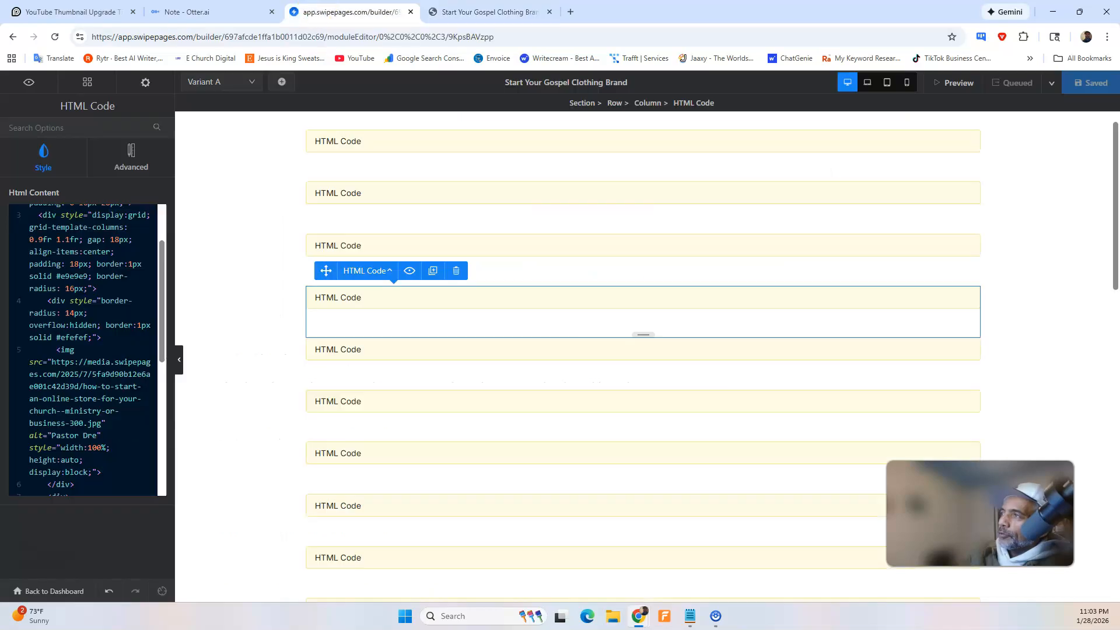
{"action": "scroll", "coordinate": [126, 285], "scroll_direction": "up", "scroll_amount": 2}
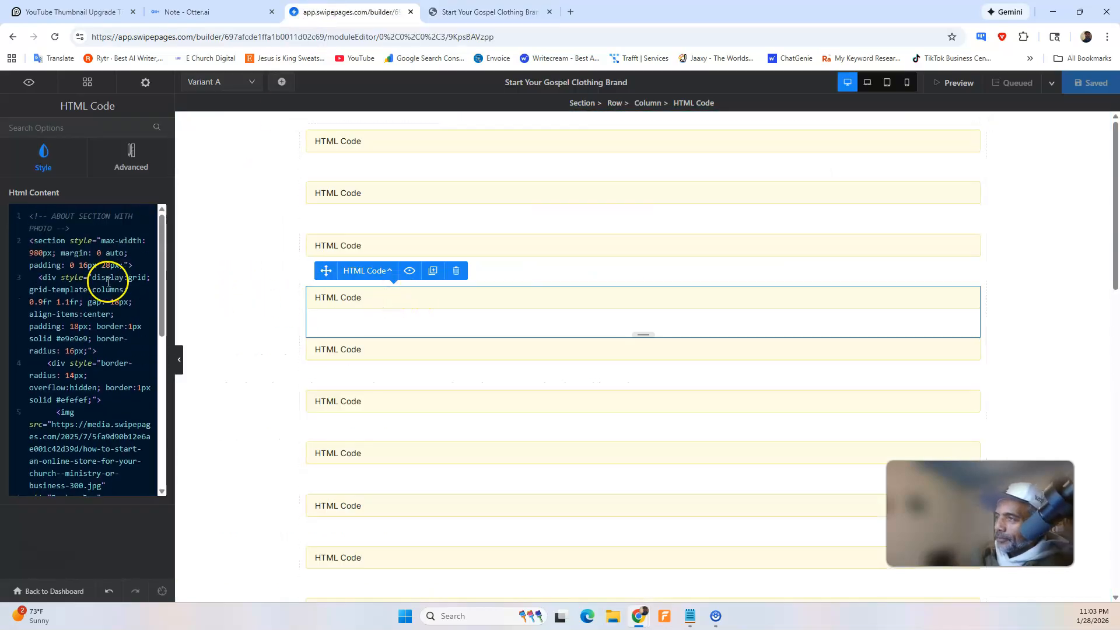
{"action": "left_click", "coordinate": [375, 245]}
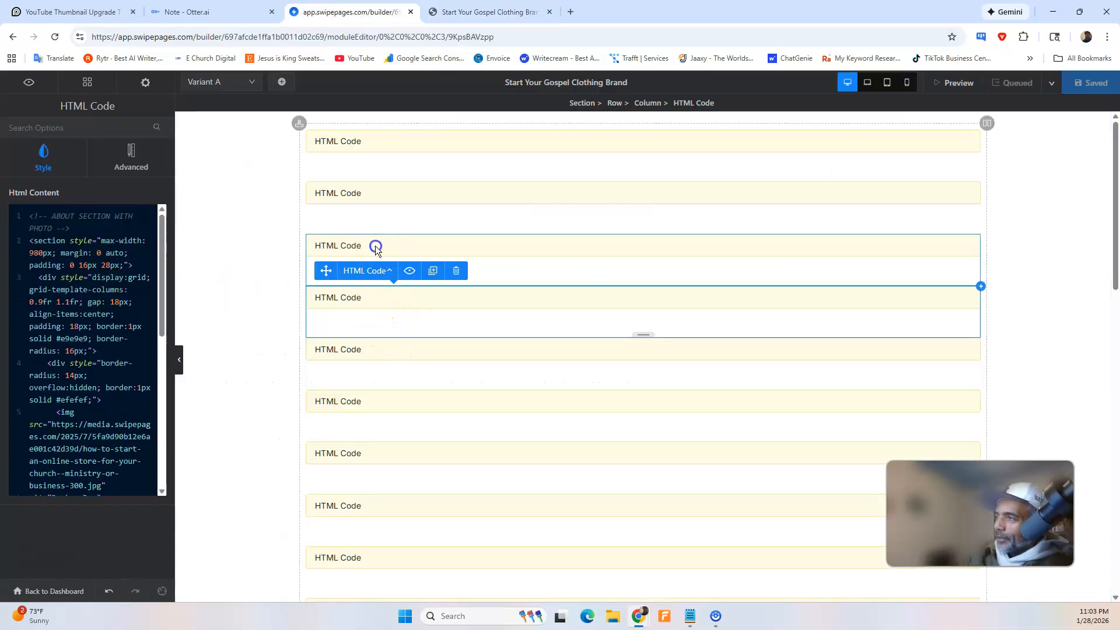
{"action": "left_click", "coordinate": [364, 299]}
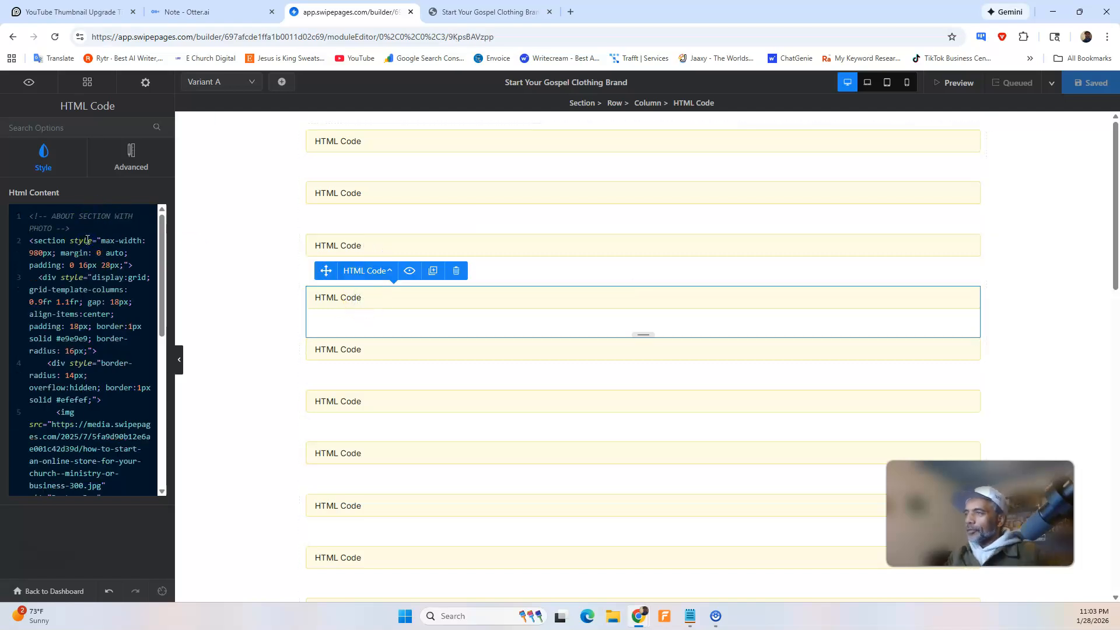
{"action": "key", "text": "ctrl+a"}
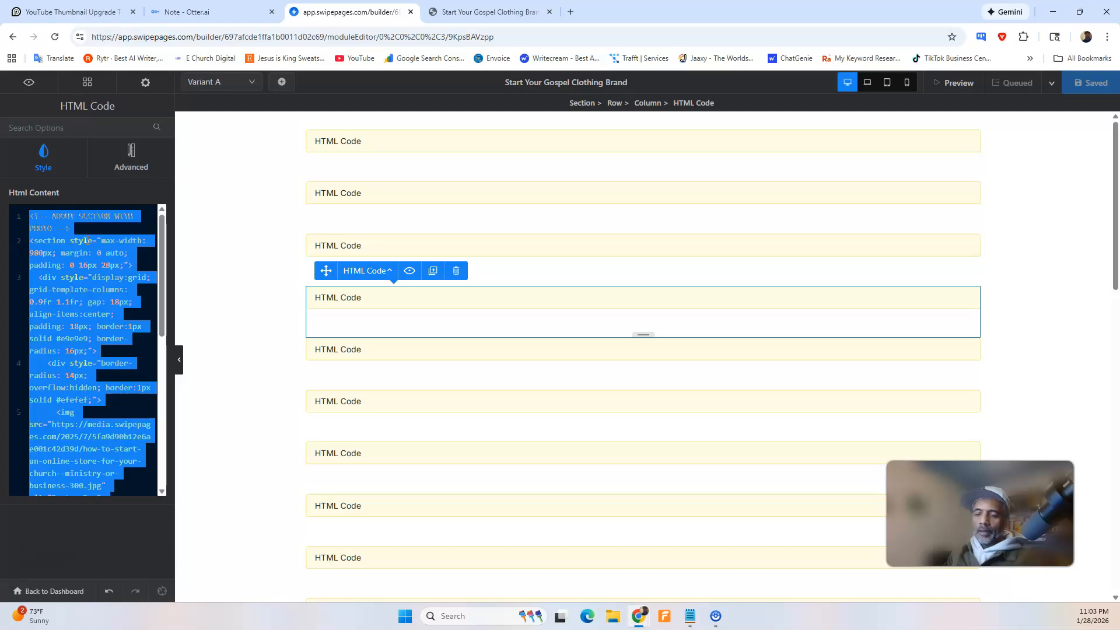
{"action": "key", "text": "BackSpace"}
{"action": "key", "text": "ctrl+v"}
{"action": "scroll", "coordinate": [92, 247], "scroll_direction": "up", "scroll_amount": 10}
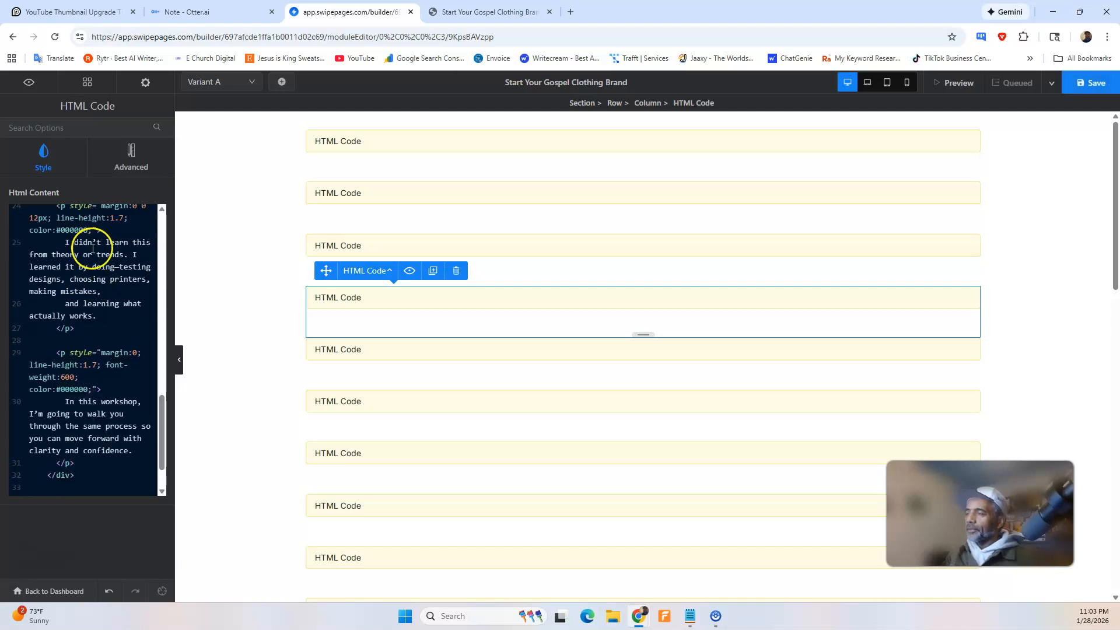
{"action": "scroll", "coordinate": [91, 247], "scroll_direction": "up", "scroll_amount": 1}
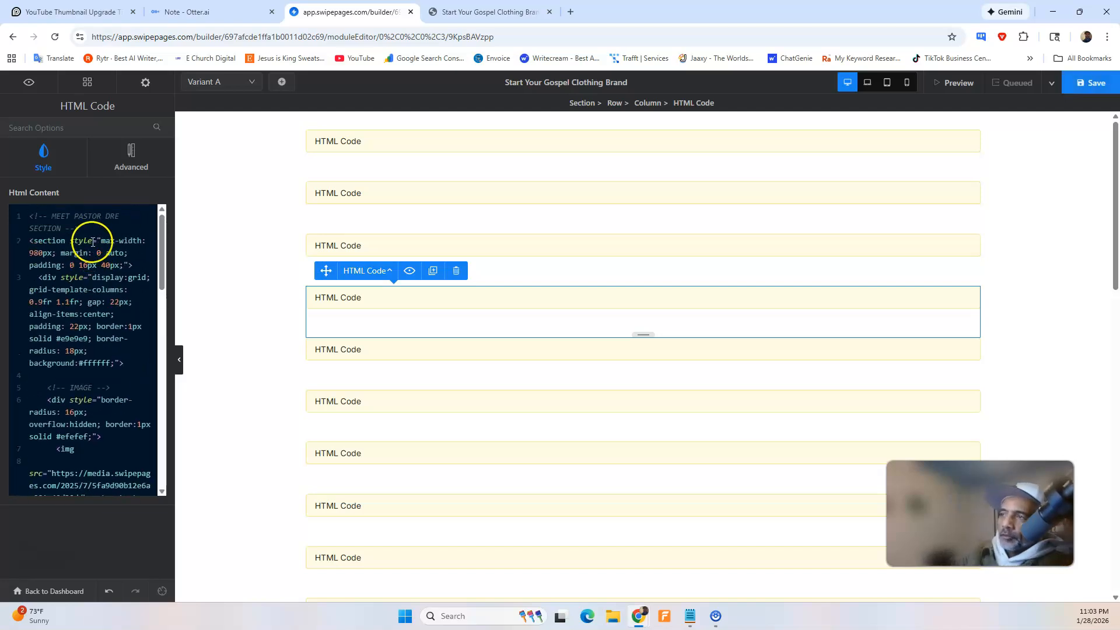
{"action": "left_click", "coordinate": [1090, 84]}
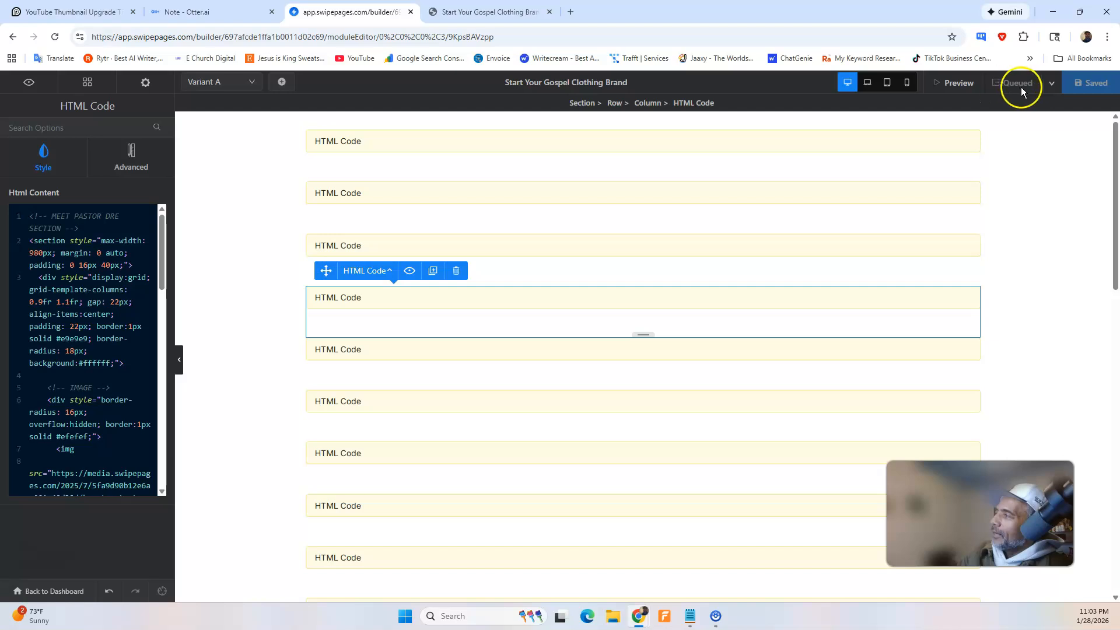
Open the page preview and check the photo and text of the instructor section below the gallery.
{"action": "left_click", "coordinate": [1054, 86]}
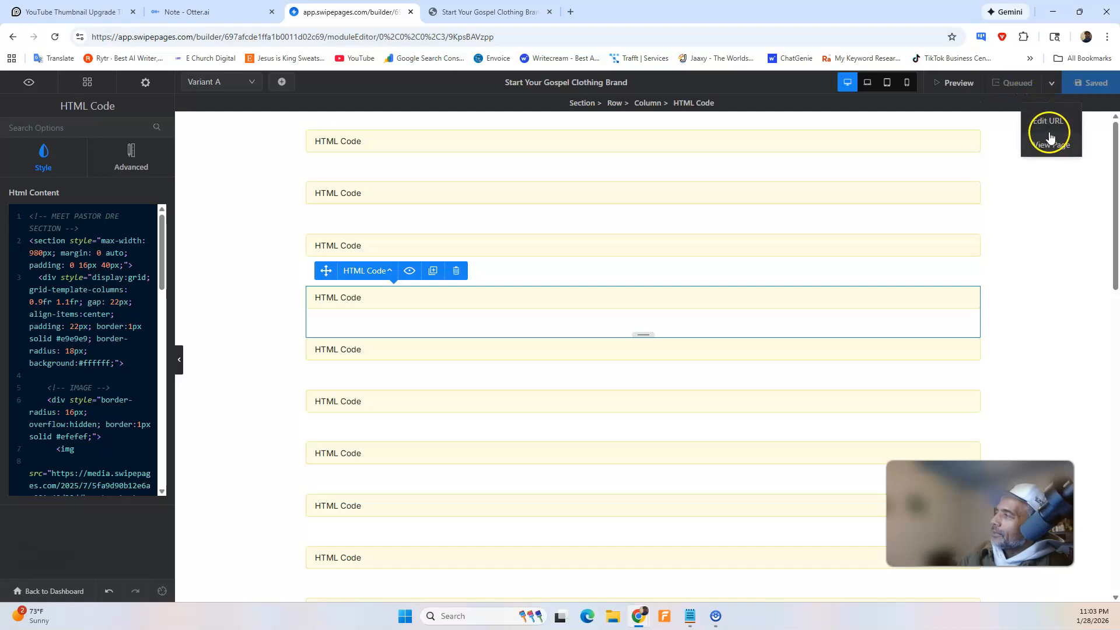
{"action": "left_click", "coordinate": [969, 85]}
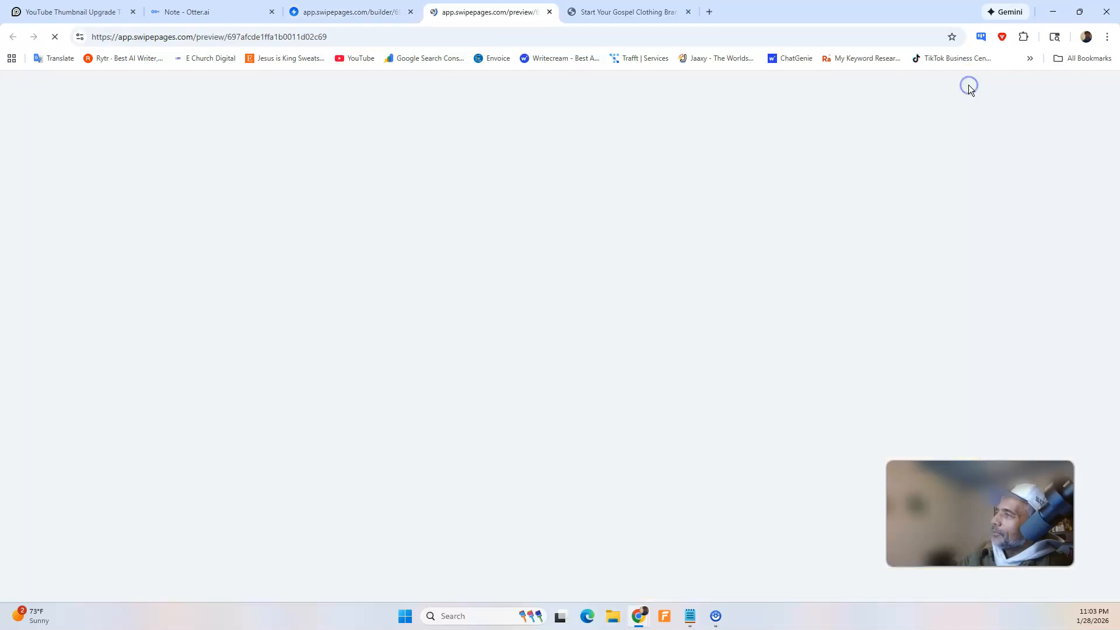
{"action": "scroll", "coordinate": [297, 245], "scroll_direction": "down", "scroll_amount": 8}
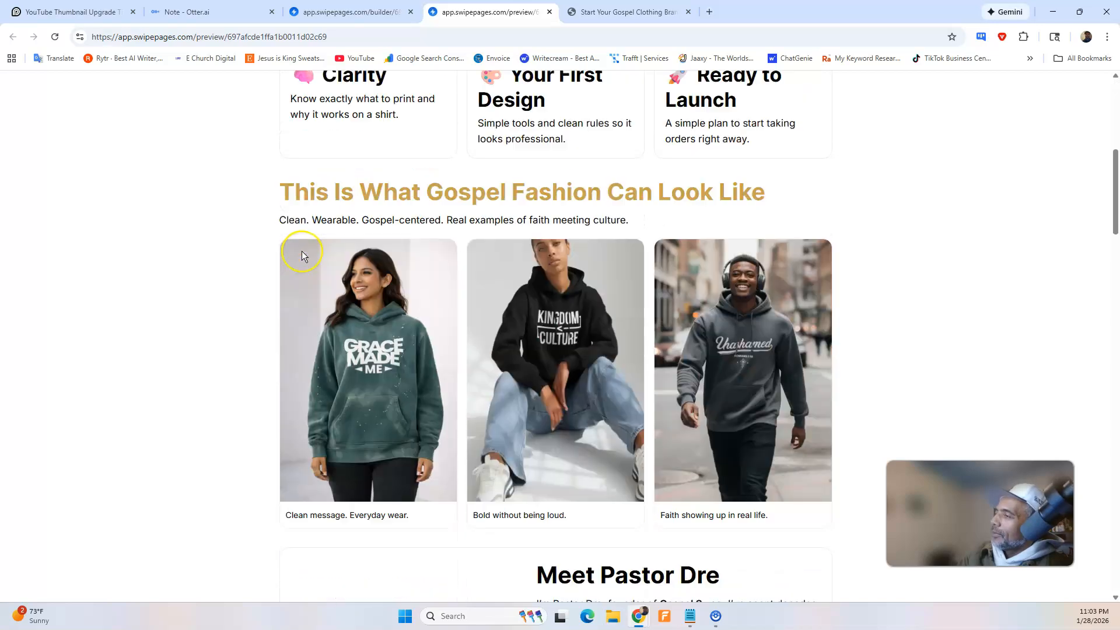
{"action": "scroll", "coordinate": [303, 255], "scroll_direction": "down", "scroll_amount": 5}
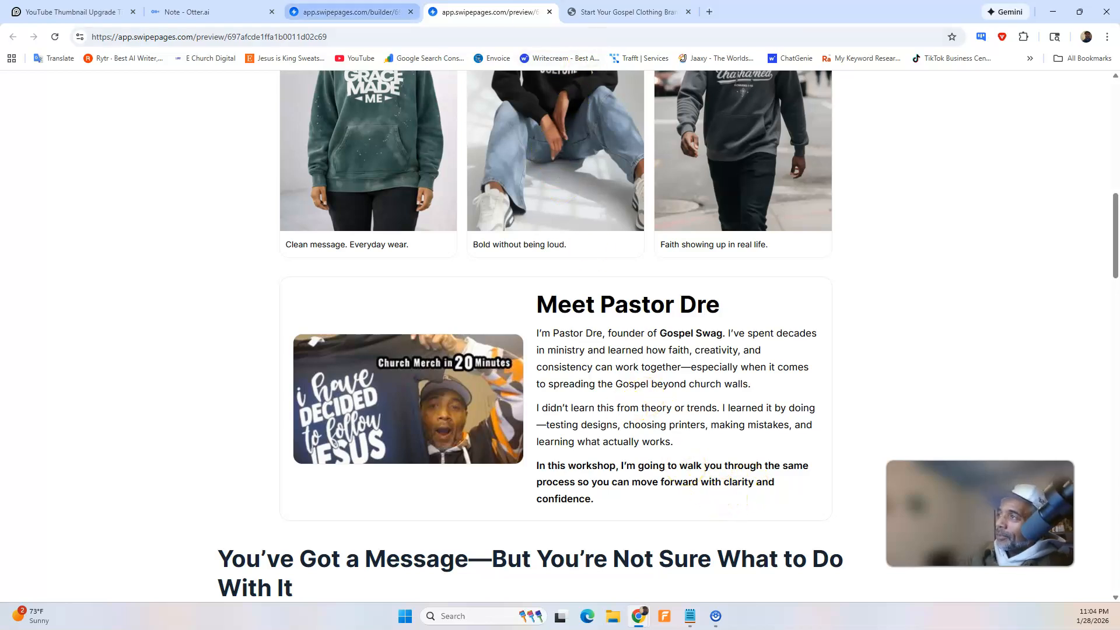
Ask ChatGPT to keep the image but go back to the original text for the instructor section.
{"action": "mouse_move", "coordinate": [641, 611]}
{"action": "left_click", "coordinate": [679, 581]}
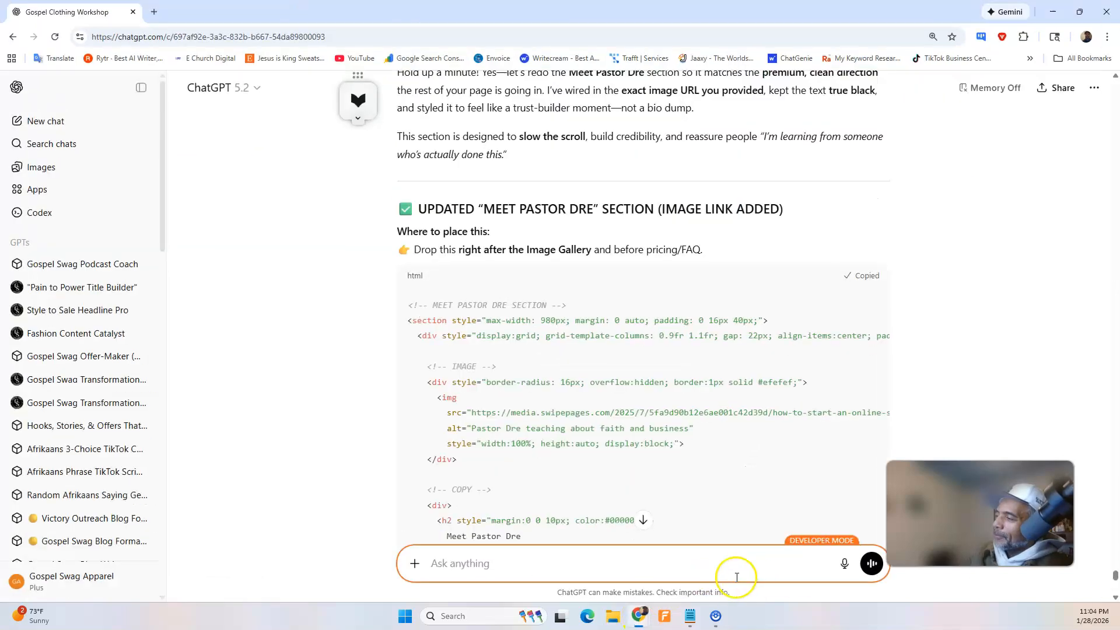
{"action": "left_click", "coordinate": [840, 569]}
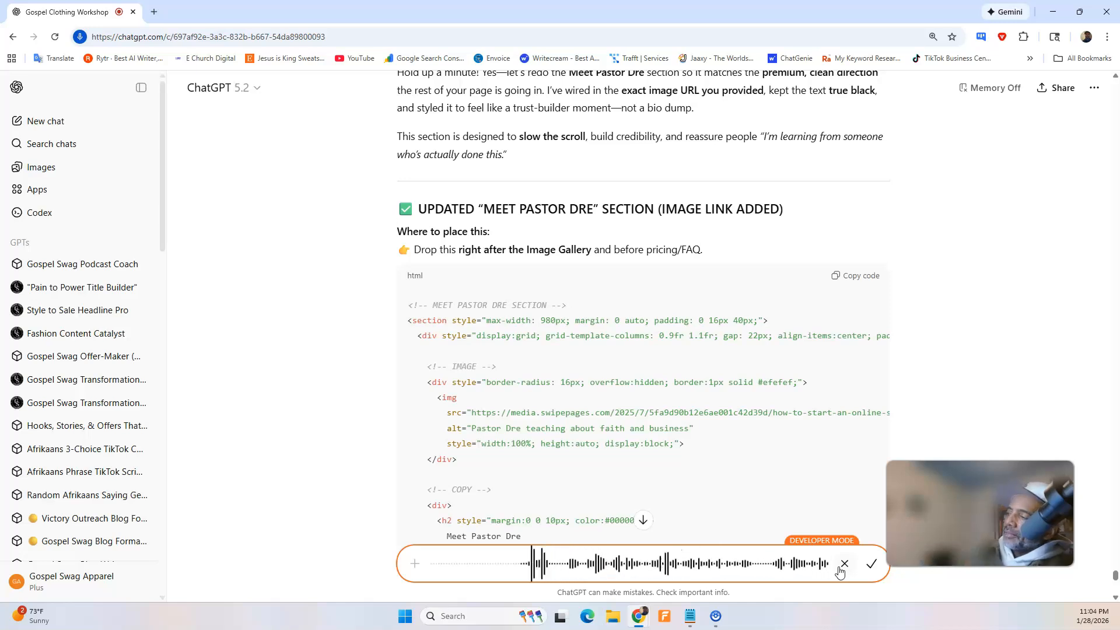
{"action": "left_click", "coordinate": [872, 565]}
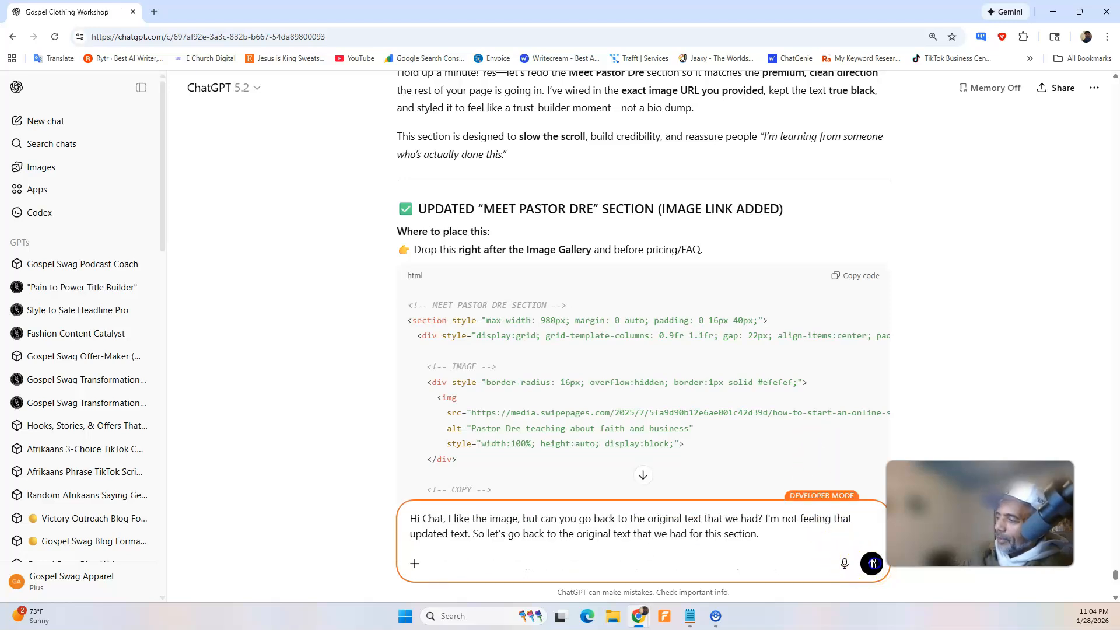
{"action": "left_click", "coordinate": [871, 564]}
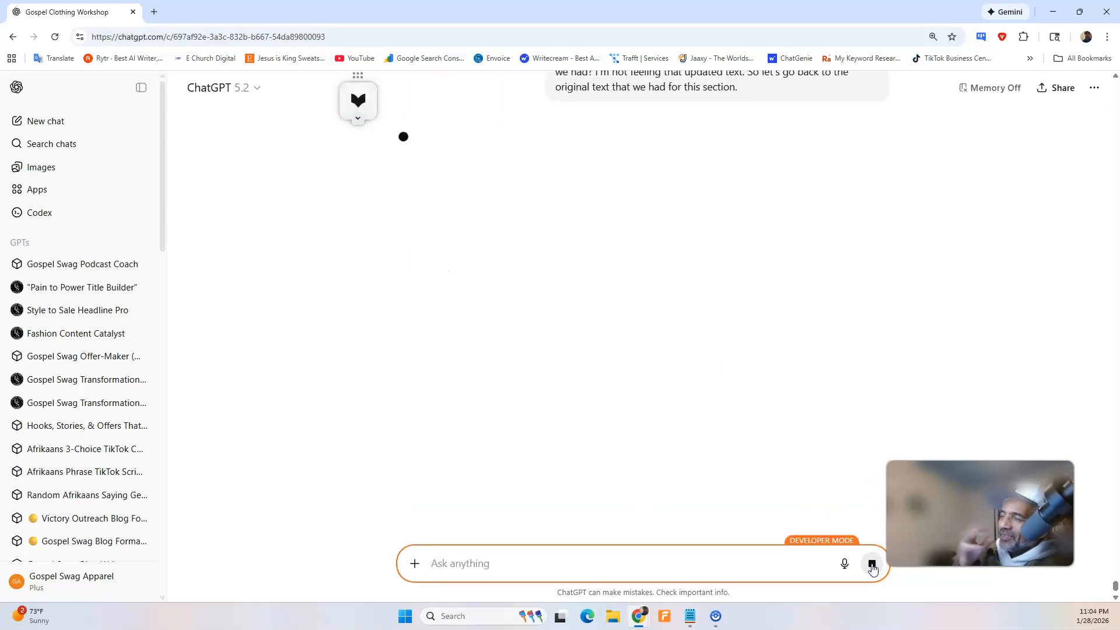
{"action": "left_click", "coordinate": [871, 564]}
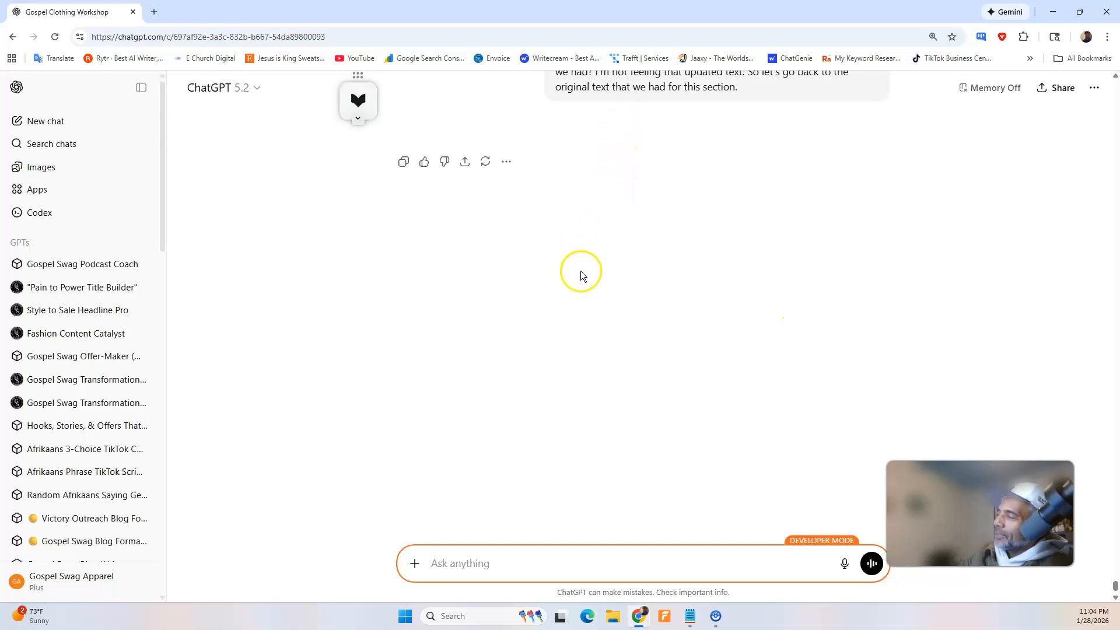
Look for ChatGPT's reply in the conversation and recheck the instructor section in the page preview.
{"action": "left_click", "coordinate": [640, 617]}
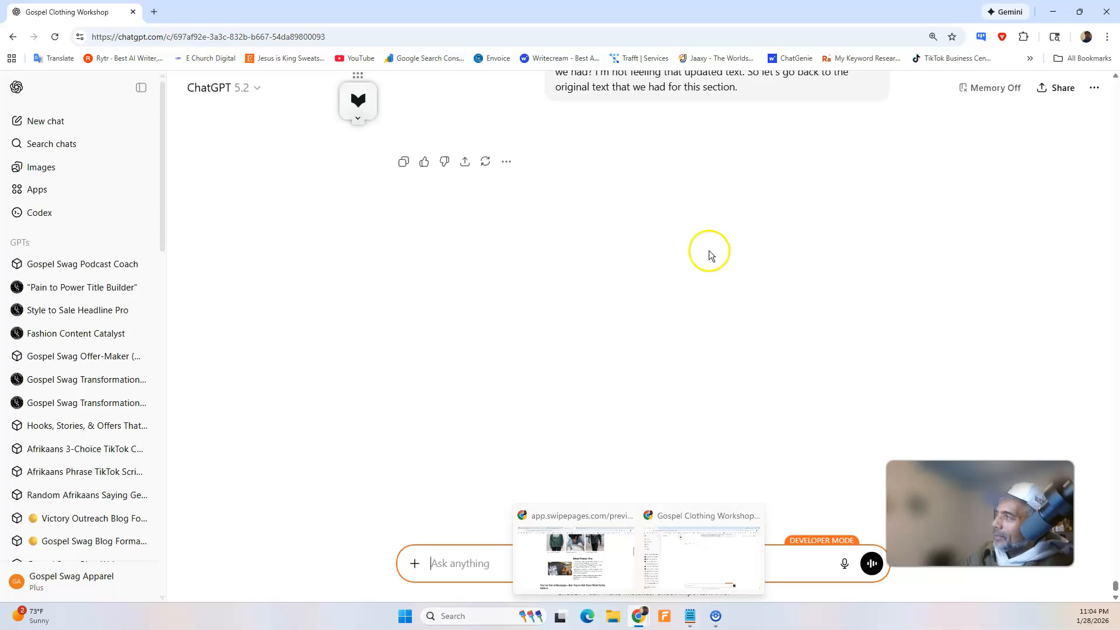
{"action": "scroll", "coordinate": [709, 255], "scroll_direction": "up", "scroll_amount": 4}
{"action": "scroll", "coordinate": [710, 254], "scroll_direction": "down", "scroll_amount": 4}
{"action": "left_click", "coordinate": [644, 616]}
{"action": "left_click", "coordinate": [615, 537]}
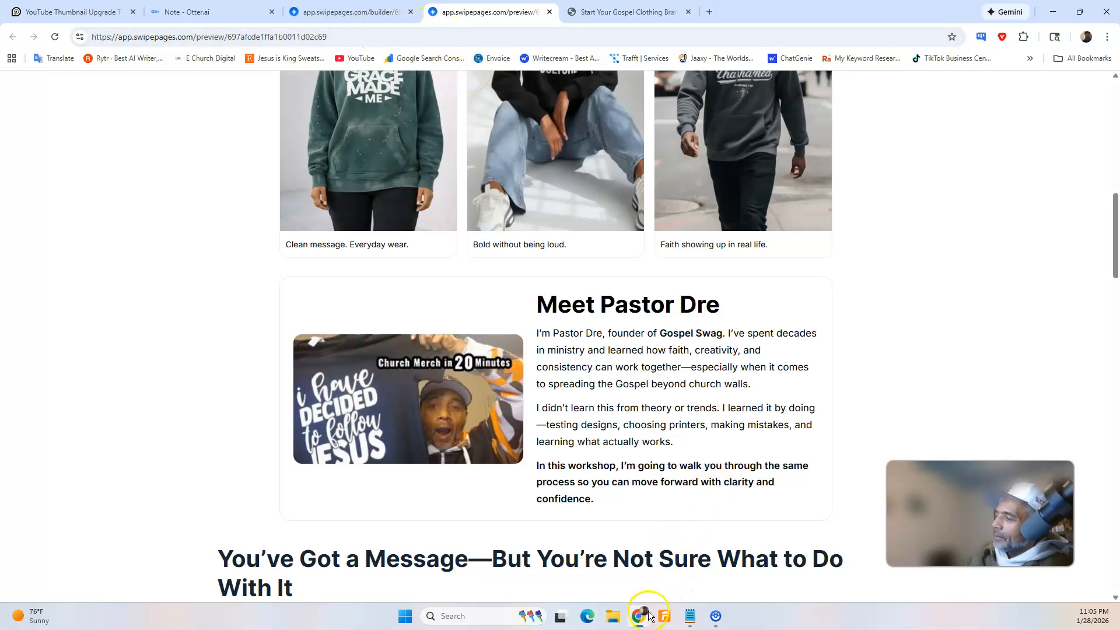
Return to the ChatGPT conversation, check below the last request for a reply, and reload the chat.
{"action": "mouse_move", "coordinate": [638, 614]}
{"action": "left_click", "coordinate": [667, 582]}
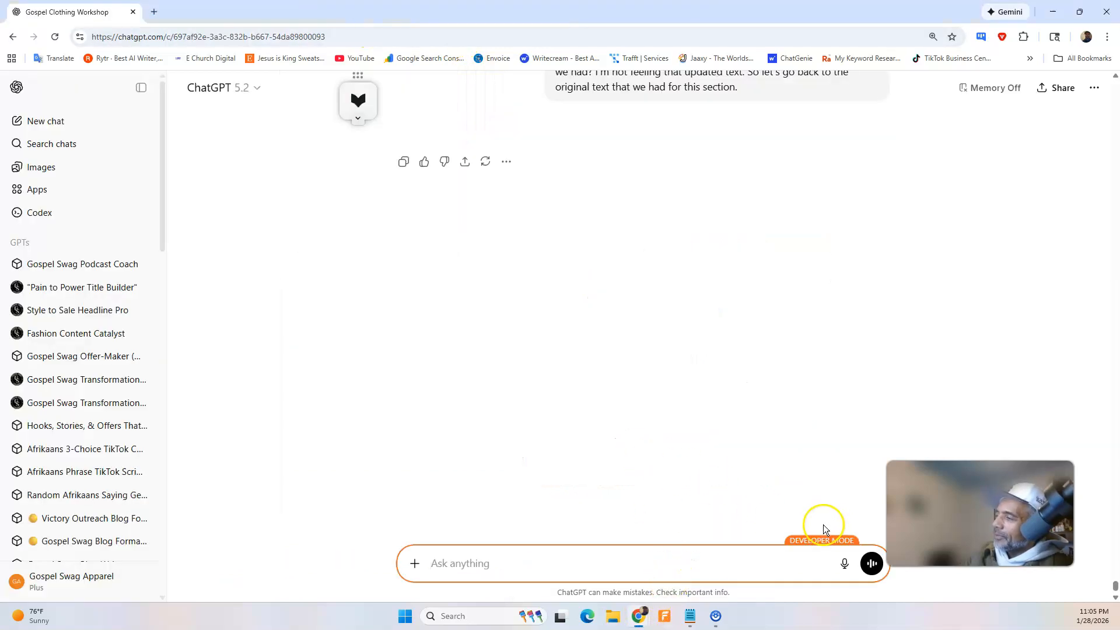
{"action": "scroll", "coordinate": [702, 304], "scroll_direction": "up", "scroll_amount": 5}
{"action": "scroll", "coordinate": [699, 306], "scroll_direction": "down", "scroll_amount": 4}
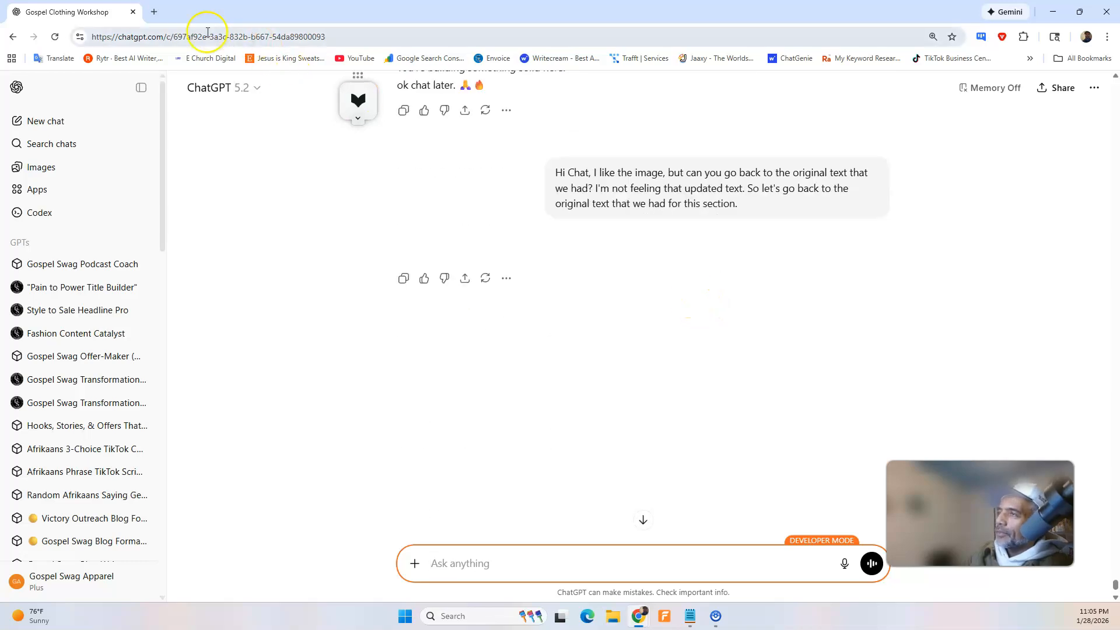
{"action": "left_click", "coordinate": [55, 37]}
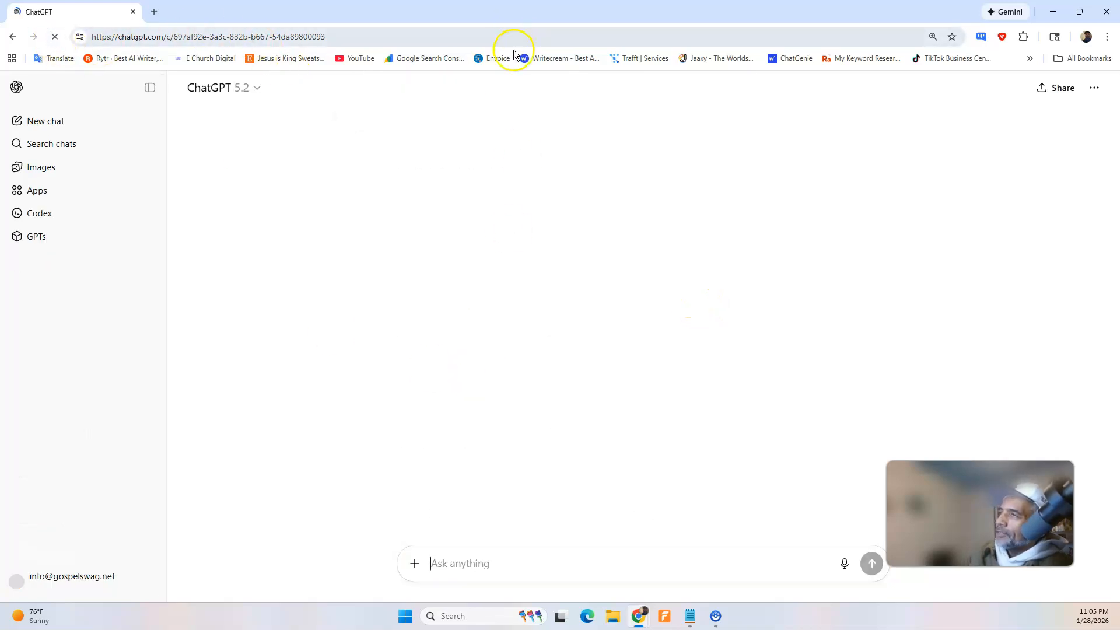
Return to the landing page preview, reload it, and compare the "You've Got a Message" section's layout with the sections above.
{"action": "left_click", "coordinate": [1053, 10]}
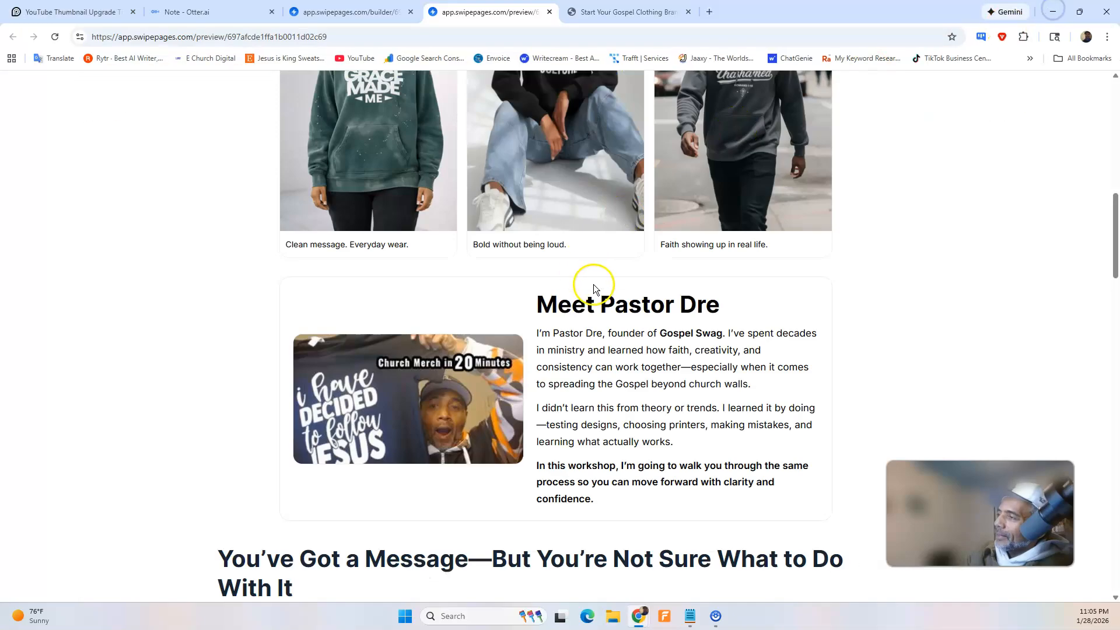
{"action": "left_click", "coordinate": [55, 37]}
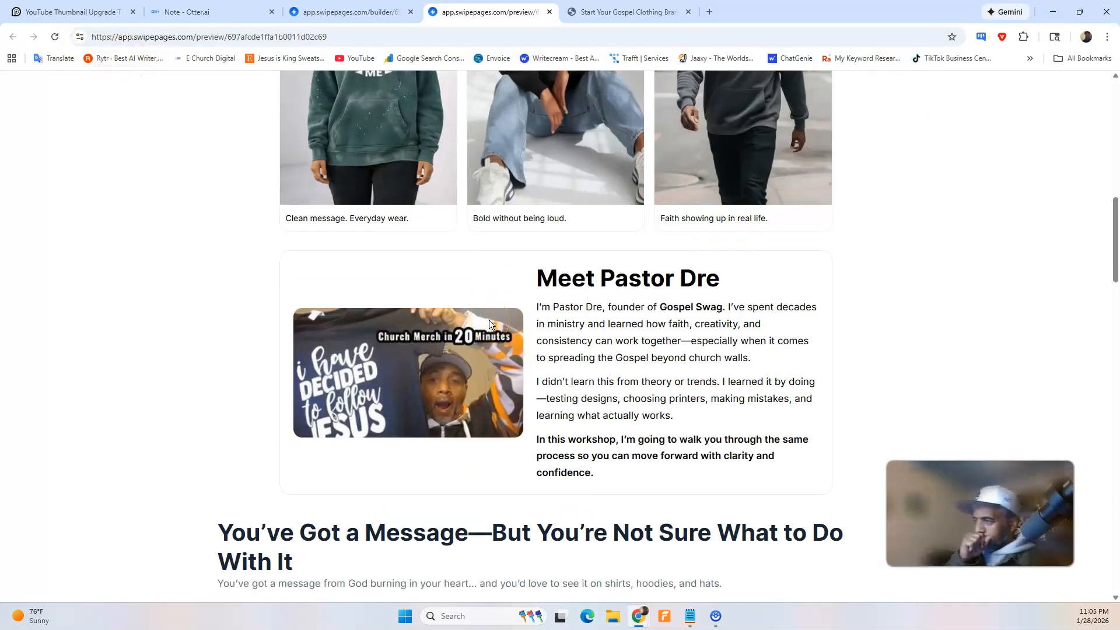
{"action": "scroll", "coordinate": [671, 216], "scroll_direction": "up", "scroll_amount": 6}
{"action": "scroll", "coordinate": [696, 210], "scroll_direction": "up", "scroll_amount": 5}
{"action": "scroll", "coordinate": [694, 209], "scroll_direction": "down", "scroll_amount": 18}
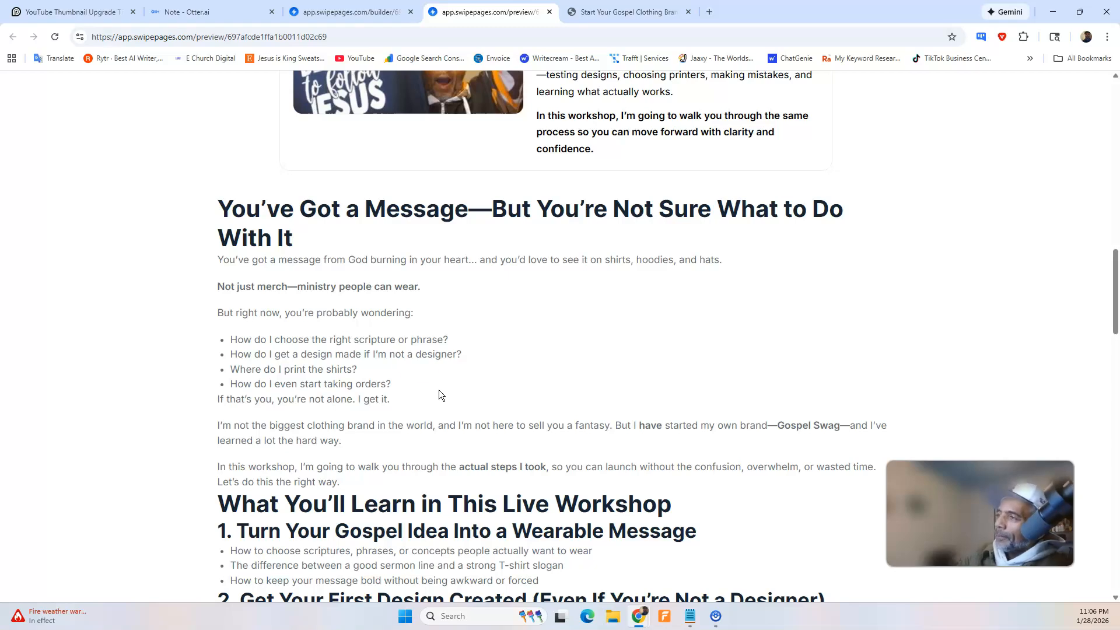
{"action": "scroll", "coordinate": [388, 308], "scroll_direction": "down", "scroll_amount": 1}
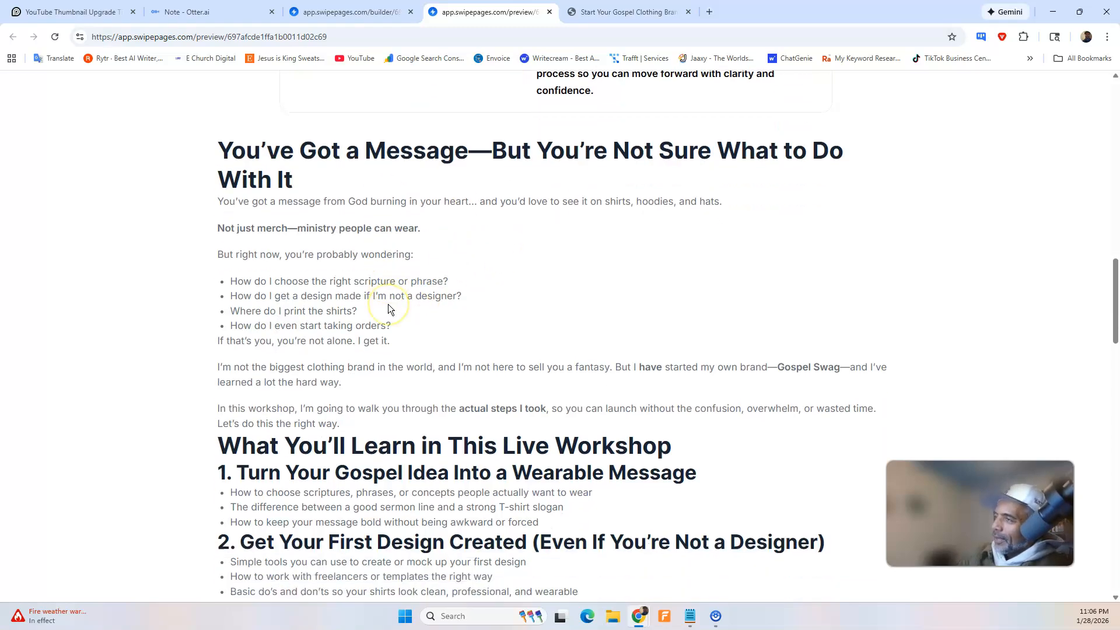
{"action": "scroll", "coordinate": [387, 303], "scroll_direction": "up", "scroll_amount": 15}
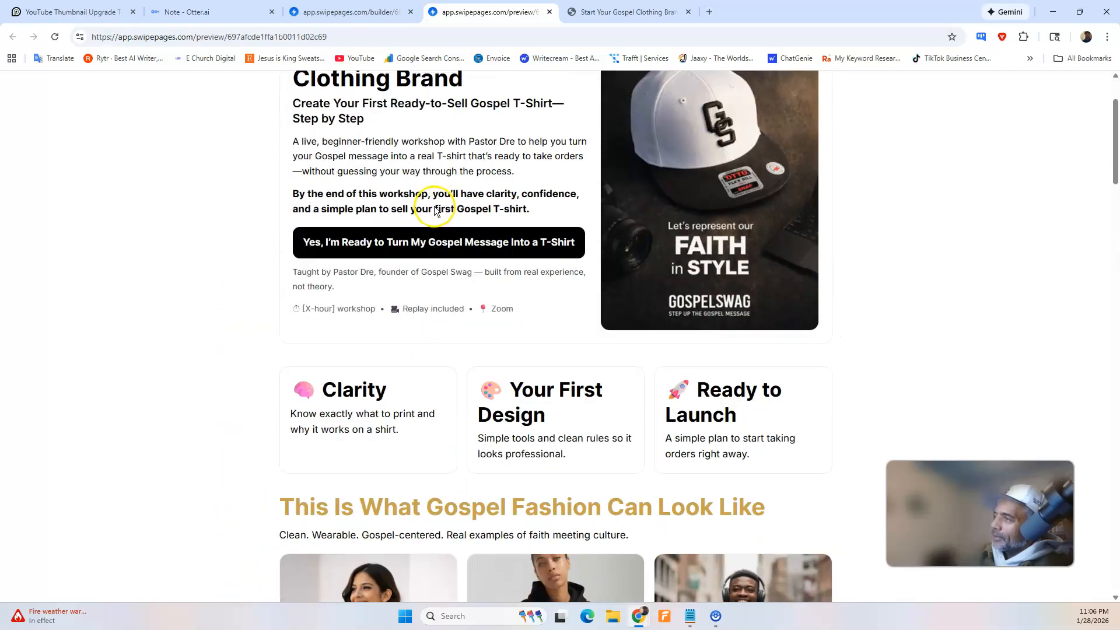
{"action": "scroll", "coordinate": [434, 216], "scroll_direction": "down", "scroll_amount": 17}
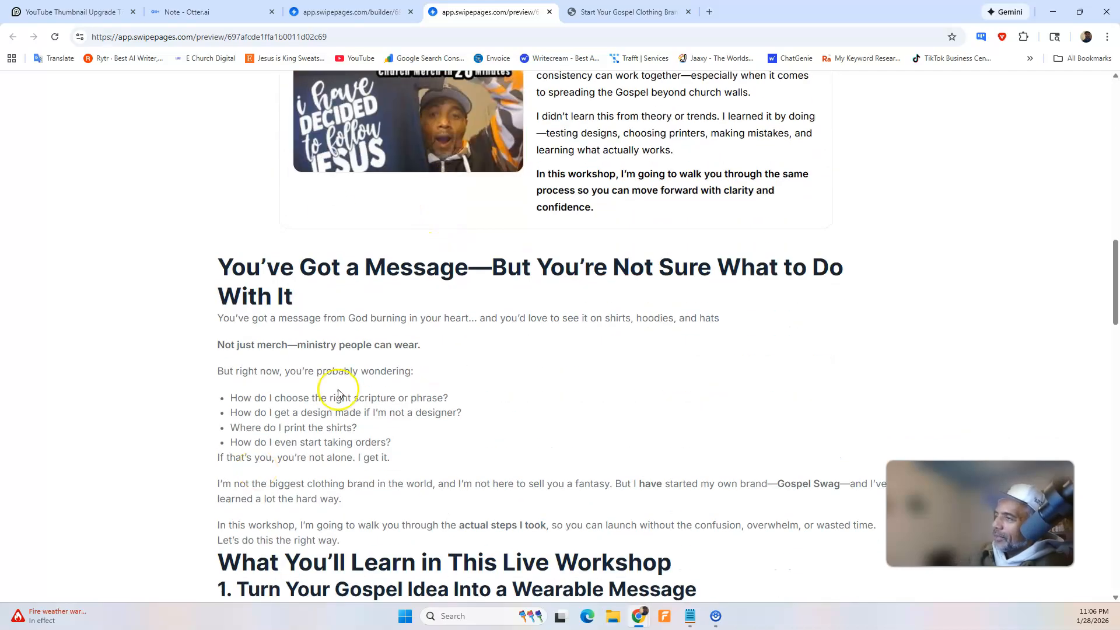
{"action": "scroll", "coordinate": [476, 373], "scroll_direction": "down", "scroll_amount": 2}
{"action": "scroll", "coordinate": [475, 370], "scroll_direction": "up", "scroll_amount": 2}
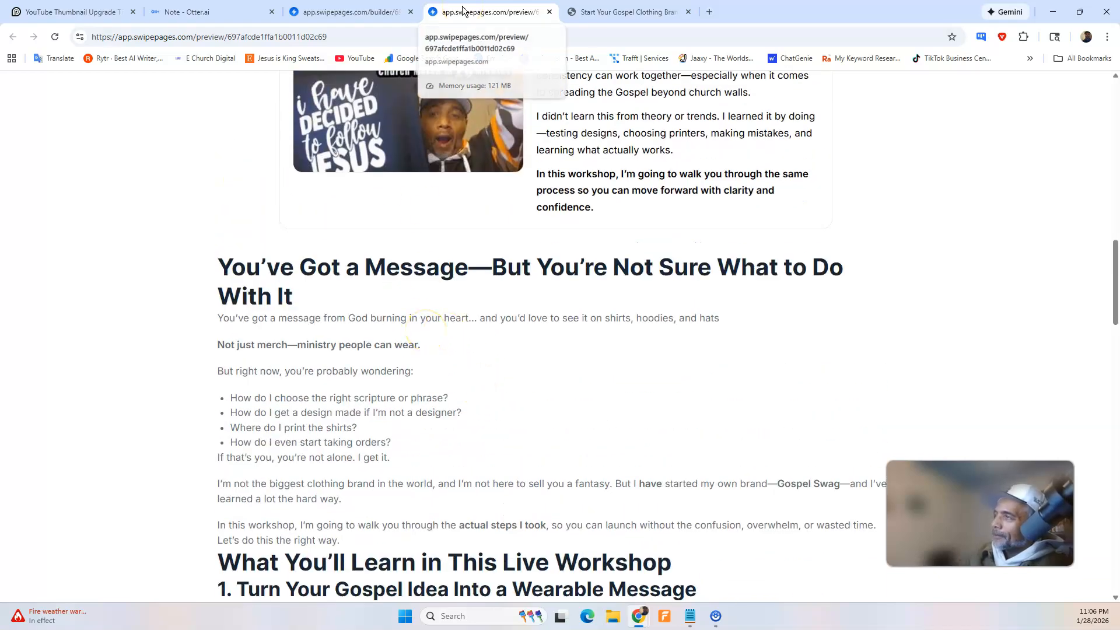
Ask ChatGPT to keep the "You've Got a Message" section's wording but format it to fit the spacing of the previous sections.
{"action": "left_click", "coordinate": [350, 11]}
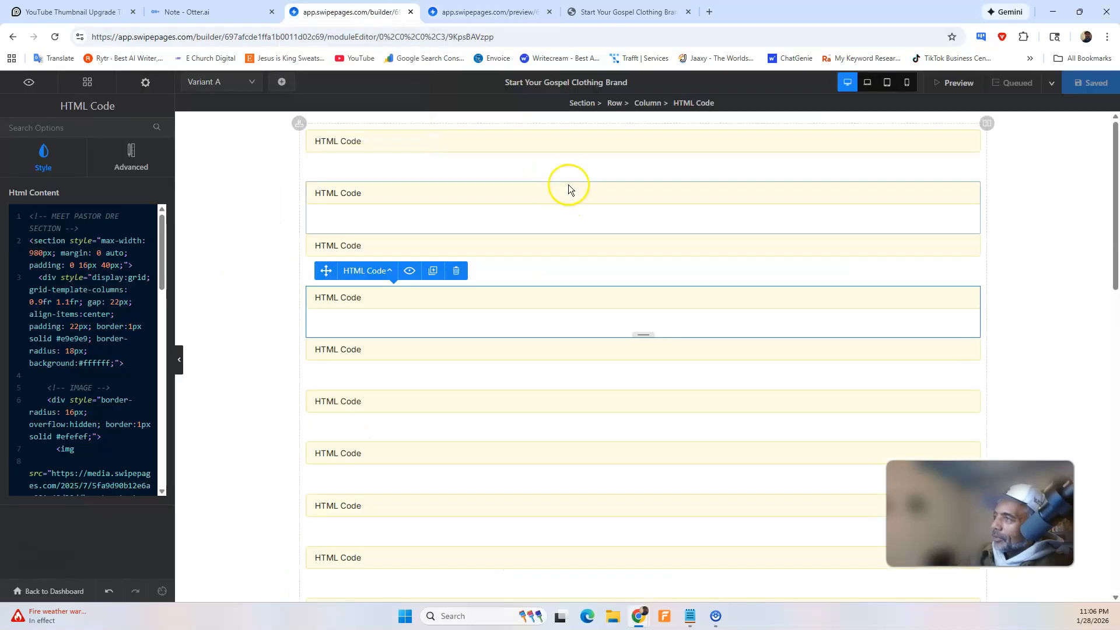
{"action": "mouse_move", "coordinate": [642, 617]}
{"action": "left_click", "coordinate": [675, 562]}
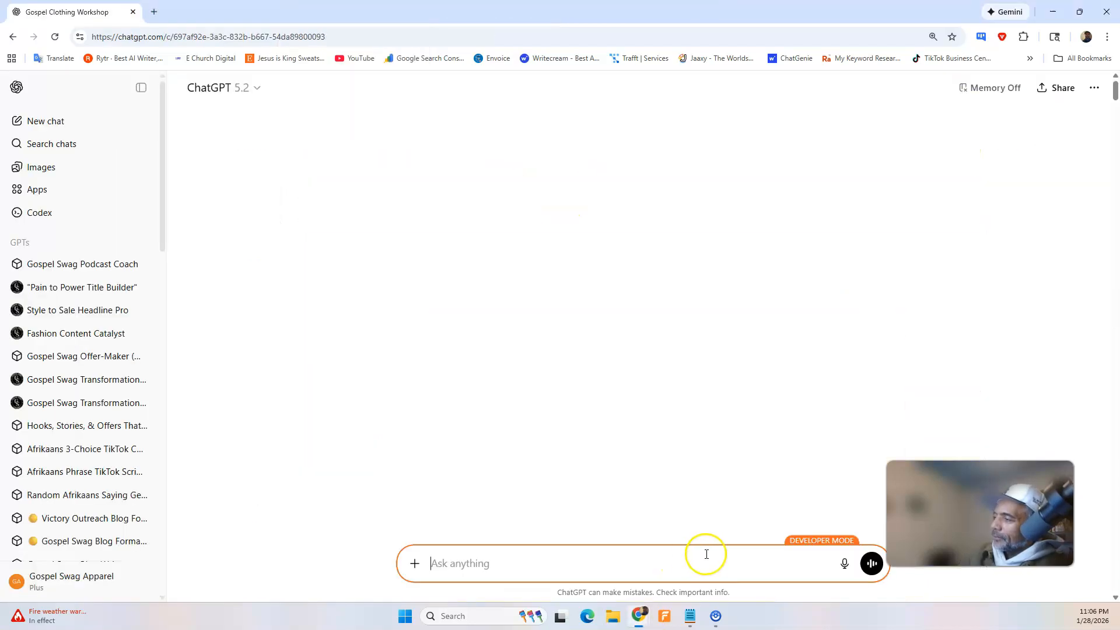
{"action": "left_click", "coordinate": [843, 564]}
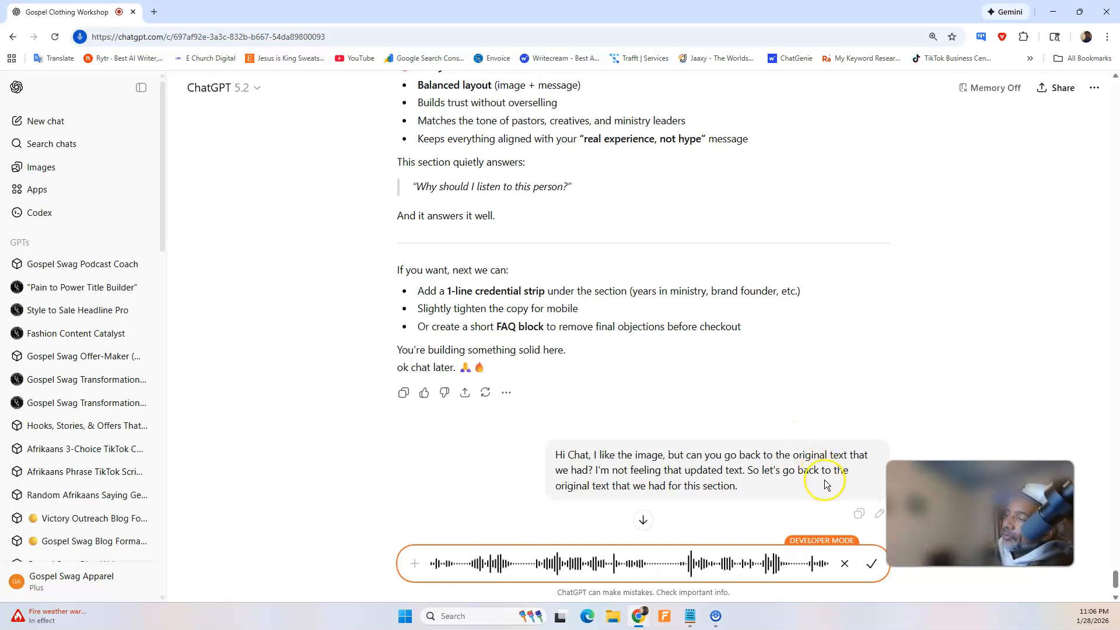
{"action": "left_click", "coordinate": [871, 563]}
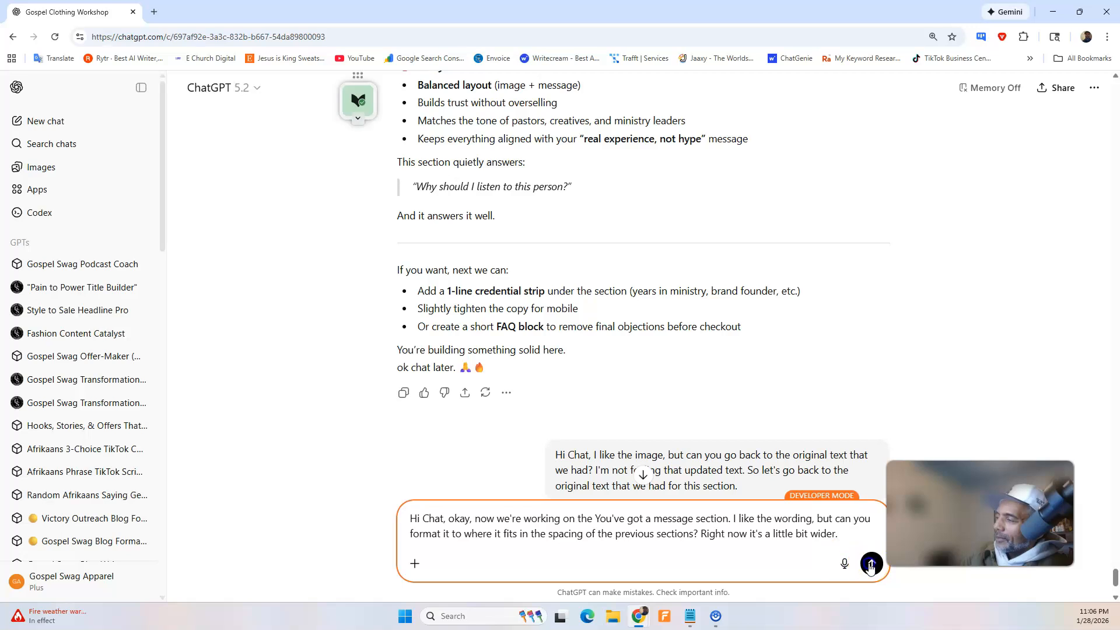
{"action": "left_click", "coordinate": [871, 564]}
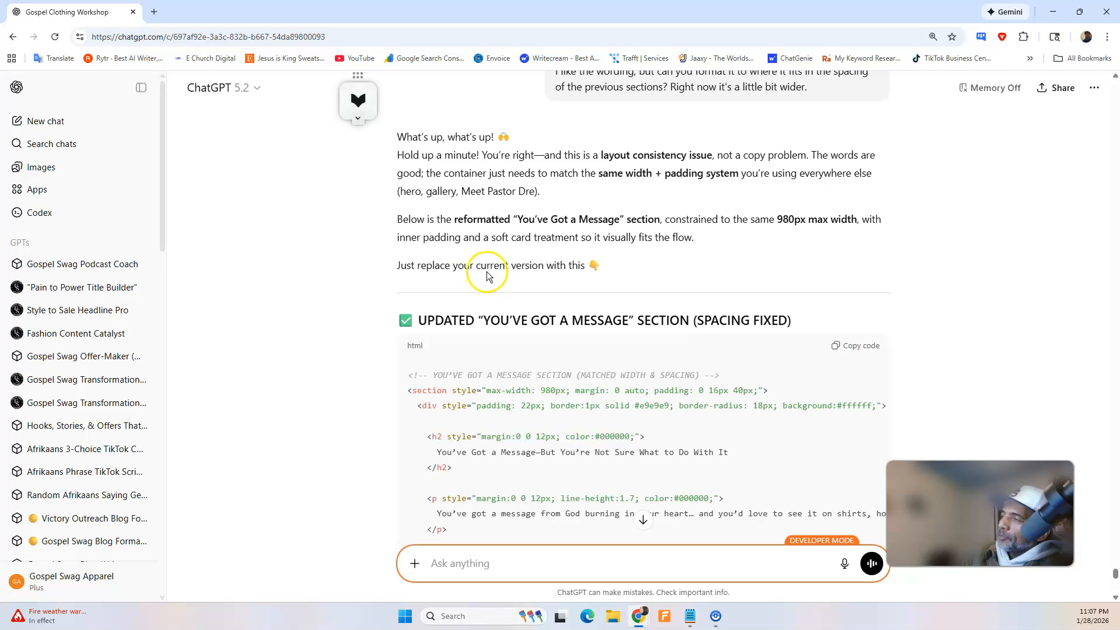
Look through ChatGPT's reply and copy the HTML of the updated "You've Got a Message" section.
{"action": "scroll", "coordinate": [548, 275], "scroll_direction": "down", "scroll_amount": 12}
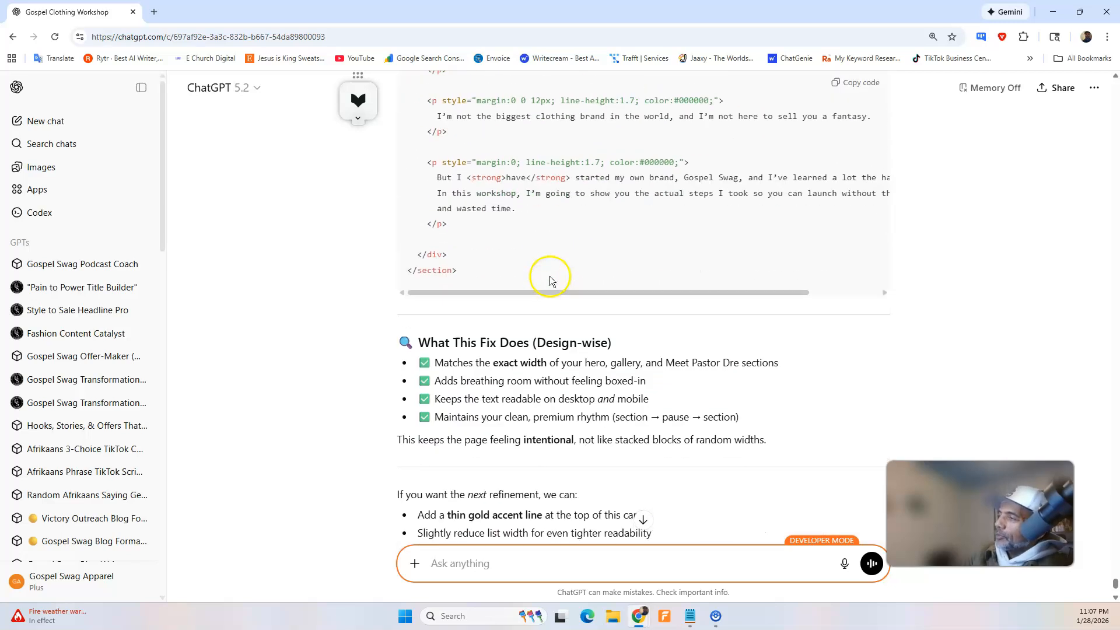
{"action": "scroll", "coordinate": [560, 269], "scroll_direction": "up", "scroll_amount": 5}
{"action": "scroll", "coordinate": [566, 260], "scroll_direction": "up", "scroll_amount": 5}
{"action": "left_click", "coordinate": [866, 113]}
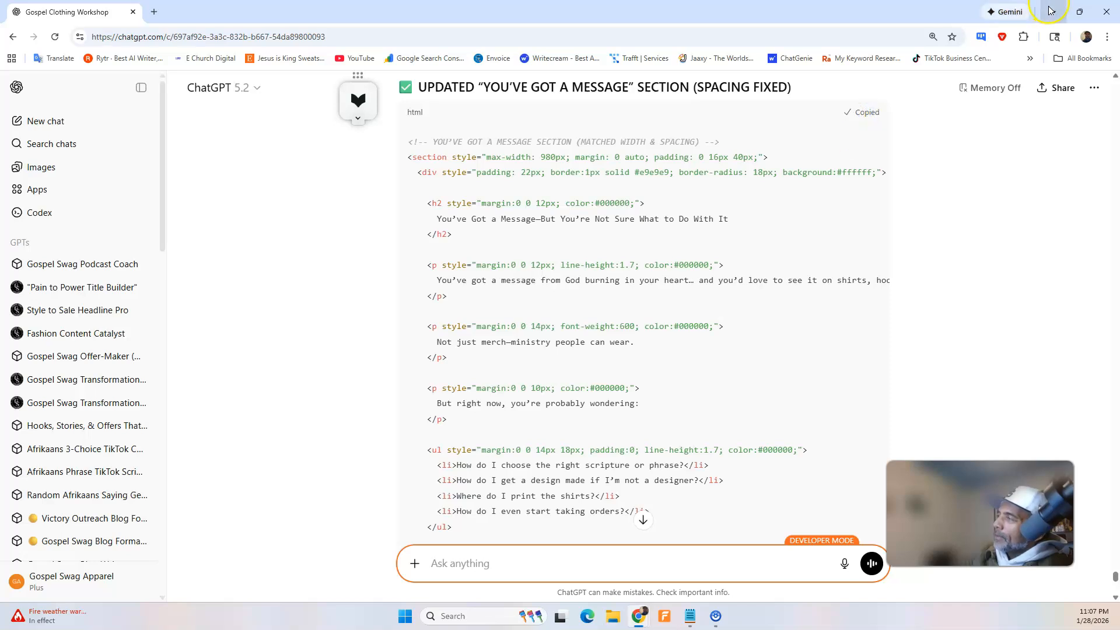
In the Swipe Pages builder, replace the fifth HTML Code block's content with the copied "You've Got a Message" code and save the page.
{"action": "left_click", "coordinate": [1053, 12]}
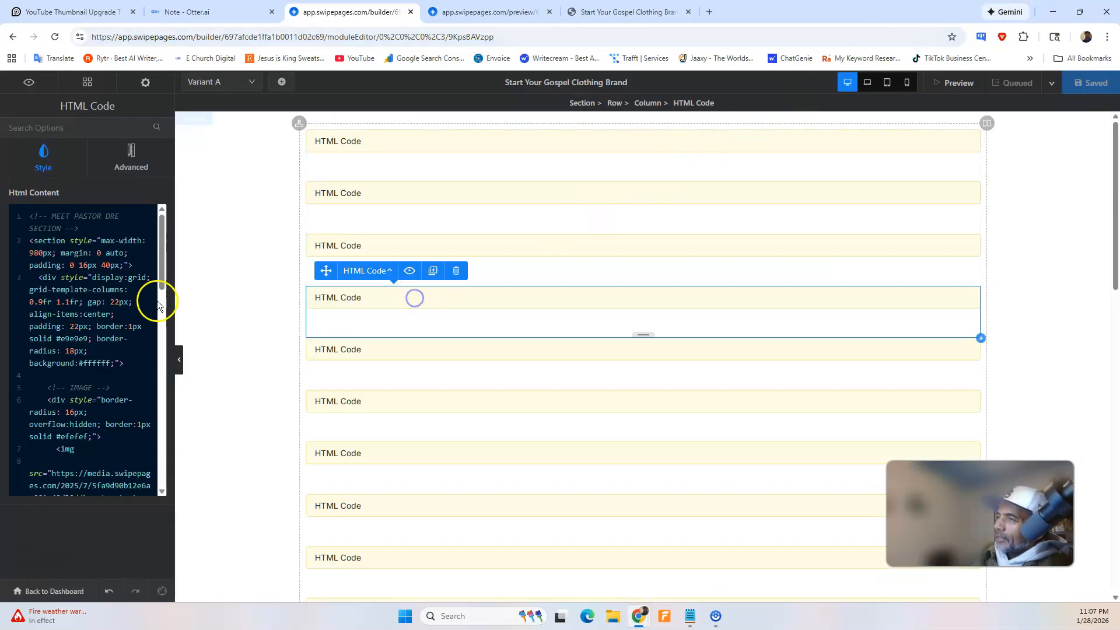
{"action": "left_click", "coordinate": [330, 353]}
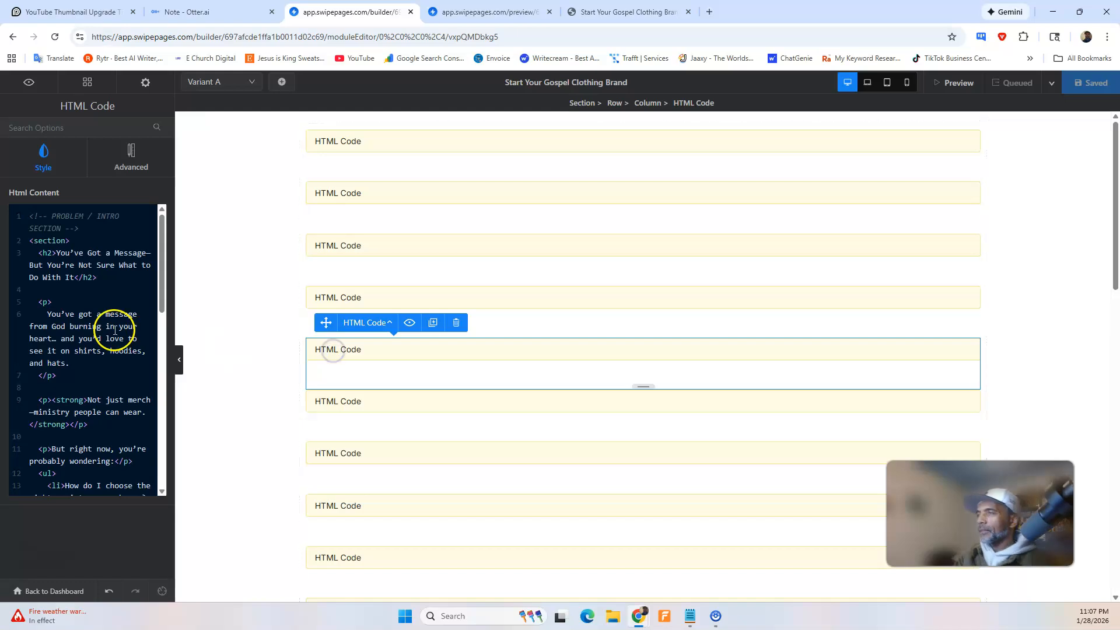
{"action": "left_click", "coordinate": [319, 297]}
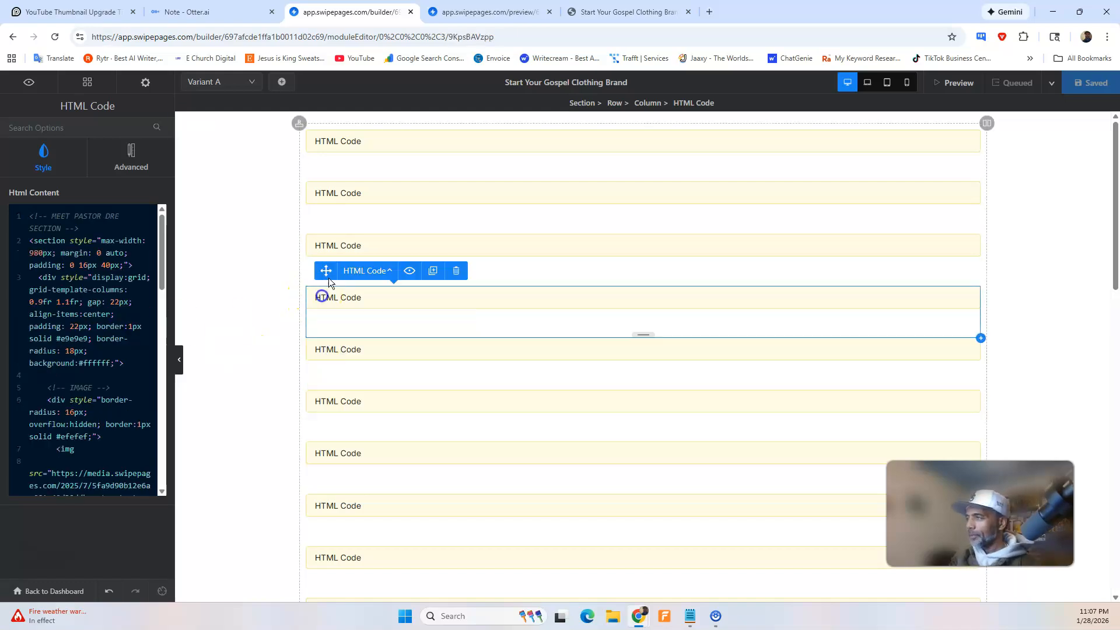
{"action": "left_click", "coordinate": [345, 245]}
{"action": "left_click", "coordinate": [346, 296]}
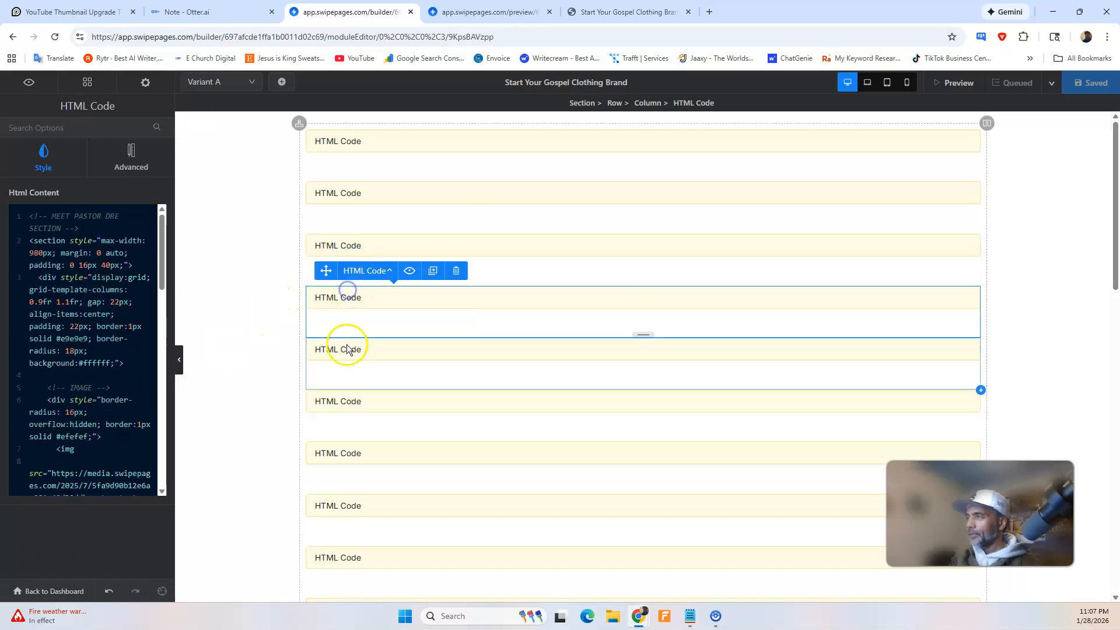
{"action": "left_click", "coordinate": [347, 348]}
{"action": "left_click", "coordinate": [52, 303]}
{"action": "key", "text": "ctrl+a"}
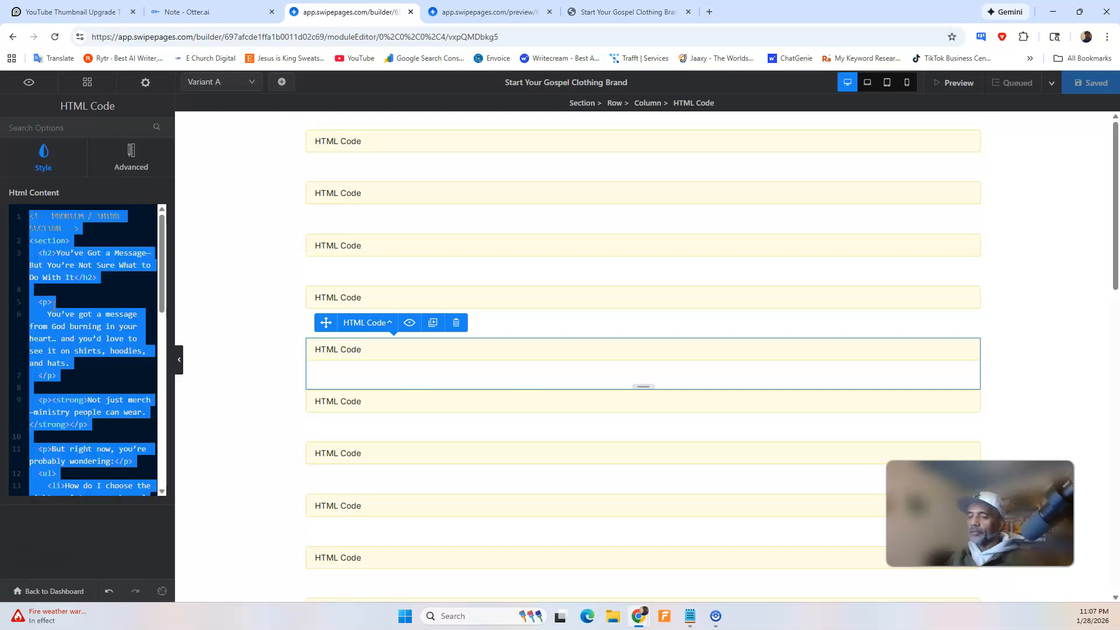
{"action": "key", "text": "BackSpace"}
{"action": "key", "text": "ctrl+v"}
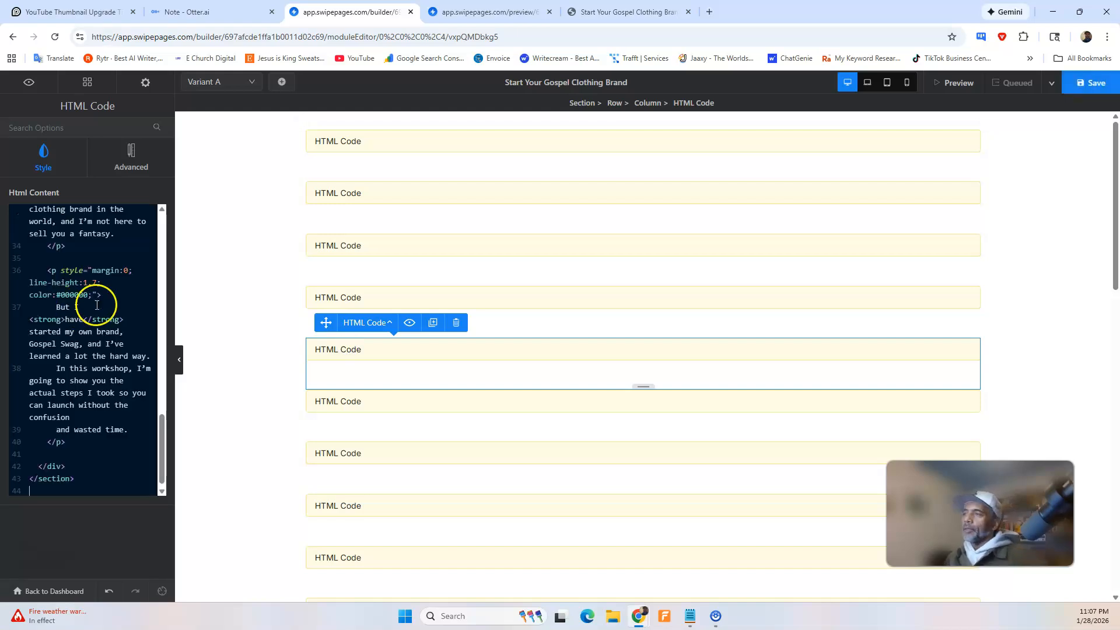
{"action": "left_click", "coordinate": [1074, 84]}
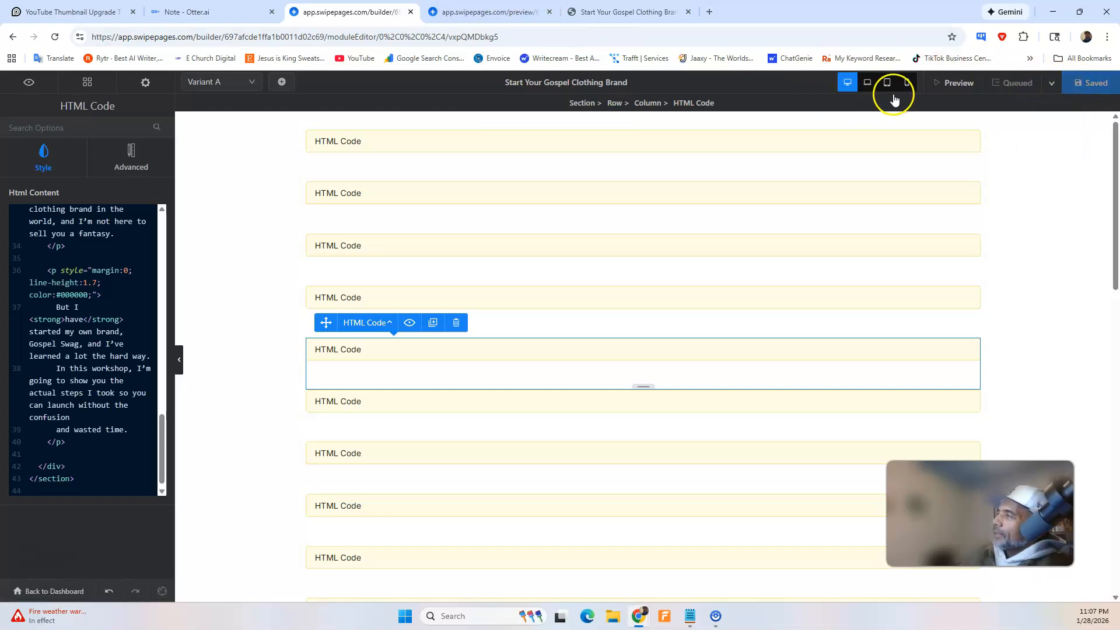
Reload the page preview and check the width and spacing of the "You've Got a Message" section.
{"action": "left_click", "coordinate": [490, 11]}
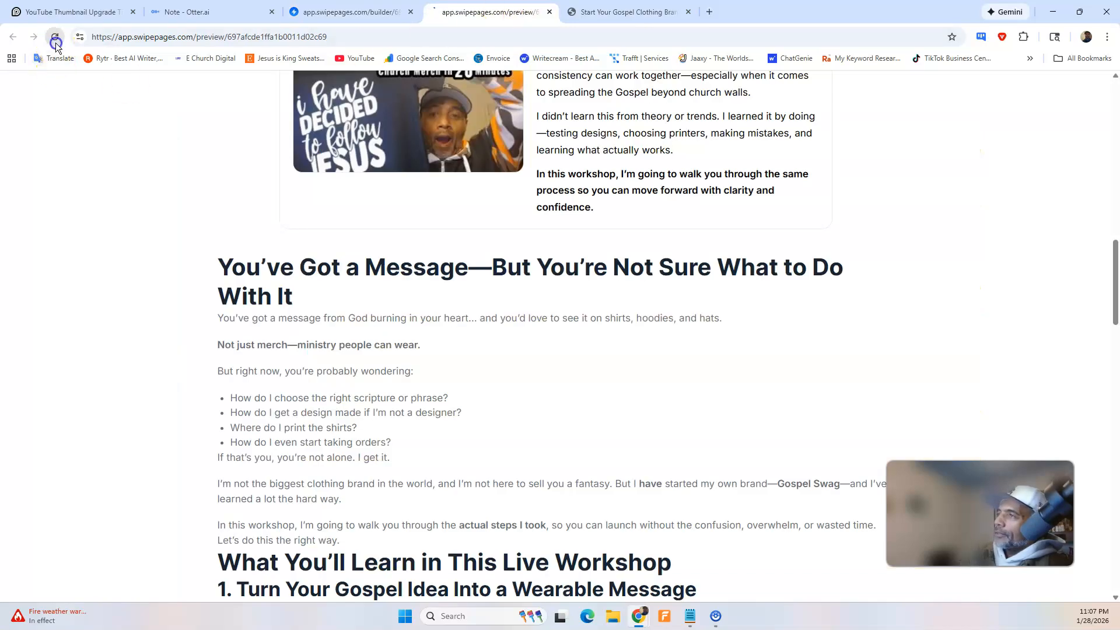
{"action": "left_click", "coordinate": [55, 37]}
{"action": "scroll", "coordinate": [350, 199], "scroll_direction": "down", "scroll_amount": 1}
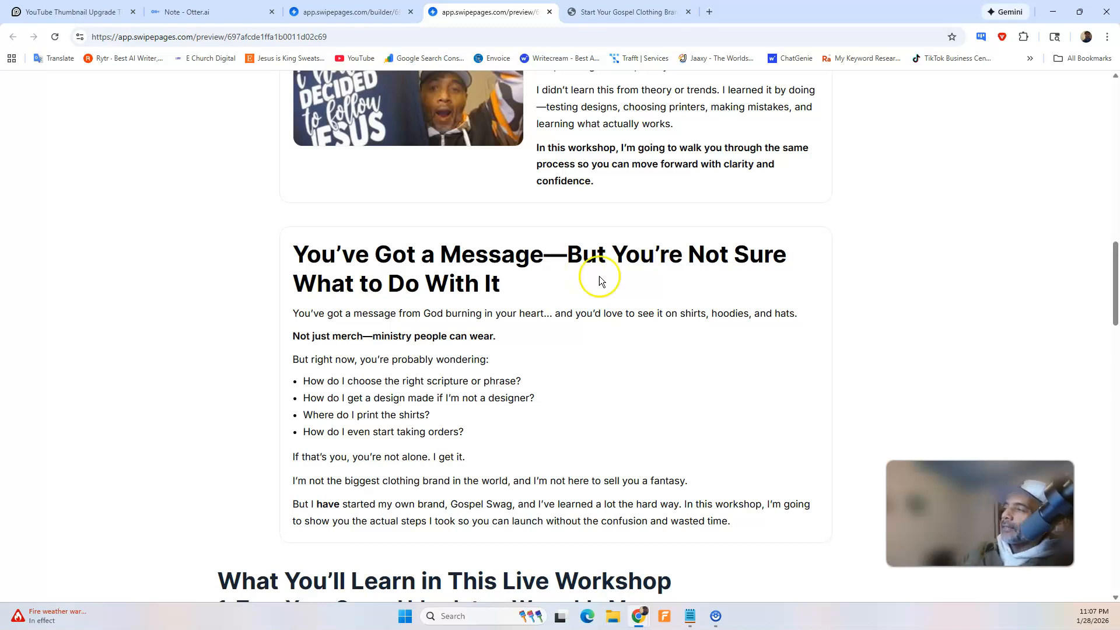
Review the remaining sections from "What You'll Learn in This Live Workshop" down to "Ready to Get Started?" for their formatting.
{"action": "scroll", "coordinate": [600, 276], "scroll_direction": "down", "scroll_amount": 5}
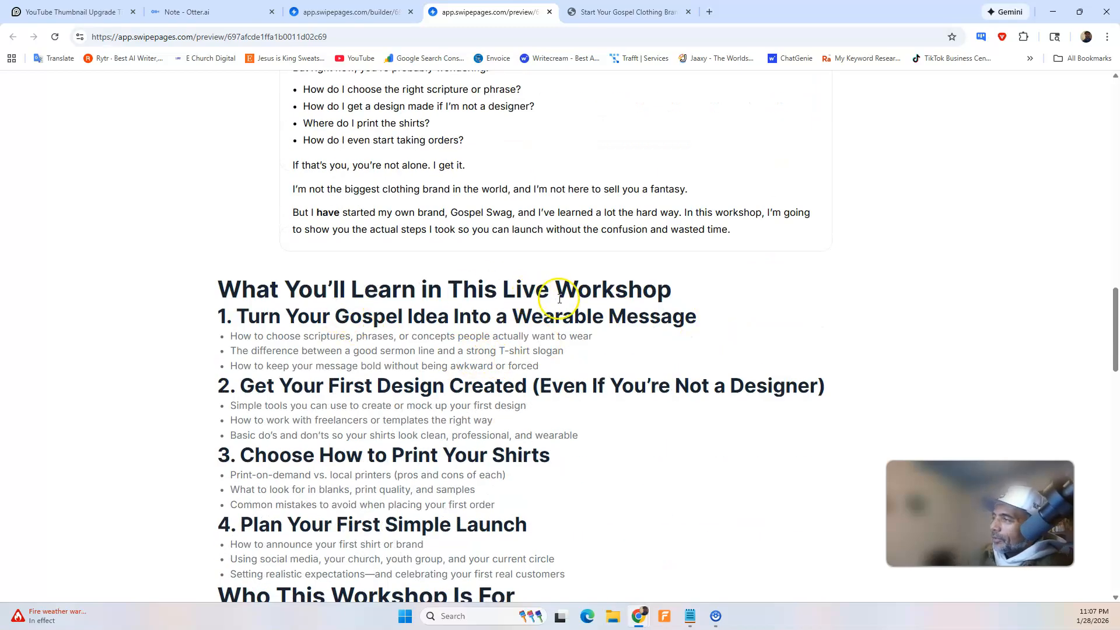
{"action": "scroll", "coordinate": [408, 295], "scroll_direction": "down", "scroll_amount": 1}
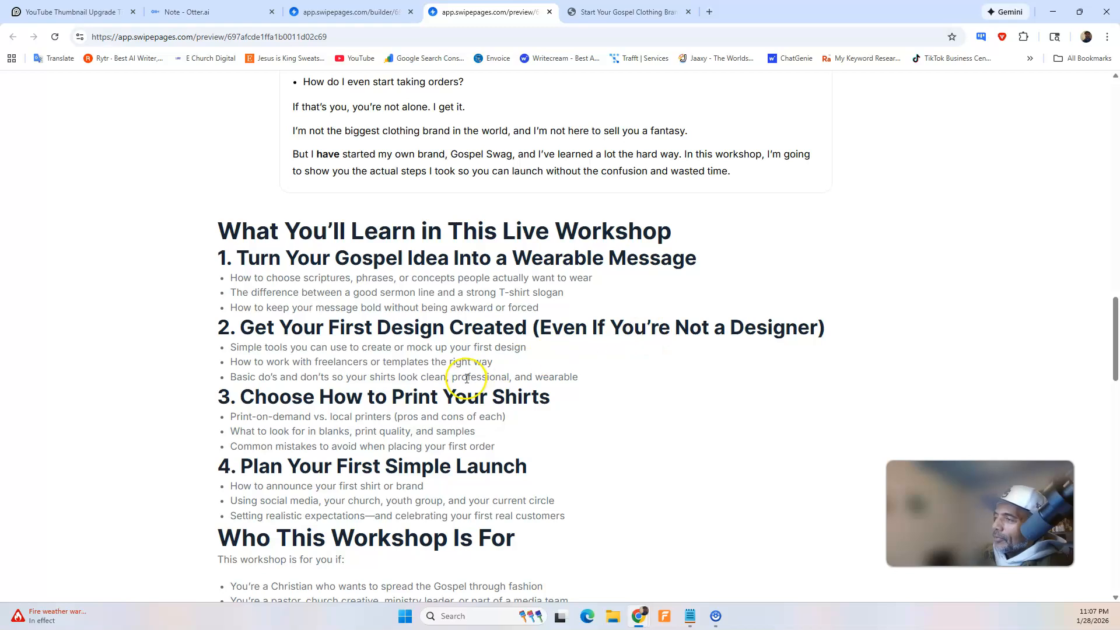
{"action": "scroll", "coordinate": [465, 368], "scroll_direction": "down", "scroll_amount": 2}
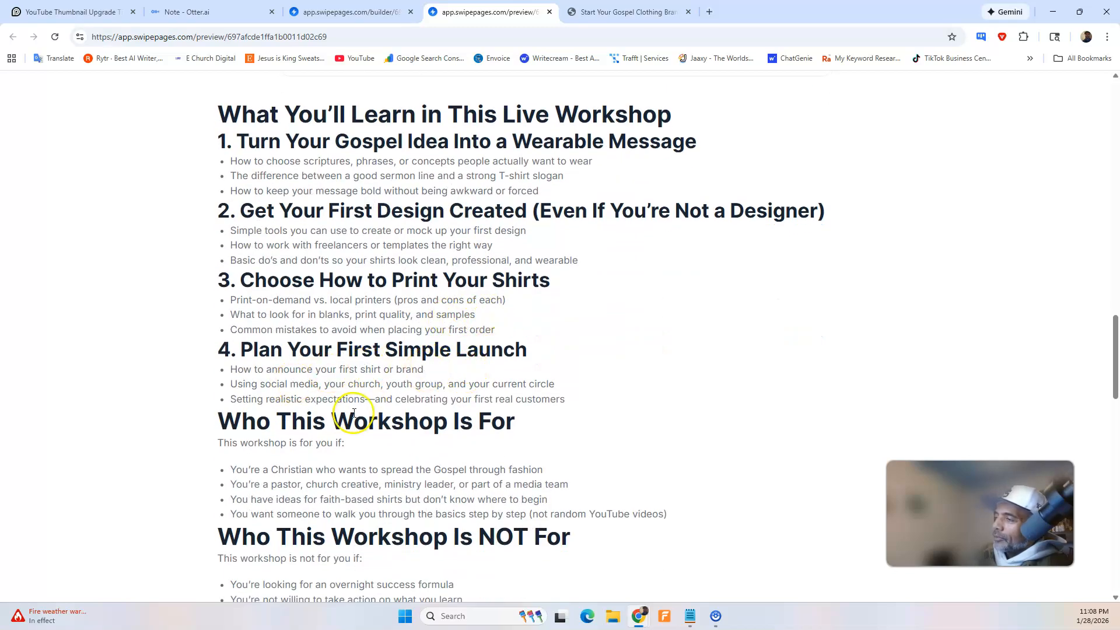
{"action": "scroll", "coordinate": [427, 420], "scroll_direction": "down", "scroll_amount": 3}
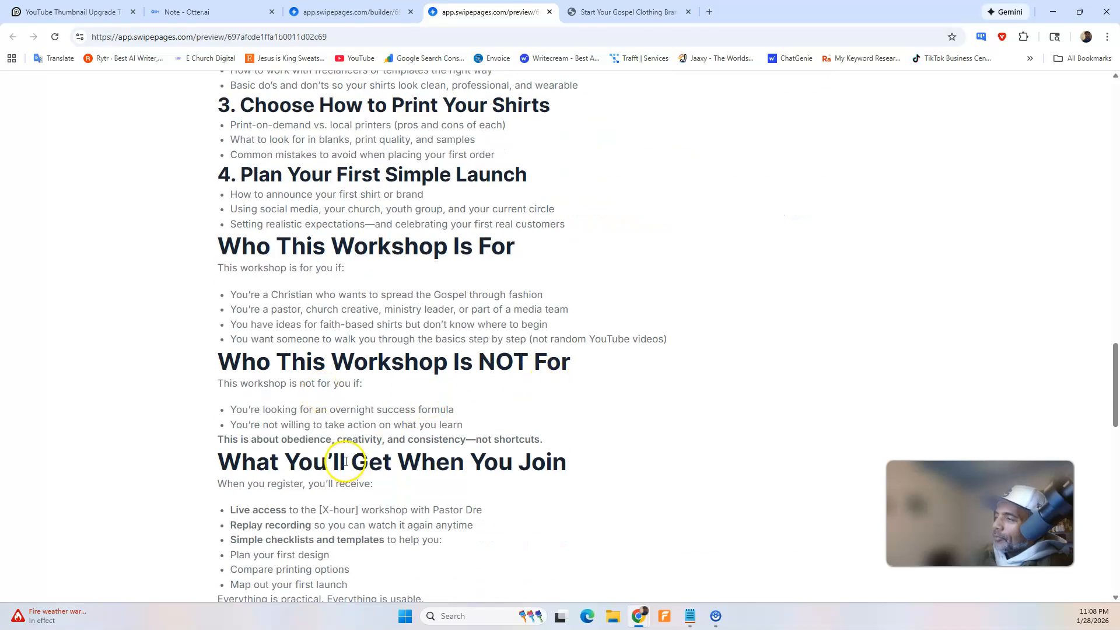
{"action": "scroll", "coordinate": [349, 458], "scroll_direction": "down", "scroll_amount": 6}
{"action": "scroll", "coordinate": [347, 458], "scroll_direction": "down", "scroll_amount": 4}
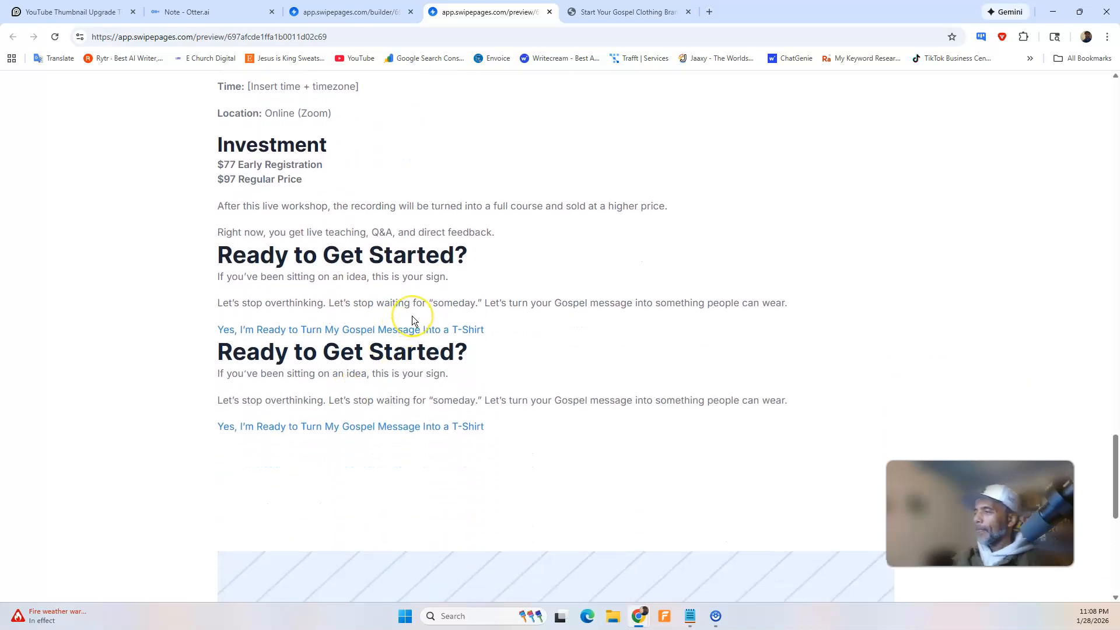
{"action": "scroll", "coordinate": [437, 240], "scroll_direction": "up", "scroll_amount": 3}
{"action": "scroll", "coordinate": [437, 241], "scroll_direction": "up", "scroll_amount": 2}
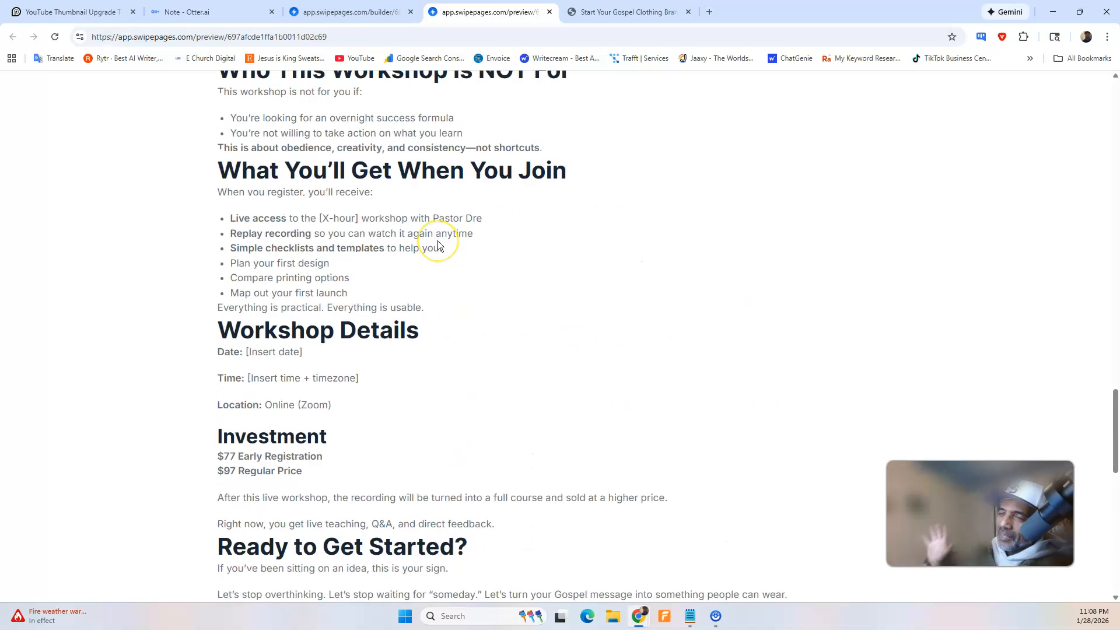
{"action": "scroll", "coordinate": [438, 240], "scroll_direction": "up", "scroll_amount": 14}
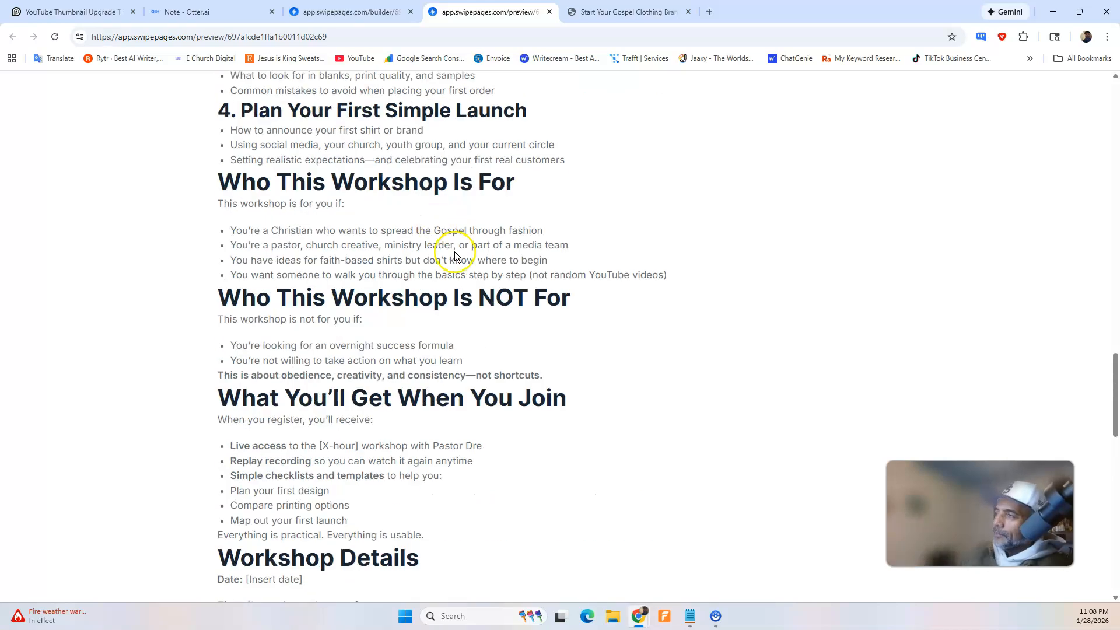
{"action": "scroll", "coordinate": [465, 295], "scroll_direction": "down", "scroll_amount": 3}
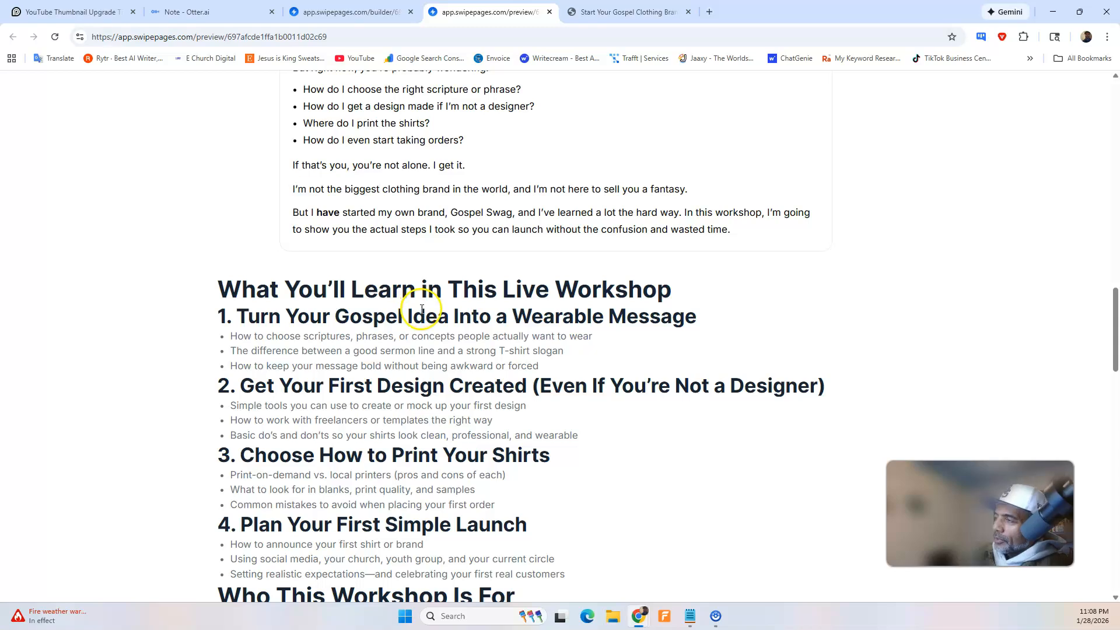
{"action": "scroll", "coordinate": [421, 310], "scroll_direction": "up", "scroll_amount": 5}
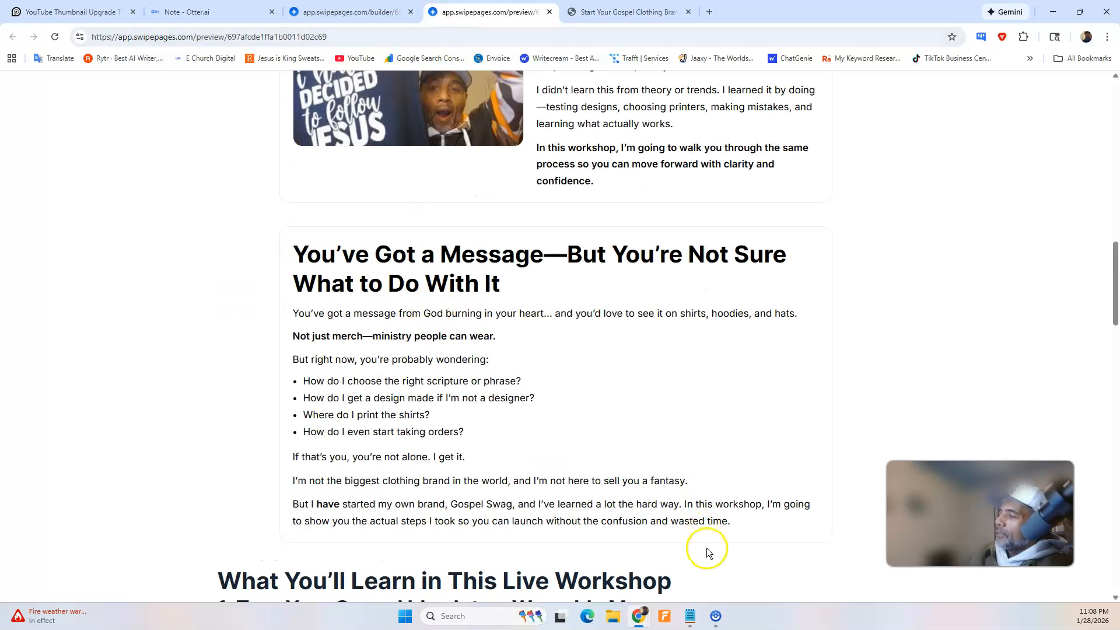
In ChatGPT, dictate a request to make the "What You'll Learn" header and subheaders the earlier gold and the other text true black.
{"action": "mouse_move", "coordinate": [645, 620]}
{"action": "left_click", "coordinate": [702, 566]}
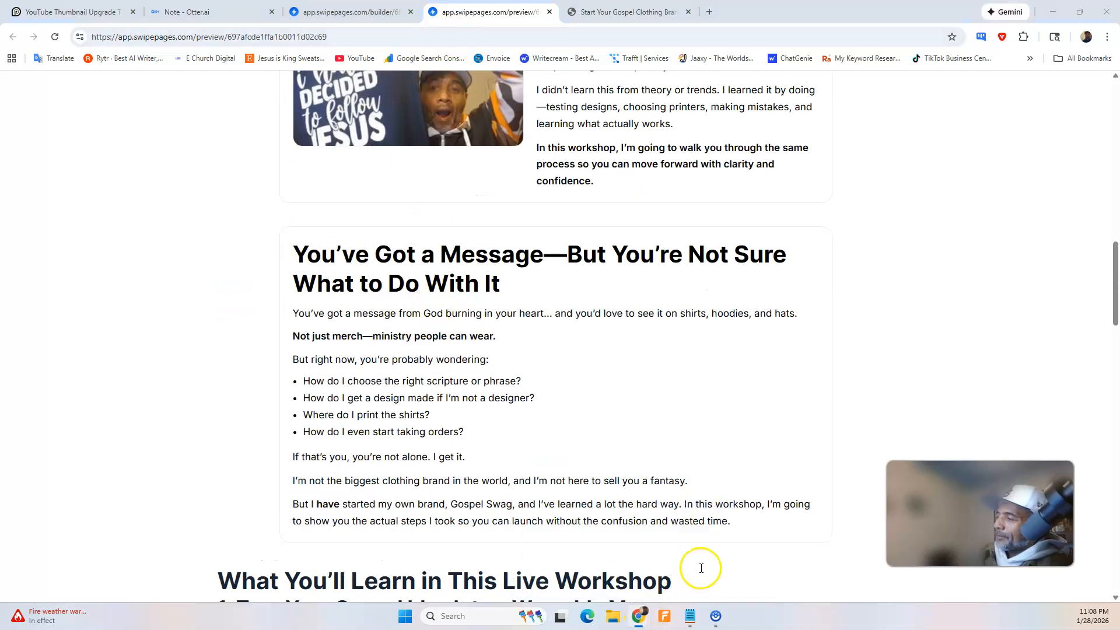
{"action": "left_click", "coordinate": [844, 563]}
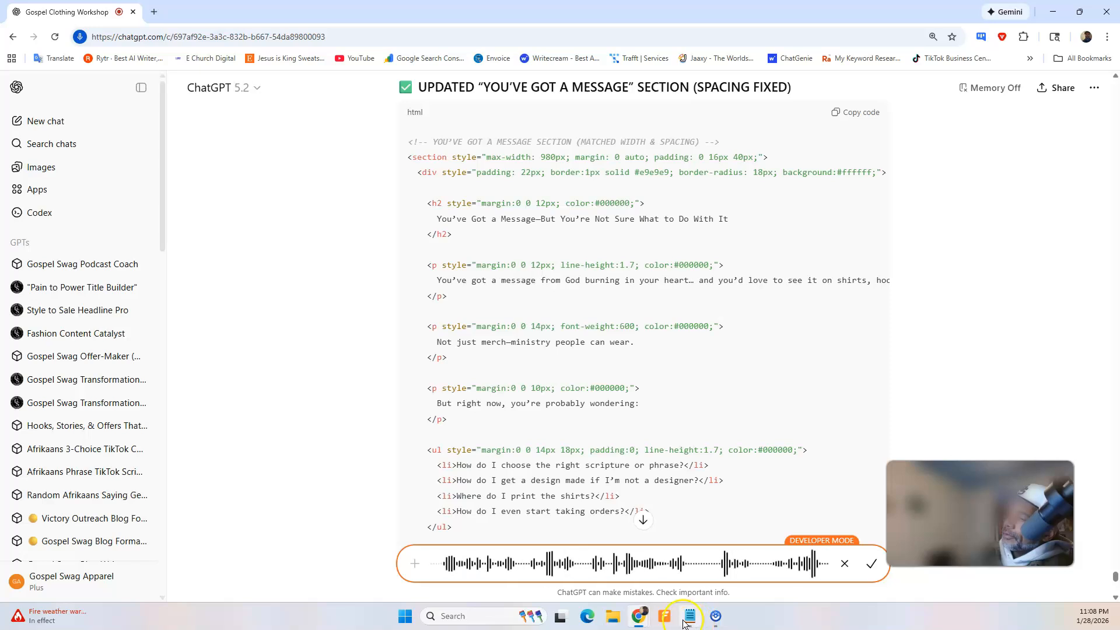
{"action": "mouse_move", "coordinate": [639, 616]}
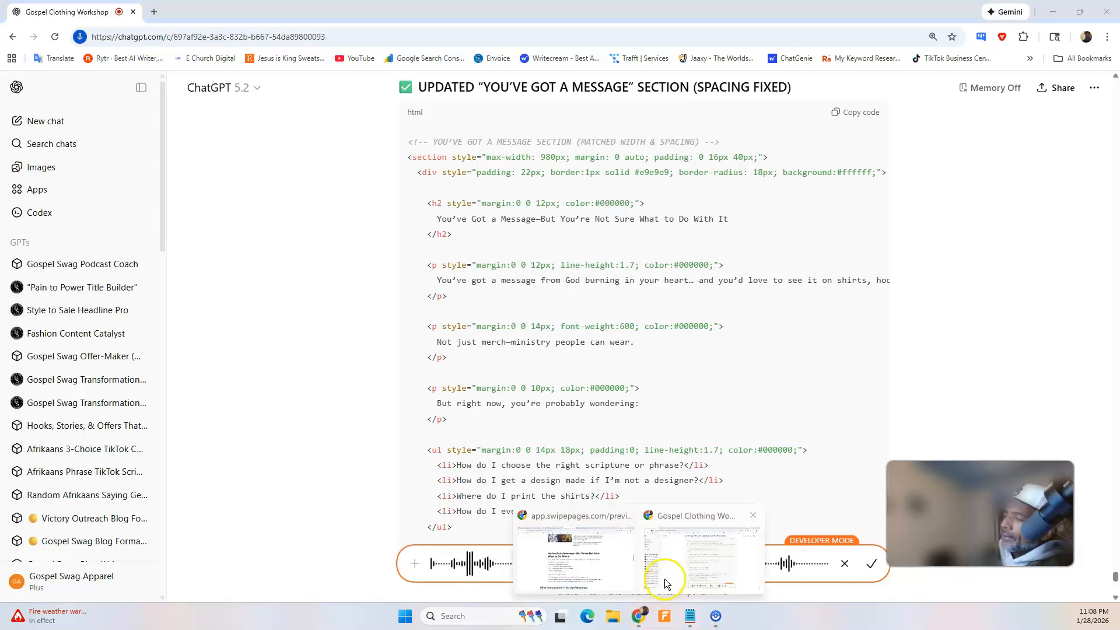
{"action": "left_click", "coordinate": [667, 566]}
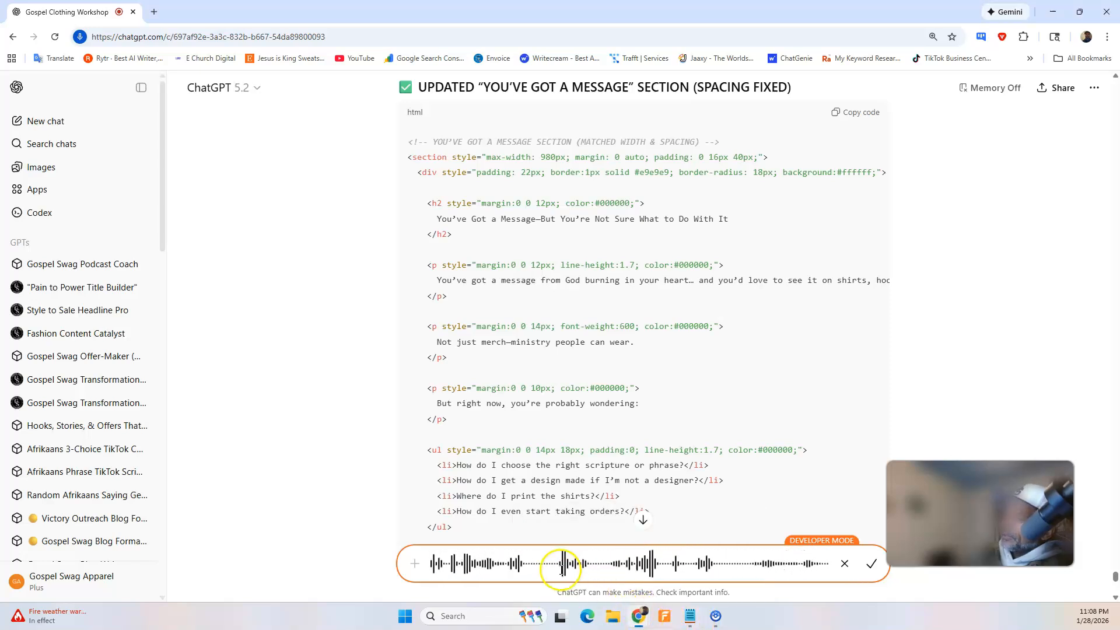
{"action": "mouse_move", "coordinate": [640, 618]}
{"action": "left_click", "coordinate": [600, 572]}
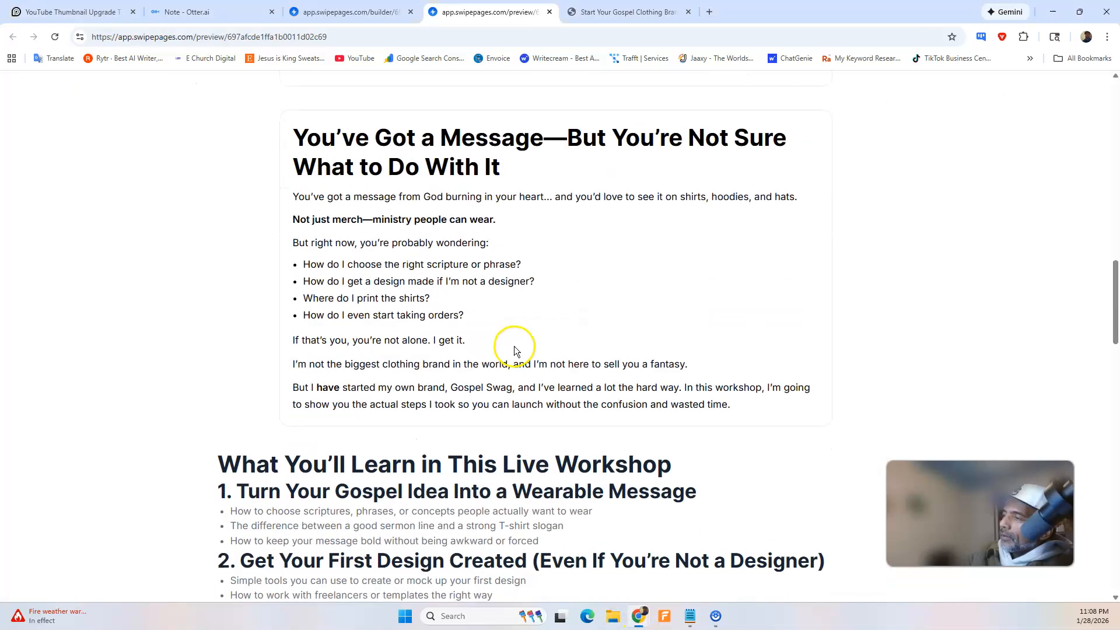
{"action": "scroll", "coordinate": [515, 350], "scroll_direction": "down", "scroll_amount": 3}
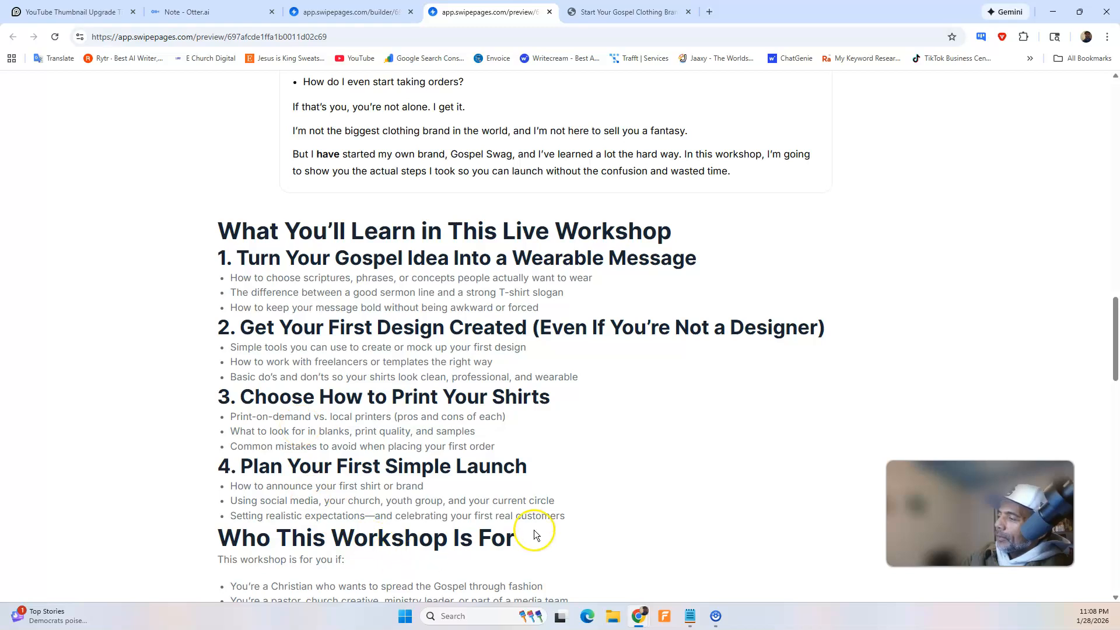
{"action": "mouse_move", "coordinate": [645, 610]}
{"action": "left_click", "coordinate": [670, 580]}
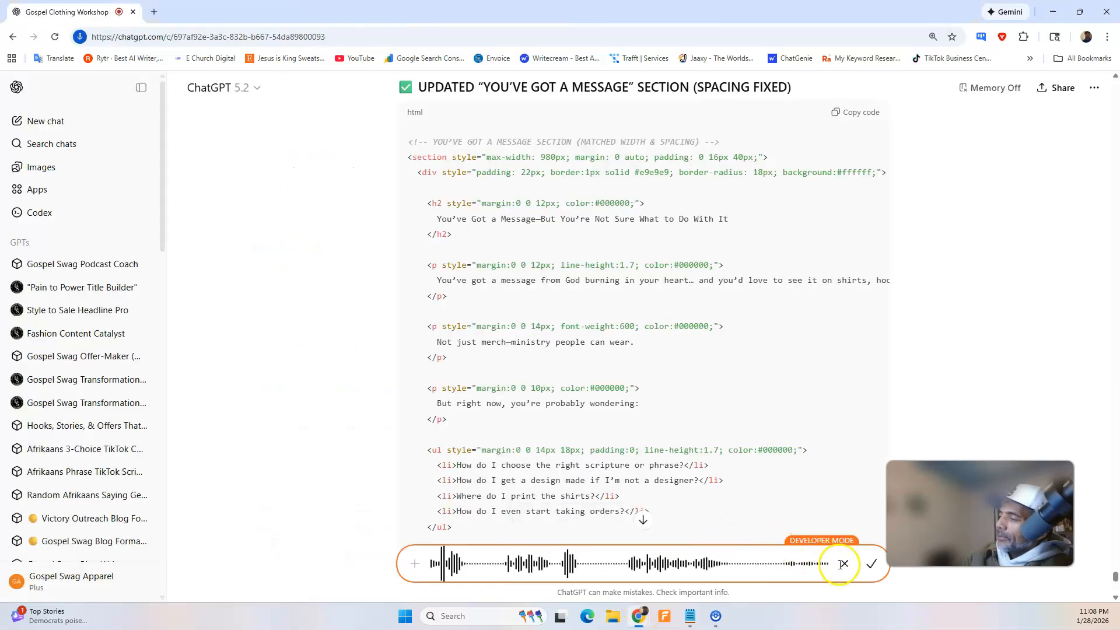
{"action": "left_click", "coordinate": [863, 565]}
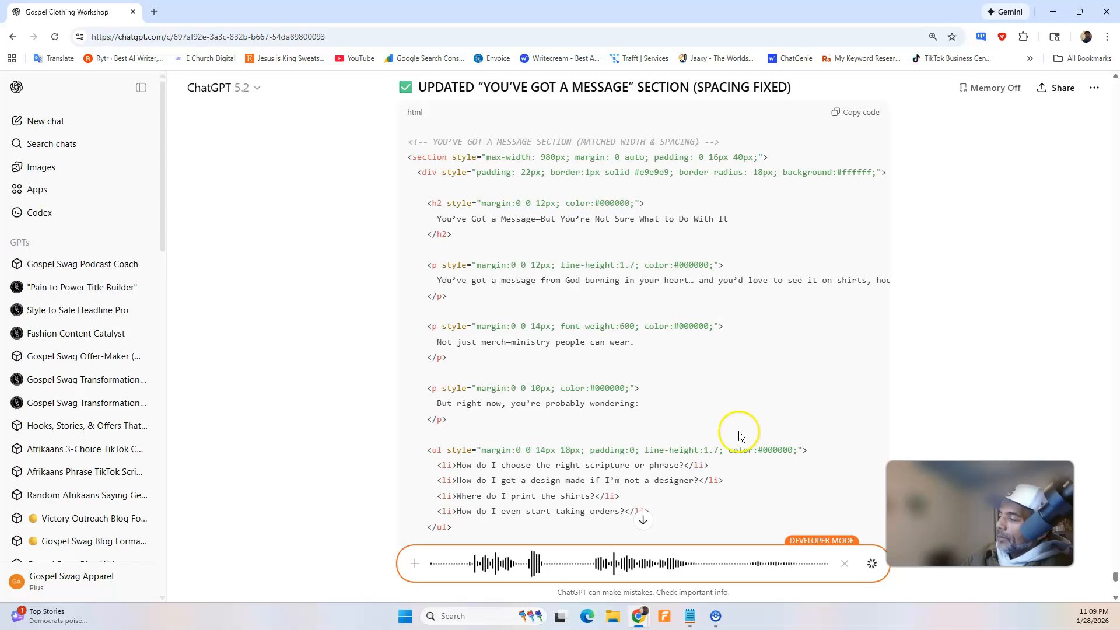
Remove the closing sentence "All right, so I'm gonna go back." from the dictated prompt and send it.
{"action": "scroll", "coordinate": [735, 435], "scroll_direction": "down", "scroll_amount": 4}
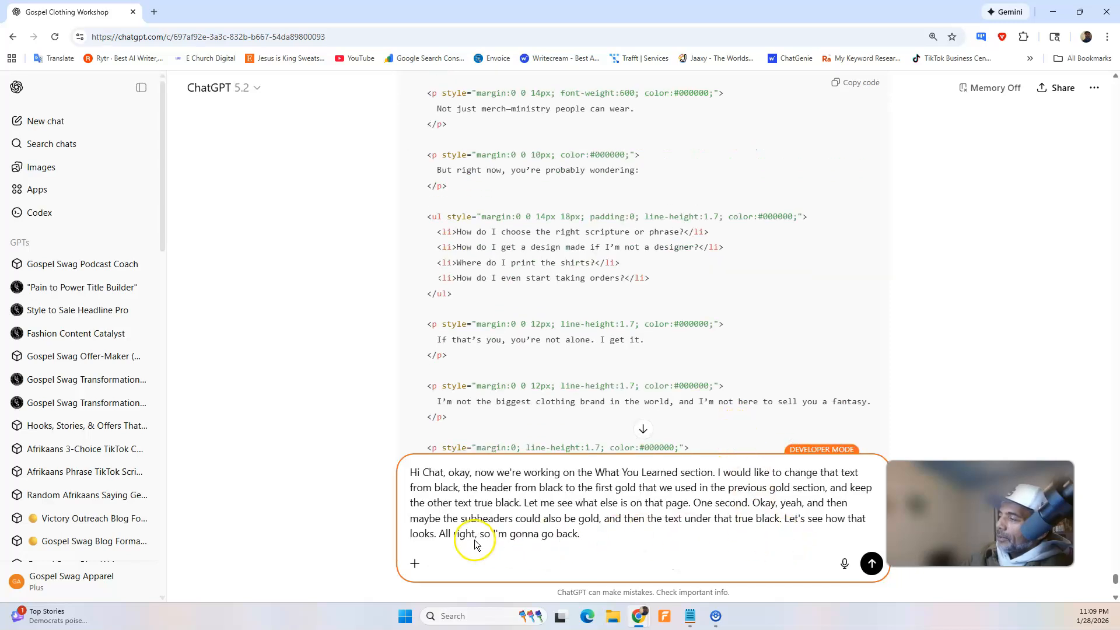
{"action": "left_click_drag", "start_coordinate": [439, 536], "coordinate": [607, 535]}
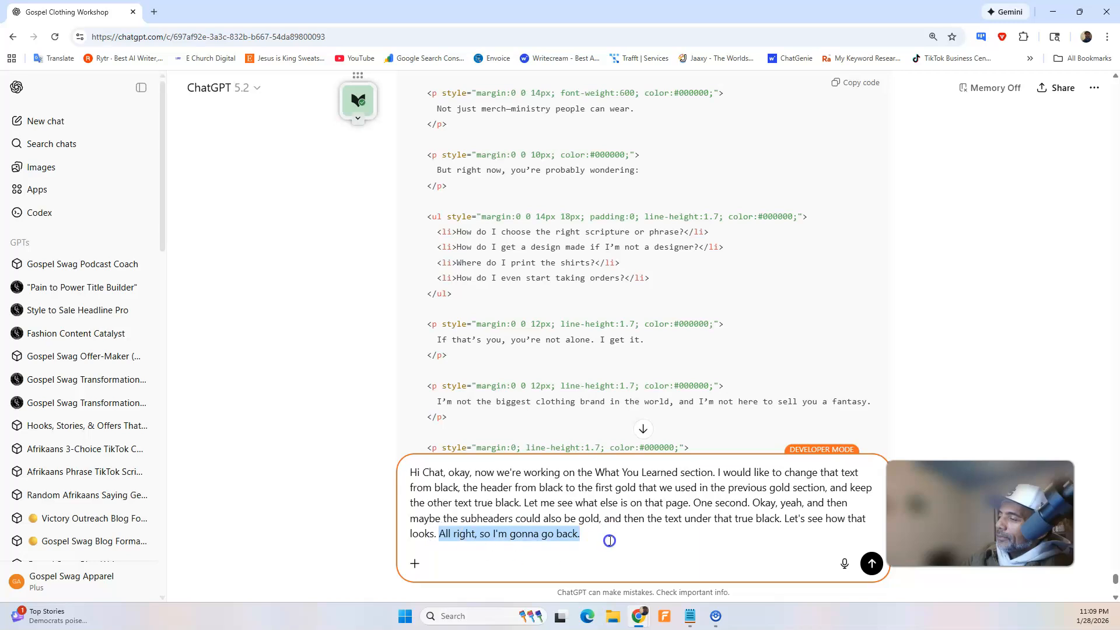
{"action": "key", "text": "BackSpace"}
{"action": "left_click", "coordinate": [688, 569]}
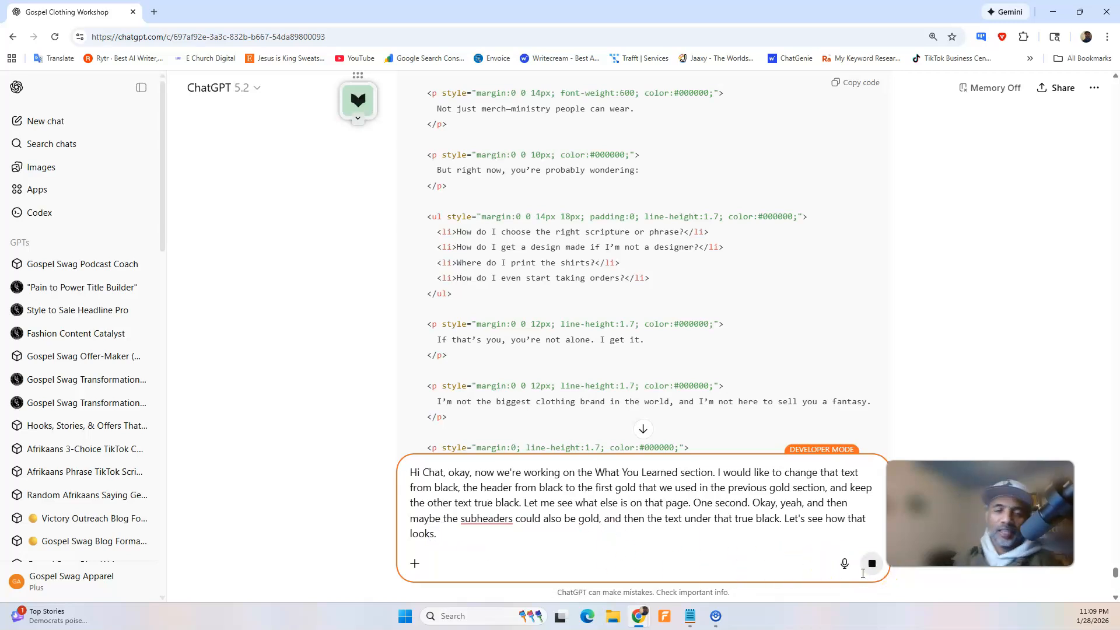
{"action": "key", "text": "Return"}
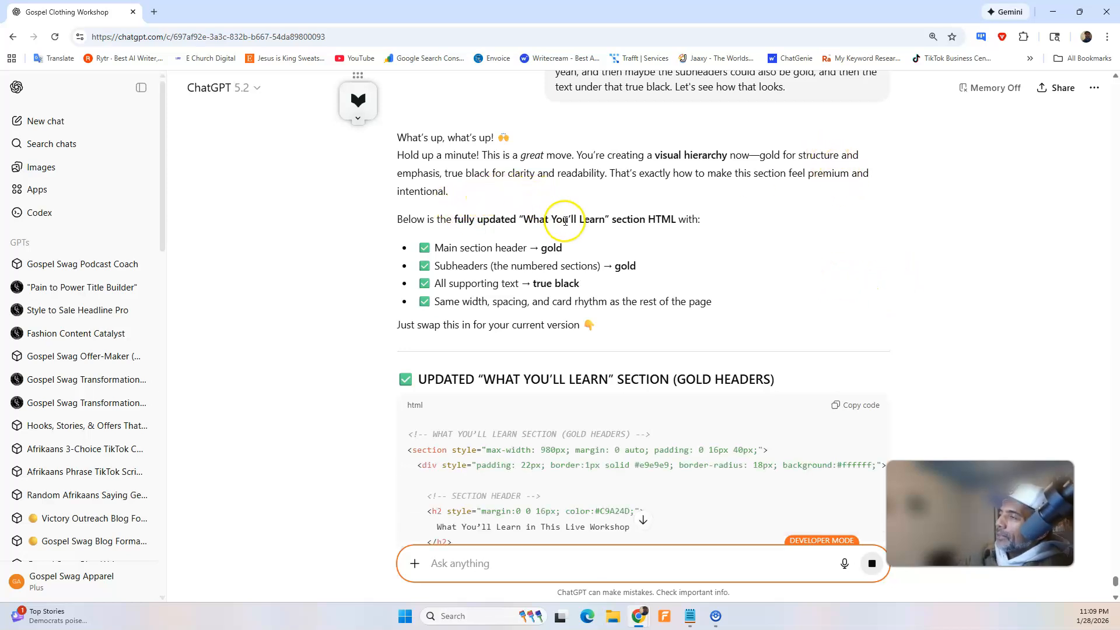
Look through ChatGPT's reply and copy the HTML of the updated "What You'll Learn" section with gold headers.
{"action": "scroll", "coordinate": [566, 220], "scroll_direction": "down", "scroll_amount": 1}
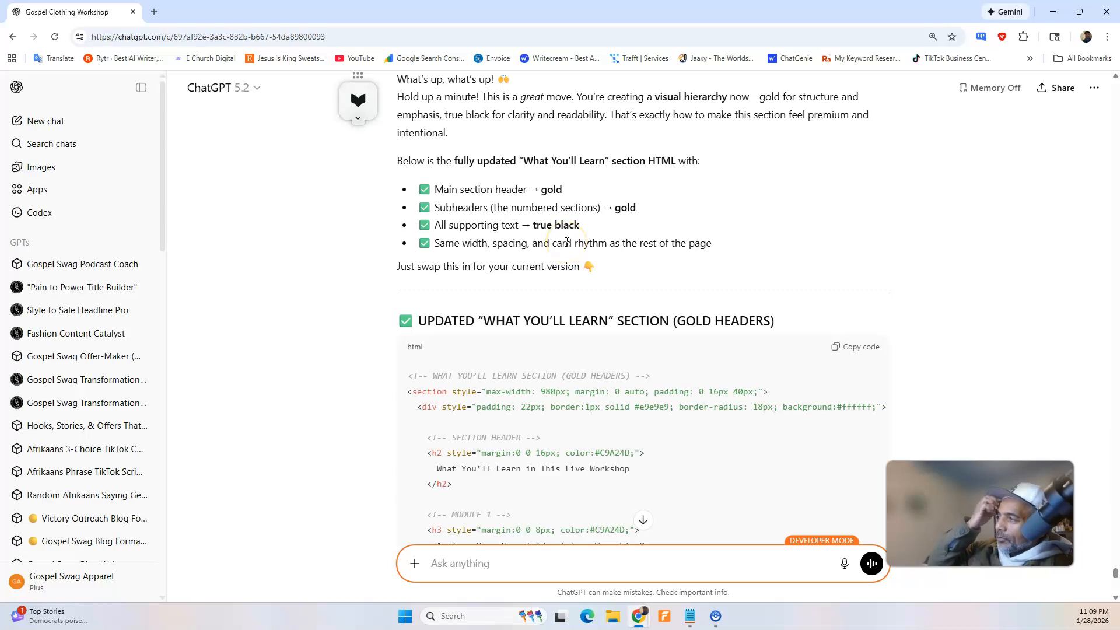
{"action": "scroll", "coordinate": [606, 245], "scroll_direction": "down", "scroll_amount": 15}
{"action": "scroll", "coordinate": [640, 236], "scroll_direction": "up", "scroll_amount": 12}
{"action": "left_click", "coordinate": [869, 186]}
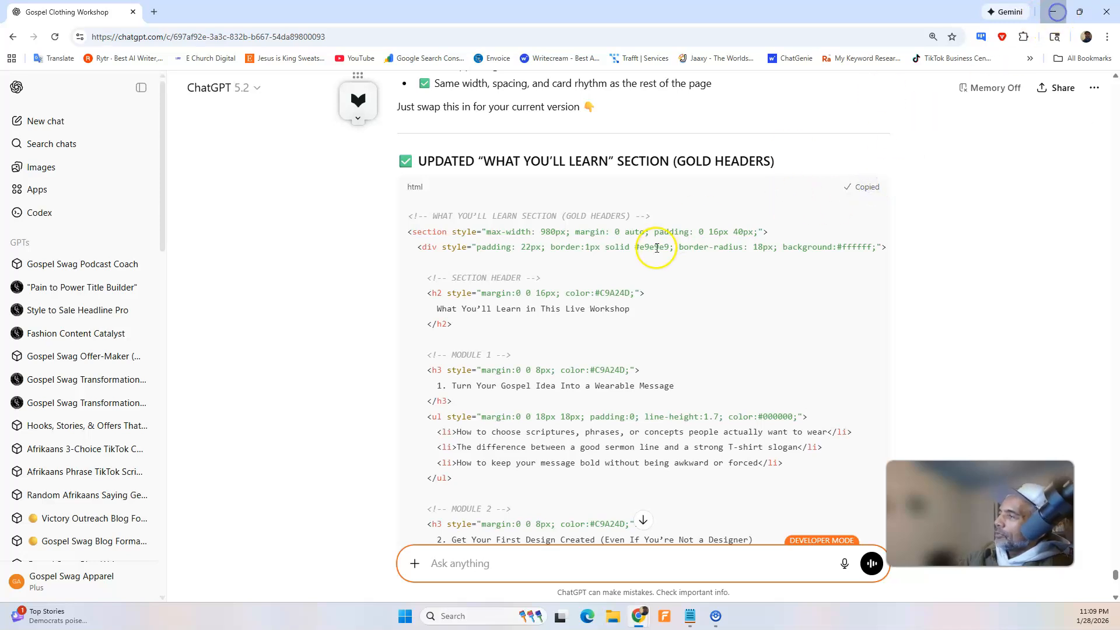
Switch to the Swipe Pages builder and find the HTML Code block holding the "What You'll Learn" section, comparing it with the page tabs.
{"action": "left_click", "coordinate": [338, 13]}
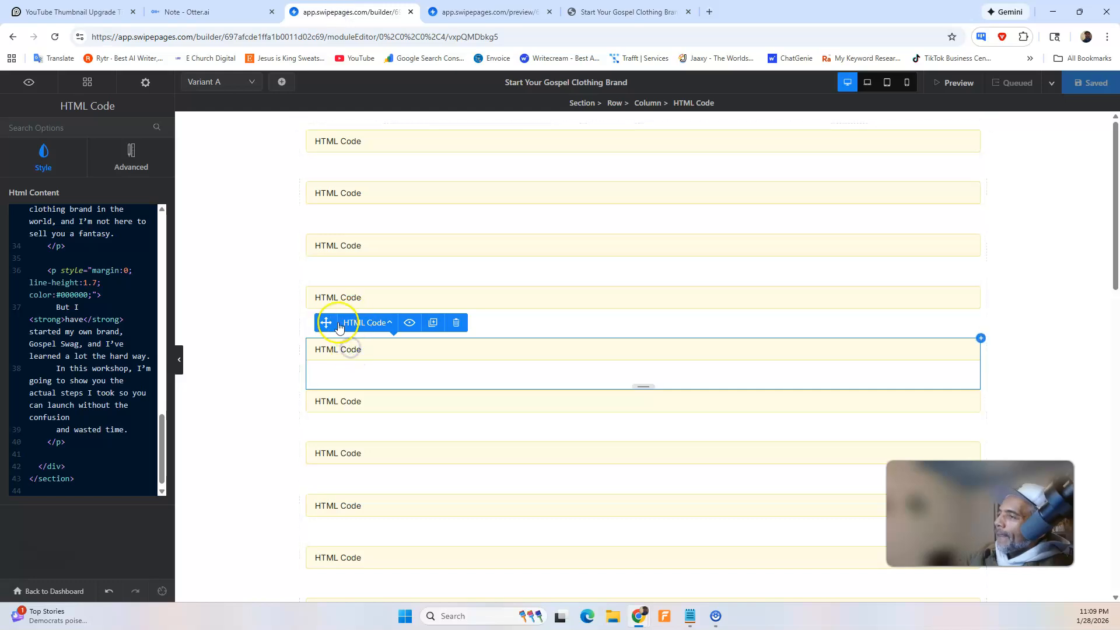
{"action": "scroll", "coordinate": [32, 335], "scroll_direction": "up", "scroll_amount": 6}
{"action": "scroll", "coordinate": [32, 335], "scroll_direction": "up", "scroll_amount": 3}
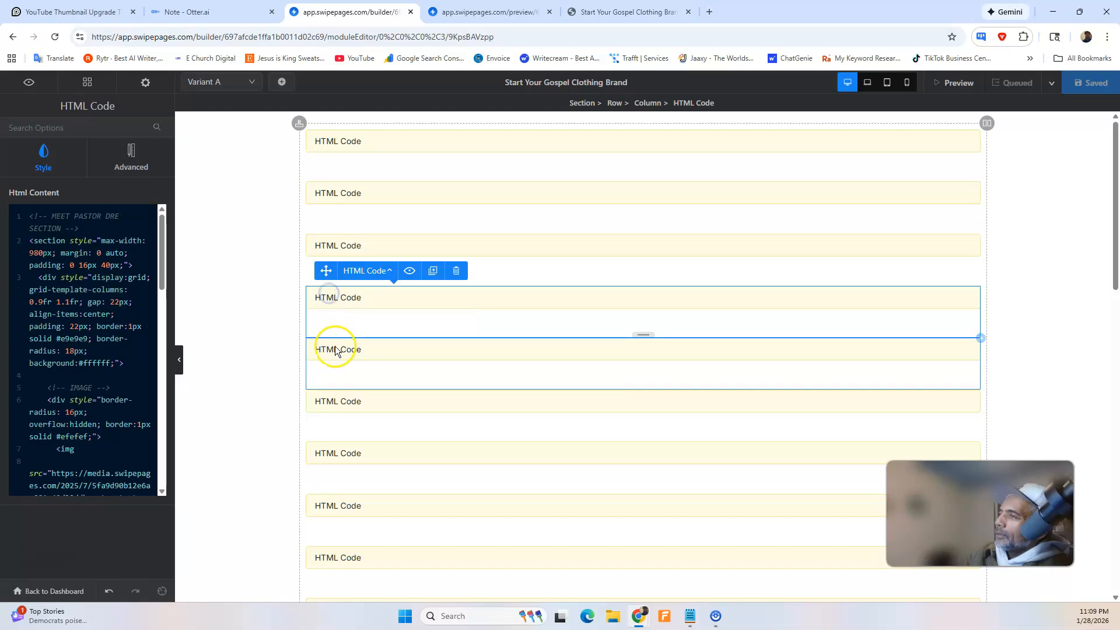
{"action": "left_click", "coordinate": [365, 406]}
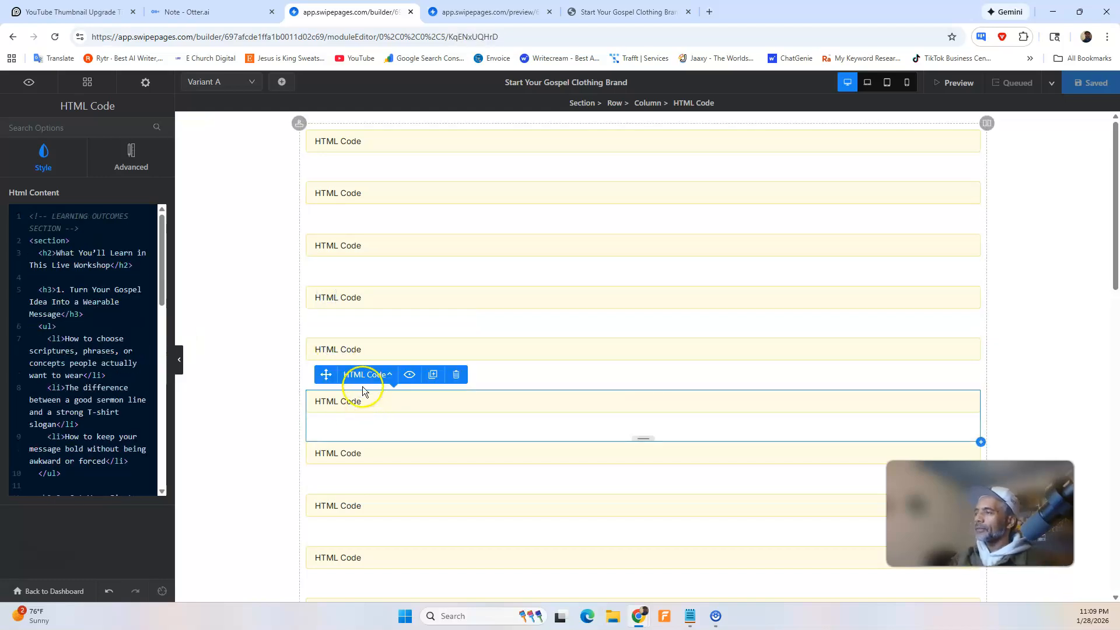
{"action": "left_click", "coordinate": [358, 350]}
{"action": "left_click", "coordinate": [475, 13]}
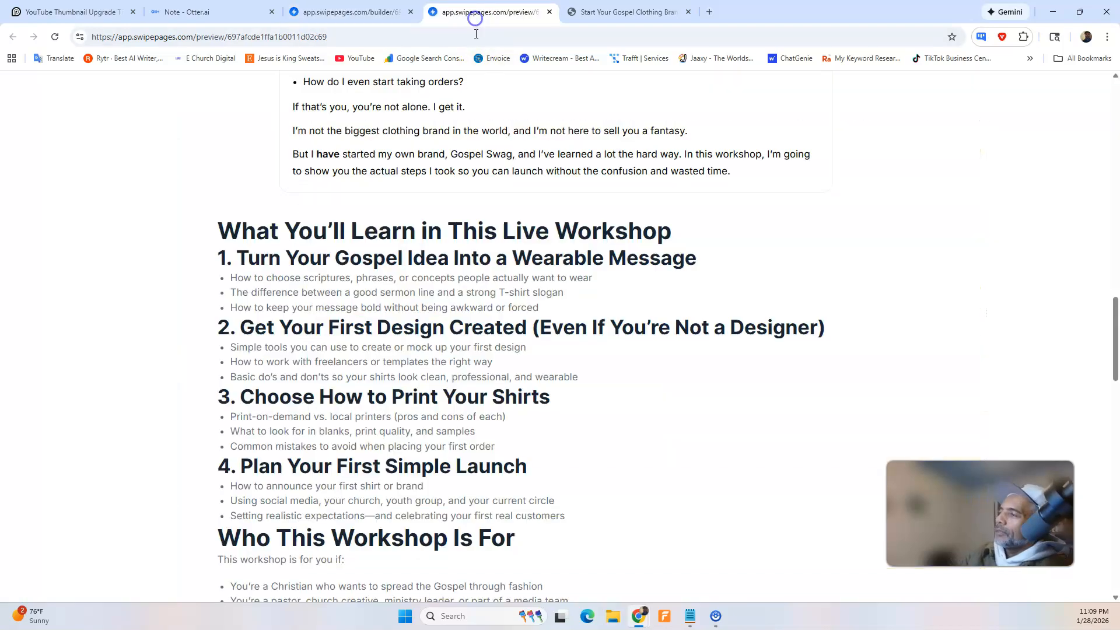
{"action": "left_click", "coordinate": [627, 11]}
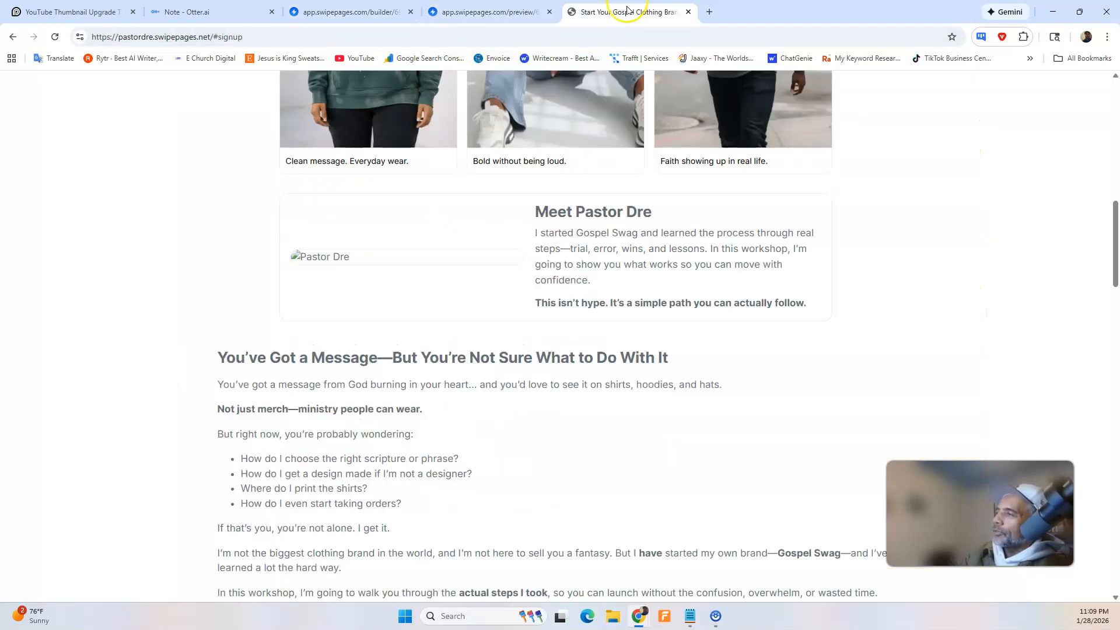
{"action": "left_click", "coordinate": [350, 11]}
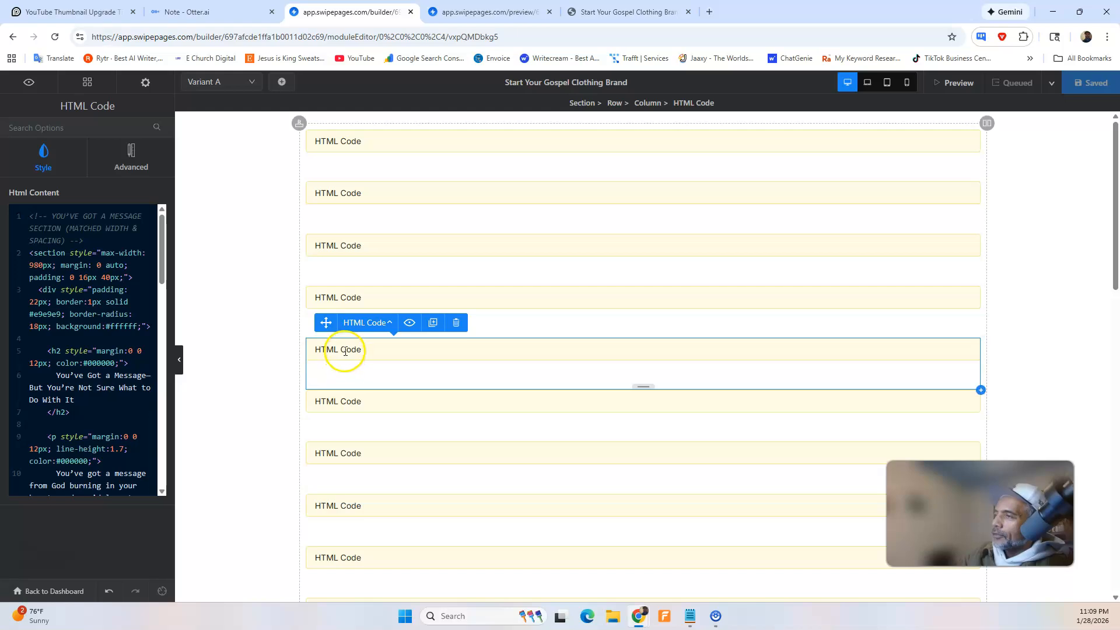
Replace the sixth HTML Code block's content with the copied "What You'll Learn" code and save the page.
{"action": "left_click", "coordinate": [376, 403]}
{"action": "scroll", "coordinate": [163, 353], "scroll_direction": "down", "scroll_amount": 4}
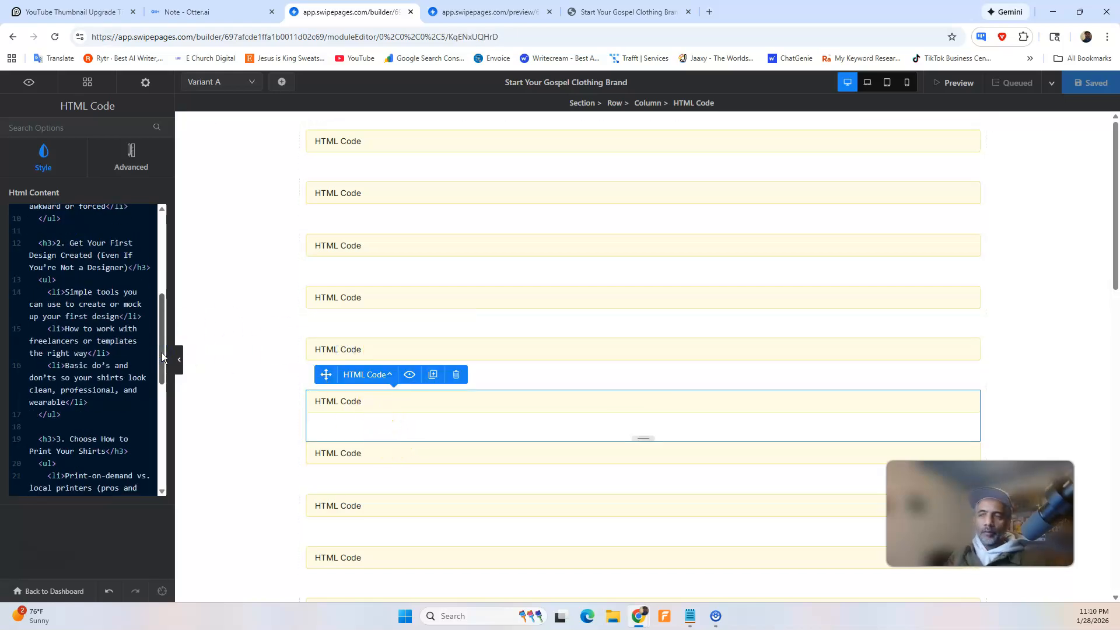
{"action": "key", "text": "ctrl+a"}
{"action": "left_click", "coordinate": [89, 351]}
{"action": "key", "text": "ctrl+a"}
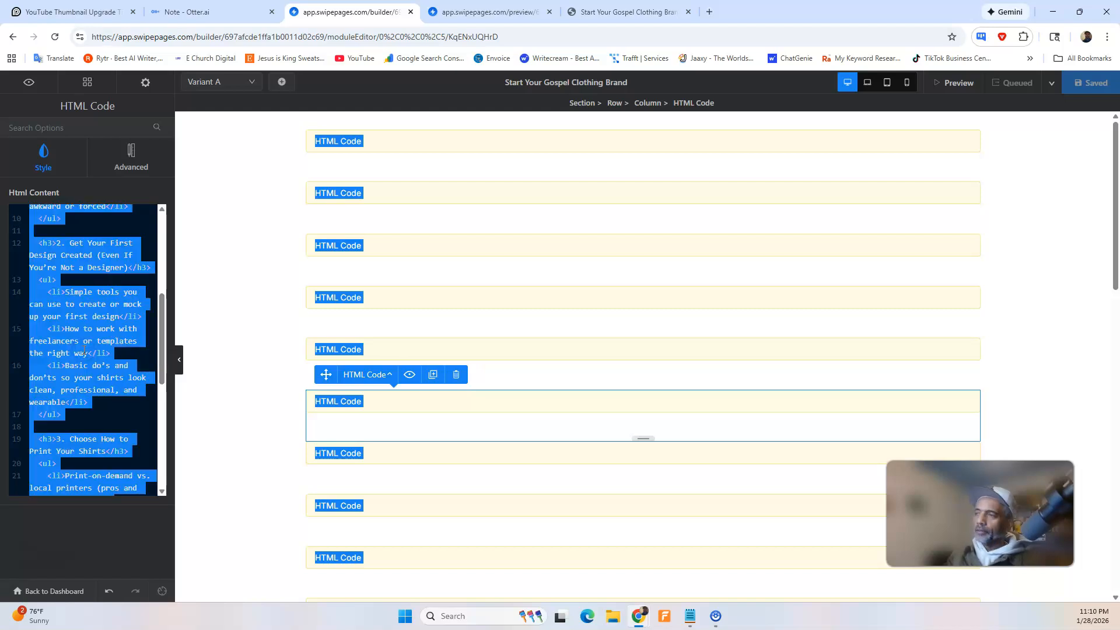
{"action": "key", "text": "BackSpace"}
{"action": "key", "text": "ctrl+v"}
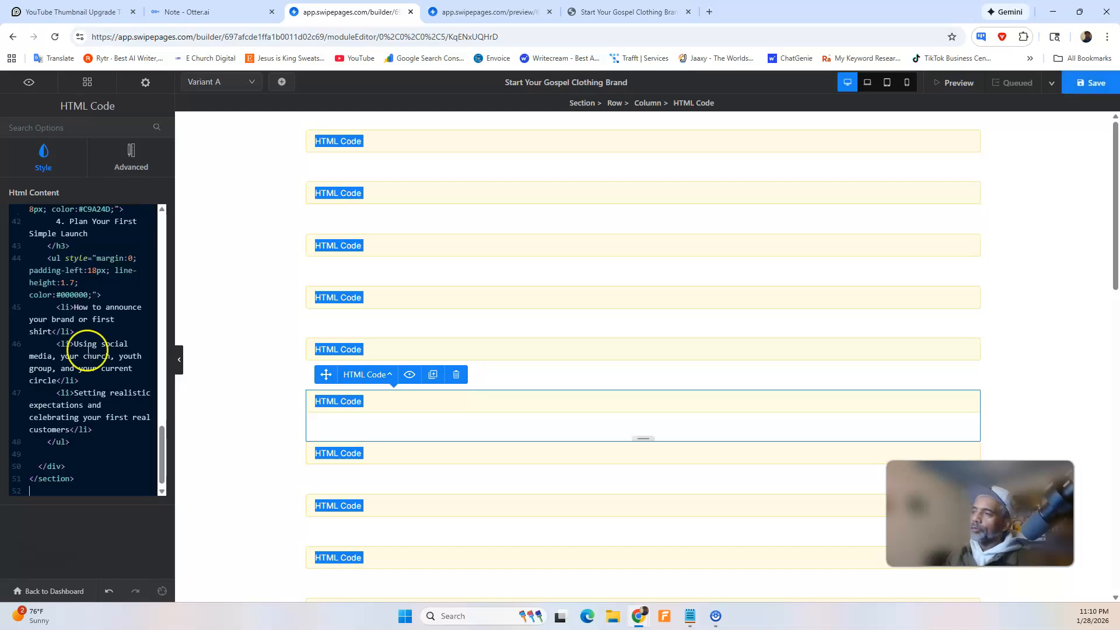
{"action": "left_click", "coordinate": [1090, 82]}
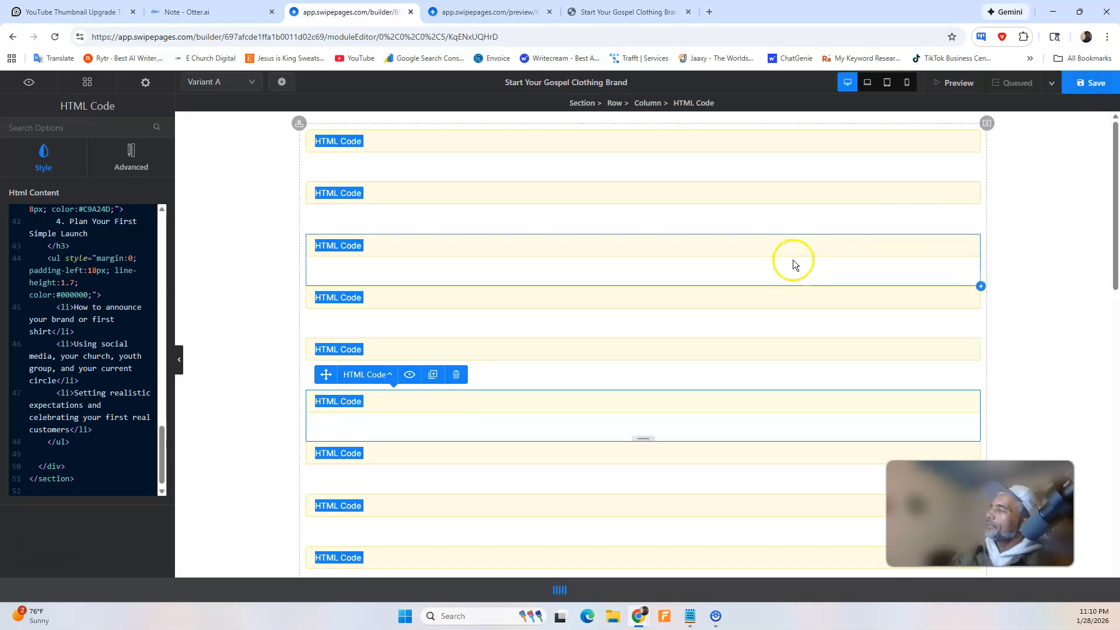
View the published page, close the older page tabs, and check whether its sections reflect the saved changes.
{"action": "left_click", "coordinate": [1052, 82]}
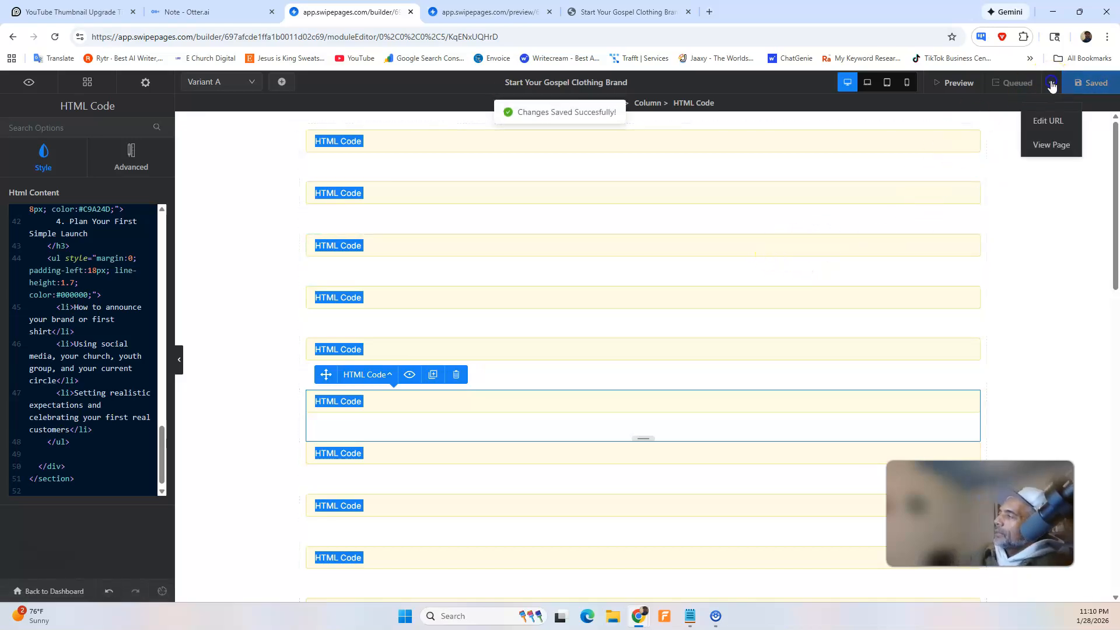
{"action": "left_click", "coordinate": [1048, 146]}
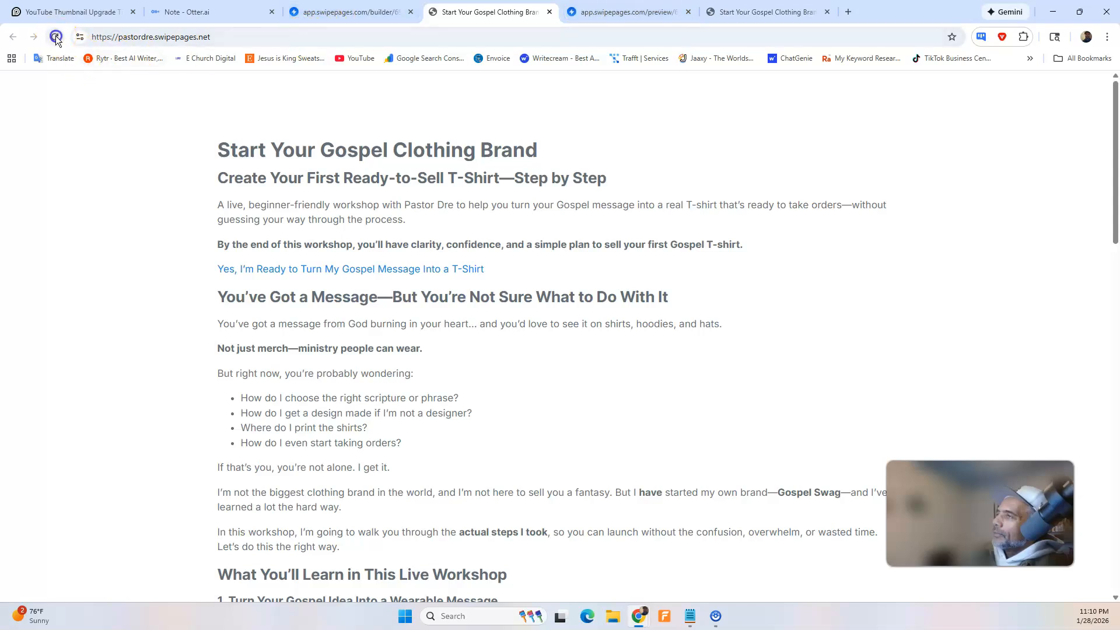
{"action": "left_click", "coordinate": [690, 11]}
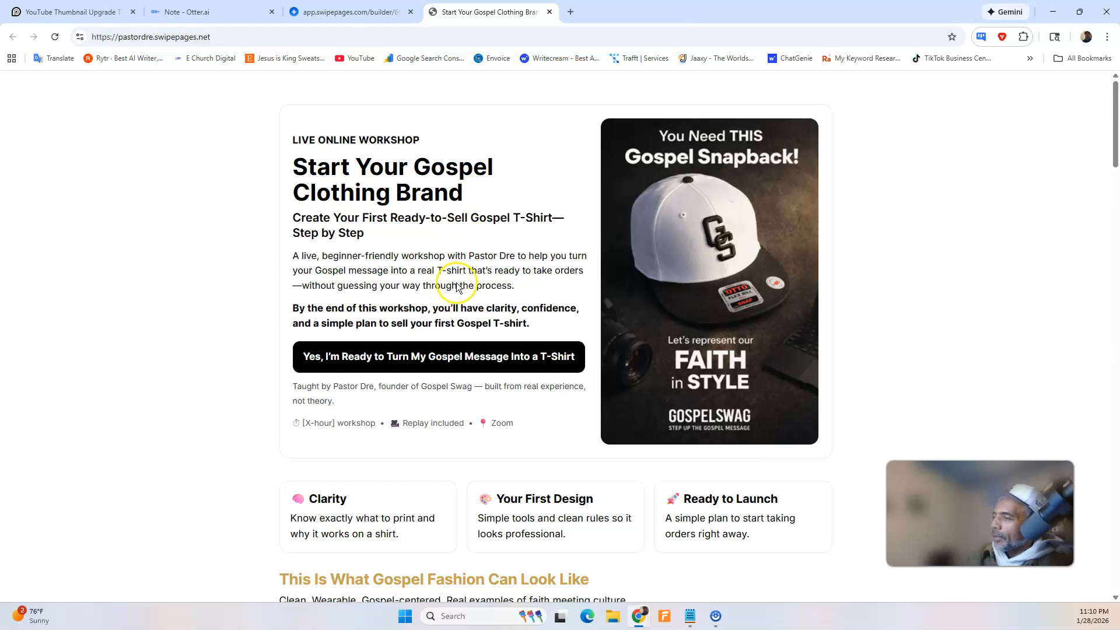
{"action": "scroll", "coordinate": [458, 283], "scroll_direction": "down", "scroll_amount": 3}
{"action": "scroll", "coordinate": [457, 283], "scroll_direction": "down", "scroll_amount": 6}
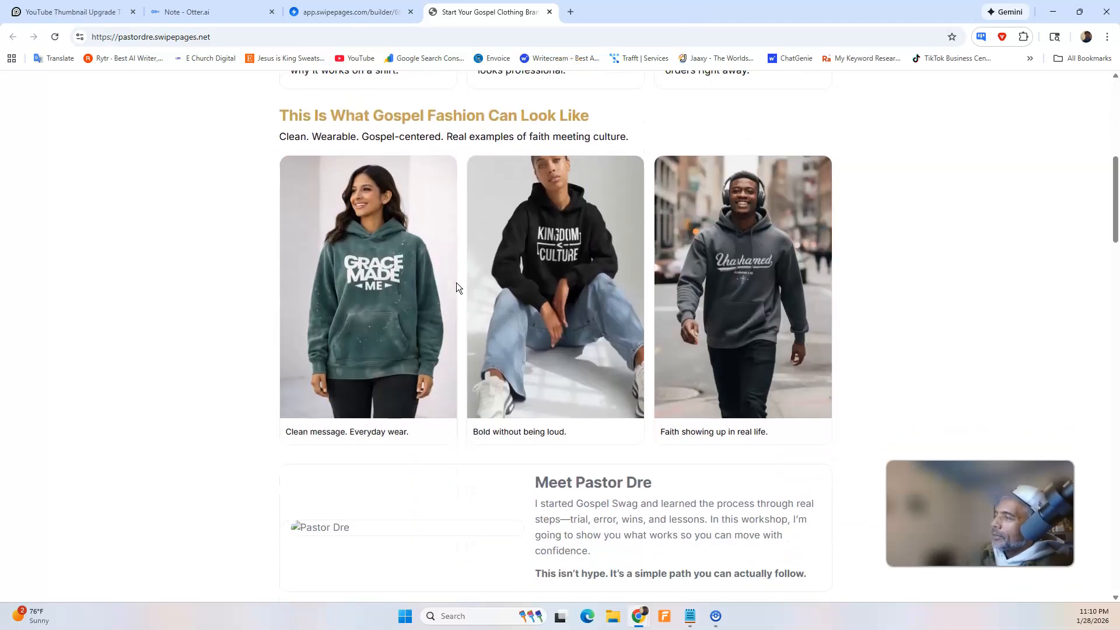
{"action": "scroll", "coordinate": [418, 286], "scroll_direction": "down", "scroll_amount": 2}
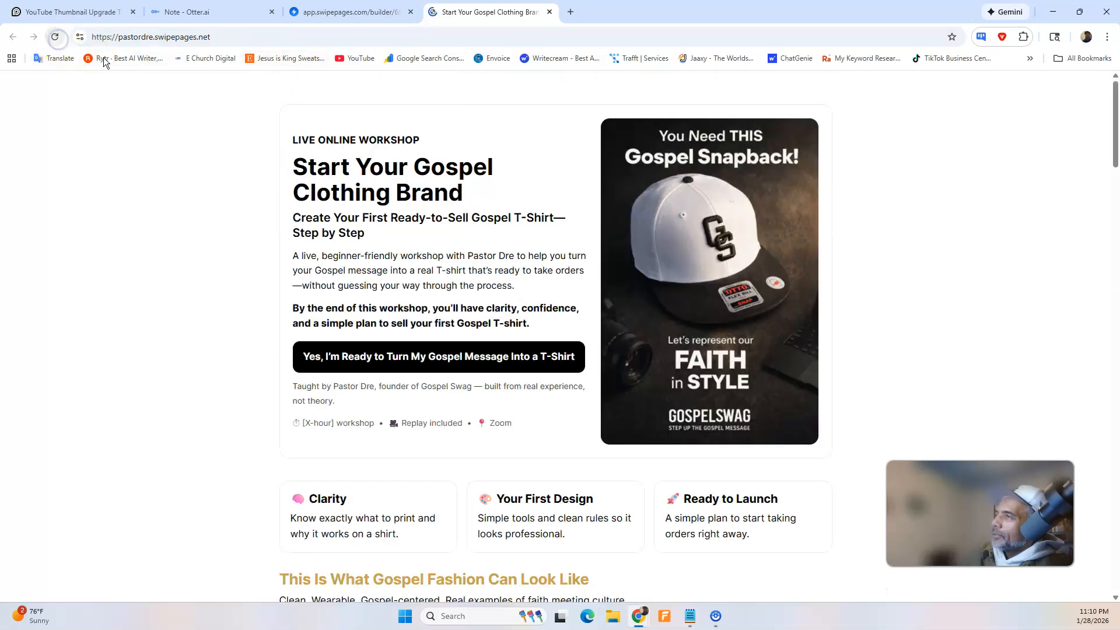
{"action": "scroll", "coordinate": [401, 250], "scroll_direction": "down", "scroll_amount": 2}
{"action": "scroll", "coordinate": [406, 250], "scroll_direction": "down", "scroll_amount": 7}
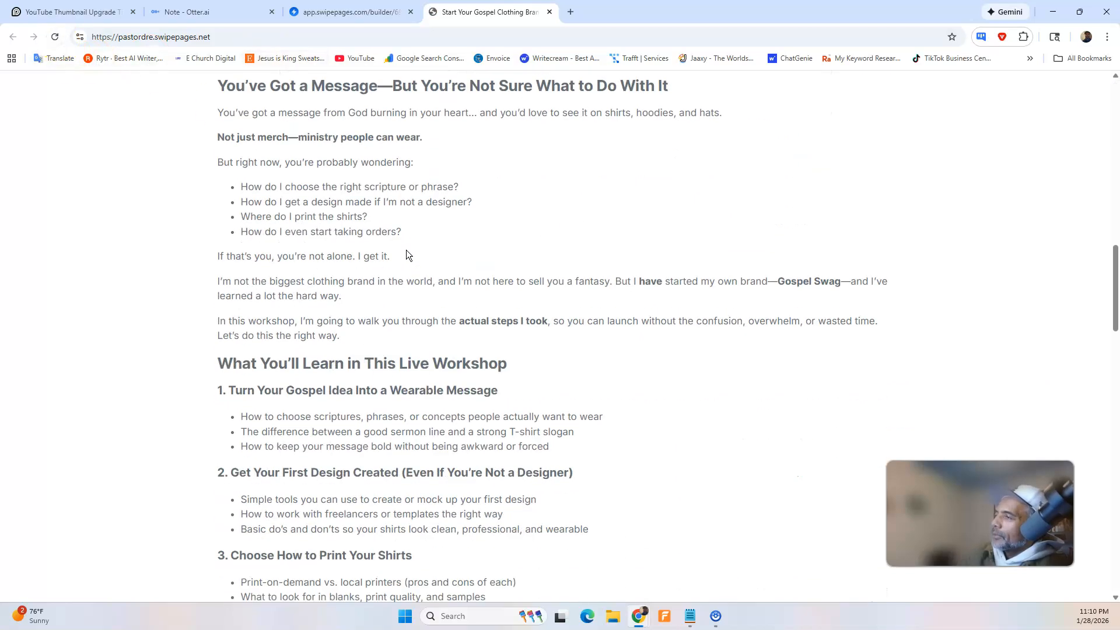
{"action": "scroll", "coordinate": [406, 250], "scroll_direction": "up", "scroll_amount": 3}
{"action": "left_click", "coordinate": [373, 10]}
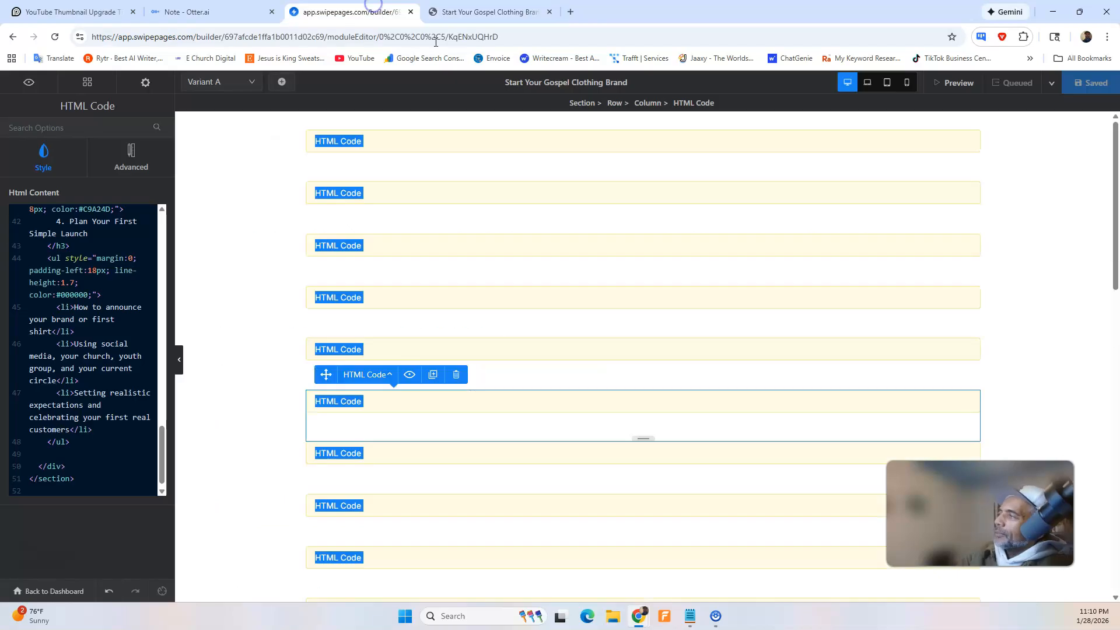
Open a fresh page preview from the builder and check the "What You'll Learn" section's colours, width and spacing against the sections above.
{"action": "left_click", "coordinate": [970, 85]}
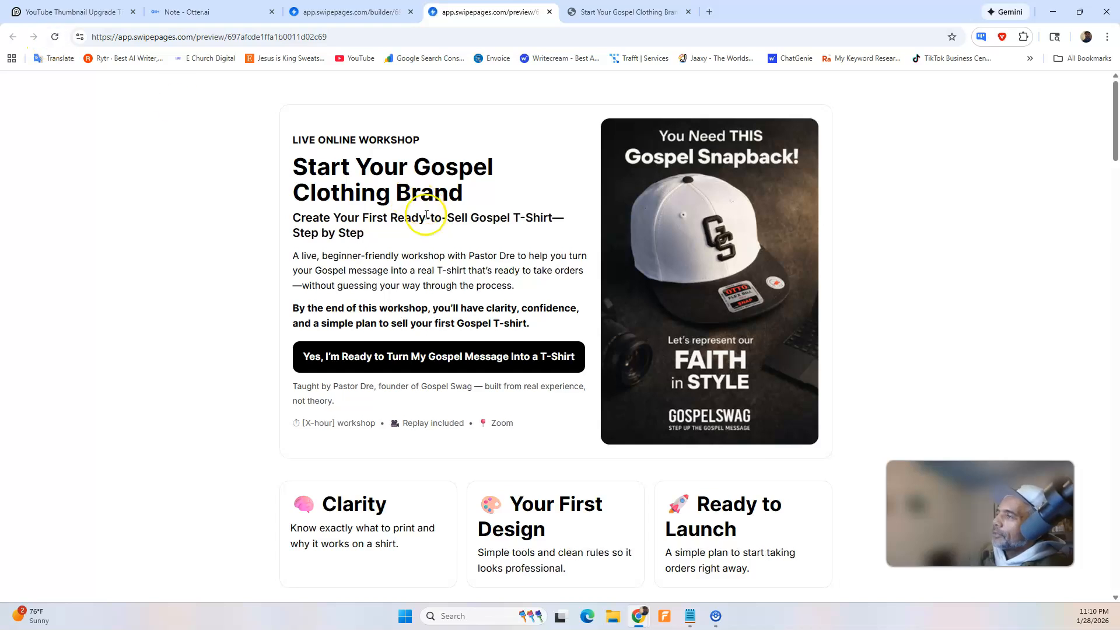
{"action": "scroll", "coordinate": [435, 239], "scroll_direction": "down", "scroll_amount": 4}
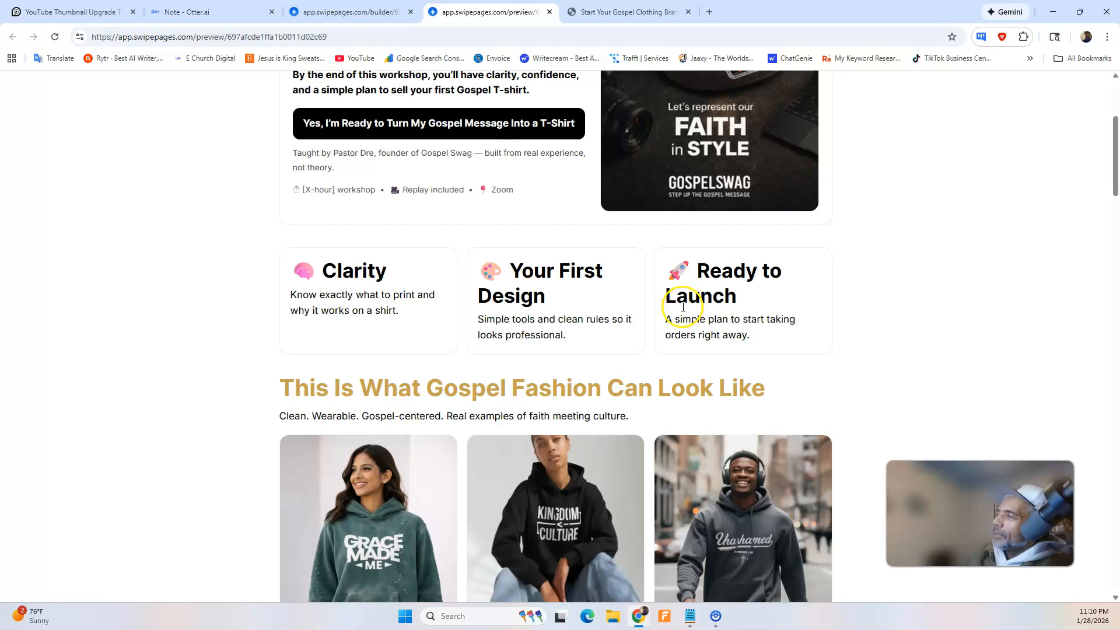
{"action": "scroll", "coordinate": [683, 307], "scroll_direction": "down", "scroll_amount": 2}
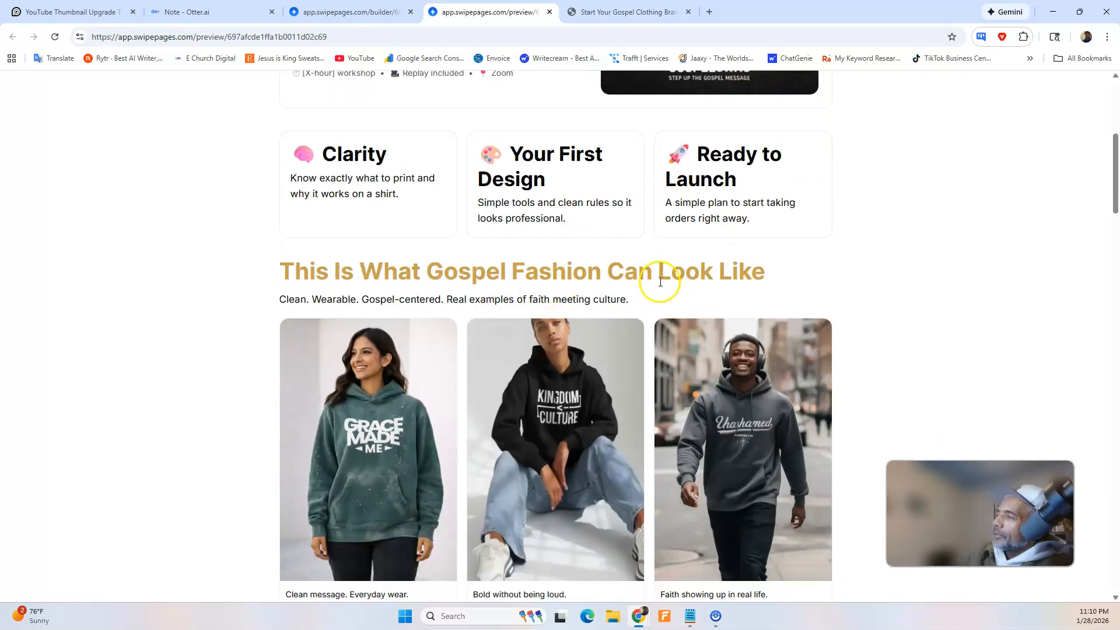
{"action": "scroll", "coordinate": [660, 282], "scroll_direction": "down", "scroll_amount": 8}
{"action": "scroll", "coordinate": [596, 384], "scroll_direction": "down", "scroll_amount": 5}
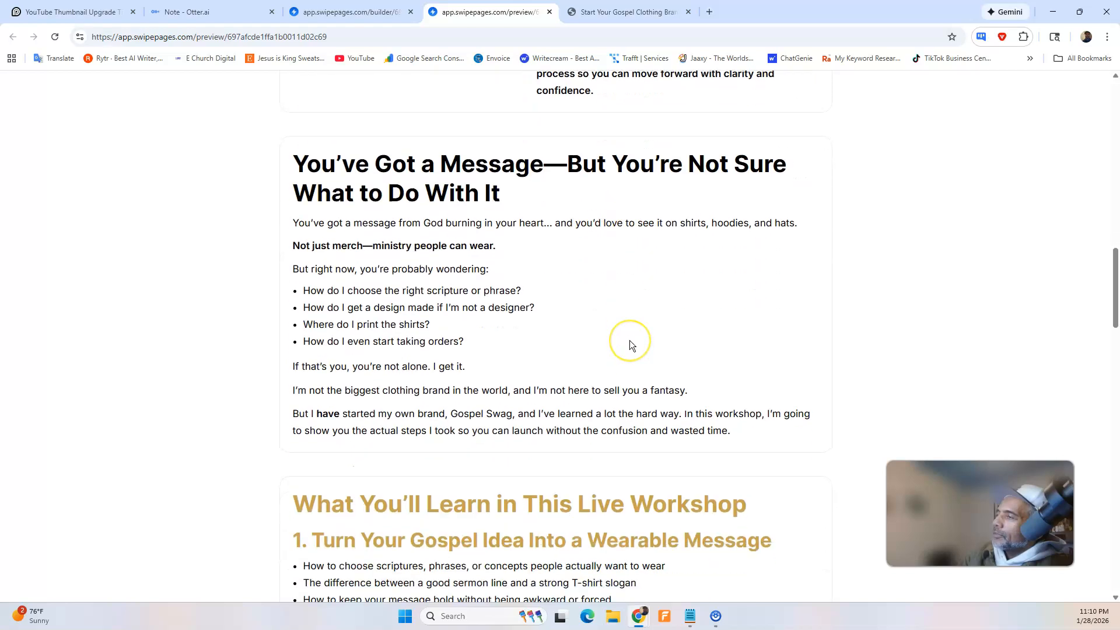
{"action": "scroll", "coordinate": [629, 345], "scroll_direction": "down", "scroll_amount": 3}
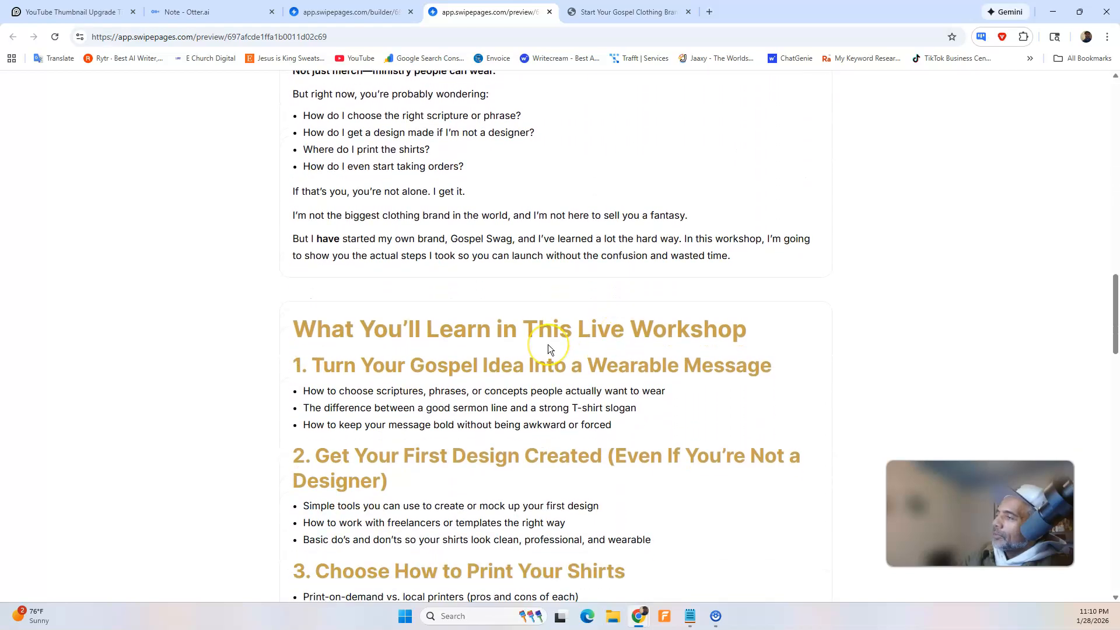
{"action": "scroll", "coordinate": [548, 344], "scroll_direction": "down", "scroll_amount": 1}
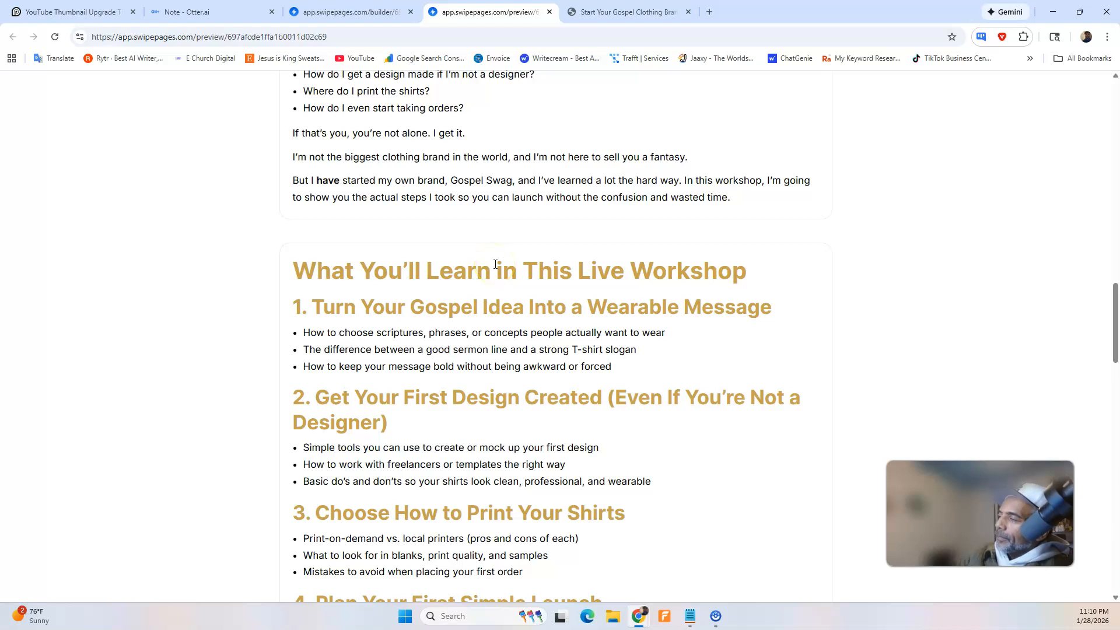
{"action": "scroll", "coordinate": [473, 311], "scroll_direction": "up", "scroll_amount": 6}
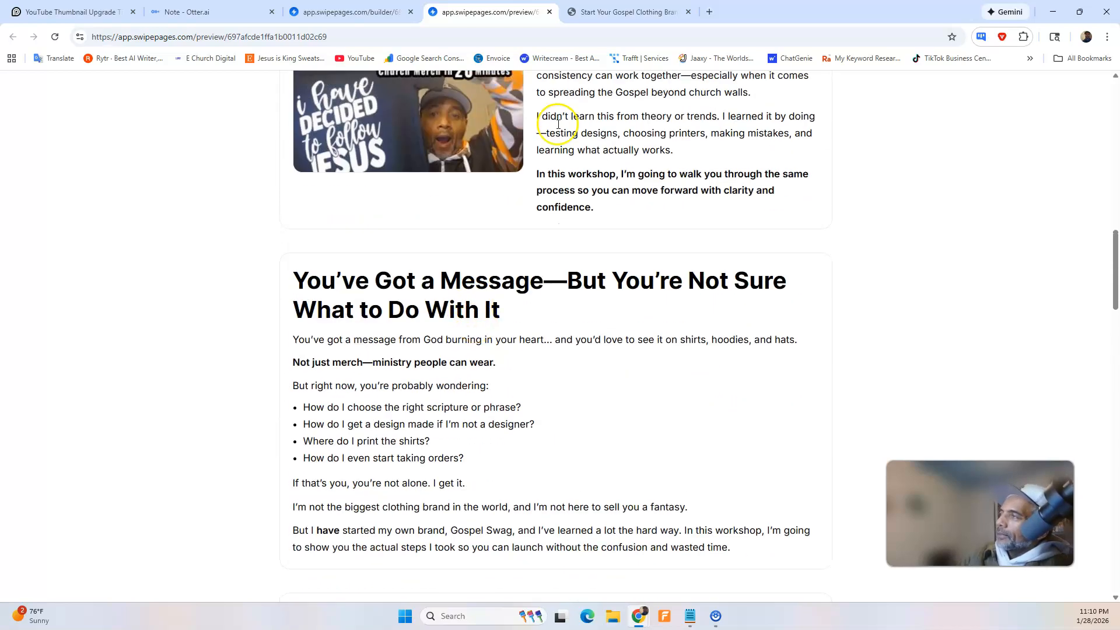
Return to the ChatGPT conversation and start dictating a new prompt.
{"action": "mouse_move", "coordinate": [641, 614]}
{"action": "left_click", "coordinate": [723, 570]}
{"action": "left_click", "coordinate": [846, 563]}
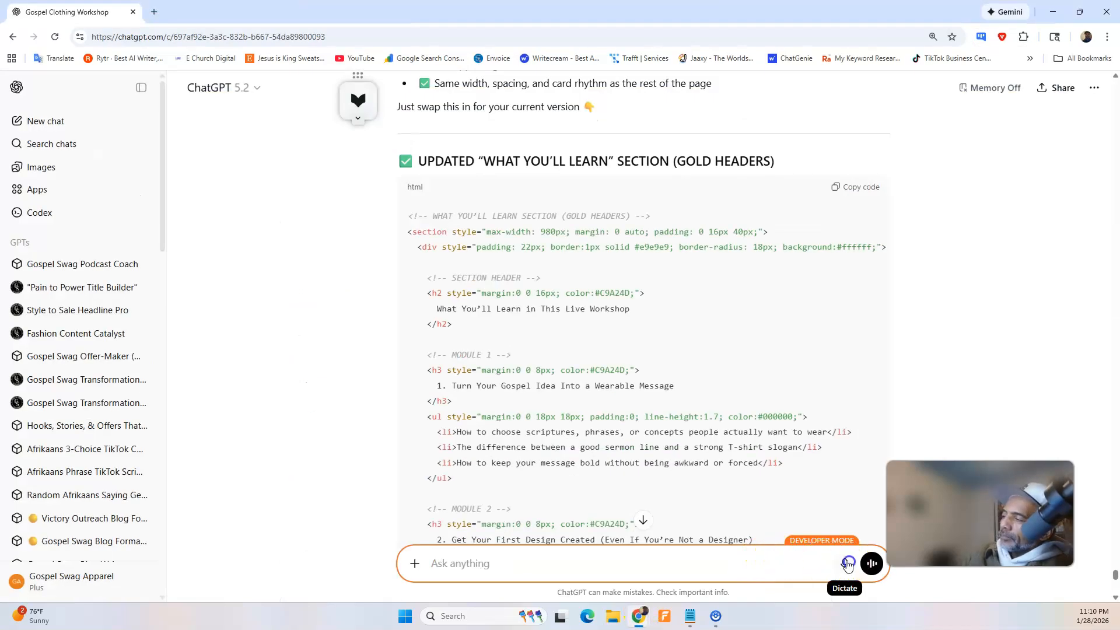
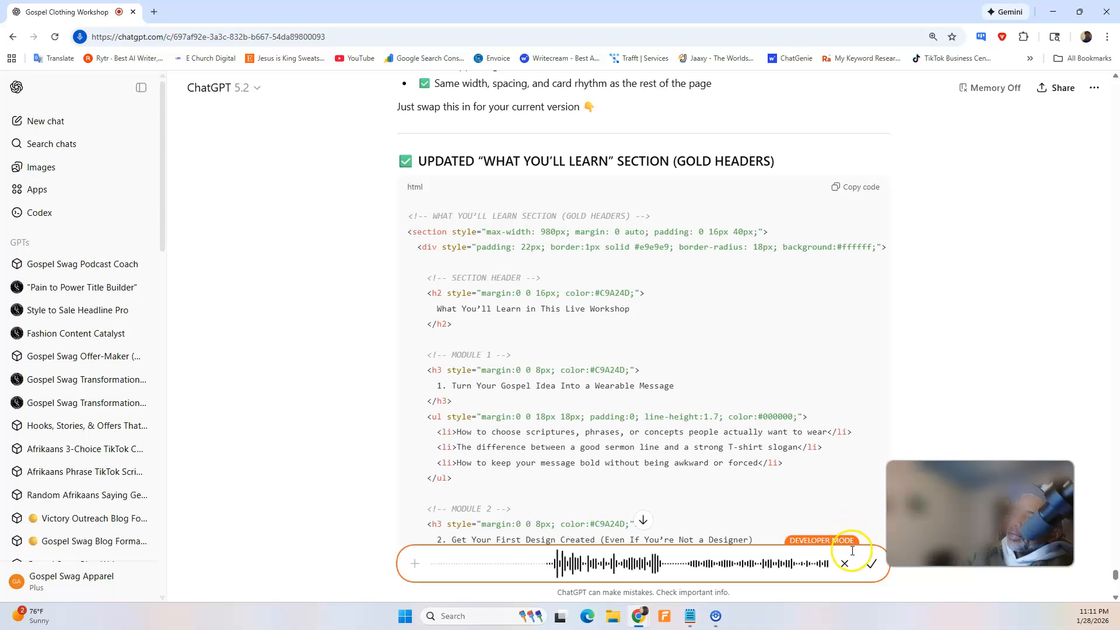
Finish dictating and send ChatGPT the request to make the main header gold and everything under it black, including the sub-headers.
{"action": "left_click", "coordinate": [870, 566]}
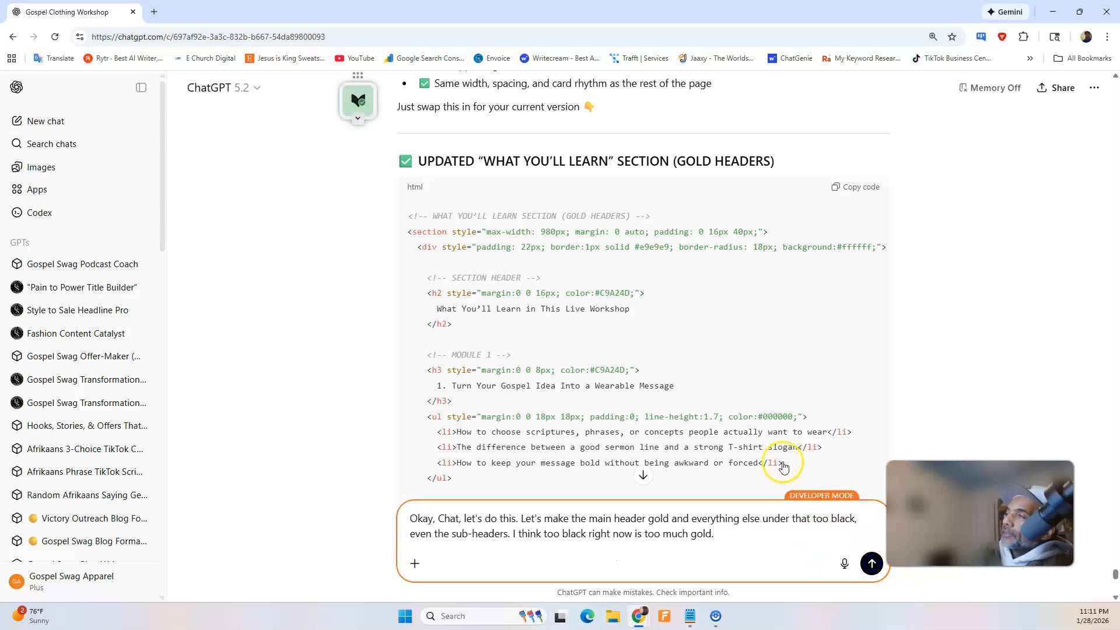
{"action": "left_click", "coordinate": [871, 563]}
In the Swipe Pages browser window, close the published page, Otter.ai note and YouTube thumbnail tabs, keeping the builder and preview open.
{"action": "mouse_move", "coordinate": [646, 609]}
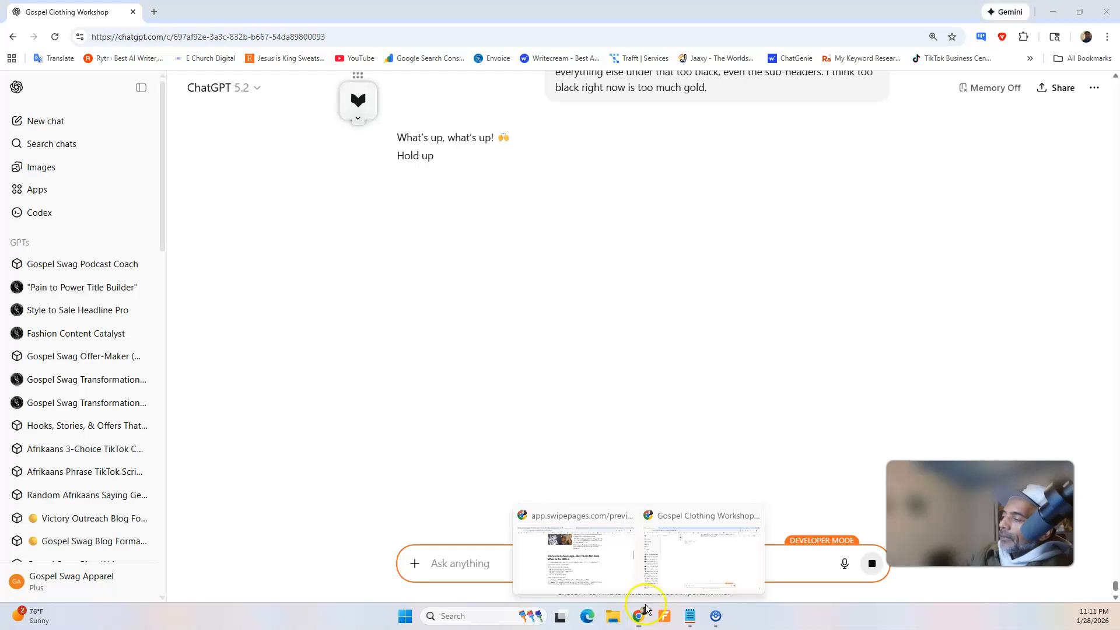
{"action": "left_click", "coordinate": [569, 550]}
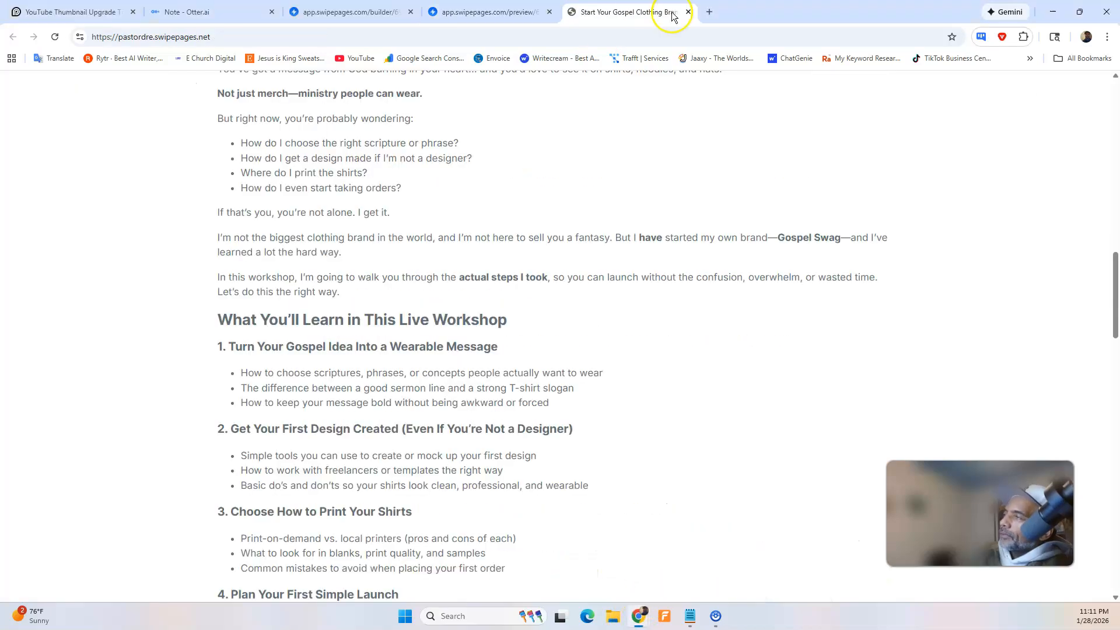
{"action": "left_click", "coordinate": [688, 12]}
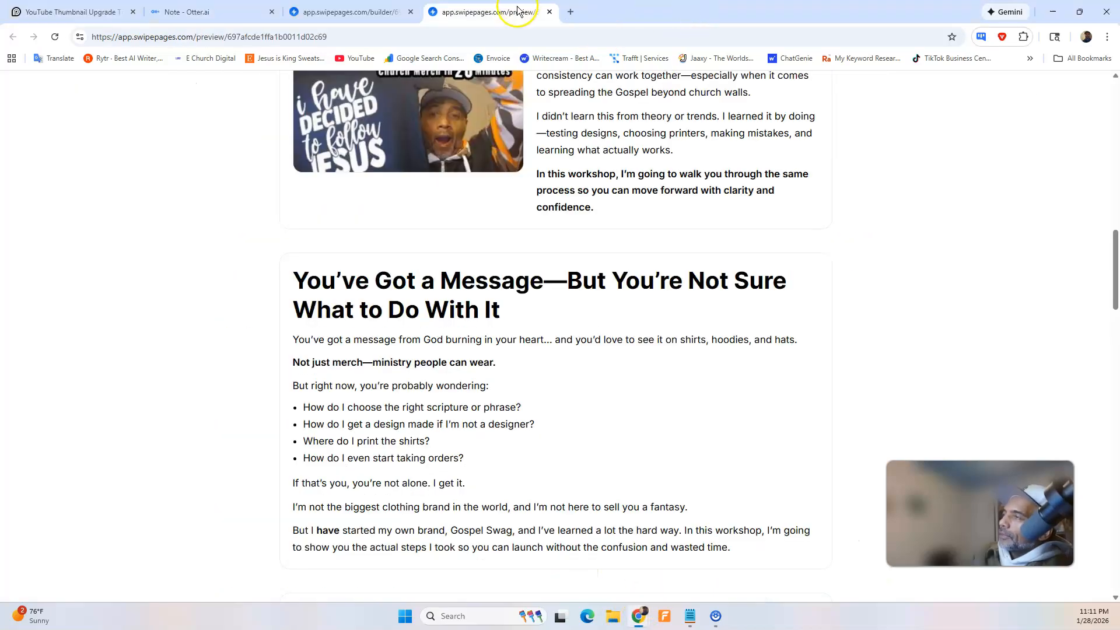
{"action": "left_click", "coordinate": [272, 12]}
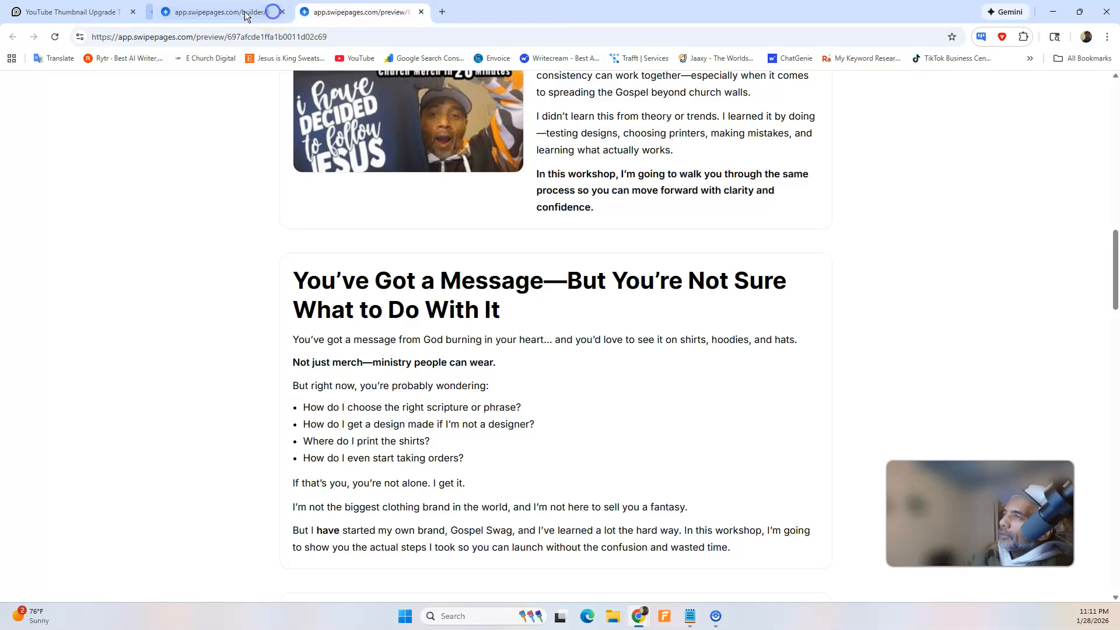
{"action": "left_click", "coordinate": [133, 12]}
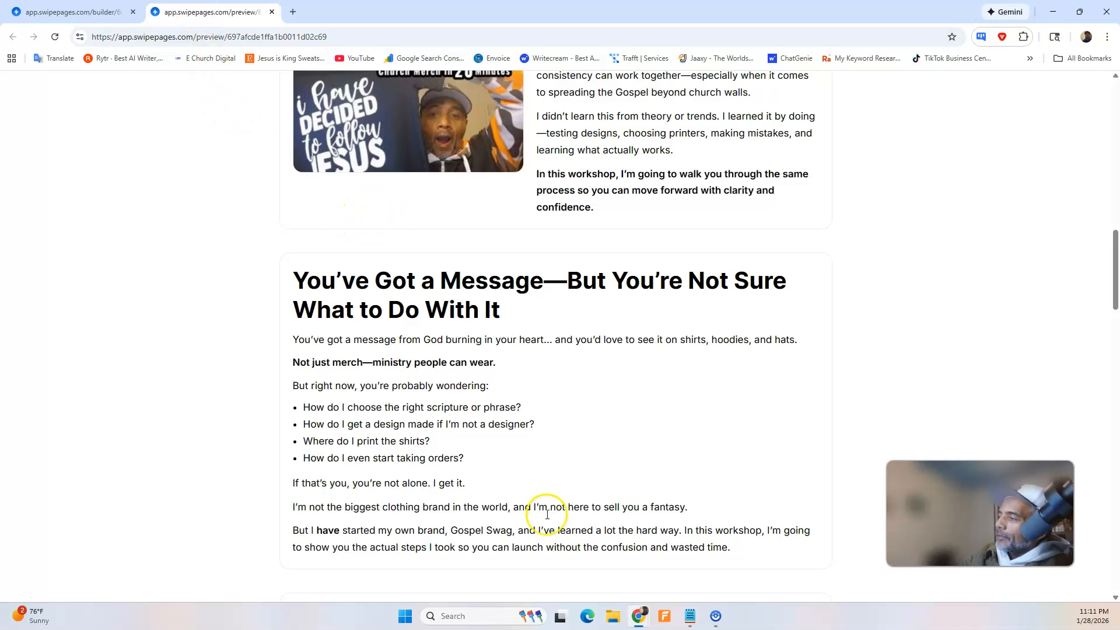
Return to the ChatGPT conversation and copy the final "What You'll Learn" section code with the gold main header and black text.
{"action": "mouse_move", "coordinate": [640, 614]}
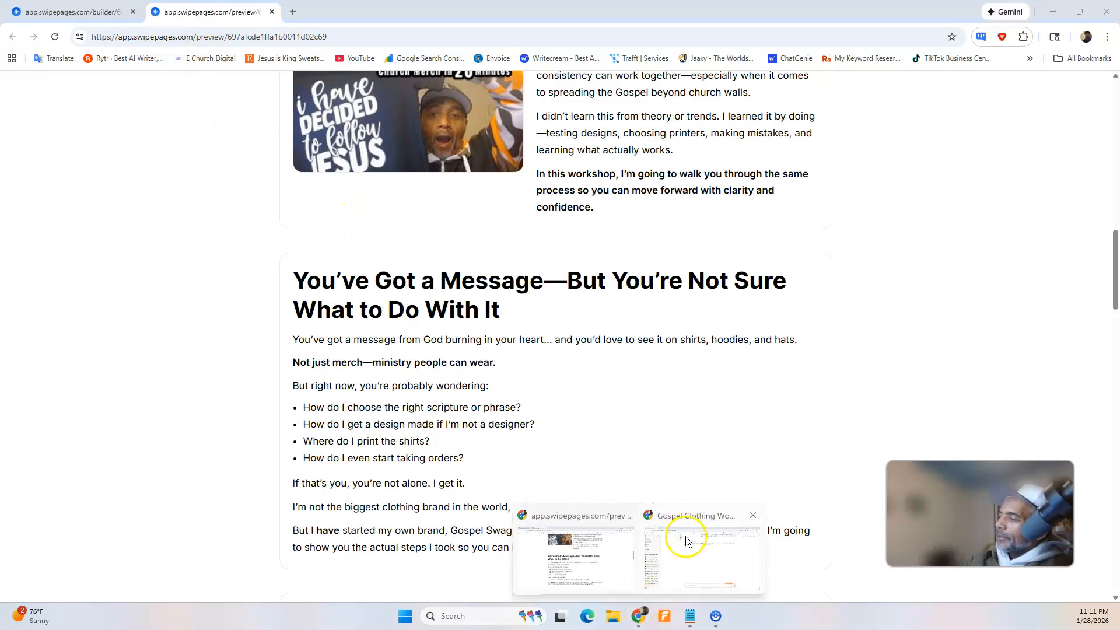
{"action": "left_click", "coordinate": [686, 540]}
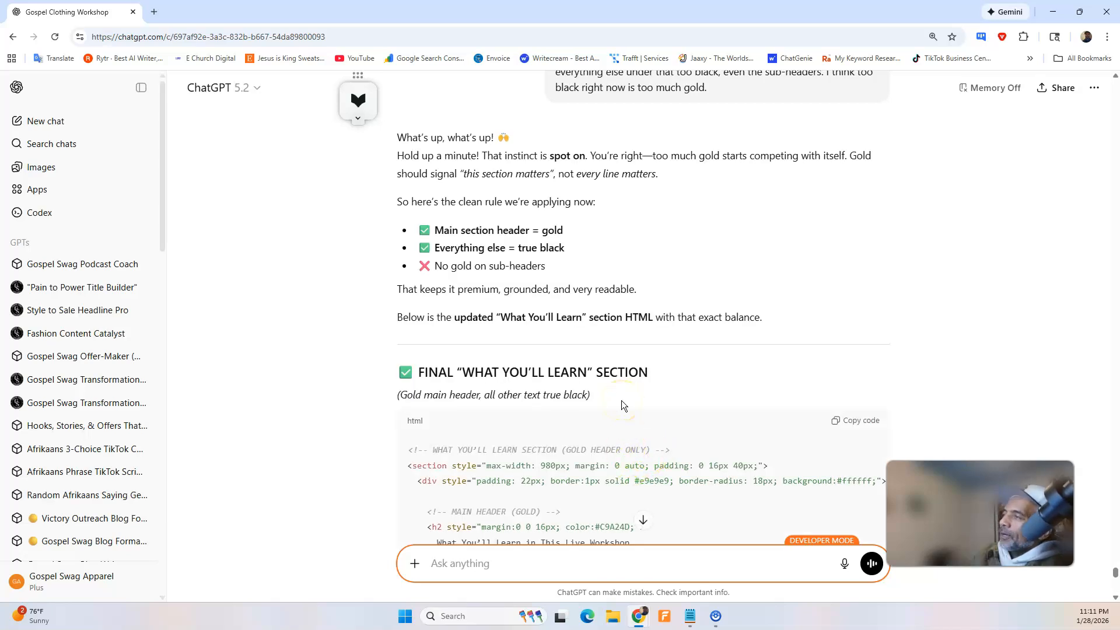
{"action": "scroll", "coordinate": [524, 335], "scroll_direction": "down", "scroll_amount": 7}
{"action": "scroll", "coordinate": [522, 332], "scroll_direction": "down", "scroll_amount": 7}
{"action": "scroll", "coordinate": [525, 332], "scroll_direction": "up", "scroll_amount": 10}
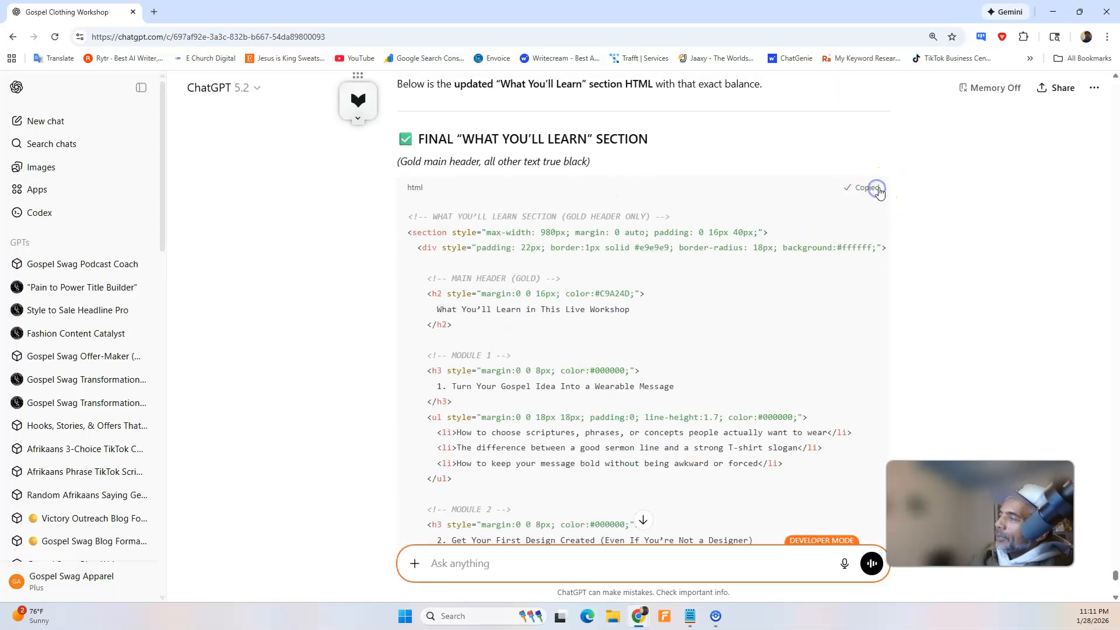
In the Swipe Pages builder, replace the sixth HTML Code block's content with the copied "What You'll Learn" code and save the page.
{"action": "left_click", "coordinate": [1050, 11]}
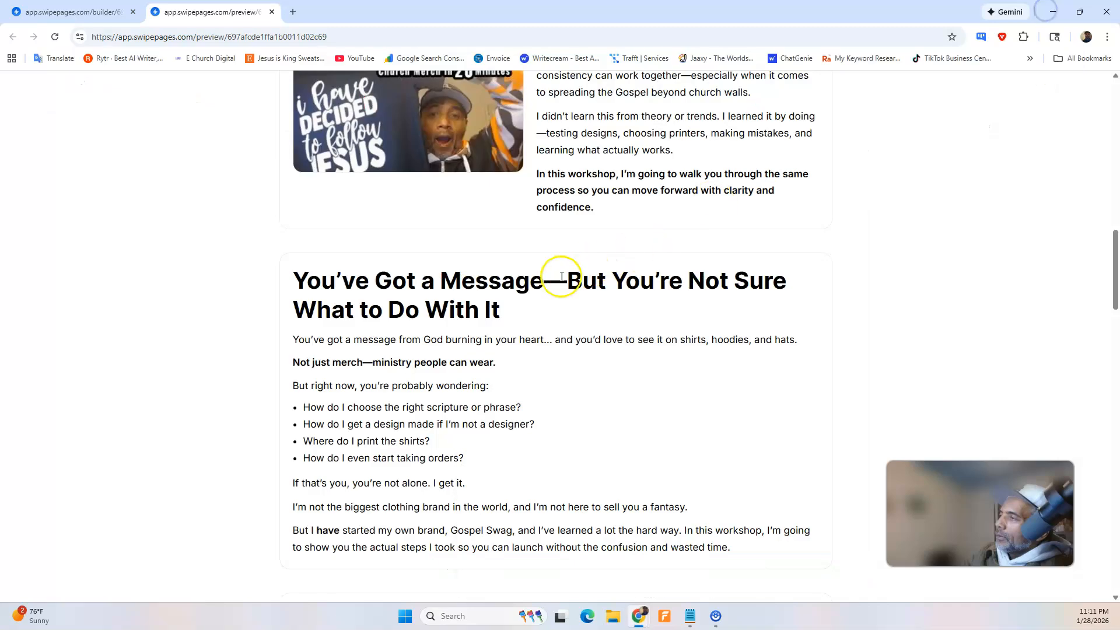
{"action": "left_click", "coordinate": [99, 12]}
{"action": "left_click", "coordinate": [387, 344]}
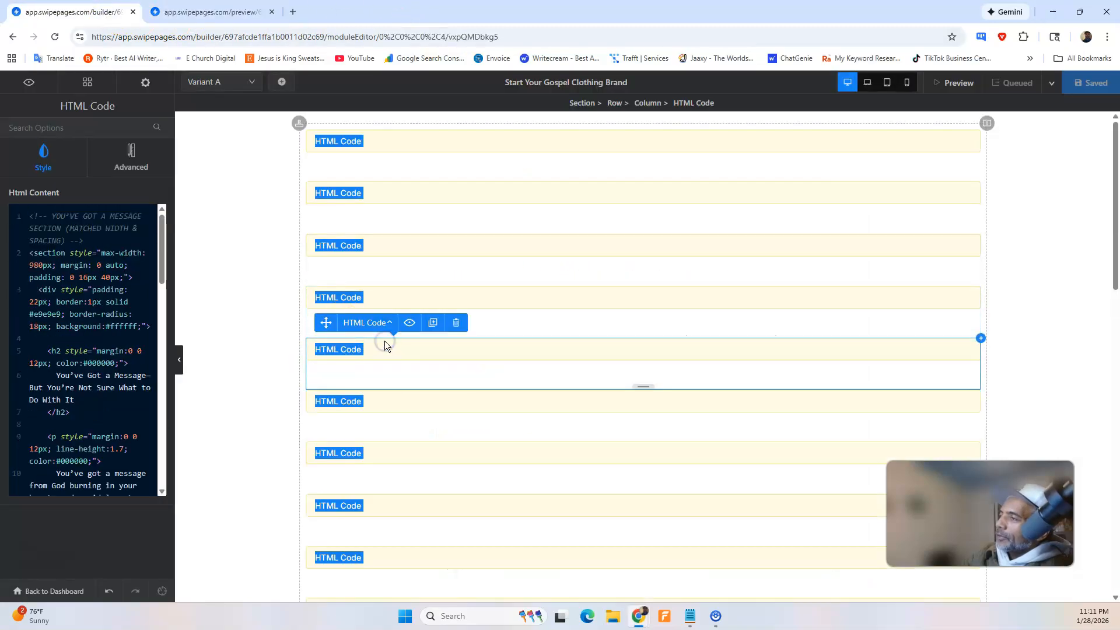
{"action": "left_click", "coordinate": [257, 295]}
{"action": "left_click", "coordinate": [391, 326]}
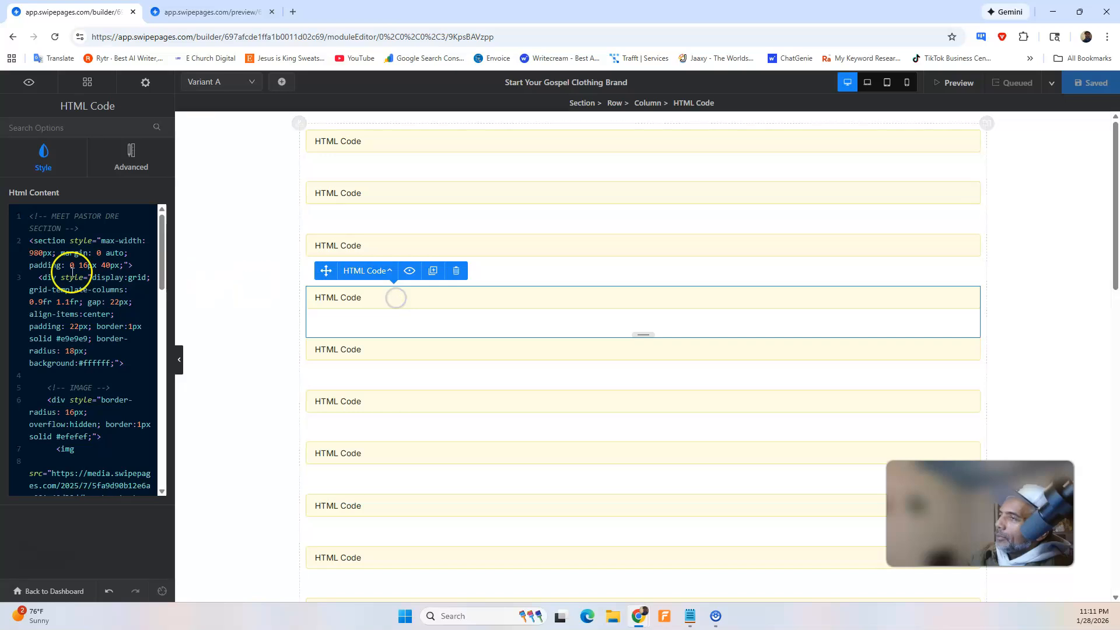
{"action": "left_click", "coordinate": [387, 353]}
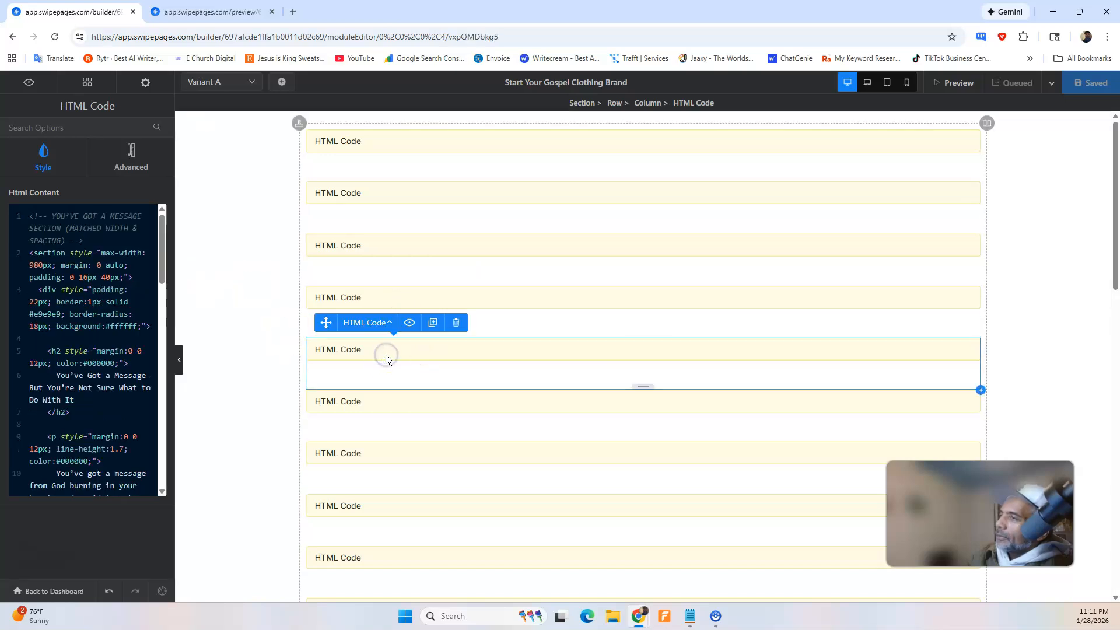
{"action": "left_click", "coordinate": [381, 399]}
{"action": "left_click", "coordinate": [136, 331]}
{"action": "key", "text": "ctrl+a"}
{"action": "key", "text": "Delete"}
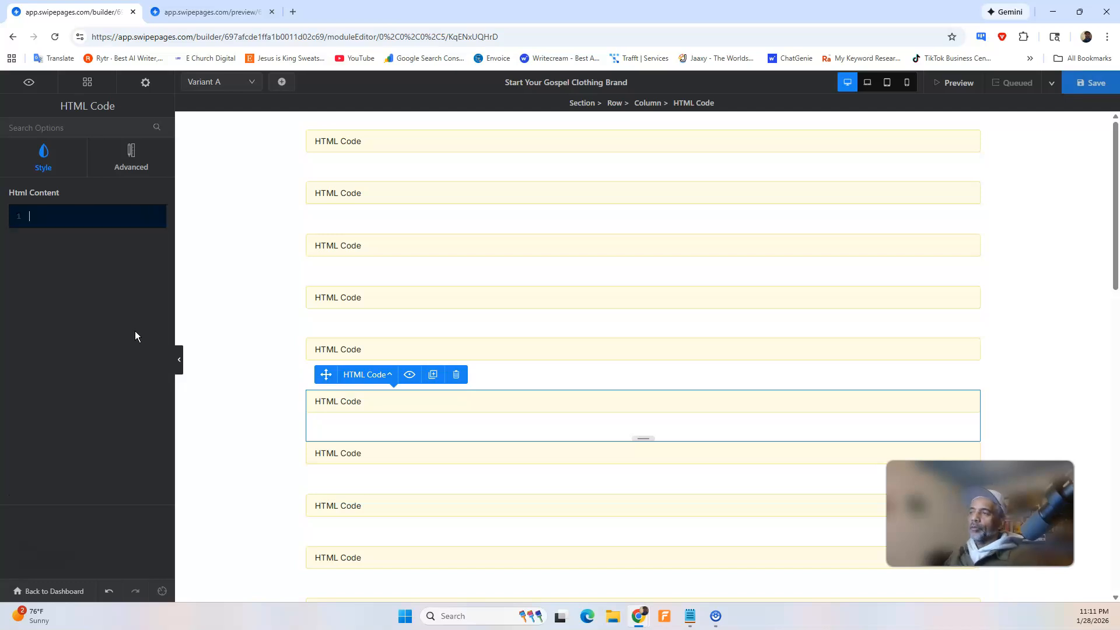
{"action": "key", "text": "ctrl+v"}
{"action": "left_click", "coordinate": [1090, 82]}
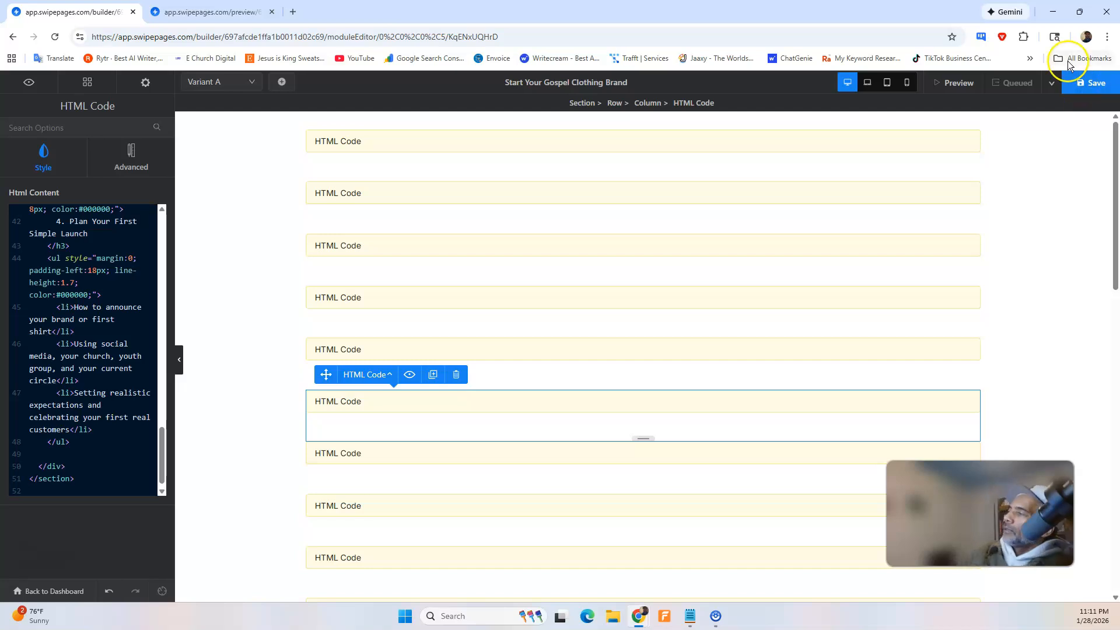
{"action": "left_click", "coordinate": [1084, 87]}
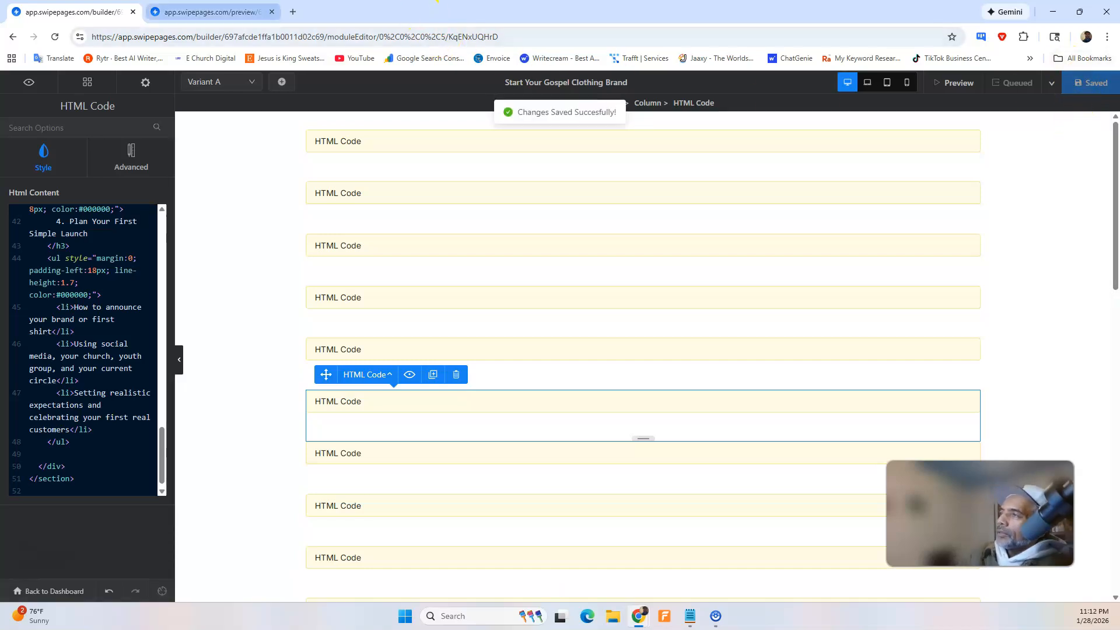
Reload the page preview and check the "What You'll Learn" section's colours and the width of the sections below it.
{"action": "left_click", "coordinate": [210, 12]}
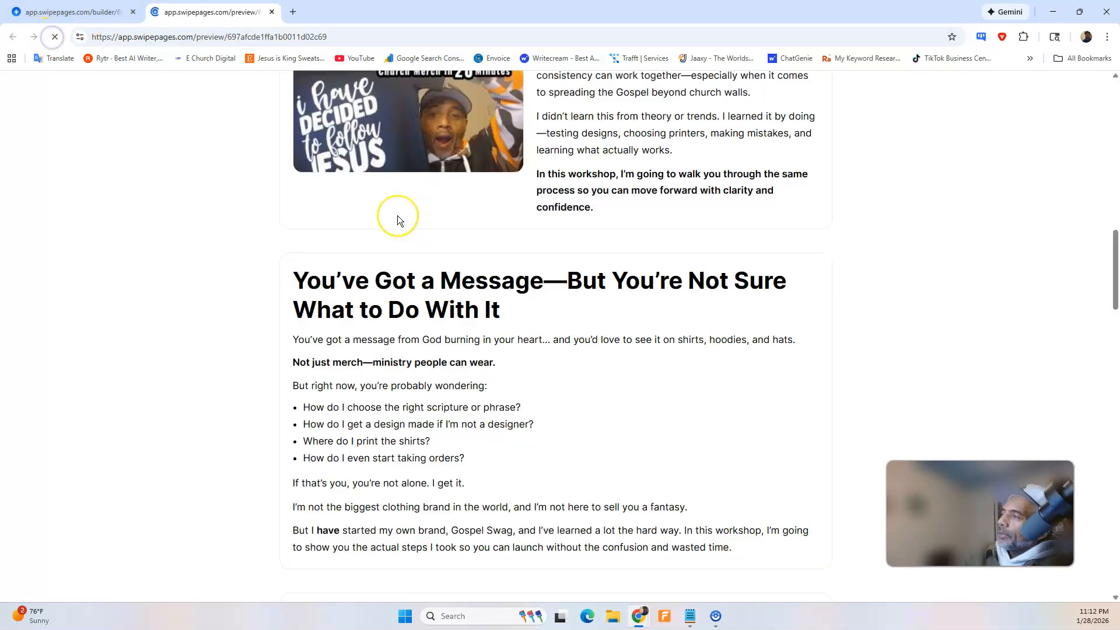
{"action": "scroll", "coordinate": [397, 215], "scroll_direction": "down", "scroll_amount": 4}
{"action": "scroll", "coordinate": [451, 274], "scroll_direction": "down", "scroll_amount": 5}
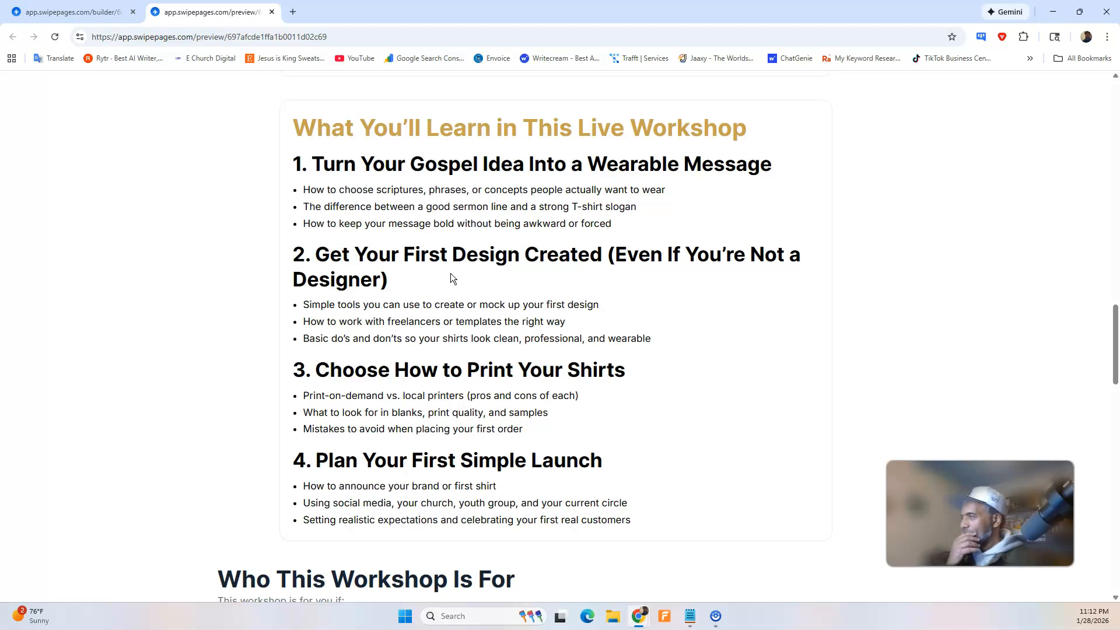
{"action": "scroll", "coordinate": [450, 274], "scroll_direction": "down", "scroll_amount": 5}
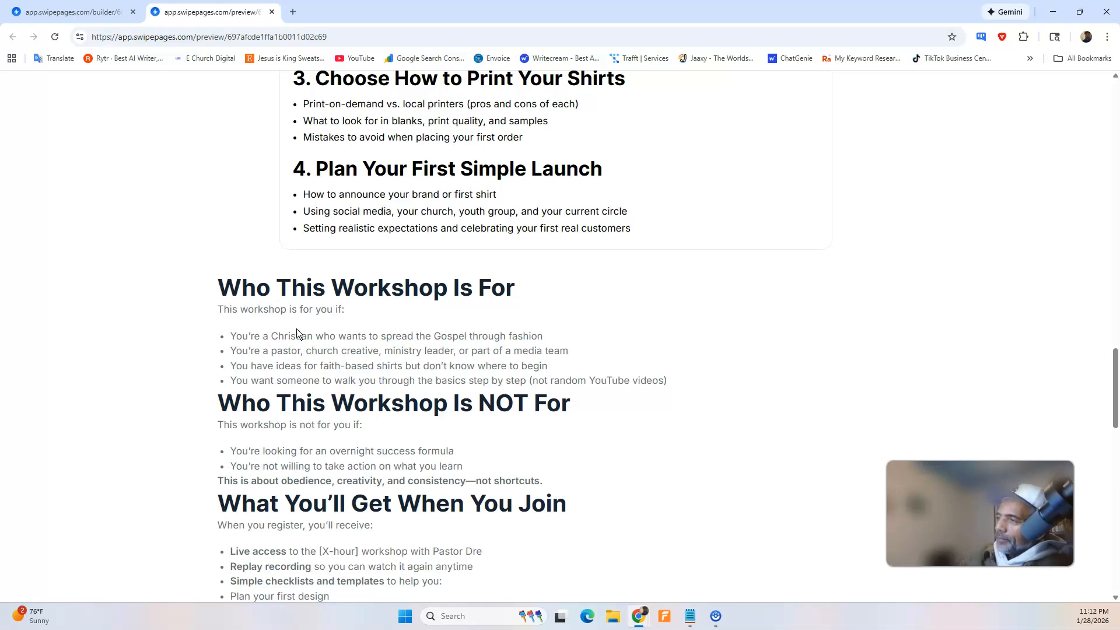
{"action": "scroll", "coordinate": [310, 344], "scroll_direction": "down", "scroll_amount": 2}
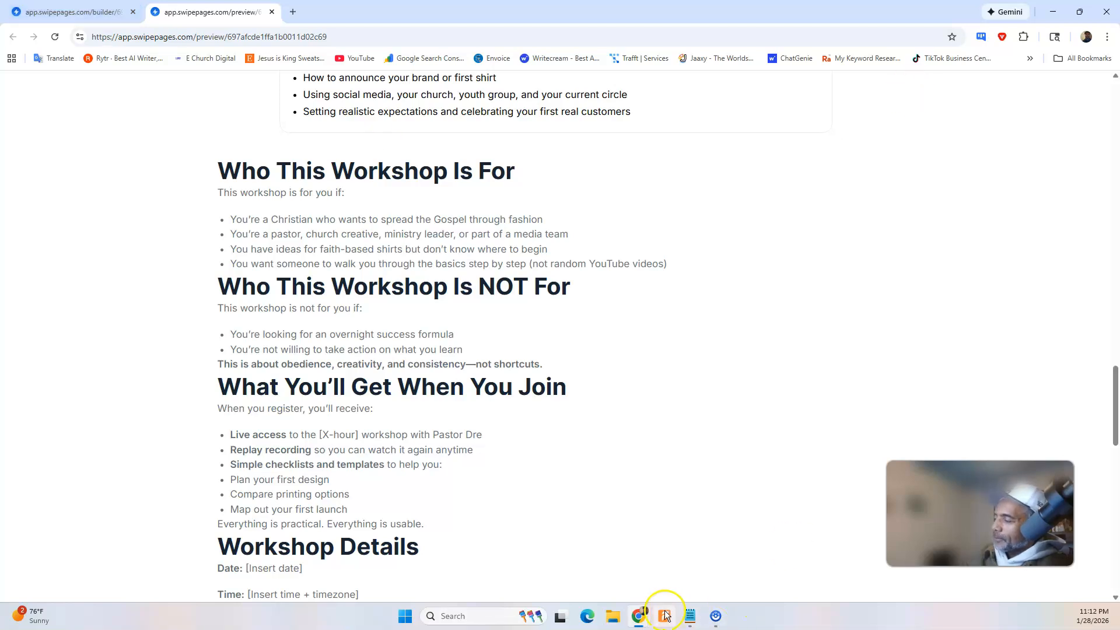
Dictate a ChatGPT request to redo the "Who Is This Workshop 4" section with the respective width, correct "witted" to "width", and send it.
{"action": "mouse_move", "coordinate": [645, 619]}
{"action": "left_click", "coordinate": [692, 576]}
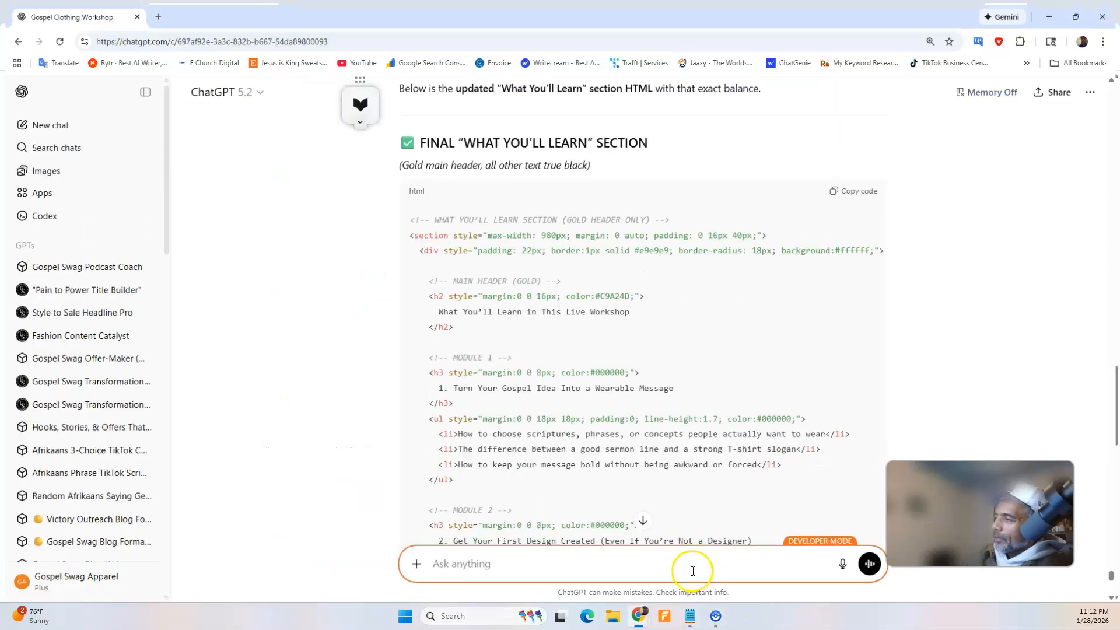
{"action": "left_click", "coordinate": [846, 563]}
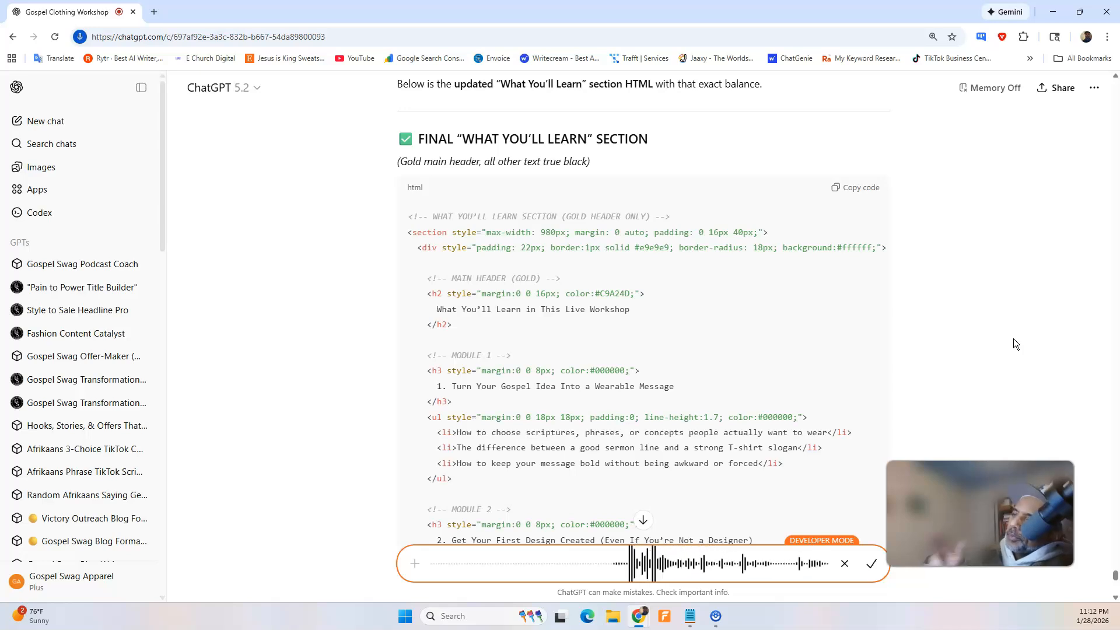
{"action": "left_click", "coordinate": [871, 563]}
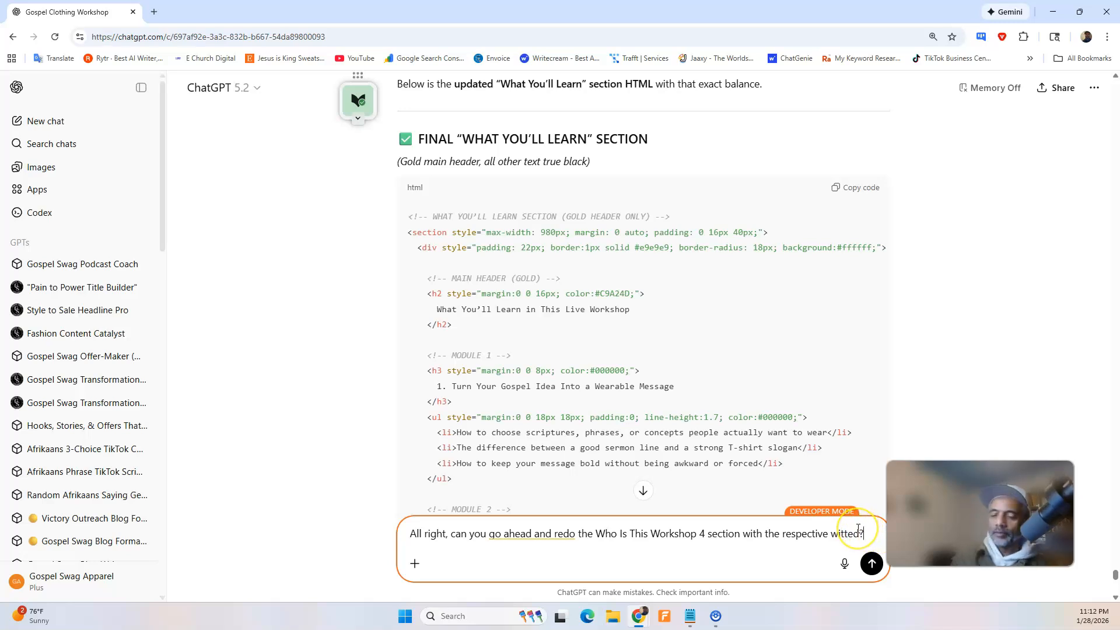
{"action": "type", "text": "dth"}
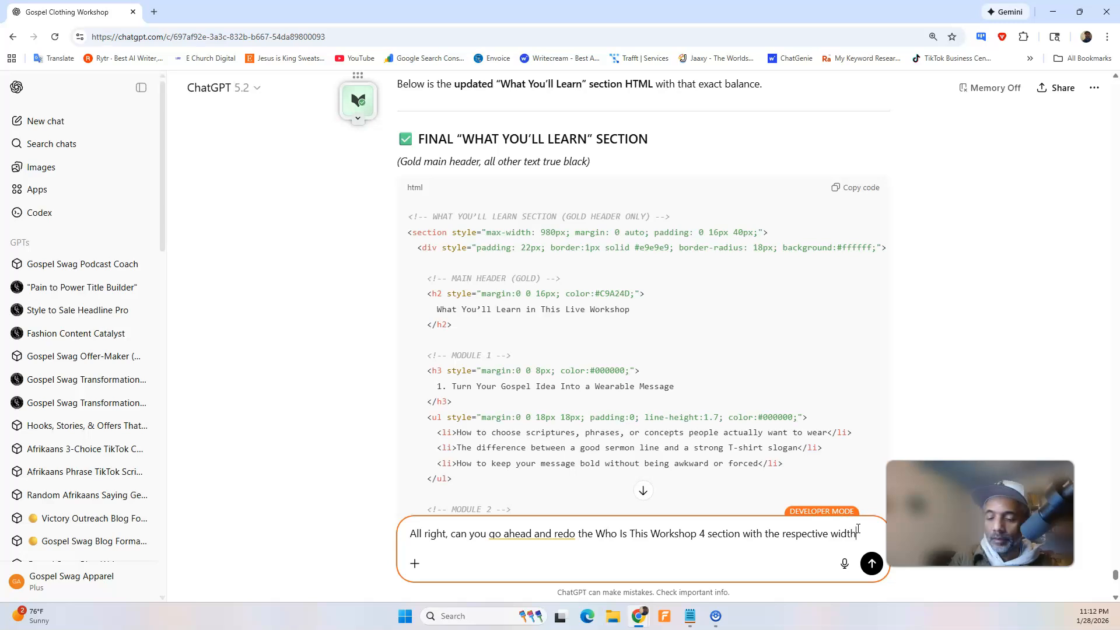
{"action": "type", "text": "?"}
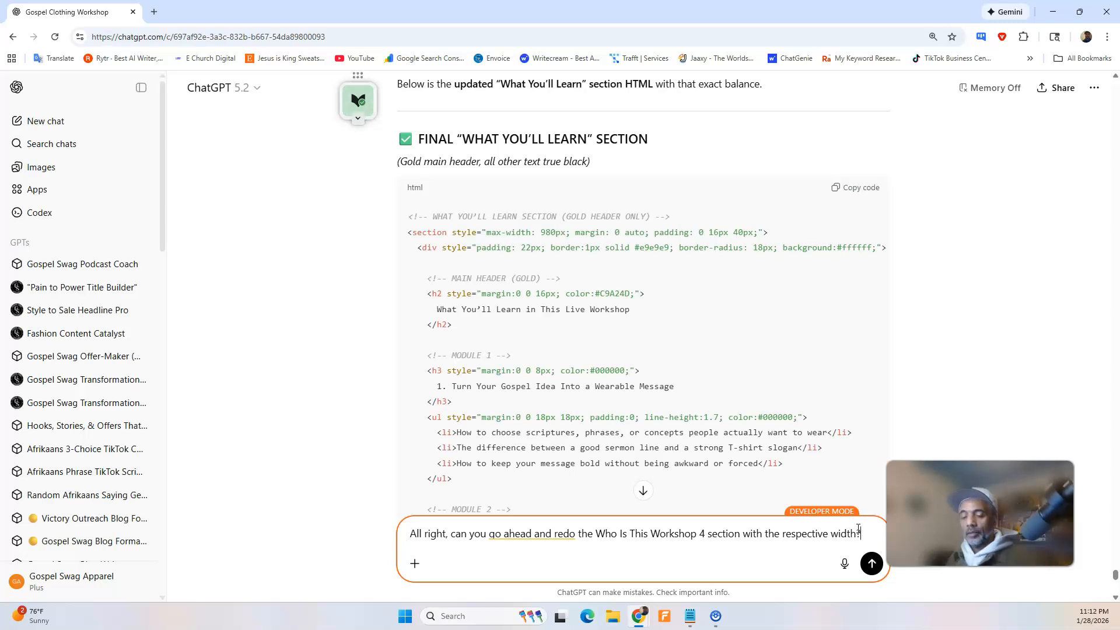
{"action": "left_click", "coordinate": [871, 563]}
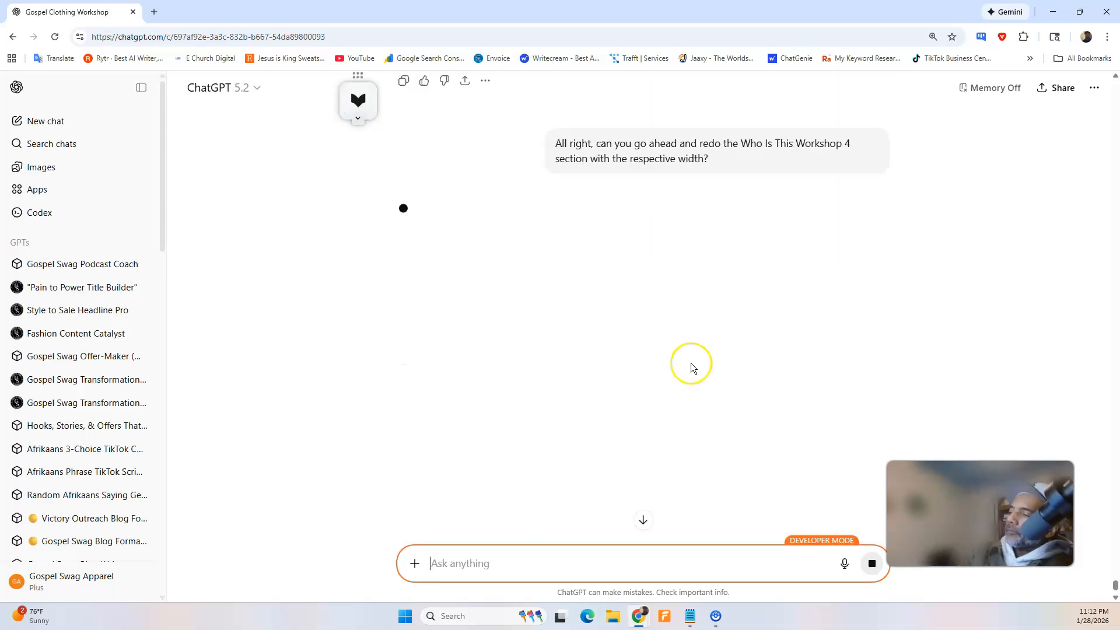
Go back to the page preview and review the sections from the hero down to "Who This Workshop Is For" for consistent width and header colours.
{"action": "scroll", "coordinate": [700, 348], "scroll_direction": "up", "scroll_amount": 2}
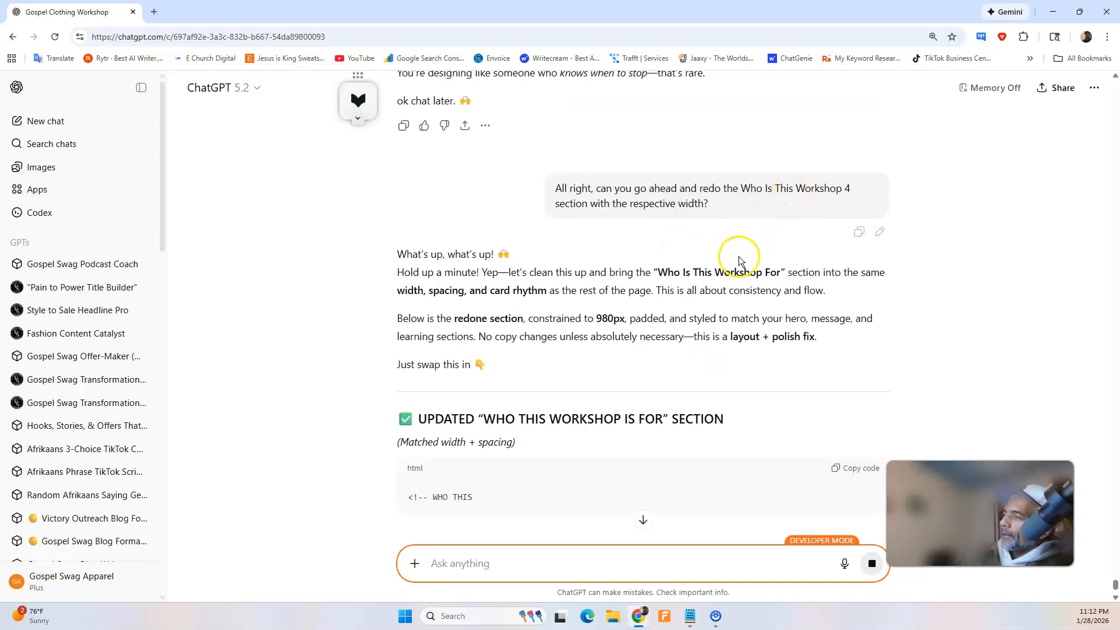
{"action": "left_click", "coordinate": [1053, 12]}
{"action": "scroll", "coordinate": [316, 214], "scroll_direction": "up", "scroll_amount": 20}
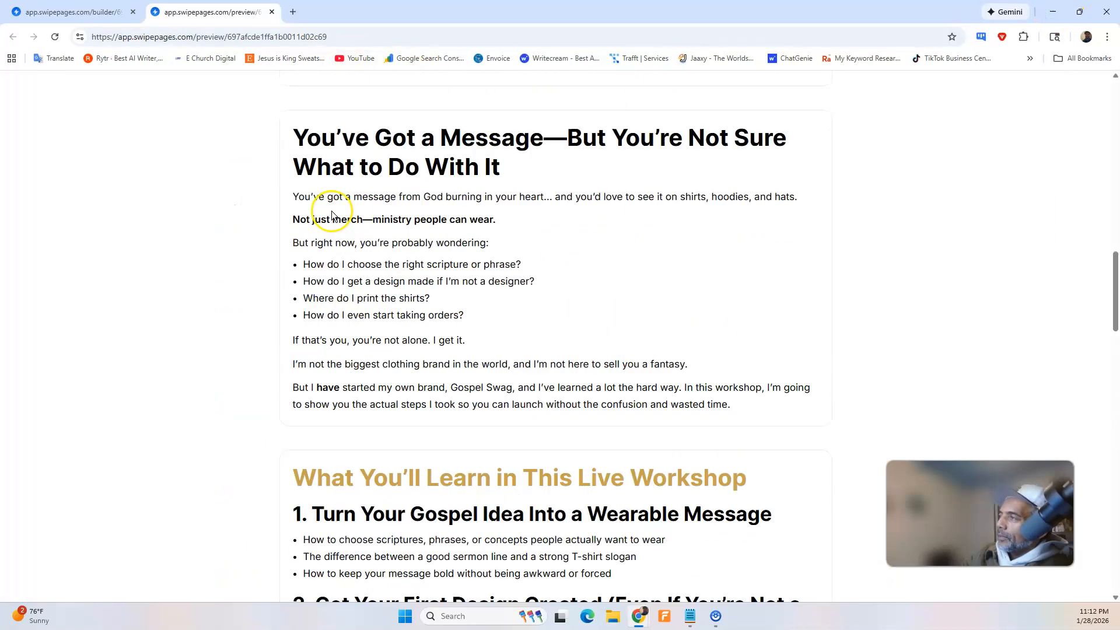
{"action": "scroll", "coordinate": [330, 215], "scroll_direction": "up", "scroll_amount": 2}
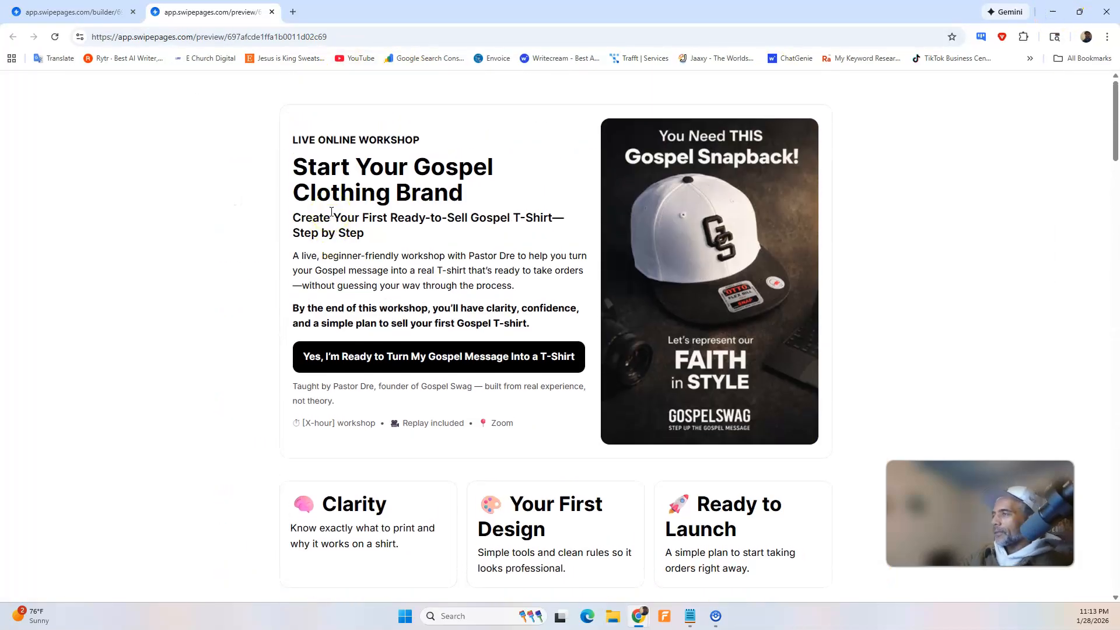
{"action": "scroll", "coordinate": [331, 211], "scroll_direction": "down", "scroll_amount": 5}
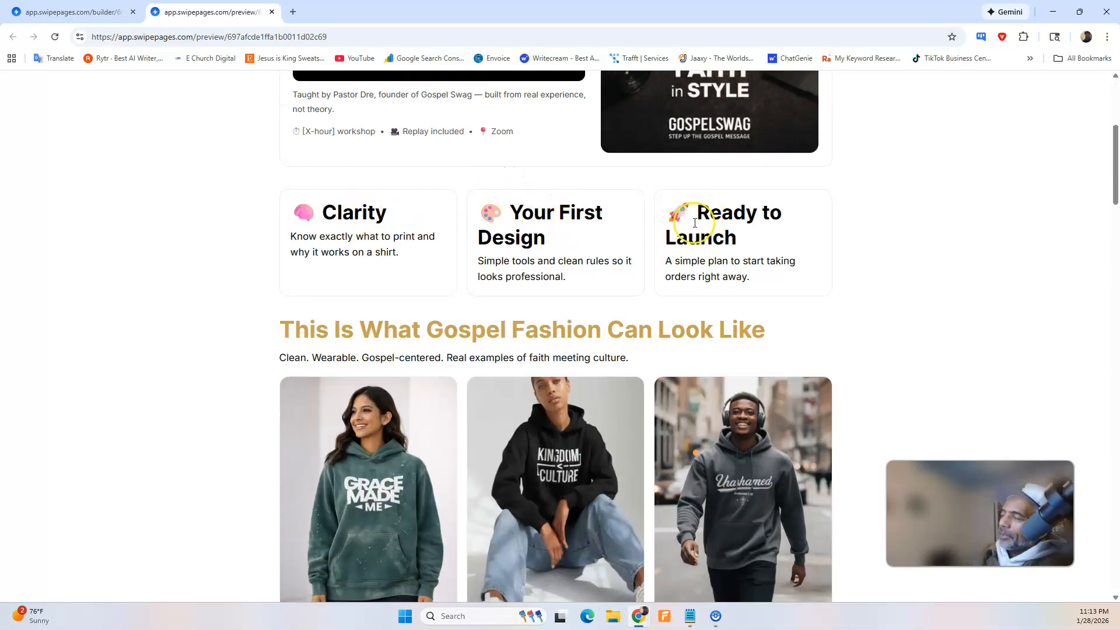
{"action": "scroll", "coordinate": [574, 389], "scroll_direction": "down", "scroll_amount": 2}
{"action": "scroll", "coordinate": [726, 315], "scroll_direction": "down", "scroll_amount": 5}
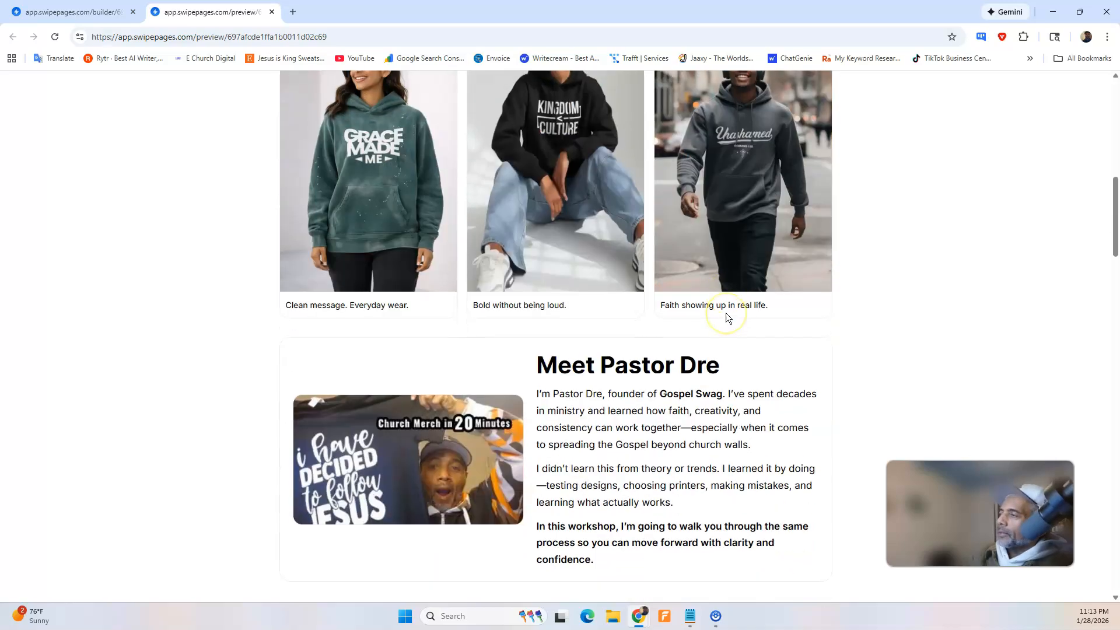
{"action": "scroll", "coordinate": [708, 300], "scroll_direction": "down", "scroll_amount": 3}
{"action": "scroll", "coordinate": [687, 292], "scroll_direction": "down", "scroll_amount": 3}
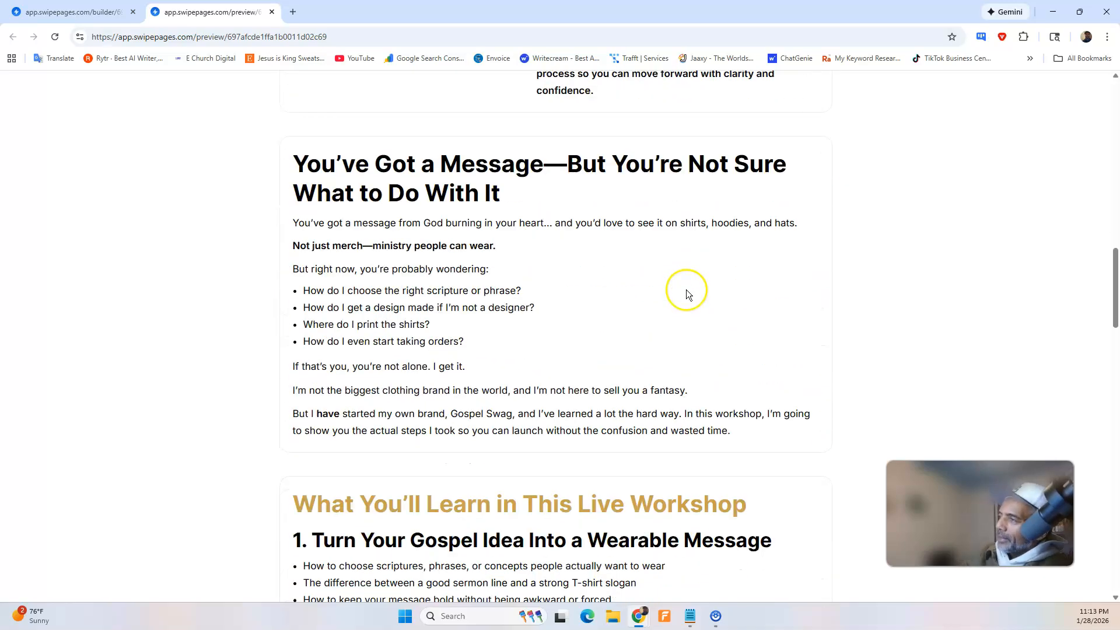
{"action": "scroll", "coordinate": [686, 289], "scroll_direction": "up", "scroll_amount": 4}
{"action": "scroll", "coordinate": [583, 284], "scroll_direction": "down", "scroll_amount": 5}
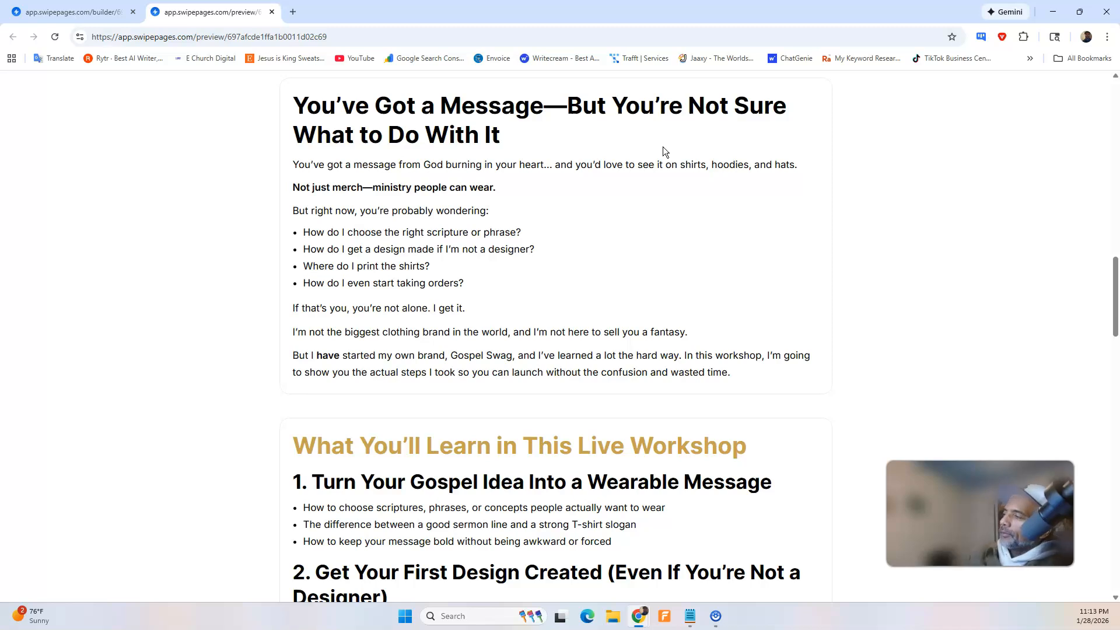
{"action": "scroll", "coordinate": [445, 186], "scroll_direction": "down", "scroll_amount": 6}
{"action": "scroll", "coordinate": [445, 188], "scroll_direction": "down", "scroll_amount": 5}
{"action": "scroll", "coordinate": [407, 134], "scroll_direction": "up", "scroll_amount": 4}
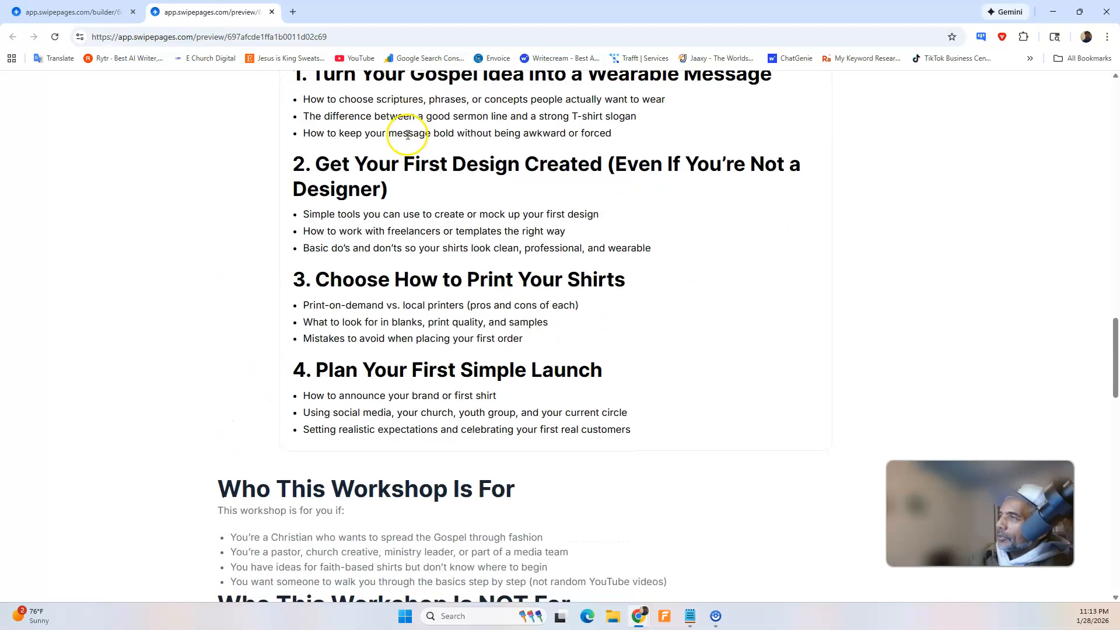
{"action": "left_click", "coordinate": [1059, 12]}
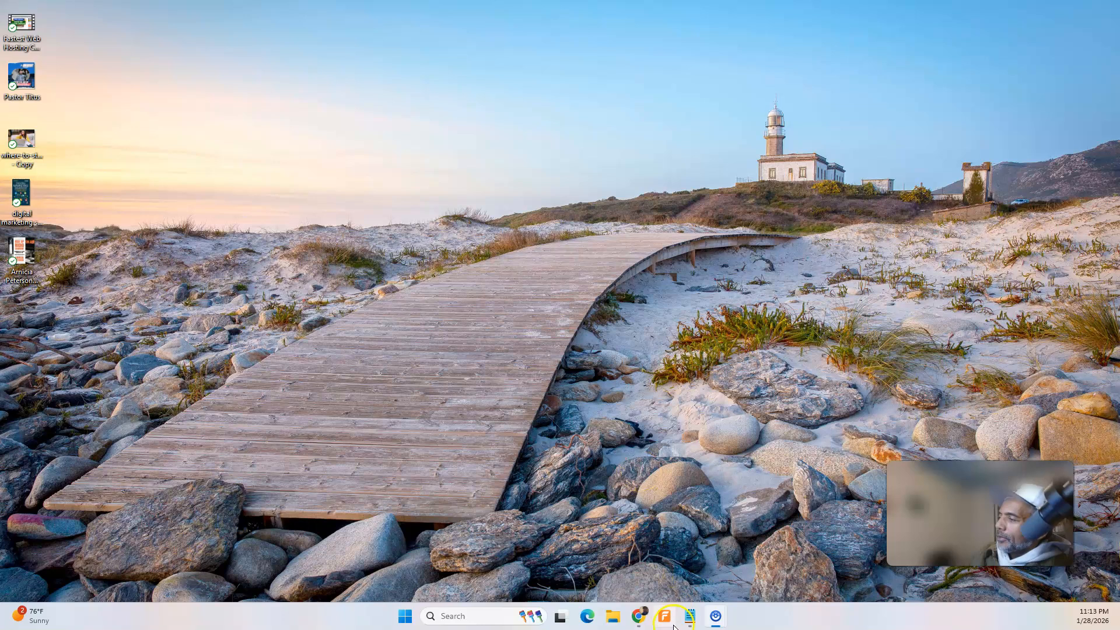
Switch to the ChatGPT conversation and copy the updated "Who This Workshop Is For" section's HTML code.
{"action": "mouse_move", "coordinate": [638, 617]}
{"action": "left_click", "coordinate": [667, 572]}
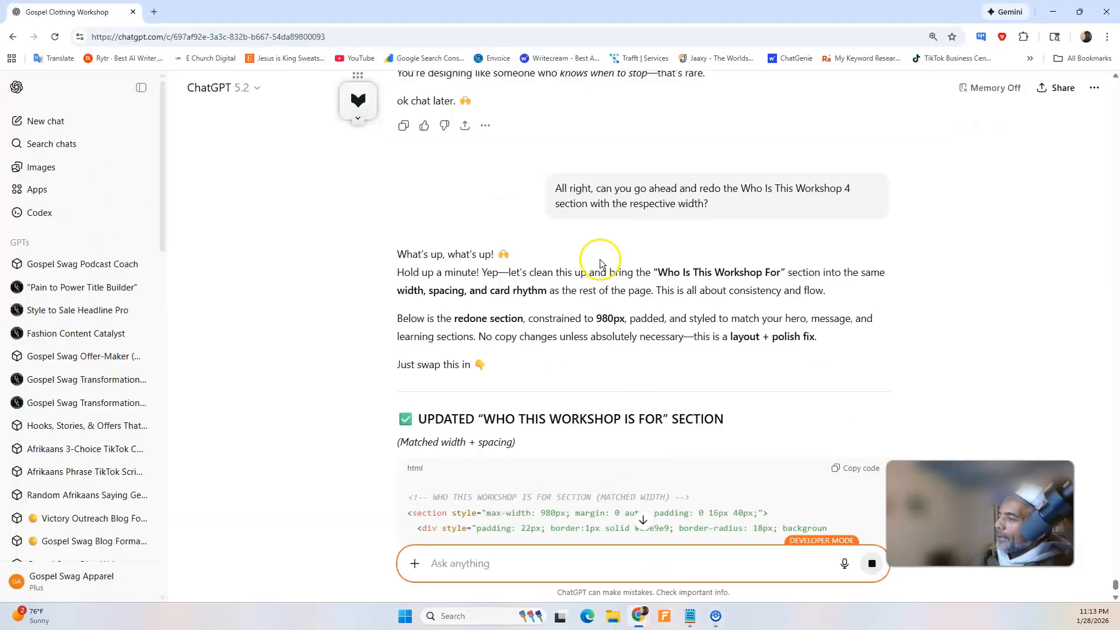
{"action": "scroll", "coordinate": [617, 395], "scroll_direction": "down", "scroll_amount": 12}
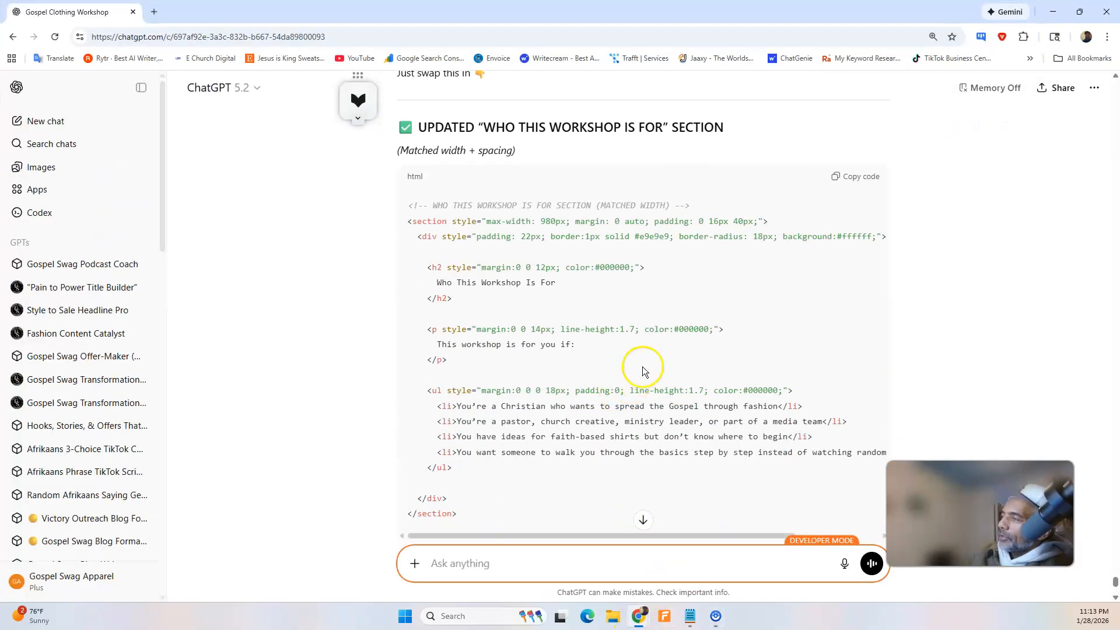
{"action": "scroll", "coordinate": [670, 340], "scroll_direction": "up", "scroll_amount": 5}
{"action": "scroll", "coordinate": [846, 148], "scroll_direction": "up", "scroll_amount": 2}
{"action": "left_click", "coordinate": [861, 142]}
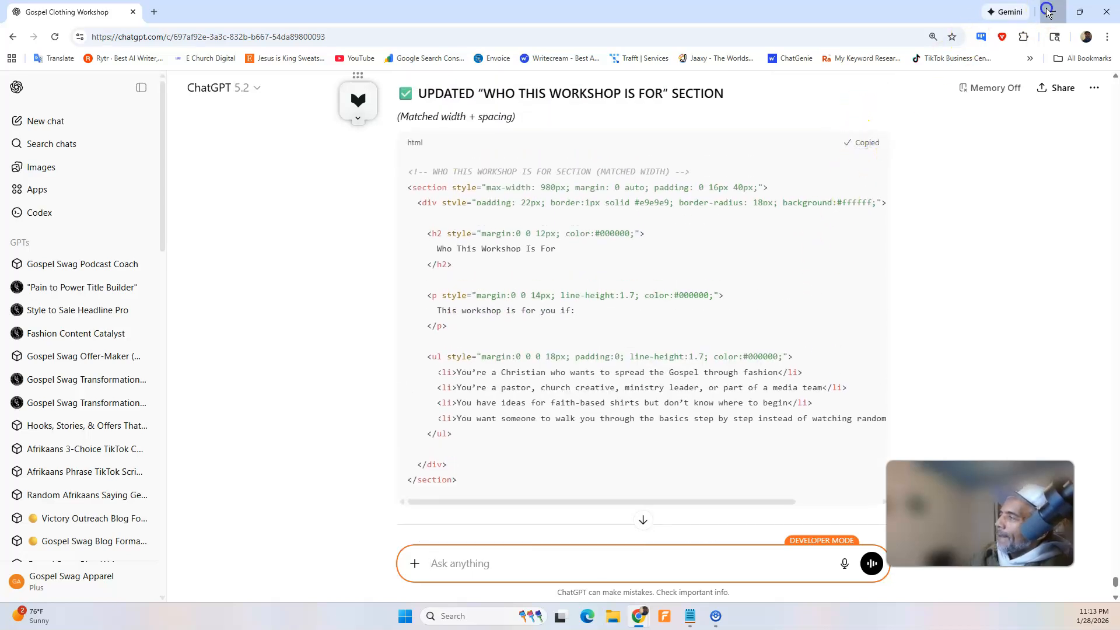
In the Swipe Pages builder, replace the seventh HTML Code block's content with the copied "Who This Workshop Is For" code and save the page.
{"action": "left_click", "coordinate": [1048, 12]}
{"action": "mouse_move", "coordinate": [638, 623]}
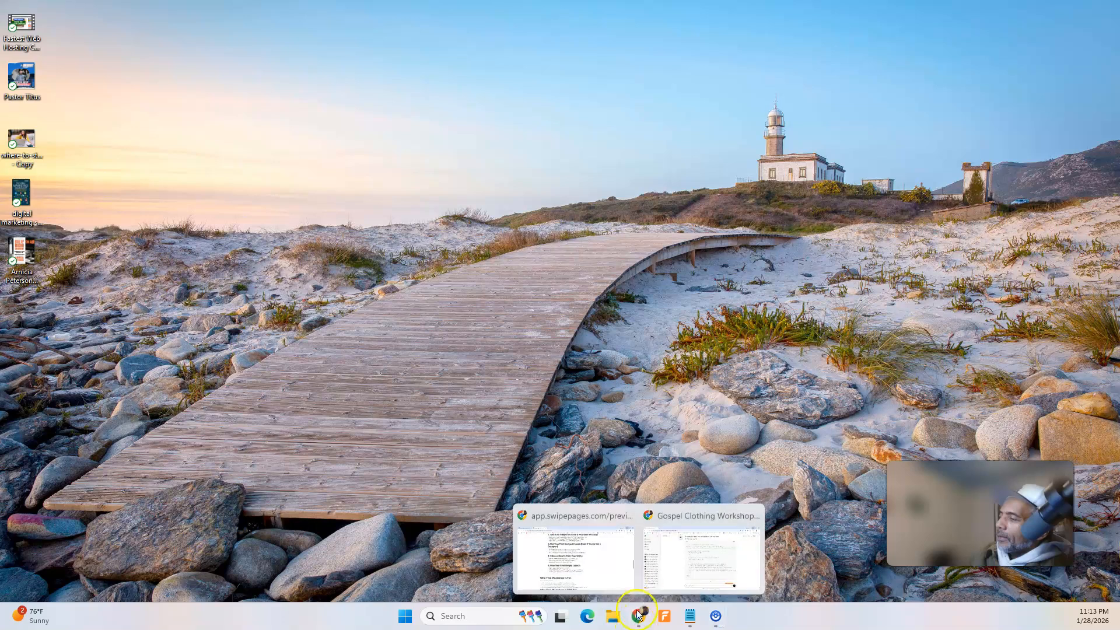
{"action": "left_click", "coordinate": [621, 569]}
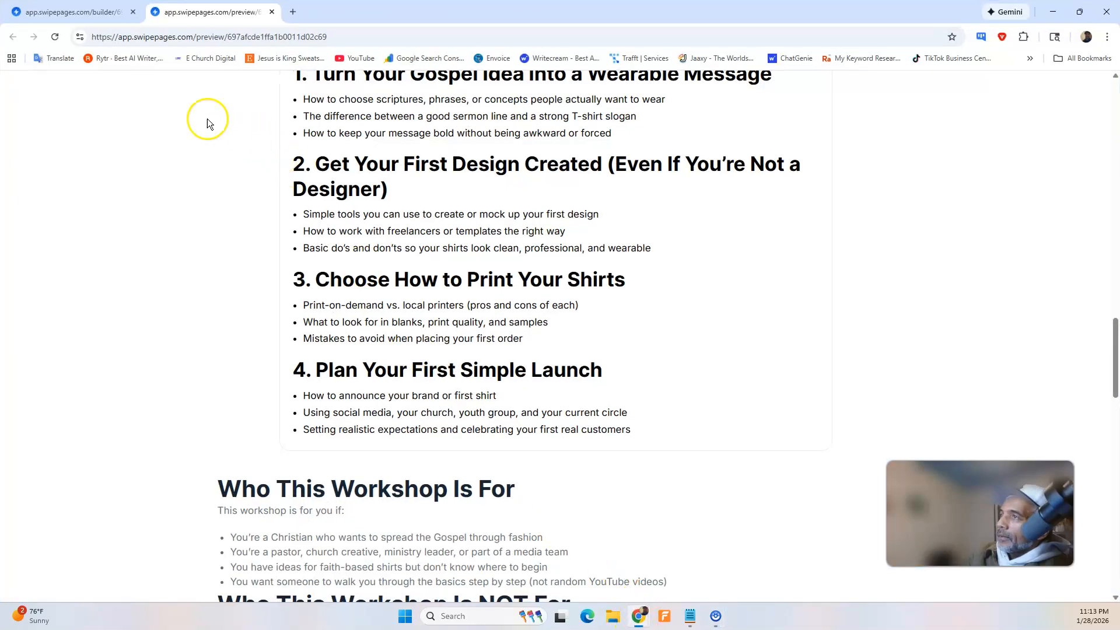
{"action": "left_click", "coordinate": [107, 11]}
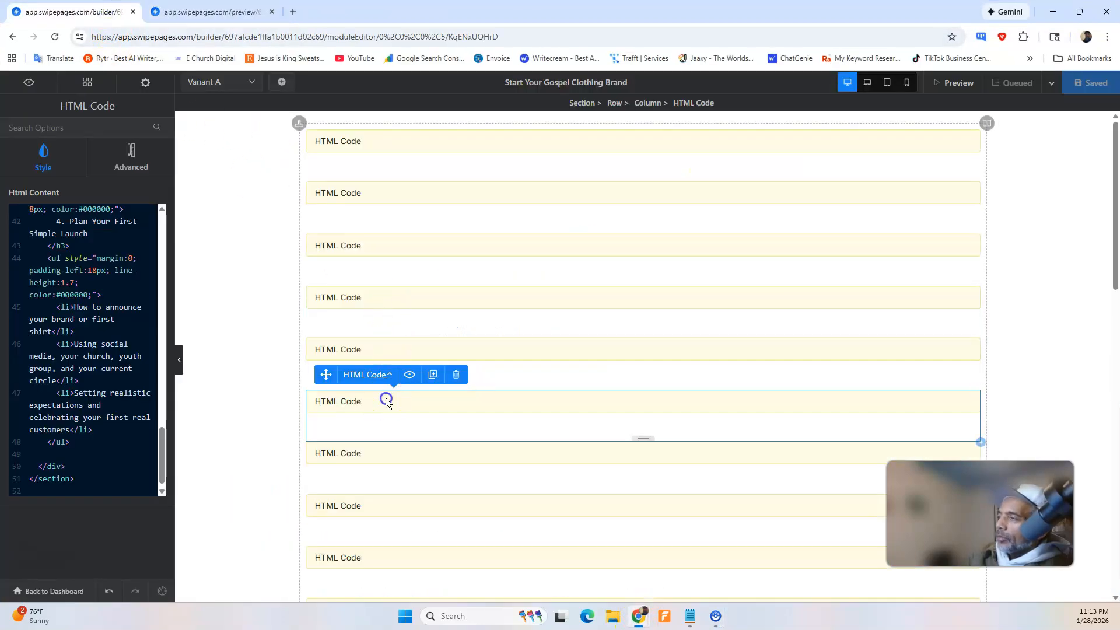
{"action": "scroll", "coordinate": [100, 295], "scroll_direction": "up", "scroll_amount": 15}
{"action": "scroll", "coordinate": [101, 296], "scroll_direction": "up", "scroll_amount": 1}
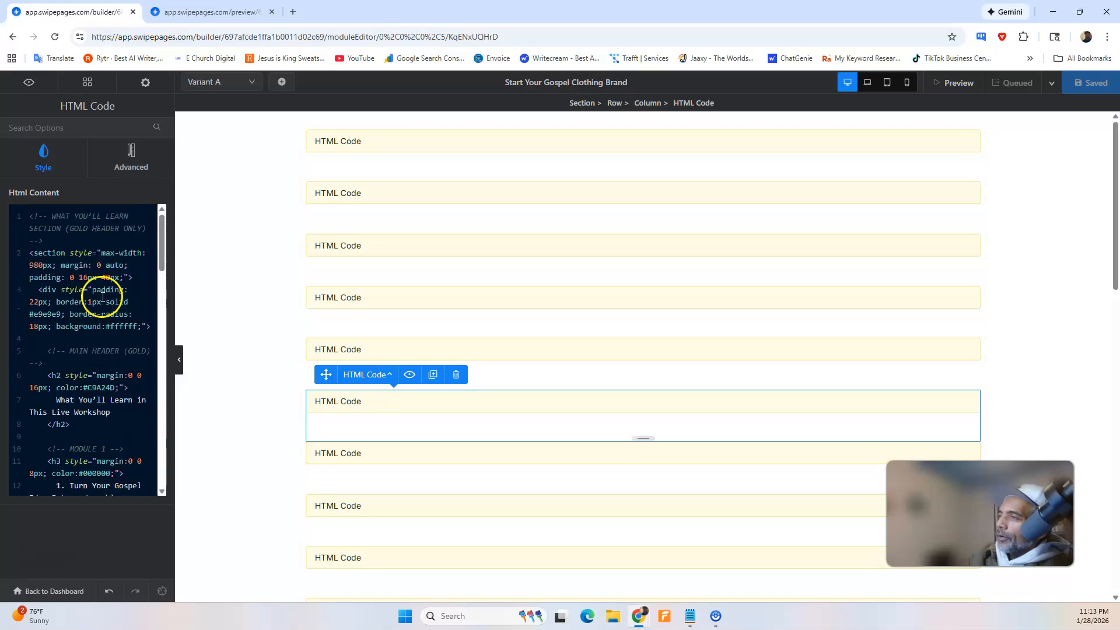
{"action": "left_click", "coordinate": [355, 453]}
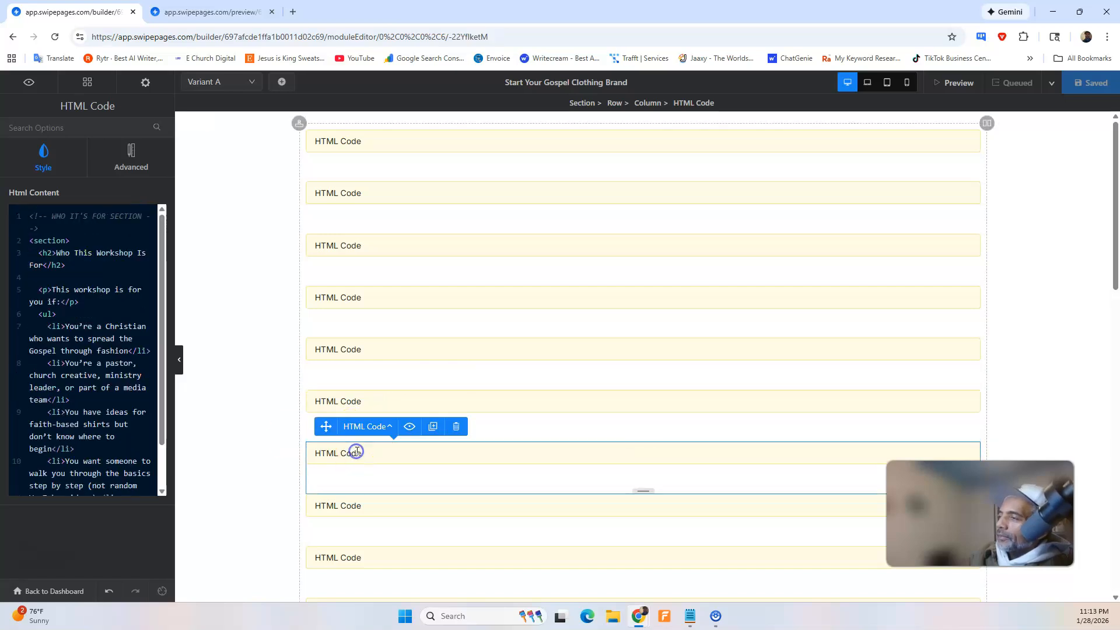
{"action": "key", "text": "ctrl+a"}
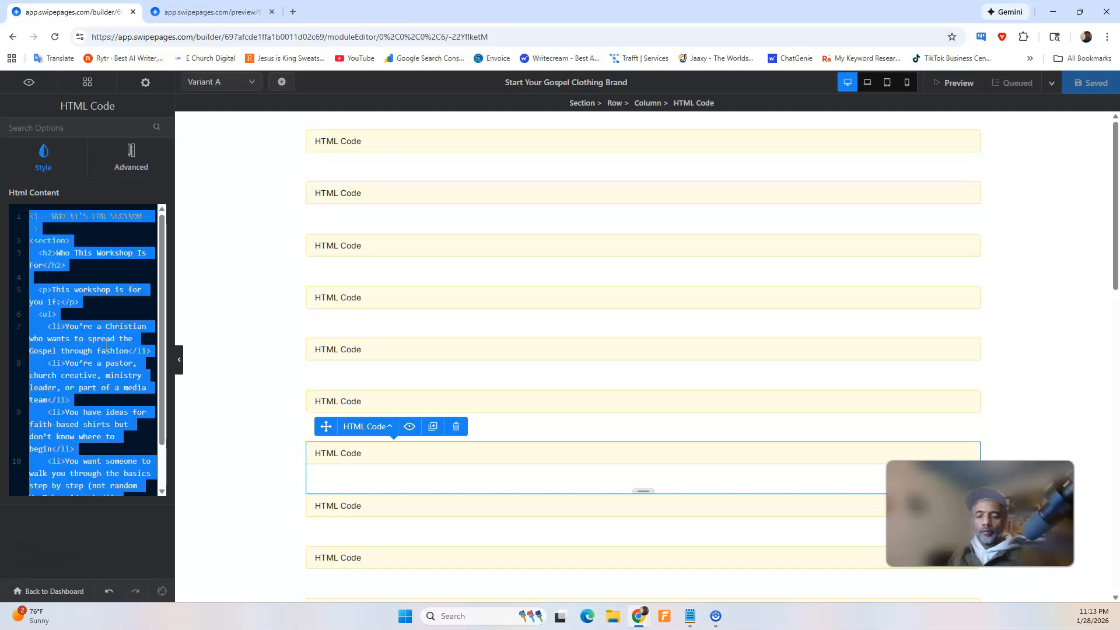
{"action": "key", "text": "BackSpace"}
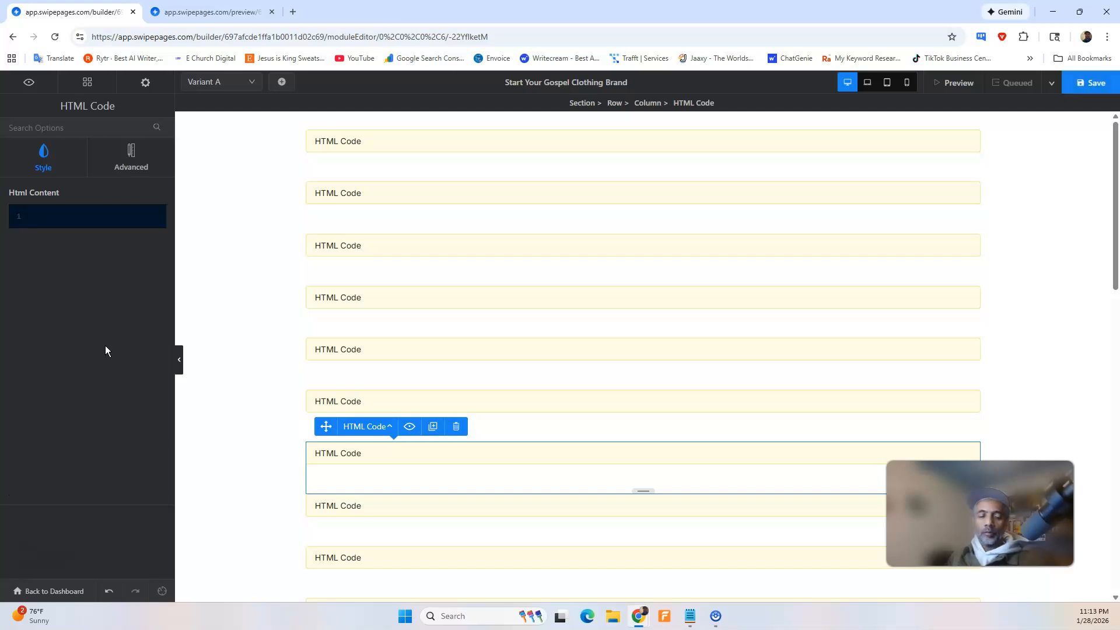
{"action": "key", "text": "ctrl+v"}
{"action": "left_click", "coordinate": [1089, 87]}
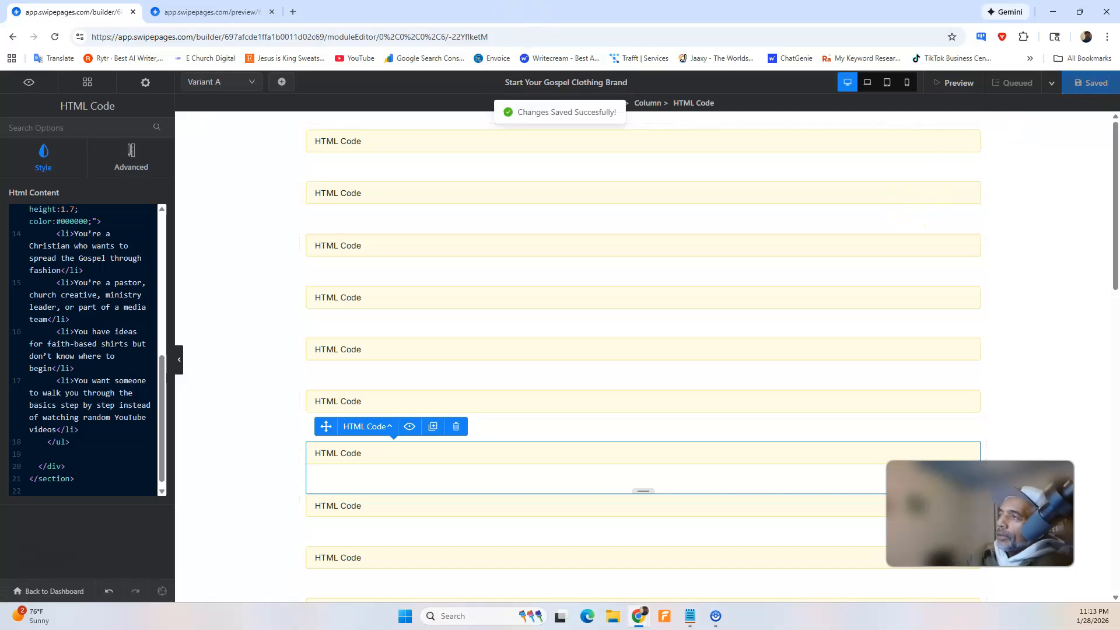
Reload the page preview and compare the "Who This Workshop Is For" section's width and header colour with the sections above and below it.
{"action": "left_click", "coordinate": [222, 13]}
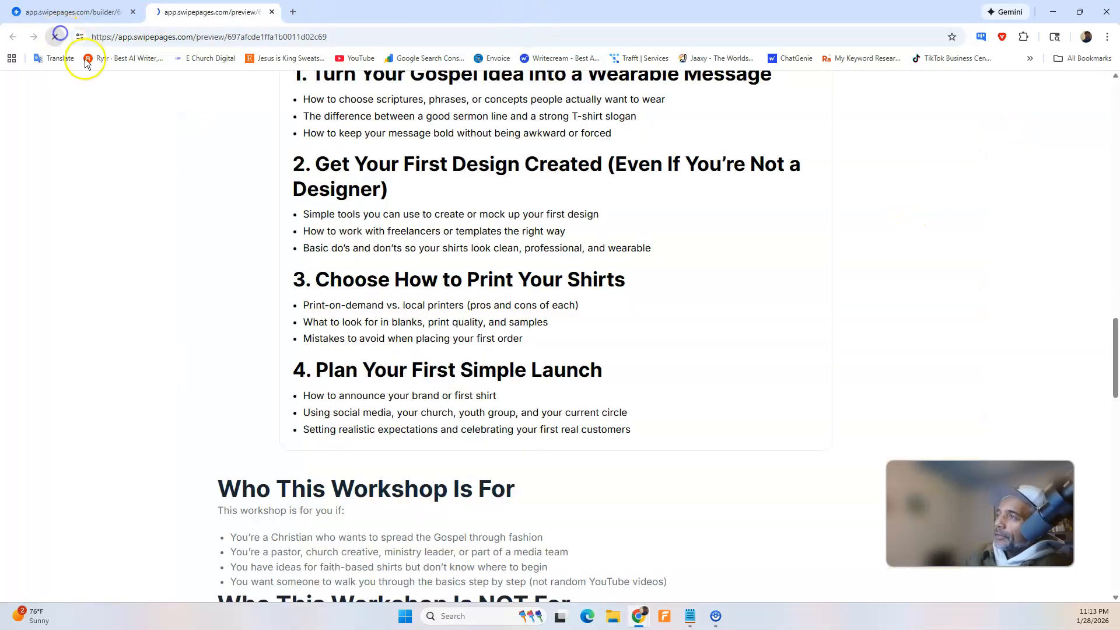
{"action": "scroll", "coordinate": [537, 346], "scroll_direction": "down", "scroll_amount": 4}
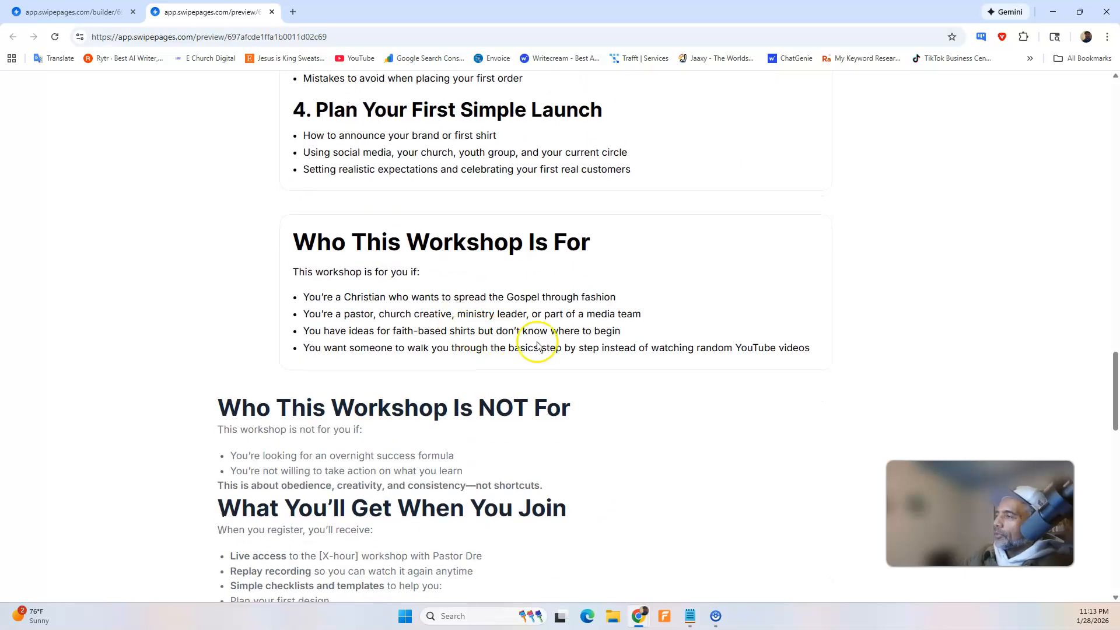
{"action": "scroll", "coordinate": [486, 250], "scroll_direction": "up", "scroll_amount": 3}
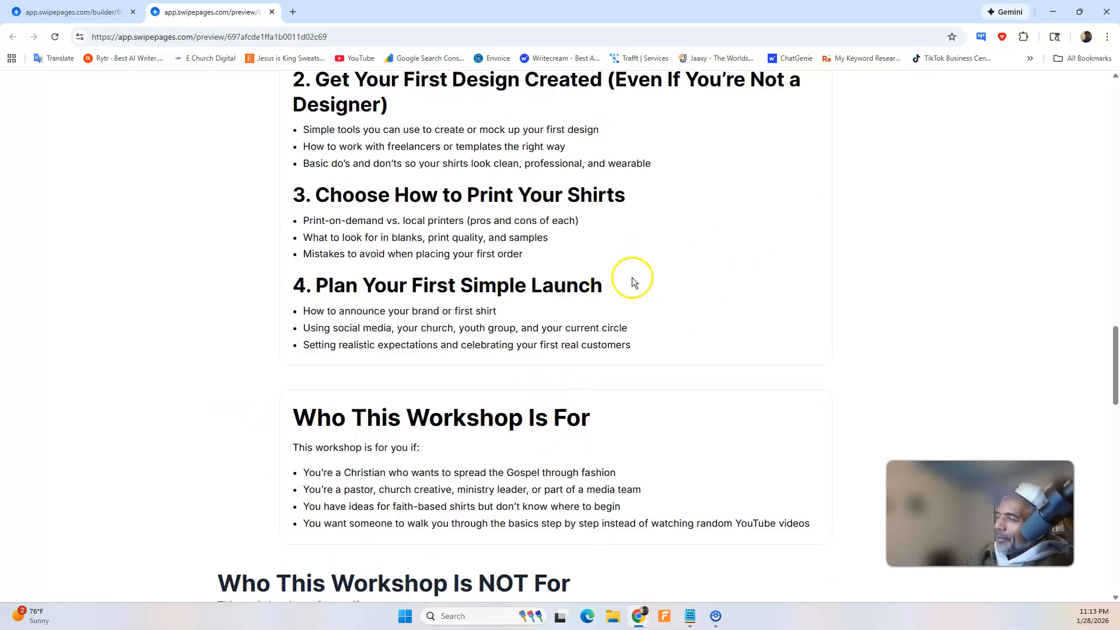
{"action": "scroll", "coordinate": [630, 280], "scroll_direction": "up", "scroll_amount": 4}
{"action": "scroll", "coordinate": [369, 307], "scroll_direction": "down", "scroll_amount": 6}
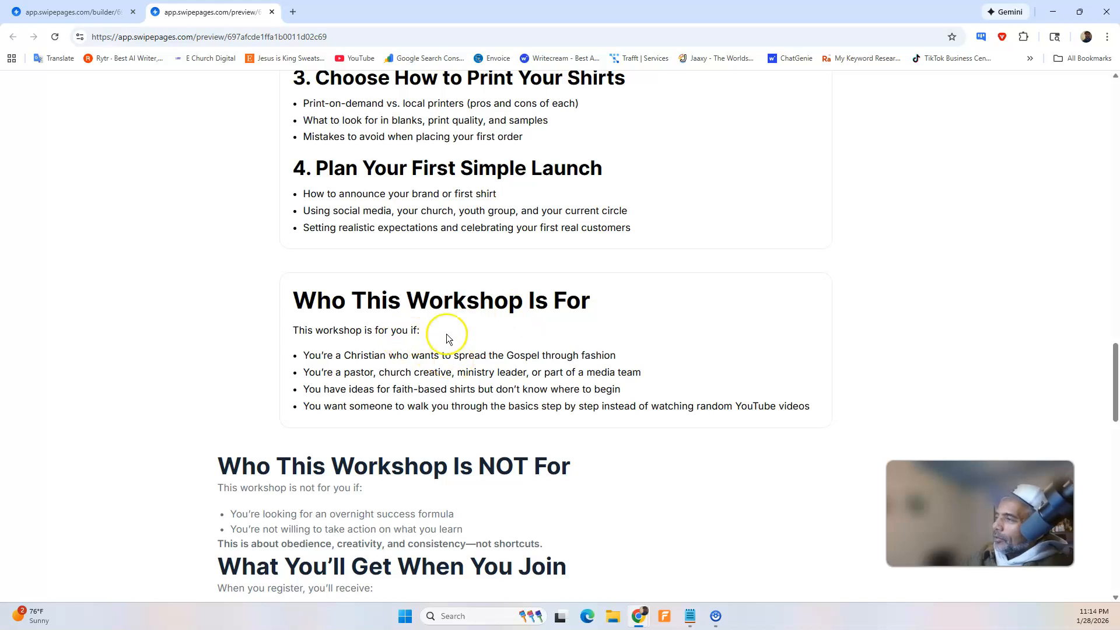
{"action": "scroll", "coordinate": [351, 357], "scroll_direction": "down", "scroll_amount": 2}
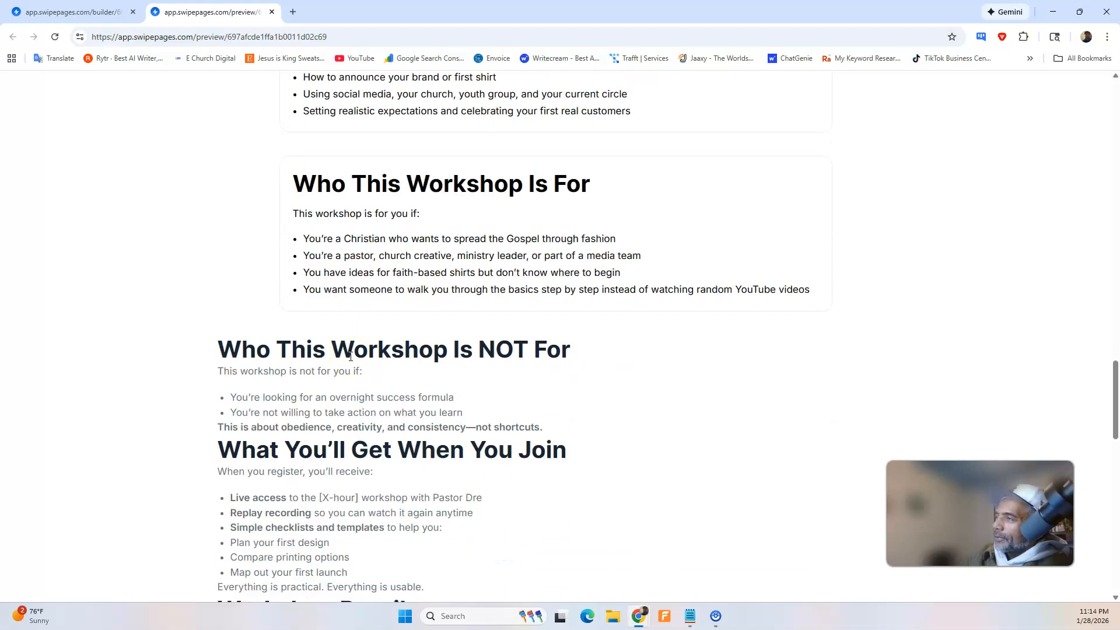
{"action": "scroll", "coordinate": [351, 357], "scroll_direction": "down", "scroll_amount": 1}
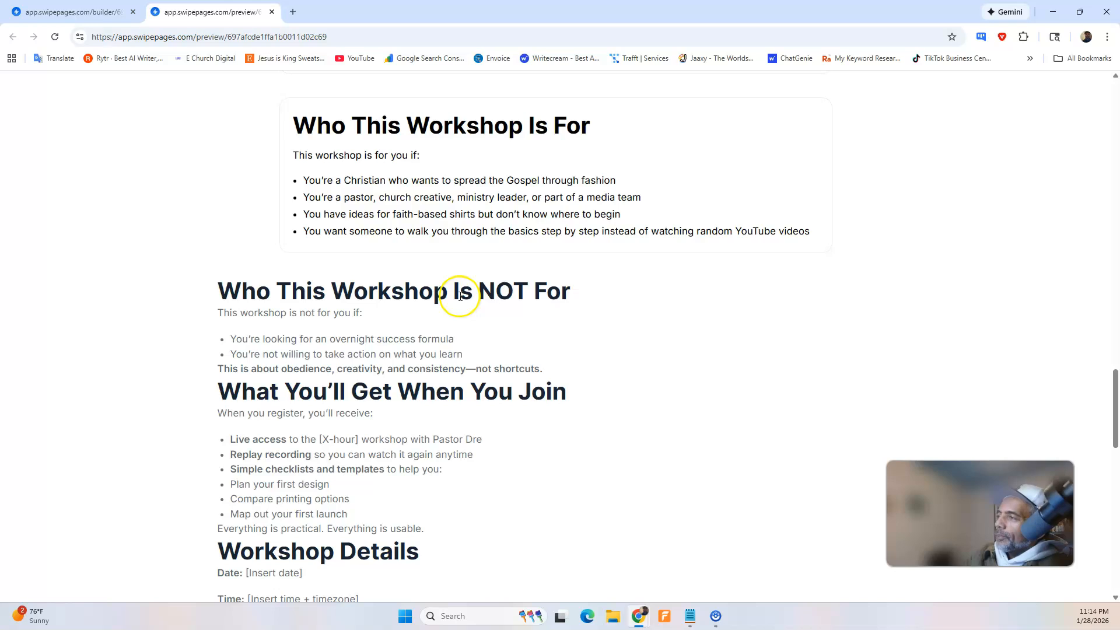
Dictate and send a ChatGPT request to change the "Who is this workshop not for" section to match the width also.
{"action": "left_click", "coordinate": [639, 615]}
{"action": "left_click", "coordinate": [689, 566]}
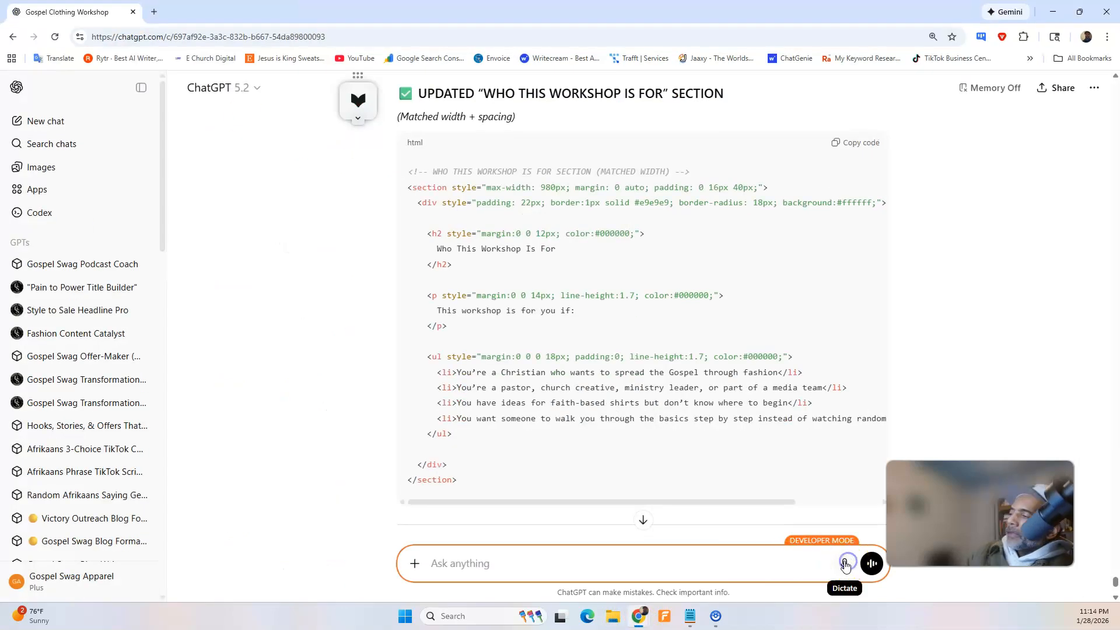
{"action": "left_click", "coordinate": [845, 564]}
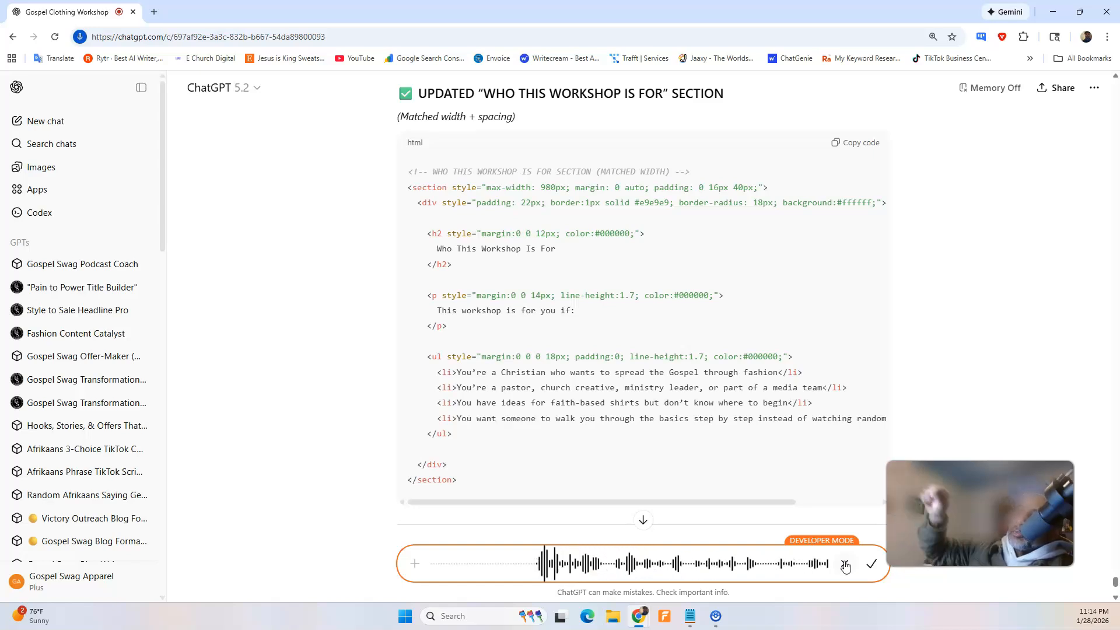
{"action": "left_click", "coordinate": [871, 564]}
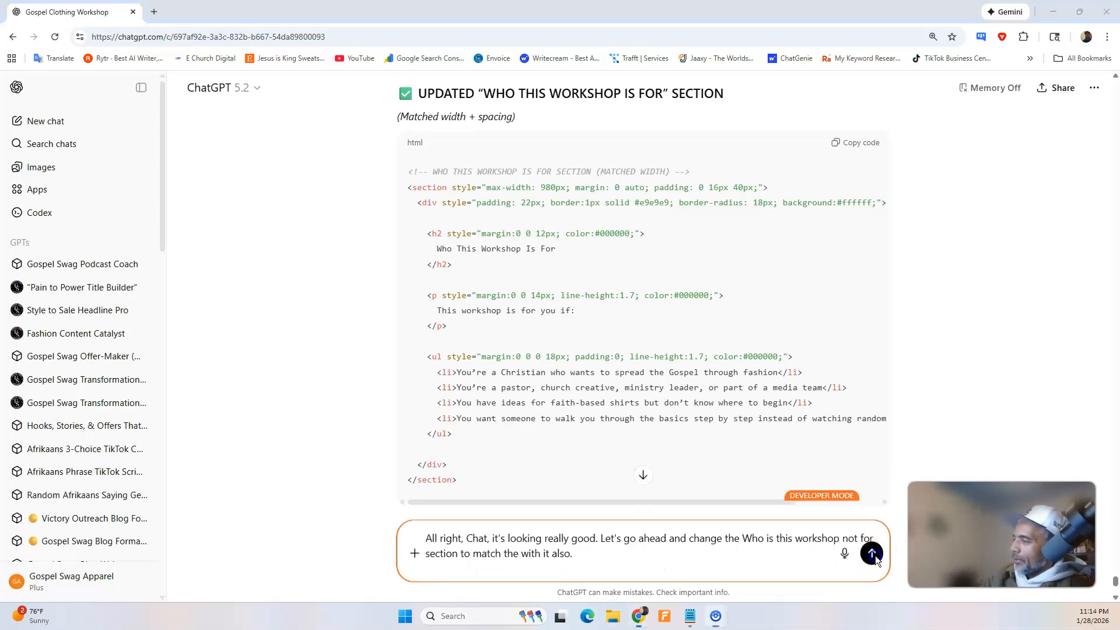
{"action": "left_click", "coordinate": [878, 557]}
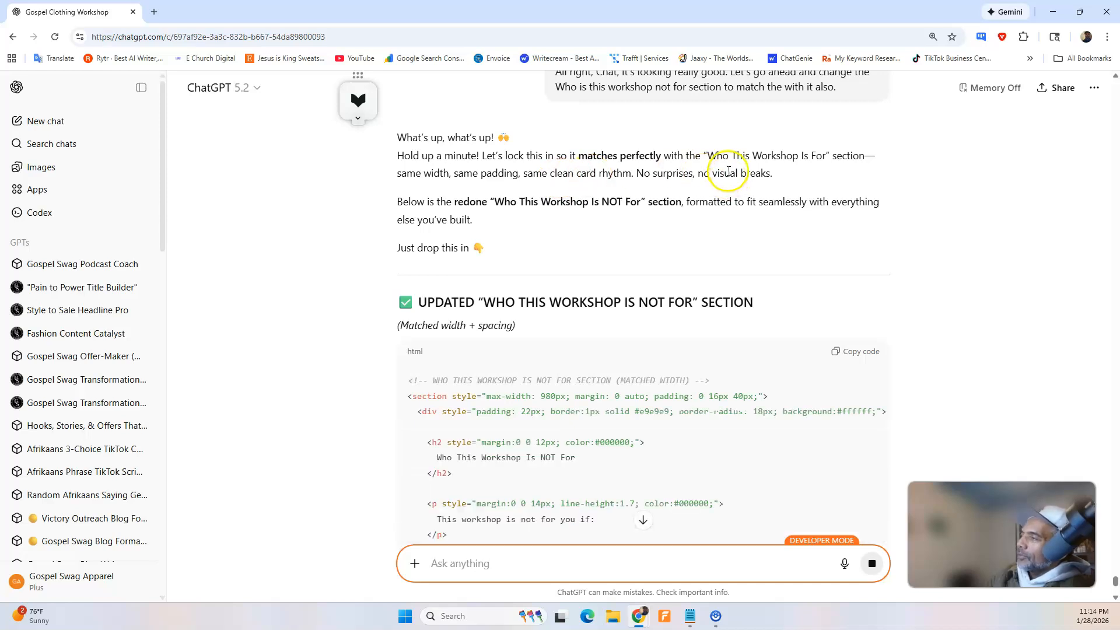
Look through ChatGPT's reply and copy the updated "Who This Workshop Is NOT For" section's HTML code.
{"action": "scroll", "coordinate": [616, 260], "scroll_direction": "down", "scroll_amount": 1}
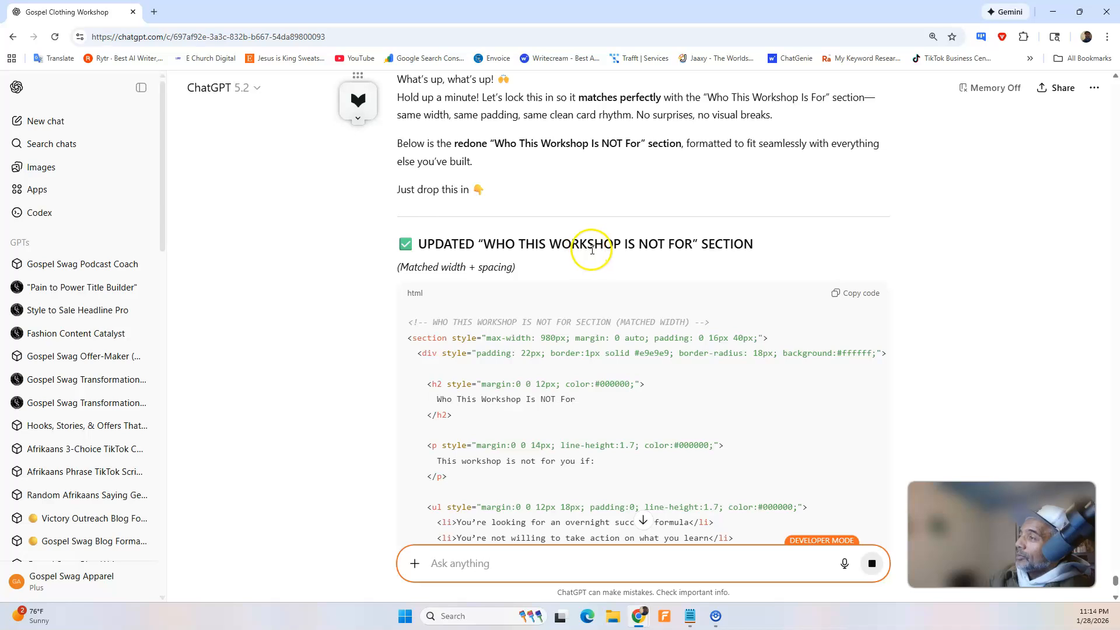
{"action": "scroll", "coordinate": [690, 251], "scroll_direction": "down", "scroll_amount": 5}
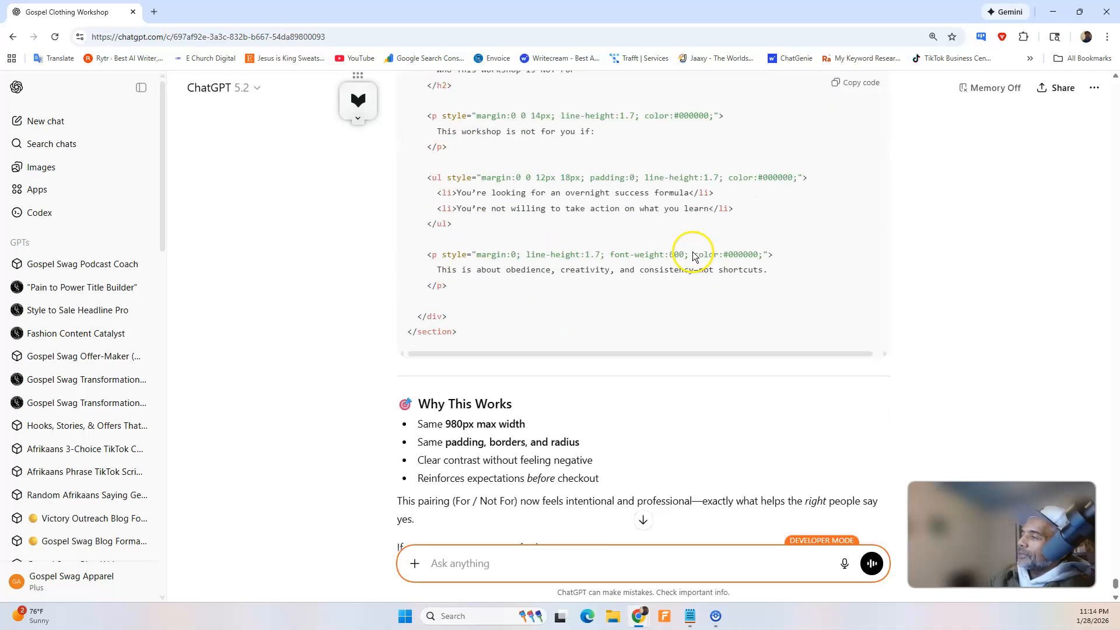
{"action": "scroll", "coordinate": [693, 251], "scroll_direction": "up", "scroll_amount": 2}
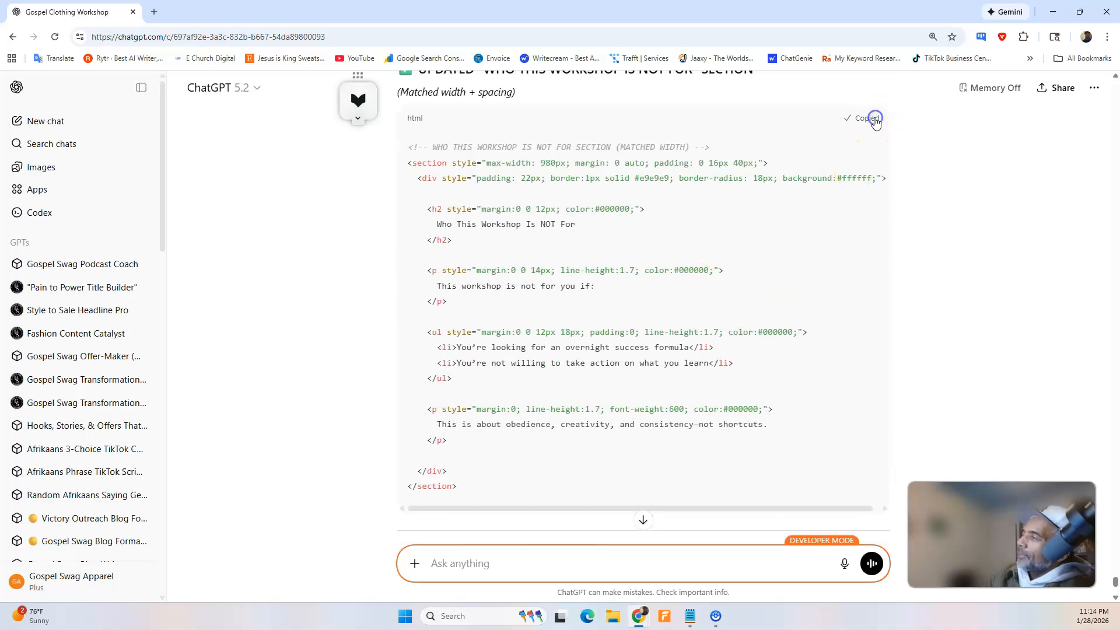
In the Swipe Pages builder, replace the eighth HTML Code block's content with the copied "Who This Workshop Is NOT For" code and save the page.
{"action": "left_click", "coordinate": [1050, 12]}
{"action": "left_click", "coordinate": [82, 12]}
{"action": "left_click", "coordinate": [364, 454]}
{"action": "scroll", "coordinate": [25, 345], "scroll_direction": "up", "scroll_amount": 2}
{"action": "scroll", "coordinate": [57, 333], "scroll_direction": "up", "scroll_amount": 4}
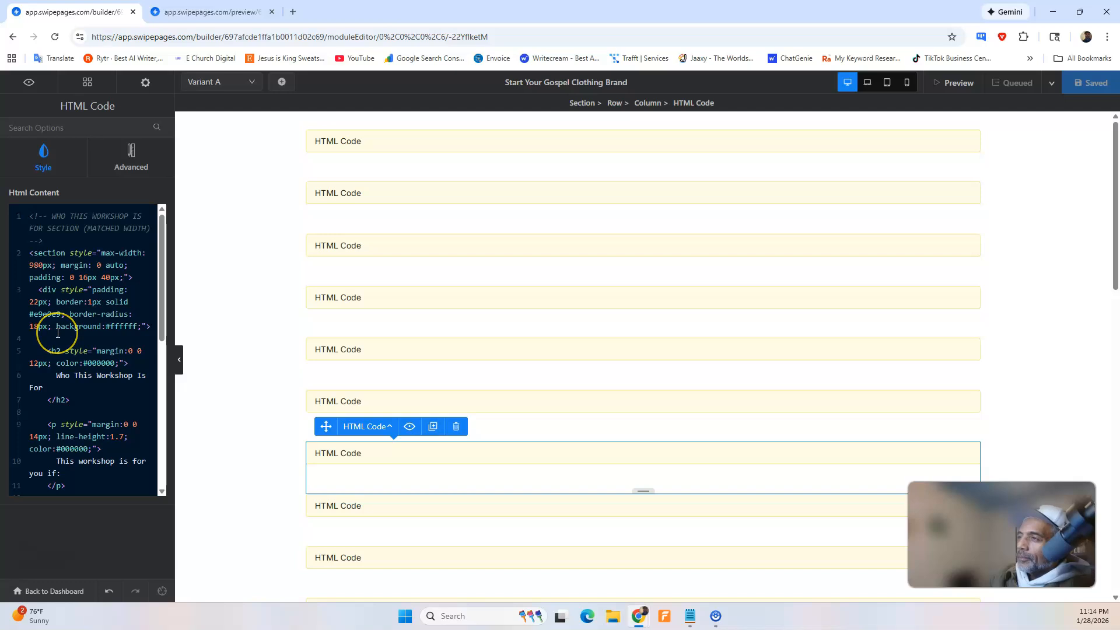
{"action": "left_click", "coordinate": [354, 503]}
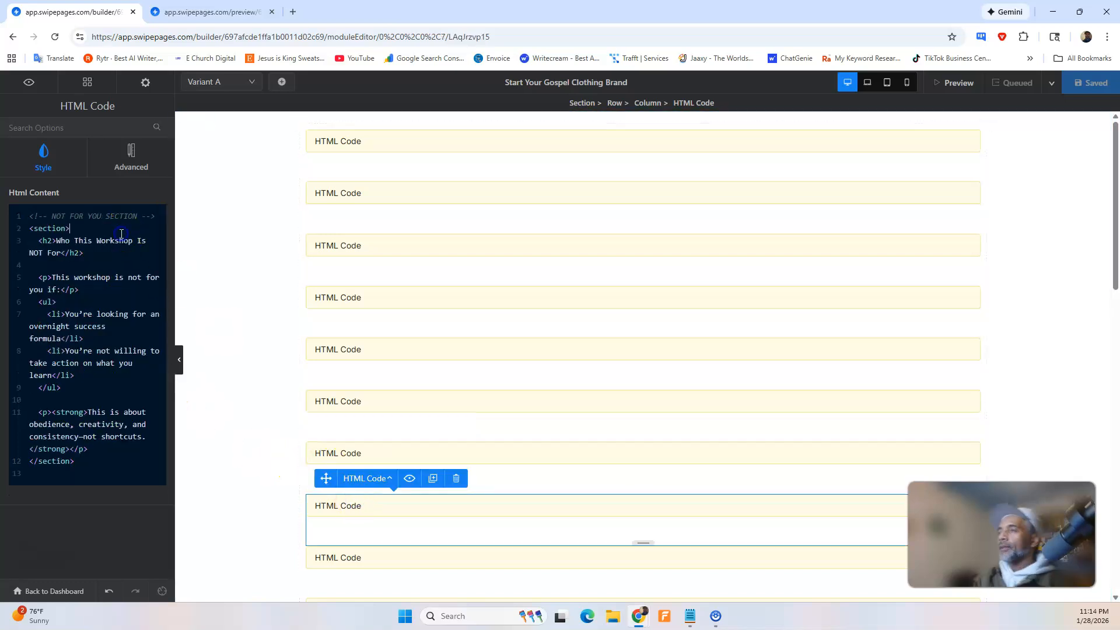
{"action": "key", "text": "ctrl+a"}
{"action": "key", "text": "BackSpace"}
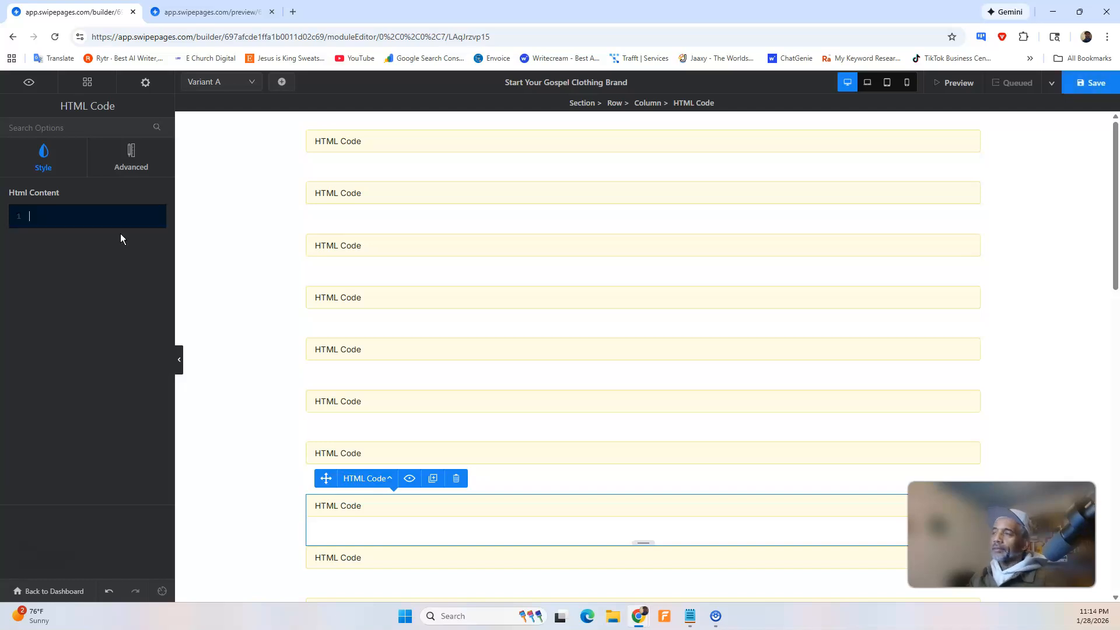
{"action": "key", "text": "ctrl+v"}
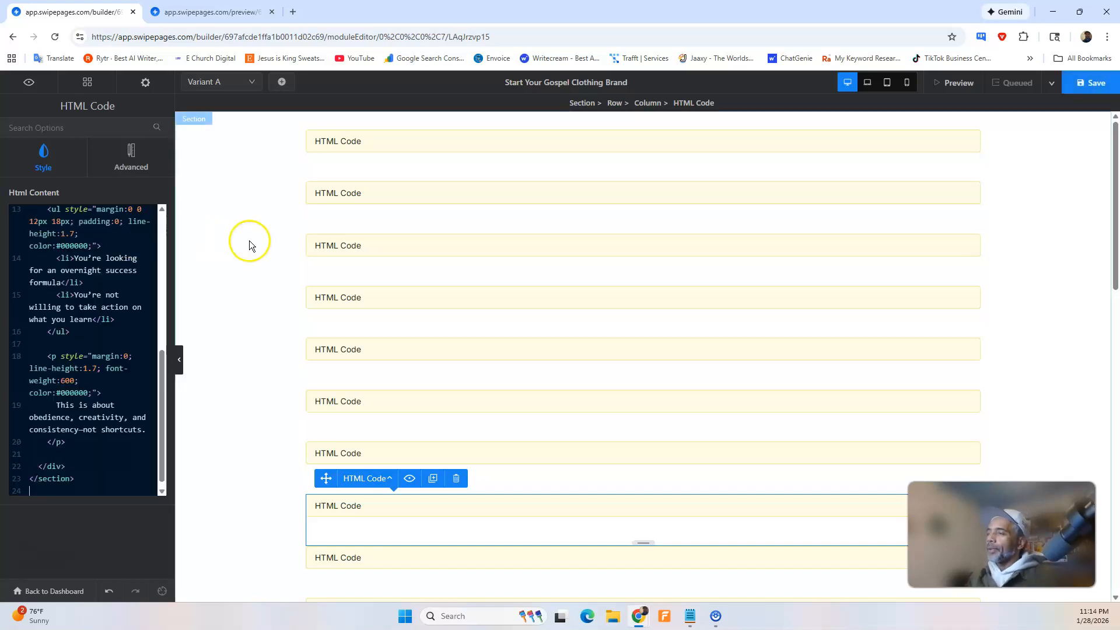
{"action": "left_click", "coordinate": [1082, 84]}
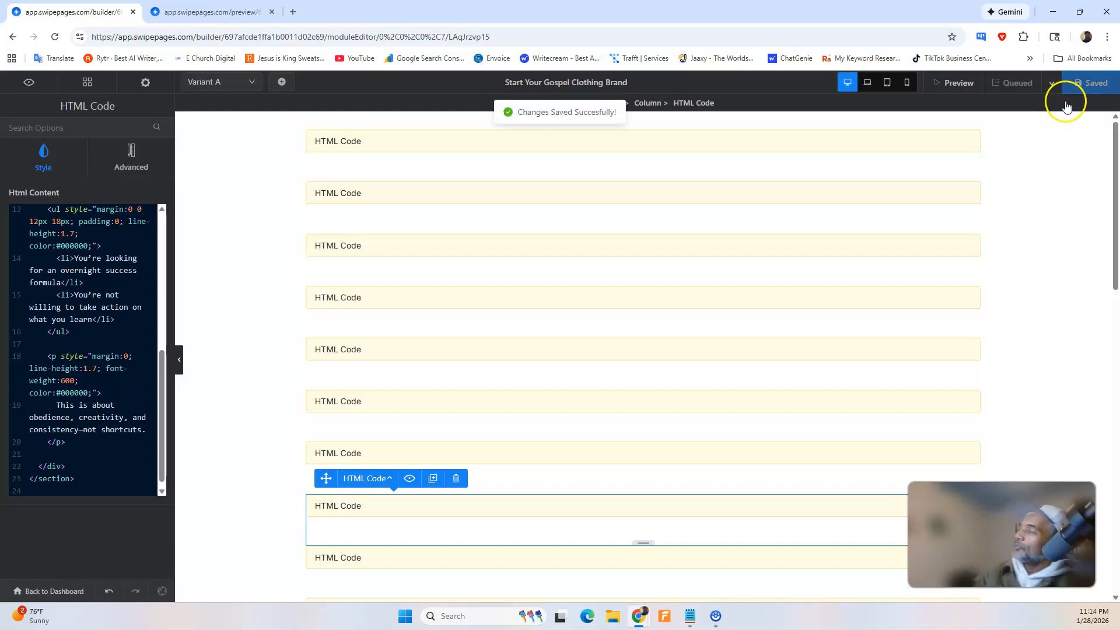
Reload the page preview and review the sections from the hero down to "What You'll Get When You Join" for matching width and header colours.
{"action": "left_click", "coordinate": [204, 11]}
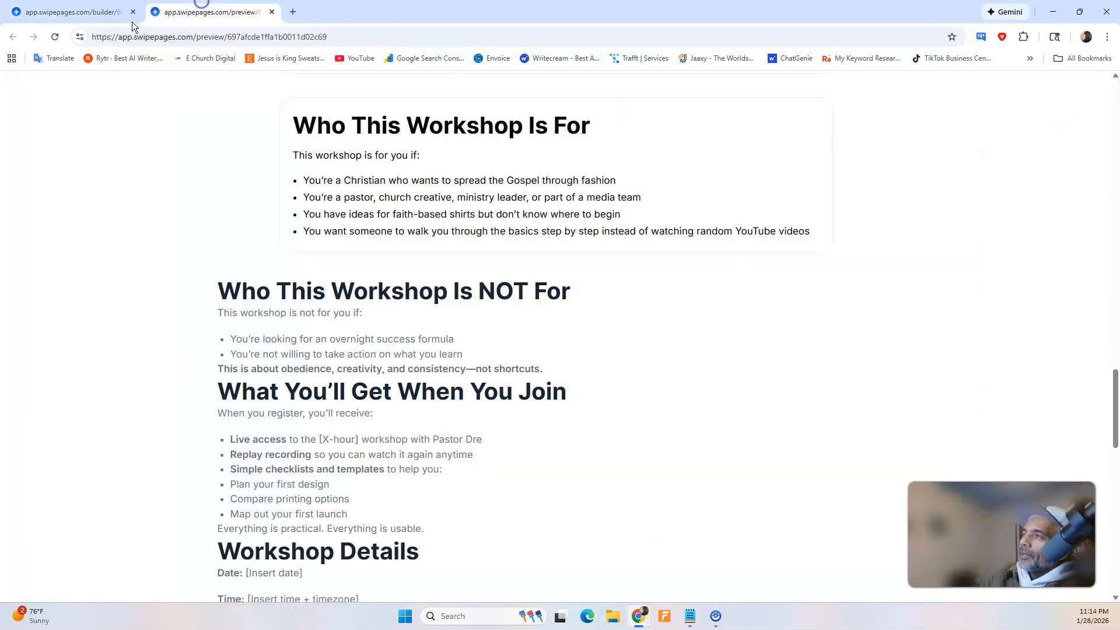
{"action": "scroll", "coordinate": [464, 357], "scroll_direction": "up", "scroll_amount": 5}
{"action": "scroll", "coordinate": [470, 349], "scroll_direction": "down", "scroll_amount": 8}
{"action": "scroll", "coordinate": [474, 347], "scroll_direction": "up", "scroll_amount": 20}
{"action": "scroll", "coordinate": [461, 357], "scroll_direction": "up", "scroll_amount": 15}
{"action": "scroll", "coordinate": [459, 357], "scroll_direction": "down", "scroll_amount": 2}
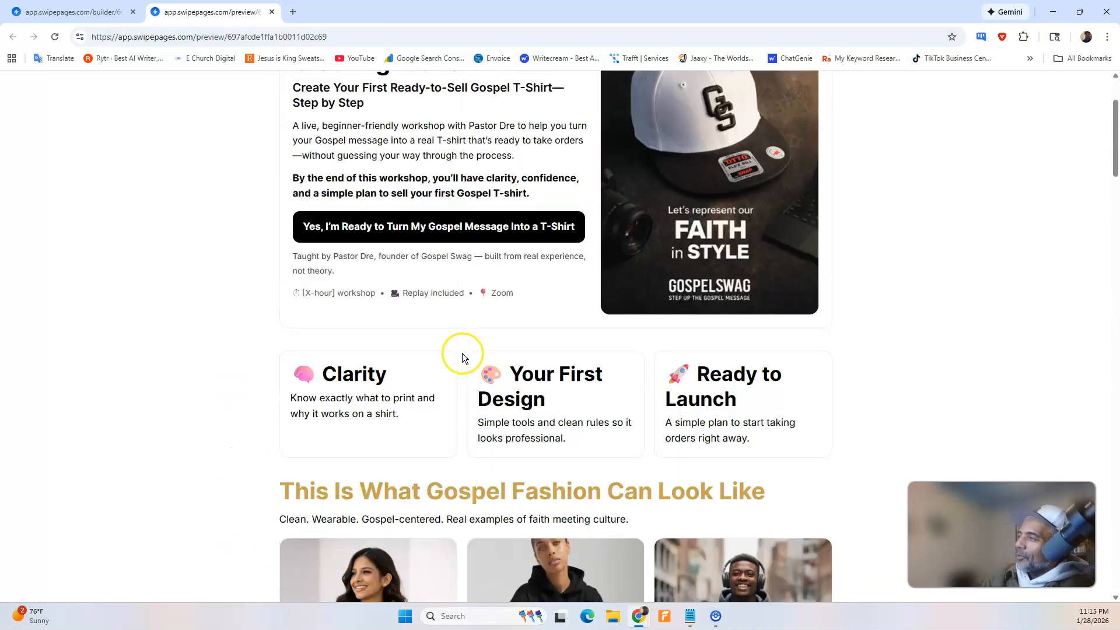
{"action": "scroll", "coordinate": [460, 357], "scroll_direction": "up", "scroll_amount": 3}
{"action": "scroll", "coordinate": [460, 353], "scroll_direction": "down", "scroll_amount": 9}
{"action": "scroll", "coordinate": [460, 349], "scroll_direction": "down", "scroll_amount": 20}
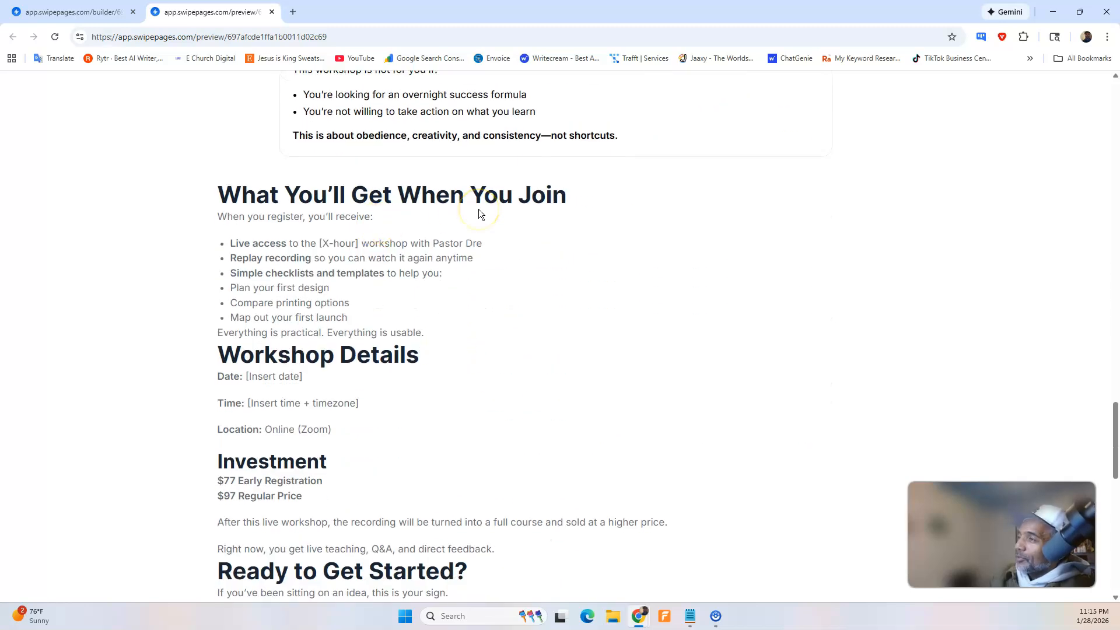
In ChatGPT, dictate and send a request to redo "What You'll Get When You Join" with gold main header, true black text and off-white background.
{"action": "left_click", "coordinate": [642, 620]}
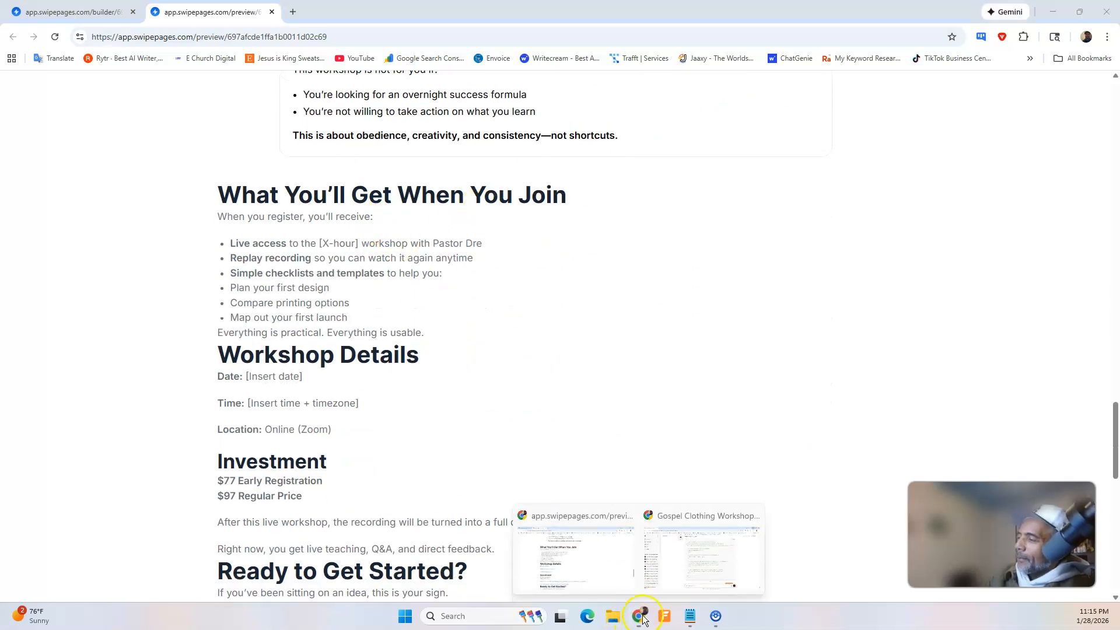
{"action": "left_click", "coordinate": [662, 577]}
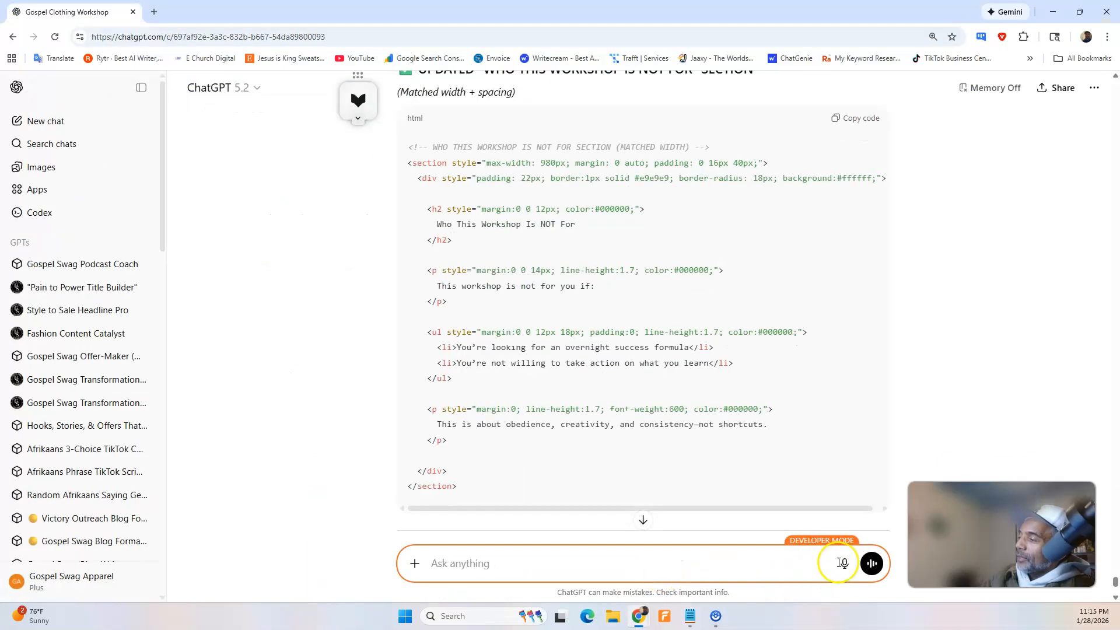
{"action": "left_click", "coordinate": [844, 564]}
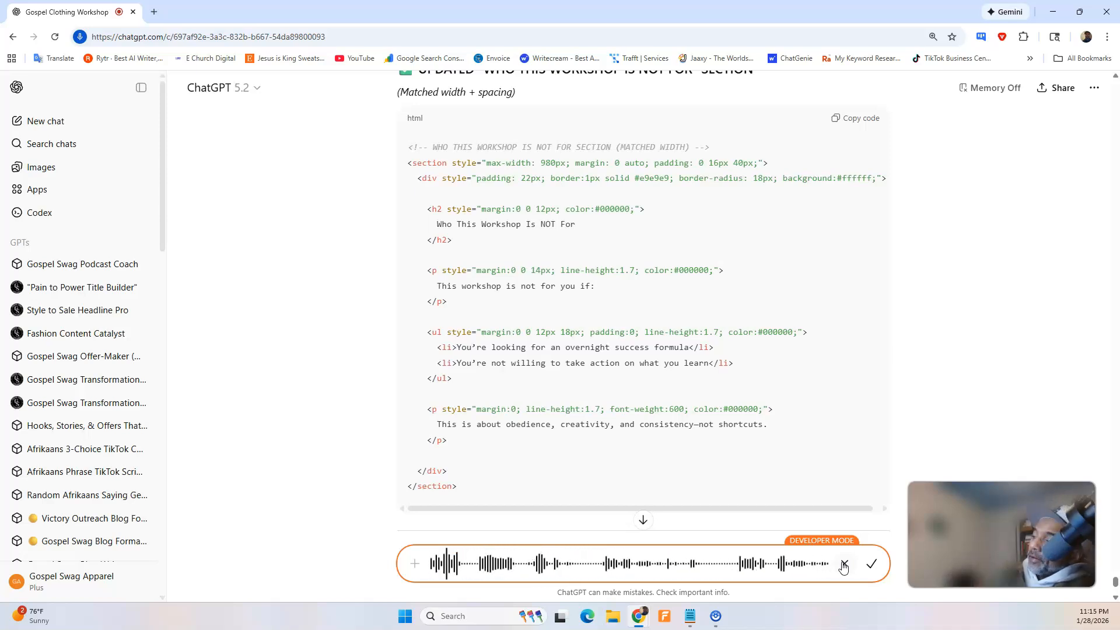
{"action": "left_click", "coordinate": [873, 565]}
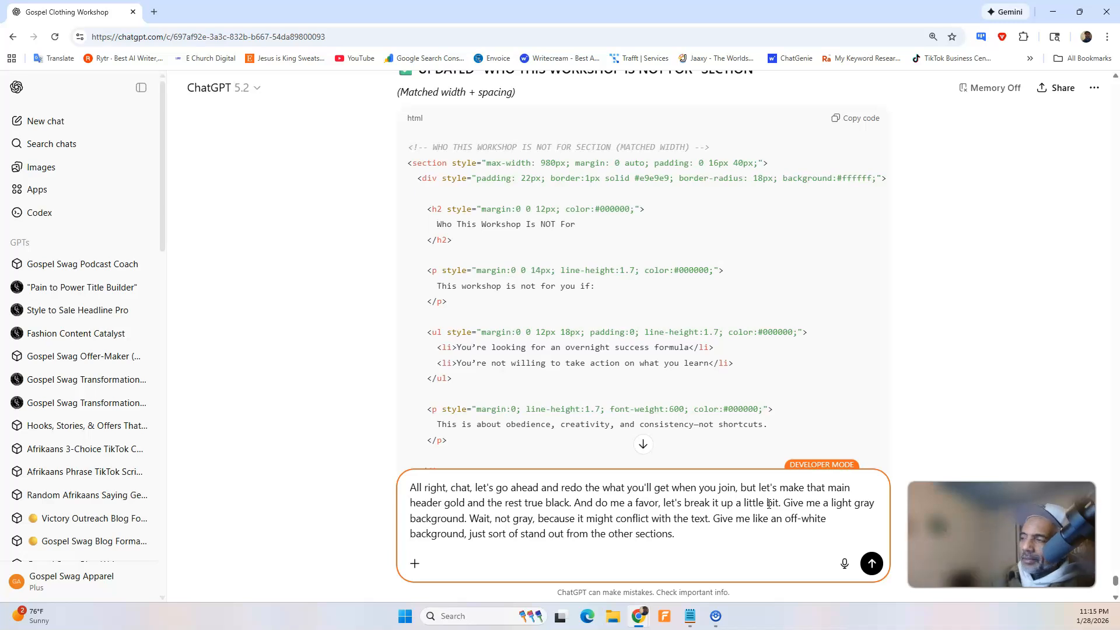
{"action": "left_click", "coordinate": [872, 564]}
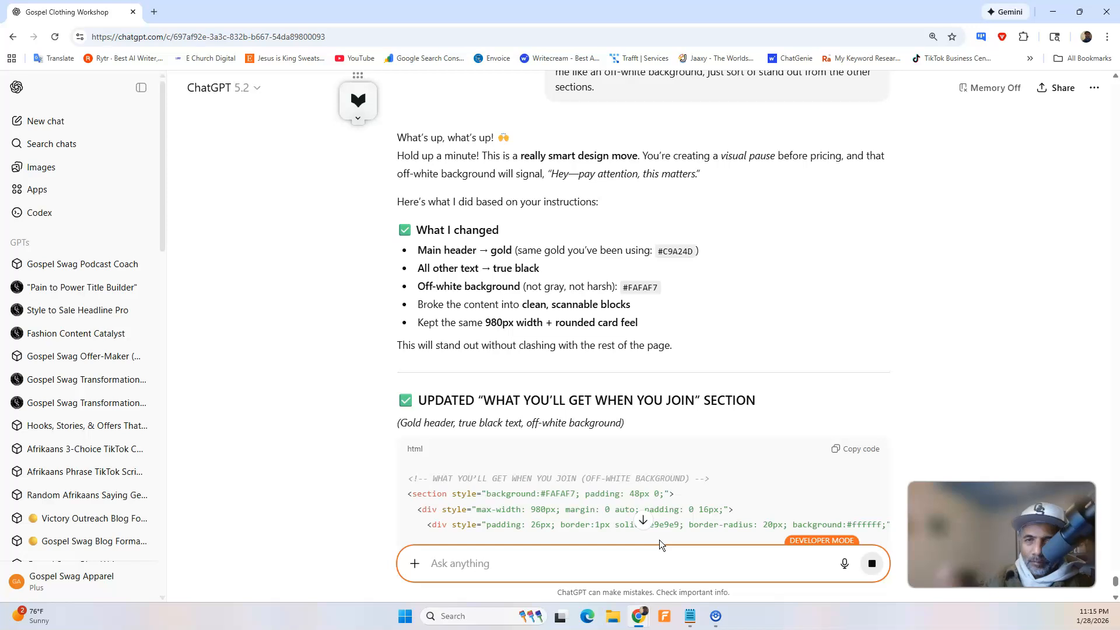
Look through ChatGPT's reply and copy the updated "What You'll Get When You Join" section's HTML code.
{"action": "left_click", "coordinate": [594, 473]}
{"action": "scroll", "coordinate": [700, 374], "scroll_direction": "down", "scroll_amount": 7}
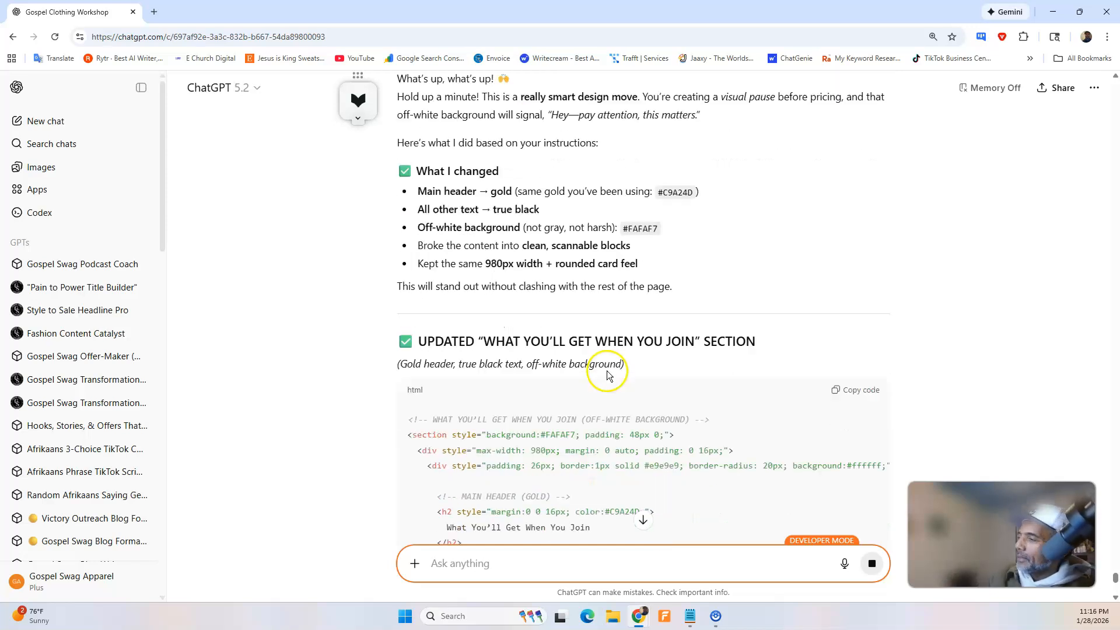
{"action": "scroll", "coordinate": [735, 276], "scroll_direction": "down", "scroll_amount": 7}
{"action": "scroll", "coordinate": [736, 274], "scroll_direction": "up", "scroll_amount": 10}
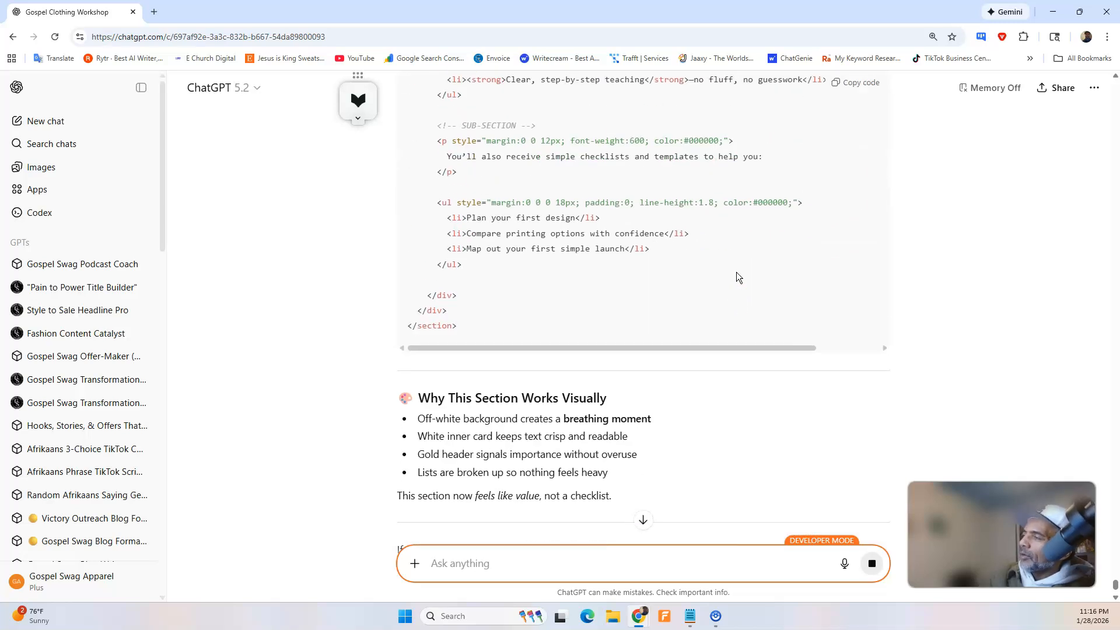
{"action": "left_click", "coordinate": [838, 278]}
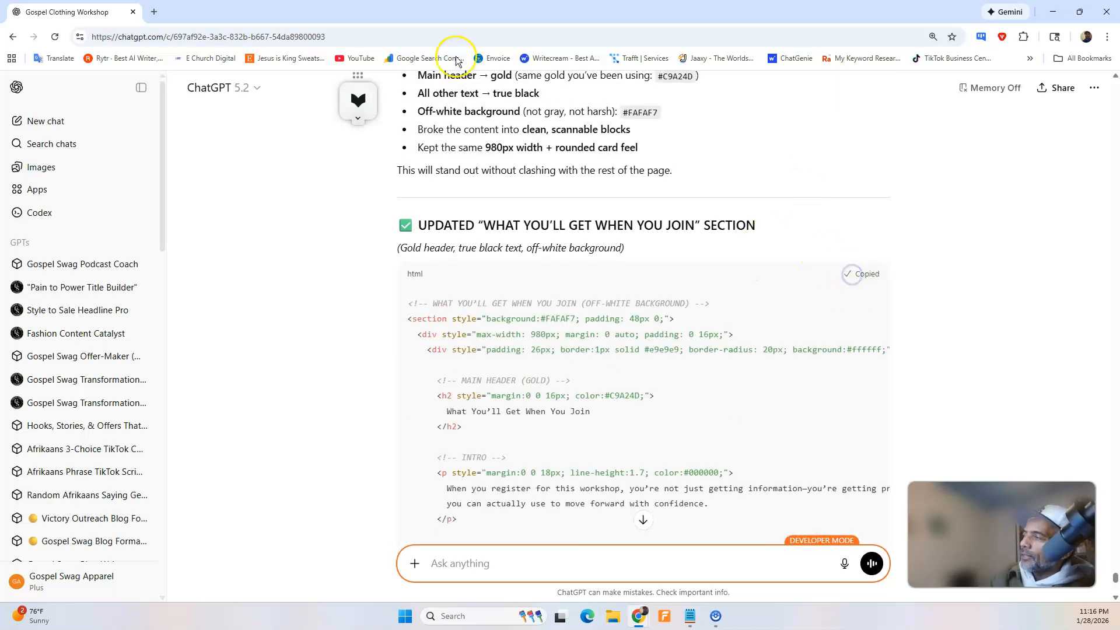
In the Swipe Pages builder, replace the ninth HTML Code block's content with the copied "What You'll Get When You Join" code and save the page.
{"action": "left_click", "coordinate": [1053, 12]}
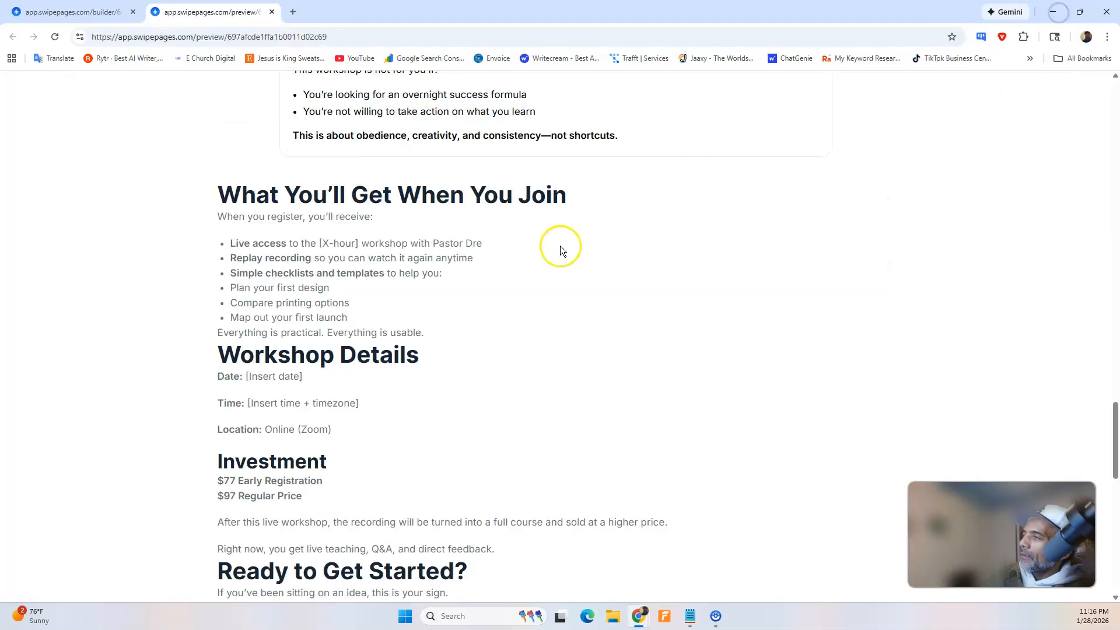
{"action": "left_click", "coordinate": [76, 11]}
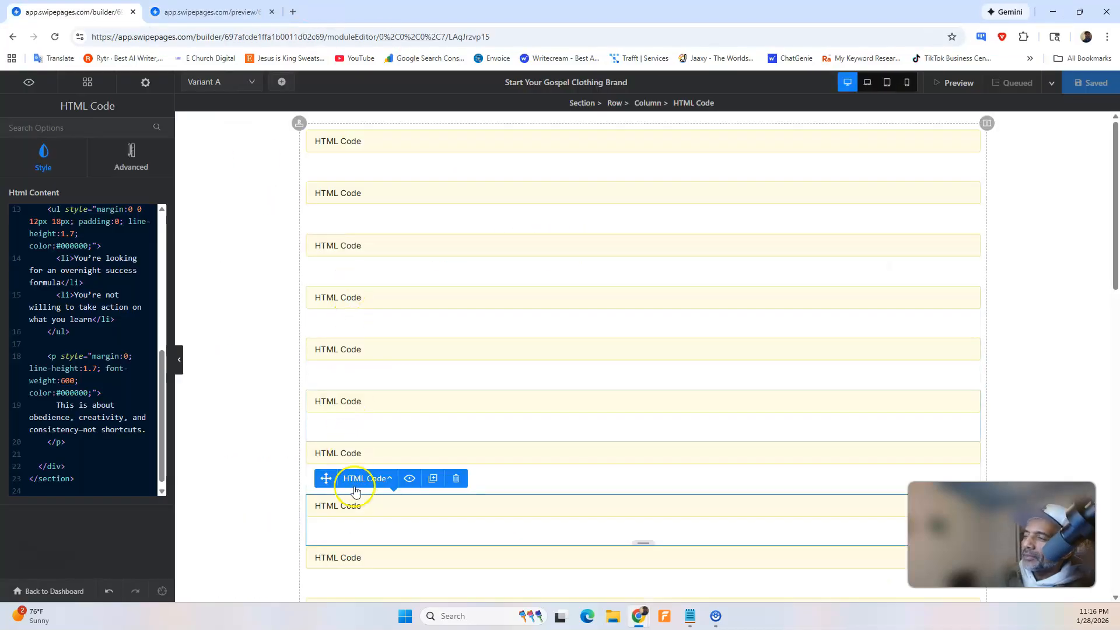
{"action": "left_click", "coordinate": [357, 505]}
{"action": "scroll", "coordinate": [112, 352], "scroll_direction": "up", "scroll_amount": 6}
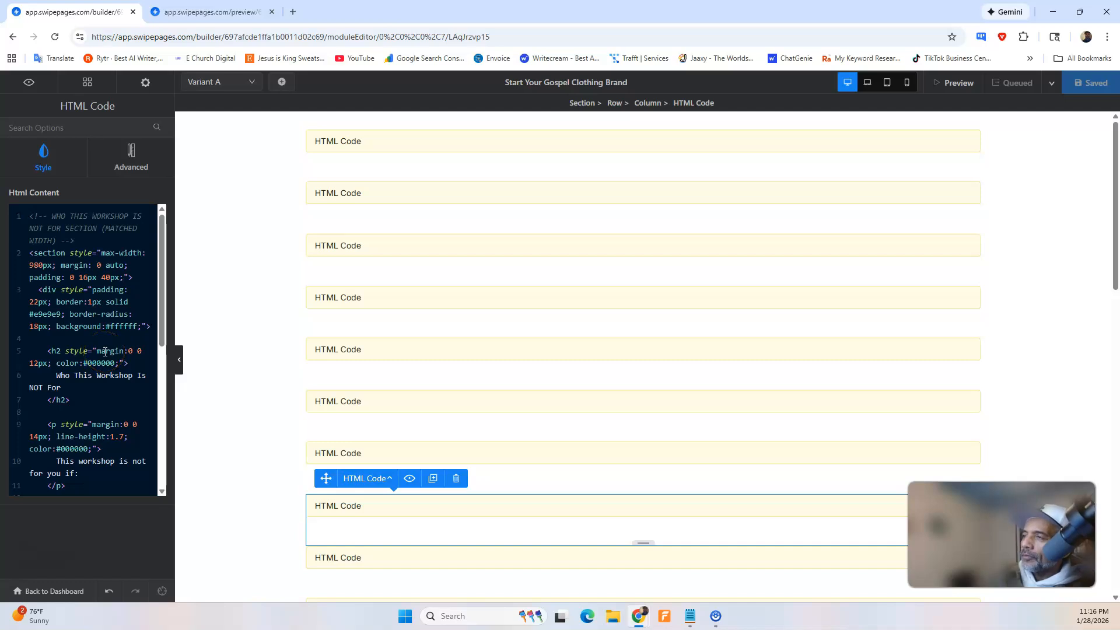
{"action": "left_click", "coordinate": [245, 13]}
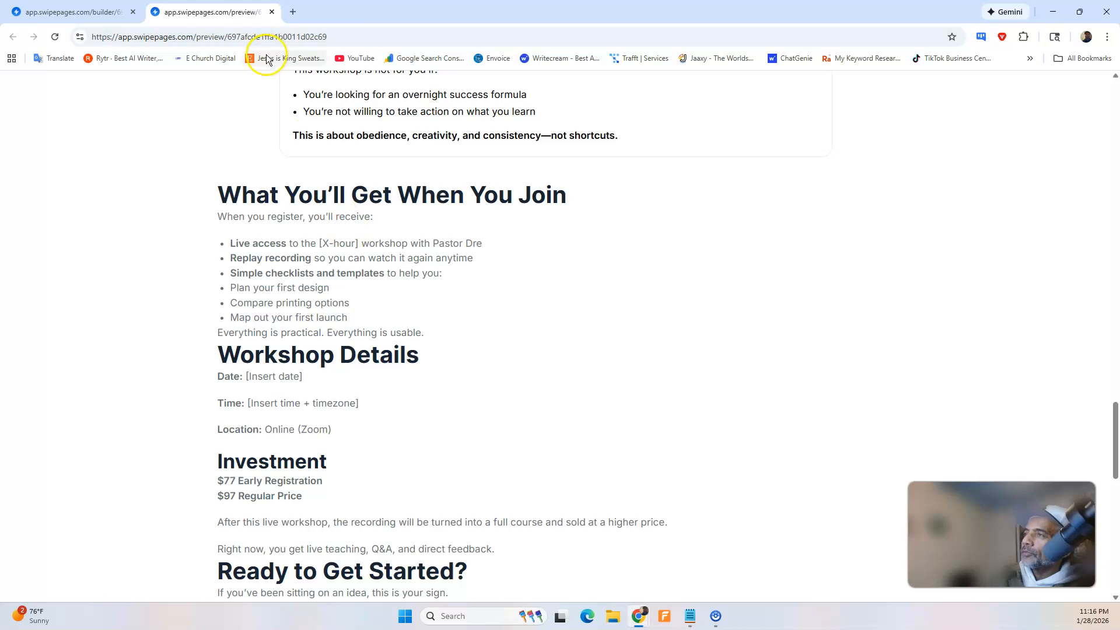
{"action": "left_click", "coordinate": [70, 12]}
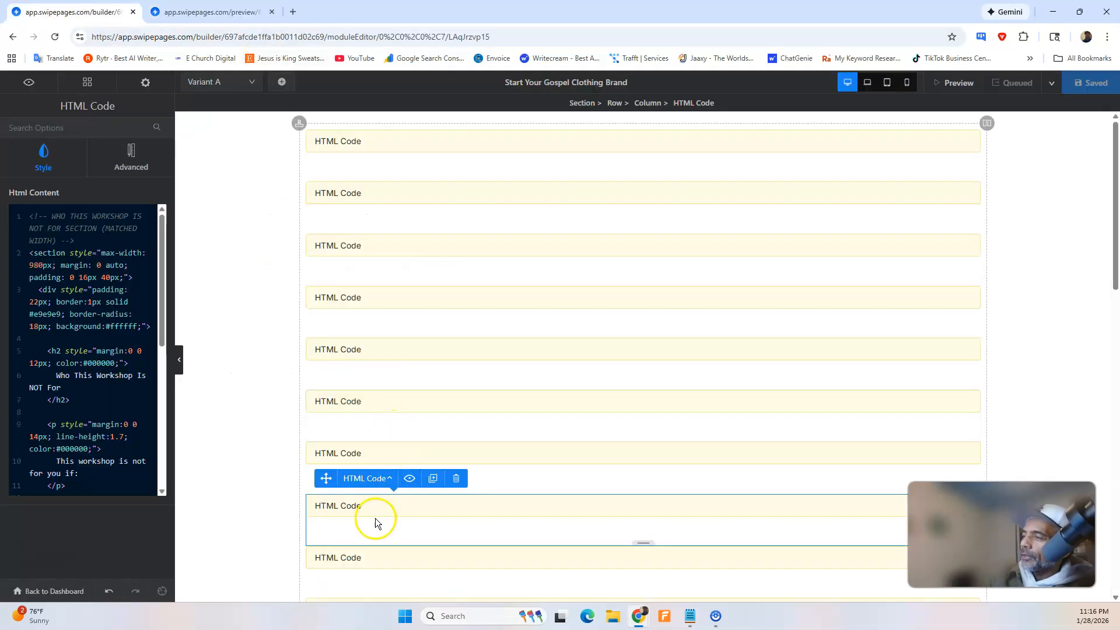
{"action": "left_click", "coordinate": [375, 556]}
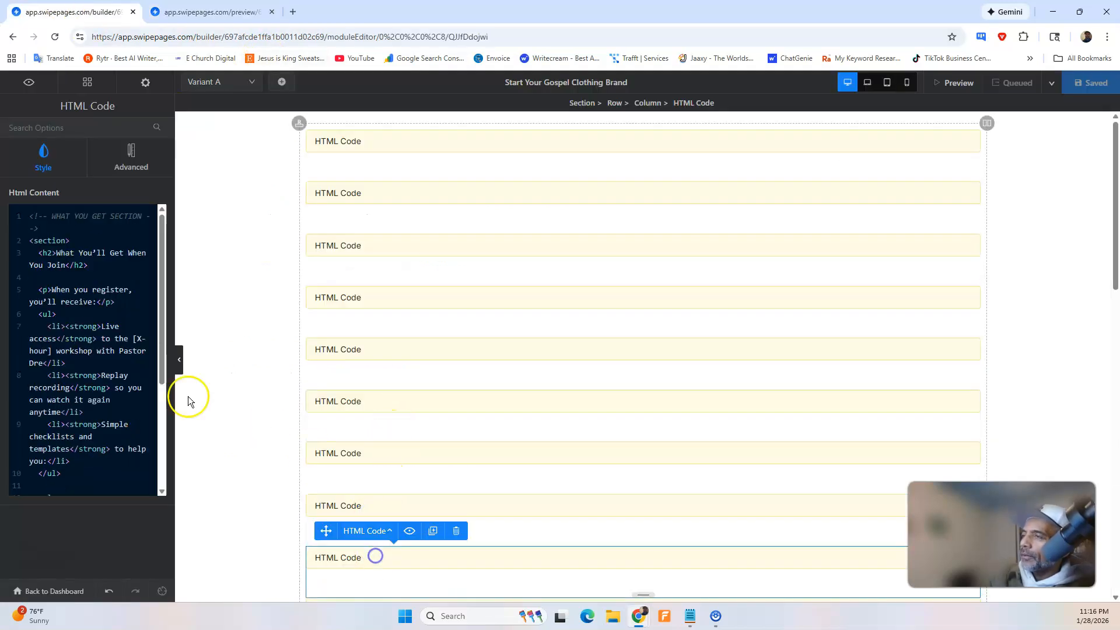
{"action": "left_click", "coordinate": [133, 345]}
{"action": "key", "text": "ctrl+a"}
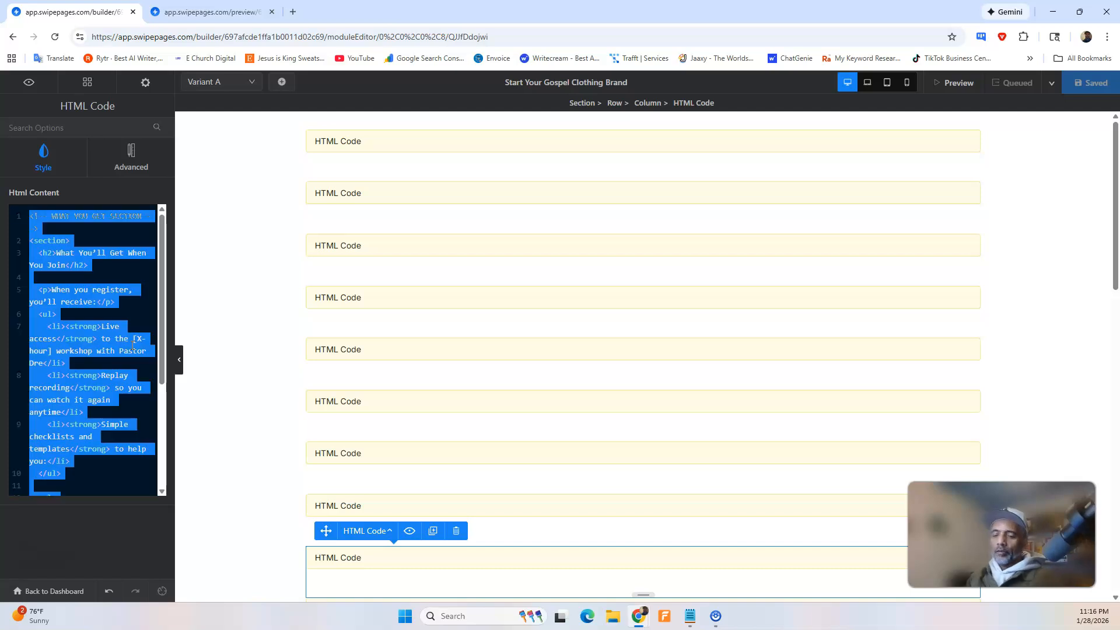
{"action": "key", "text": "BackSpace"}
{"action": "key", "text": "ctrl+v"}
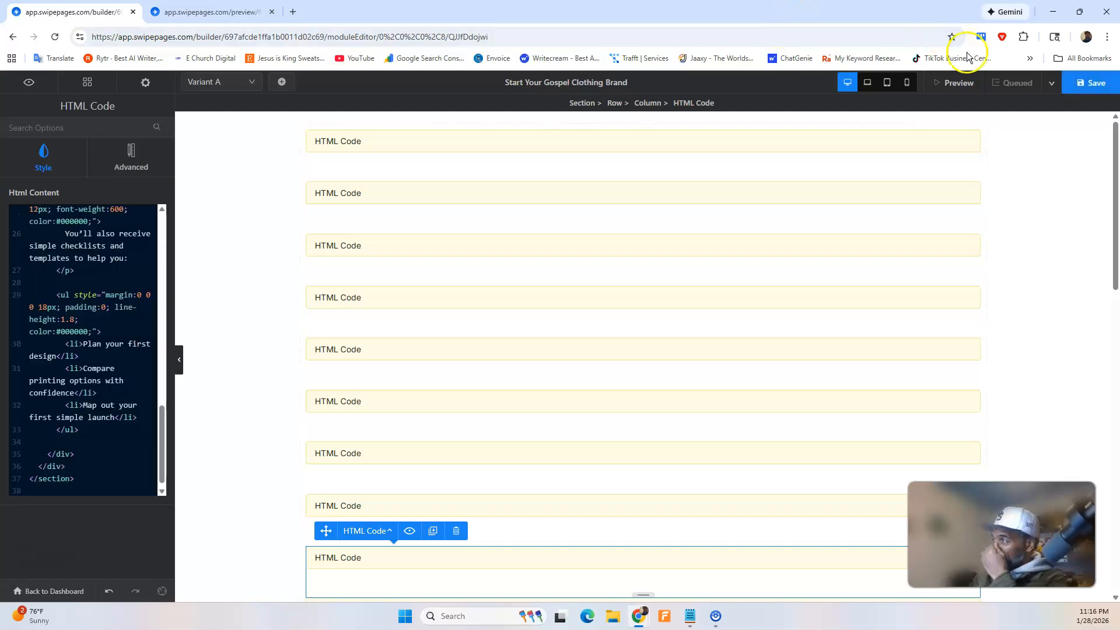
{"action": "left_click", "coordinate": [1081, 86]}
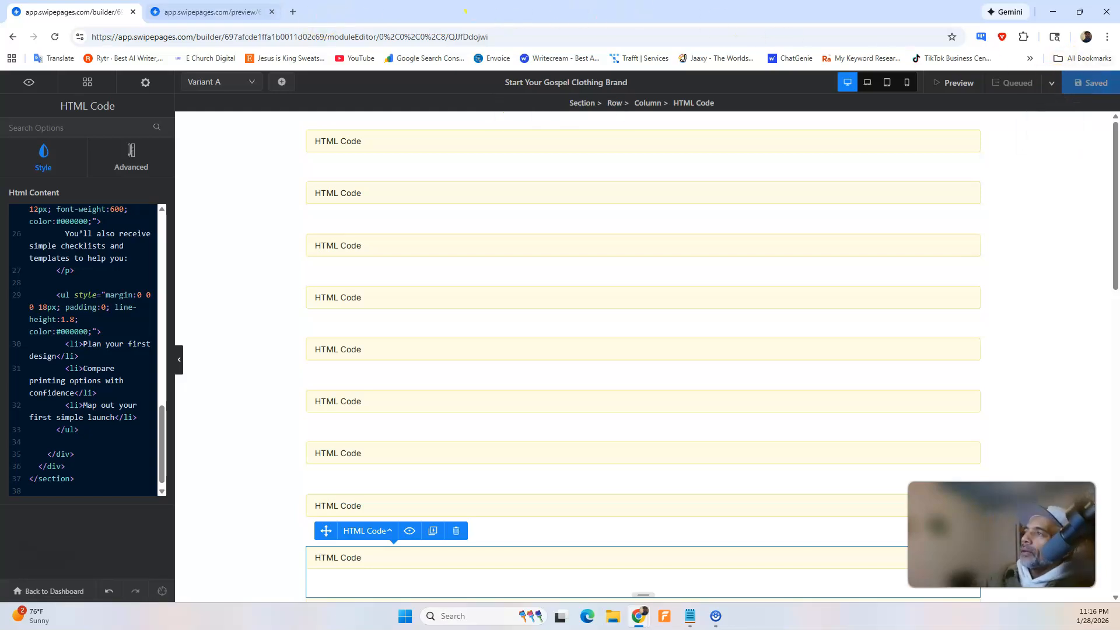
Reload the page preview and review the "What You'll Get When You Join" section's header colour, background and wording against the neighbouring sections.
{"action": "left_click", "coordinate": [210, 11]}
{"action": "left_click", "coordinate": [54, 37]}
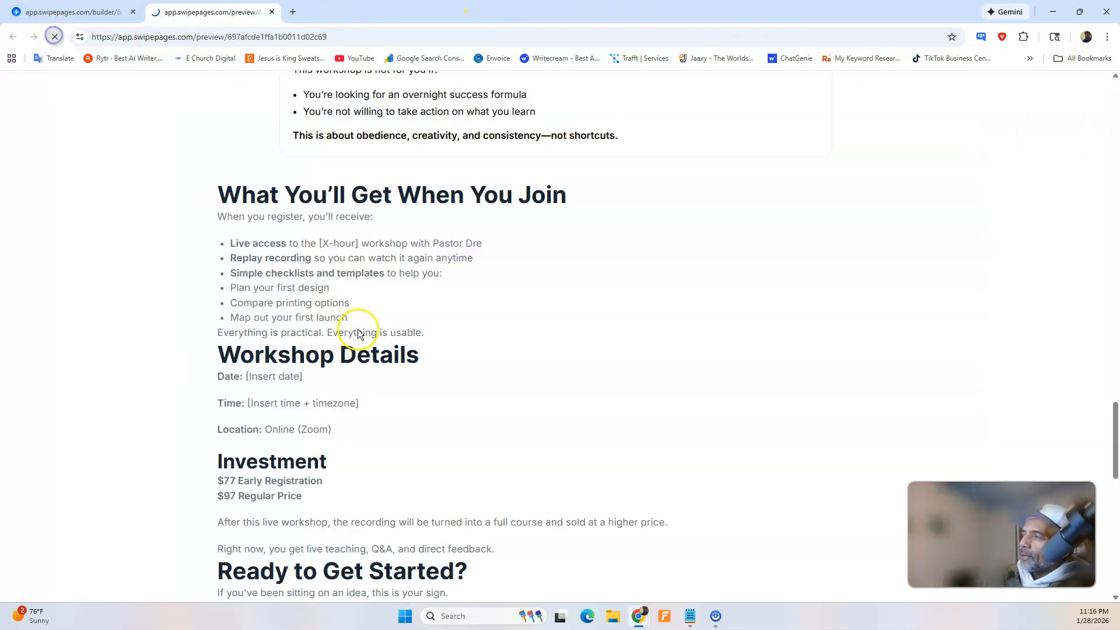
{"action": "scroll", "coordinate": [385, 340], "scroll_direction": "up", "scroll_amount": 4}
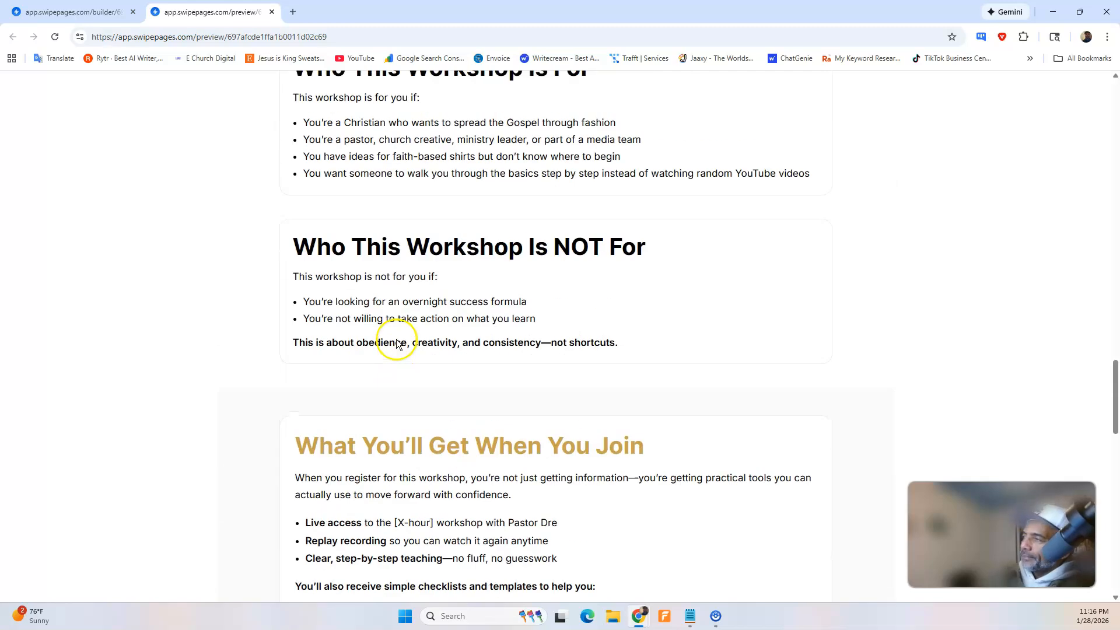
{"action": "scroll", "coordinate": [397, 340], "scroll_direction": "down", "scroll_amount": 2}
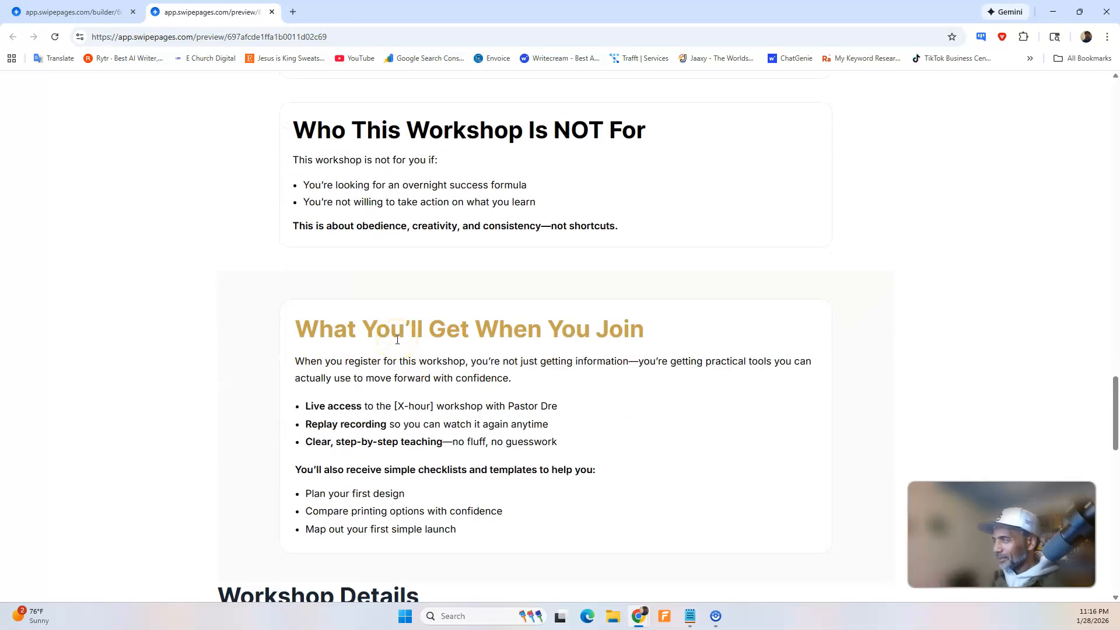
{"action": "scroll", "coordinate": [387, 330], "scroll_direction": "down", "scroll_amount": 3}
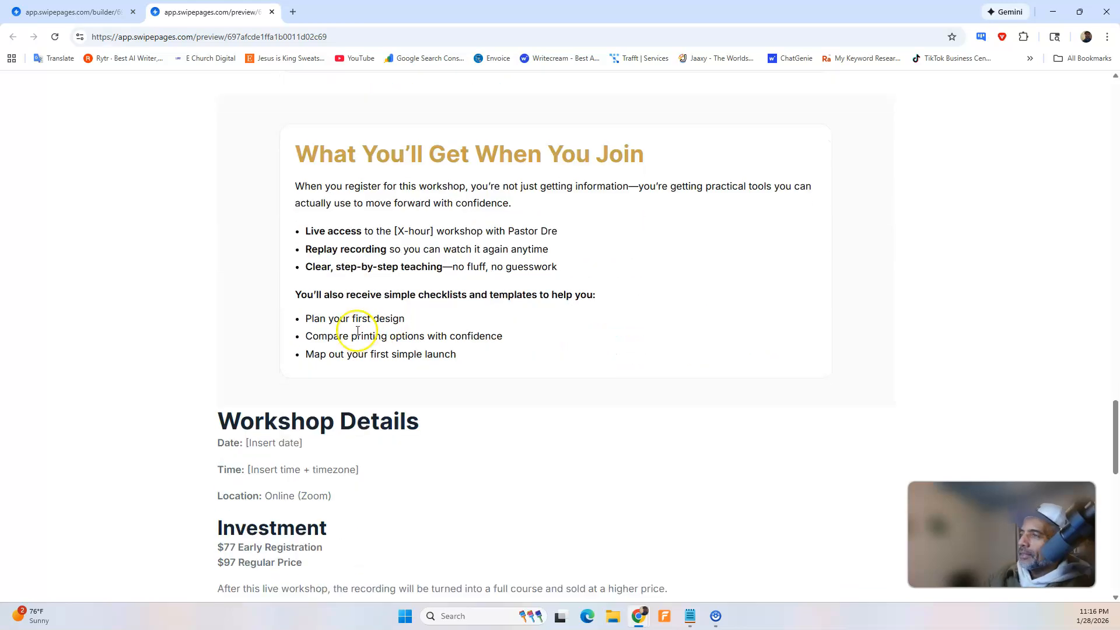
{"action": "scroll", "coordinate": [309, 290], "scroll_direction": "up", "scroll_amount": 4}
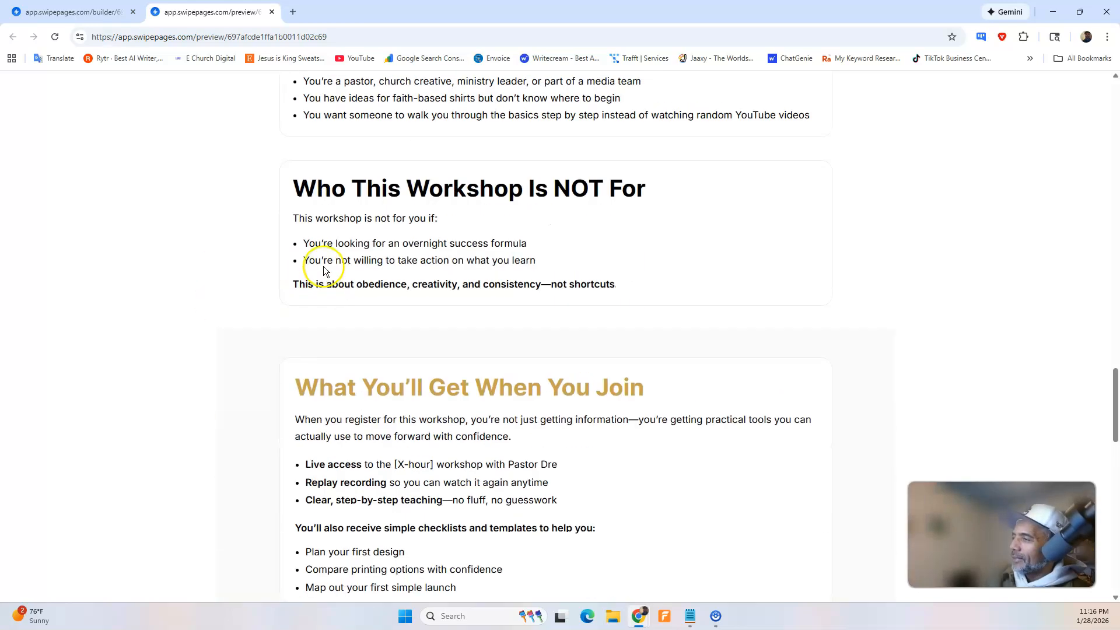
{"action": "scroll", "coordinate": [331, 265], "scroll_direction": "down", "scroll_amount": 2}
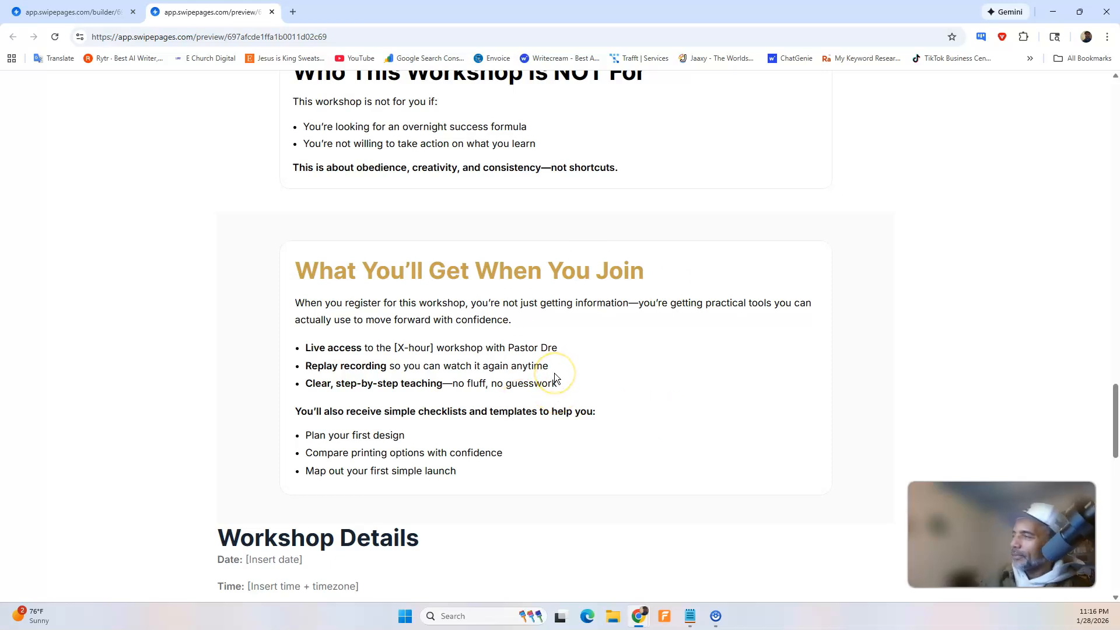
{"action": "scroll", "coordinate": [516, 273], "scroll_direction": "down", "scroll_amount": 3}
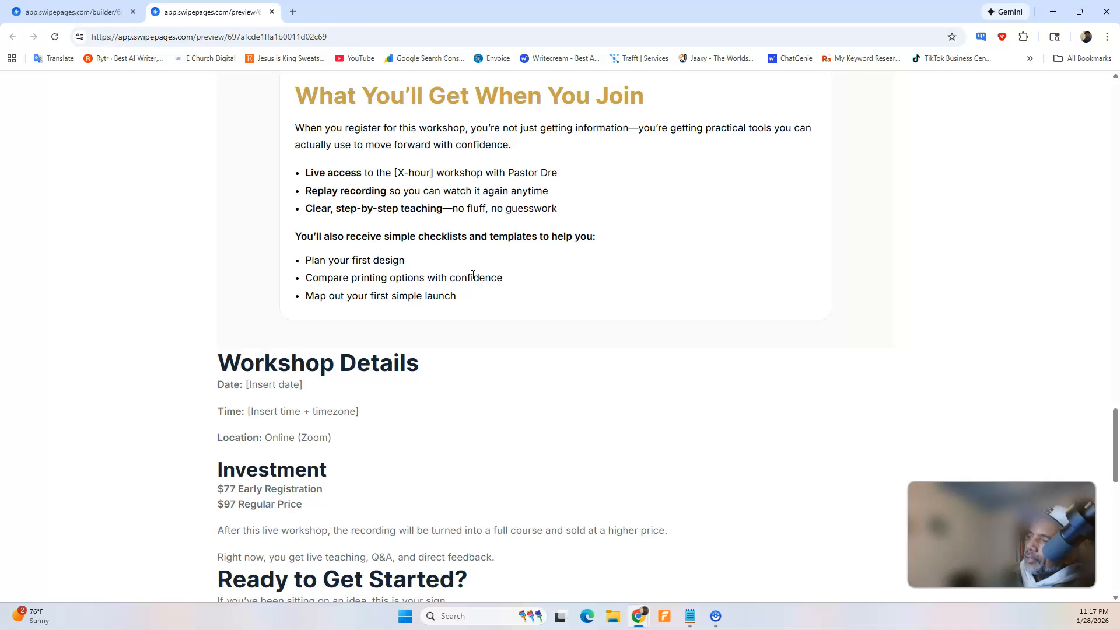
In ChatGPT, dictate and send a request to change "Compare printing options with confidence" to "how to choose your printing manufacturer".
{"action": "mouse_move", "coordinate": [642, 614]}
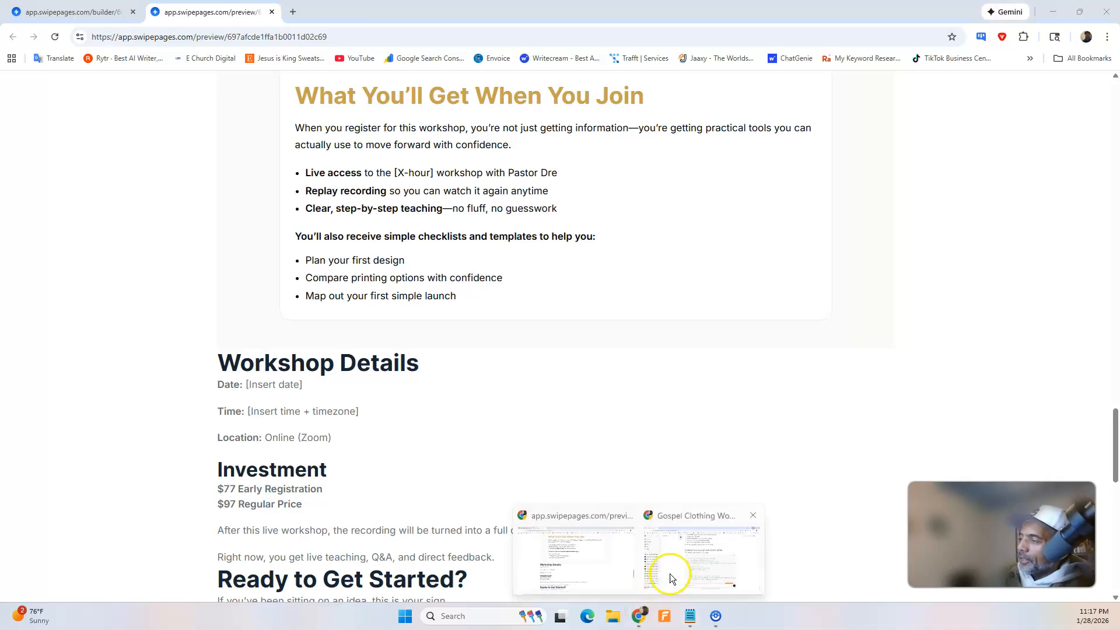
{"action": "left_click", "coordinate": [669, 573]}
{"action": "left_click", "coordinate": [847, 564]}
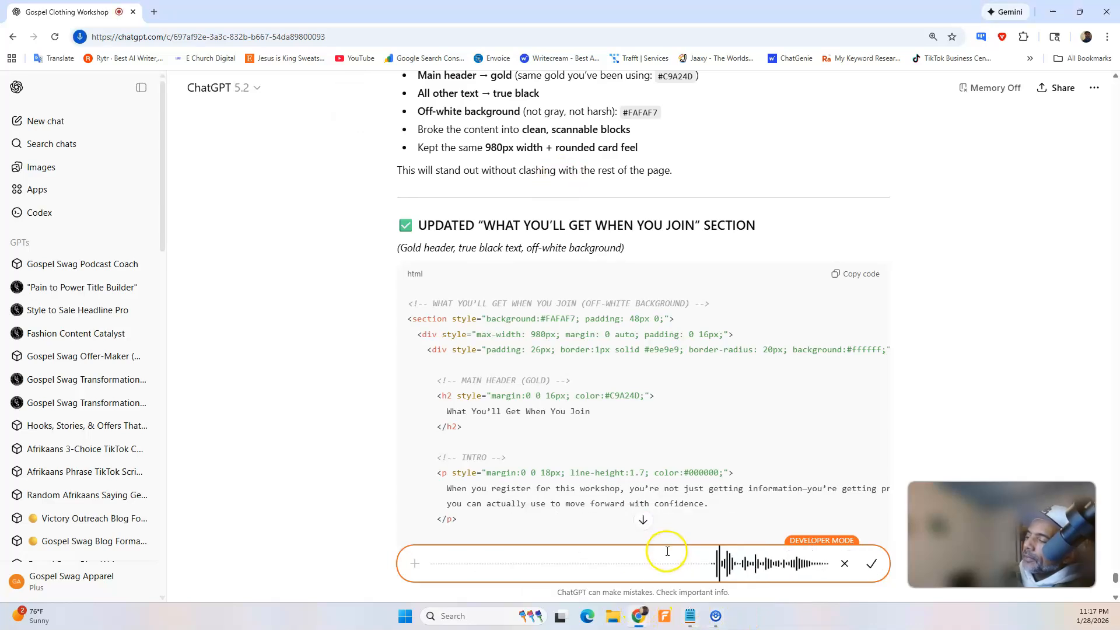
{"action": "left_click", "coordinate": [613, 569]}
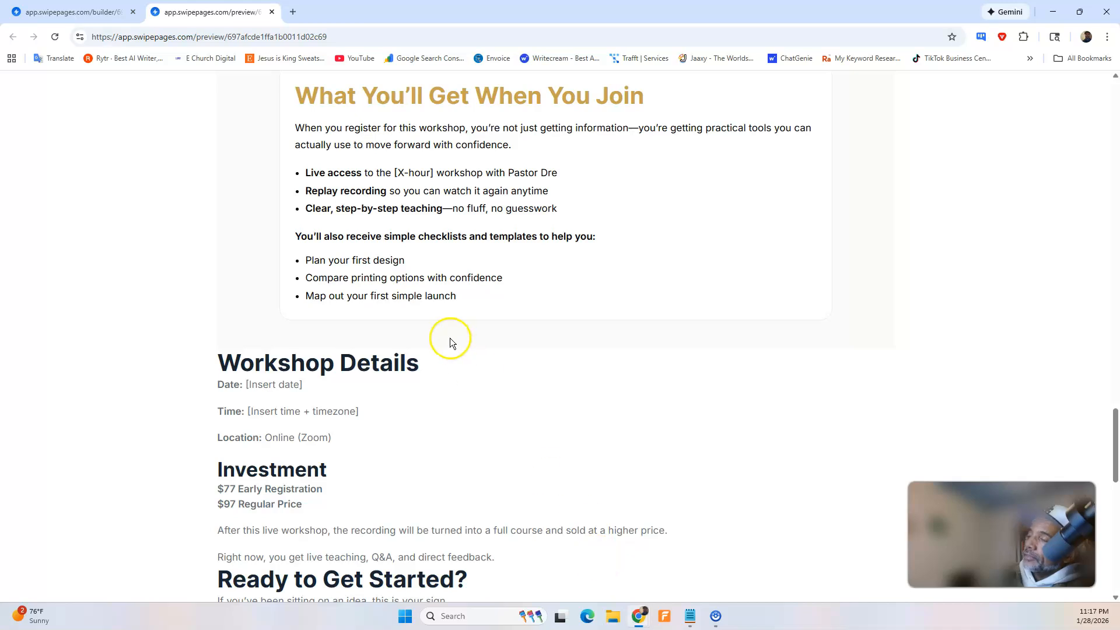
{"action": "scroll", "coordinate": [450, 343], "scroll_direction": "up", "scroll_amount": 1}
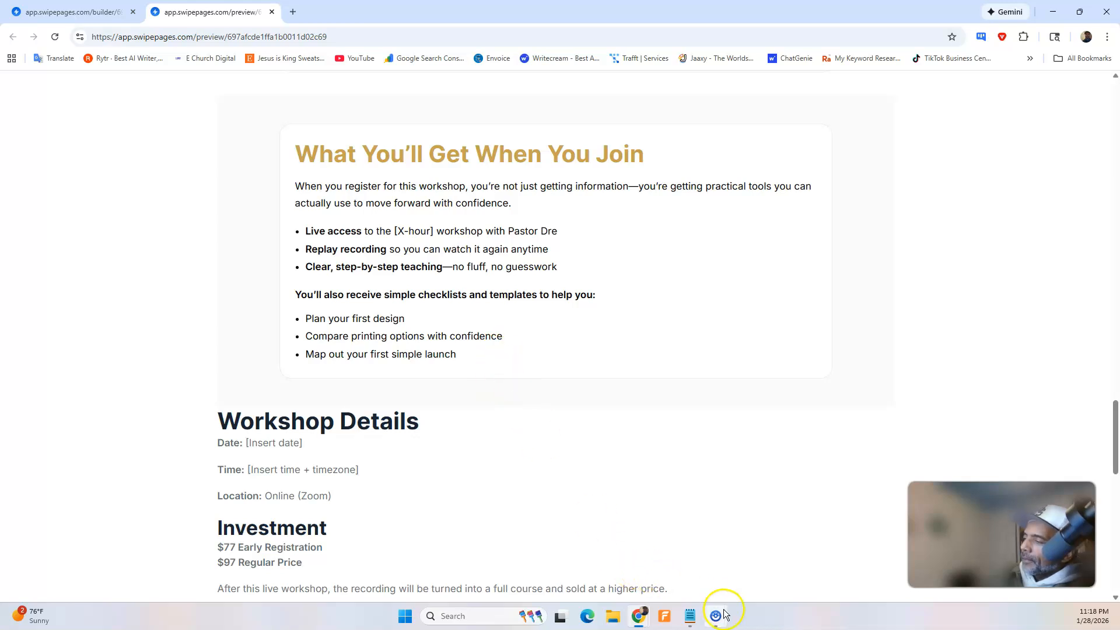
{"action": "mouse_move", "coordinate": [716, 618]}
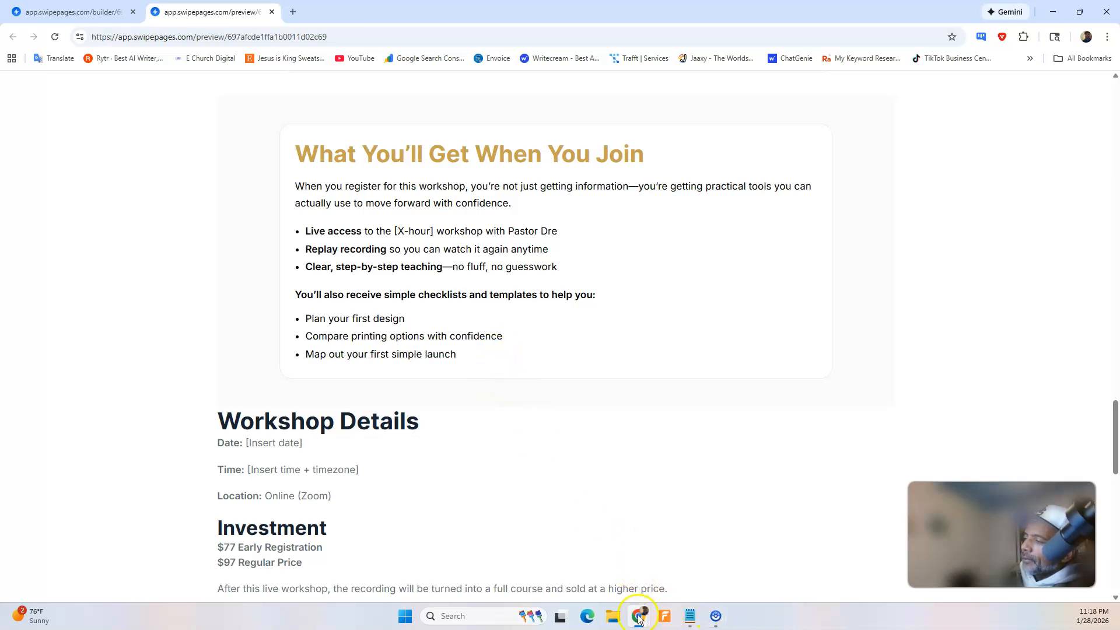
{"action": "left_click", "coordinate": [683, 561]}
{"action": "left_click", "coordinate": [870, 564]}
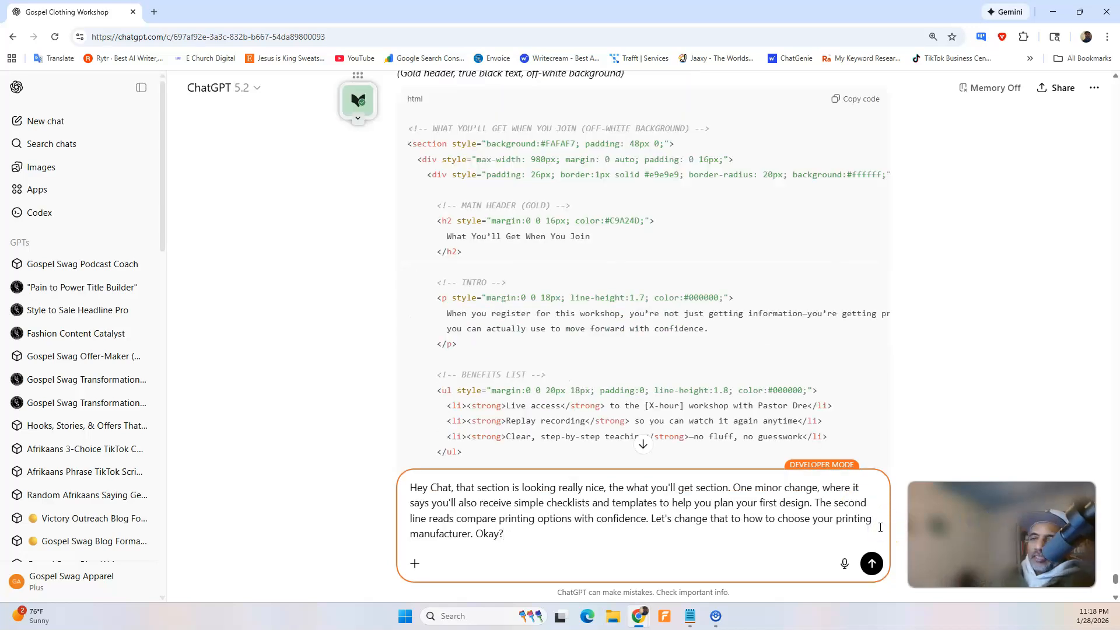
{"action": "left_click", "coordinate": [872, 564]}
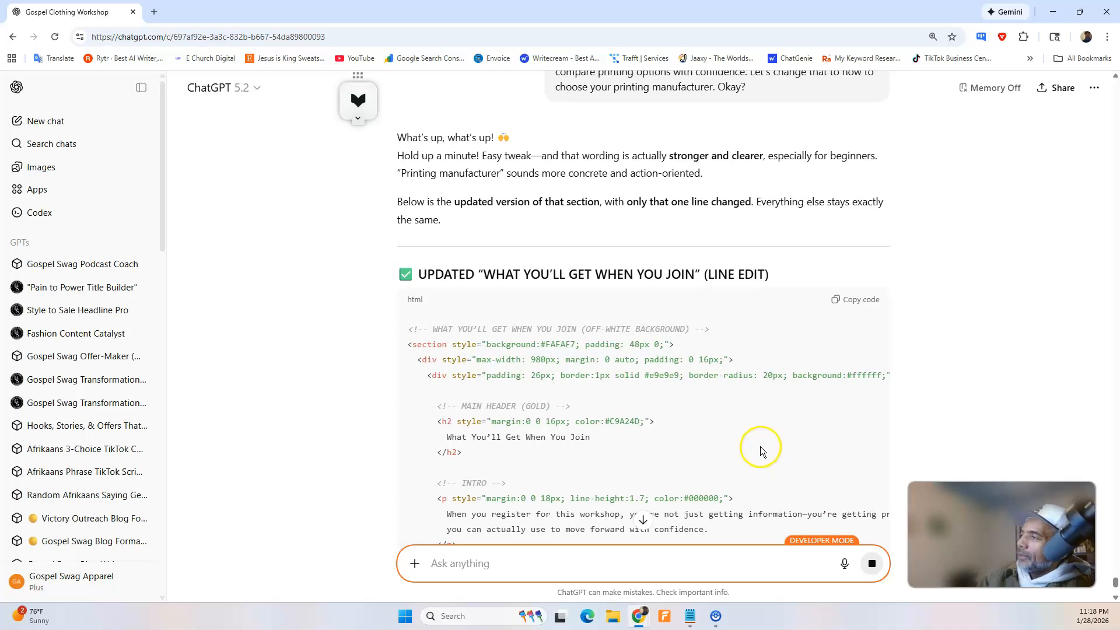
Look through ChatGPT's line-edit reply and copy the revised "What You'll Get When You Join" HTML code.
{"action": "scroll", "coordinate": [736, 419], "scroll_direction": "down", "scroll_amount": 2}
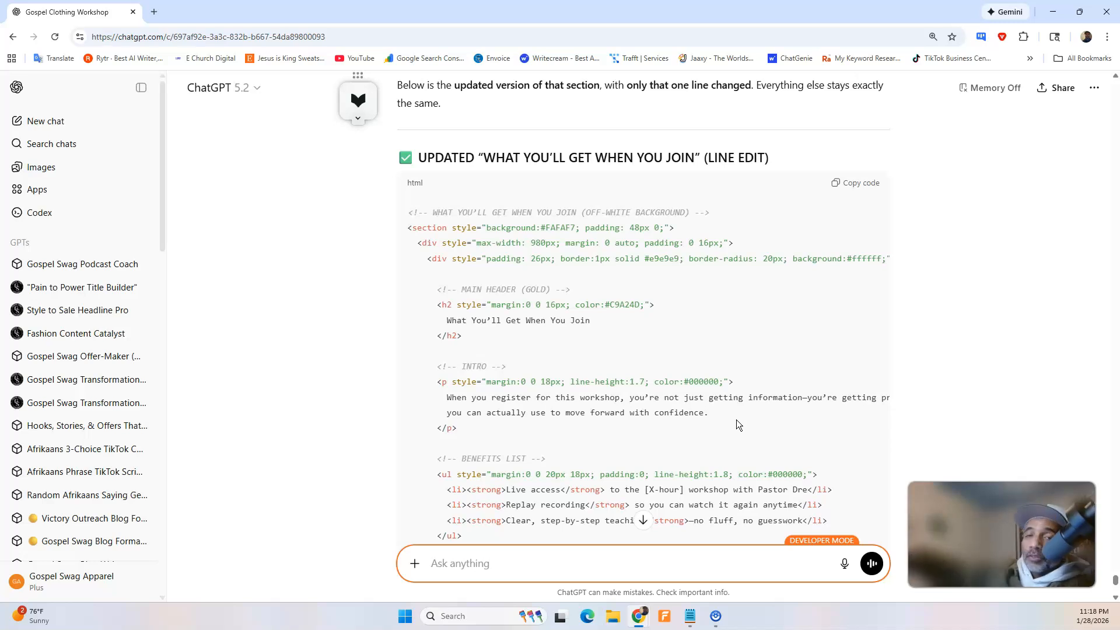
{"action": "left_click", "coordinate": [702, 435]}
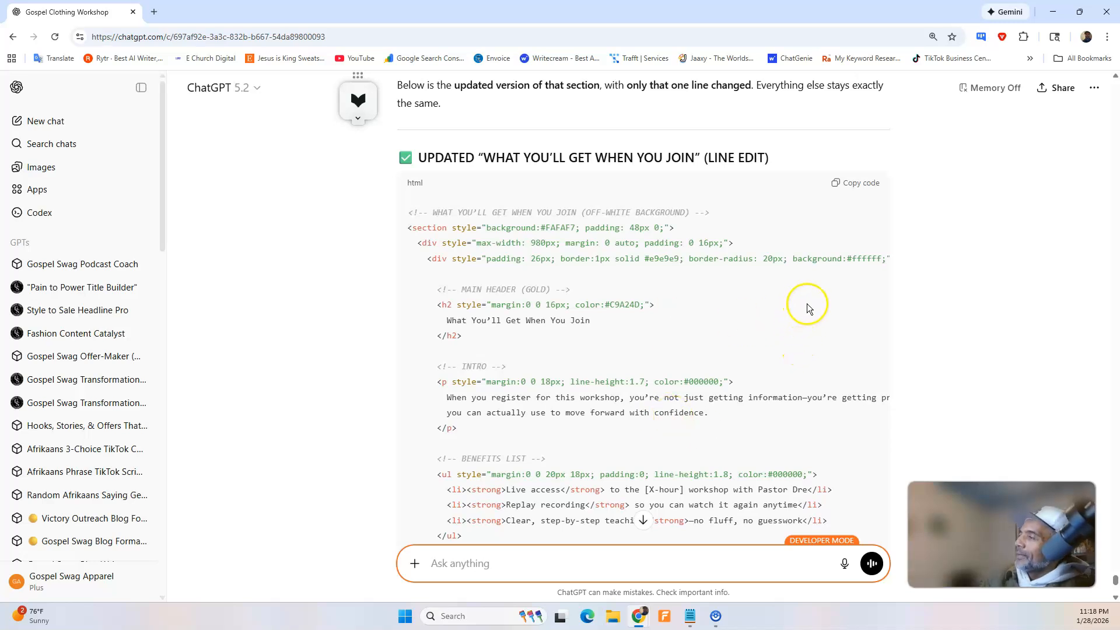
{"action": "scroll", "coordinate": [856, 182], "scroll_direction": "down", "scroll_amount": 5}
{"action": "scroll", "coordinate": [856, 182], "scroll_direction": "up", "scroll_amount": 4}
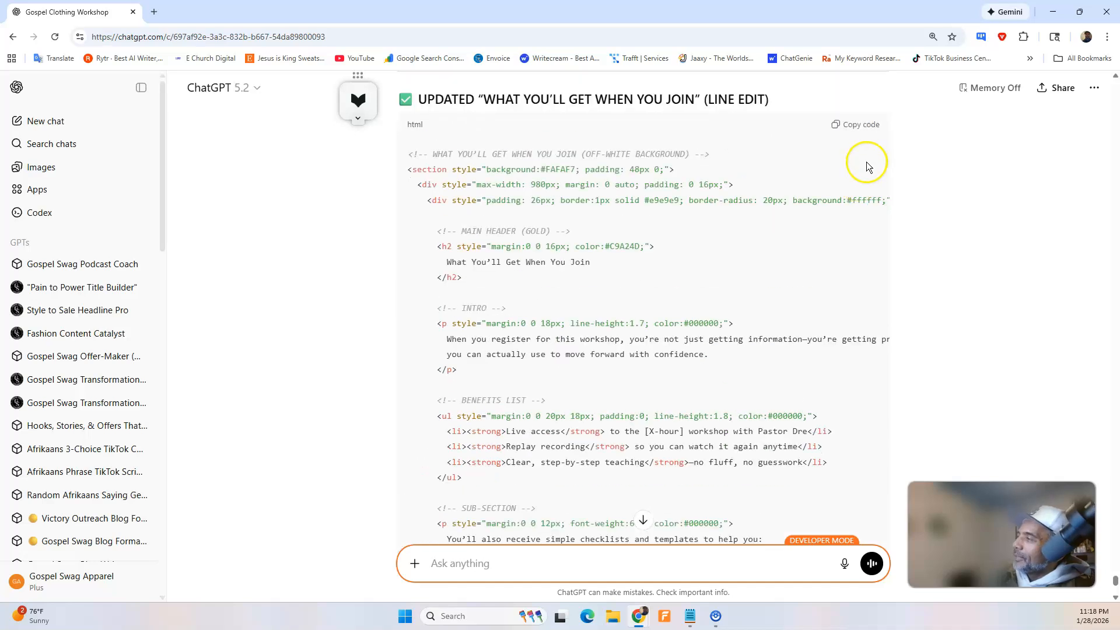
{"action": "left_click", "coordinate": [868, 126]}
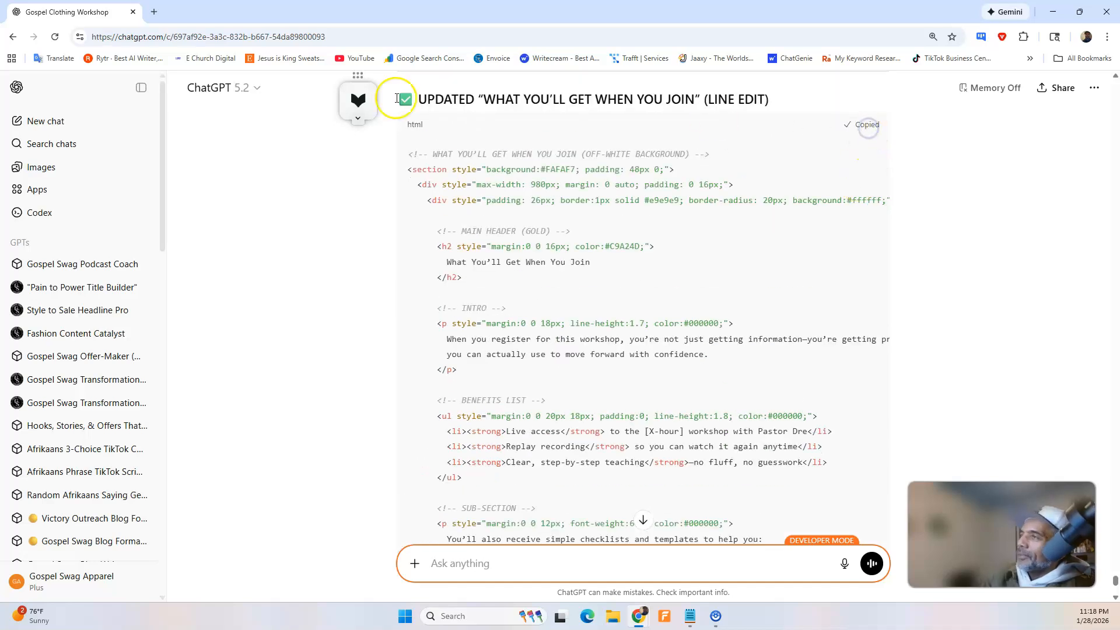
In the Swipe Pages builder, replace the ninth HTML Code block's content with the copied "What You'll Get When You Join" revision and save the page.
{"action": "left_click", "coordinate": [1050, 13]}
{"action": "left_click", "coordinate": [75, 12]}
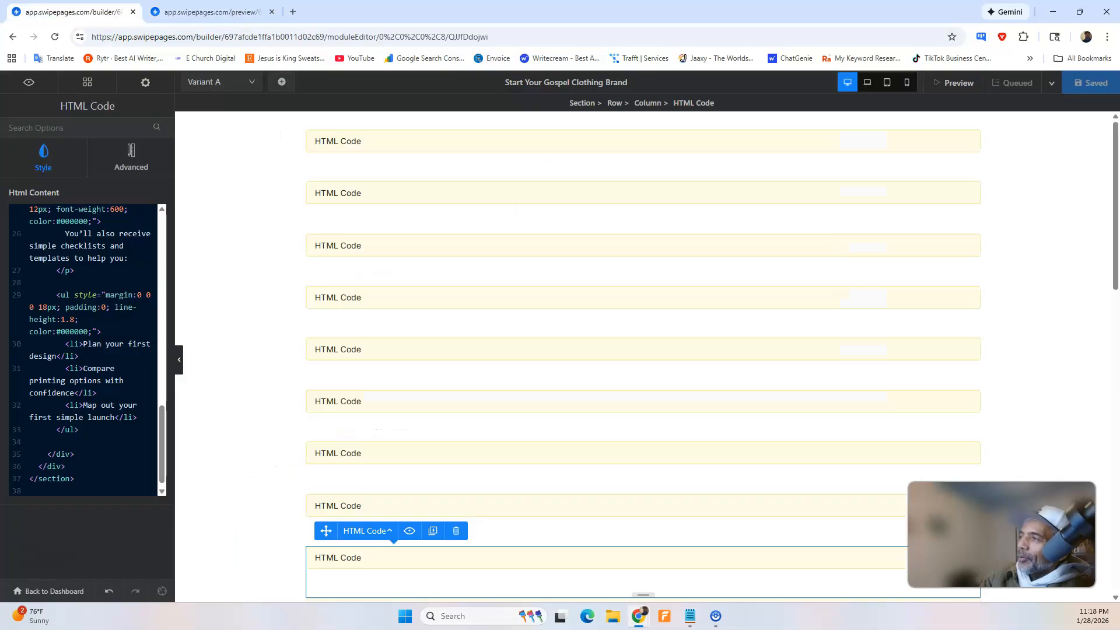
{"action": "left_click", "coordinate": [372, 454]}
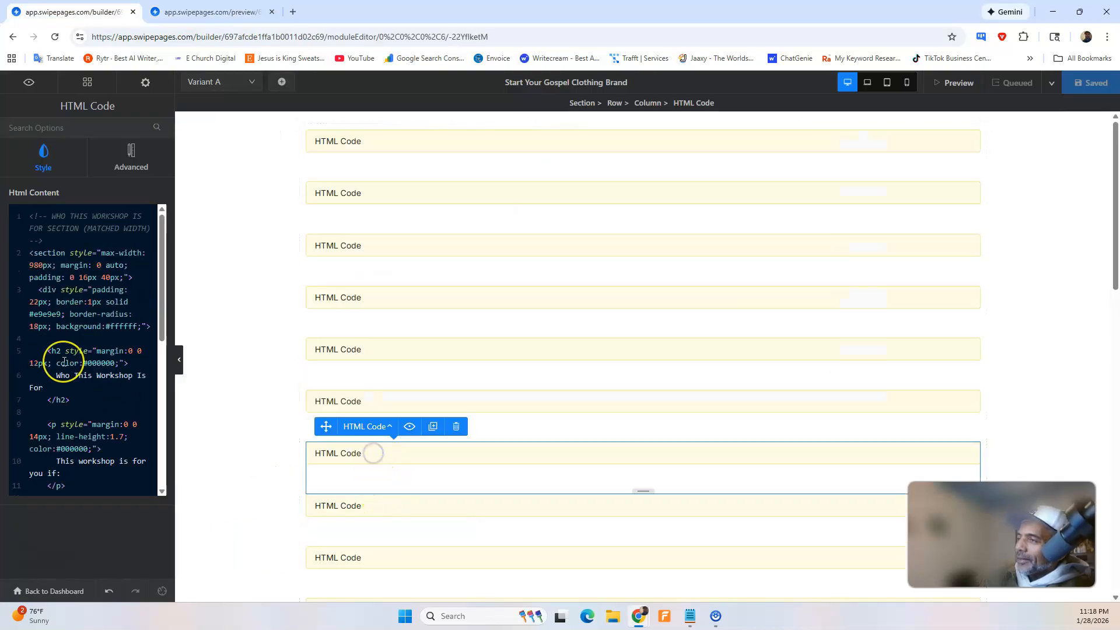
{"action": "left_click", "coordinate": [375, 505]}
{"action": "left_click", "coordinate": [377, 558]}
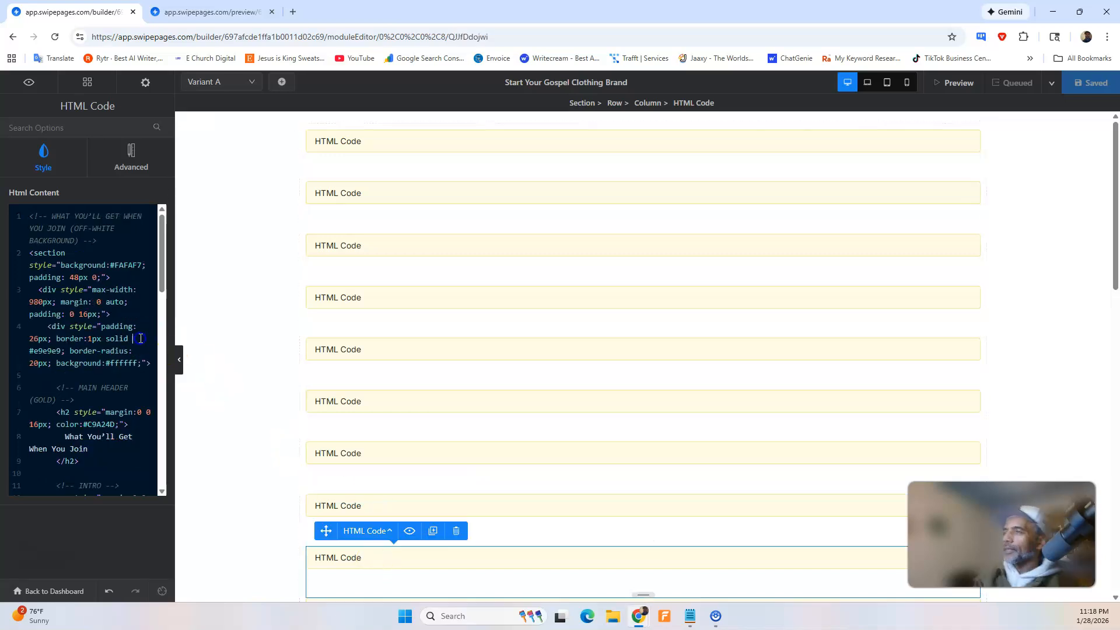
{"action": "key", "text": "ctrl+a"}
{"action": "key", "text": "BackSpace"}
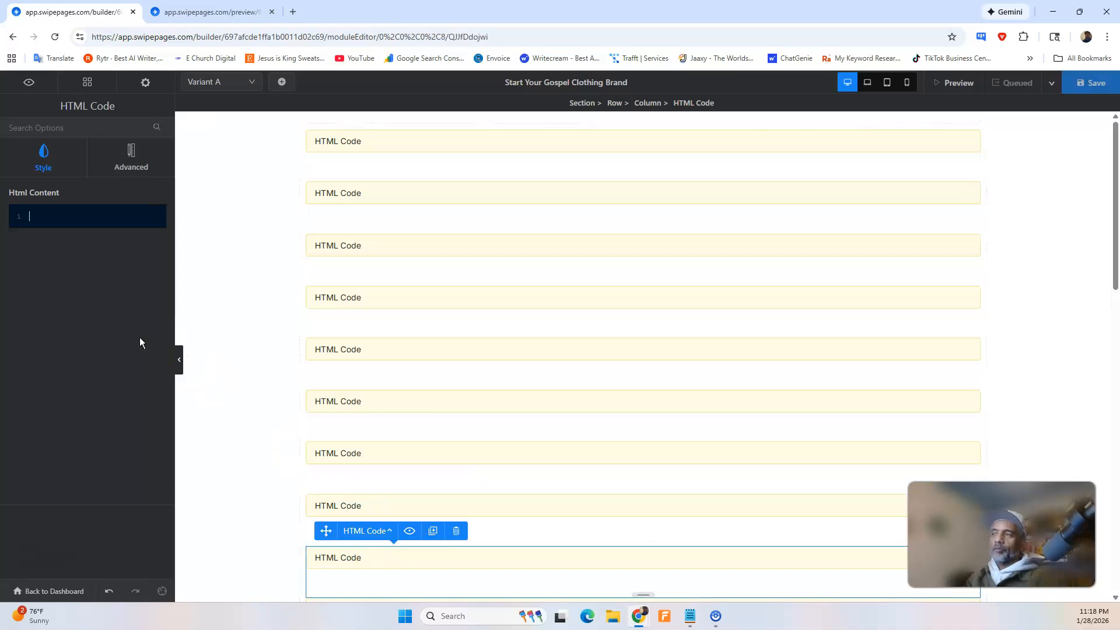
{"action": "key", "text": "ctrl+v"}
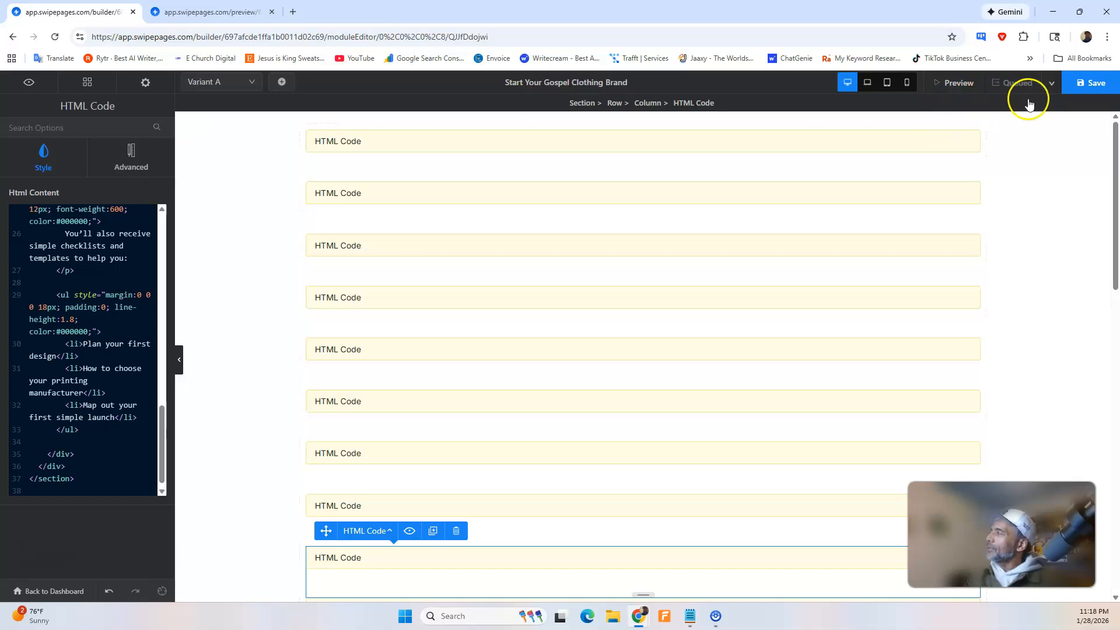
{"action": "left_click", "coordinate": [1090, 82]}
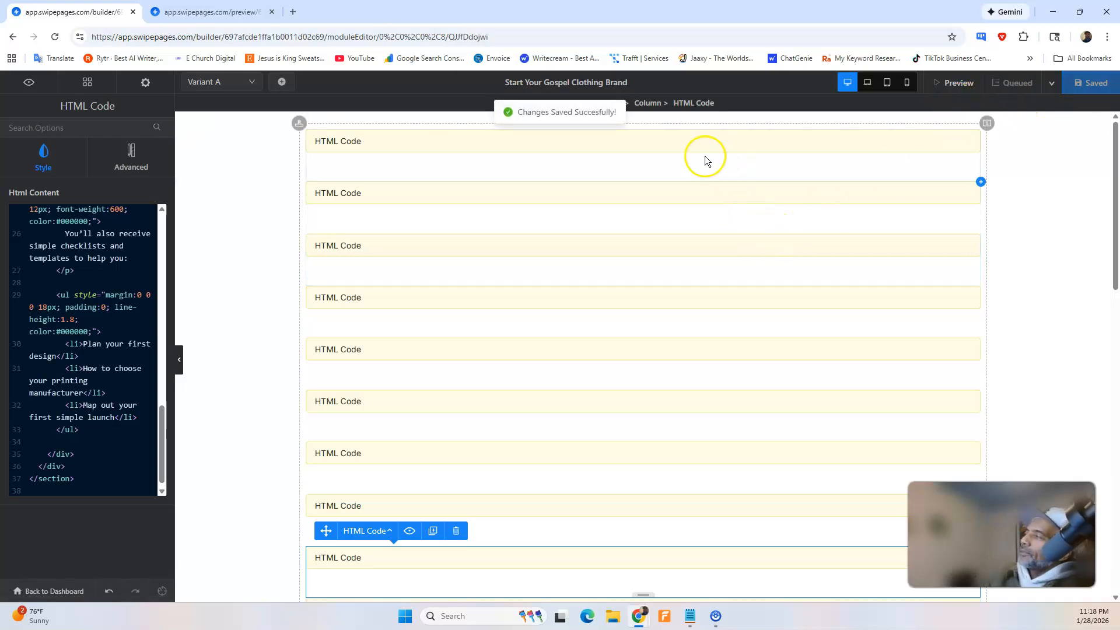
Reload the page preview and check the revised checklist wording and the Workshop Details section below it.
{"action": "left_click", "coordinate": [210, 12]}
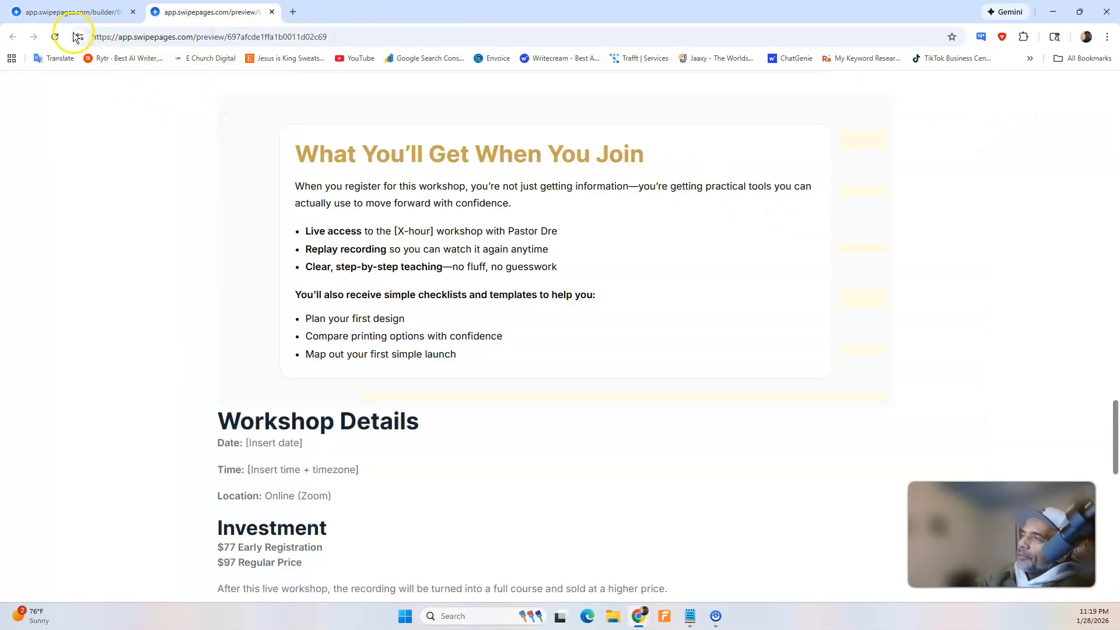
{"action": "left_click", "coordinate": [54, 36]}
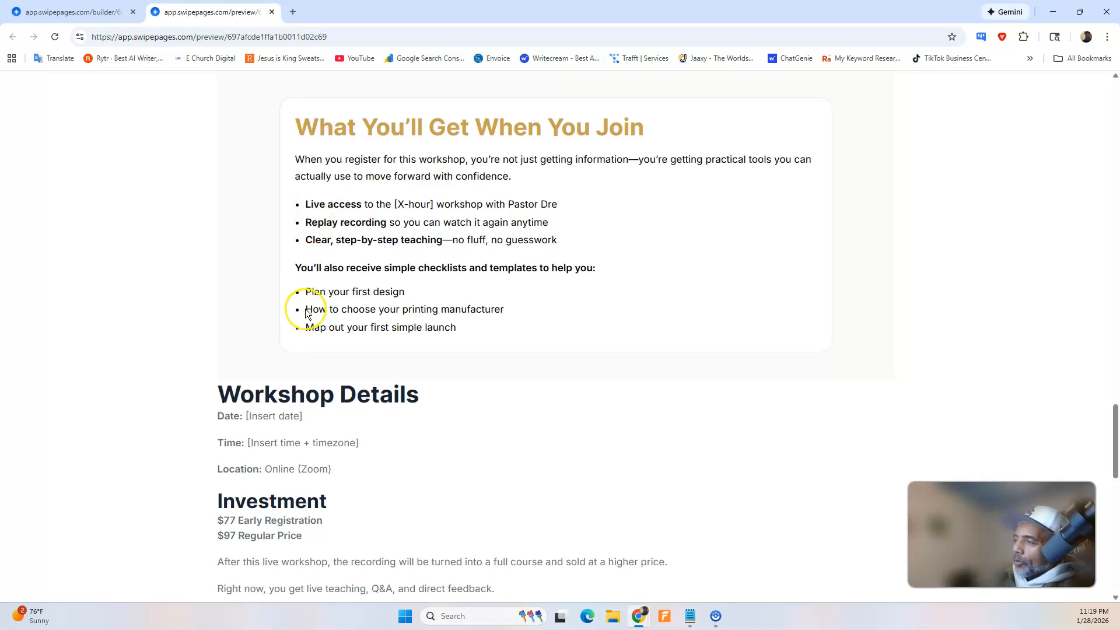
{"action": "scroll", "coordinate": [305, 309], "scroll_direction": "down", "scroll_amount": 3}
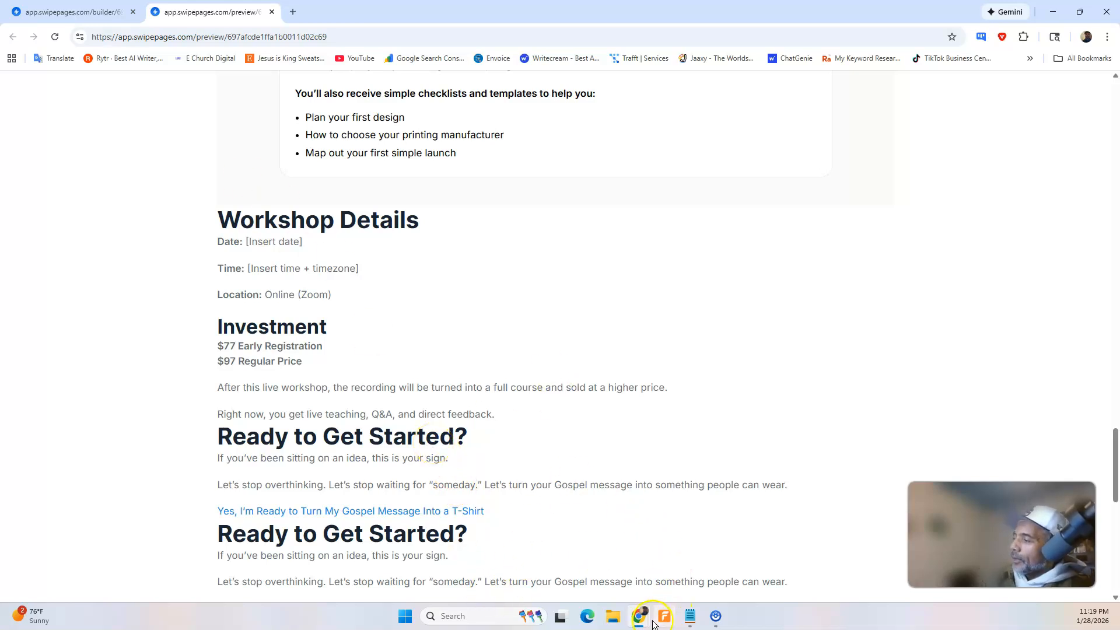
In ChatGPT, dictate, trim and send a request for the Workshop Details section with February 3rd, 10 a.m. Pacific Standard Time and location live online.
{"action": "mouse_move", "coordinate": [639, 615]}
{"action": "left_click", "coordinate": [679, 572]}
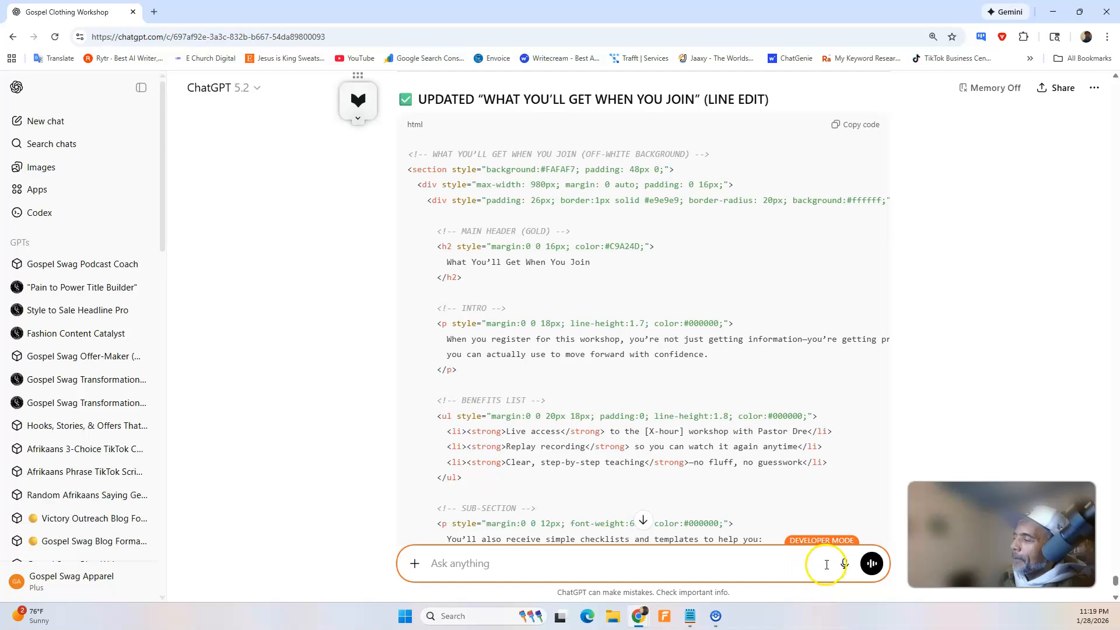
{"action": "left_click", "coordinate": [844, 563]}
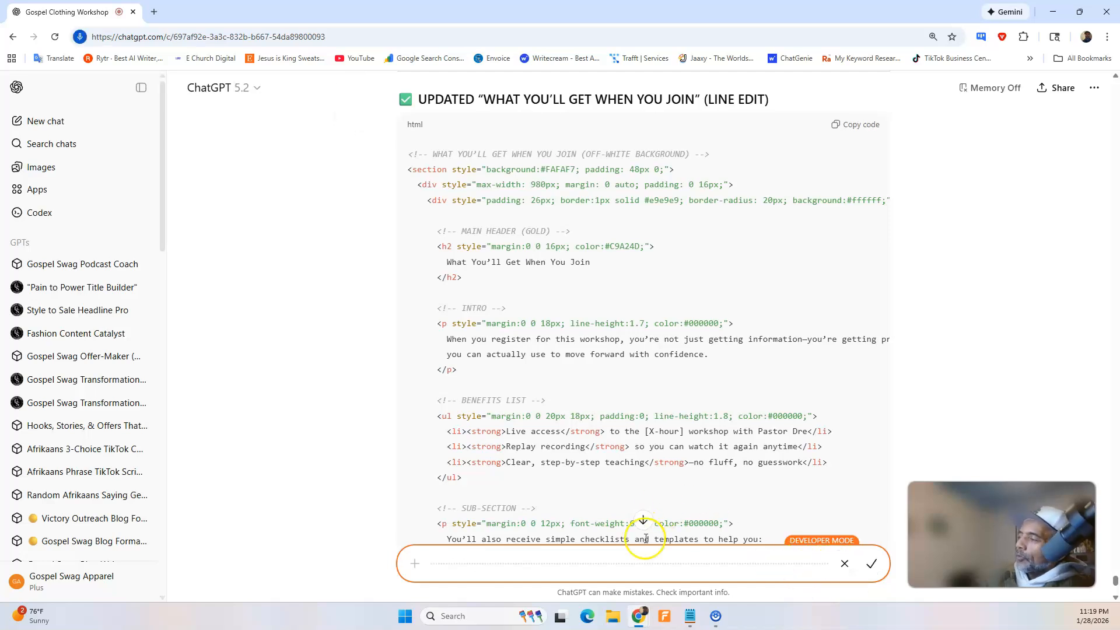
{"action": "mouse_move", "coordinate": [648, 620]}
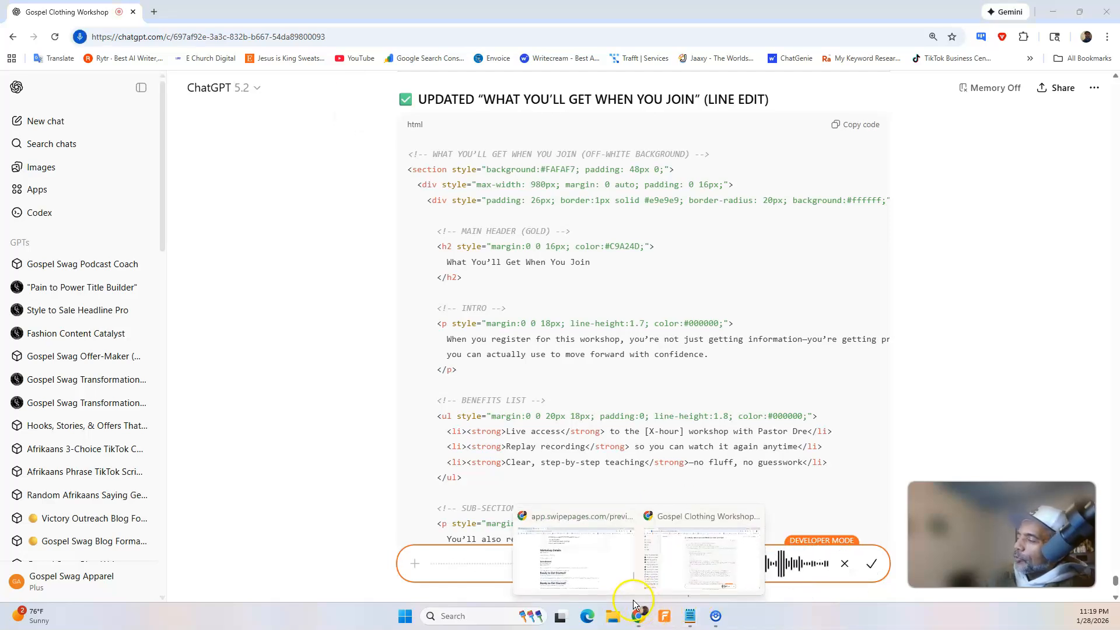
{"action": "left_click", "coordinate": [590, 560]}
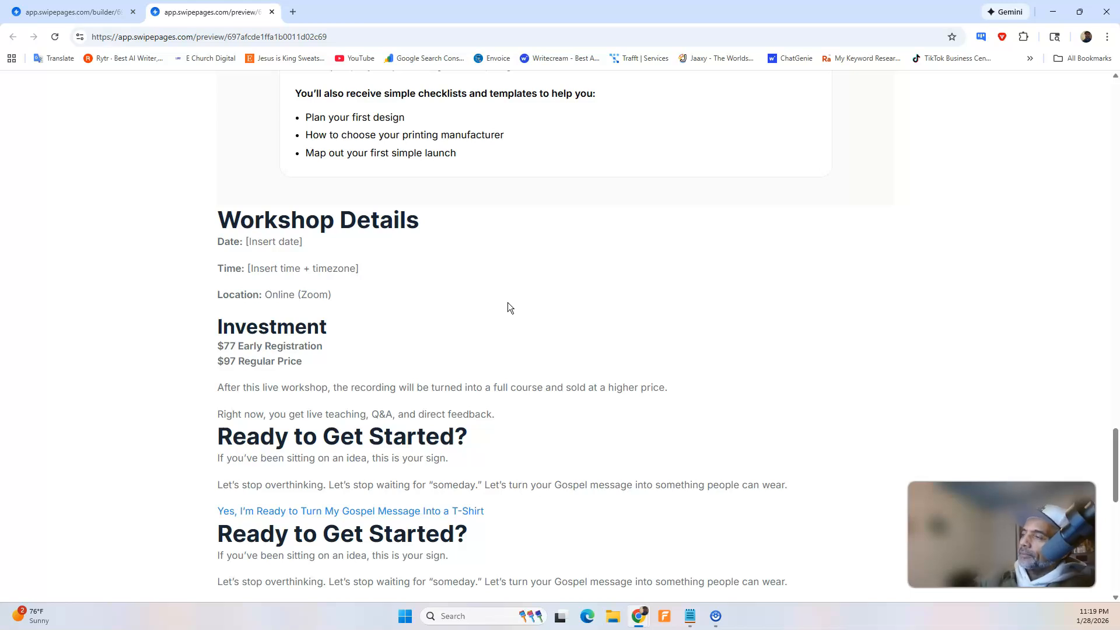
{"action": "mouse_move", "coordinate": [639, 616]}
{"action": "left_click", "coordinate": [671, 575]}
{"action": "left_click", "coordinate": [868, 566]}
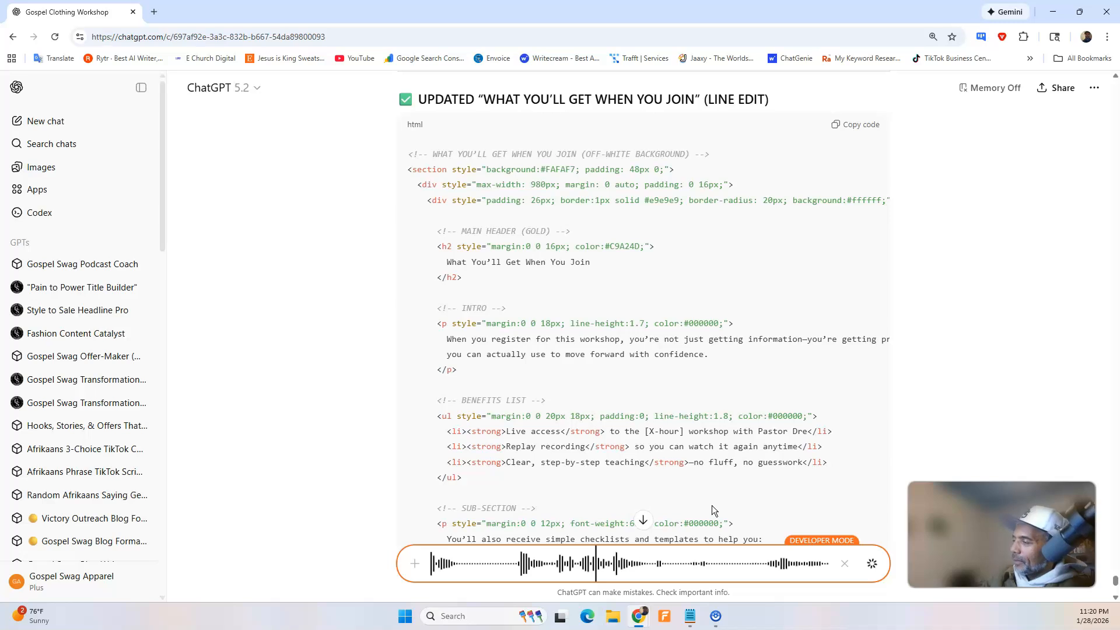
{"action": "left_click_drag", "start_coordinate": [693, 535], "coordinate": [827, 538]}
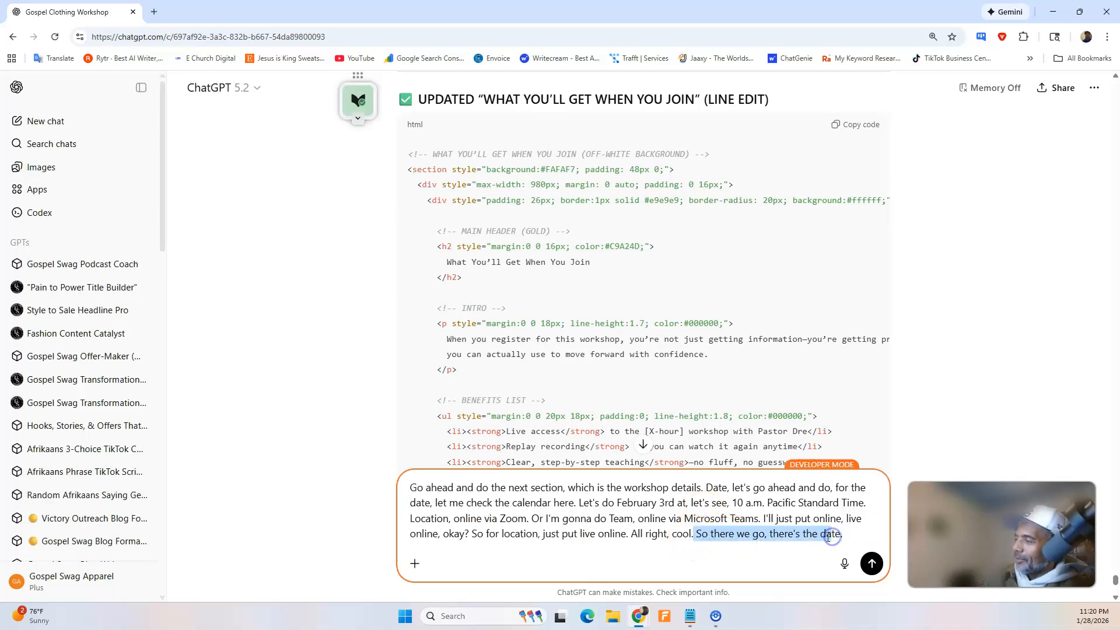
{"action": "key", "text": "BackSpace"}
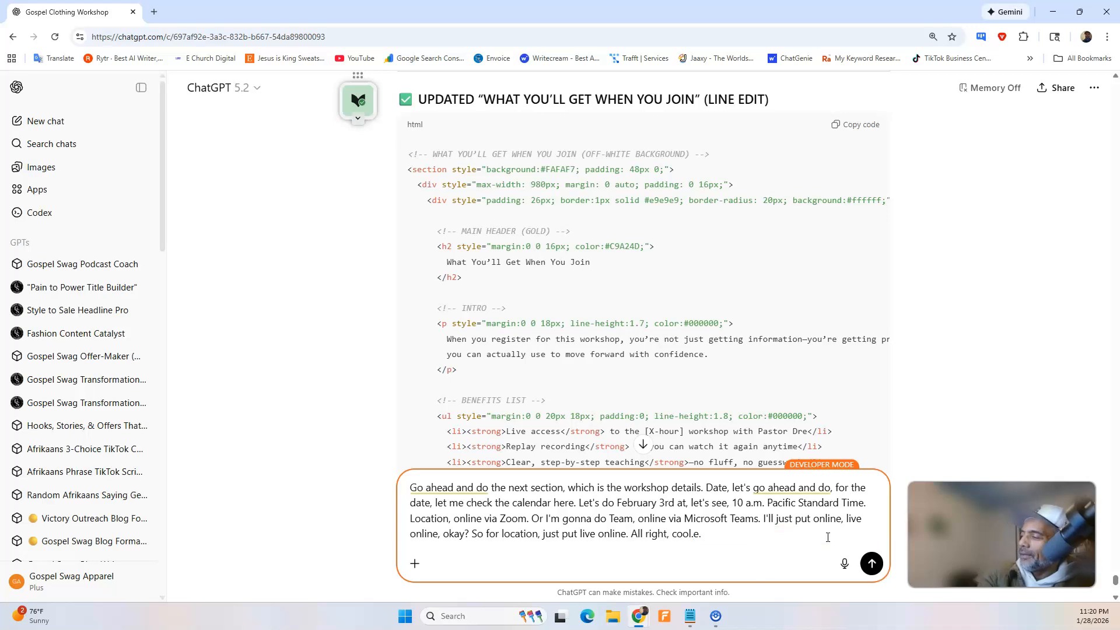
{"action": "left_click", "coordinate": [872, 563]}
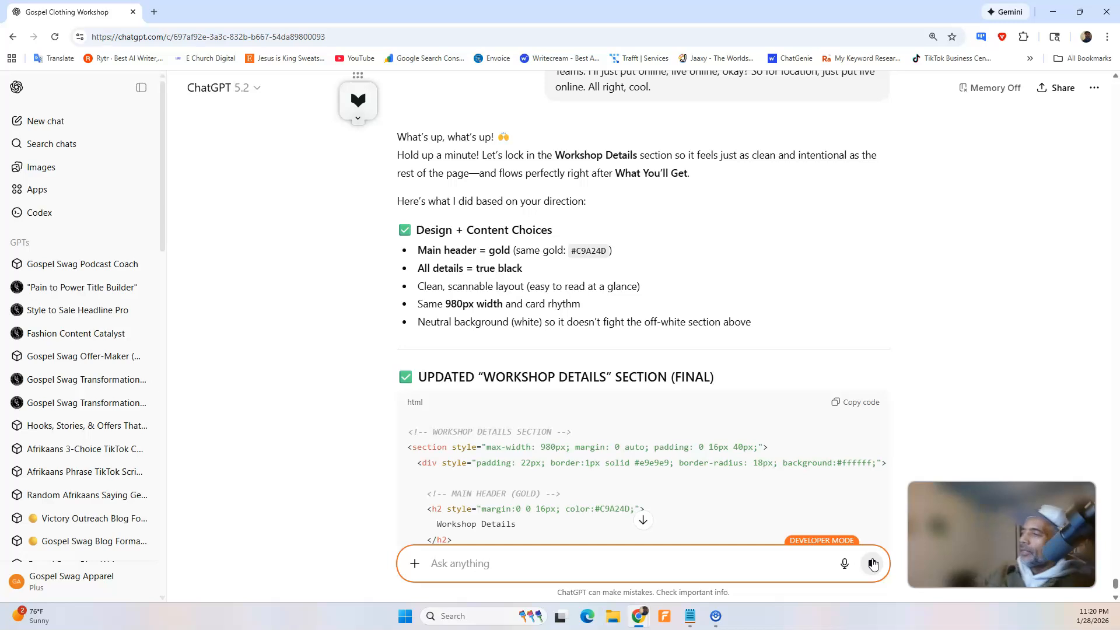
Look through ChatGPT's reply and copy the updated "Workshop Details" HTML code.
{"action": "scroll", "coordinate": [680, 283], "scroll_direction": "down", "scroll_amount": 5}
{"action": "scroll", "coordinate": [693, 294], "scroll_direction": "down", "scroll_amount": 2}
{"action": "scroll", "coordinate": [688, 295], "scroll_direction": "up", "scroll_amount": 6}
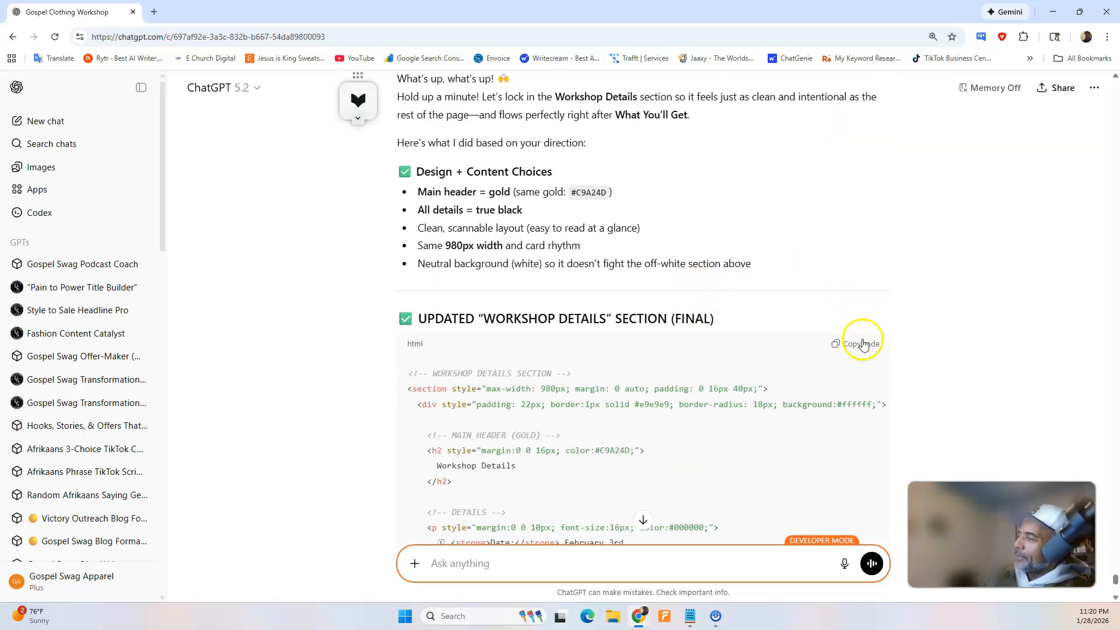
{"action": "left_click", "coordinate": [863, 344]}
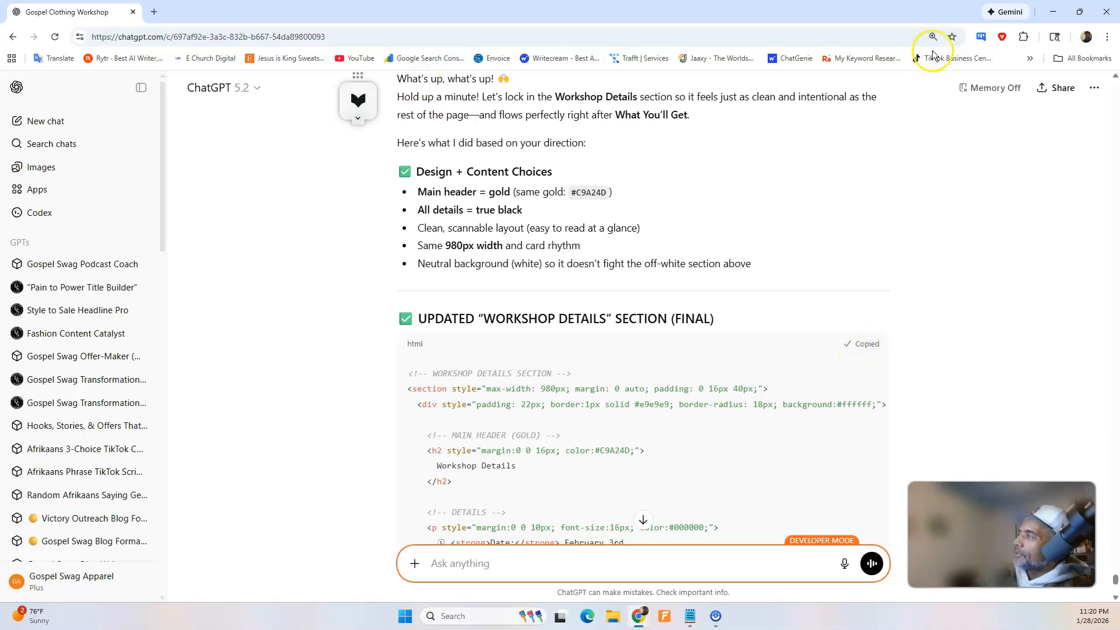
In the Swipe Pages builder, replace the tenth HTML Code block's details and pricing content with the copied "Workshop Details" code and save the page.
{"action": "left_click", "coordinate": [1053, 12]}
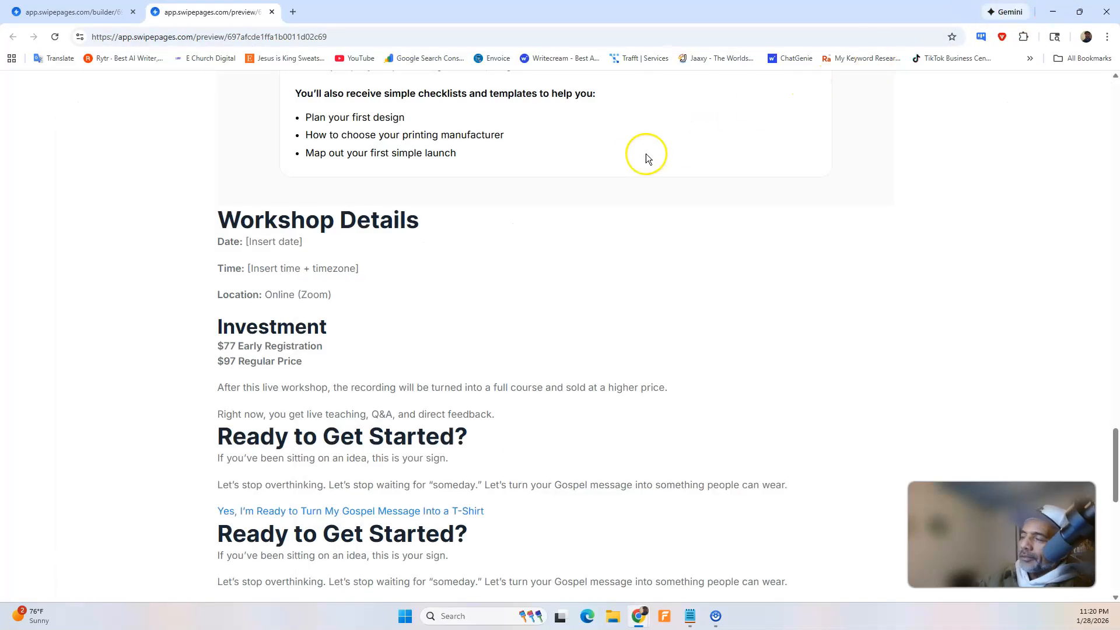
{"action": "left_click", "coordinate": [70, 12]}
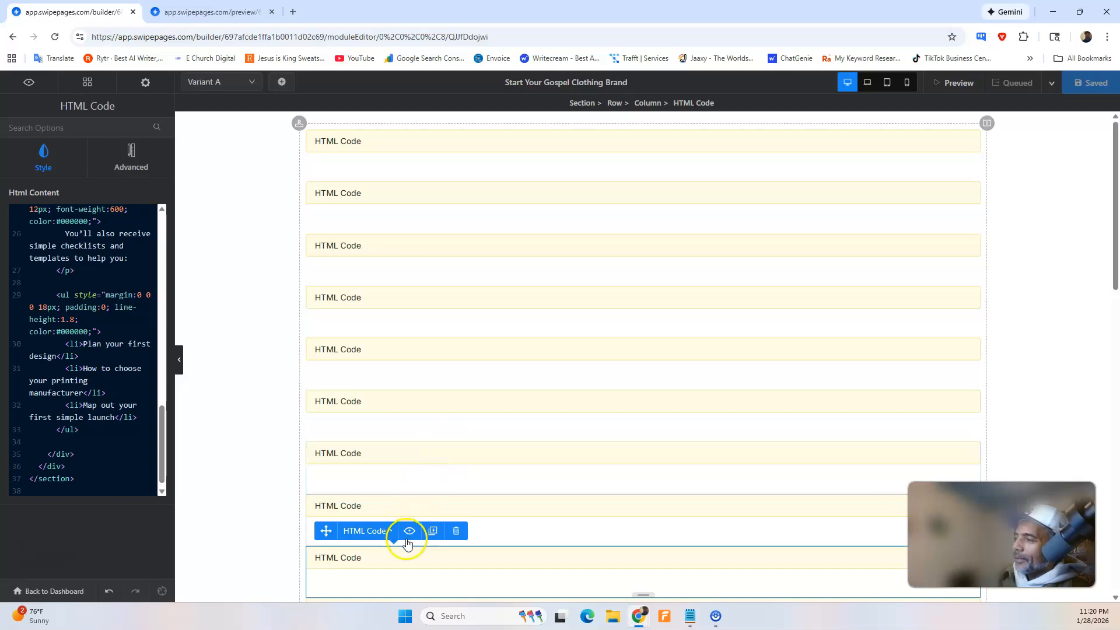
{"action": "scroll", "coordinate": [407, 543], "scroll_direction": "down", "scroll_amount": 5}
{"action": "scroll", "coordinate": [87, 327], "scroll_direction": "up", "scroll_amount": 10}
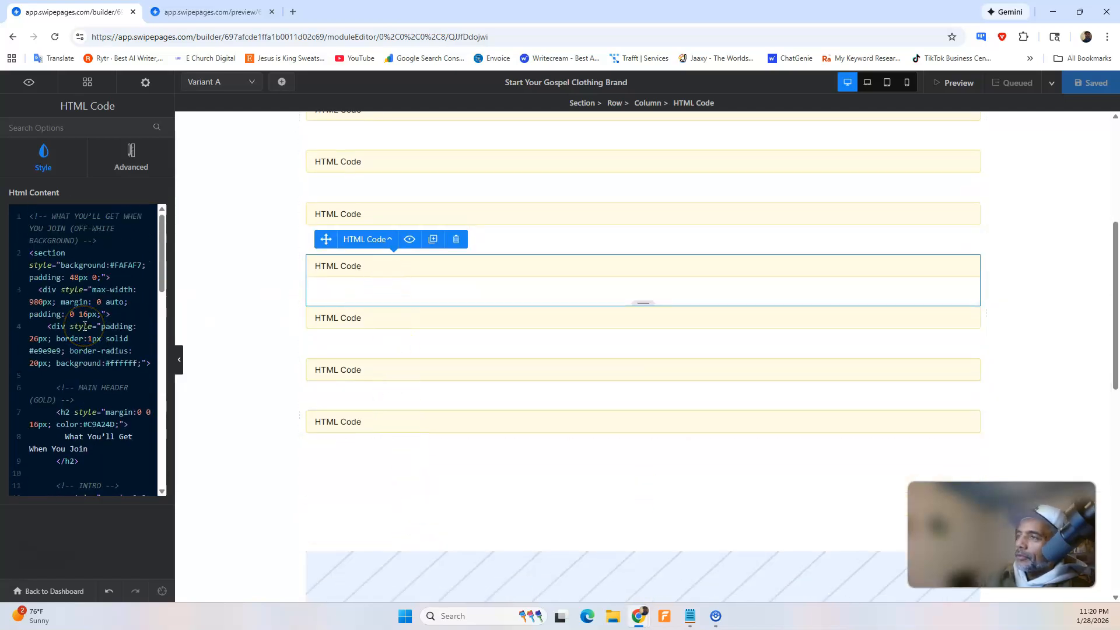
{"action": "left_click", "coordinate": [362, 318]}
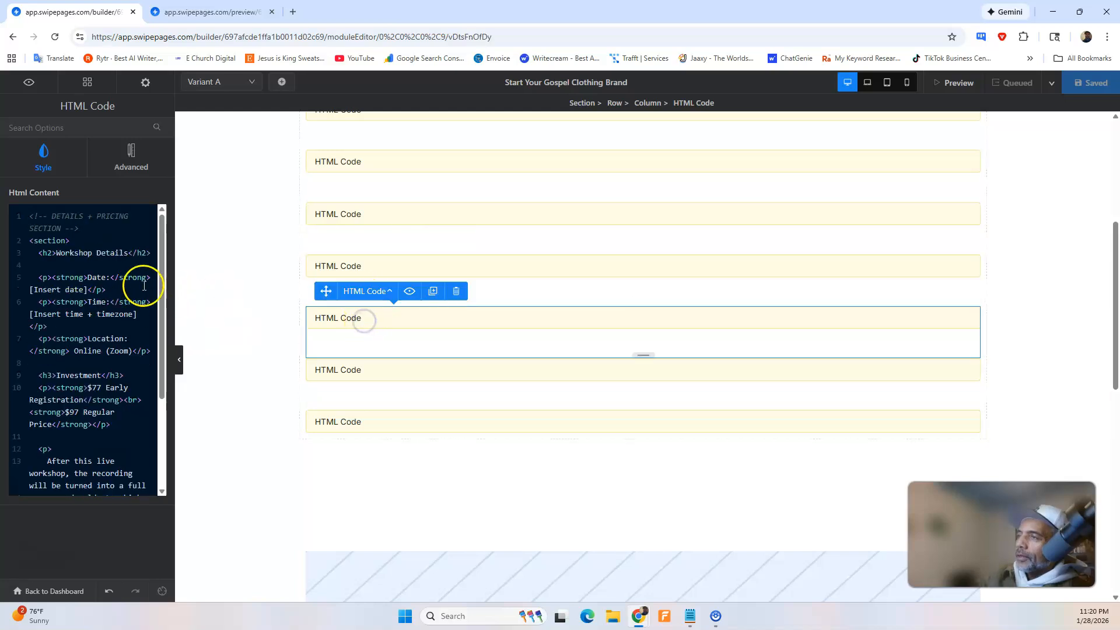
{"action": "left_click", "coordinate": [137, 285]}
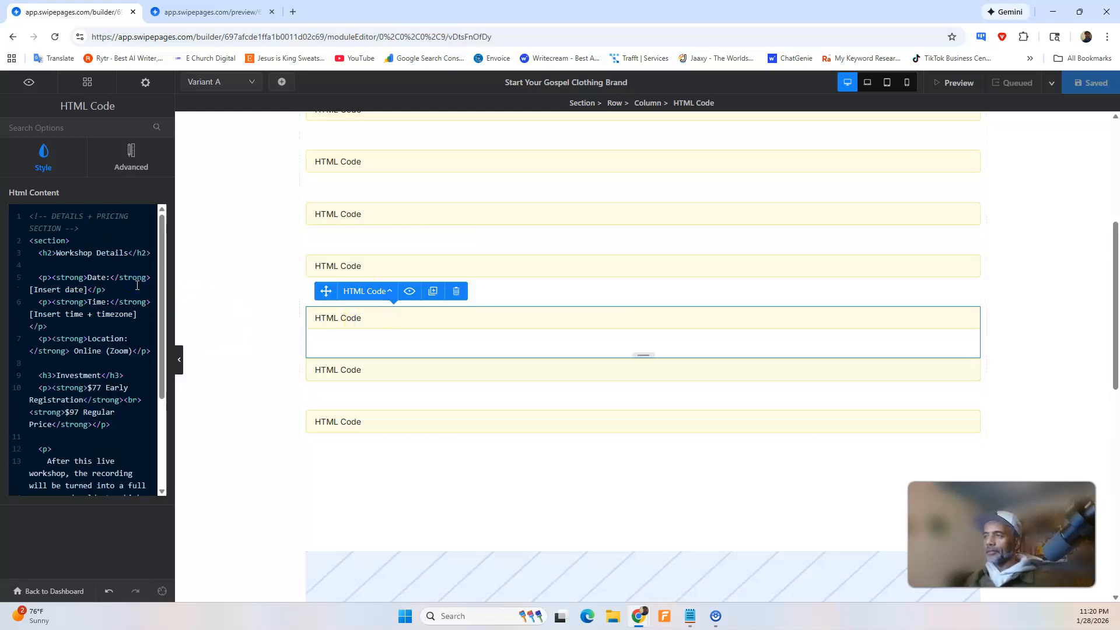
{"action": "key", "text": "ctrl+a"}
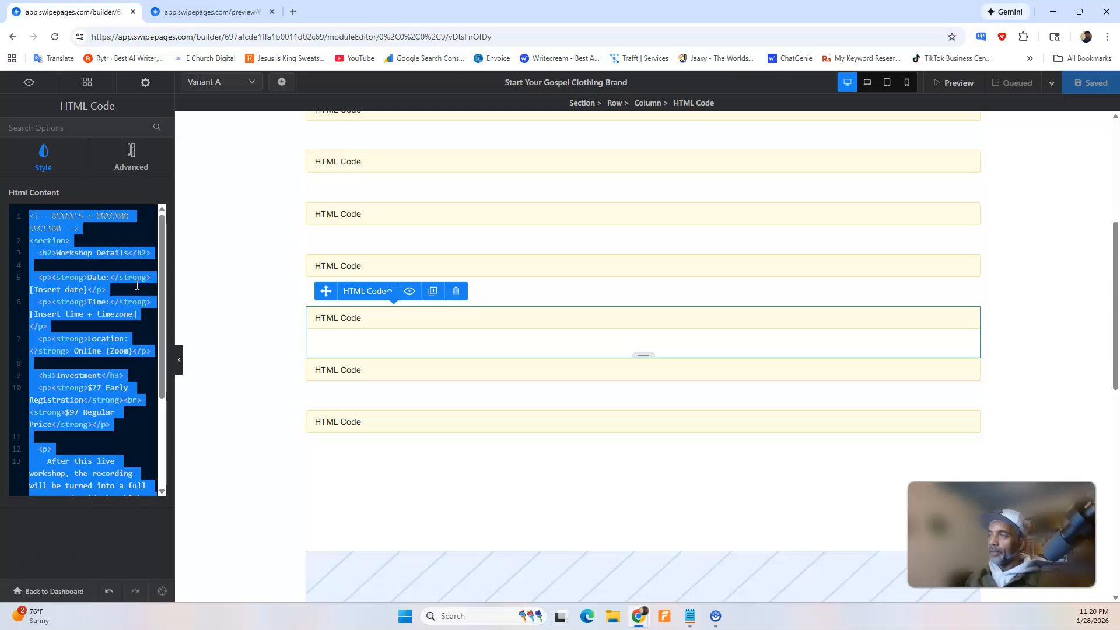
{"action": "key", "text": "BackSpace"}
{"action": "key", "text": "ctrl+v"}
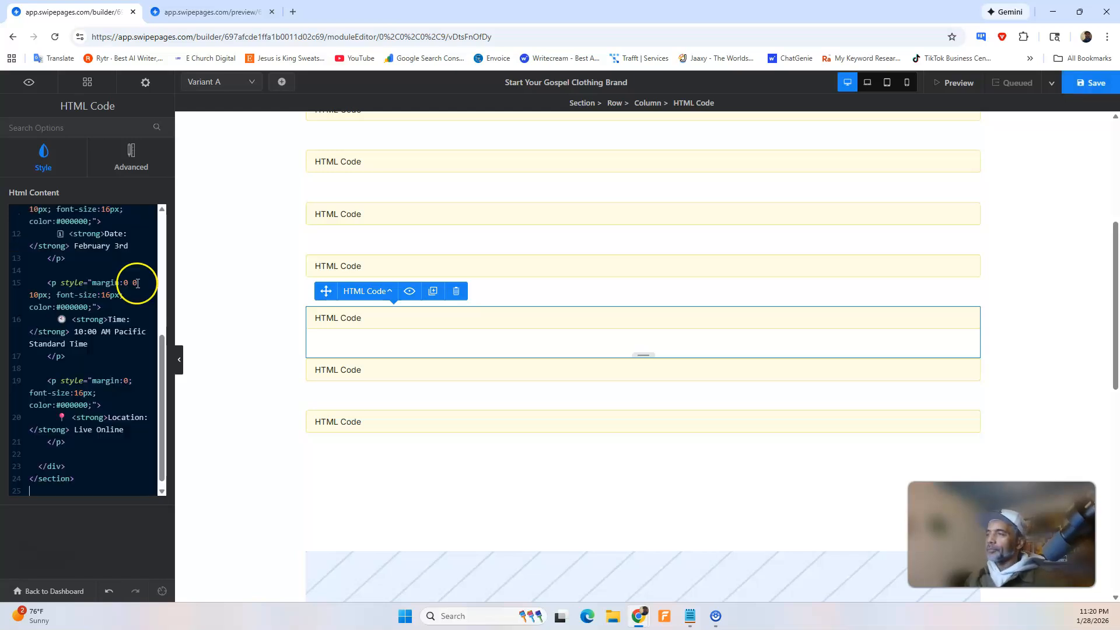
{"action": "left_click", "coordinate": [1084, 85]}
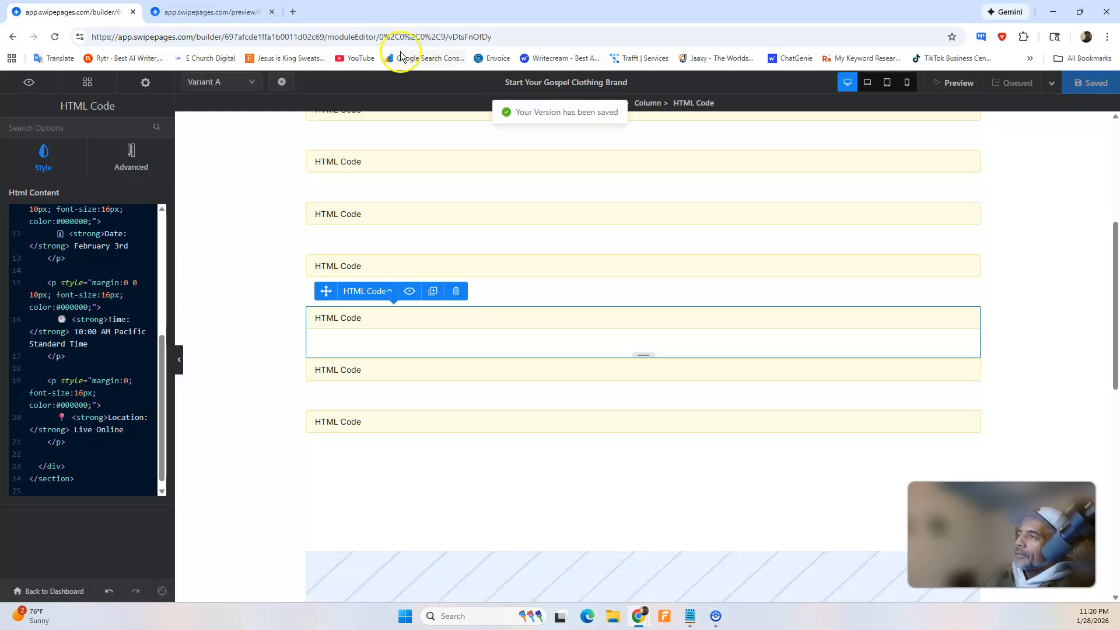
Reload the page preview and review the Workshop Details section's date, time, location and styling against the section above.
{"action": "left_click", "coordinate": [156, 9]}
{"action": "left_click", "coordinate": [56, 37]}
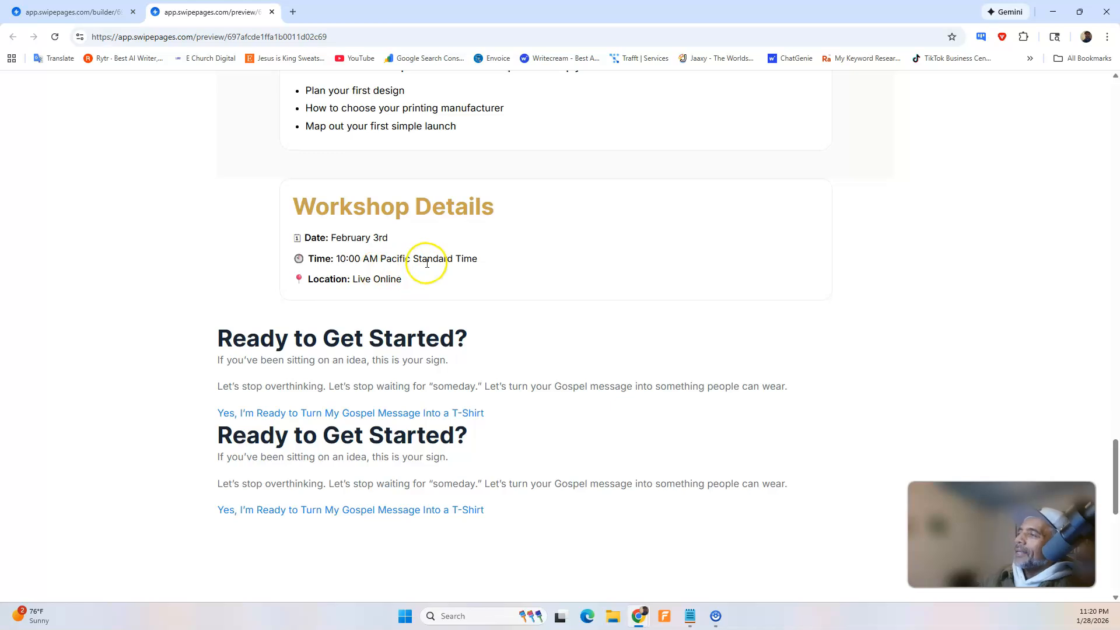
{"action": "scroll", "coordinate": [438, 257], "scroll_direction": "up", "scroll_amount": 5}
{"action": "scroll", "coordinate": [444, 261], "scroll_direction": "down", "scroll_amount": 4}
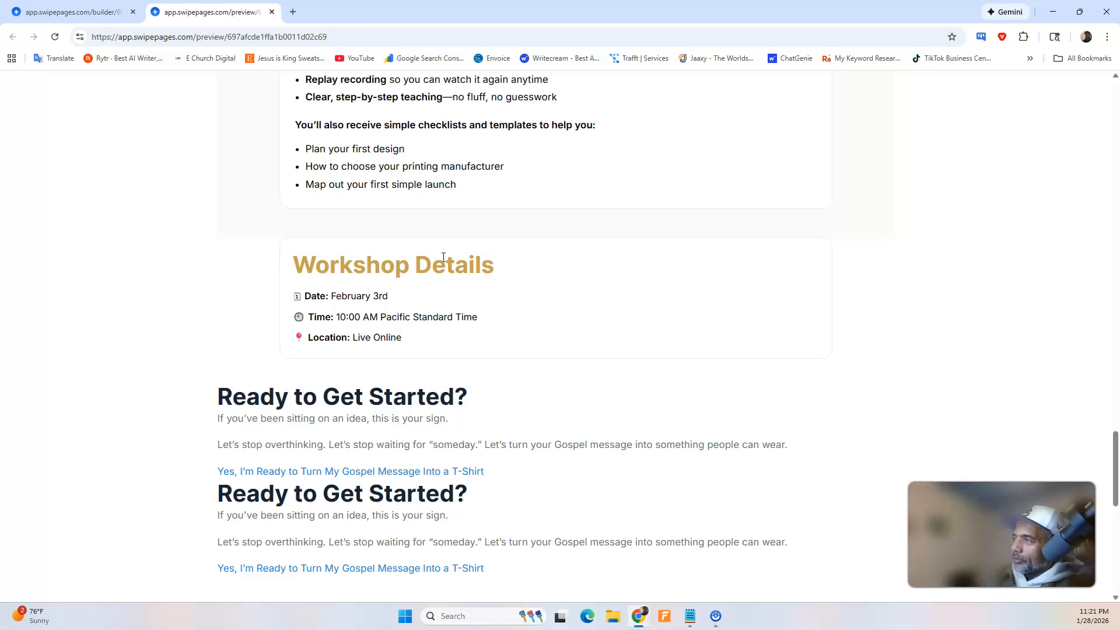
{"action": "scroll", "coordinate": [444, 257], "scroll_direction": "up", "scroll_amount": 3}
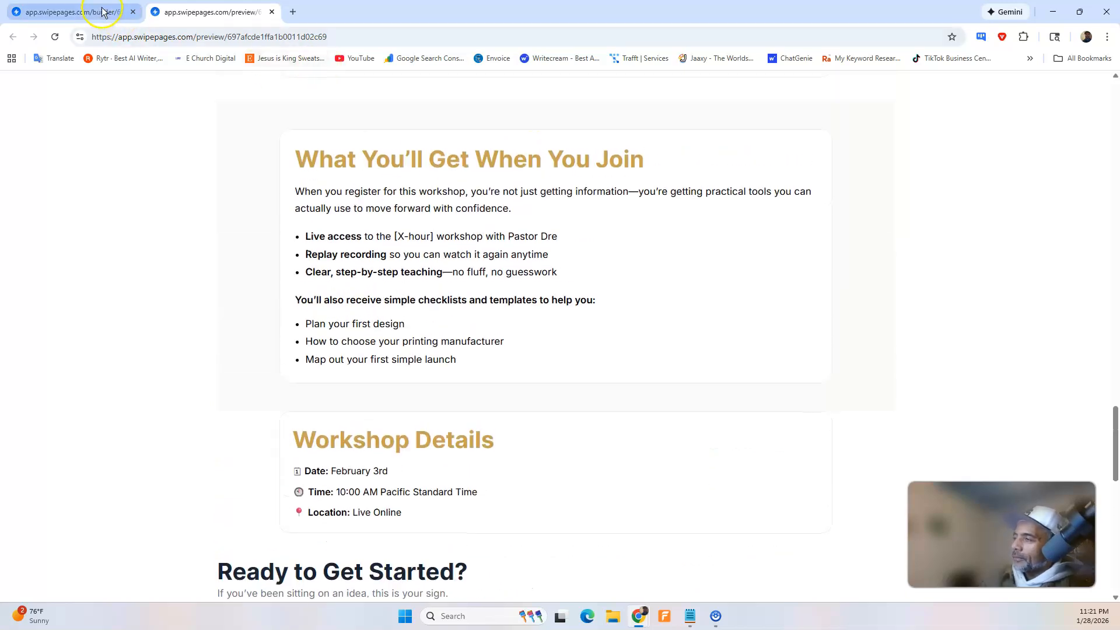
In ChatGPT, dictate and send a request to recall the pricing structure and add it after the last line of the workshop details.
{"action": "left_click", "coordinate": [102, 11]}
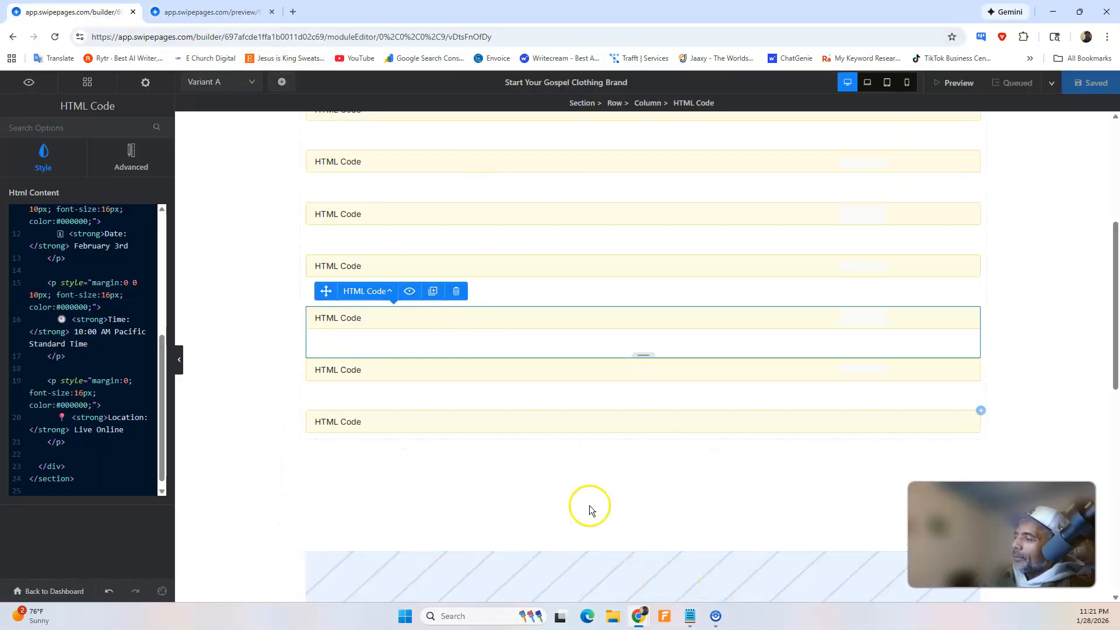
{"action": "mouse_move", "coordinate": [638, 616]}
{"action": "left_click", "coordinate": [681, 574]}
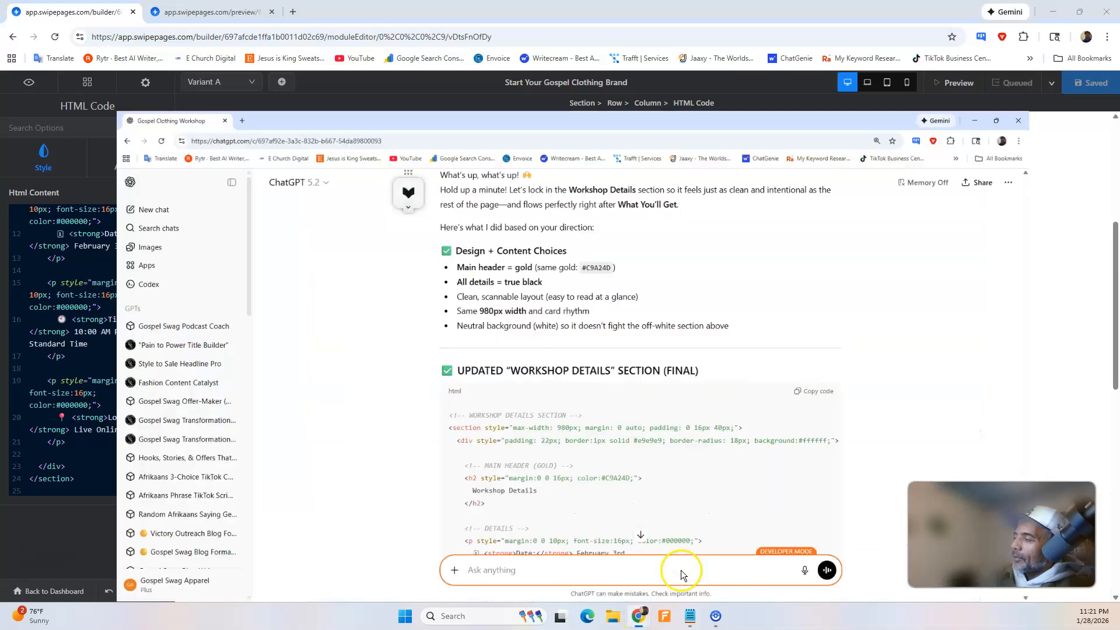
{"action": "left_click", "coordinate": [843, 566]}
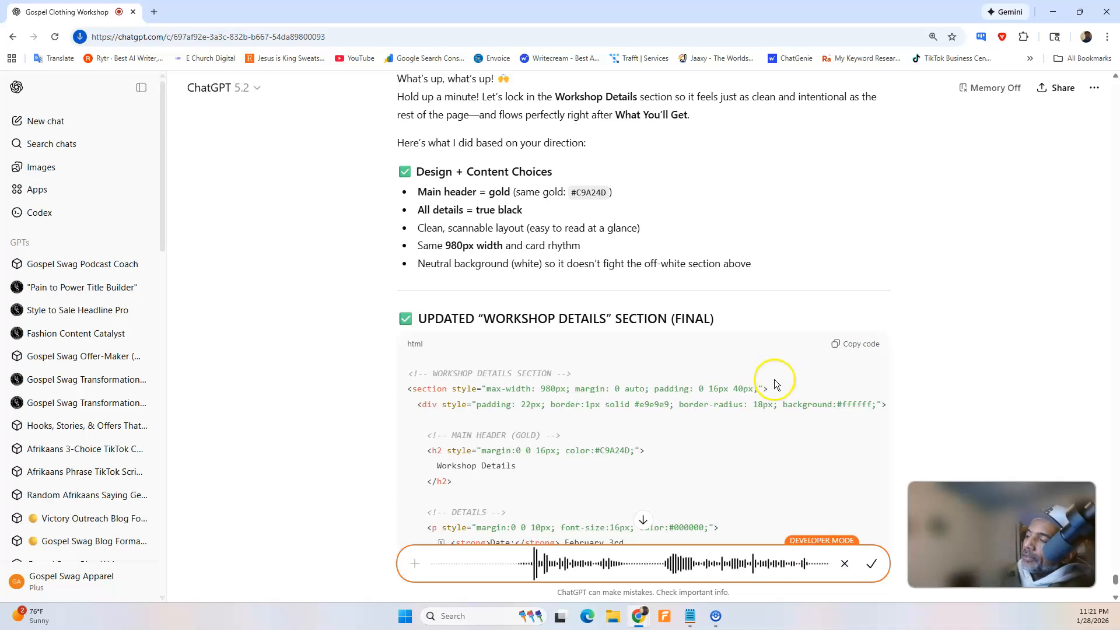
{"action": "scroll", "coordinate": [625, 400], "scroll_direction": "down", "scroll_amount": 2}
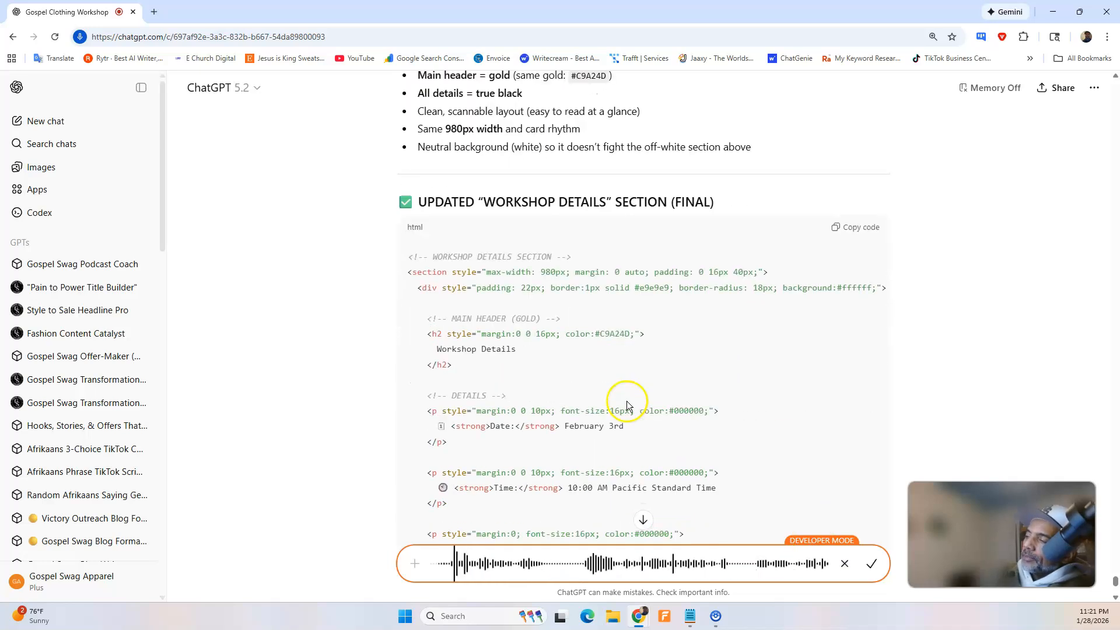
{"action": "left_click", "coordinate": [871, 564]}
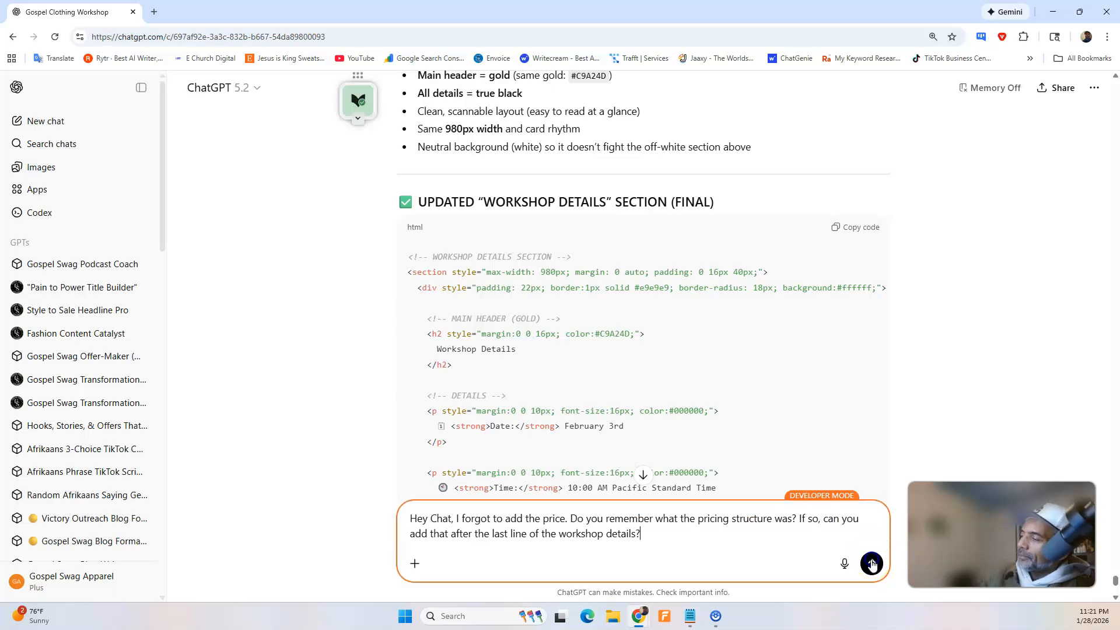
{"action": "left_click", "coordinate": [872, 563]}
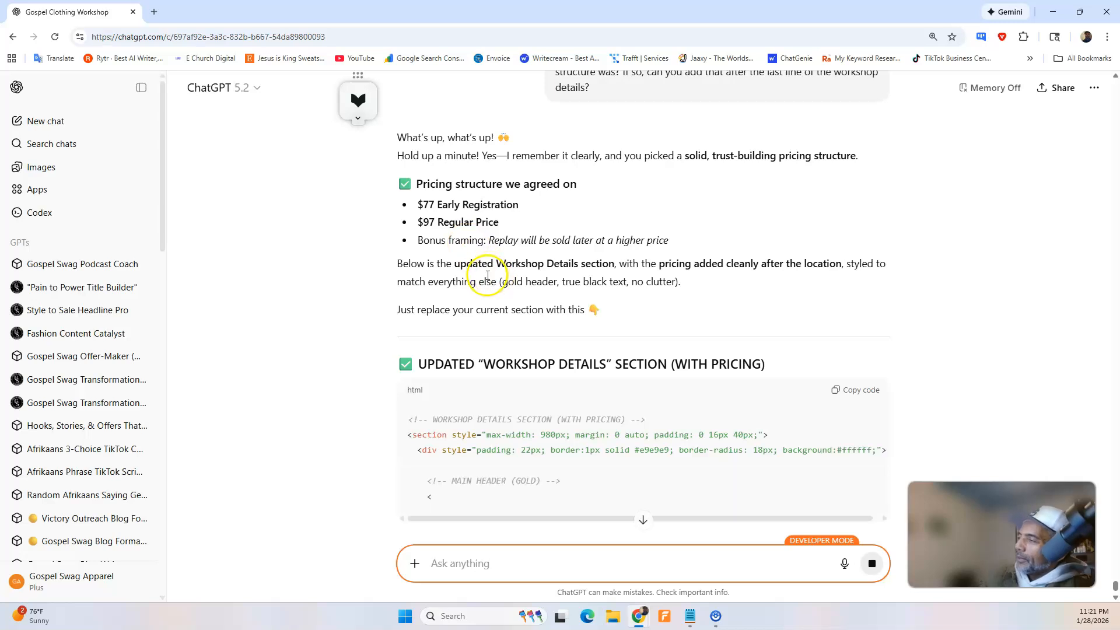
Look through ChatGPT's pricing reply and copy the updated "Workshop Details" HTML code with pricing.
{"action": "scroll", "coordinate": [488, 275], "scroll_direction": "down", "scroll_amount": 1}
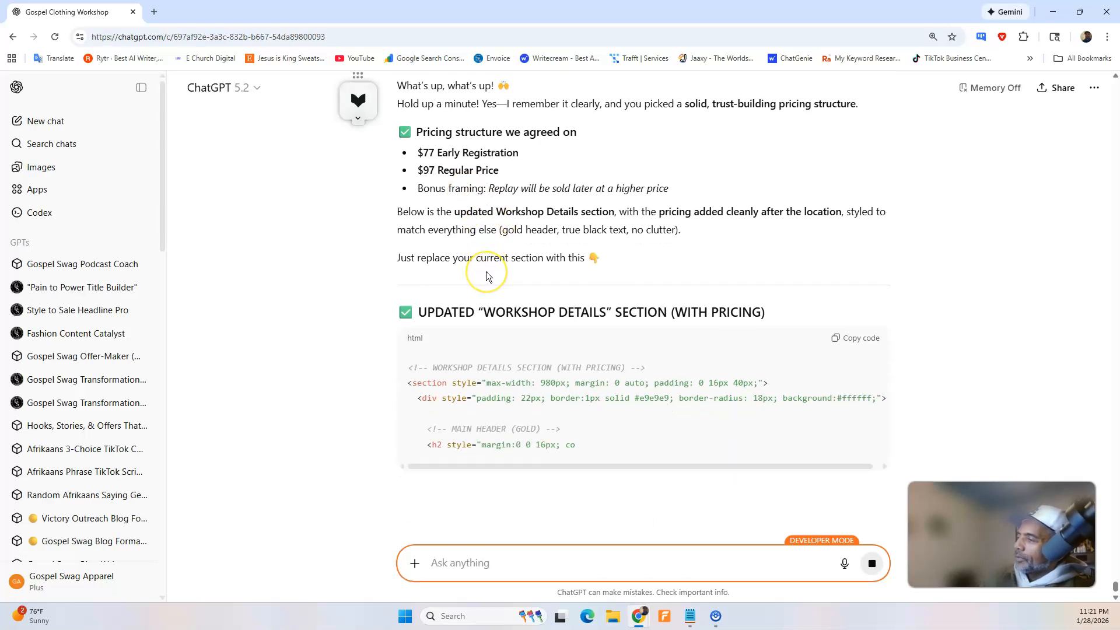
{"action": "scroll", "coordinate": [487, 275], "scroll_direction": "up", "scroll_amount": 5}
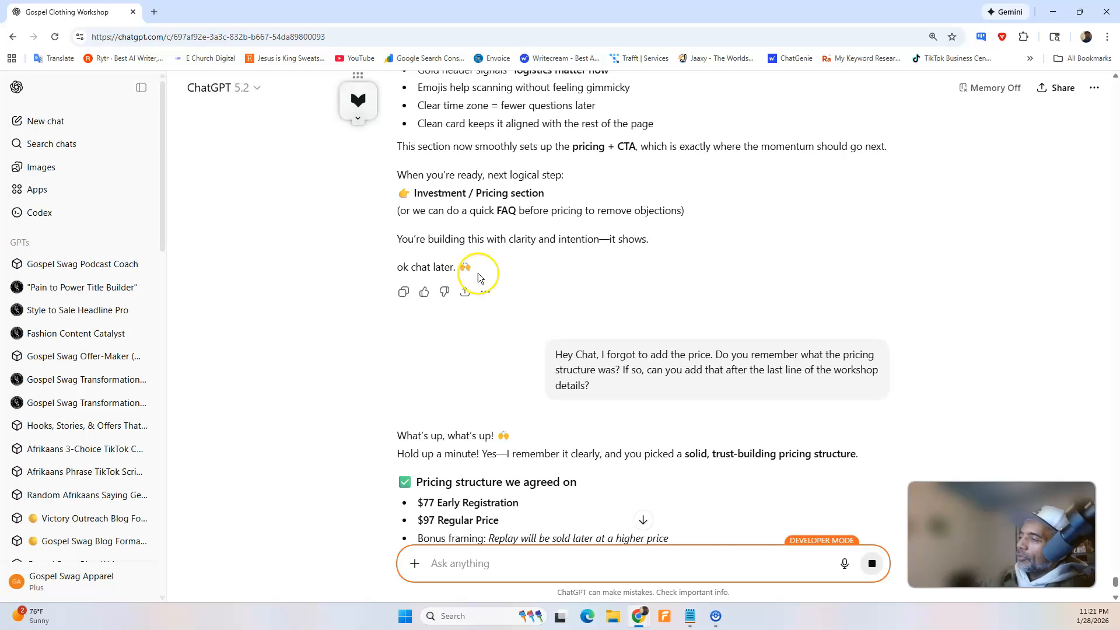
{"action": "scroll", "coordinate": [447, 291], "scroll_direction": "down", "scroll_amount": 5}
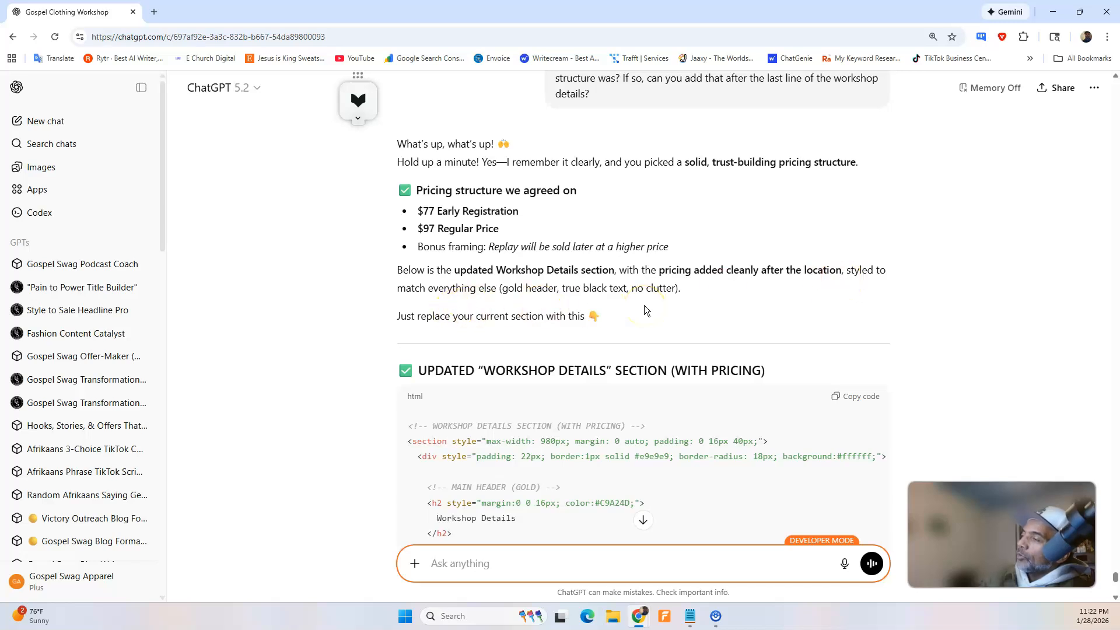
{"action": "scroll", "coordinate": [645, 303], "scroll_direction": "down", "scroll_amount": 1}
{"action": "scroll", "coordinate": [640, 303], "scroll_direction": "down", "scroll_amount": 10}
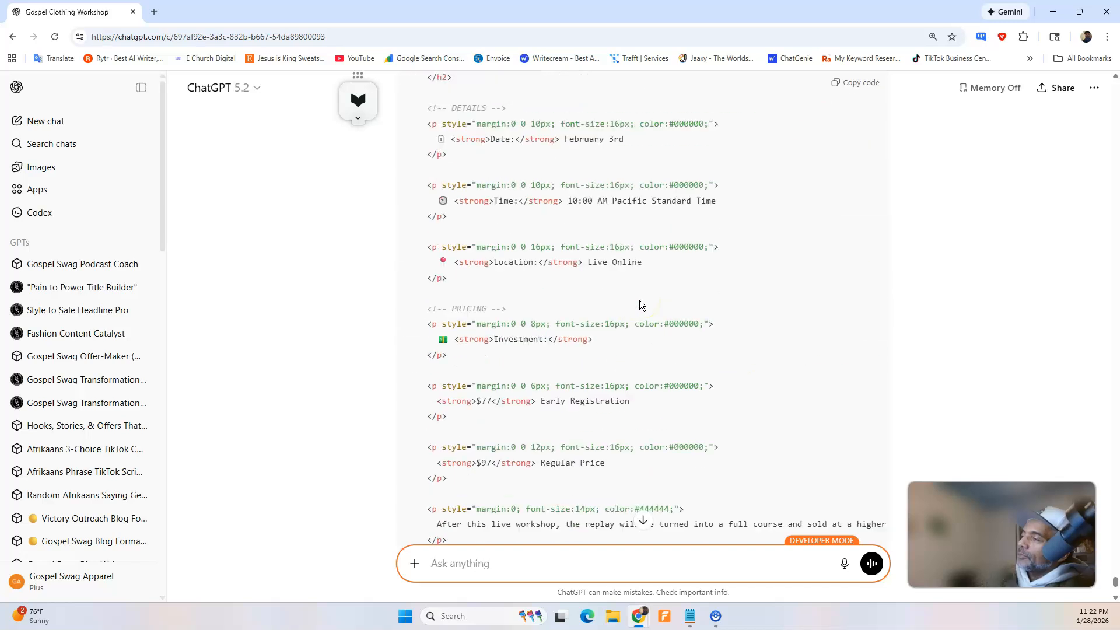
{"action": "scroll", "coordinate": [639, 303], "scroll_direction": "up", "scroll_amount": 5}
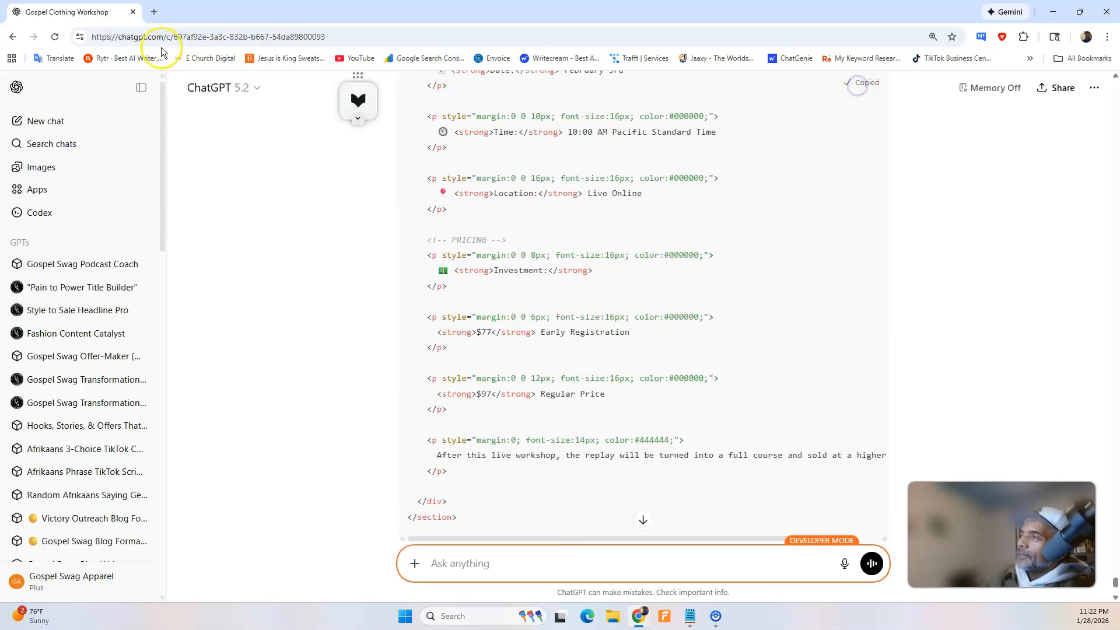
In the Swipe Pages builder, replace the tenth HTML Code block's content with the copied "Workshop Details Section (With Pricing)" code and save the page.
{"action": "left_click", "coordinate": [1052, 12]}
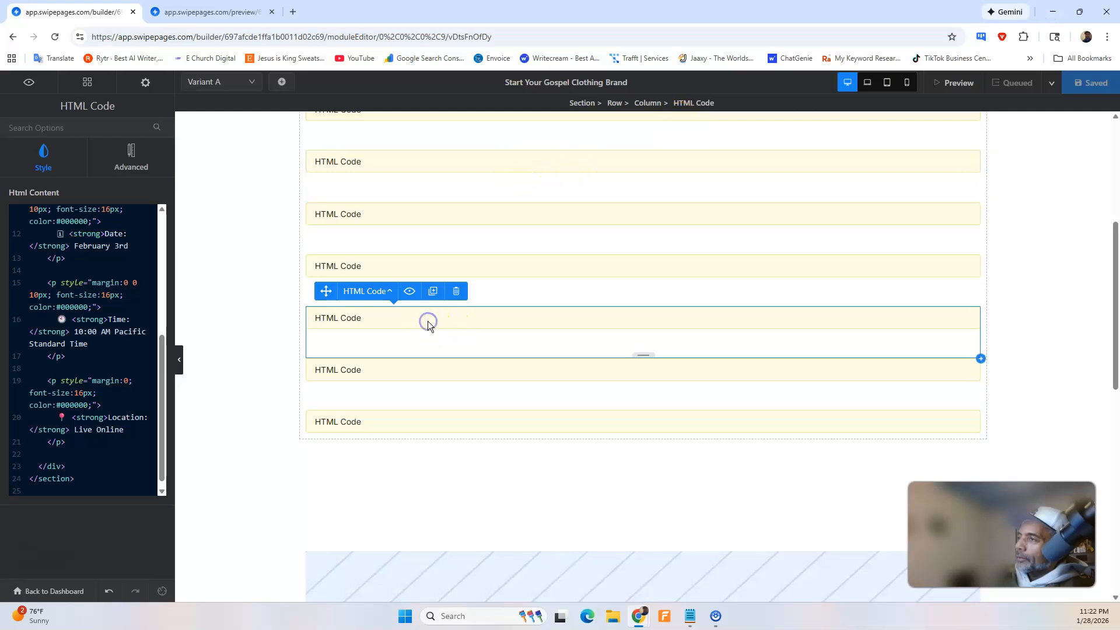
{"action": "scroll", "coordinate": [121, 346], "scroll_direction": "up", "scroll_amount": 5}
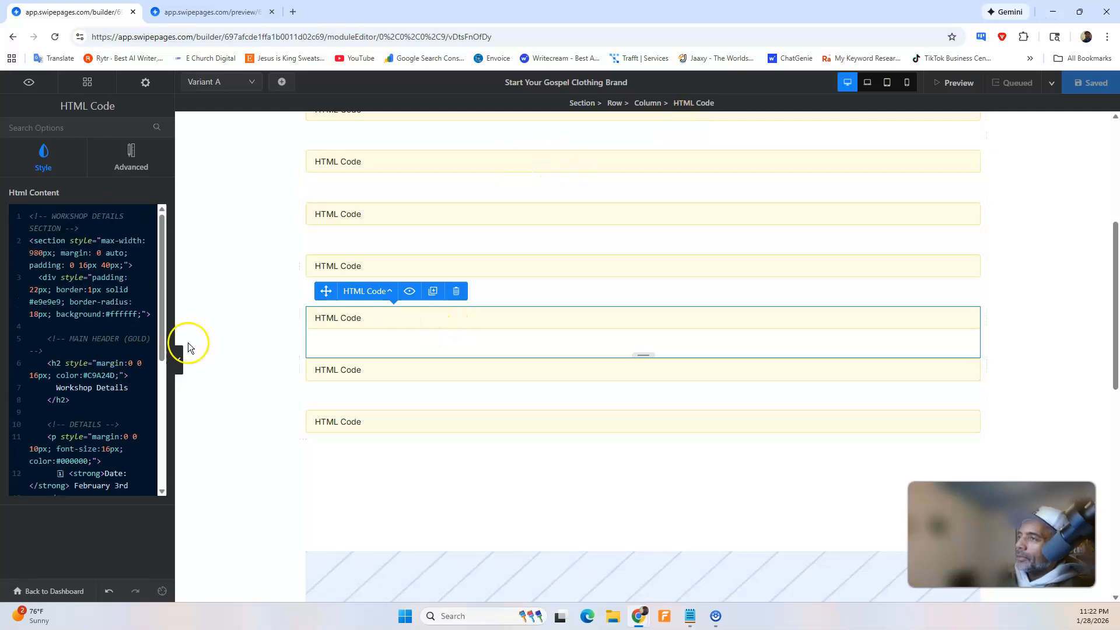
{"action": "left_click", "coordinate": [367, 371]}
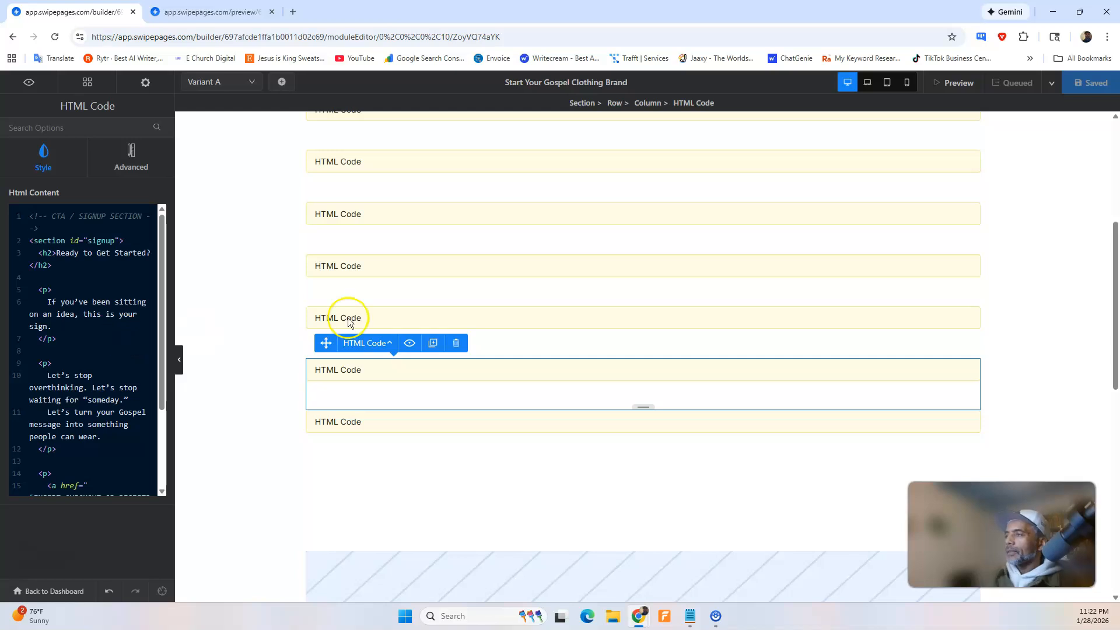
{"action": "left_click", "coordinate": [400, 317]}
{"action": "key", "text": "ctrl+a"}
{"action": "key", "text": "BackSpace"}
{"action": "key", "text": "ctrl+v"}
{"action": "scroll", "coordinate": [56, 311], "scroll_direction": "up", "scroll_amount": 10}
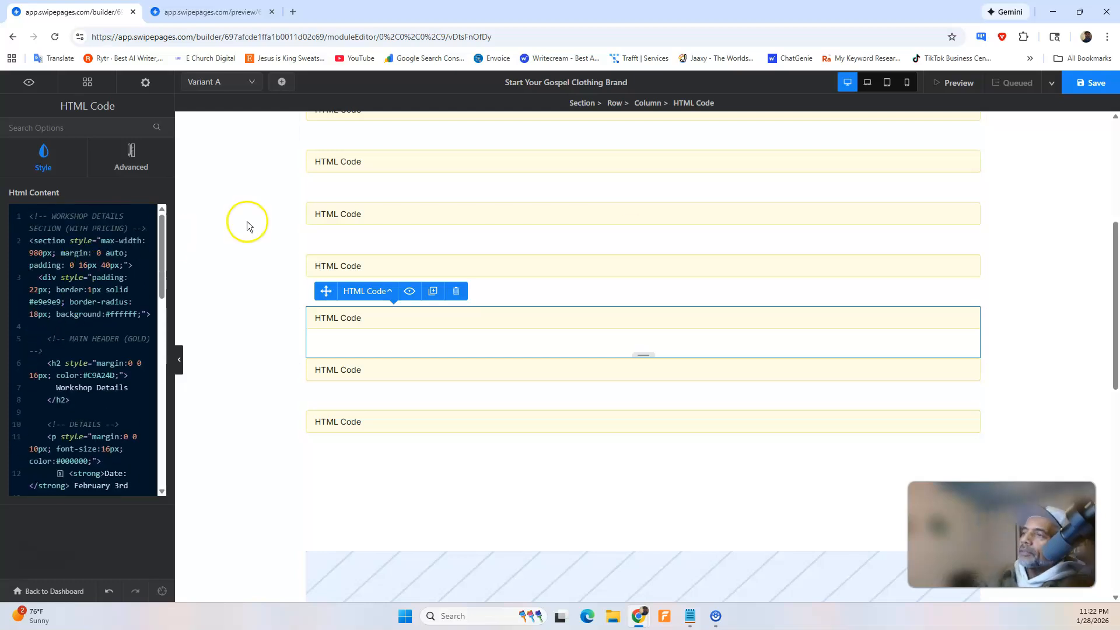
{"action": "left_click", "coordinate": [1088, 82]}
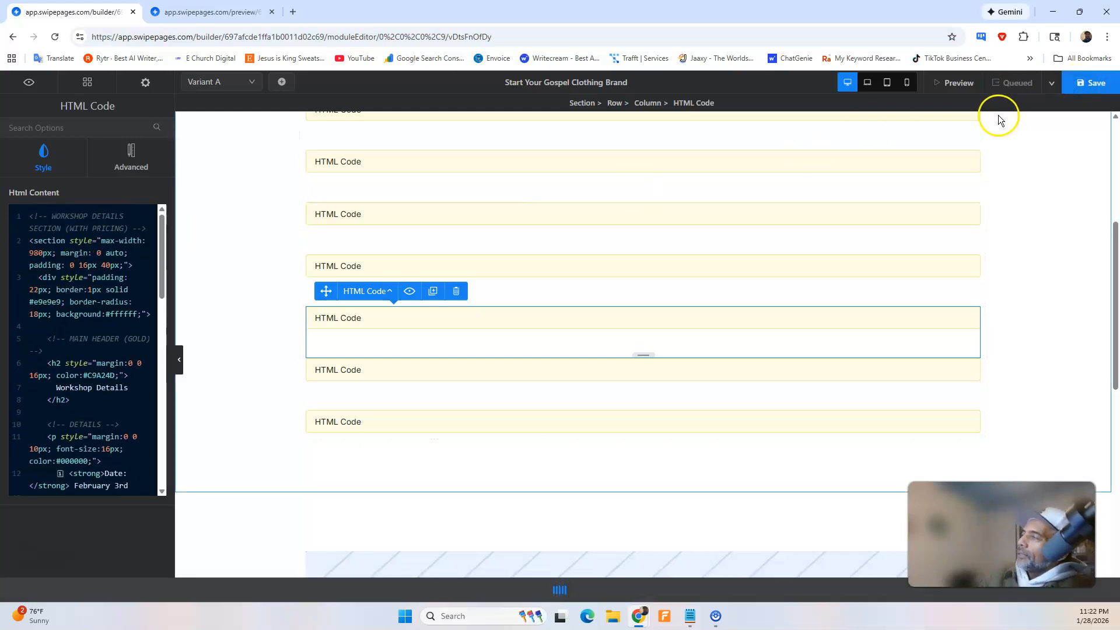
Reload the page preview and review the Workshop Details pricing and the heading colours against the sections above.
{"action": "left_click", "coordinate": [210, 11]}
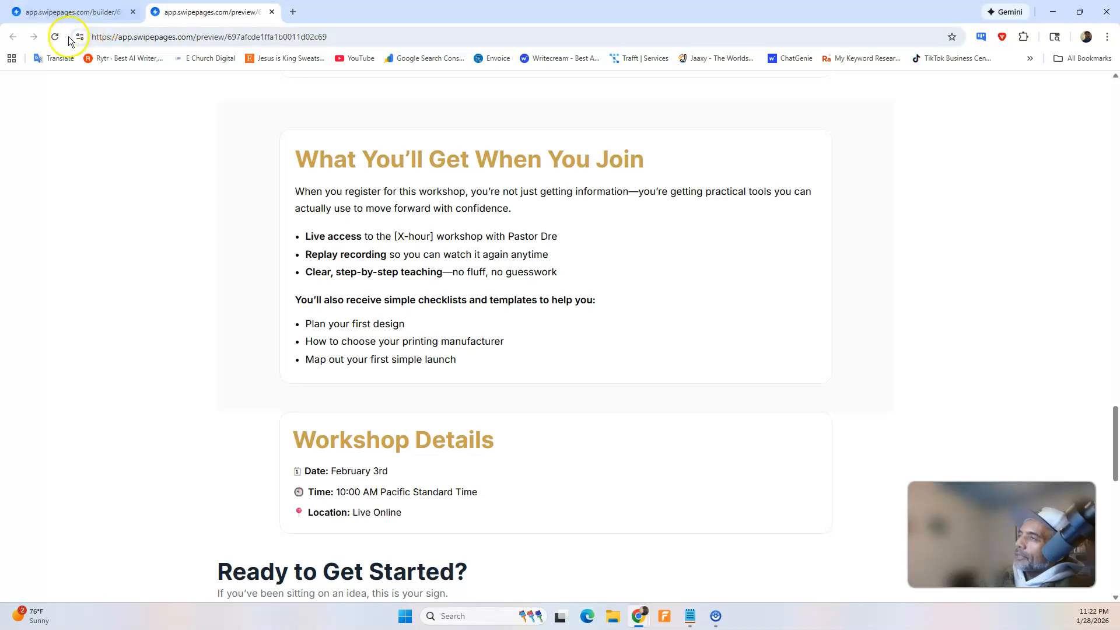
{"action": "scroll", "coordinate": [529, 289], "scroll_direction": "down", "scroll_amount": 5}
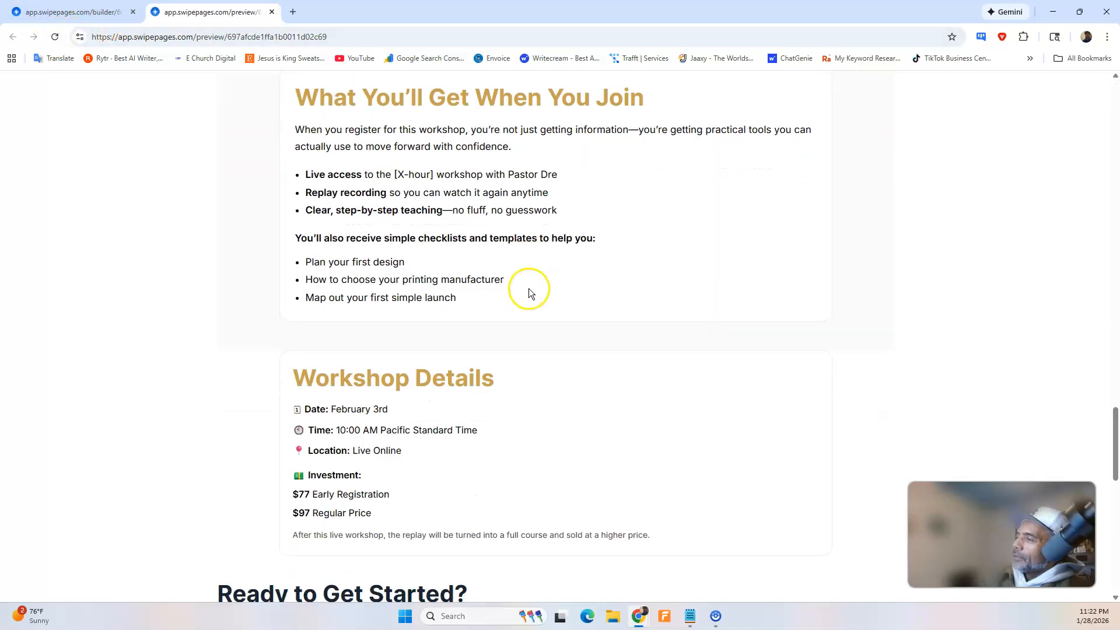
{"action": "scroll", "coordinate": [529, 289], "scroll_direction": "up", "scroll_amount": 15}
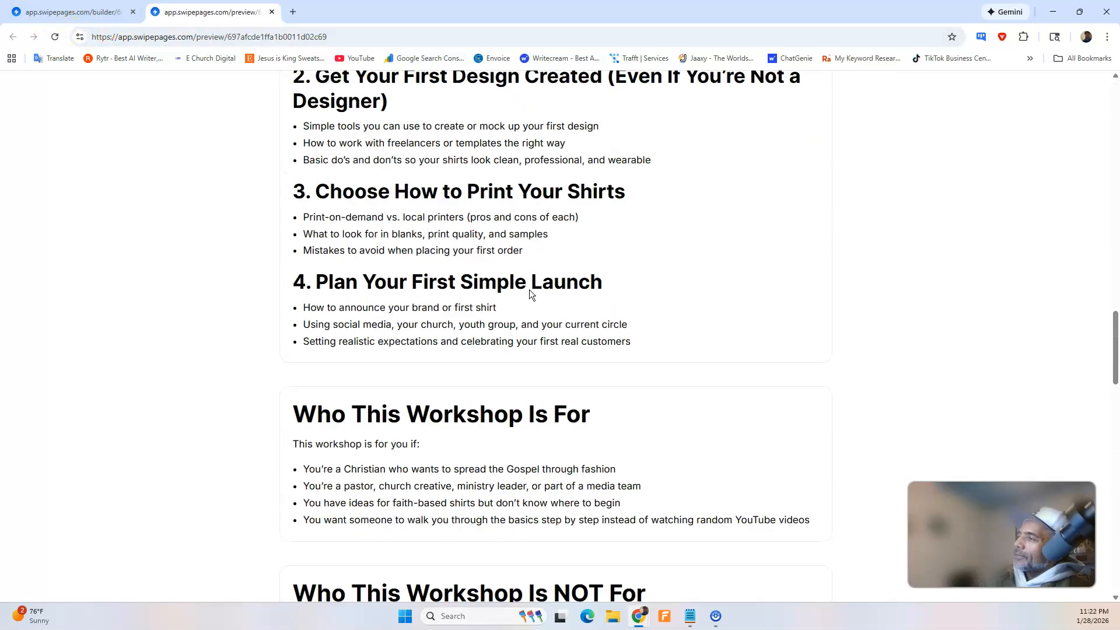
{"action": "scroll", "coordinate": [530, 289], "scroll_direction": "up", "scroll_amount": 10}
{"action": "scroll", "coordinate": [530, 290], "scroll_direction": "down", "scroll_amount": 20}
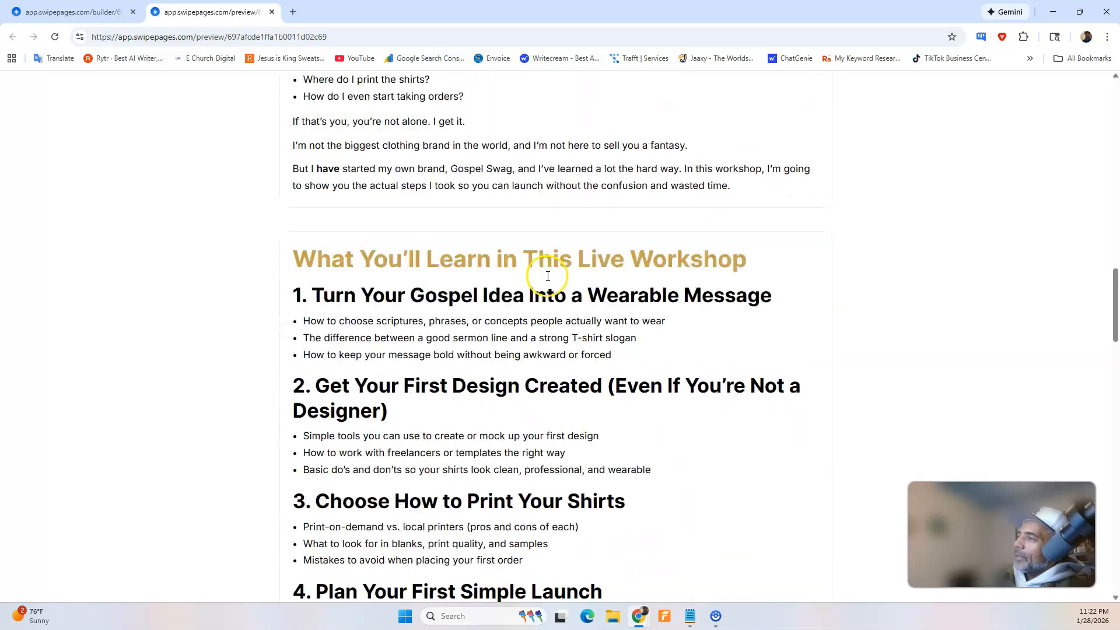
{"action": "scroll", "coordinate": [547, 278], "scroll_direction": "down", "scroll_amount": 3}
{"action": "scroll", "coordinate": [548, 277], "scroll_direction": "up", "scroll_amount": 4}
{"action": "scroll", "coordinate": [545, 280], "scroll_direction": "down", "scroll_amount": 2}
{"action": "scroll", "coordinate": [544, 281], "scroll_direction": "down", "scroll_amount": 4}
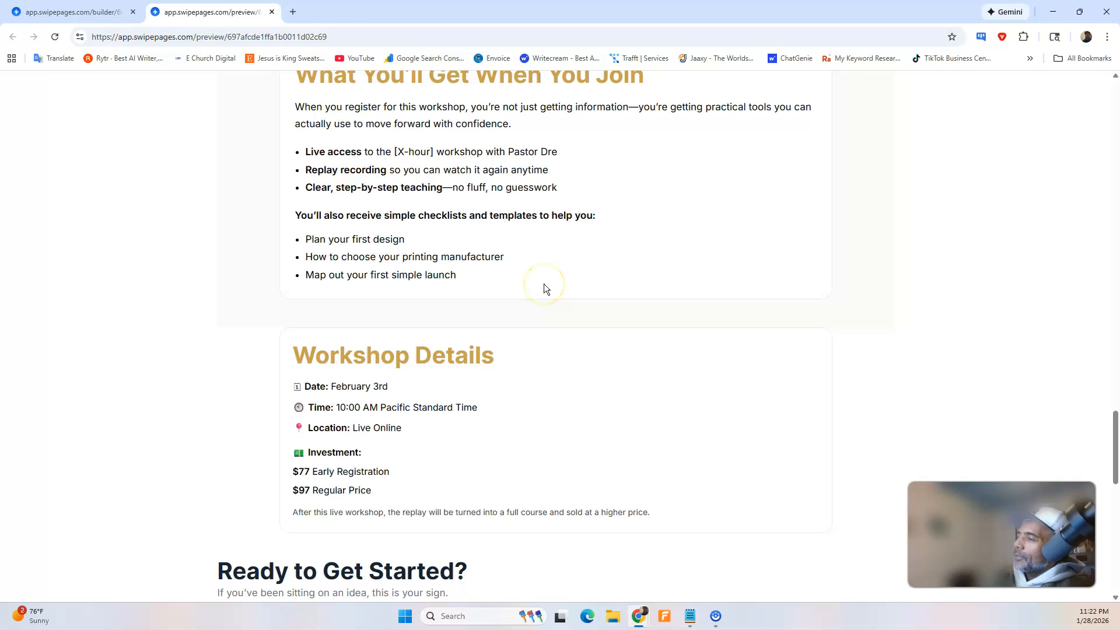
{"action": "scroll", "coordinate": [543, 284], "scroll_direction": "up", "scroll_amount": 7}
{"action": "scroll", "coordinate": [539, 275], "scroll_direction": "down", "scroll_amount": 5}
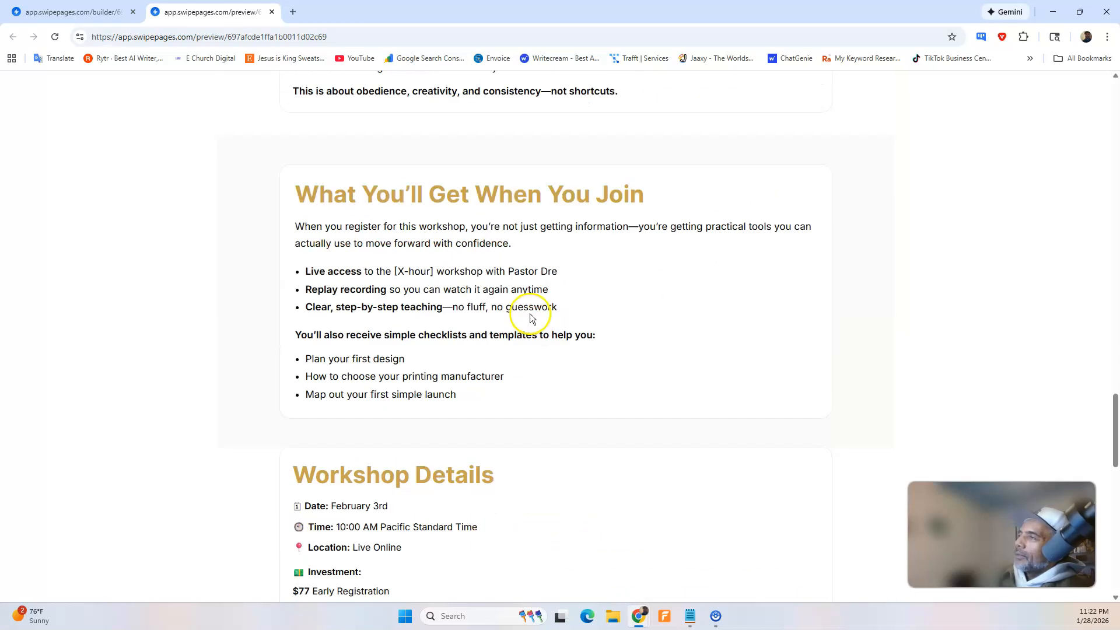
In ChatGPT, dictate and send a request to change the section's main heading to black instead of gold.
{"action": "mouse_move", "coordinate": [649, 615]}
{"action": "left_click", "coordinate": [670, 569]}
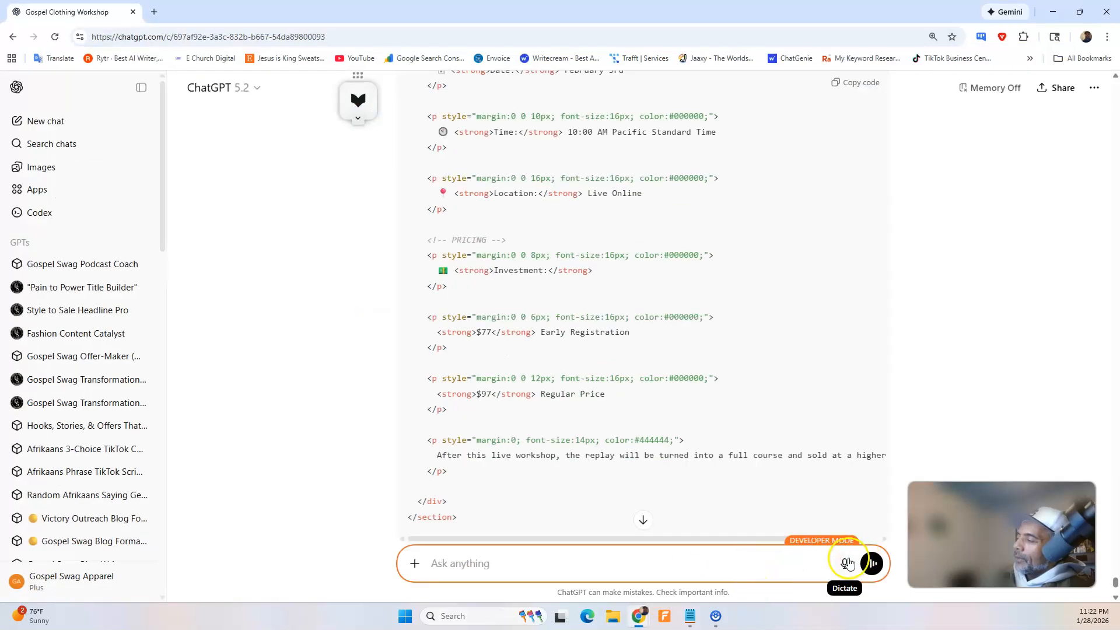
{"action": "left_click", "coordinate": [846, 565]}
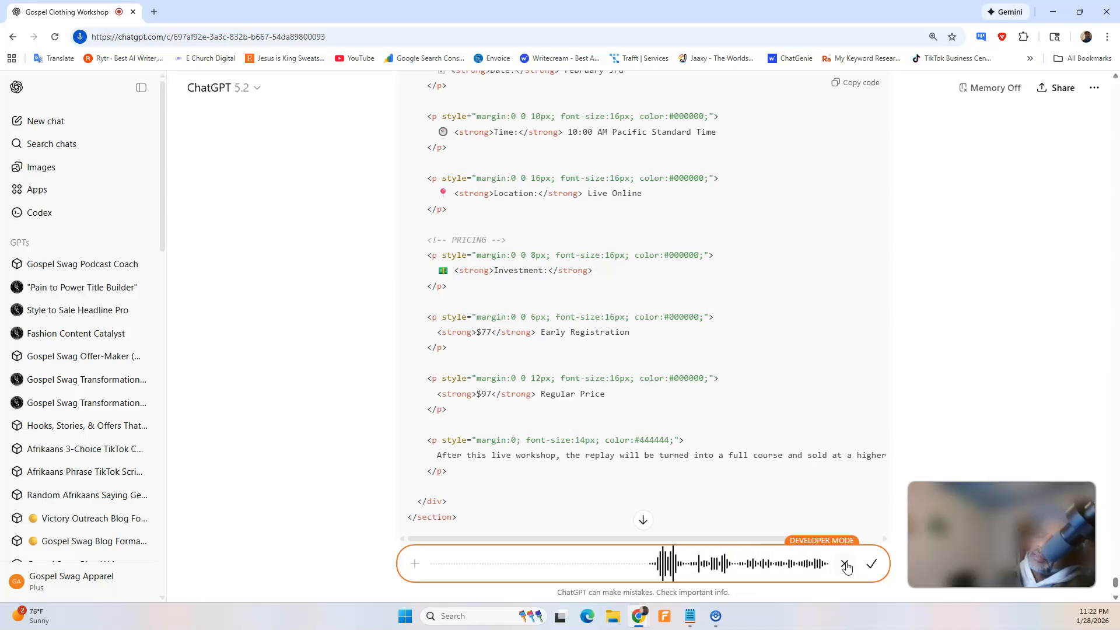
{"action": "left_click", "coordinate": [872, 564]}
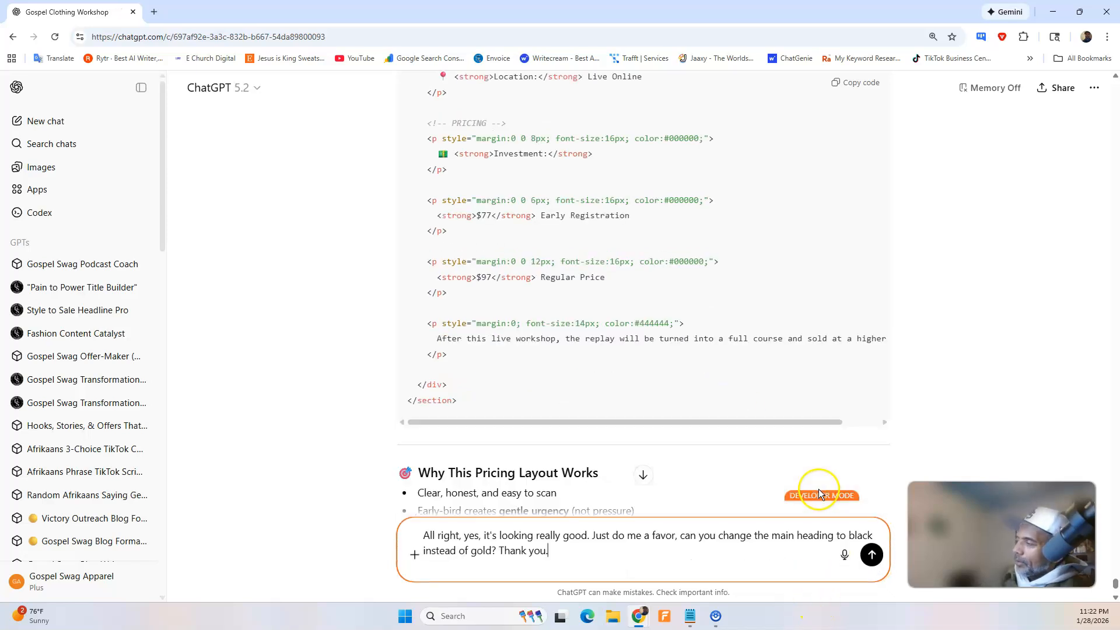
{"action": "left_click", "coordinate": [873, 564]}
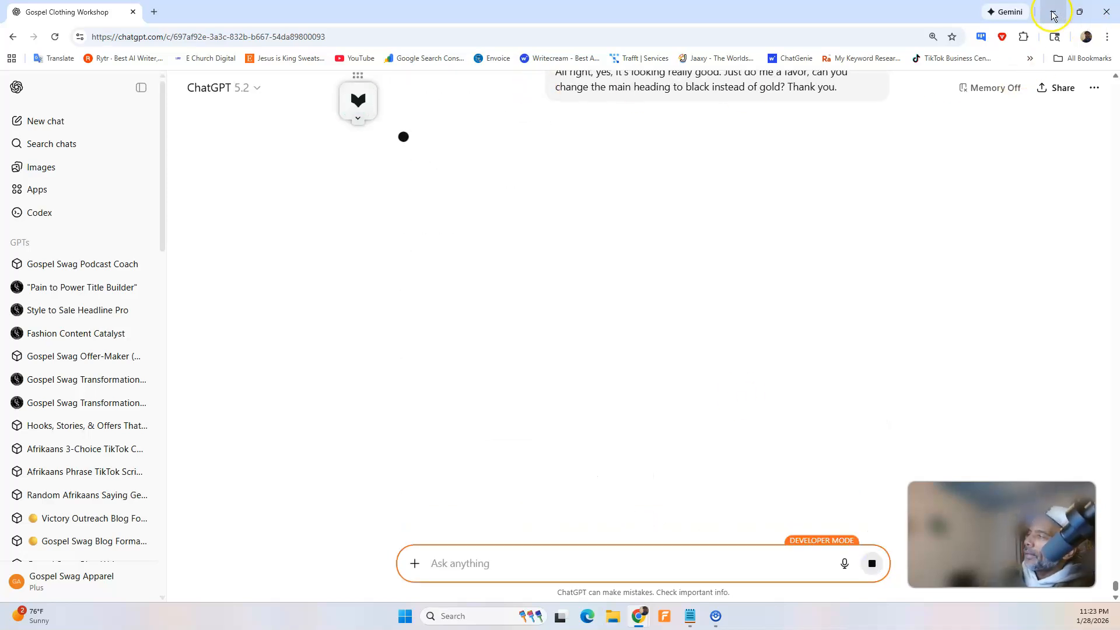
Return to the page preview and examine the Workshop Details section and the "Ready to Get Started?" content below it.
{"action": "left_click", "coordinate": [1054, 16]}
{"action": "scroll", "coordinate": [556, 265], "scroll_direction": "down", "scroll_amount": 2}
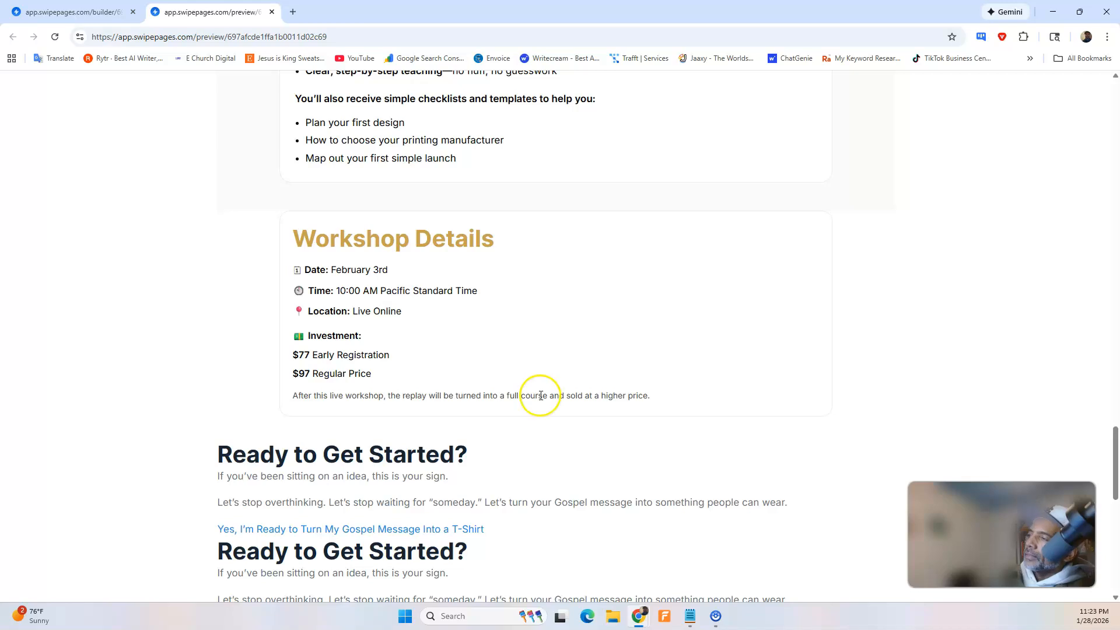
{"action": "scroll", "coordinate": [466, 385], "scroll_direction": "down", "scroll_amount": 2}
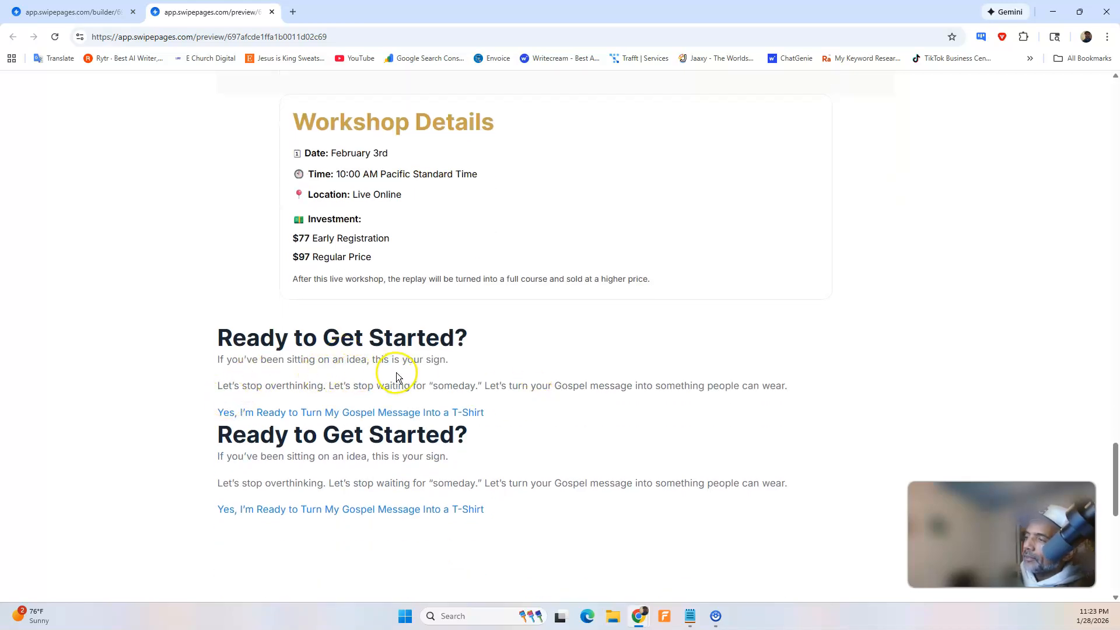
{"action": "left_click", "coordinate": [1054, 11]}
Switch to ChatGPT and resend the unanswered request to change the main heading to black instead of gold.
{"action": "mouse_move", "coordinate": [644, 622]}
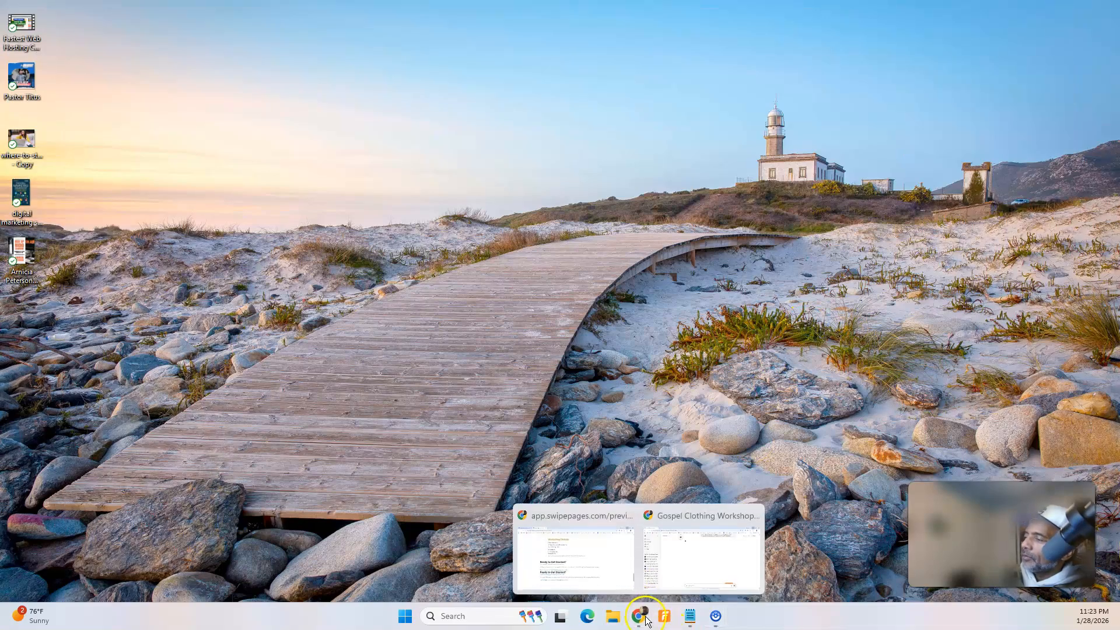
{"action": "left_click", "coordinate": [671, 576]}
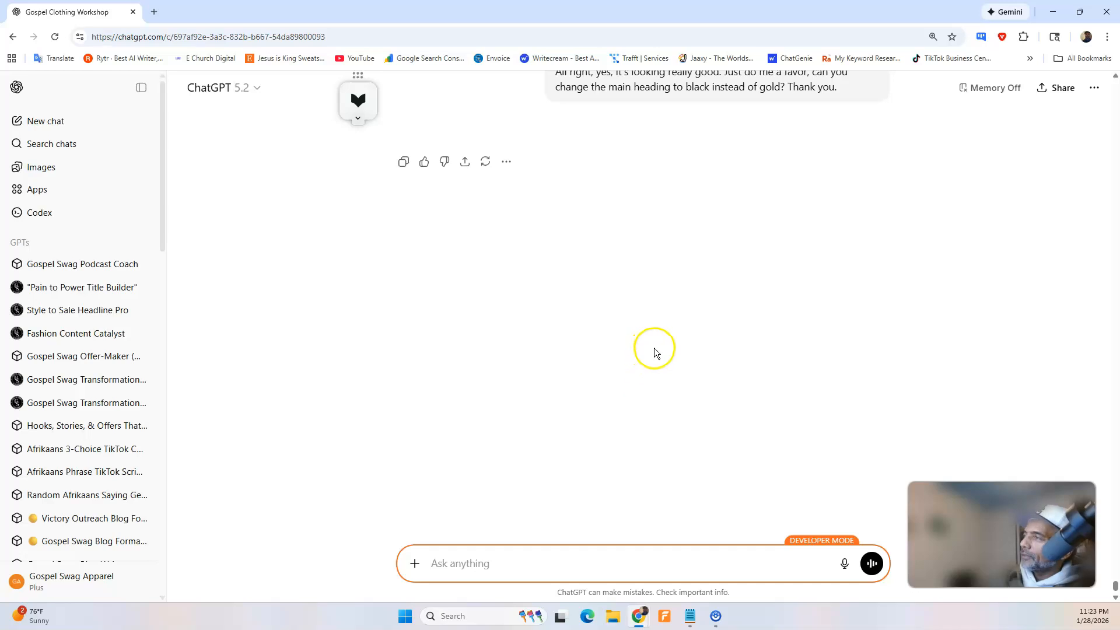
{"action": "scroll", "coordinate": [657, 350], "scroll_direction": "up", "scroll_amount": 4}
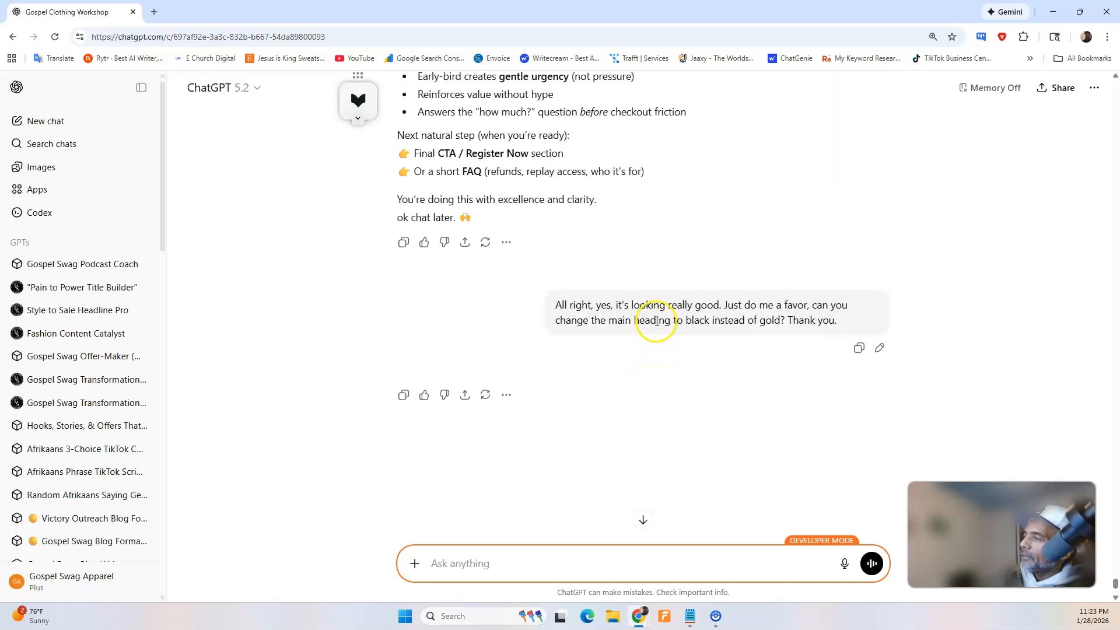
{"action": "triple_click", "coordinate": [825, 319]}
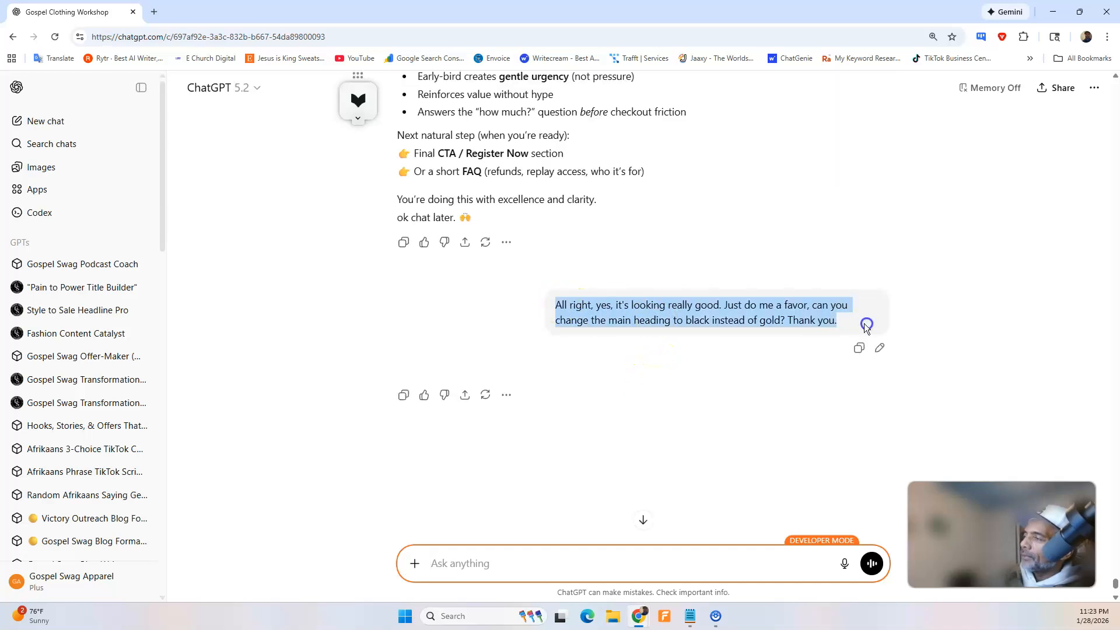
{"action": "right_click", "coordinate": [772, 325]}
{"action": "left_click", "coordinate": [791, 338]}
{"action": "left_click", "coordinate": [515, 563]}
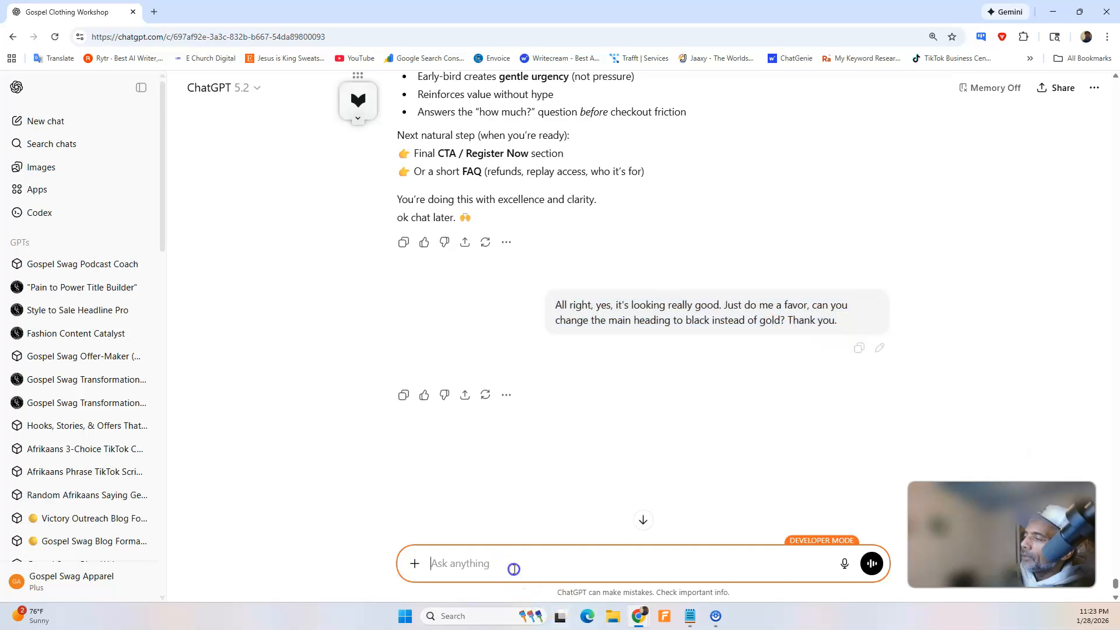
{"action": "right_click", "coordinate": [517, 560]}
{"action": "left_click", "coordinate": [532, 436]}
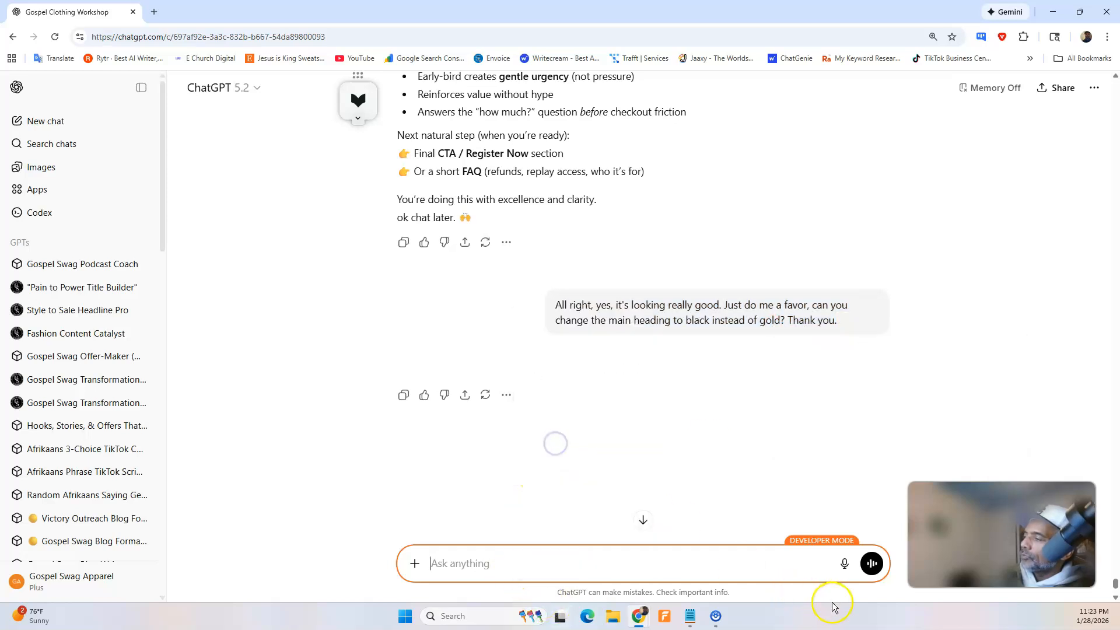
{"action": "left_click", "coordinate": [844, 565]}
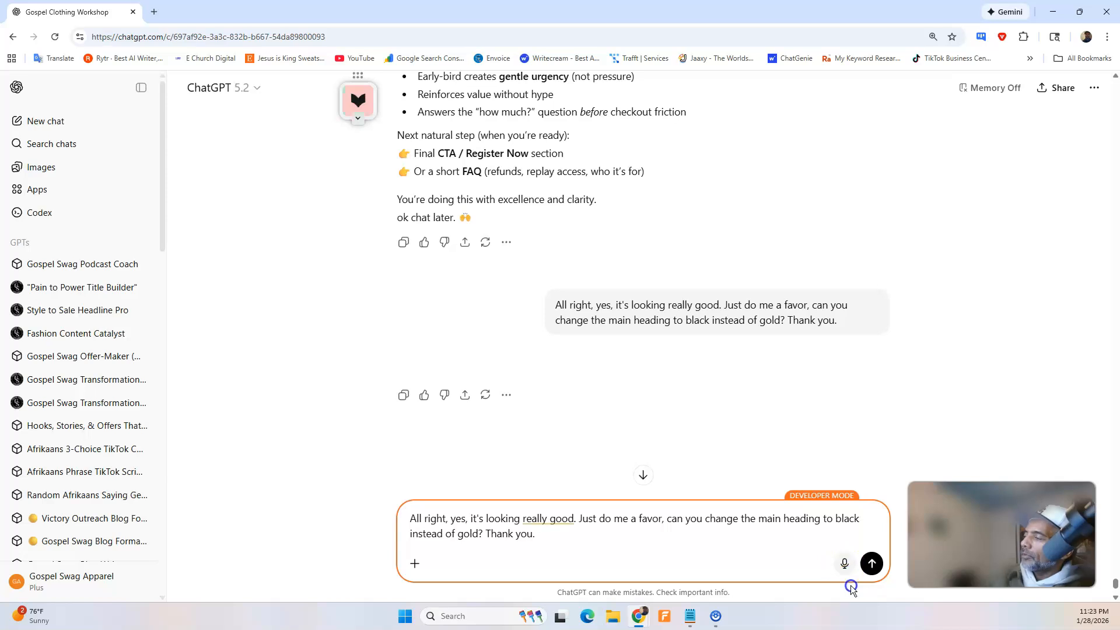
{"action": "left_click", "coordinate": [872, 565]}
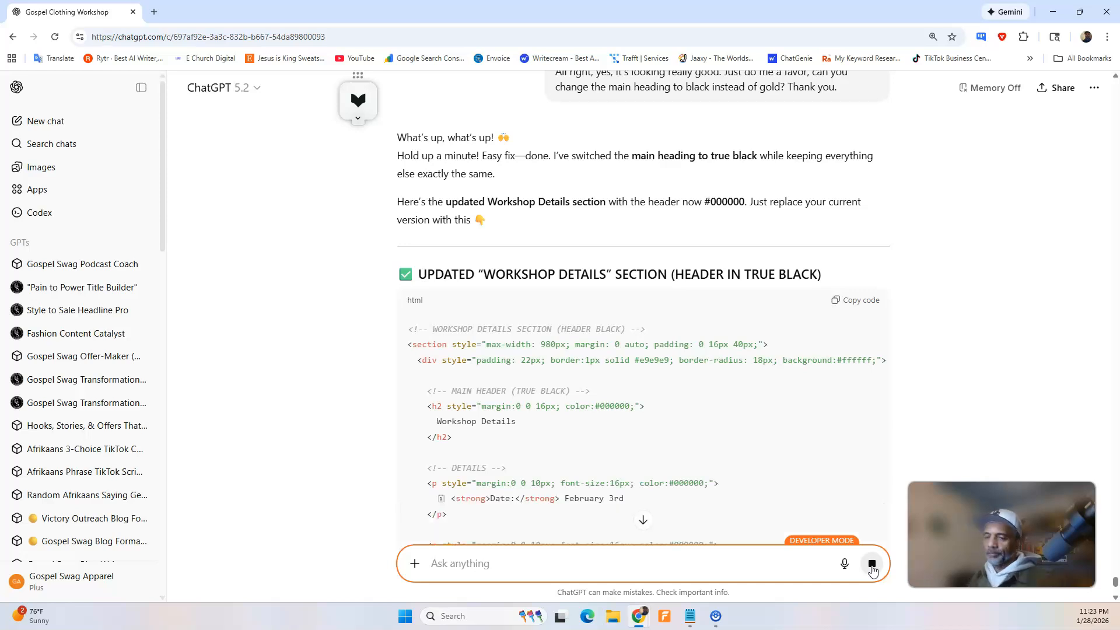
Copy the updated "Workshop Details" section code with the true black header and return to the Swipe Pages preview window.
{"action": "scroll", "coordinate": [642, 317], "scroll_direction": "down", "scroll_amount": 10}
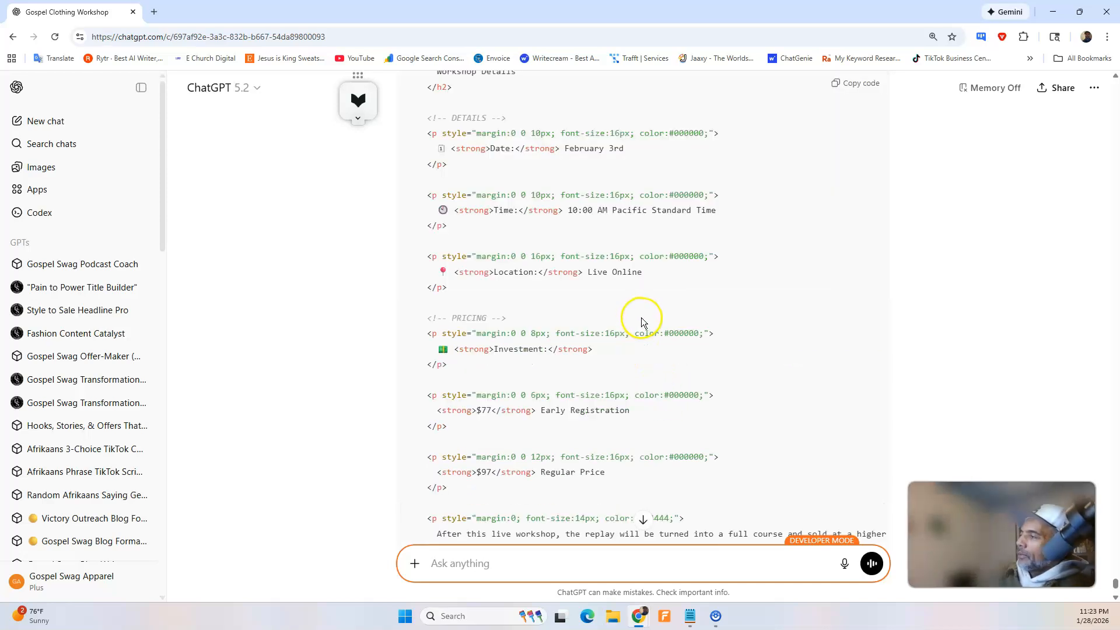
{"action": "scroll", "coordinate": [641, 321], "scroll_direction": "up", "scroll_amount": 4}
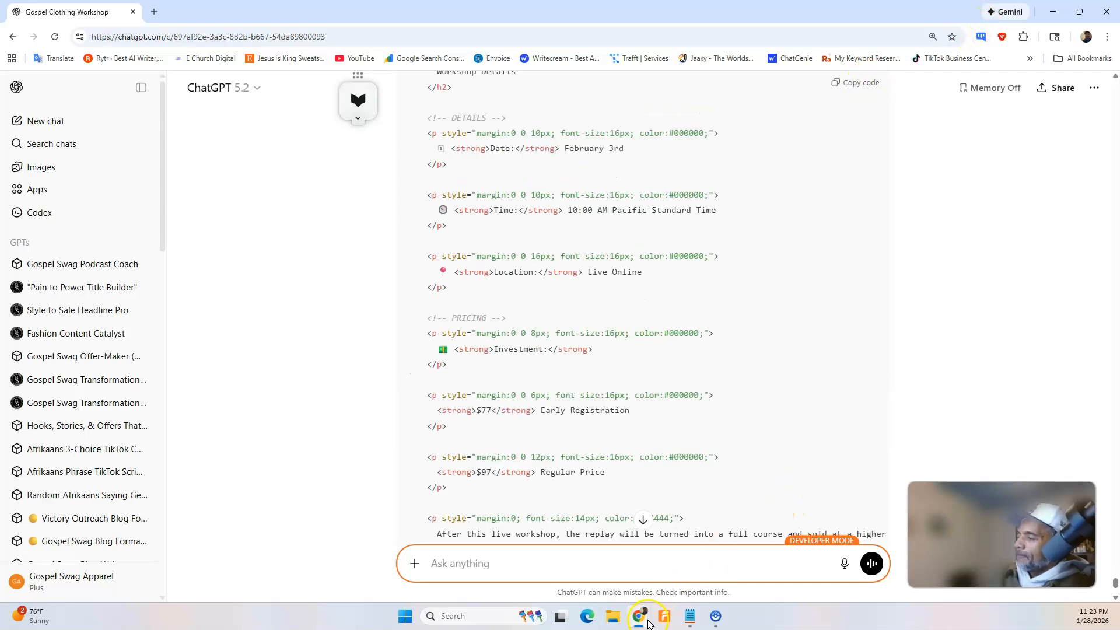
{"action": "left_click", "coordinate": [691, 561]}
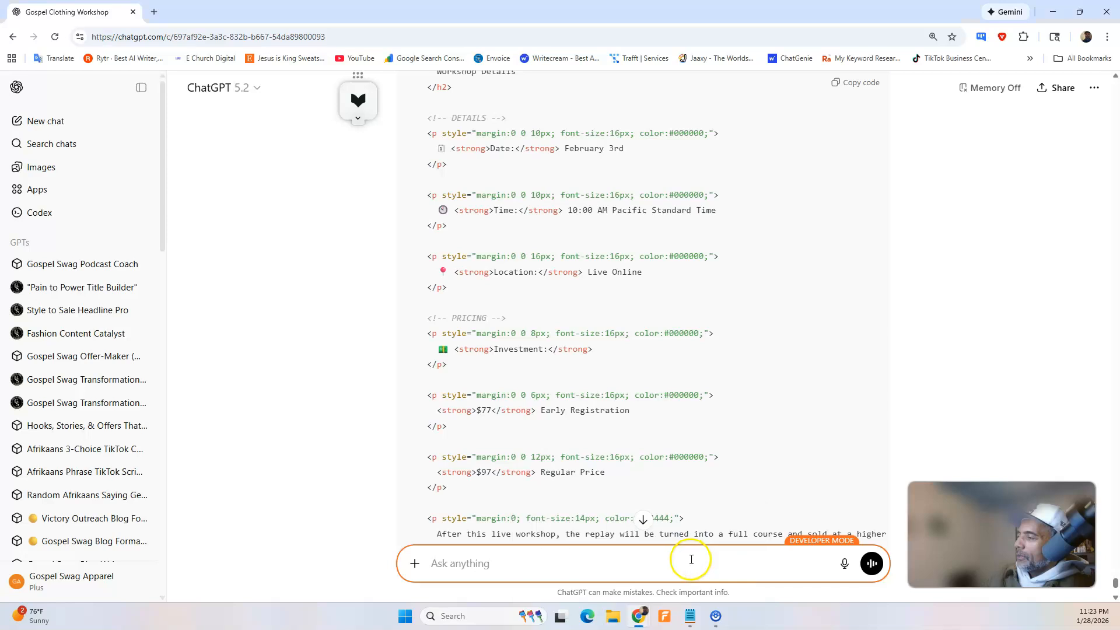
{"action": "mouse_move", "coordinate": [641, 611]}
{"action": "left_click", "coordinate": [597, 575]}
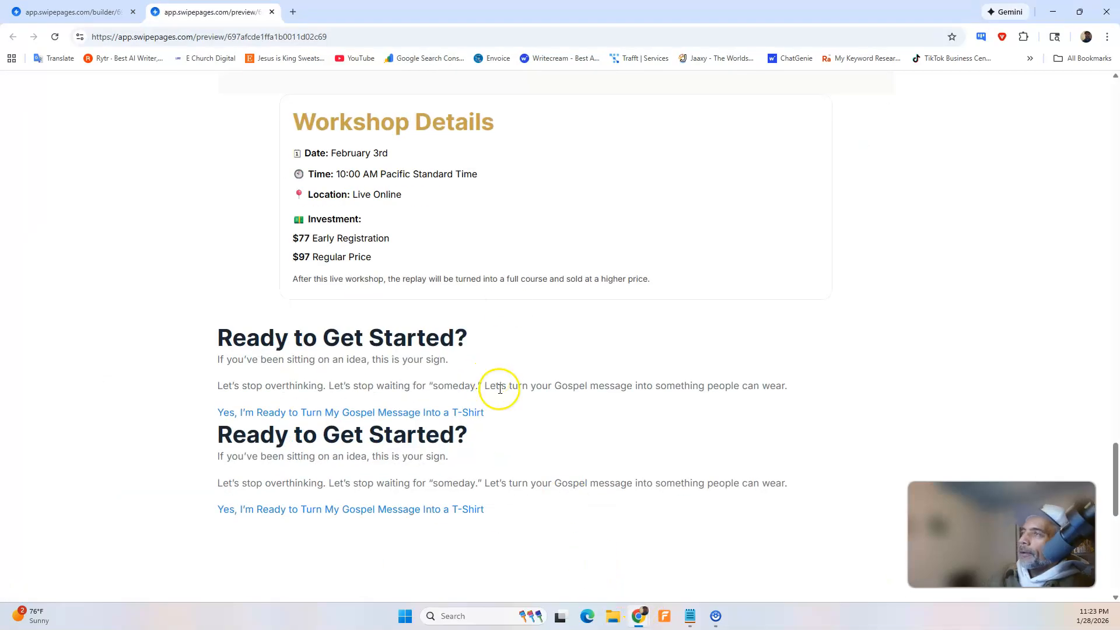
In the builder, replace the Workshop Details HTML Code block's content with the copied black-header version and save the page.
{"action": "left_click", "coordinate": [87, 12]}
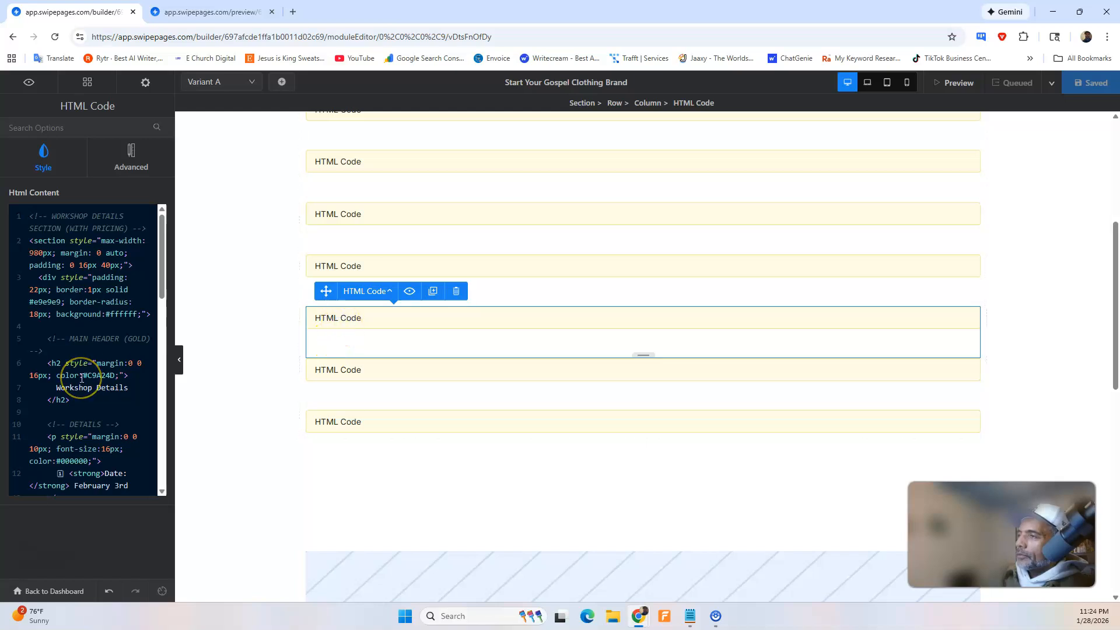
{"action": "left_click", "coordinate": [326, 369]}
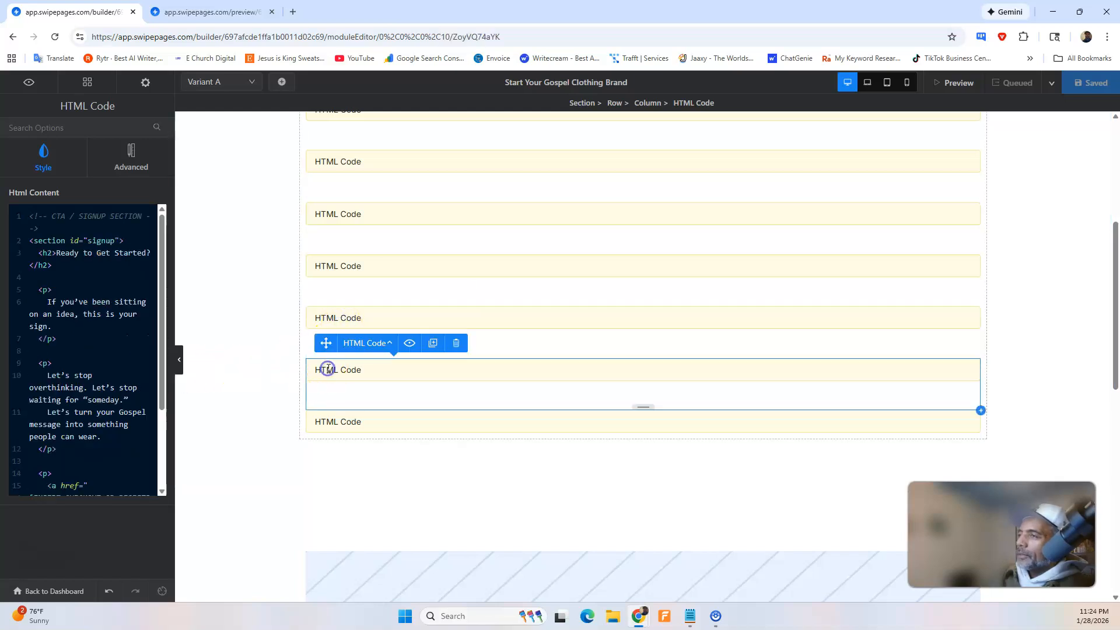
{"action": "left_click", "coordinate": [349, 322]}
{"action": "left_click", "coordinate": [142, 350]}
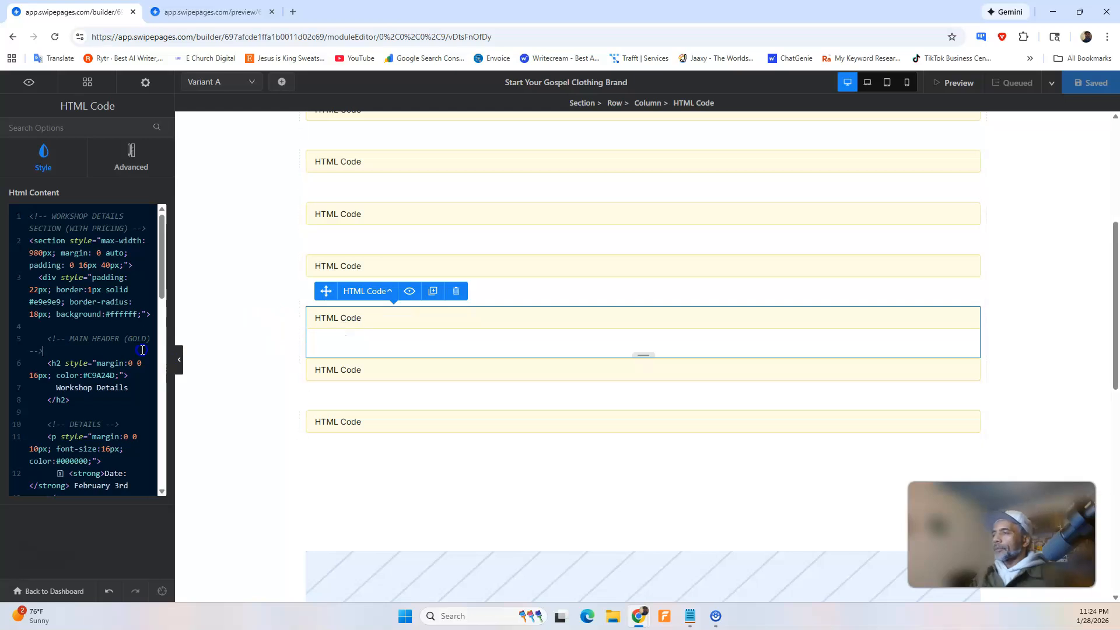
{"action": "key", "text": "ctrl+a"}
{"action": "key", "text": "BackSpace"}
{"action": "key", "text": "ctrl+v"}
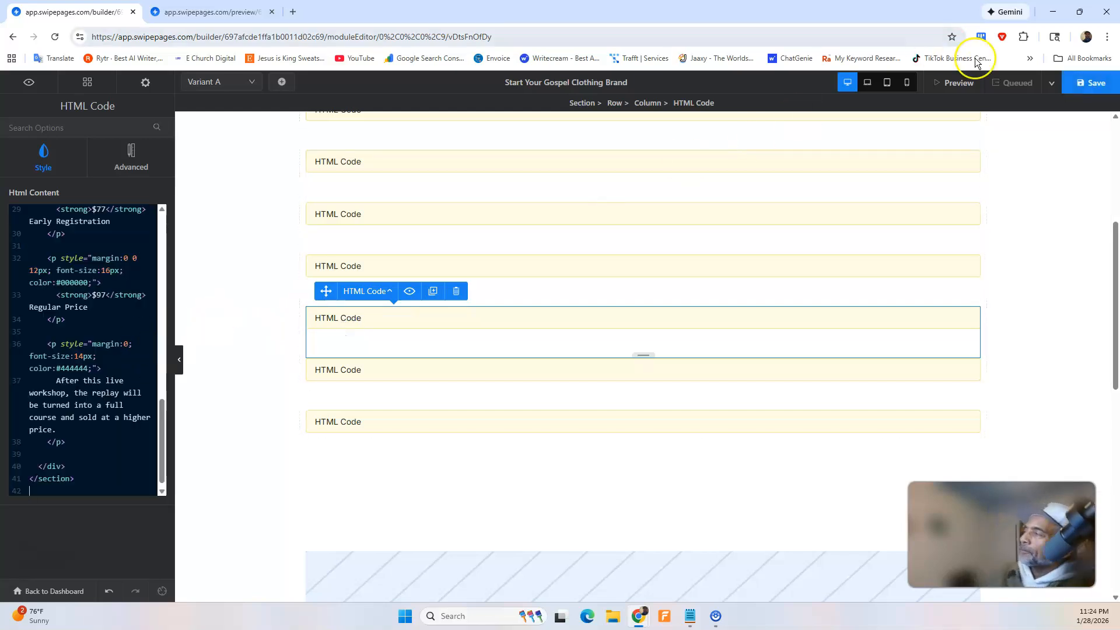
{"action": "left_click", "coordinate": [1079, 84]}
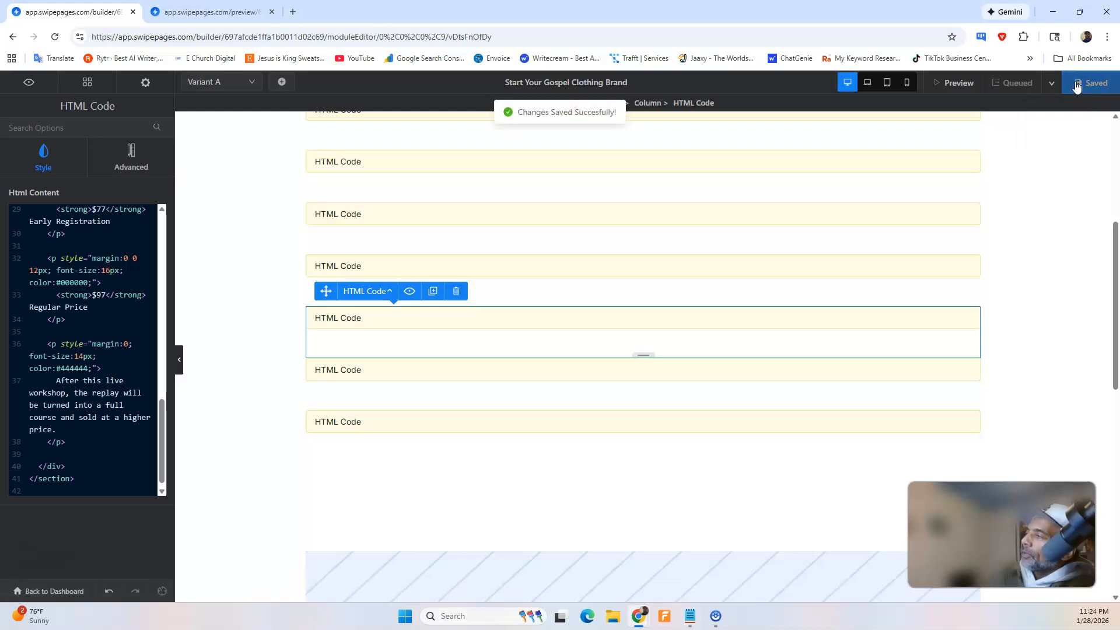
Check the Workshop Details heading colour and the "Ready to Get Started?" content below it in the page preview.
{"action": "left_click", "coordinate": [210, 12]}
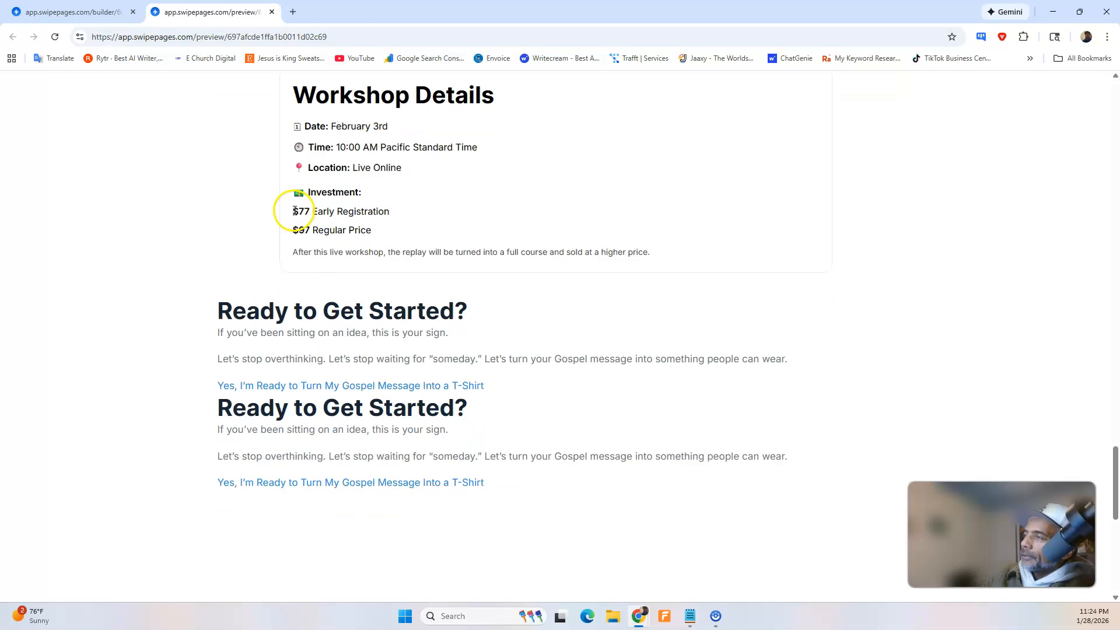
{"action": "scroll", "coordinate": [309, 213], "scroll_direction": "up", "scroll_amount": 7}
{"action": "scroll", "coordinate": [324, 214], "scroll_direction": "down", "scroll_amount": 3}
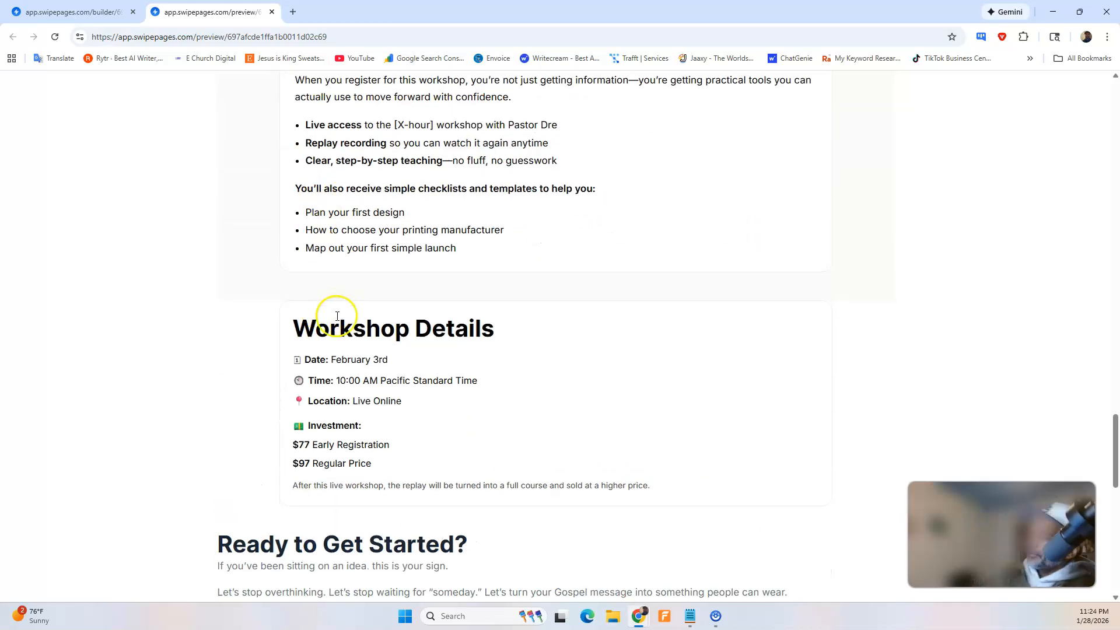
{"action": "scroll", "coordinate": [379, 411], "scroll_direction": "down", "scroll_amount": 4}
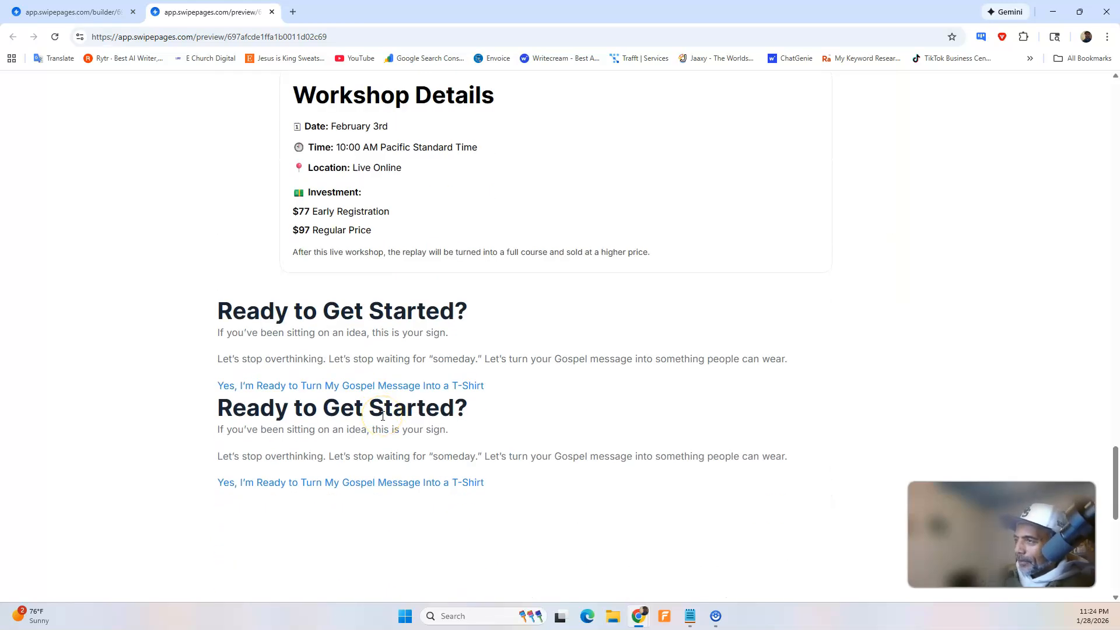
In the builder, delete the last HTML Code block holding the duplicate "Ready to Get Started?" section and save the page.
{"action": "left_click", "coordinate": [105, 12]}
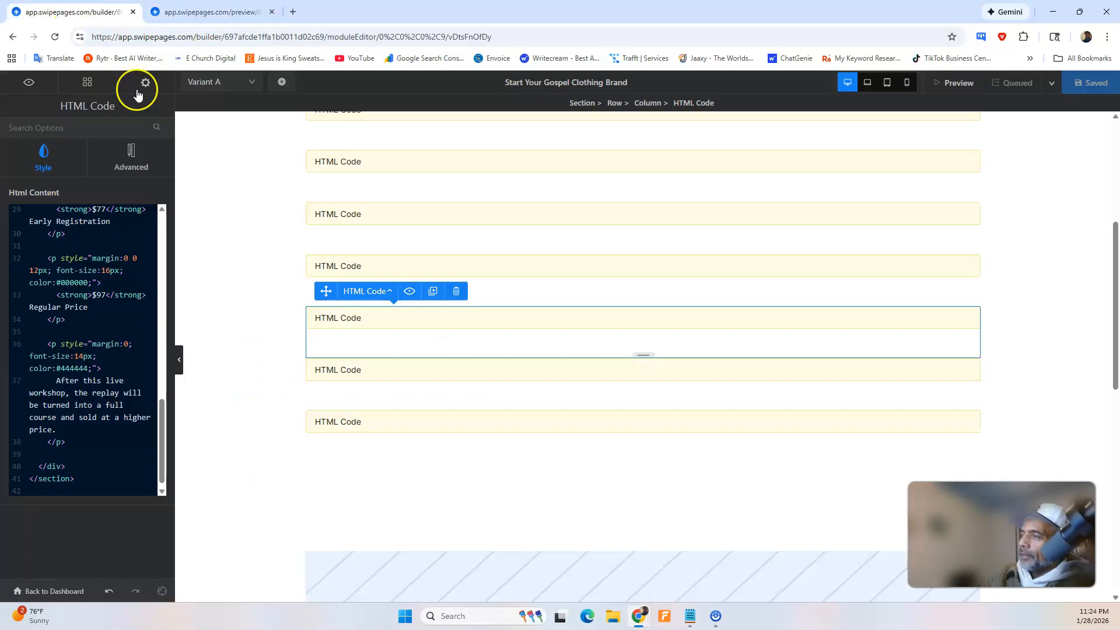
{"action": "left_click", "coordinate": [330, 368]}
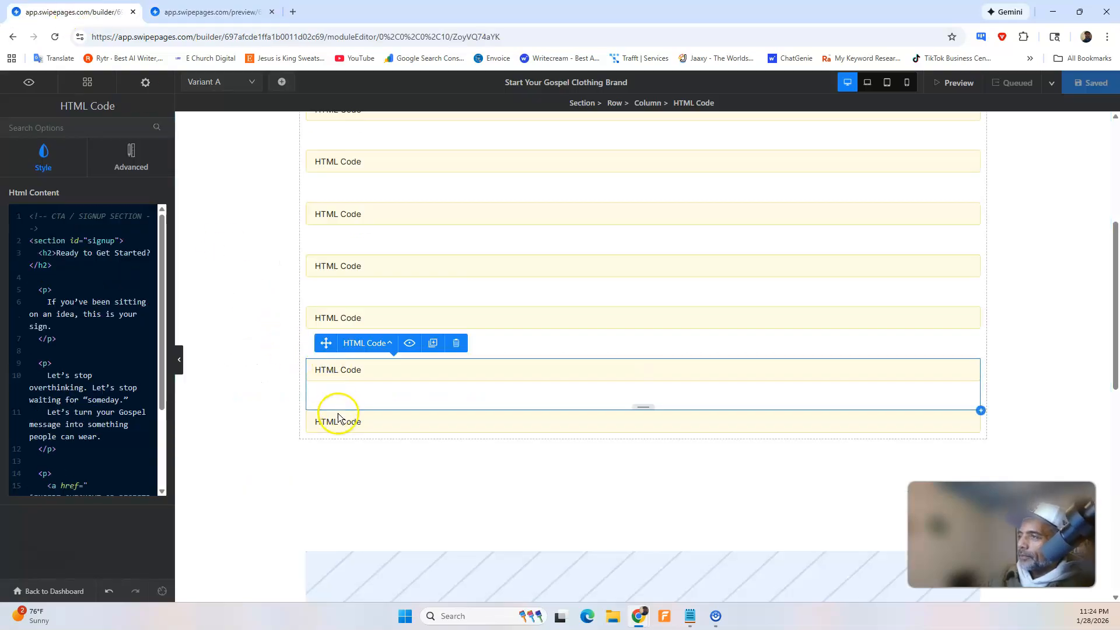
{"action": "left_click", "coordinate": [337, 415]}
{"action": "left_click", "coordinate": [457, 395]}
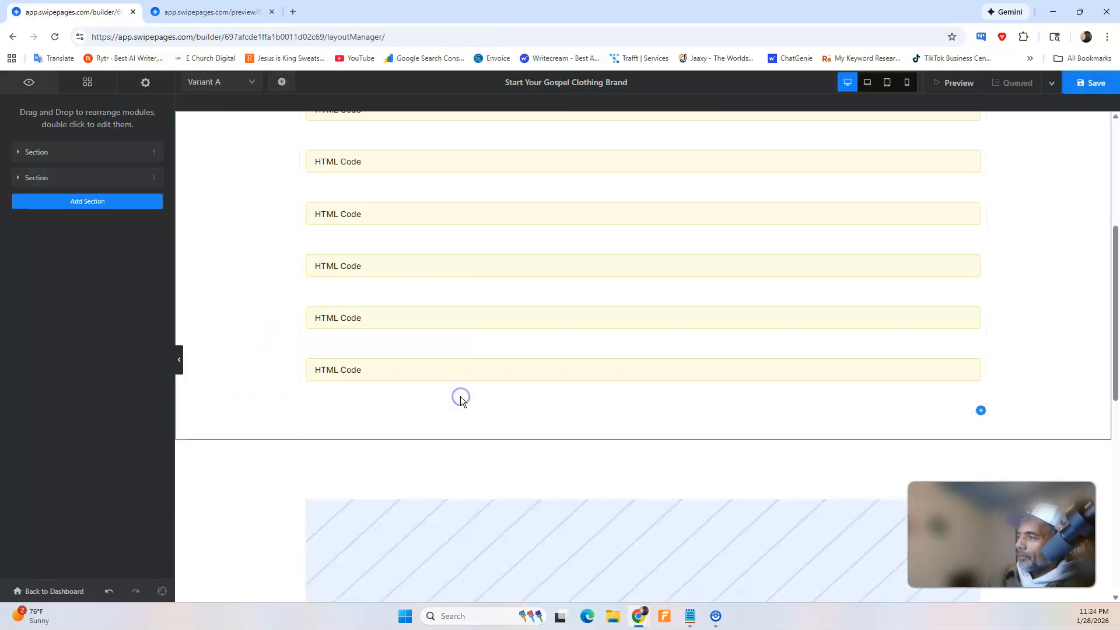
{"action": "left_click", "coordinate": [1088, 89]}
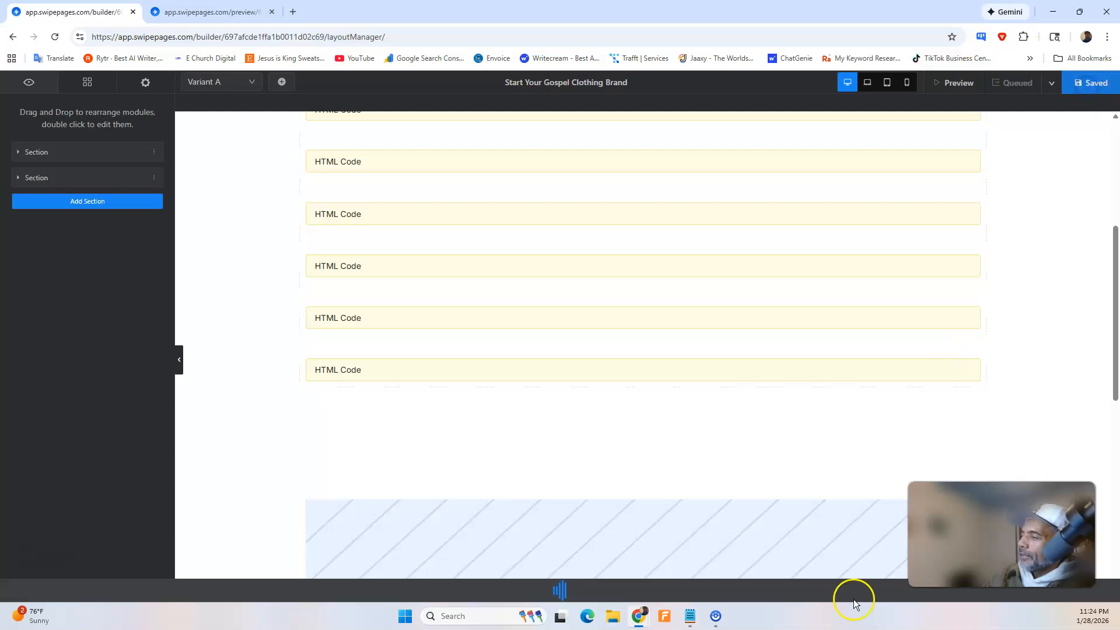
In ChatGPT, dictate and send a request to update the ready-to-get-started section to match the existing width of the entire page.
{"action": "mouse_move", "coordinate": [640, 612]}
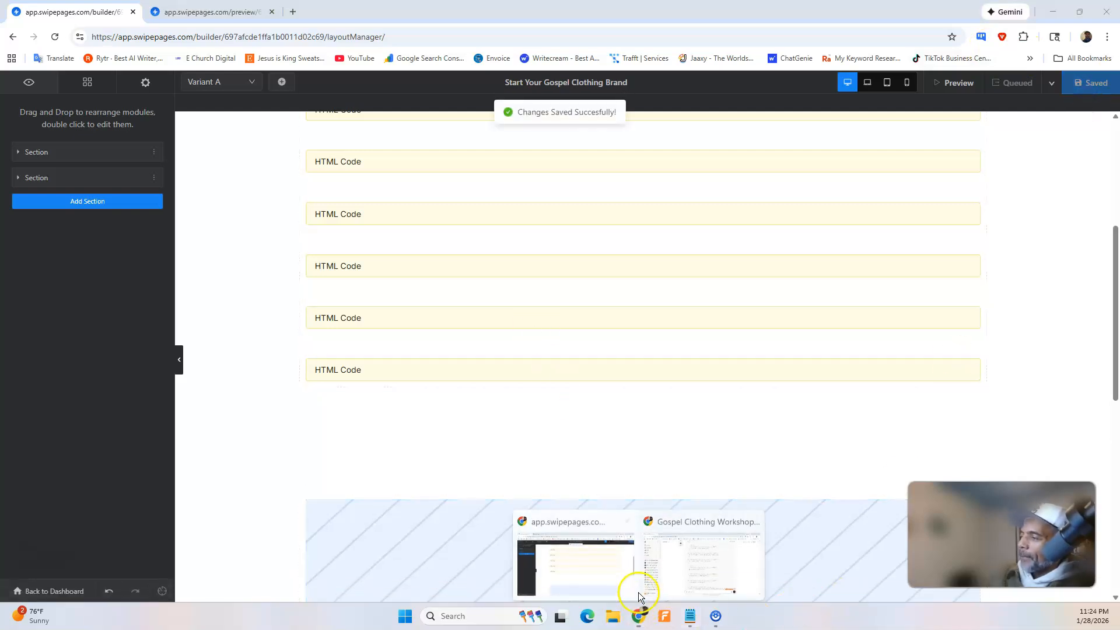
{"action": "left_click", "coordinate": [677, 559]}
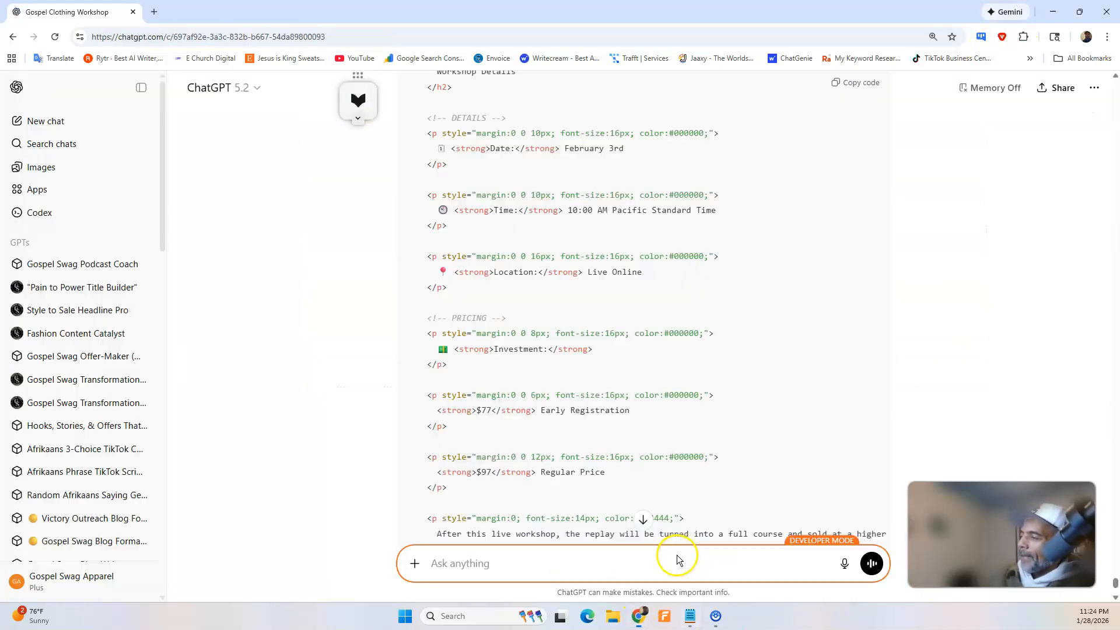
{"action": "left_click", "coordinate": [841, 565]}
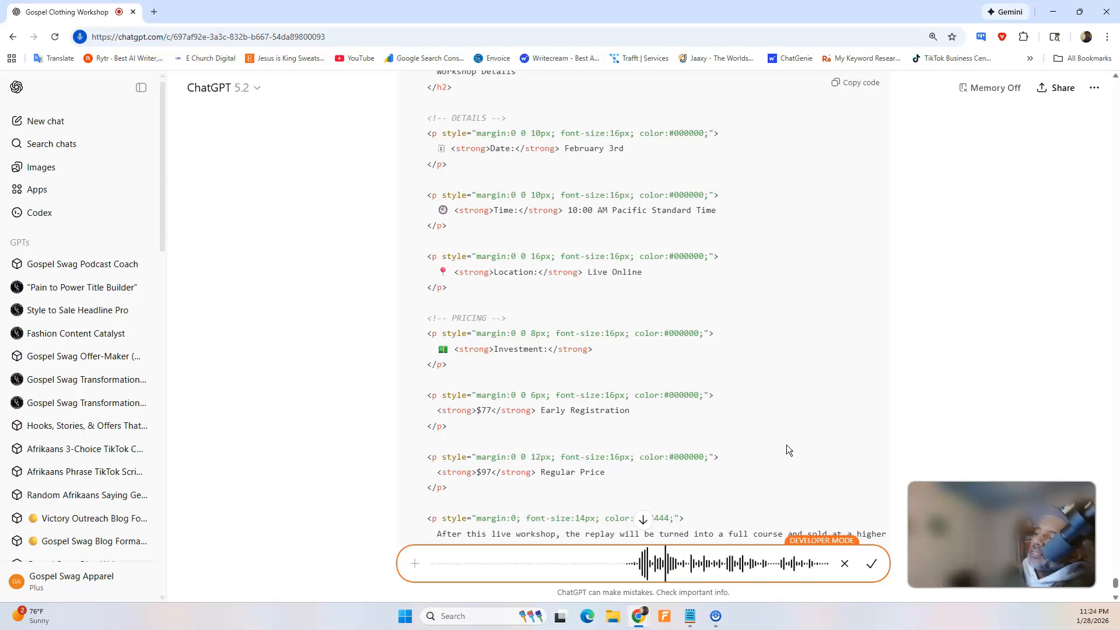
{"action": "left_click", "coordinate": [868, 563]}
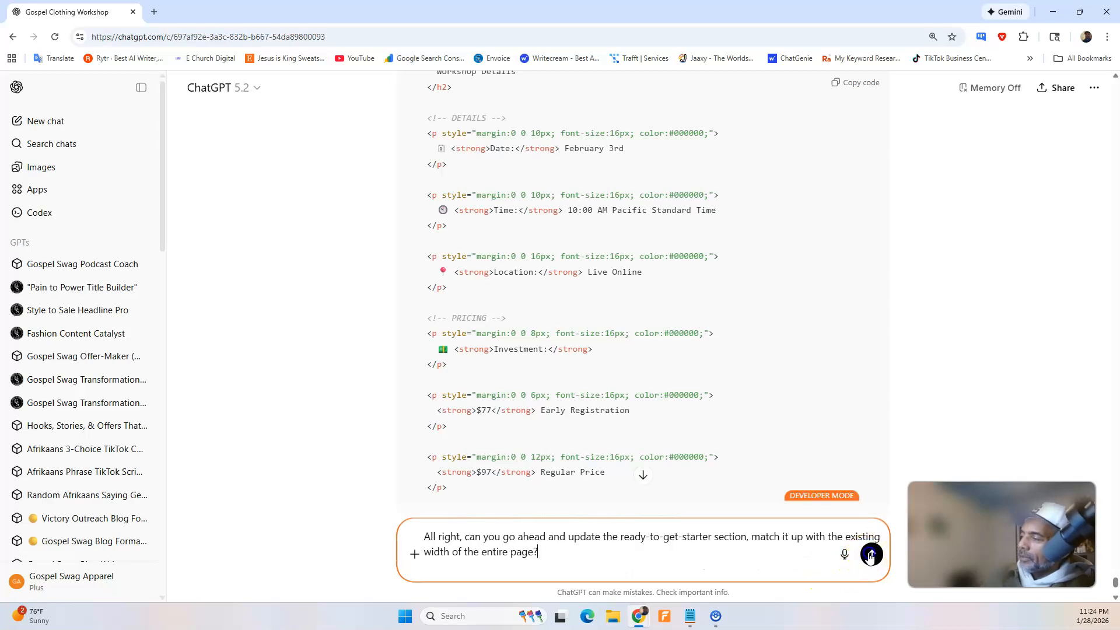
{"action": "left_click", "coordinate": [869, 556]}
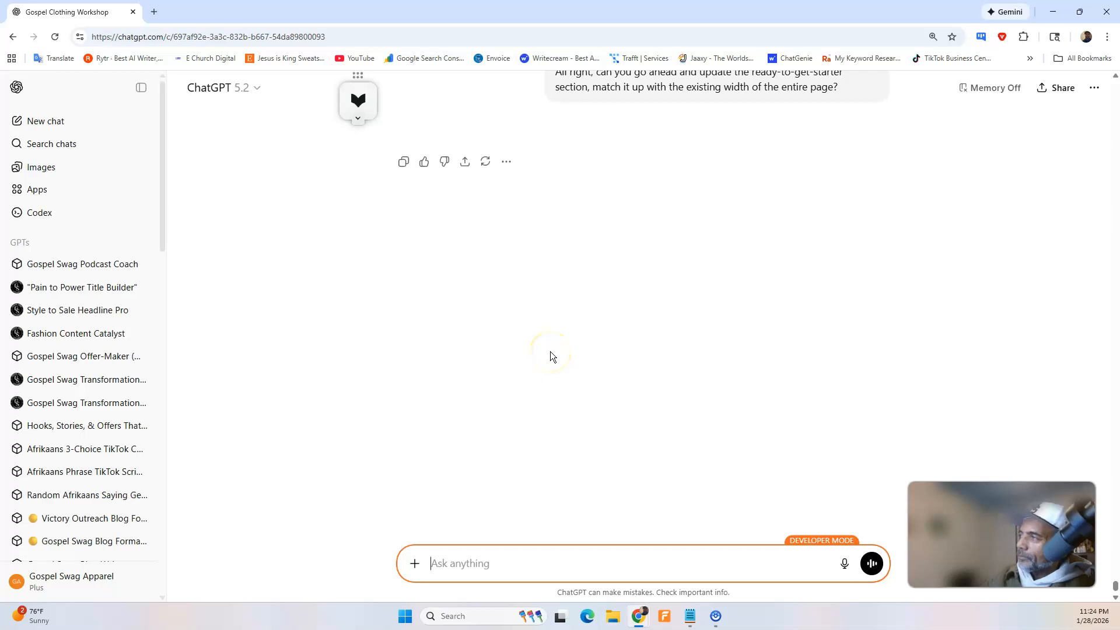
Resend the unanswered ready-to-get-started width request and copy the generated "Ready to Get Started?" section code.
{"action": "scroll", "coordinate": [551, 351], "scroll_direction": "up", "scroll_amount": 1}
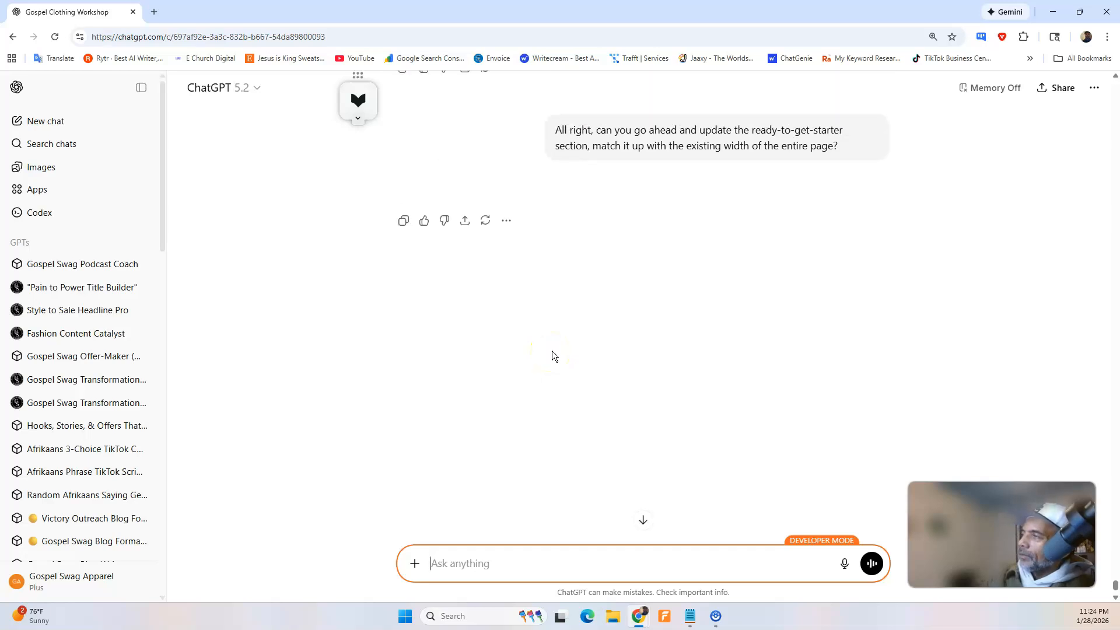
{"action": "triple_click", "coordinate": [783, 140]}
{"action": "right_click", "coordinate": [783, 140]}
{"action": "left_click", "coordinate": [803, 153]}
{"action": "left_click", "coordinate": [500, 563]}
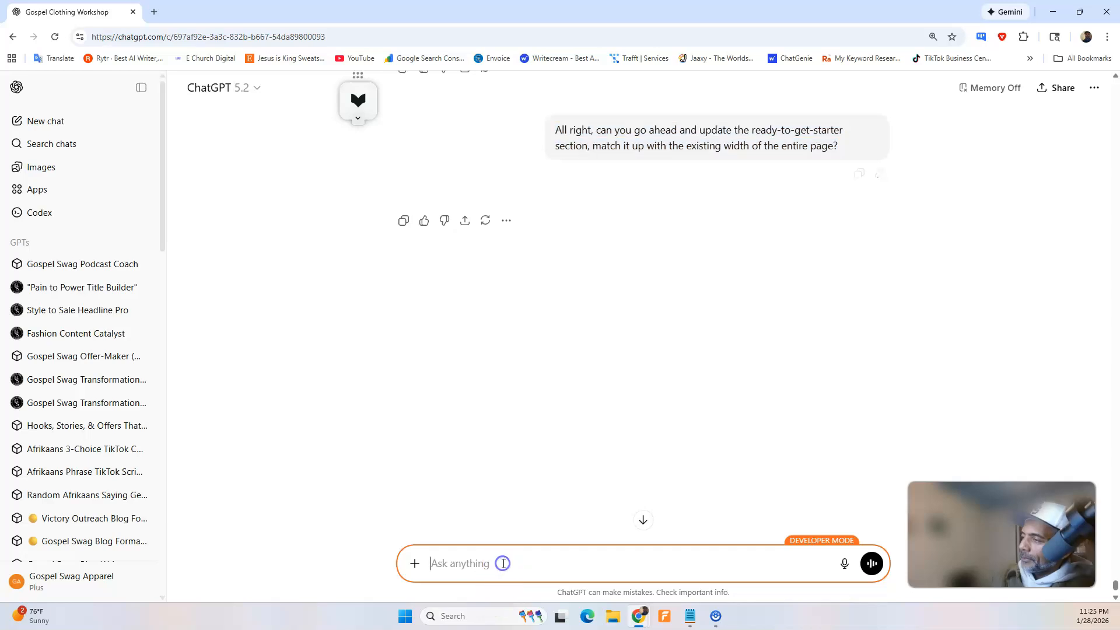
{"action": "right_click", "coordinate": [500, 563]}
{"action": "left_click", "coordinate": [580, 430]}
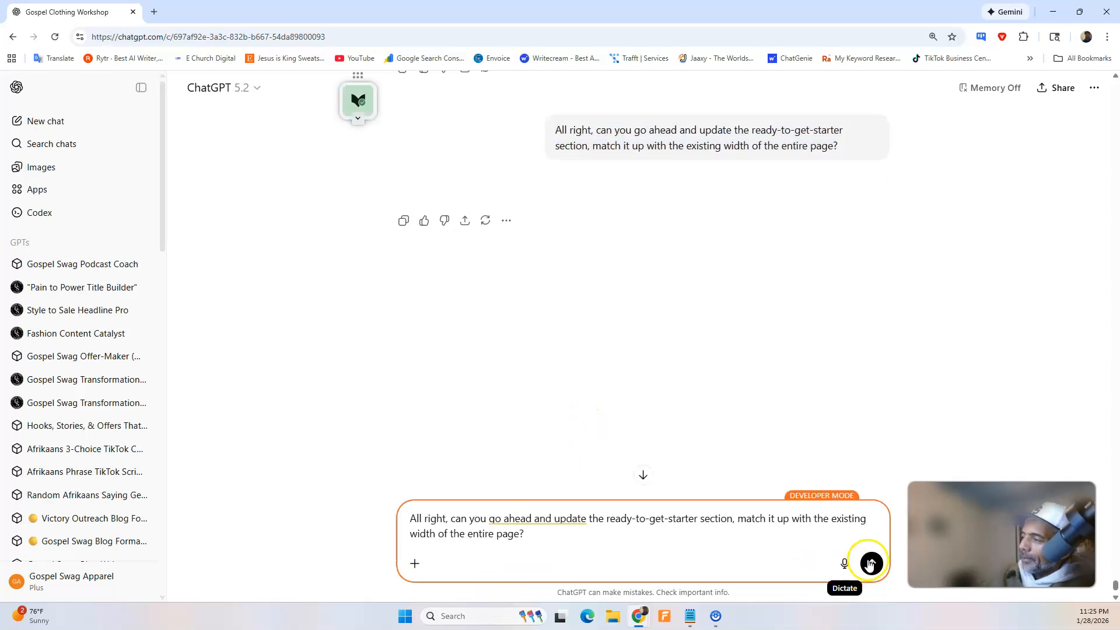
{"action": "left_click", "coordinate": [871, 563]}
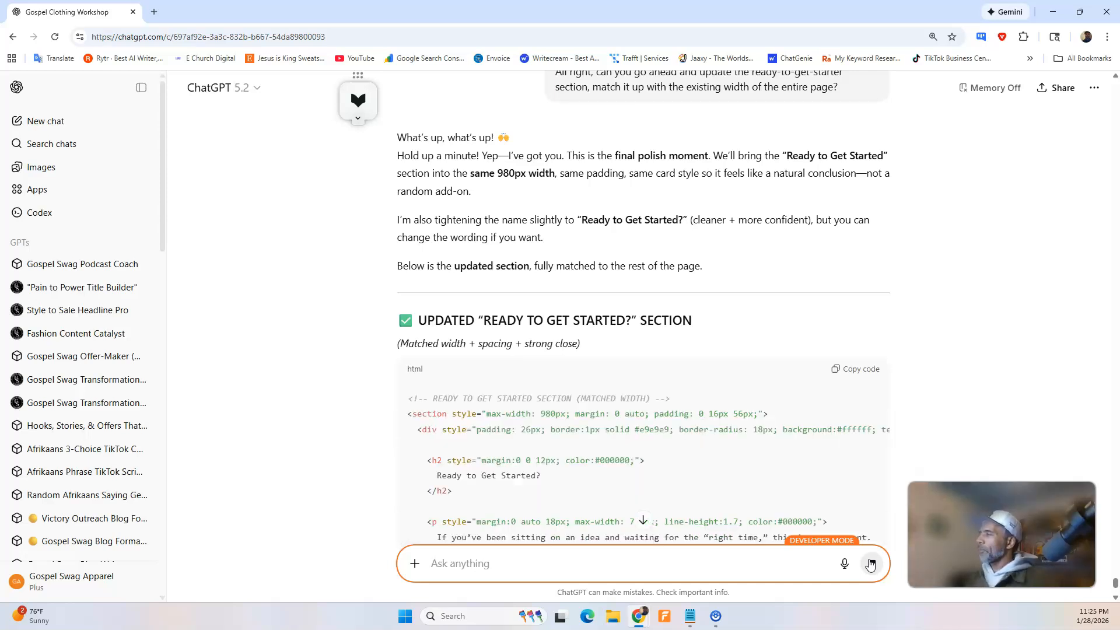
{"action": "scroll", "coordinate": [600, 225], "scroll_direction": "down", "scroll_amount": 5}
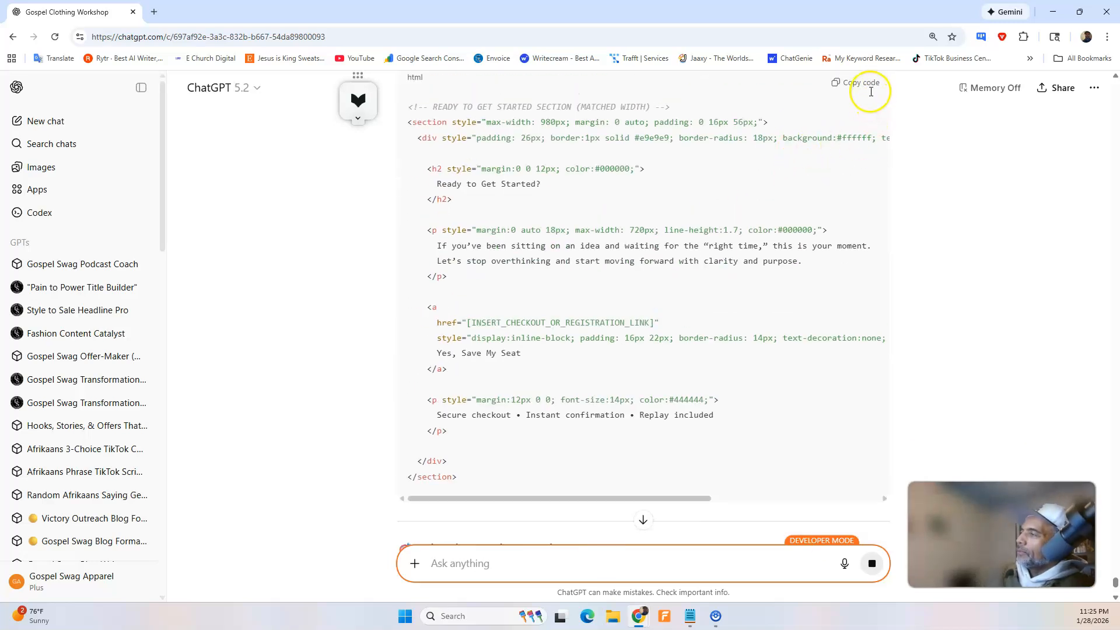
{"action": "left_click", "coordinate": [867, 87]}
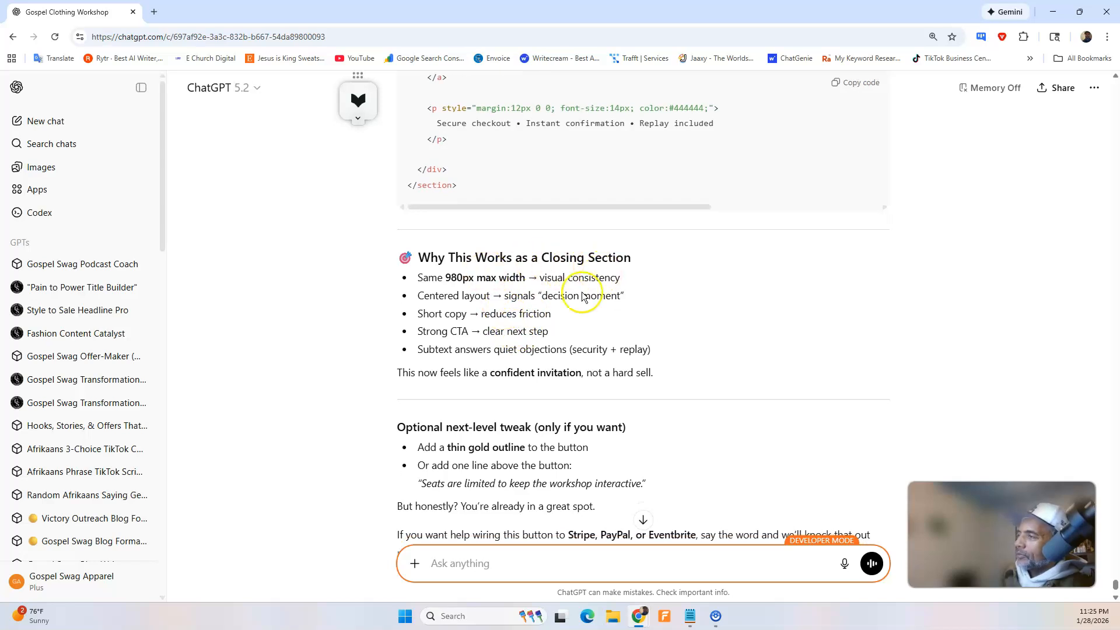
Dictate a ChatGPT request to add the gold line and state that seating is limited, and try to send it.
{"action": "scroll", "coordinate": [532, 342], "scroll_direction": "down", "scroll_amount": 2}
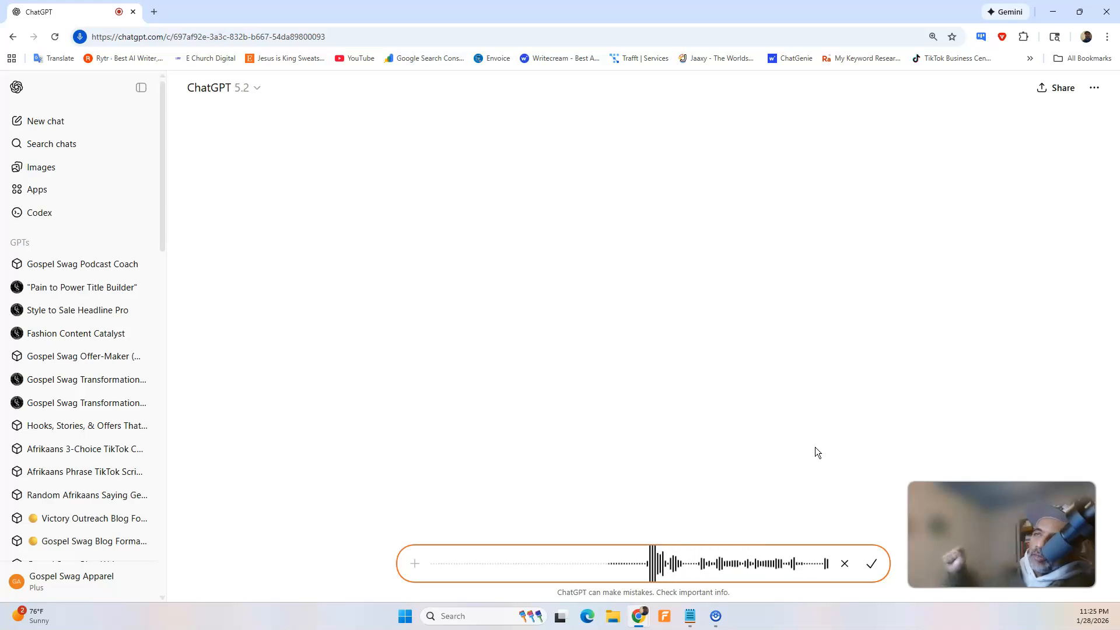
{"action": "left_click", "coordinate": [871, 563]}
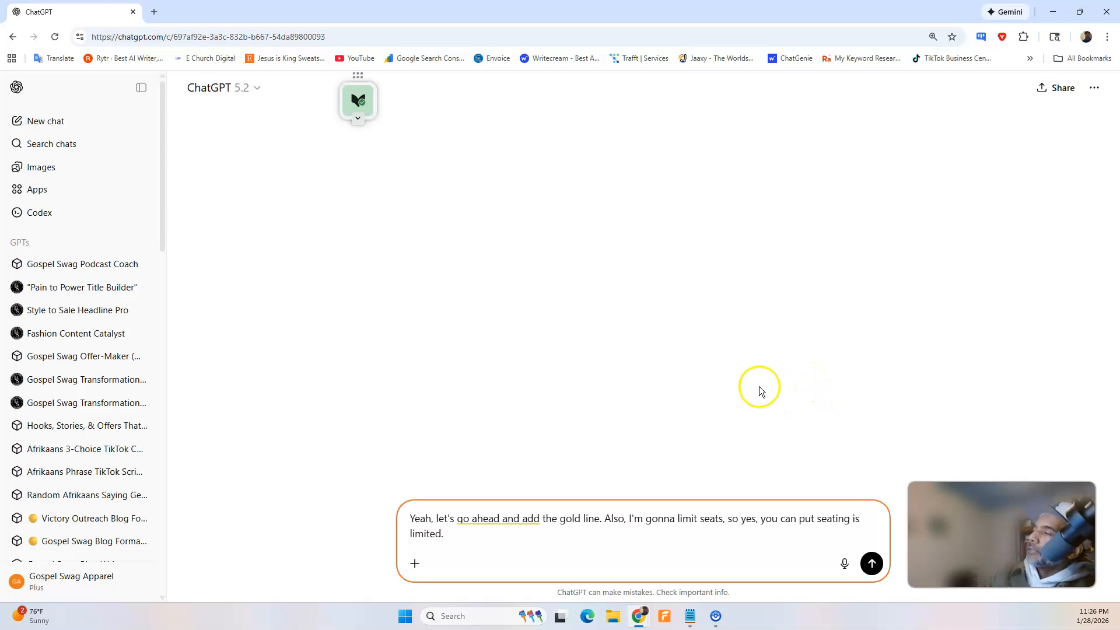
{"action": "left_click", "coordinate": [875, 562]}
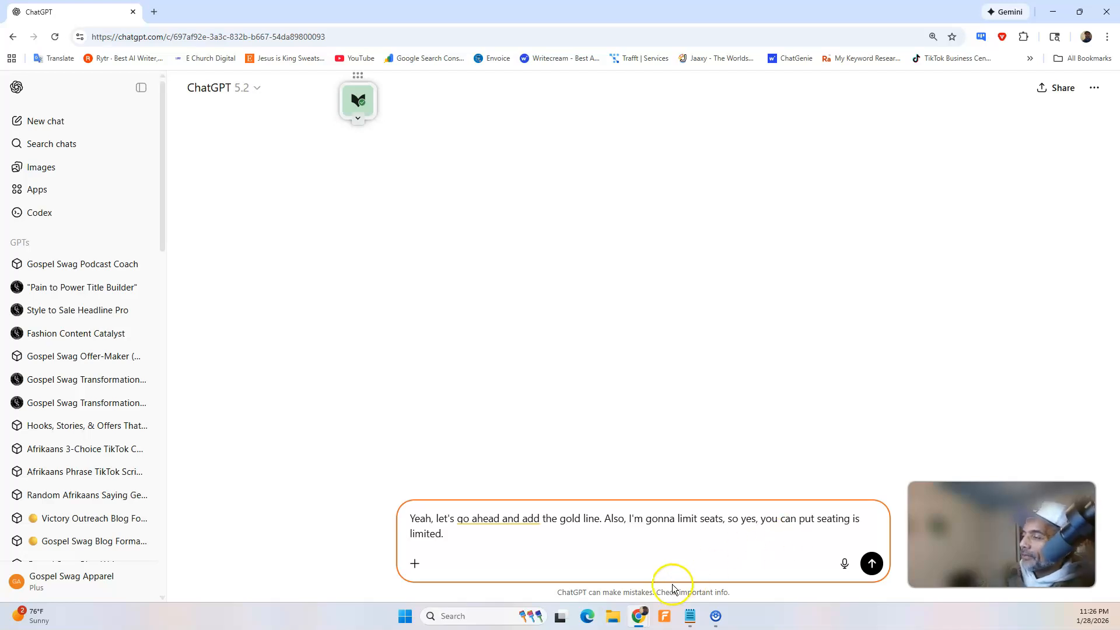
Copy the unsent gold line and limited seating request, reload the chat, and send the request again.
{"action": "left_click_drag", "start_coordinate": [451, 540], "coordinate": [387, 518]}
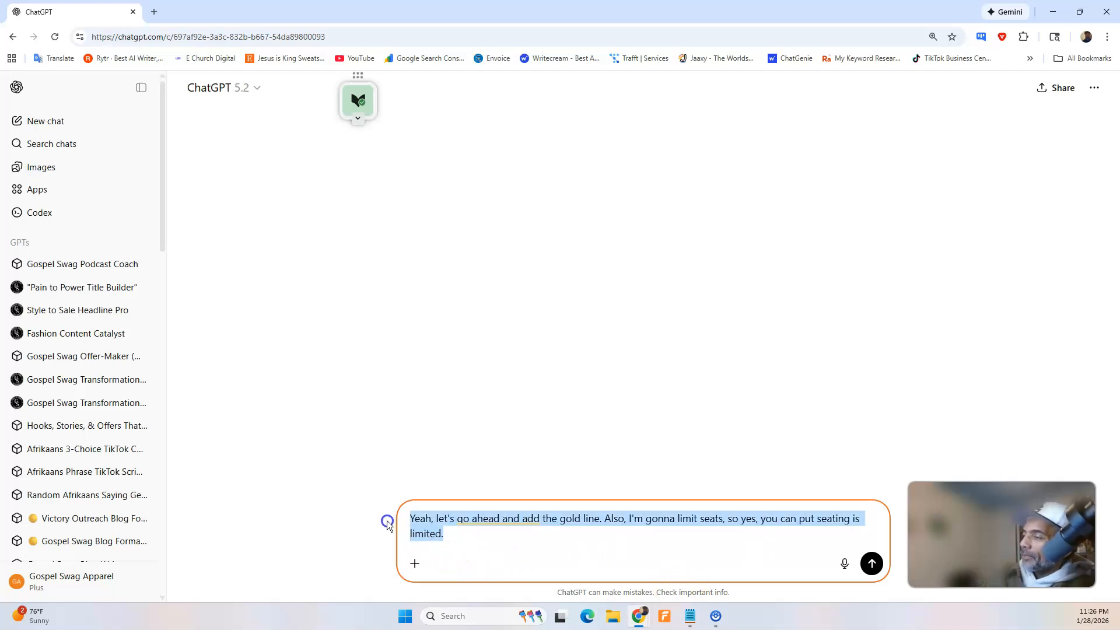
{"action": "right_click", "coordinate": [419, 518]}
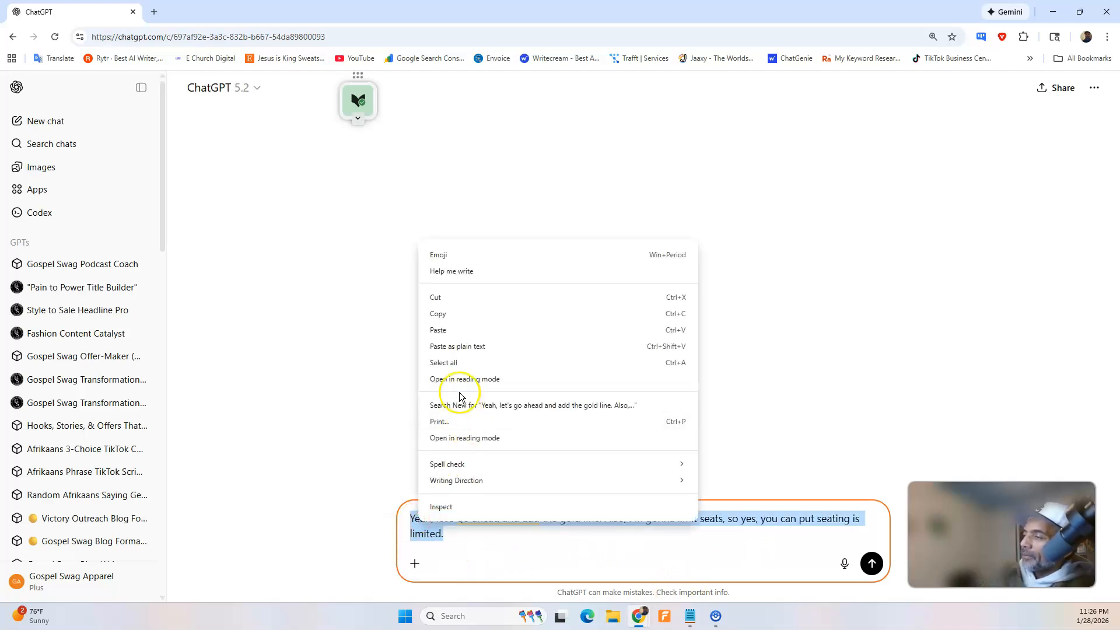
{"action": "left_click", "coordinate": [467, 315]}
{"action": "left_click", "coordinate": [55, 36]}
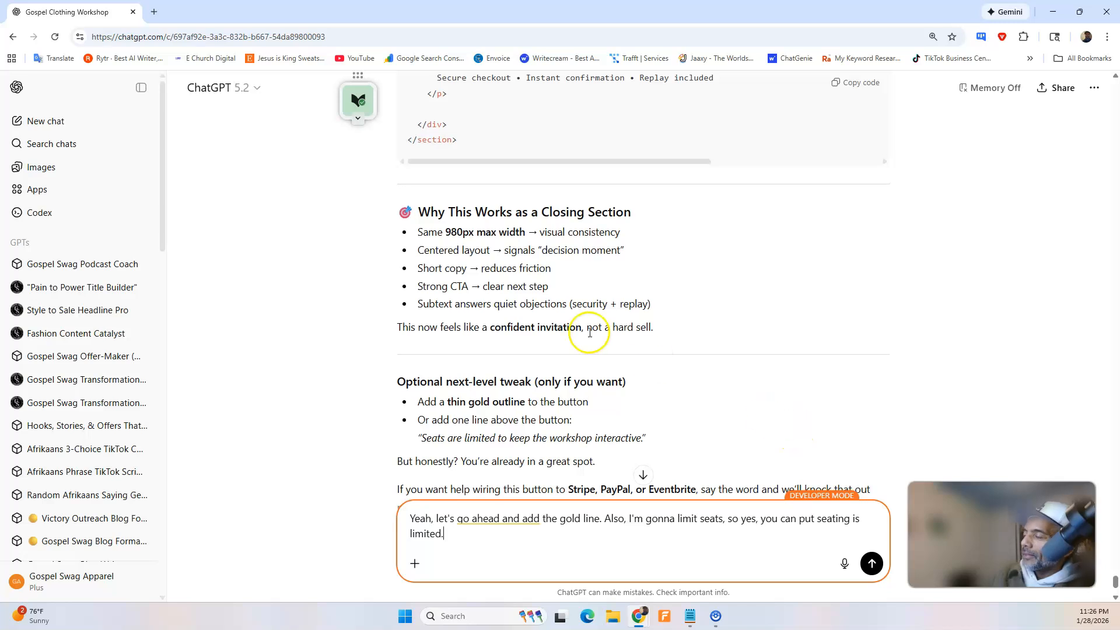
{"action": "scroll", "coordinate": [589, 332], "scroll_direction": "down", "scroll_amount": 3}
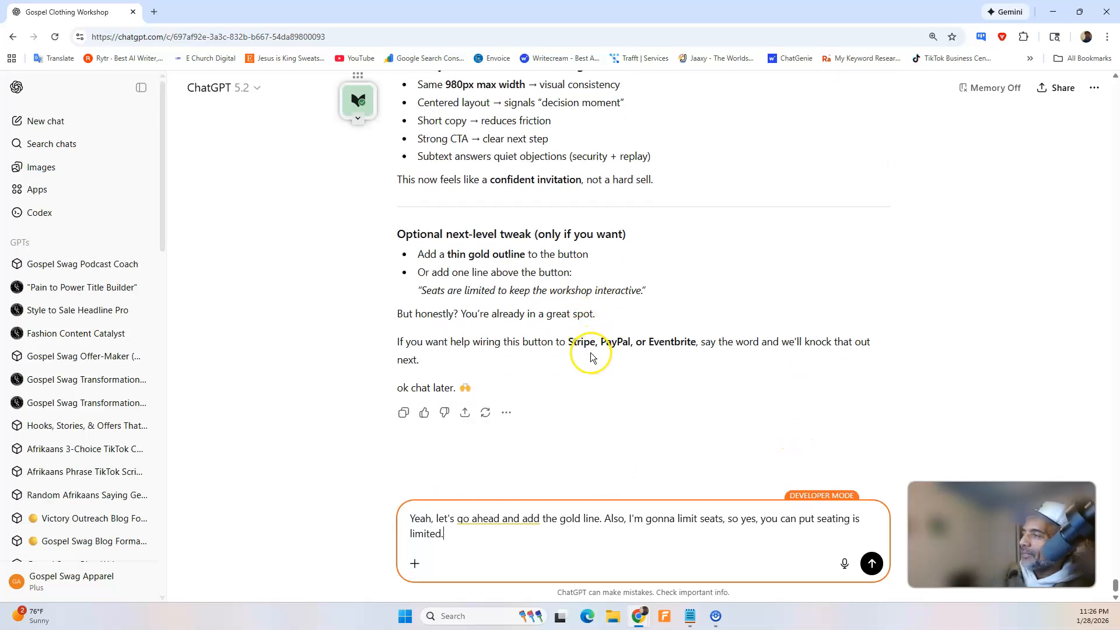
{"action": "left_click", "coordinate": [871, 565]}
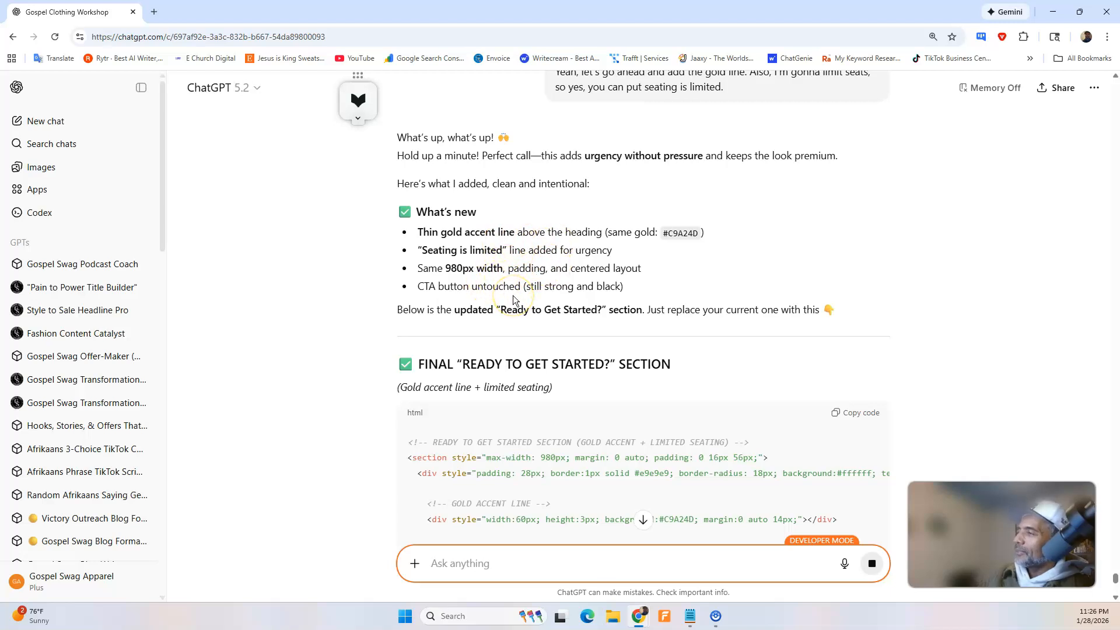
Review the reply and copy the final "Ready to Get Started?" section code with the gold accent line and limited seating.
{"action": "scroll", "coordinate": [560, 289], "scroll_direction": "down", "scroll_amount": 12}
{"action": "scroll", "coordinate": [592, 282], "scroll_direction": "up", "scroll_amount": 7}
{"action": "scroll", "coordinate": [493, 320], "scroll_direction": "down", "scroll_amount": 7}
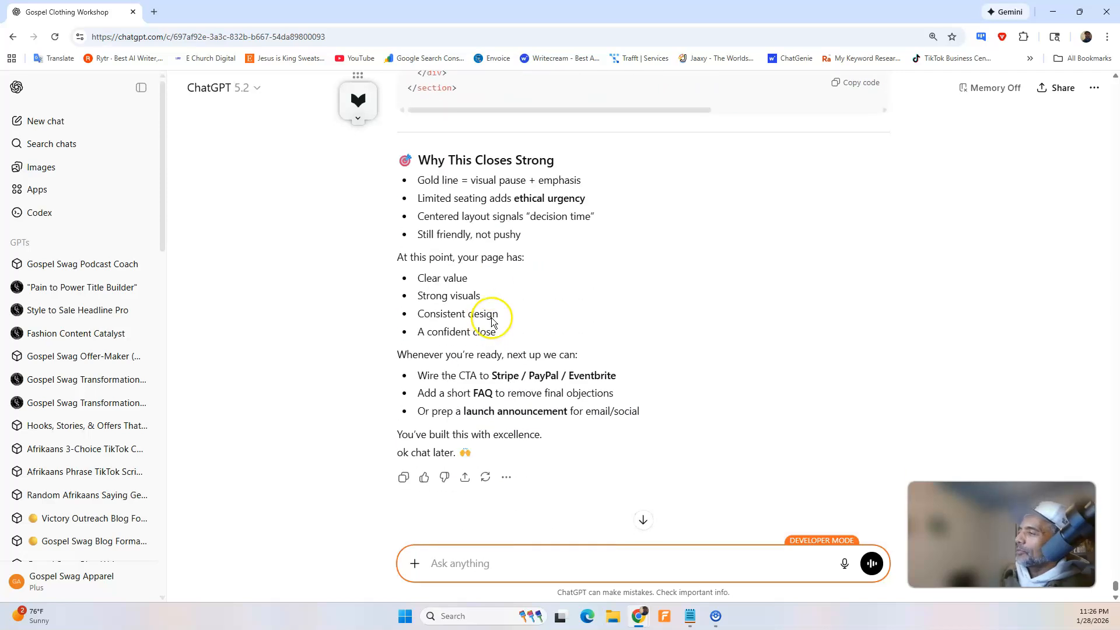
{"action": "scroll", "coordinate": [492, 319], "scroll_direction": "down", "scroll_amount": 1}
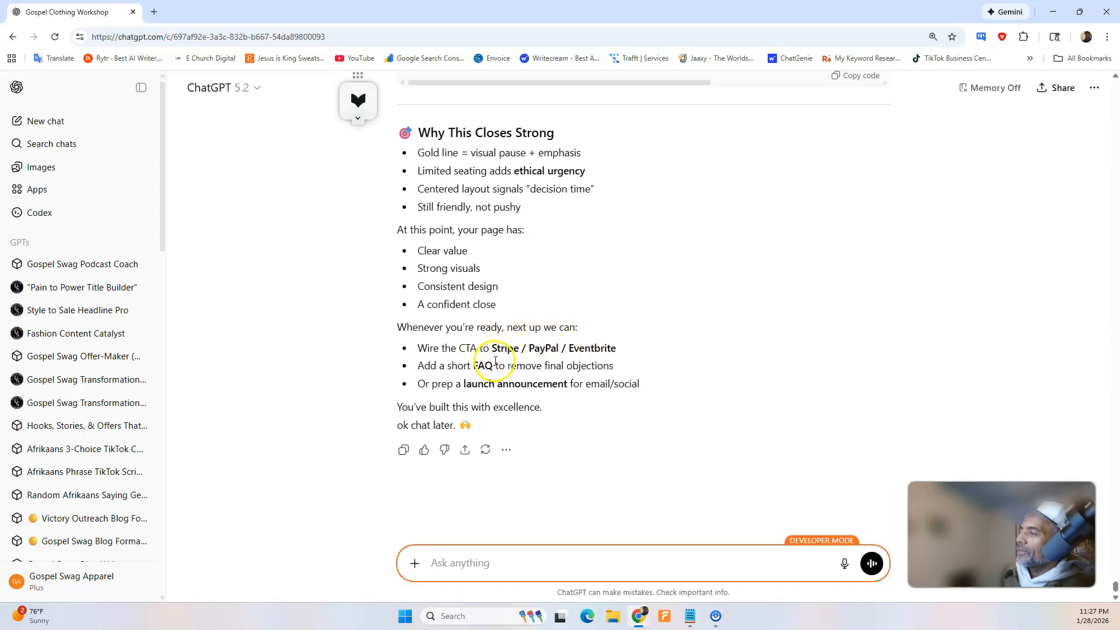
{"action": "scroll", "coordinate": [656, 363], "scroll_direction": "up", "scroll_amount": 20}
{"action": "scroll", "coordinate": [729, 403], "scroll_direction": "down", "scroll_amount": 11}
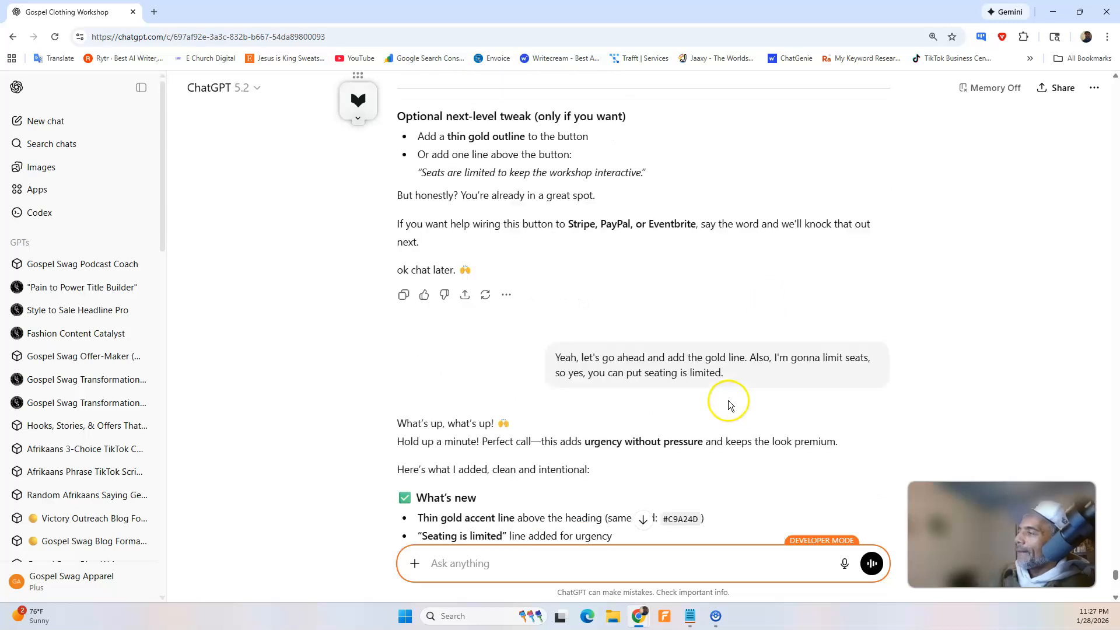
{"action": "scroll", "coordinate": [738, 373], "scroll_direction": "down", "scroll_amount": 9}
{"action": "scroll", "coordinate": [741, 370], "scroll_direction": "up", "scroll_amount": 9}
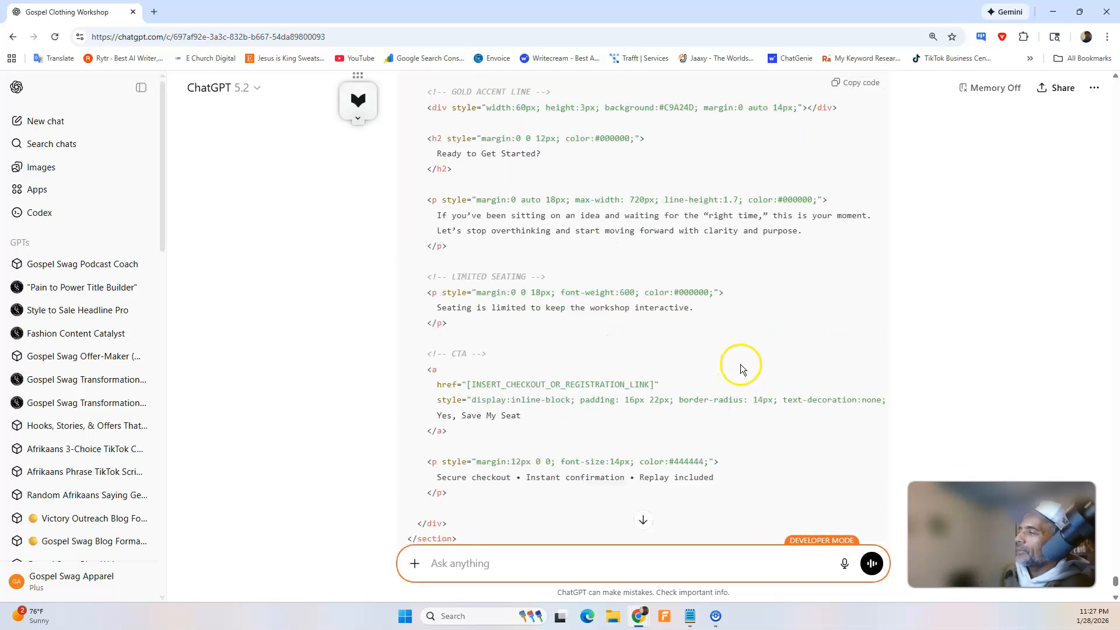
{"action": "scroll", "coordinate": [750, 348], "scroll_direction": "up", "scroll_amount": 1}
{"action": "left_click", "coordinate": [859, 226]}
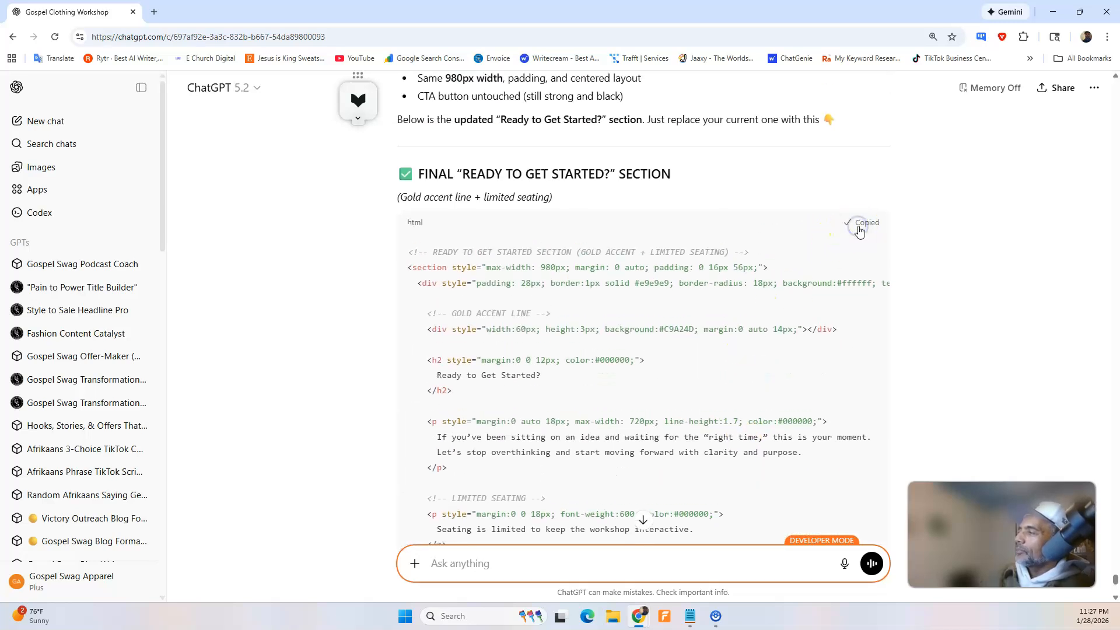
In the Swipe Pages builder, replace the last HTML Code block's content with the copied "Ready to Get Started?" code and save the page.
{"action": "left_click", "coordinate": [1053, 12]}
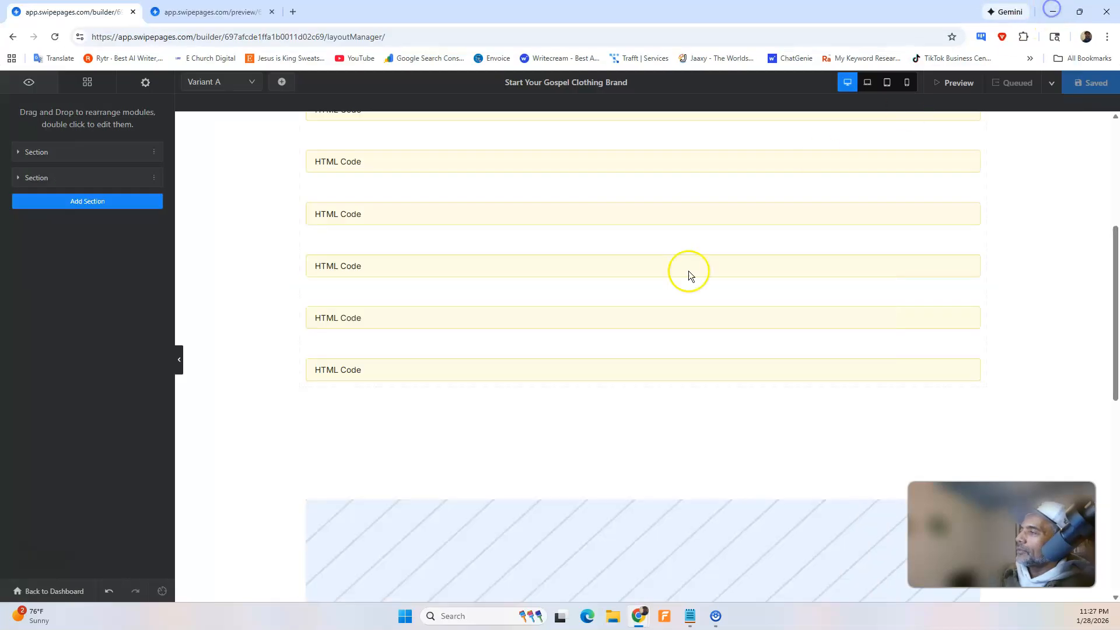
{"action": "left_click", "coordinate": [370, 318]}
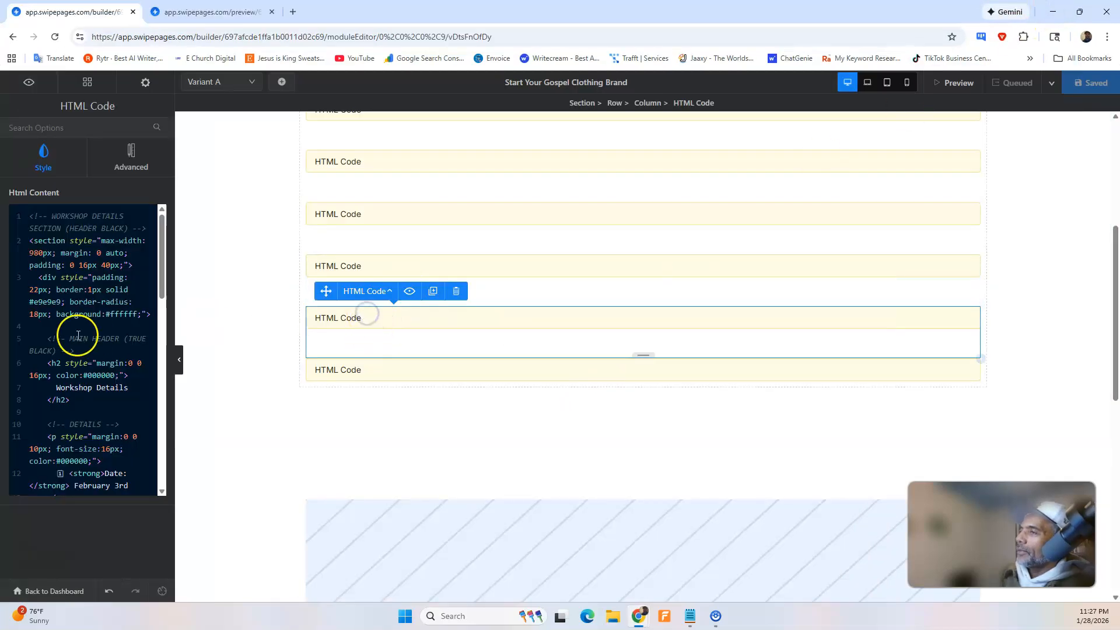
{"action": "left_click", "coordinate": [364, 367]}
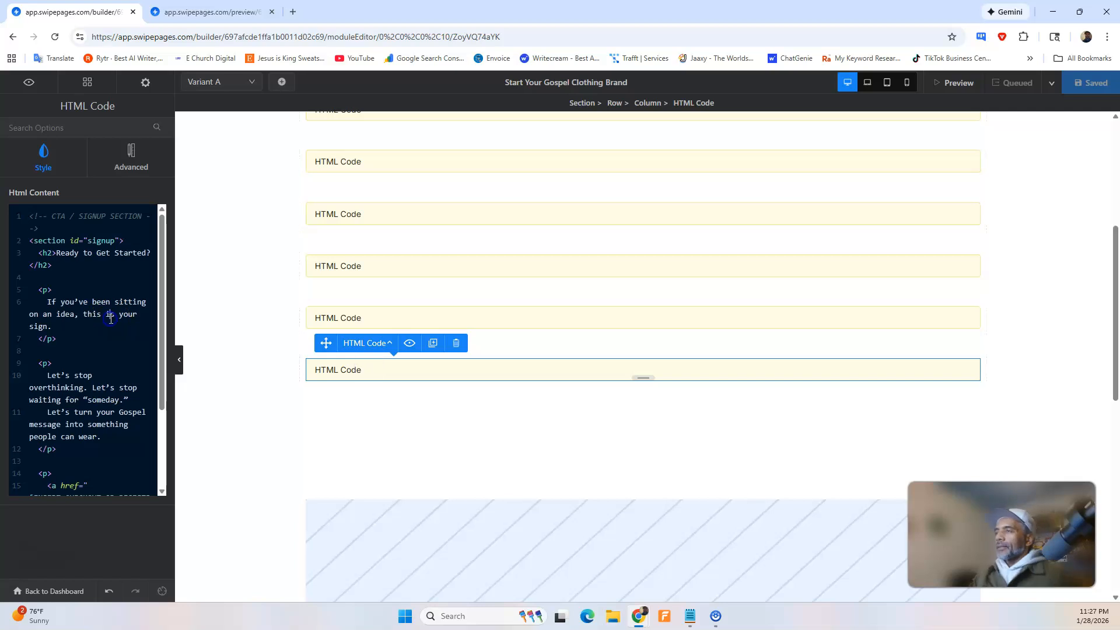
{"action": "key", "text": "ctrl+a"}
{"action": "key", "text": "BackSpace"}
{"action": "key", "text": "ctrl+v"}
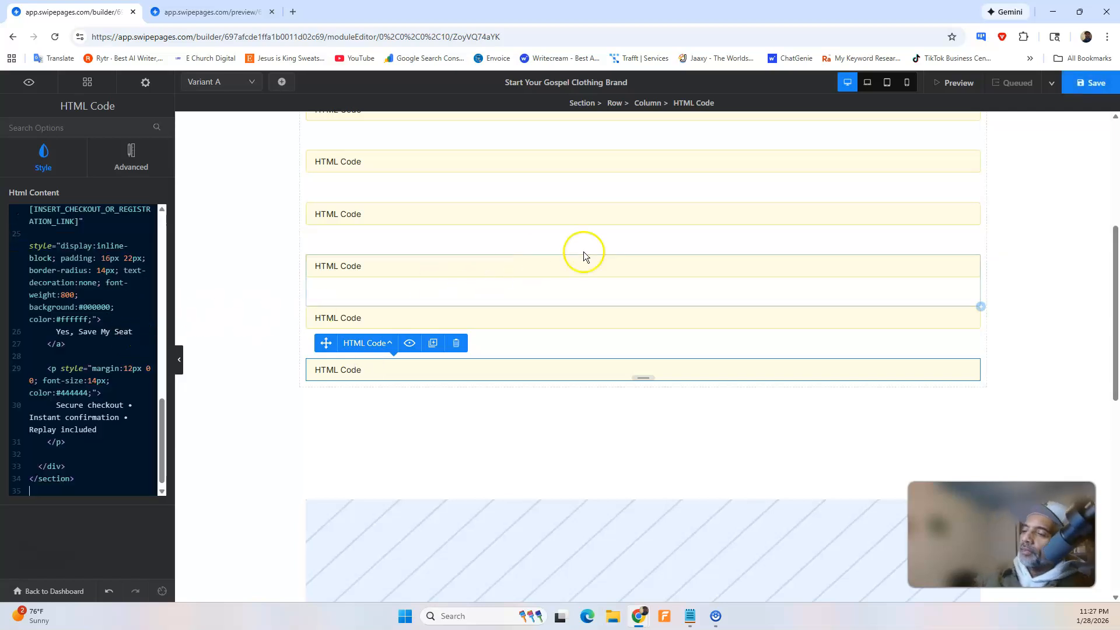
{"action": "left_click", "coordinate": [1070, 89]}
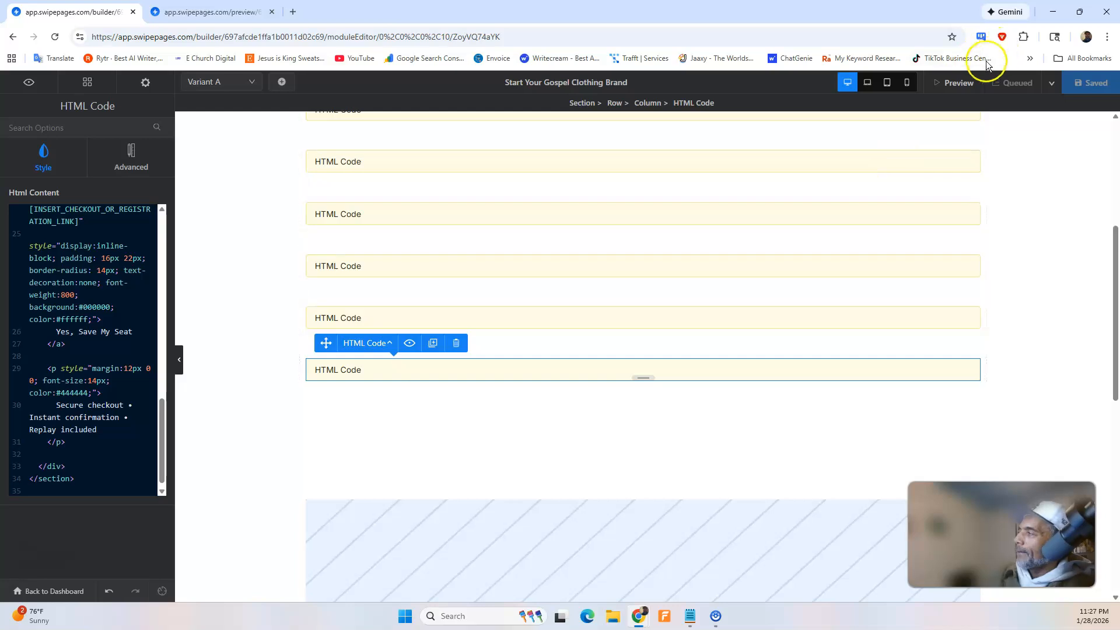
Refresh the page preview and check the new "Ready to Get Started?" section against the Workshop Details section above it.
{"action": "left_click", "coordinate": [210, 12]}
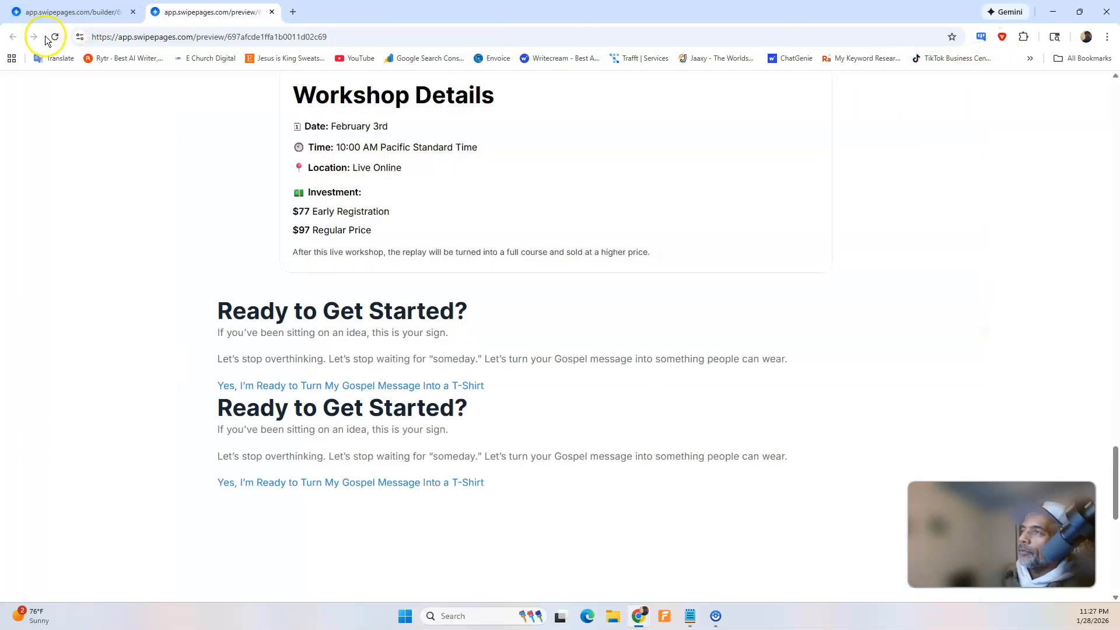
{"action": "scroll", "coordinate": [466, 267], "scroll_direction": "down", "scroll_amount": 1}
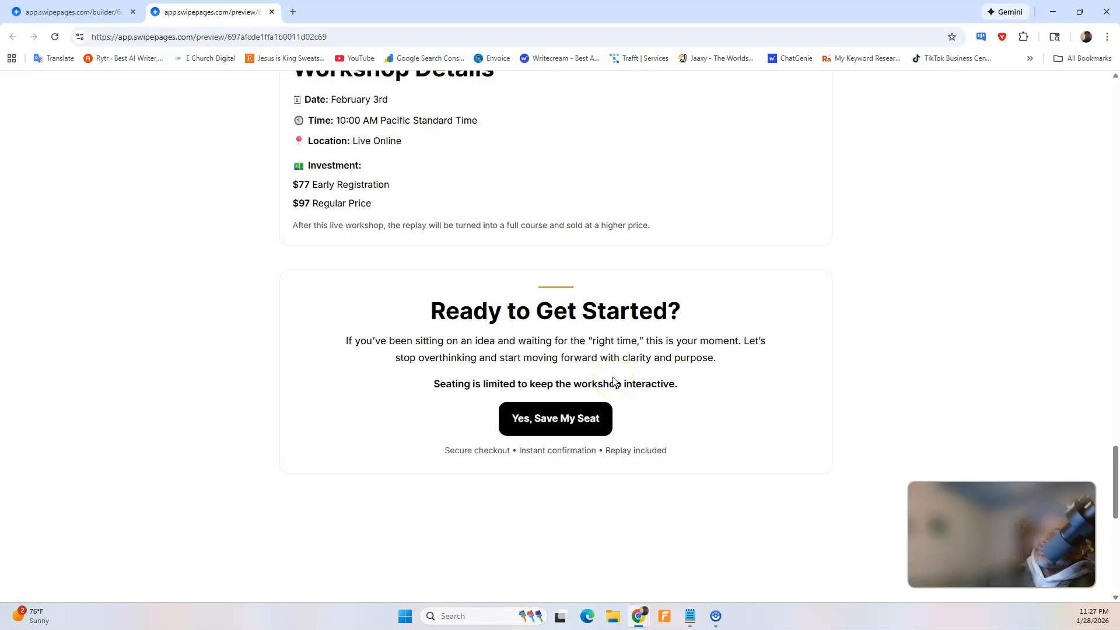
{"action": "scroll", "coordinate": [508, 482], "scroll_direction": "up", "scroll_amount": 5}
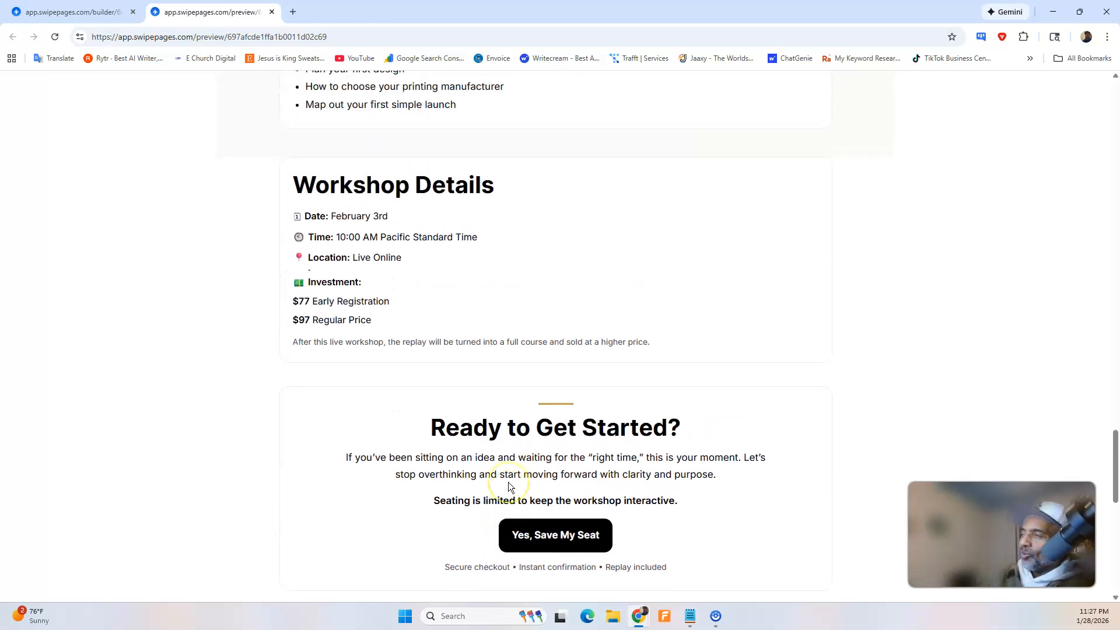
{"action": "scroll", "coordinate": [509, 481], "scroll_direction": "down", "scroll_amount": 7}
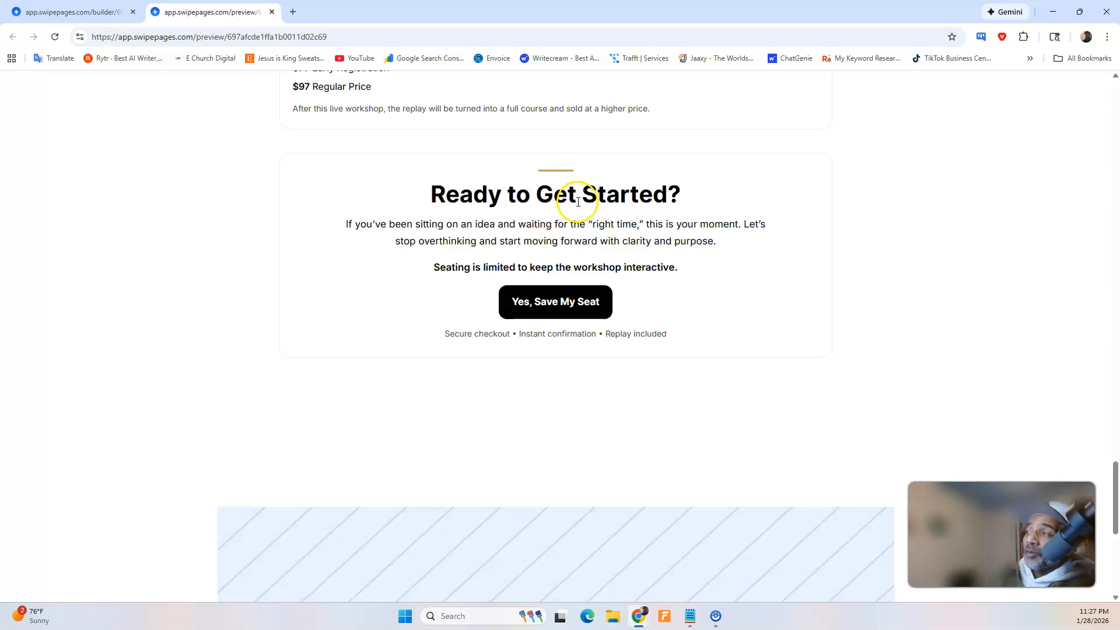
In ChatGPT, dictate and send a question on whether a gold headline and gold button with white or black writing or the current look converts best.
{"action": "mouse_move", "coordinate": [642, 626]}
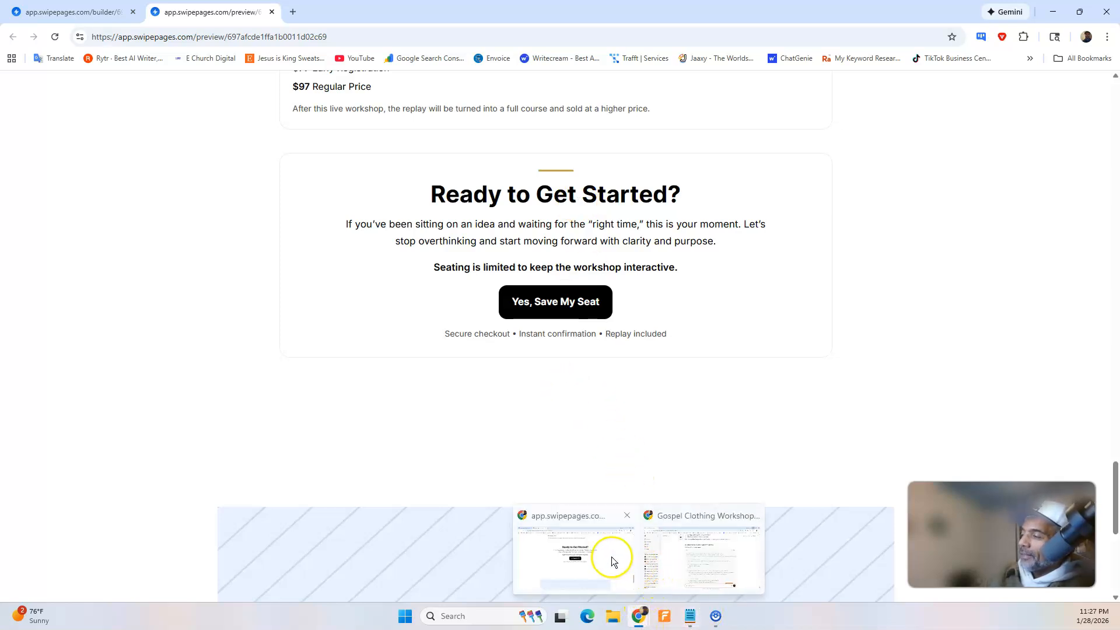
{"action": "left_click", "coordinate": [677, 555]}
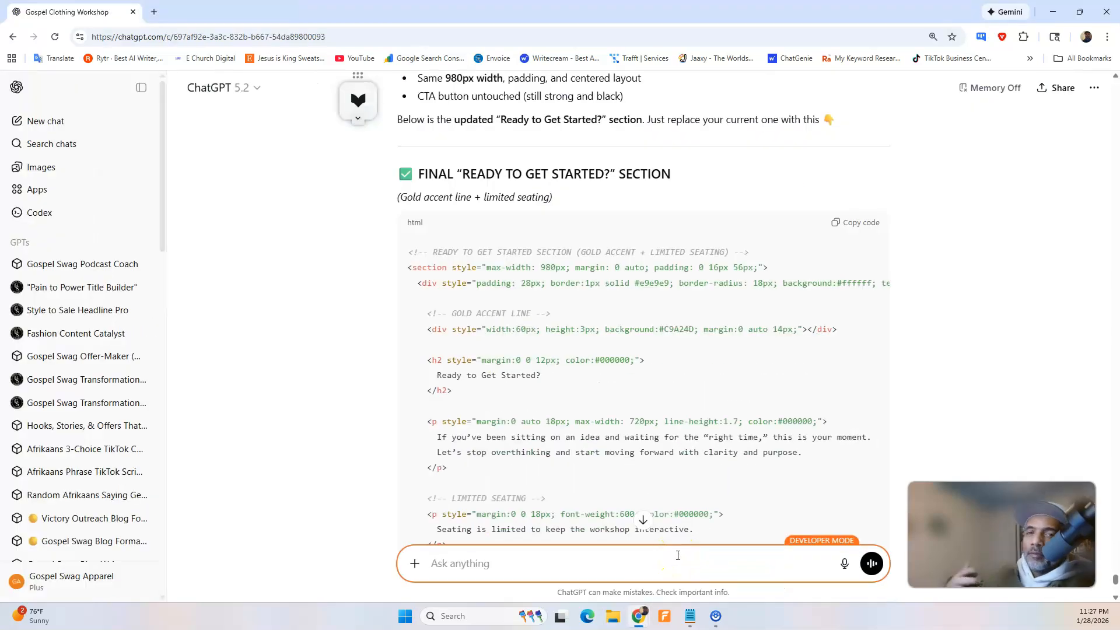
{"action": "left_click", "coordinate": [844, 562]}
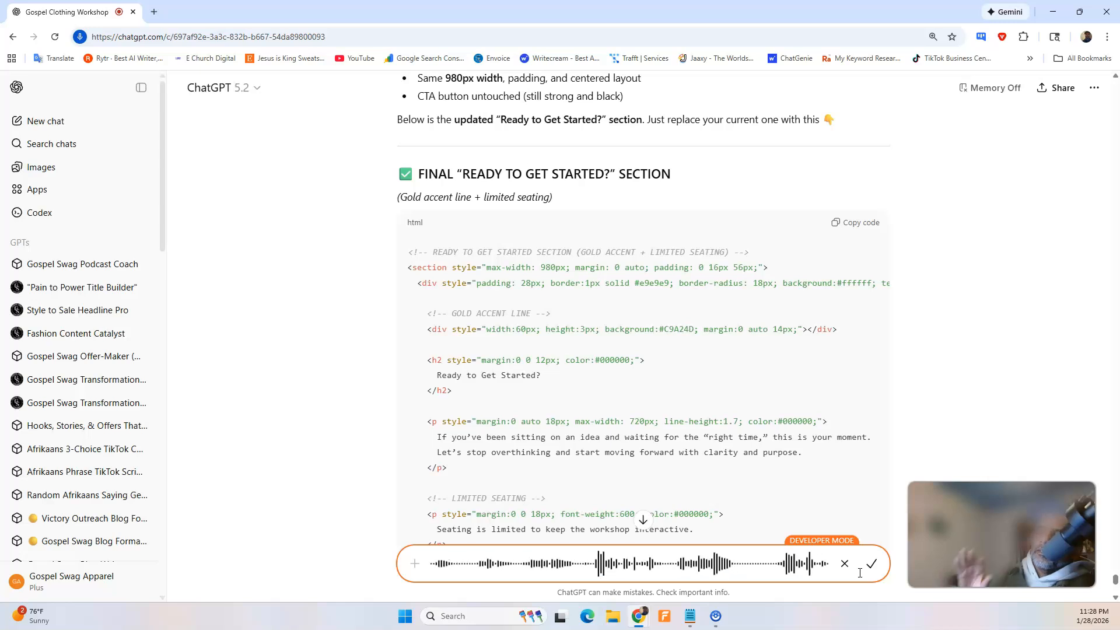
{"action": "left_click", "coordinate": [872, 564]}
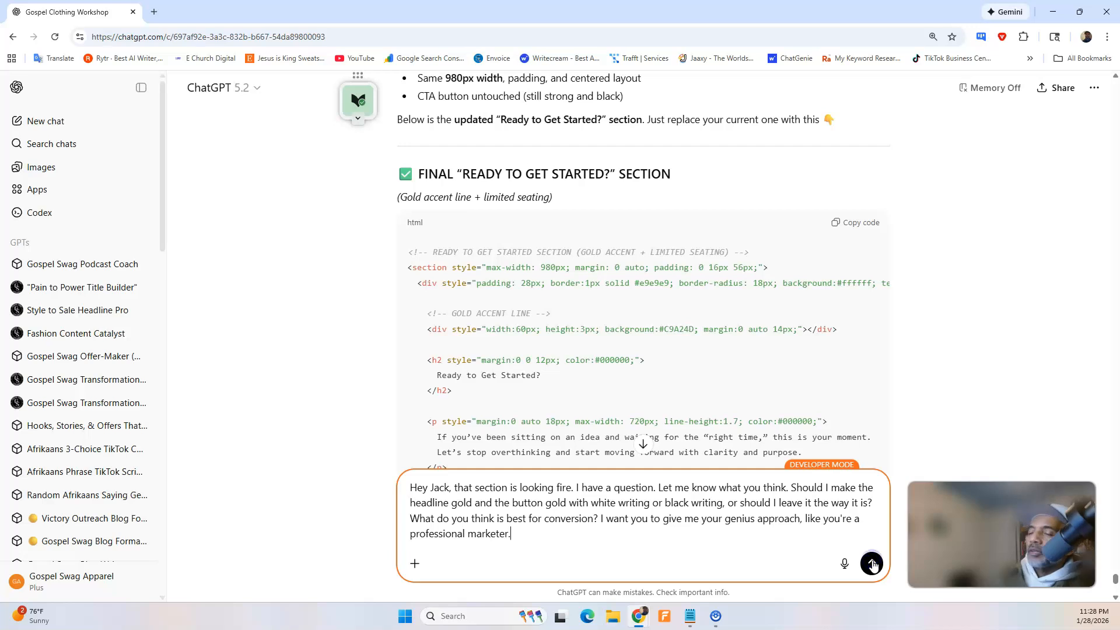
{"action": "left_click", "coordinate": [872, 563]}
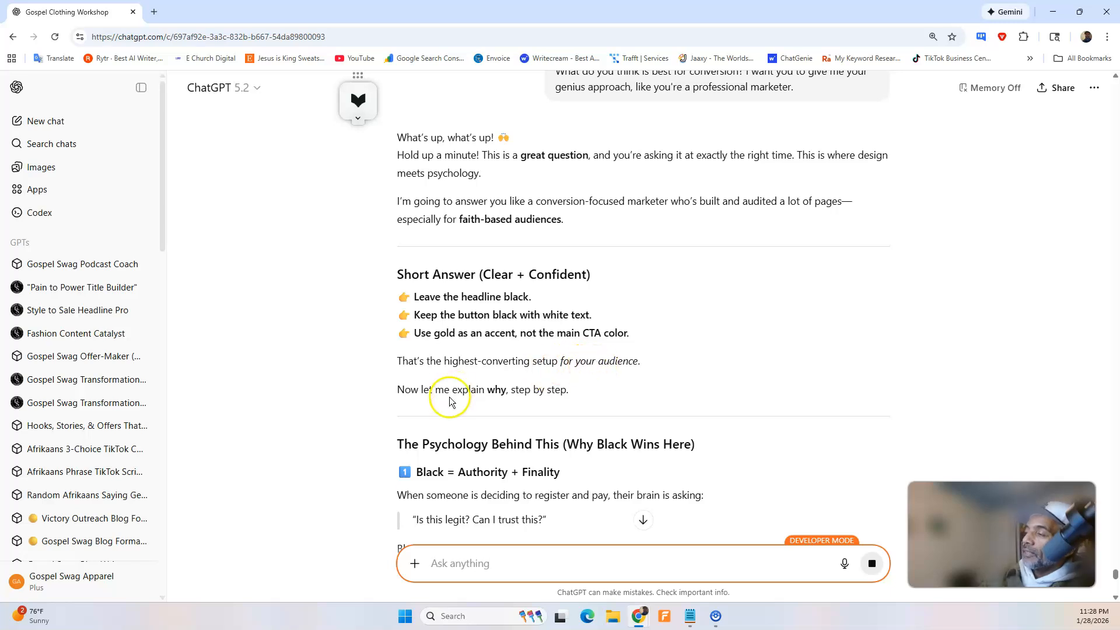
Read ChatGPT's conversion advice on black versus gold for the headline and button, including the reasoning behind each point.
{"action": "scroll", "coordinate": [451, 403], "scroll_direction": "down", "scroll_amount": 6}
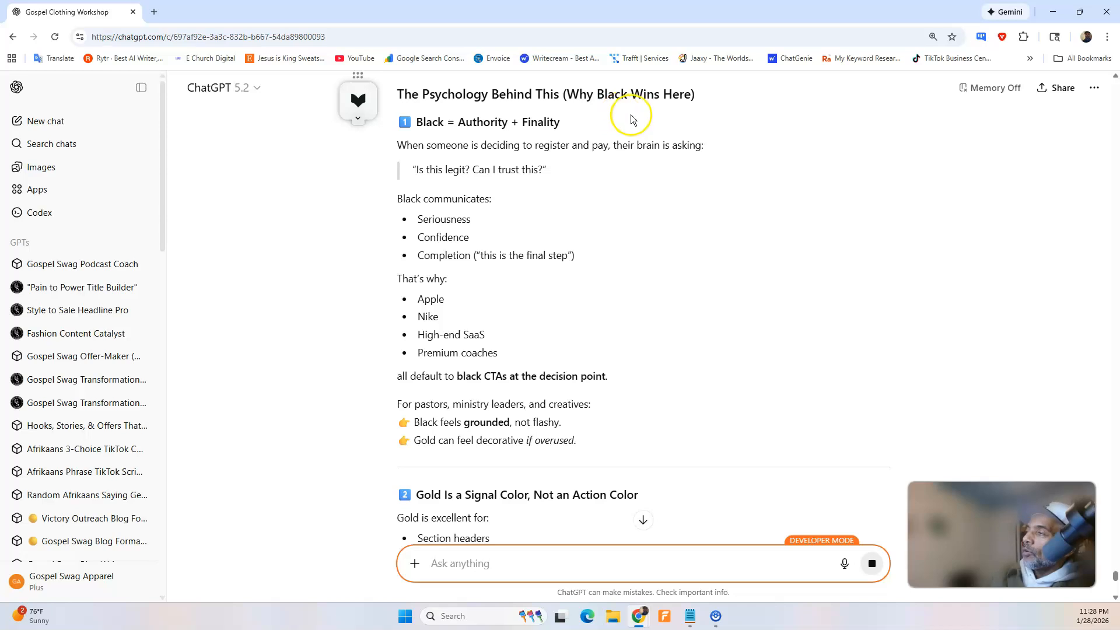
{"action": "scroll", "coordinate": [493, 142], "scroll_direction": "up", "scroll_amount": 2}
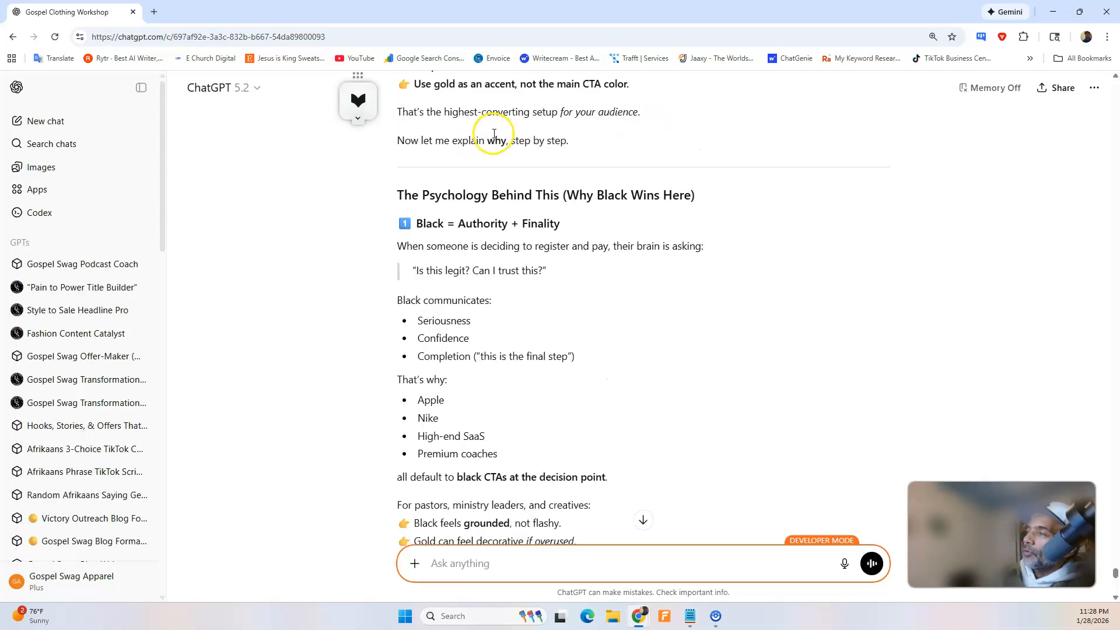
{"action": "scroll", "coordinate": [544, 209], "scroll_direction": "down", "scroll_amount": 1}
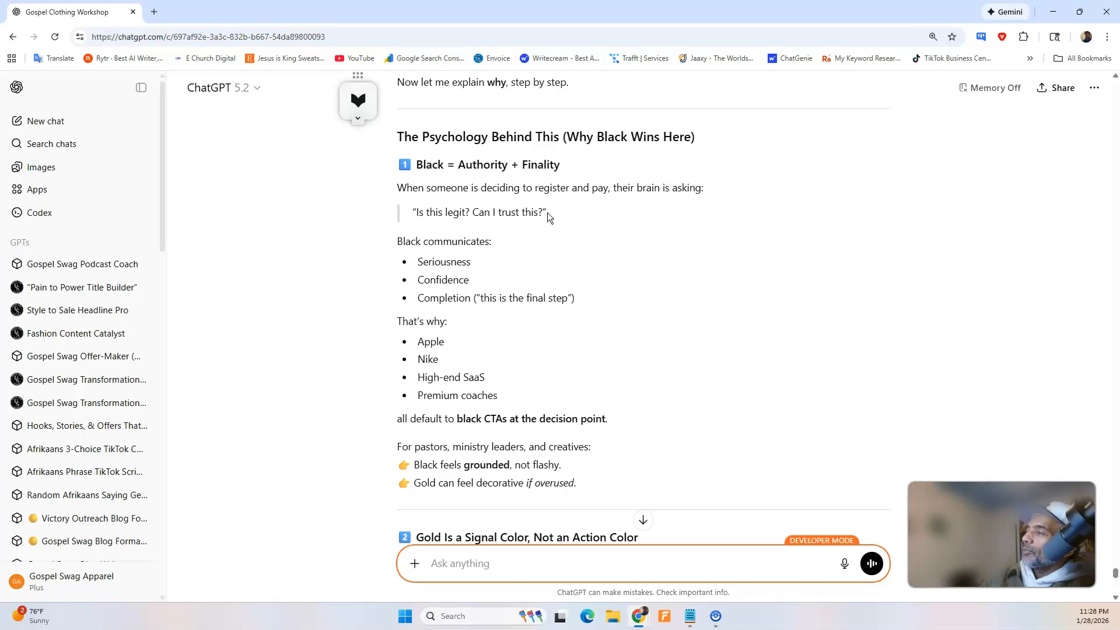
{"action": "left_click", "coordinate": [544, 270]}
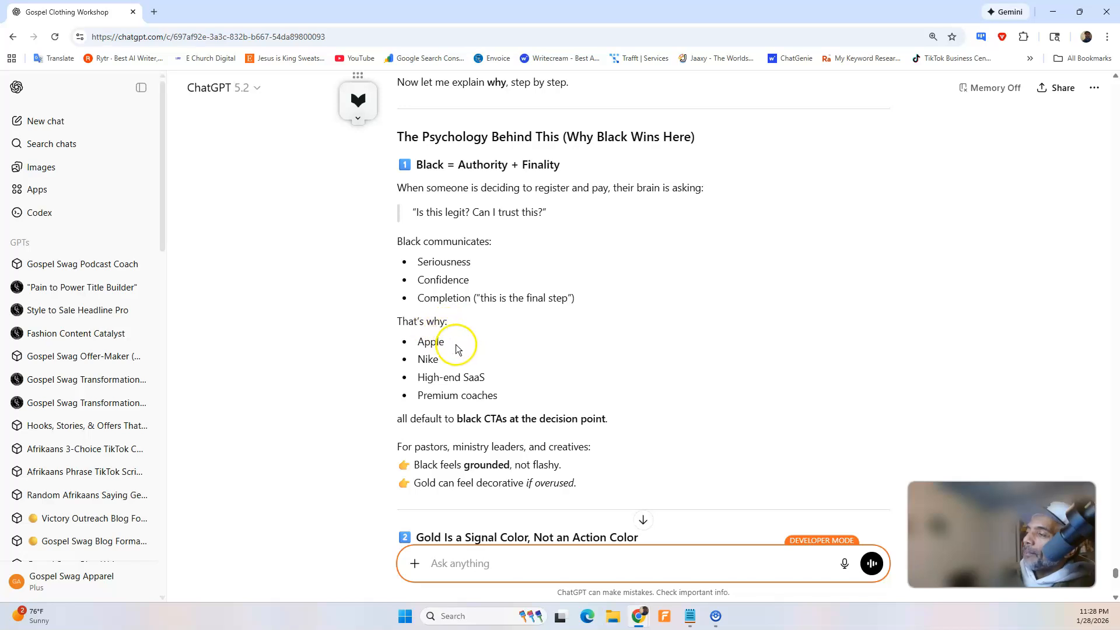
{"action": "scroll", "coordinate": [511, 333], "scroll_direction": "down", "scroll_amount": 1}
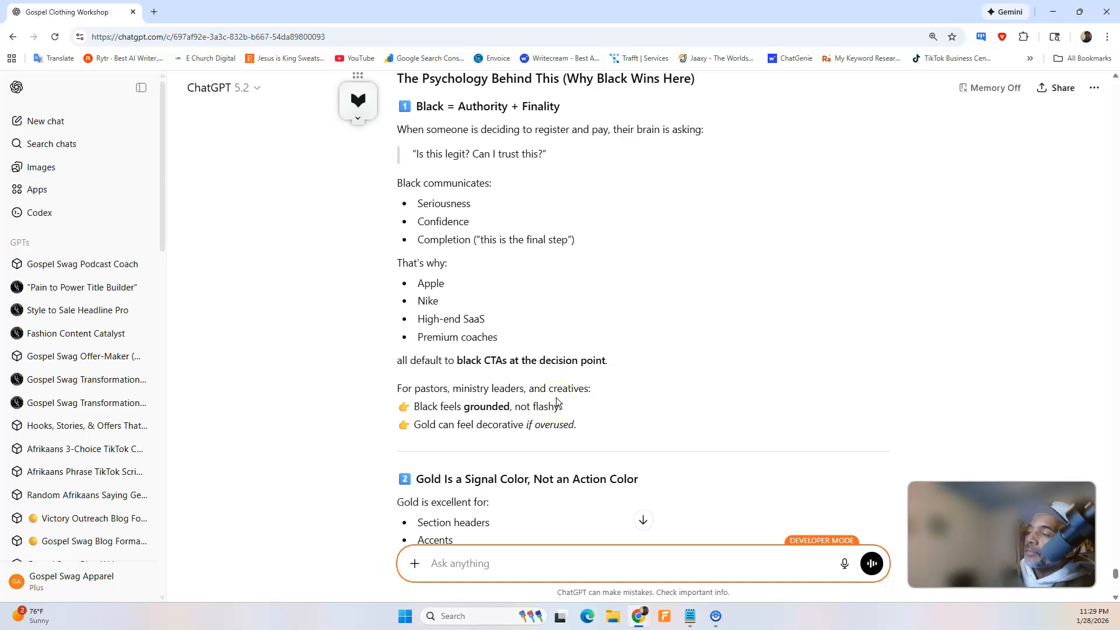
{"action": "scroll", "coordinate": [558, 395], "scroll_direction": "down", "scroll_amount": 1}
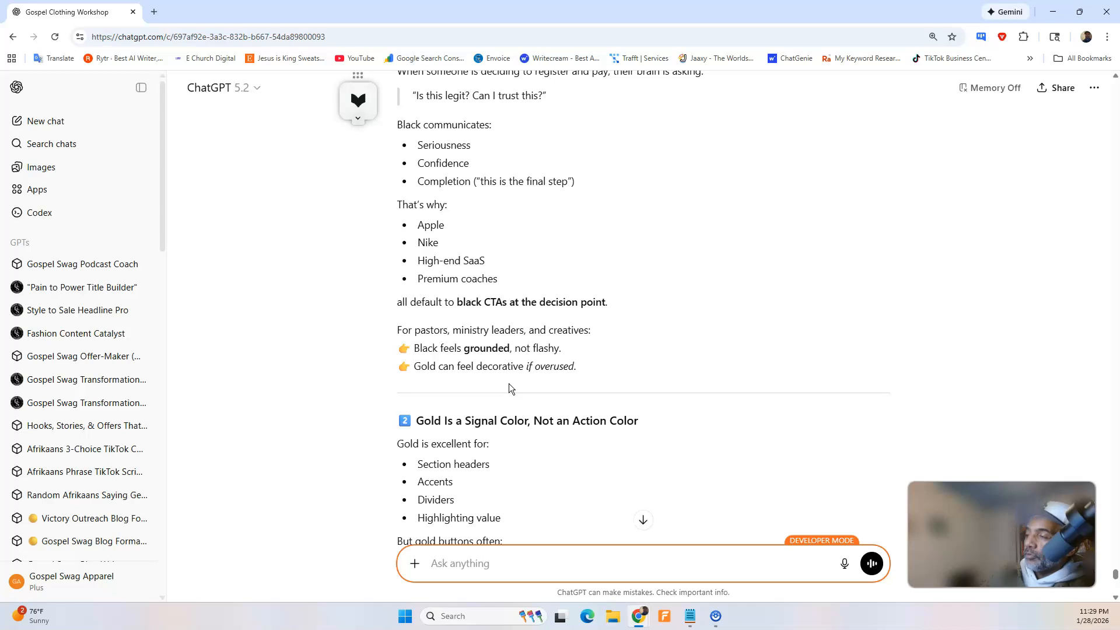
{"action": "scroll", "coordinate": [509, 384], "scroll_direction": "down", "scroll_amount": 3}
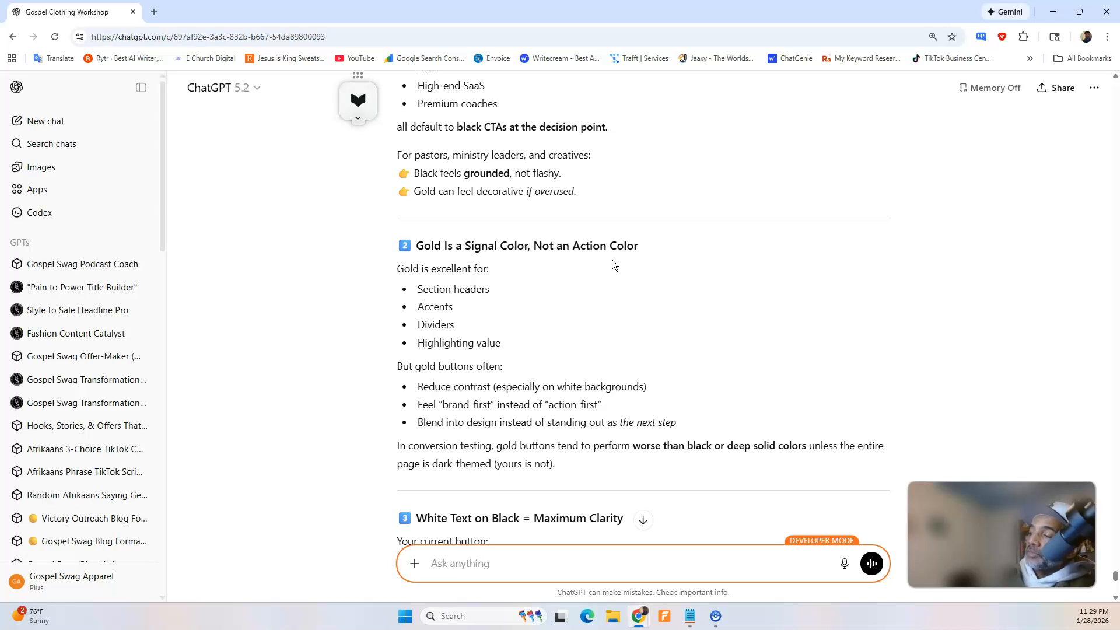
{"action": "left_click", "coordinate": [645, 254]}
{"action": "scroll", "coordinate": [638, 255], "scroll_direction": "down", "scroll_amount": 3}
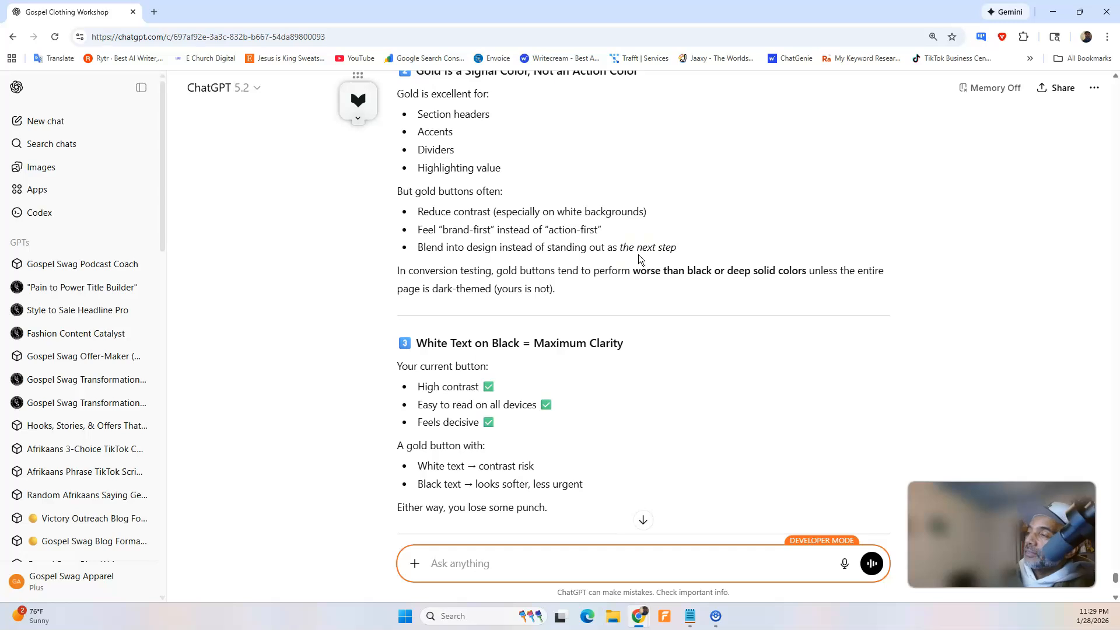
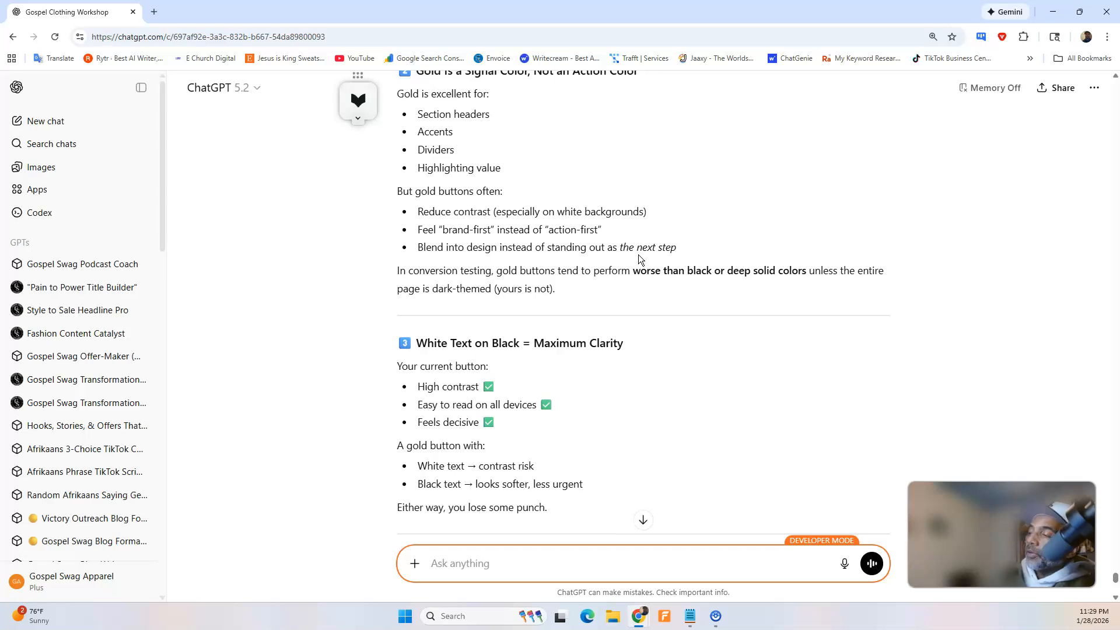
Read the rest of ChatGPT's button colour advice, including the recommended setup, final recommendation and suggested next improvements.
{"action": "scroll", "coordinate": [810, 288], "scroll_direction": "down", "scroll_amount": 3}
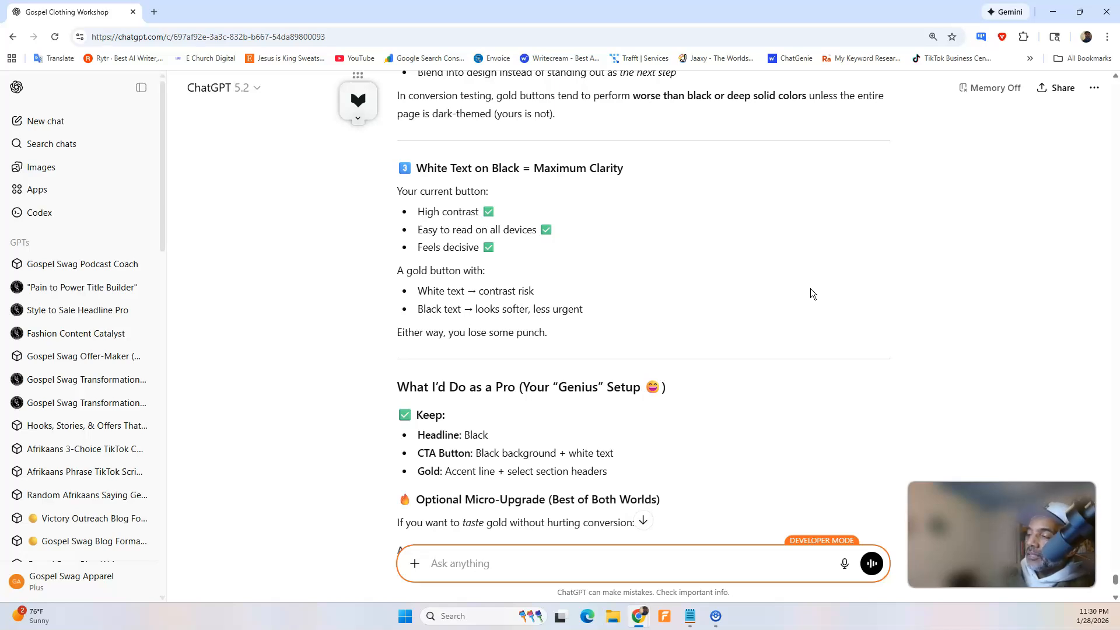
{"action": "scroll", "coordinate": [744, 350], "scroll_direction": "down", "scroll_amount": 4}
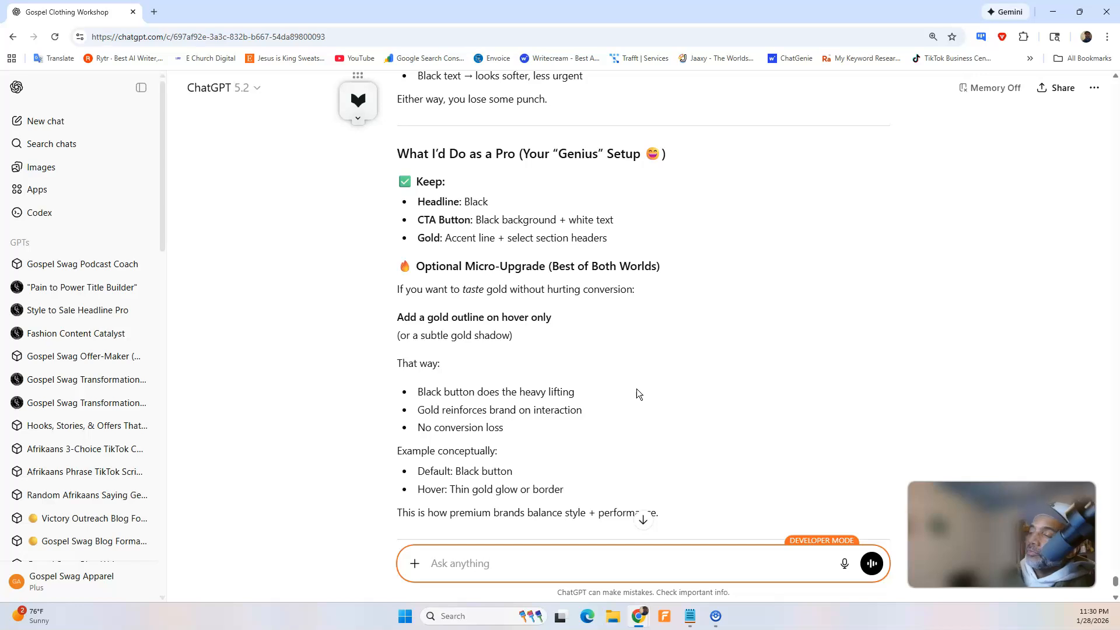
{"action": "scroll", "coordinate": [636, 348], "scroll_direction": "down", "scroll_amount": 2}
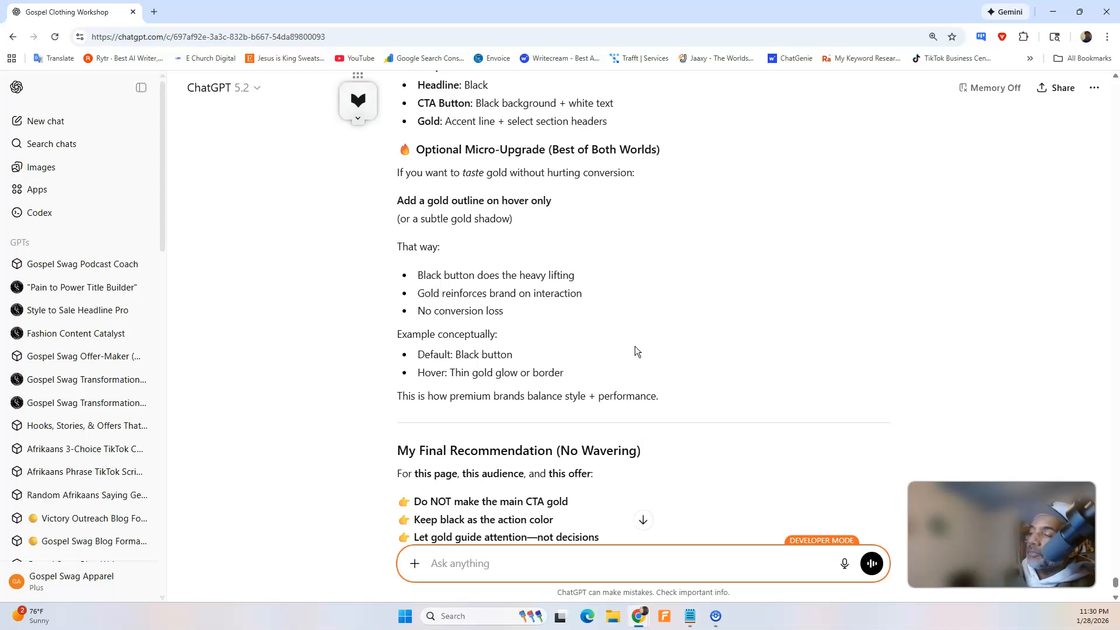
{"action": "scroll", "coordinate": [634, 345], "scroll_direction": "down", "scroll_amount": 3}
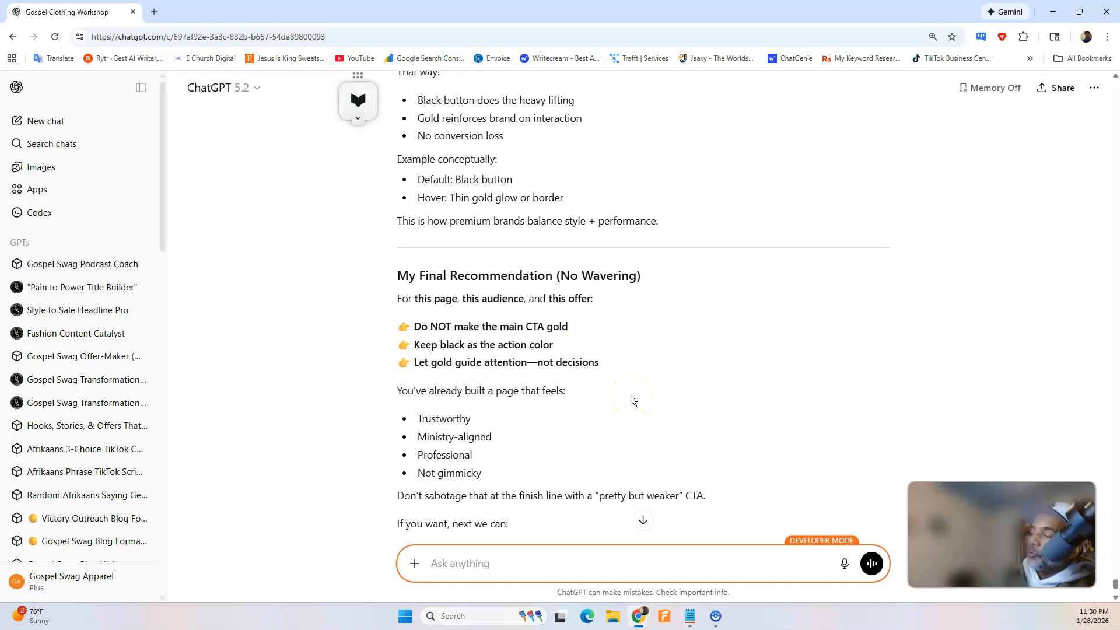
{"action": "scroll", "coordinate": [631, 395], "scroll_direction": "down", "scroll_amount": 4}
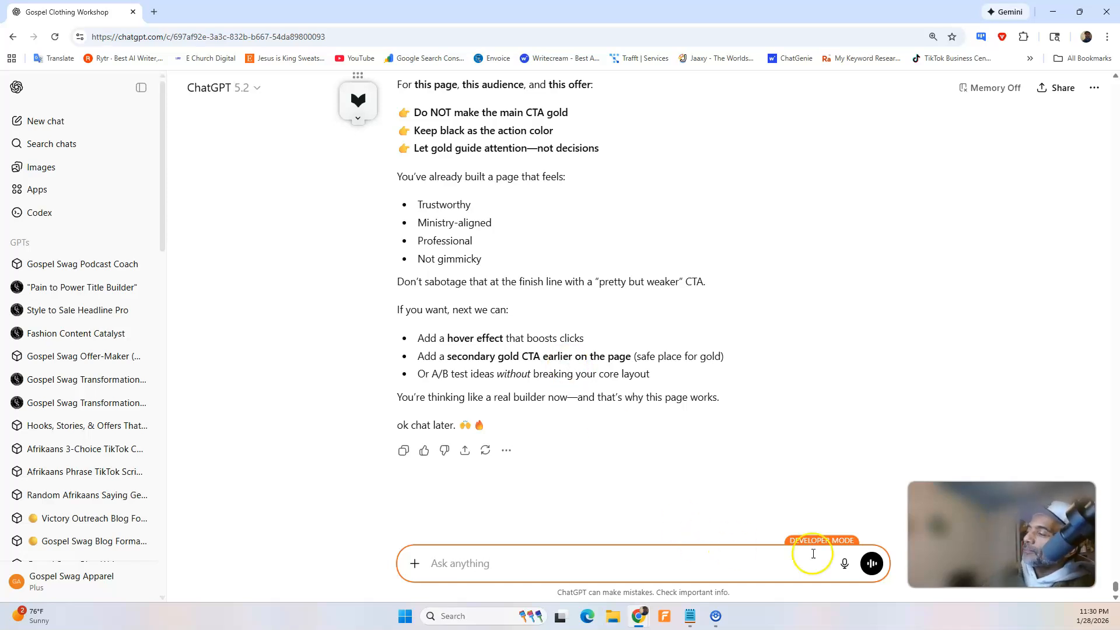
Dictate and send ChatGPT a request to add the hover effect that boosts clicks.
{"action": "left_click", "coordinate": [844, 564]}
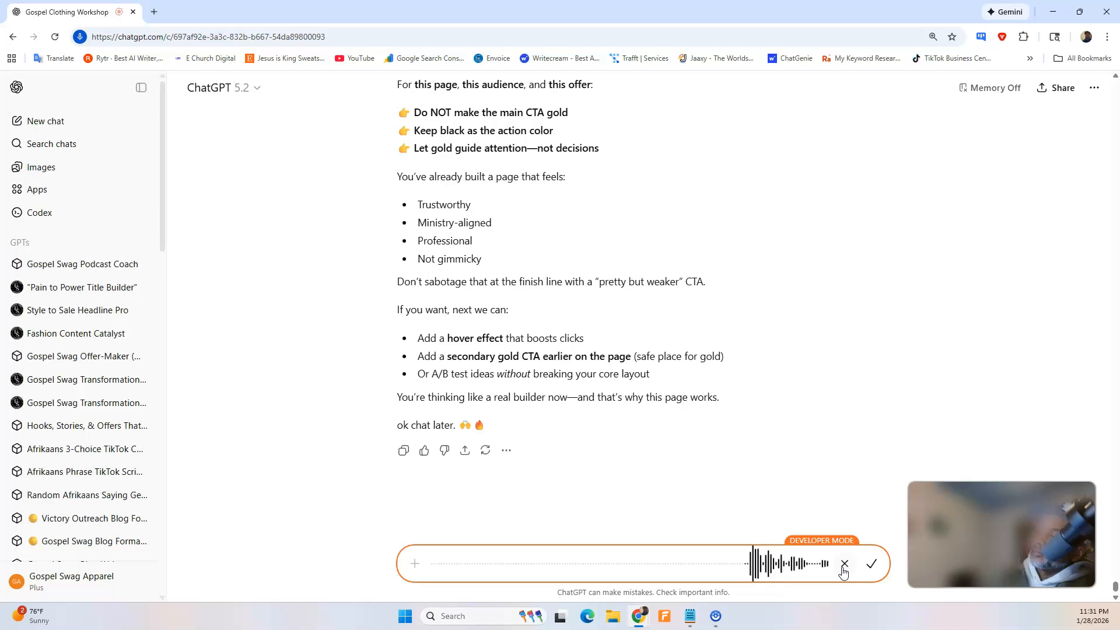
{"action": "left_click", "coordinate": [867, 564]}
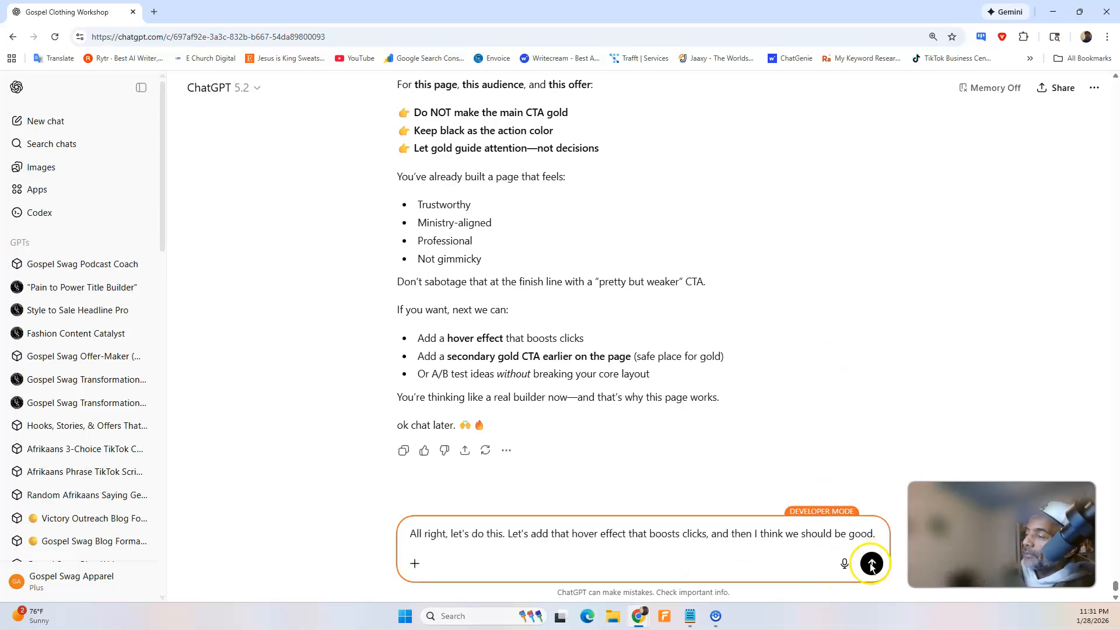
{"action": "type", "text": "."}
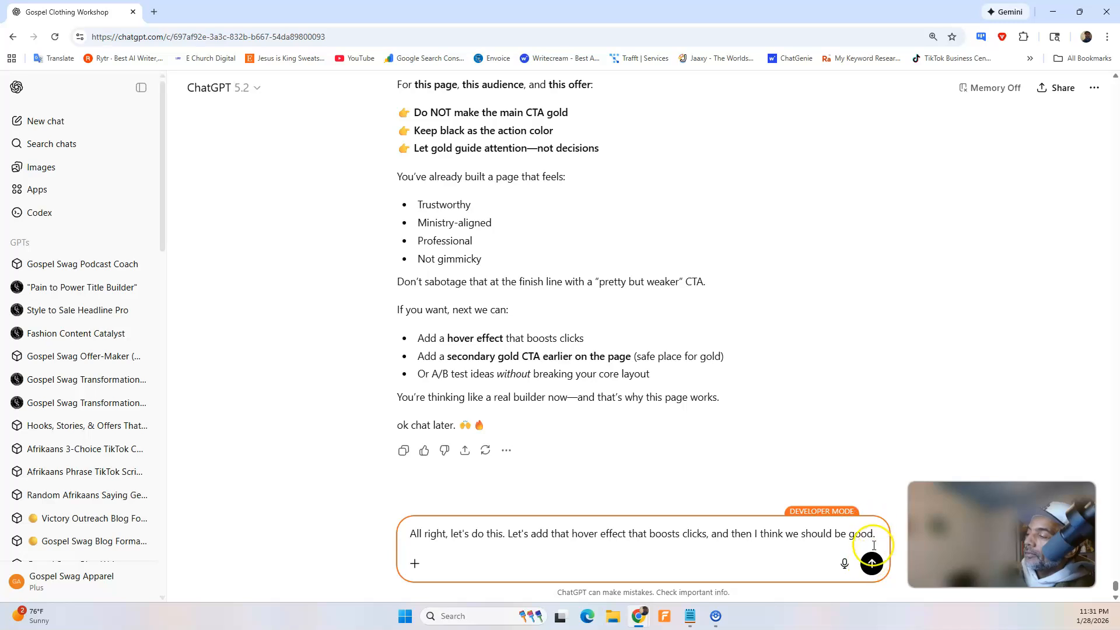
{"action": "left_click", "coordinate": [871, 564]}
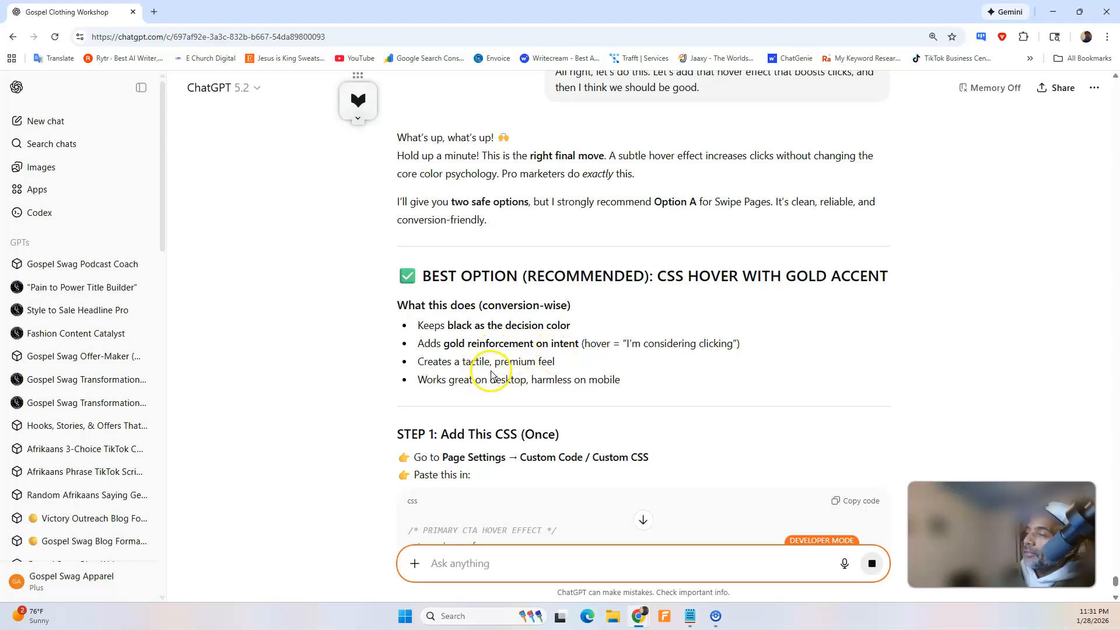
Copy the primary CTA hover effect CSS from ChatGPT's recommended option and look over the Step 2 button HTML instructions.
{"action": "scroll", "coordinate": [531, 369], "scroll_direction": "down", "scroll_amount": 5}
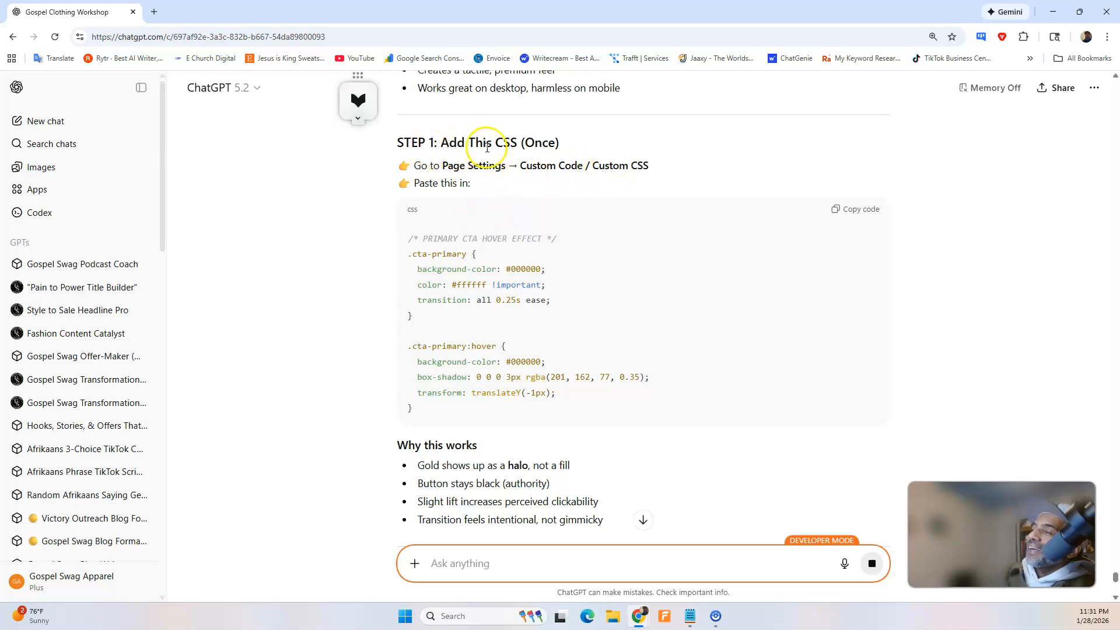
{"action": "scroll", "coordinate": [508, 147], "scroll_direction": "up", "scroll_amount": 2}
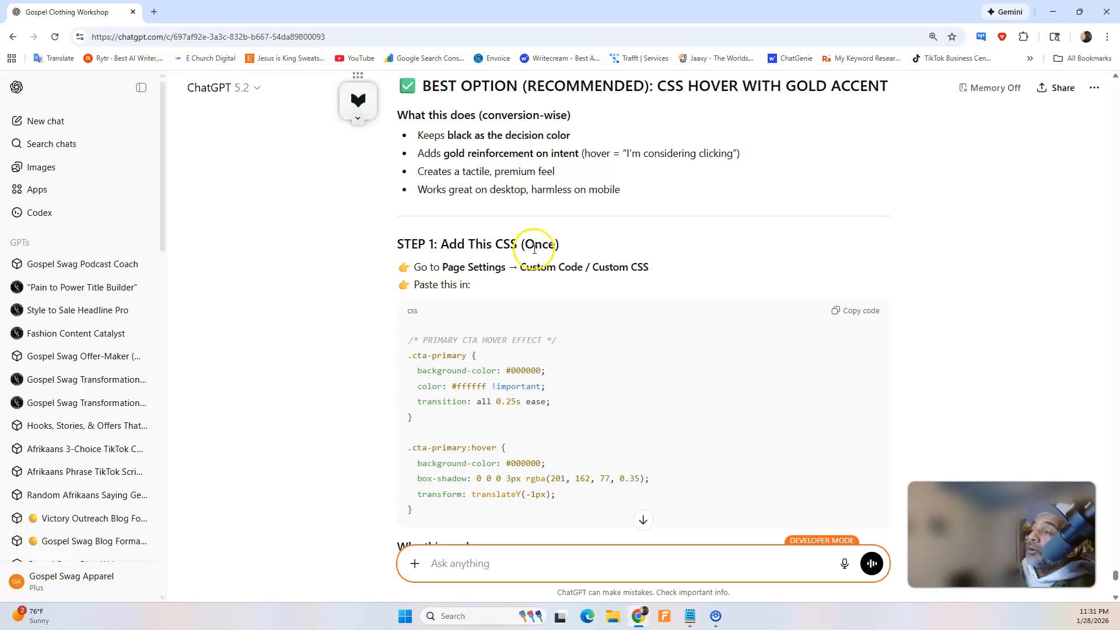
{"action": "scroll", "coordinate": [557, 300], "scroll_direction": "down", "scroll_amount": 1}
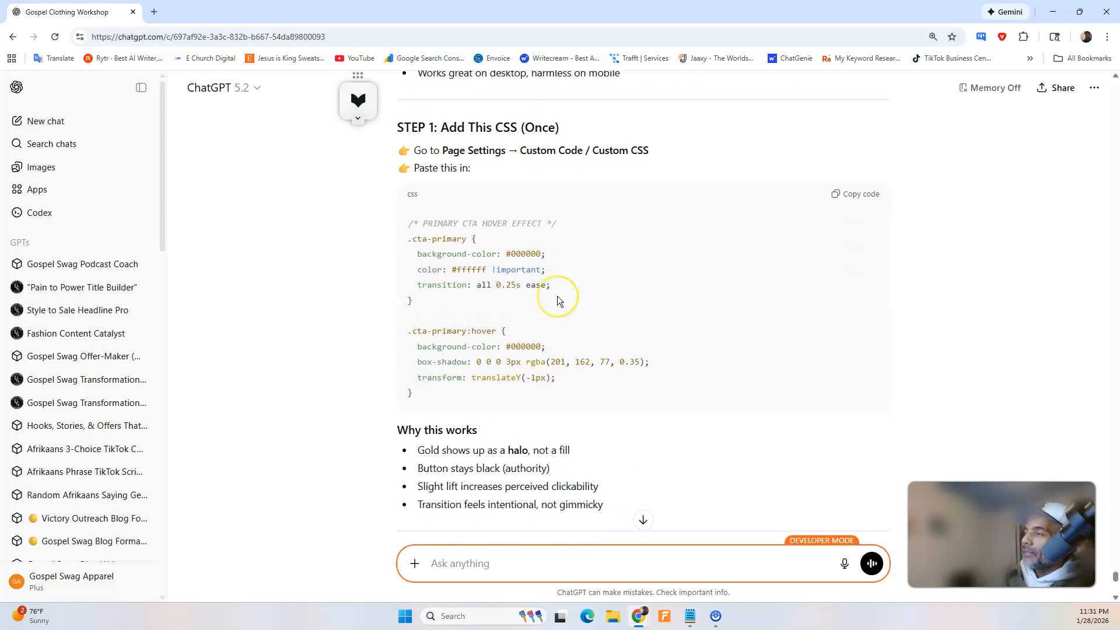
{"action": "scroll", "coordinate": [558, 296], "scroll_direction": "up", "scroll_amount": 1}
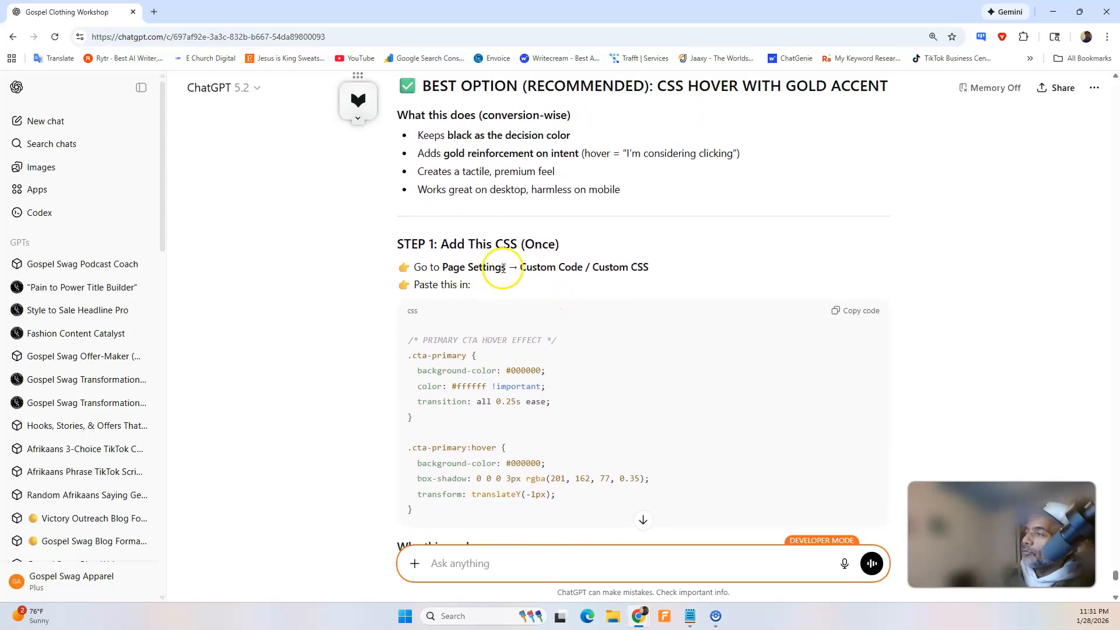
{"action": "left_click", "coordinate": [857, 310]}
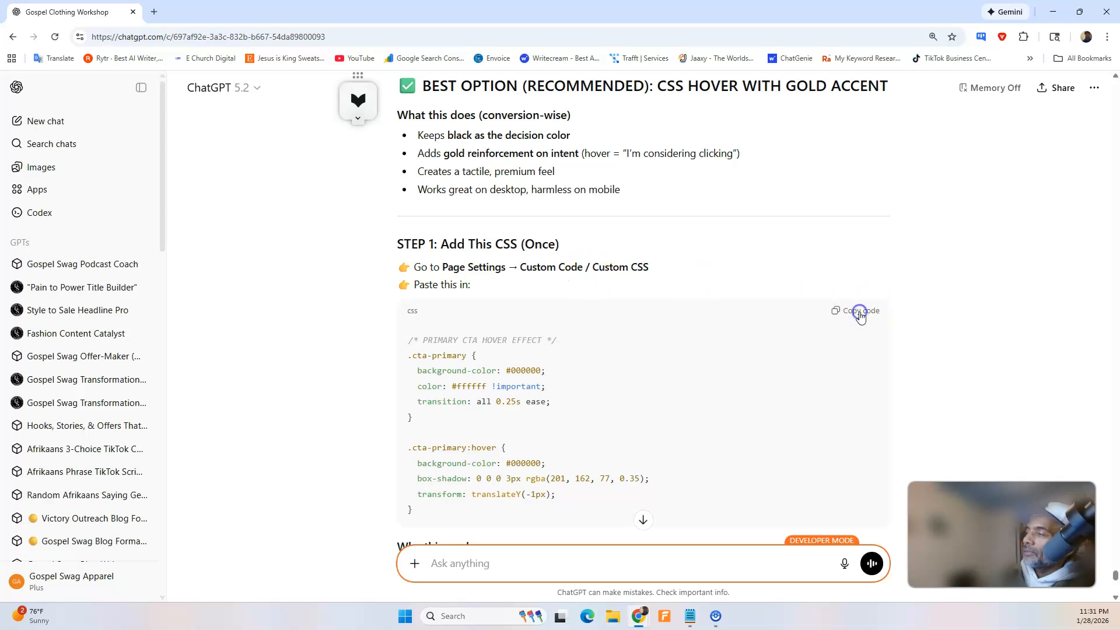
{"action": "scroll", "coordinate": [547, 293], "scroll_direction": "down", "scroll_amount": 2}
{"action": "scroll", "coordinate": [547, 288], "scroll_direction": "down", "scroll_amount": 2}
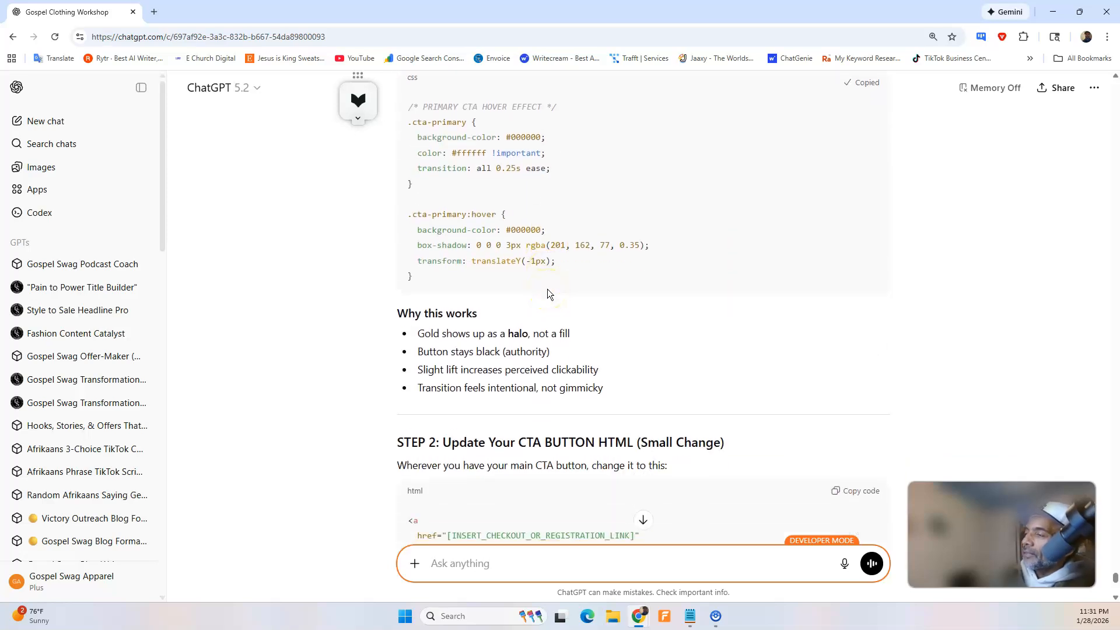
{"action": "scroll", "coordinate": [548, 289], "scroll_direction": "down", "scroll_amount": 1}
{"action": "scroll", "coordinate": [547, 292], "scroll_direction": "down", "scroll_amount": 1}
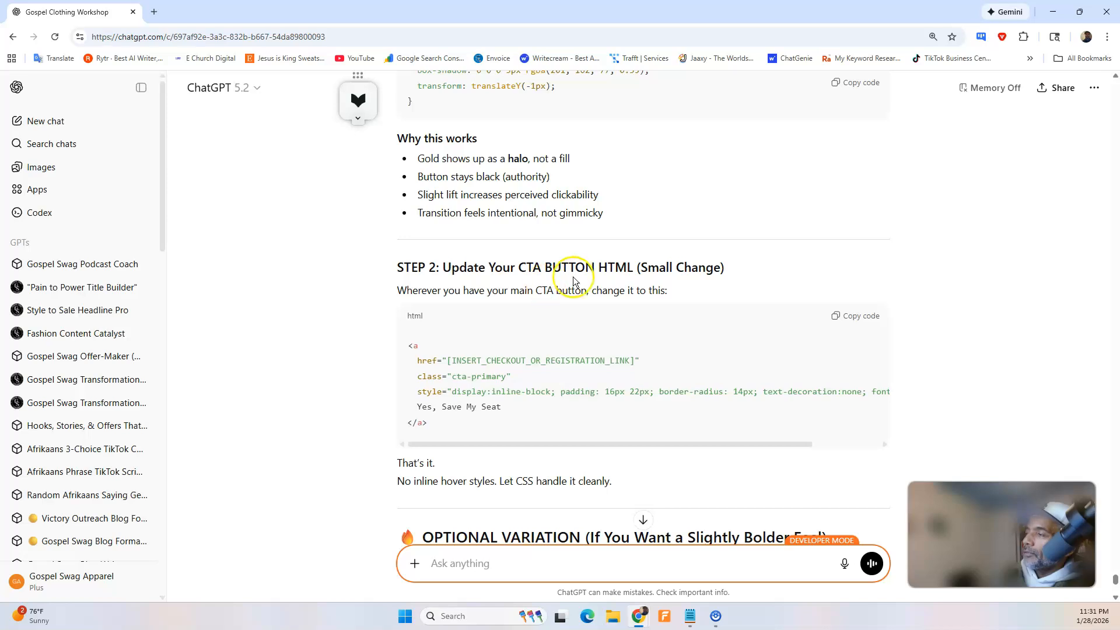
{"action": "scroll", "coordinate": [667, 274], "scroll_direction": "up", "scroll_amount": 4}
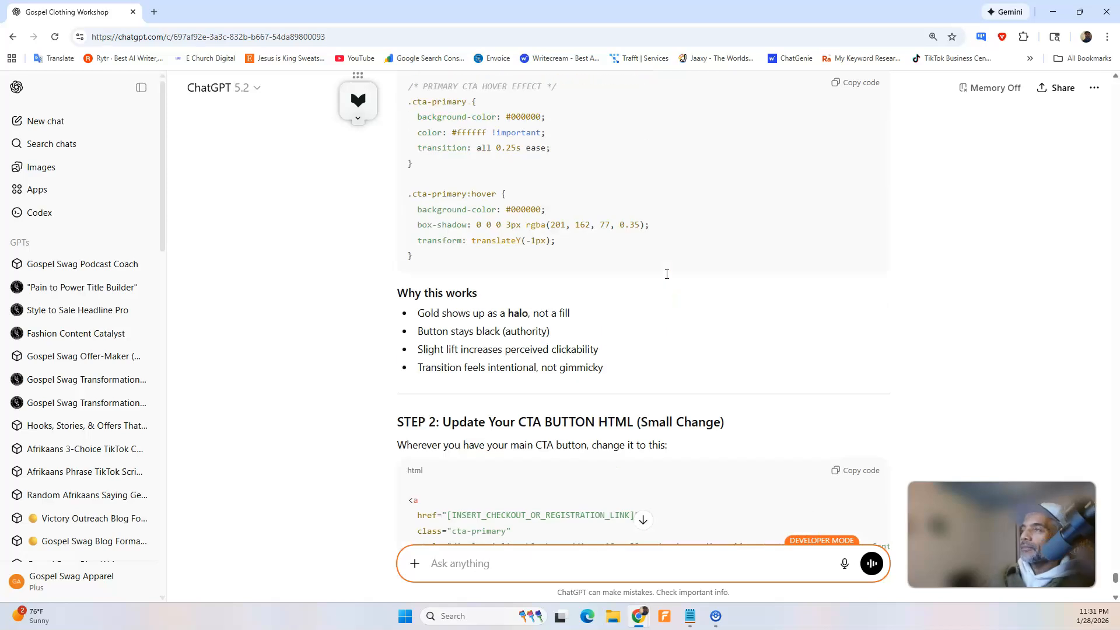
In the Swipe Pages builder, paste the copied hover effect code into the page's Custom CSS settings and save the page.
{"action": "left_click", "coordinate": [1052, 14]}
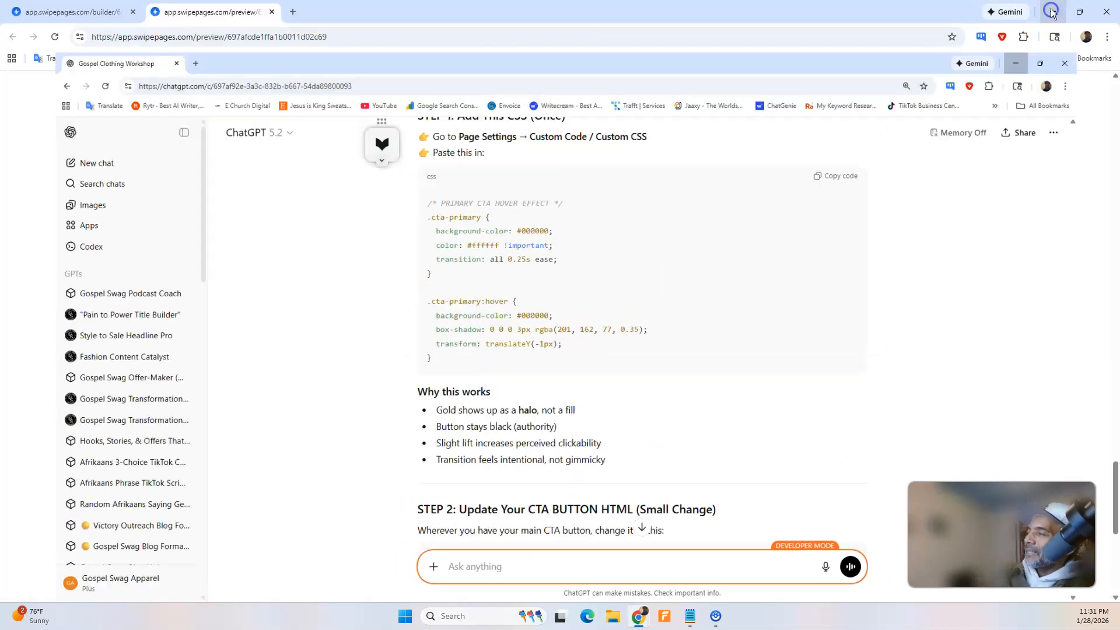
{"action": "left_click", "coordinate": [69, 12]}
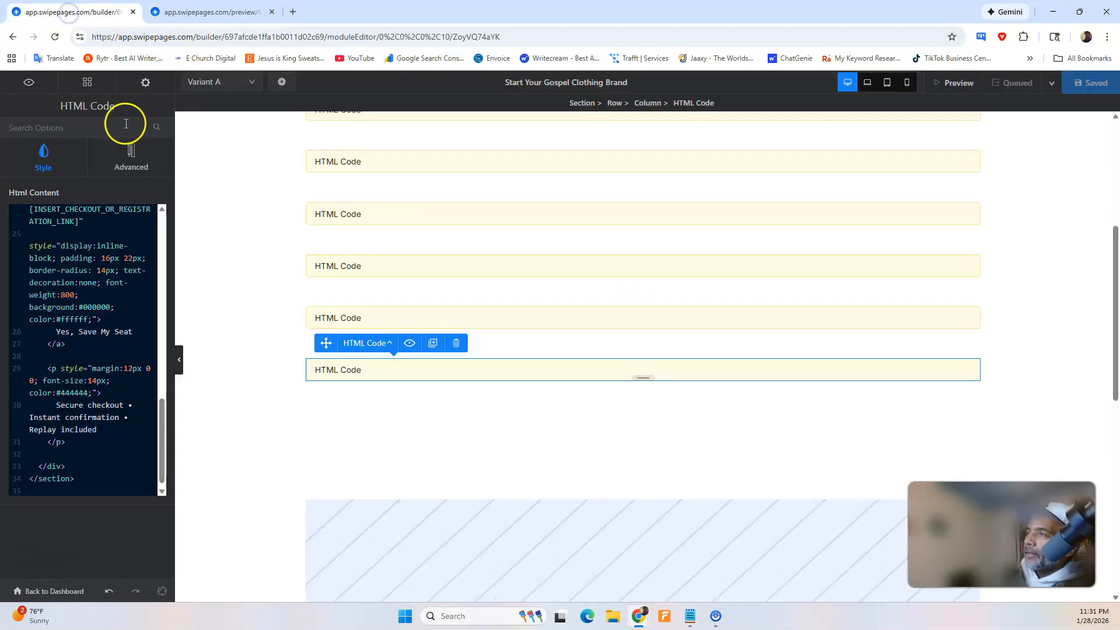
{"action": "left_click", "coordinate": [141, 87]}
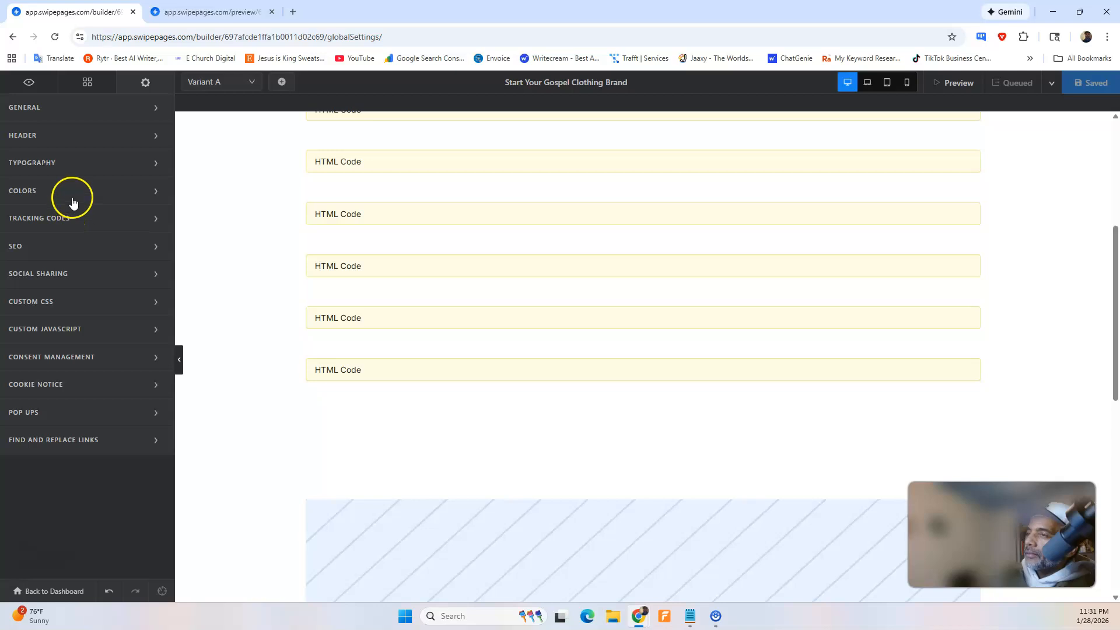
{"action": "left_click", "coordinate": [47, 301]}
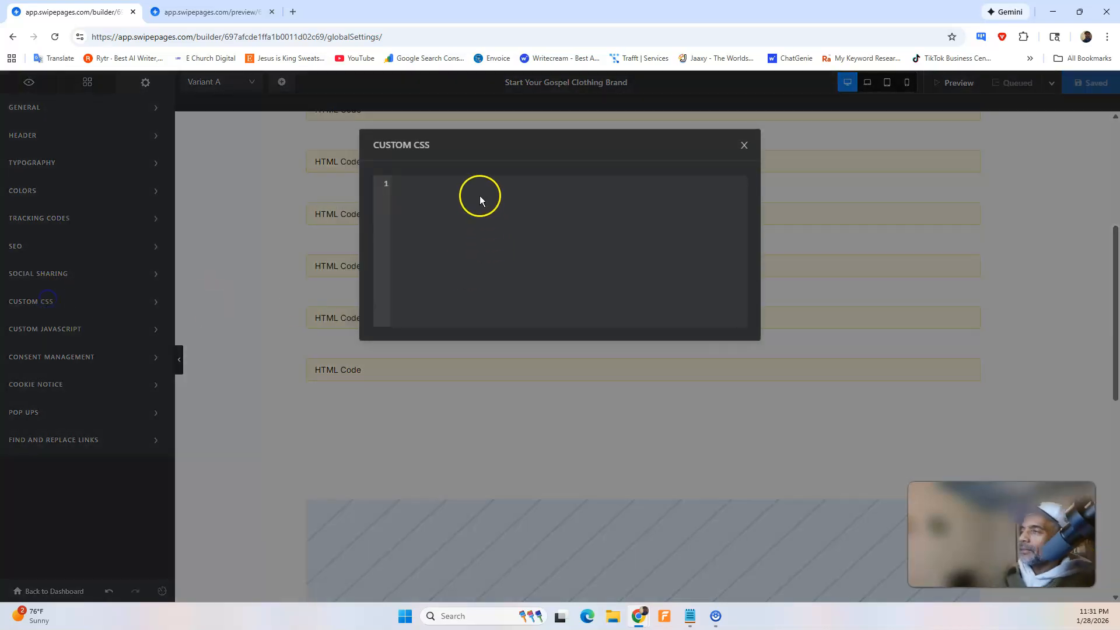
{"action": "left_click", "coordinate": [479, 200]}
{"action": "key", "text": "ctrl+v"}
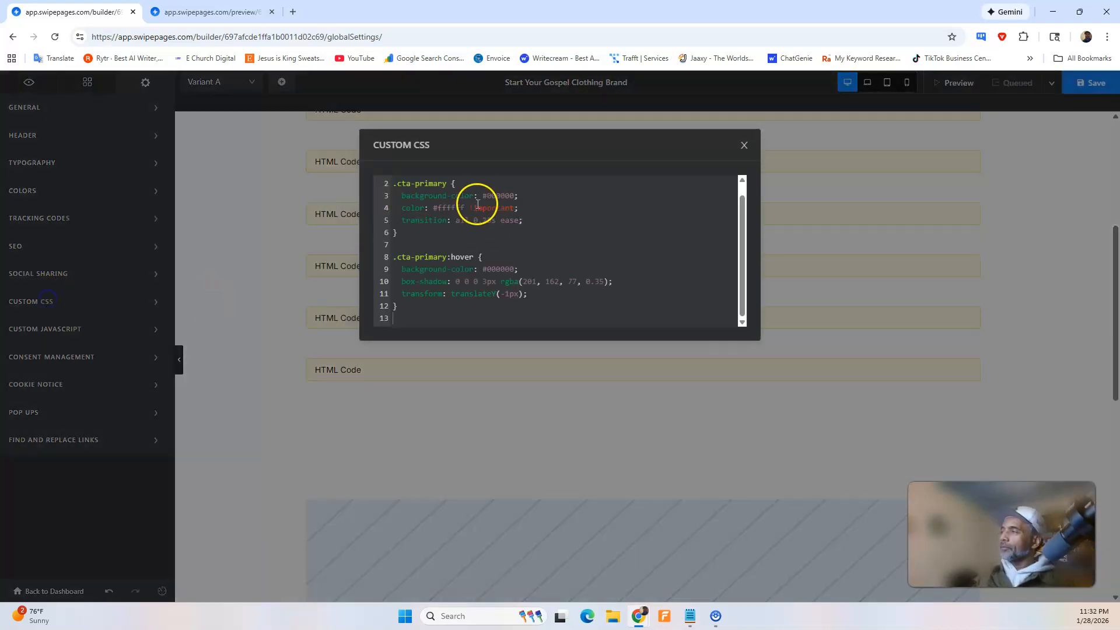
{"action": "left_click", "coordinate": [848, 135]}
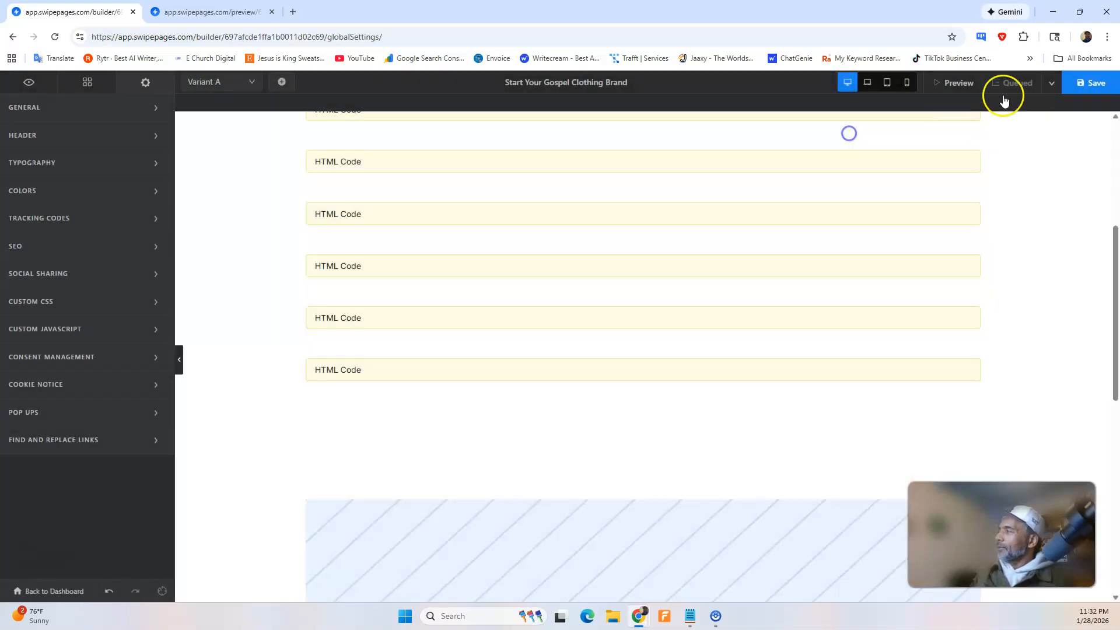
{"action": "left_click", "coordinate": [1082, 82]}
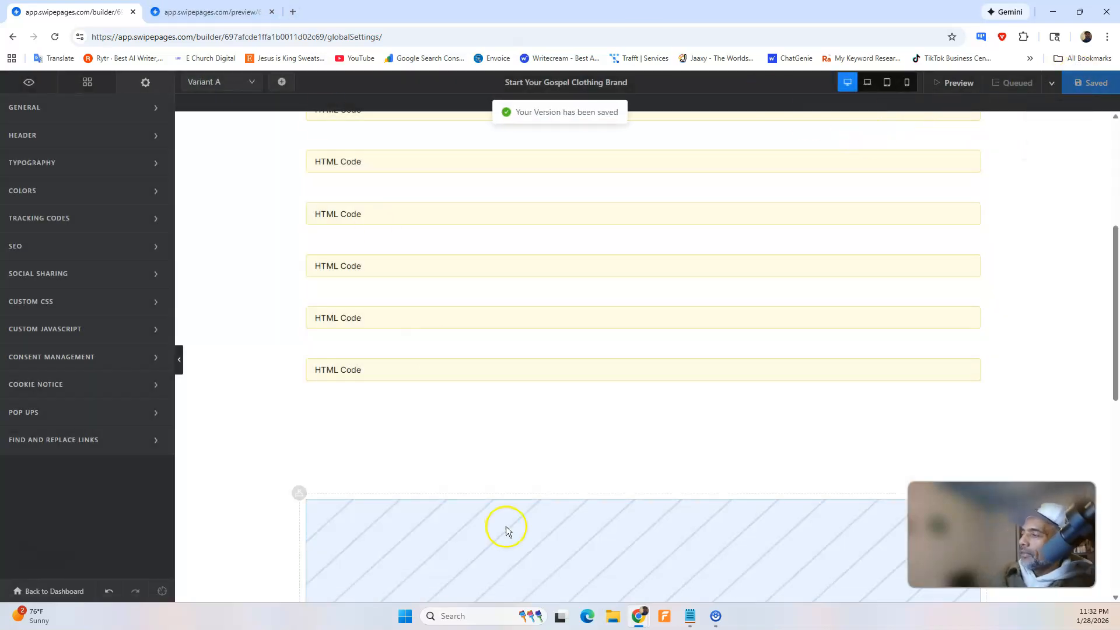
Switch back to ChatGPT and read the Step 2 instructions for updating the CTA button HTML.
{"action": "mouse_move", "coordinate": [643, 619]}
{"action": "left_click", "coordinate": [667, 584]}
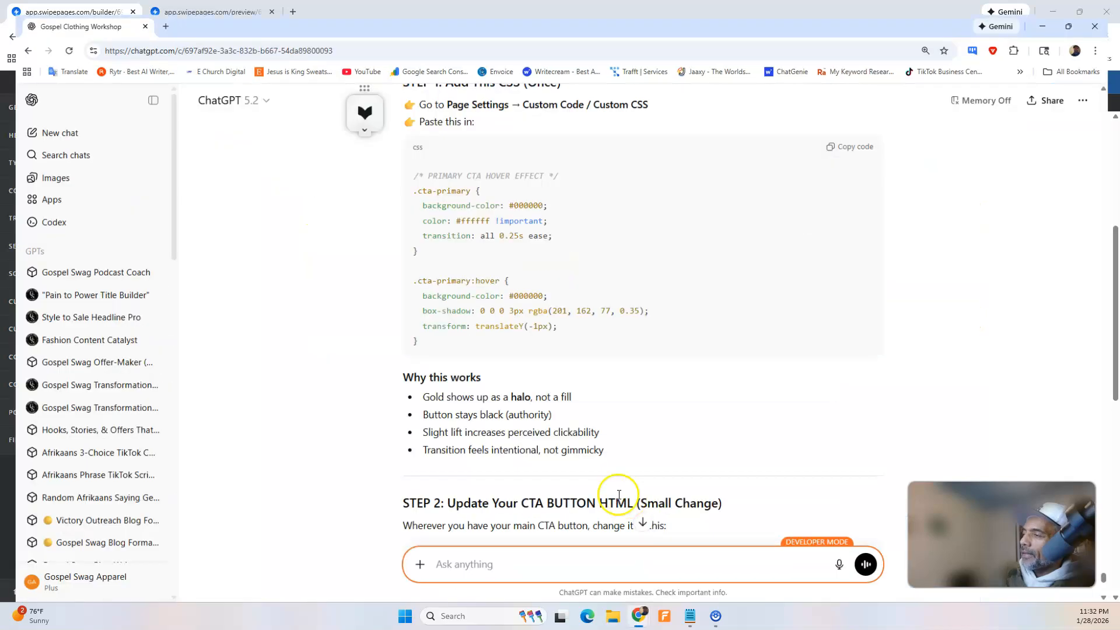
{"action": "scroll", "coordinate": [580, 394], "scroll_direction": "down", "scroll_amount": 1}
{"action": "scroll", "coordinate": [578, 393], "scroll_direction": "up", "scroll_amount": 2}
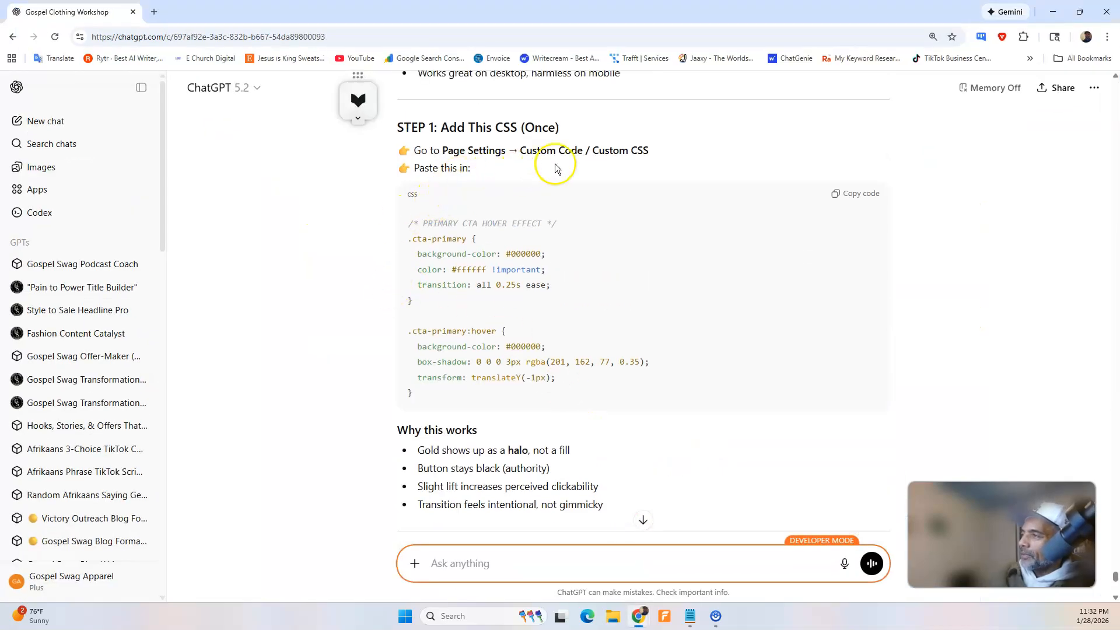
{"action": "scroll", "coordinate": [564, 246], "scroll_direction": "down", "scroll_amount": 3}
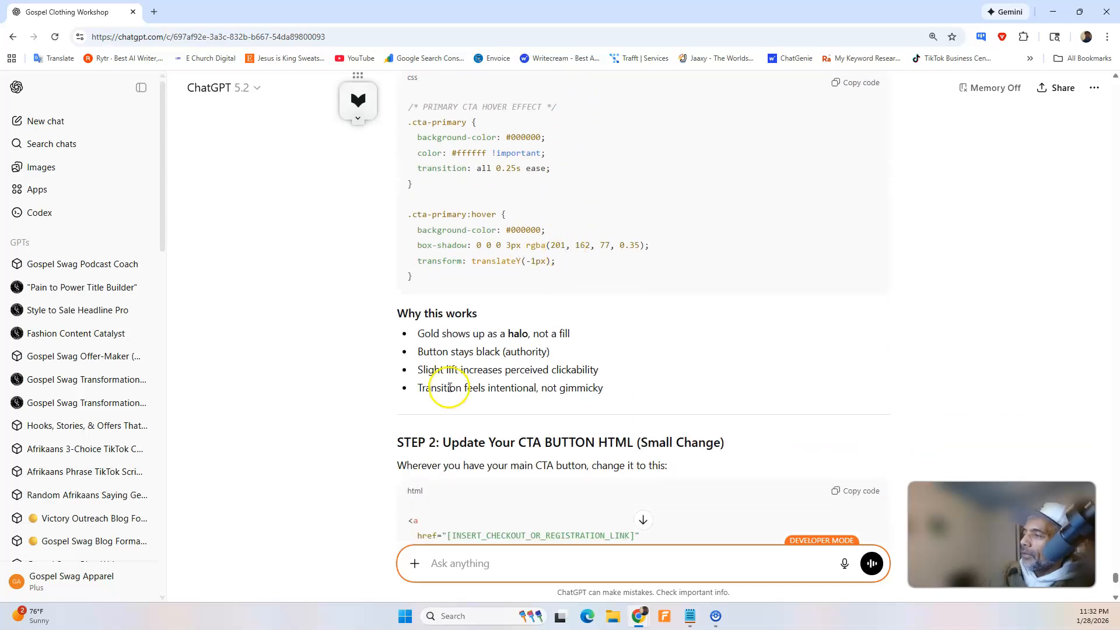
{"action": "scroll", "coordinate": [646, 385], "scroll_direction": "down", "scroll_amount": 3}
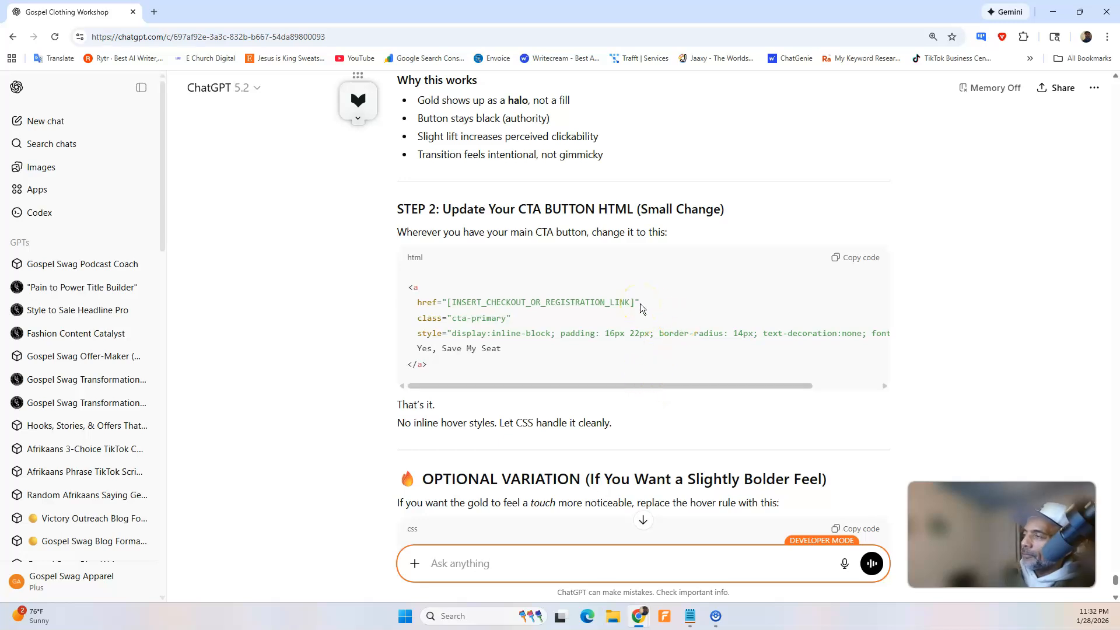
{"action": "scroll", "coordinate": [642, 304], "scroll_direction": "down", "scroll_amount": 1}
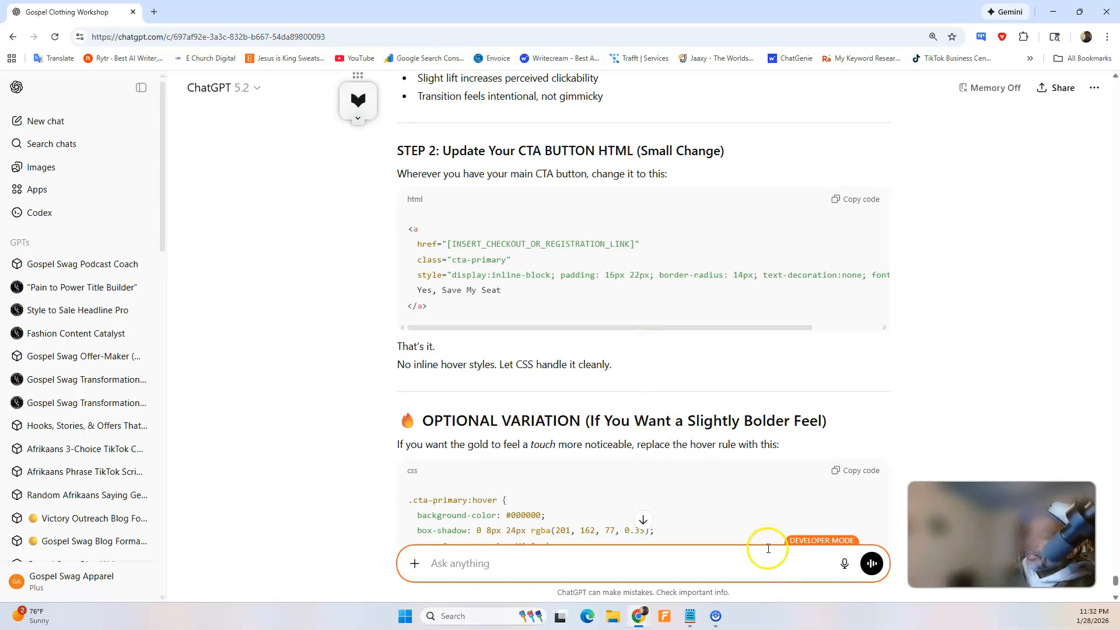
Dictate and send ChatGPT a request for the entire HTML updated with the Step 2 change.
{"action": "left_click", "coordinate": [844, 566]}
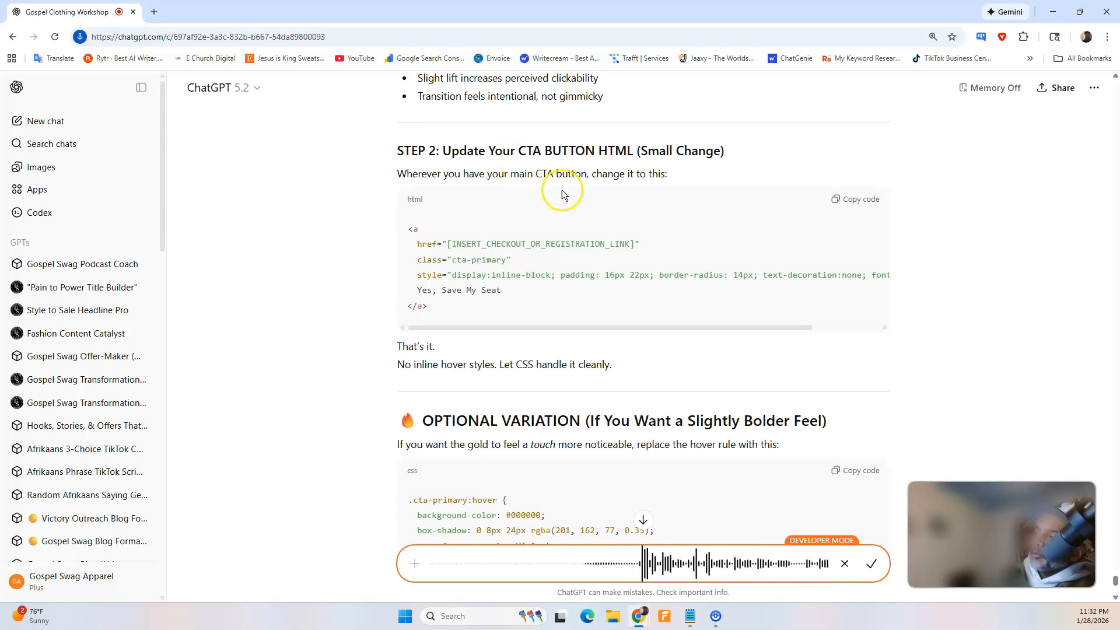
{"action": "left_click", "coordinate": [871, 563]}
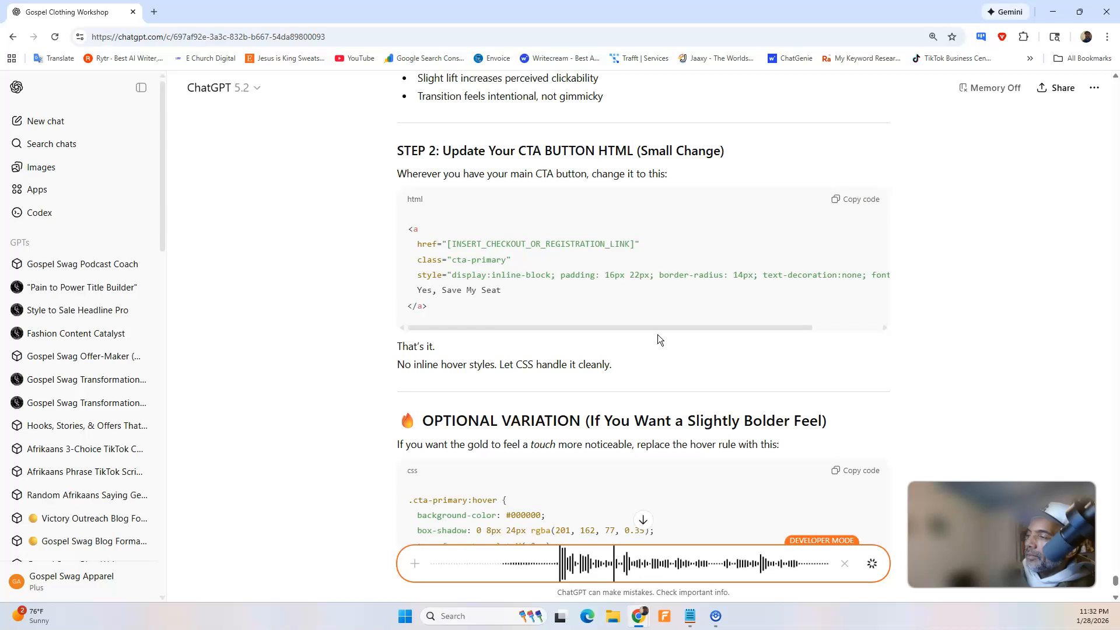
{"action": "scroll", "coordinate": [658, 335], "scroll_direction": "down", "scroll_amount": 5}
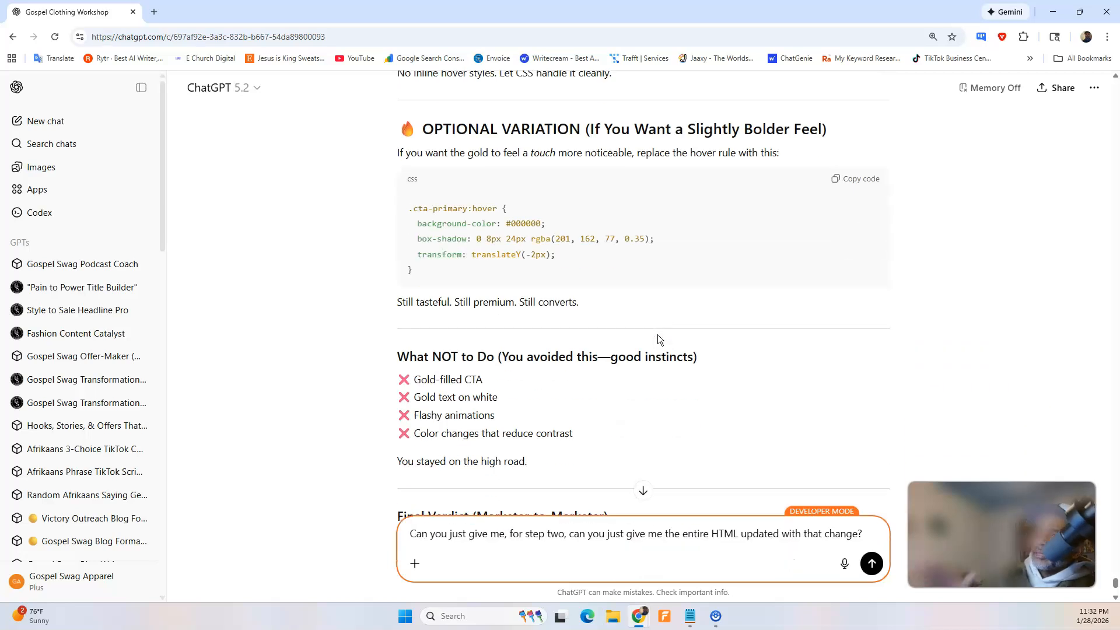
{"action": "left_click", "coordinate": [872, 565]}
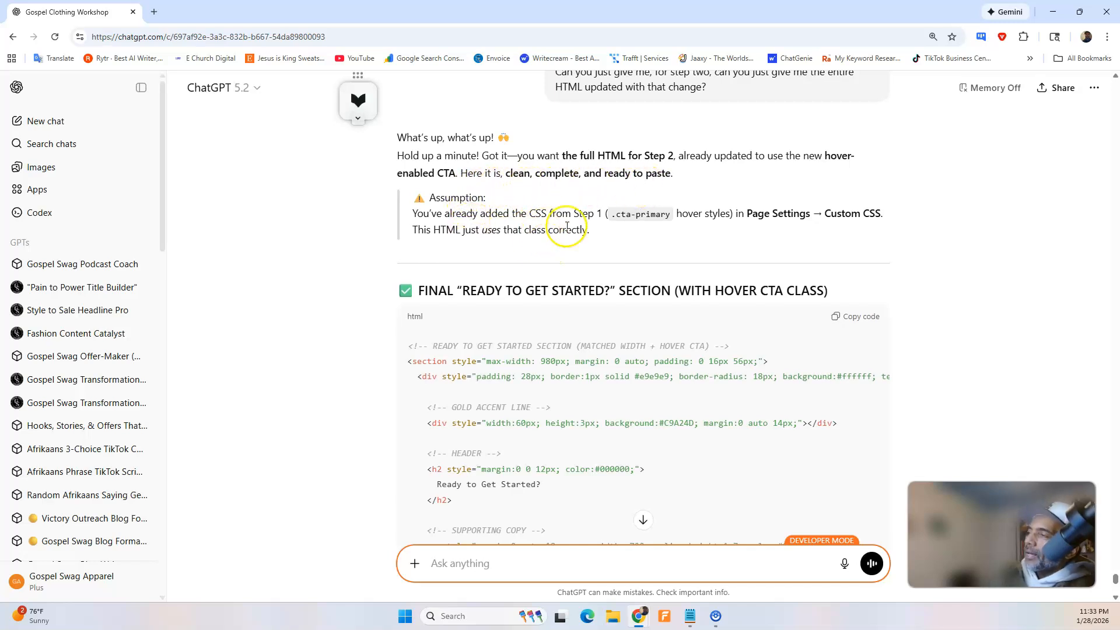
Look over the updated section HTML reply and send ChatGPT the message "Yes I already added the css".
{"action": "scroll", "coordinate": [724, 258], "scroll_direction": "down", "scroll_amount": 6}
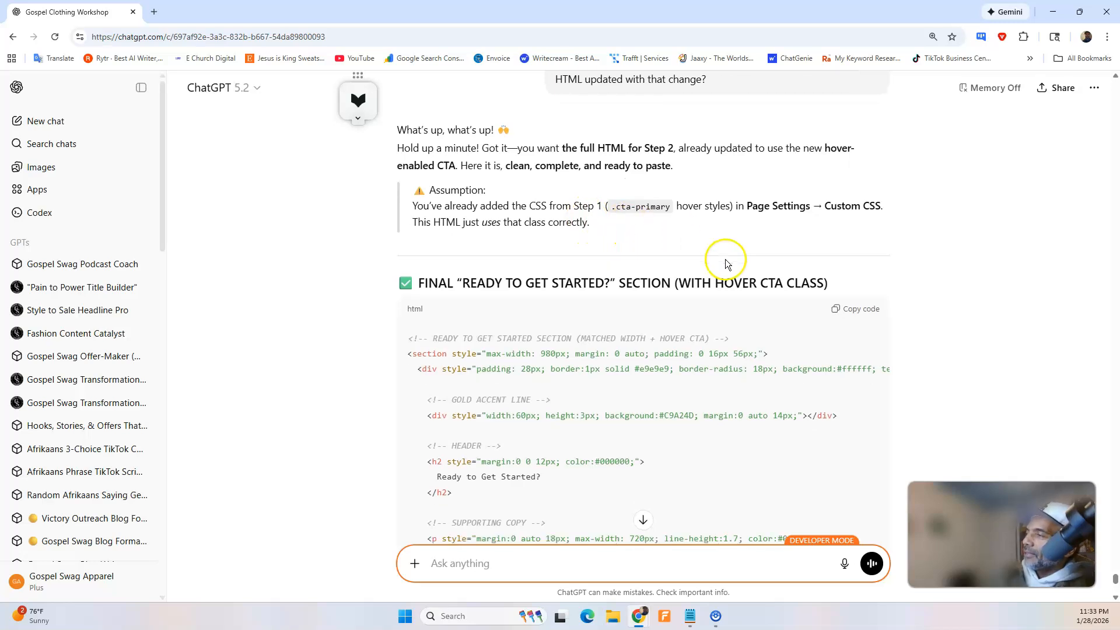
{"action": "scroll", "coordinate": [725, 272], "scroll_direction": "down", "scroll_amount": 5}
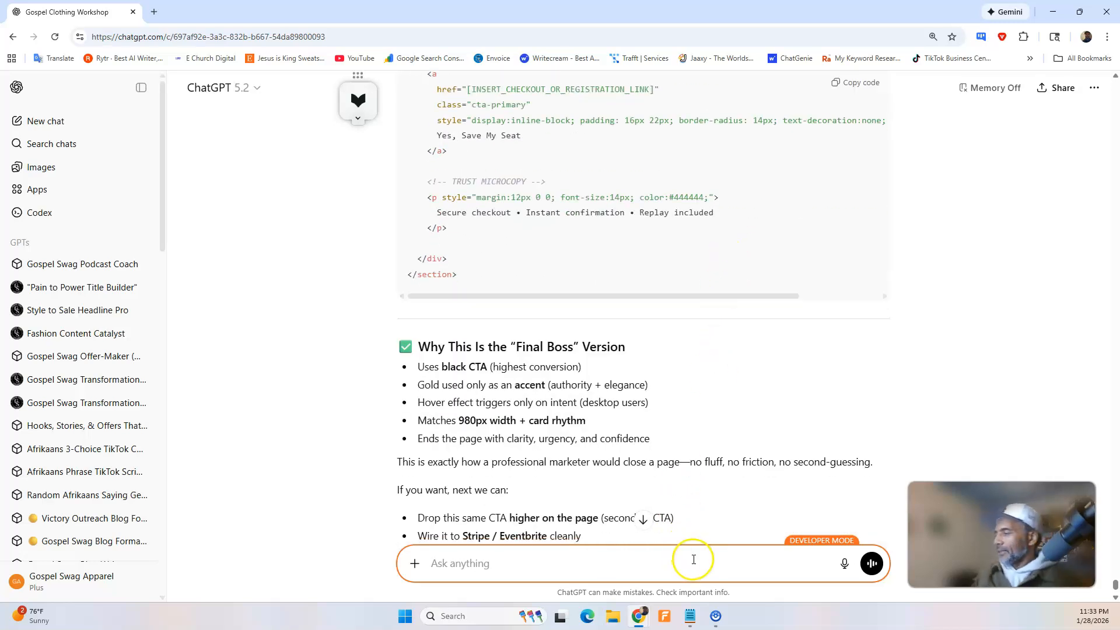
{"action": "type", "text": "Yes"}
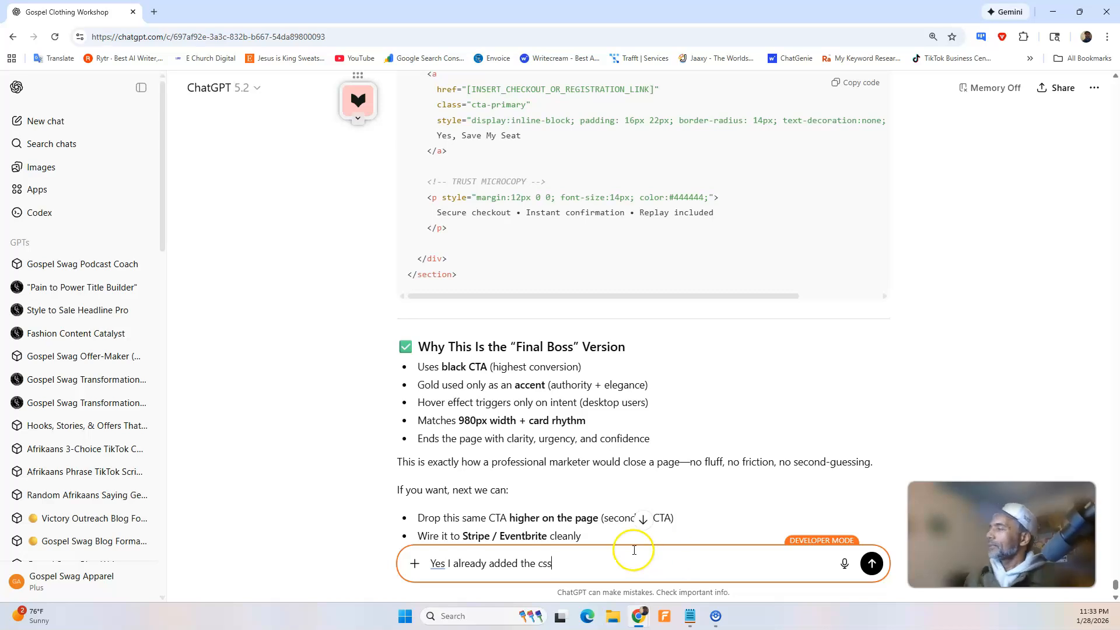
{"action": "type", "text": "I already added the css"}
{"action": "key", "text": "Return"}
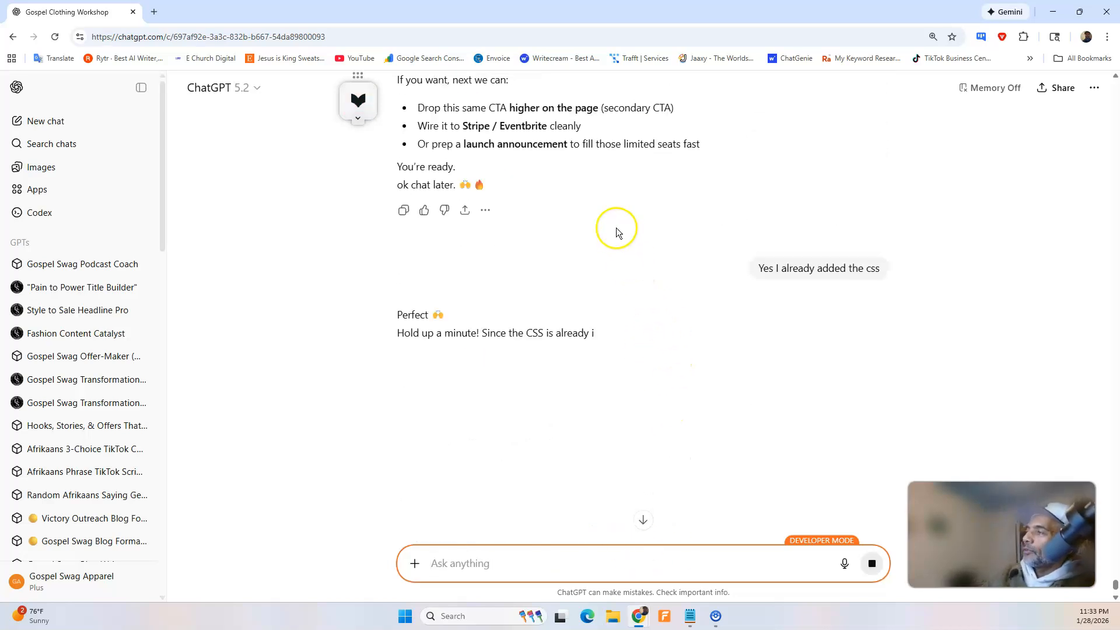
Copy the final "Ready to Get Started?" HTML, replace the last HTML Code block's content with it in the Swipe Pages builder, and save.
{"action": "scroll", "coordinate": [619, 232], "scroll_direction": "up", "scroll_amount": 8}
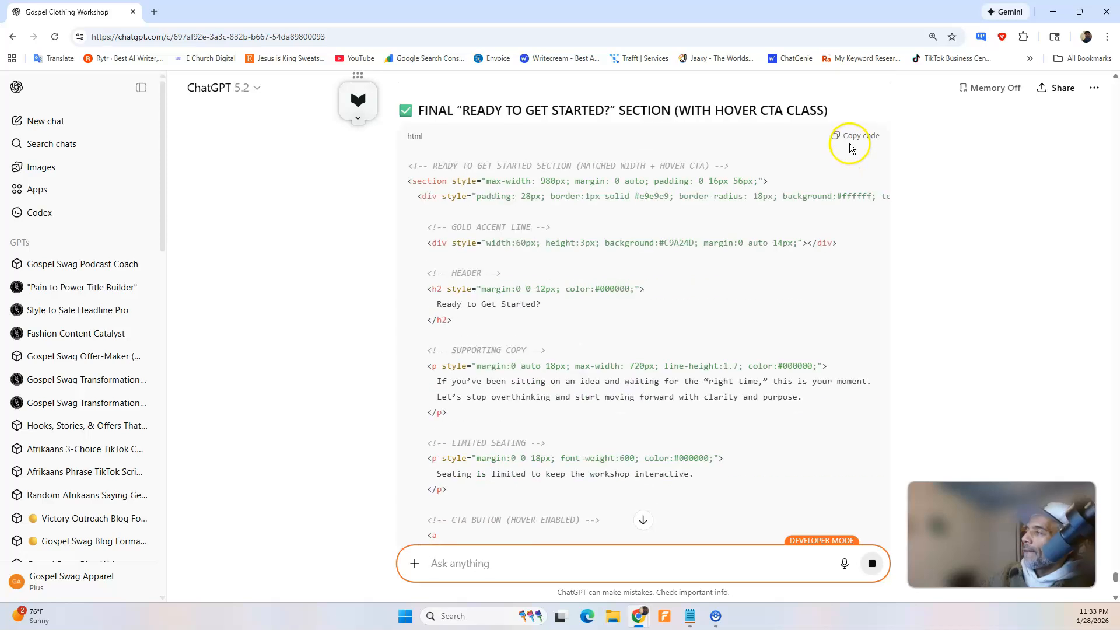
{"action": "left_click", "coordinate": [860, 139]}
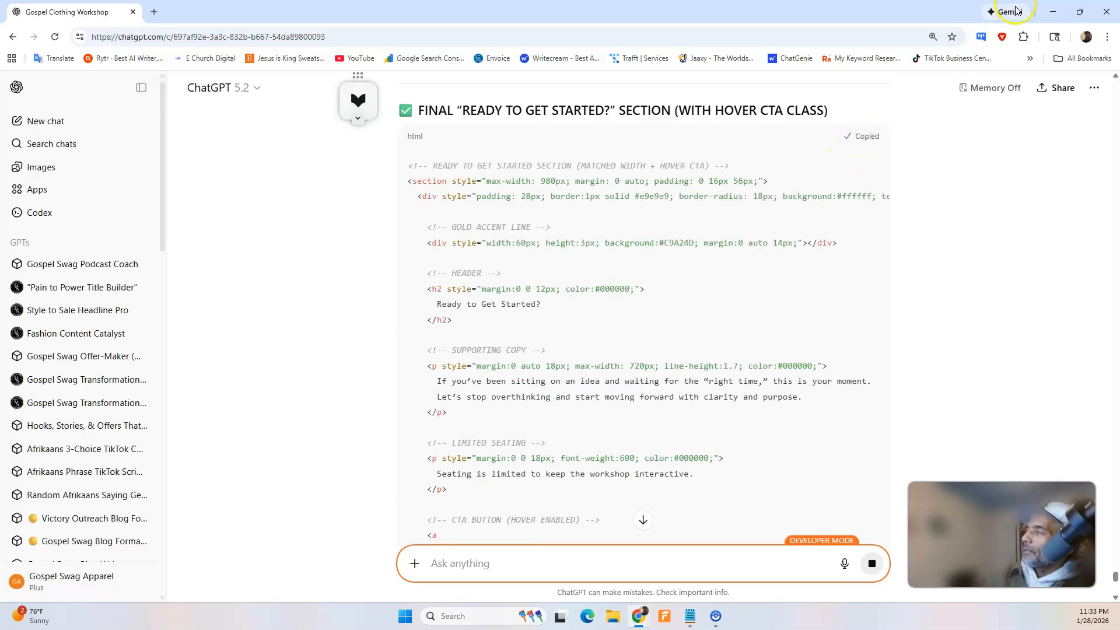
{"action": "left_click", "coordinate": [1054, 10]}
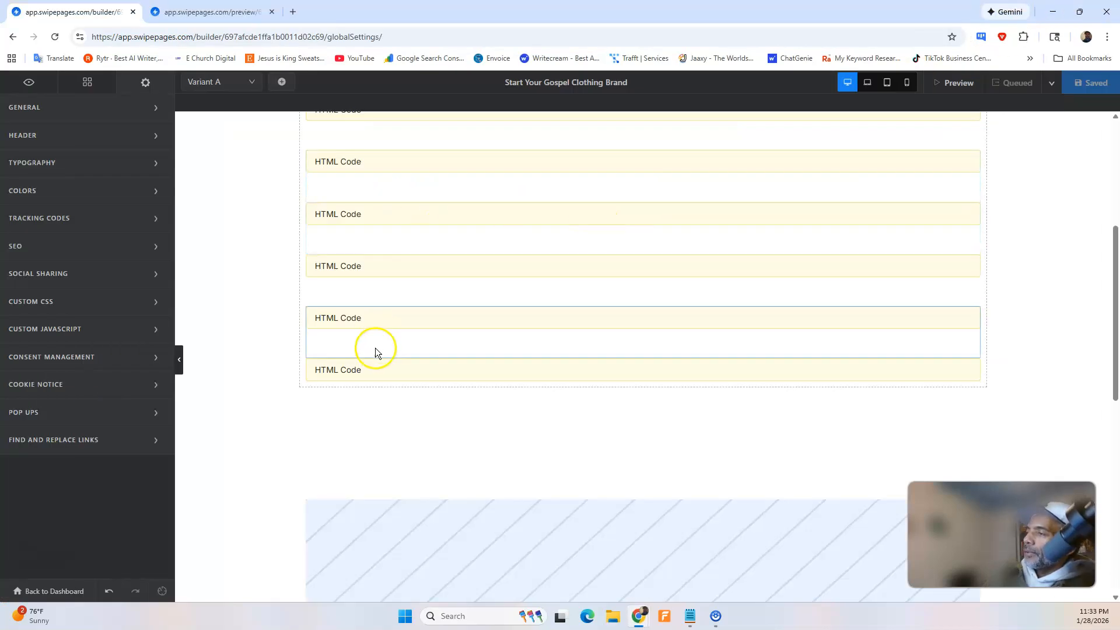
{"action": "left_click", "coordinate": [372, 370]}
{"action": "left_click", "coordinate": [111, 340]}
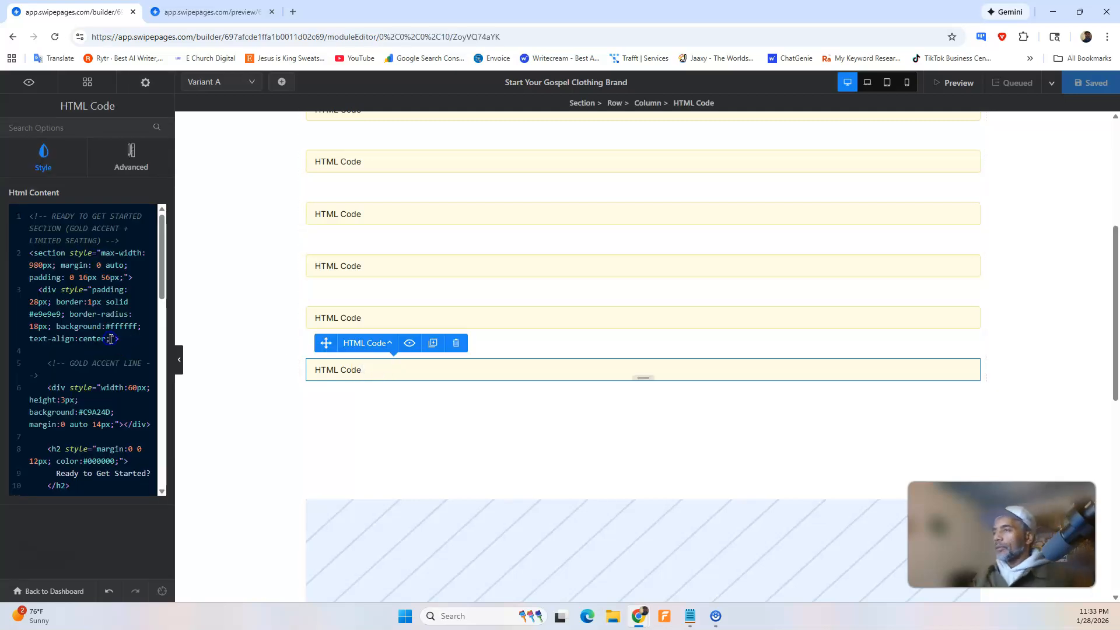
{"action": "key", "text": "ctrl+a"}
{"action": "key", "text": "BackSpace"}
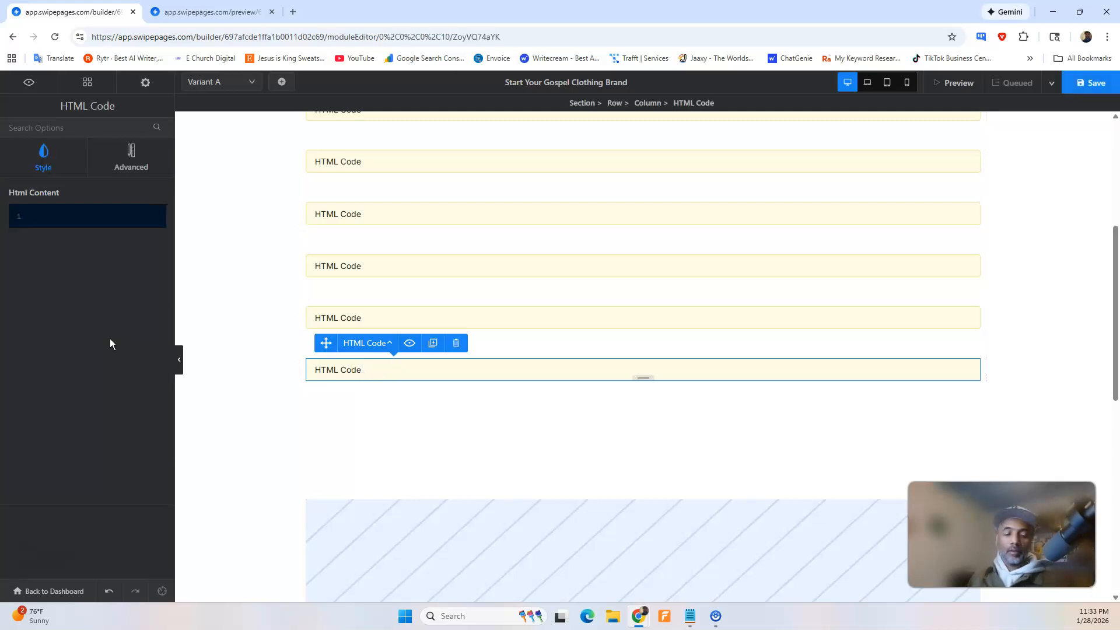
{"action": "key", "text": "ctrl+v"}
{"action": "left_click", "coordinate": [1094, 83]}
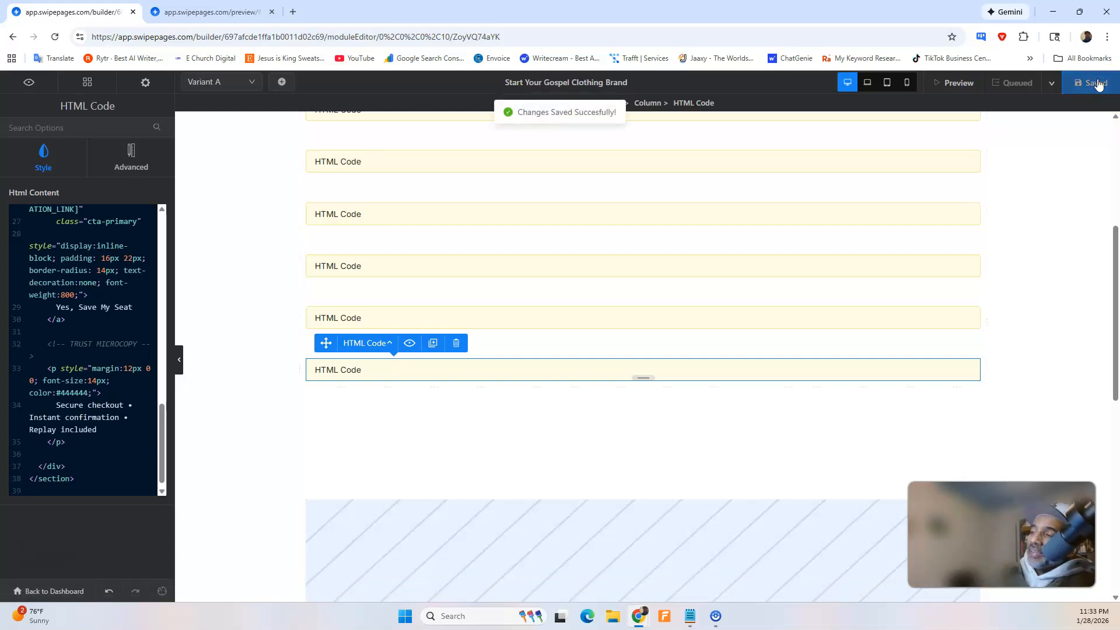
Reload the page preview and test the "Yes, Save My Seat" button's hover effect.
{"action": "left_click", "coordinate": [257, 13]}
{"action": "left_click", "coordinate": [54, 37]}
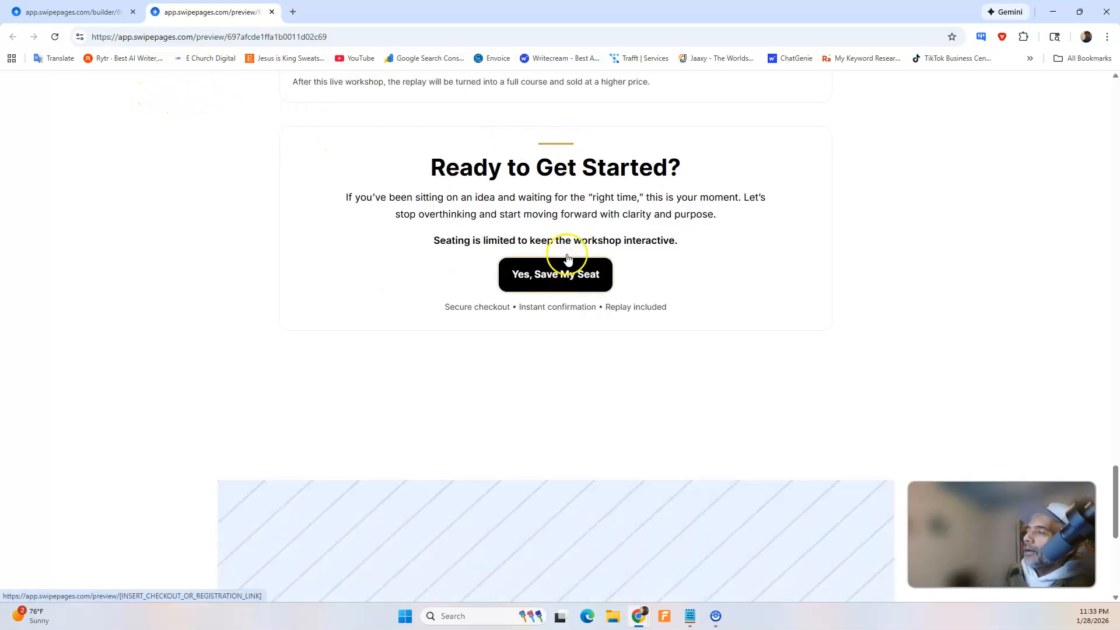
{"action": "left_click", "coordinate": [566, 276]}
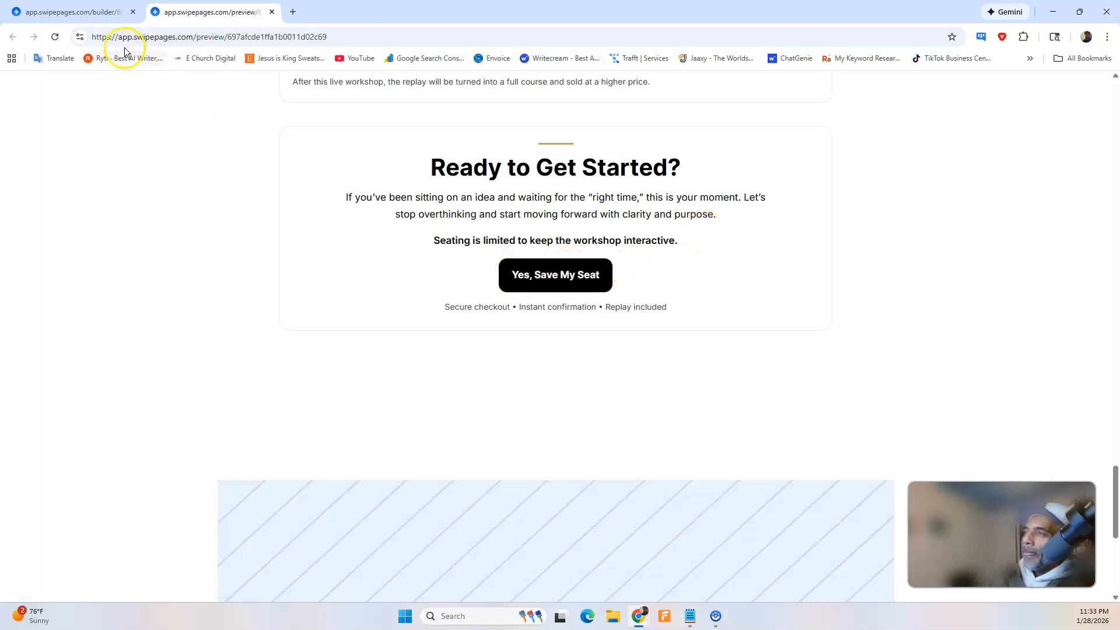
Switch back to ChatGPT, go to the end of its latest reply and send the message "Wow that looks fire.".
{"action": "mouse_move", "coordinate": [640, 616]}
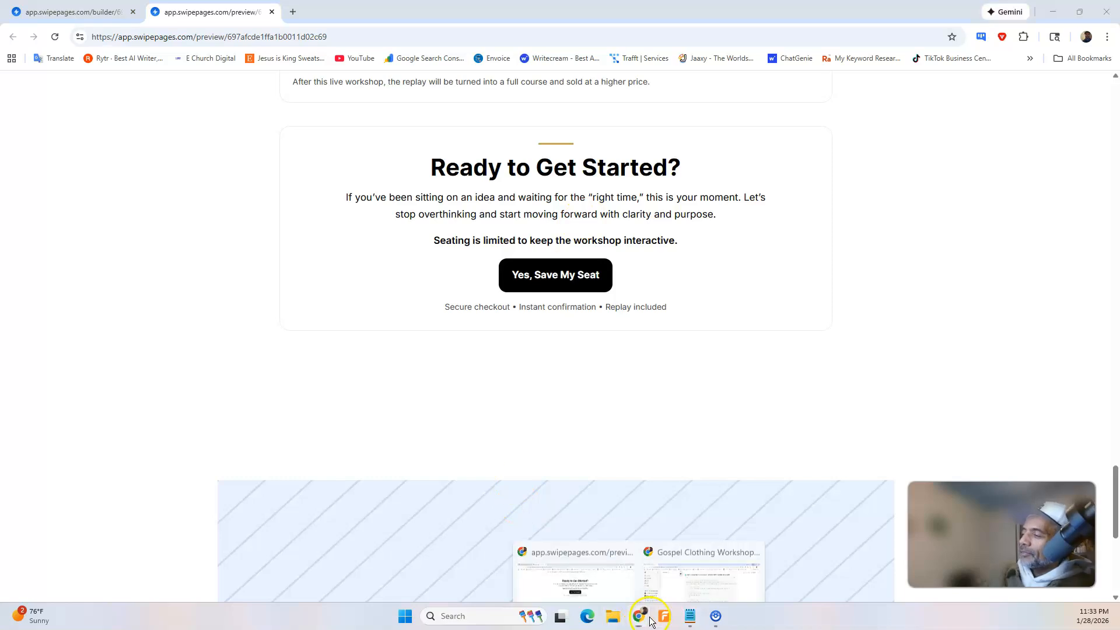
{"action": "left_click", "coordinate": [676, 571]}
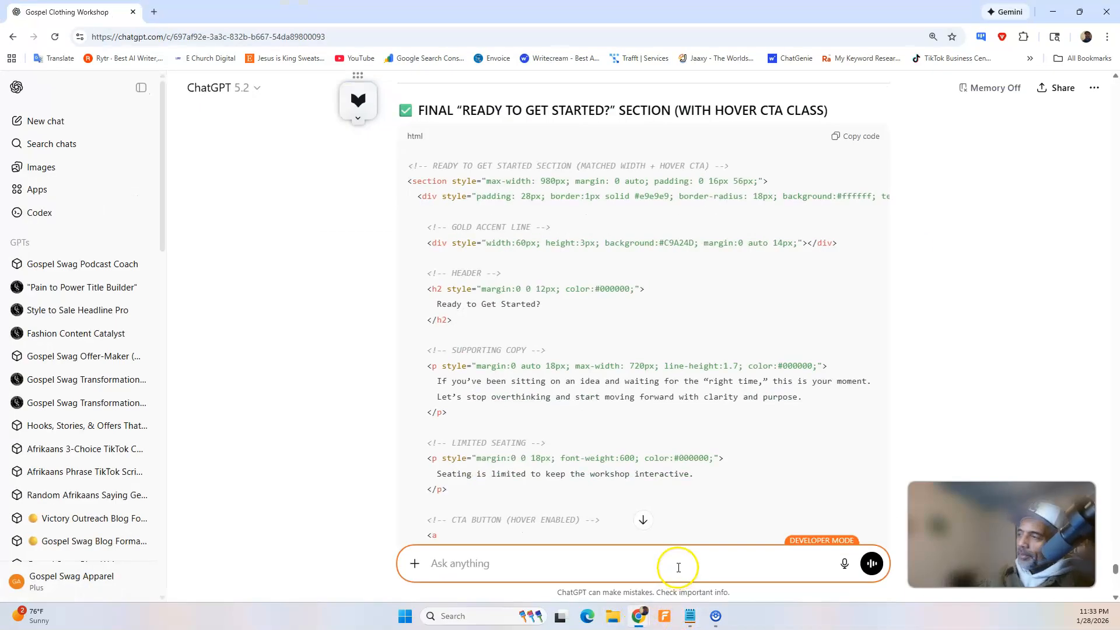
{"action": "scroll", "coordinate": [571, 458], "scroll_direction": "down", "scroll_amount": 15}
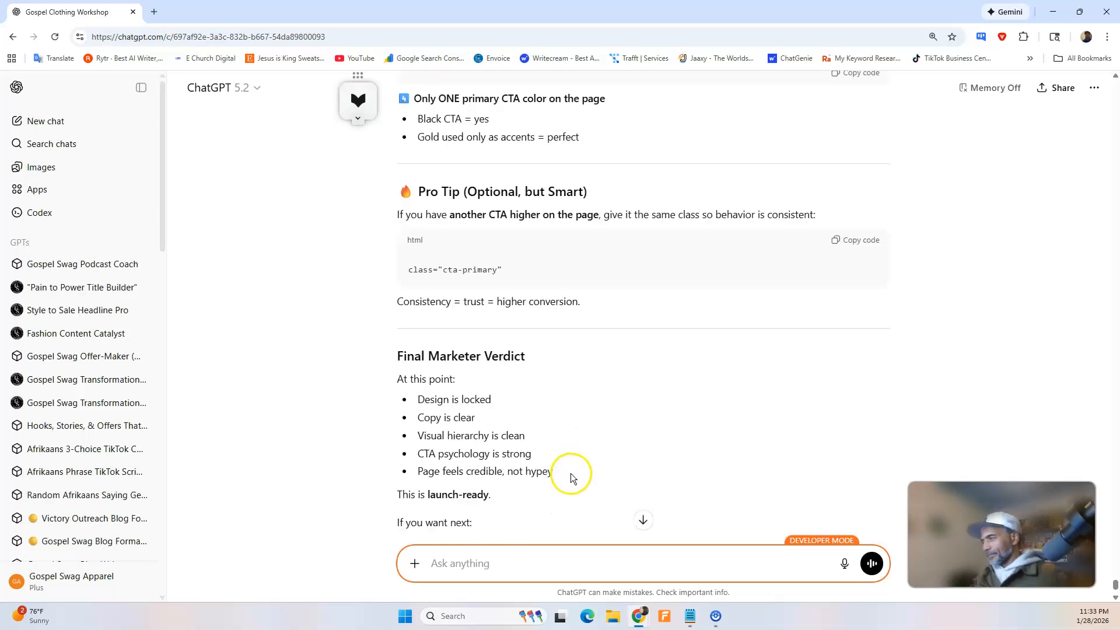
{"action": "scroll", "coordinate": [572, 479], "scroll_direction": "down", "scroll_amount": 3}
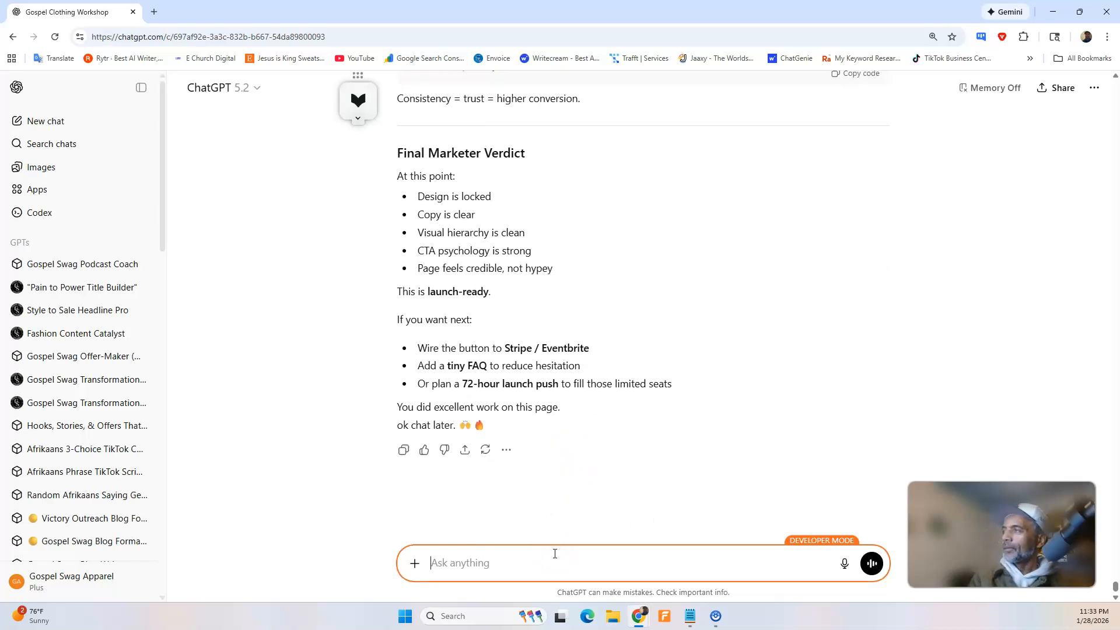
{"action": "type", "text": "Wp"}
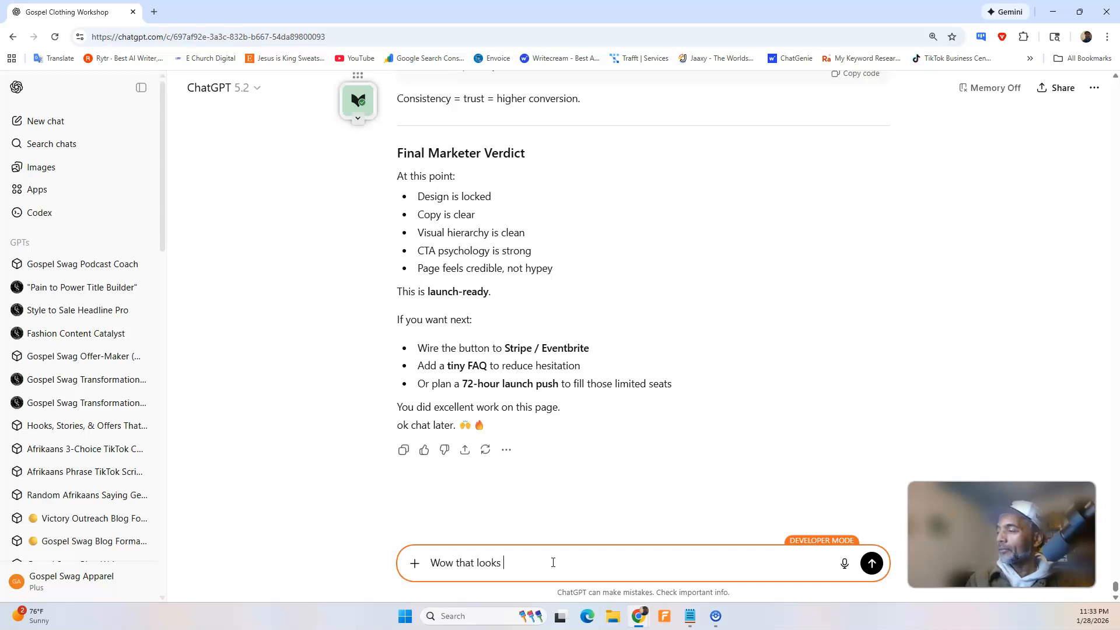
{"action": "key", "text": "Return"}
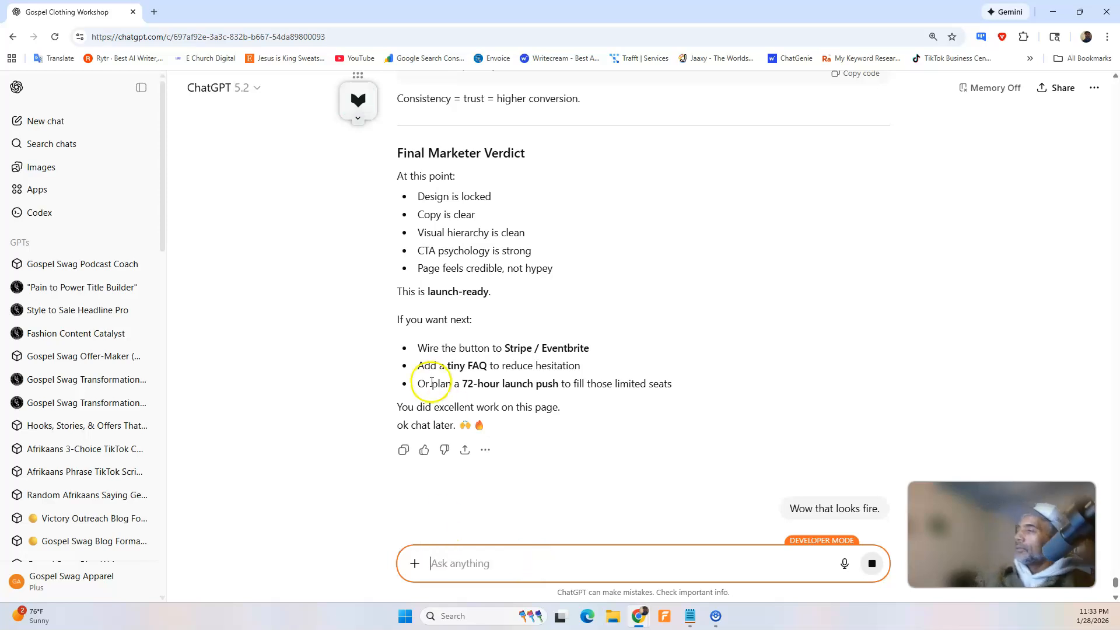
Read ChatGPT's pro tip and next-step options, and dictate and send a request for three or four FAQ questions that reduce hesitation.
{"action": "scroll", "coordinate": [558, 255], "scroll_direction": "up", "scroll_amount": 5}
{"action": "scroll", "coordinate": [558, 255], "scroll_direction": "up", "scroll_amount": 5}
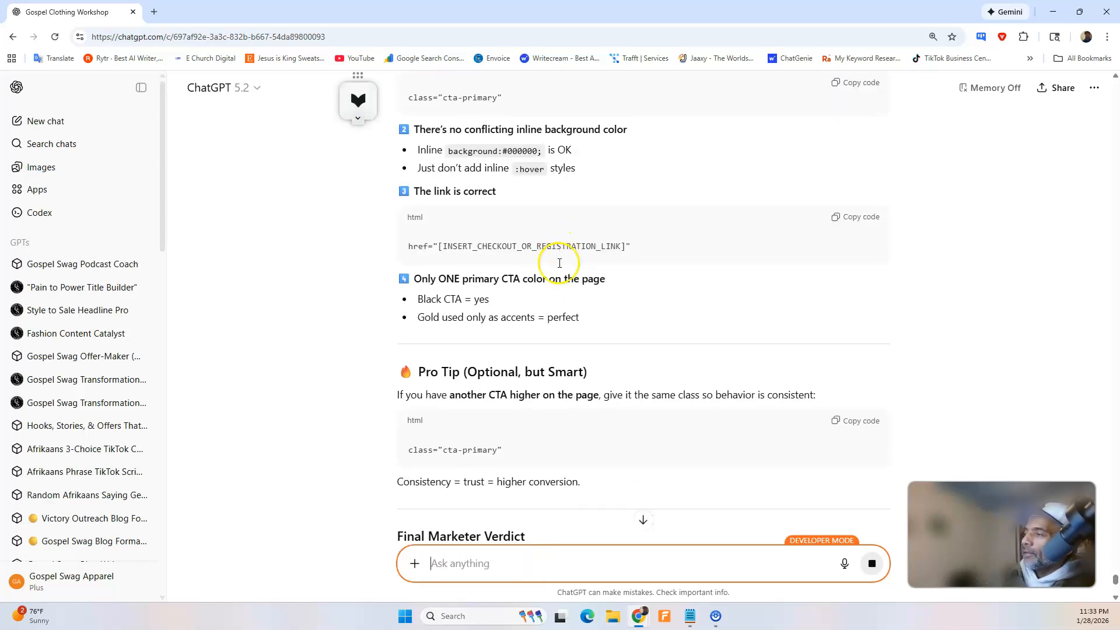
{"action": "scroll", "coordinate": [559, 257], "scroll_direction": "down", "scroll_amount": 3}
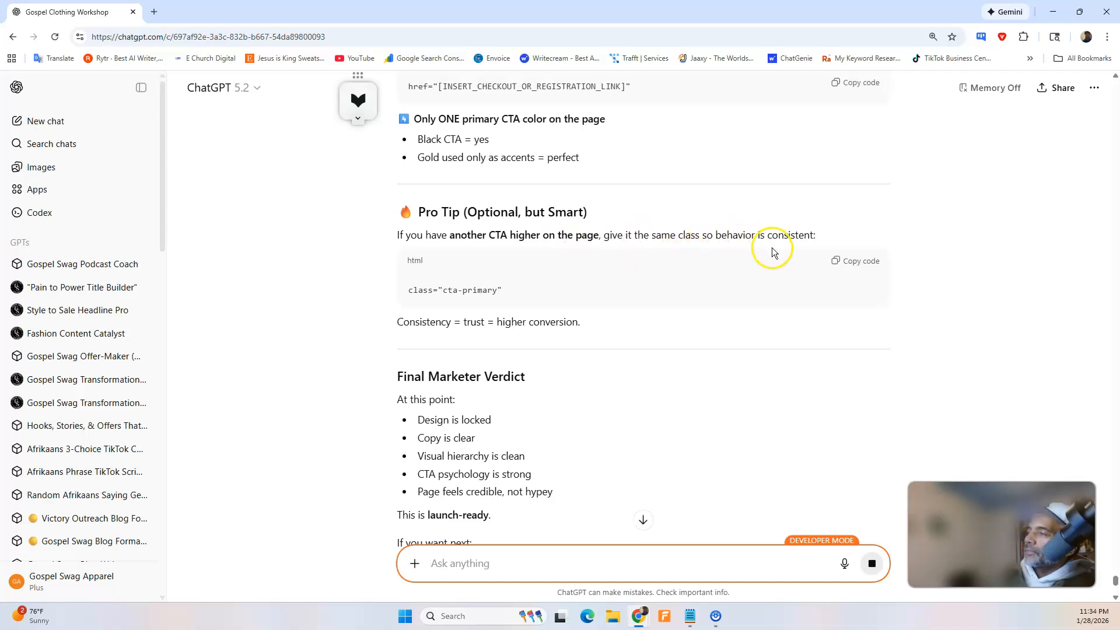
{"action": "scroll", "coordinate": [671, 309], "scroll_direction": "down", "scroll_amount": 2}
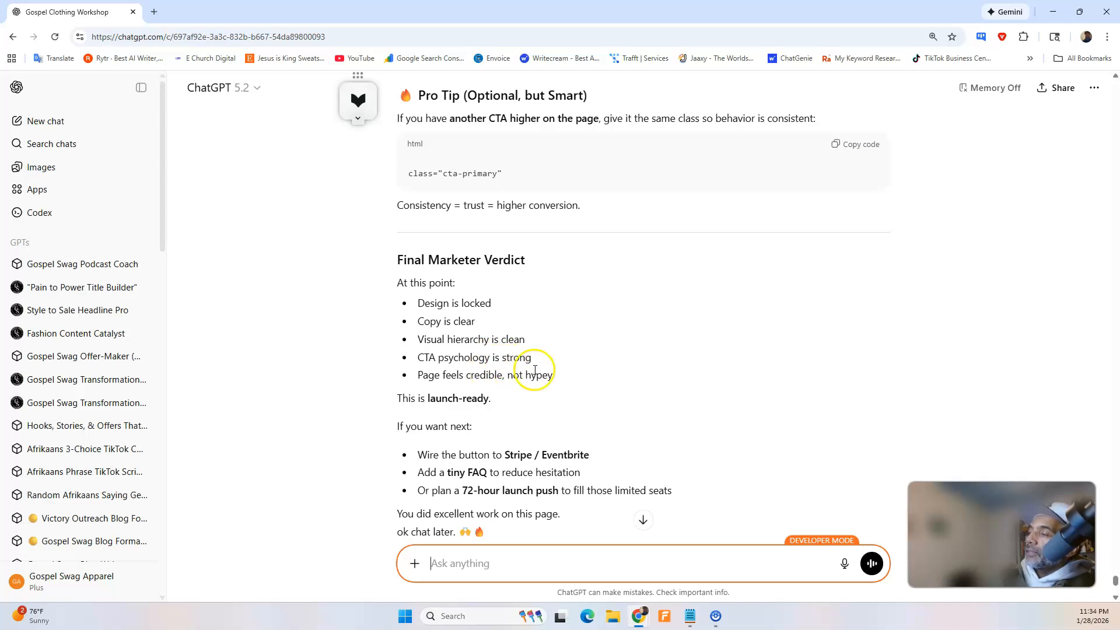
{"action": "scroll", "coordinate": [513, 382], "scroll_direction": "down", "scroll_amount": 1}
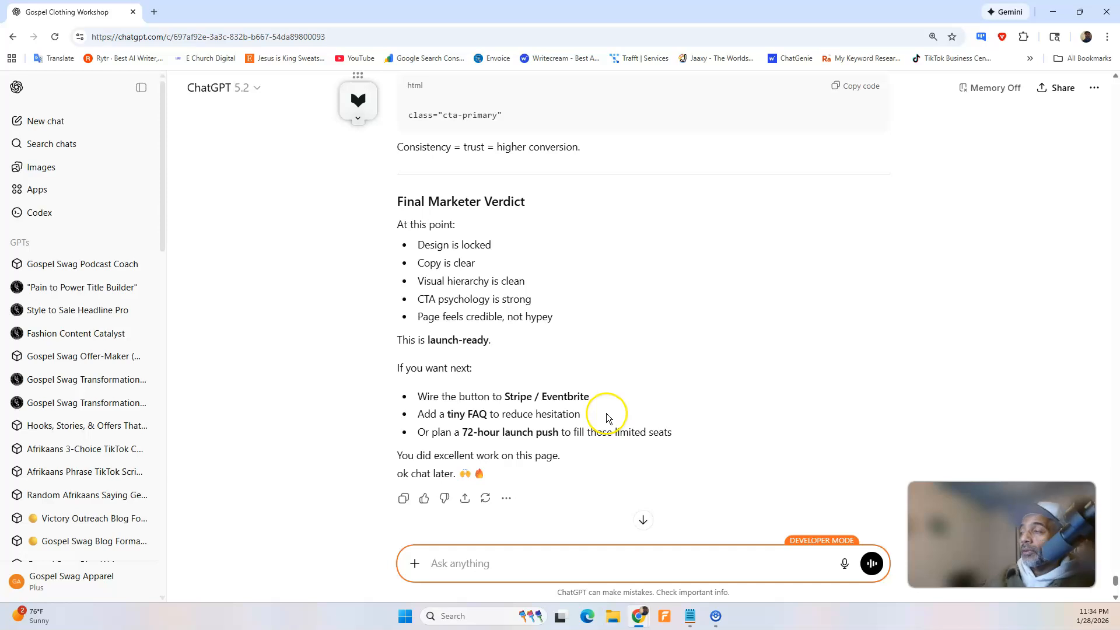
{"action": "scroll", "coordinate": [606, 414], "scroll_direction": "down", "scroll_amount": 2}
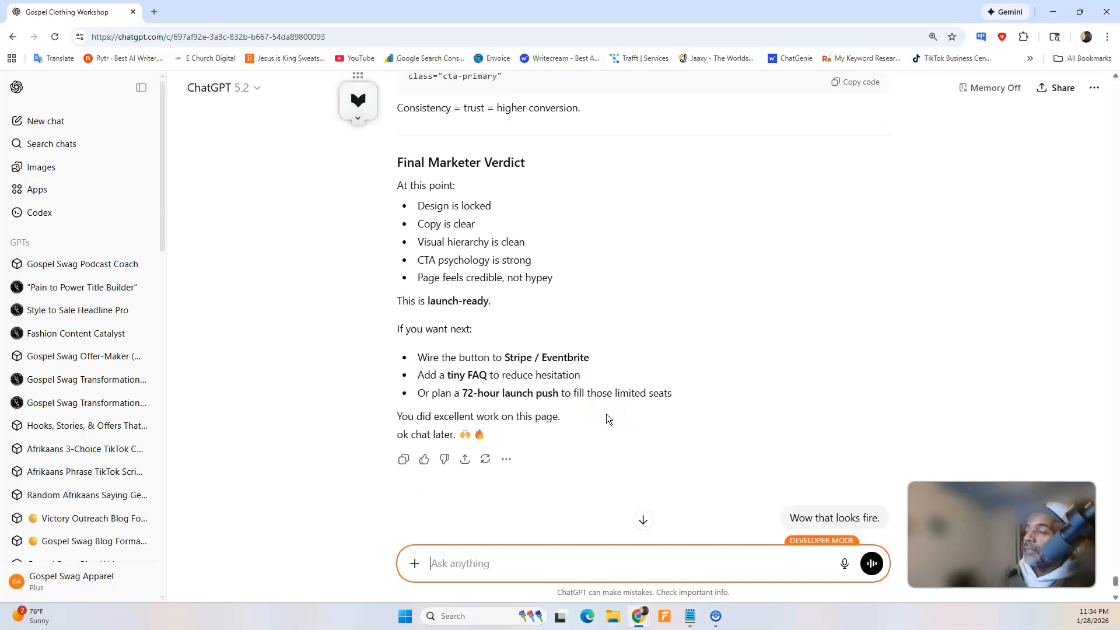
{"action": "left_click", "coordinate": [844, 564]}
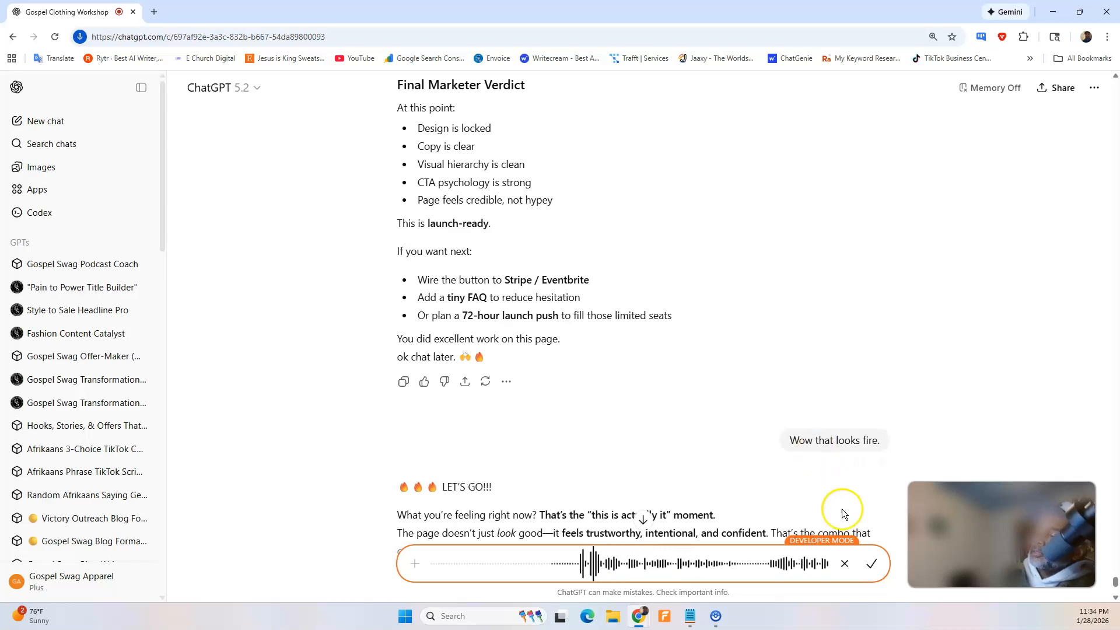
{"action": "left_click", "coordinate": [872, 565]}
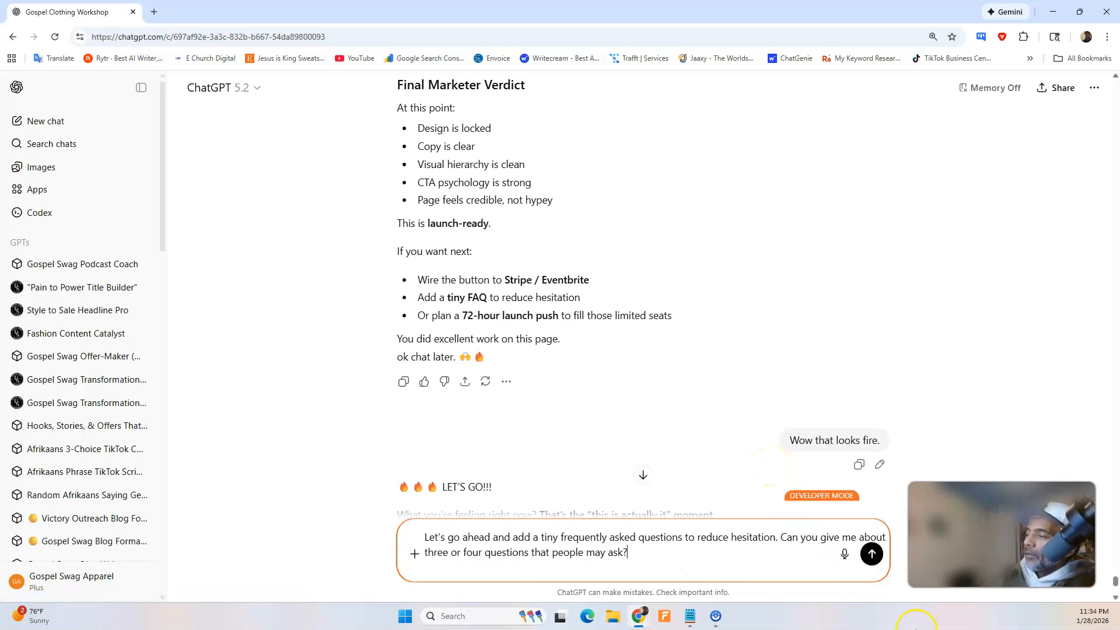
{"action": "left_click", "coordinate": [872, 564]}
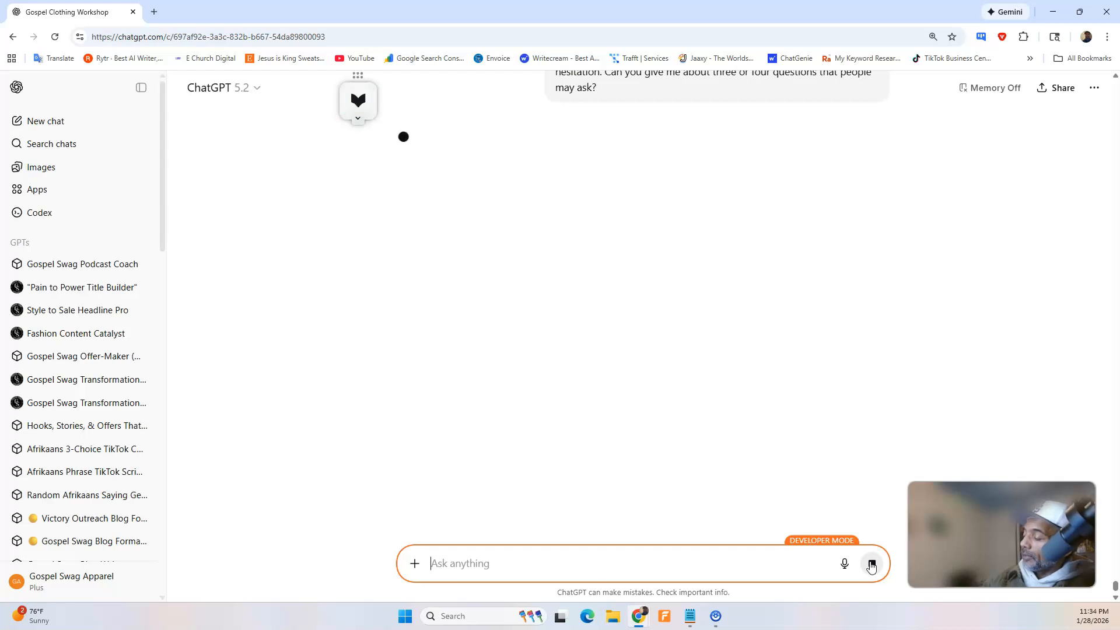
{"action": "left_click", "coordinate": [872, 565]}
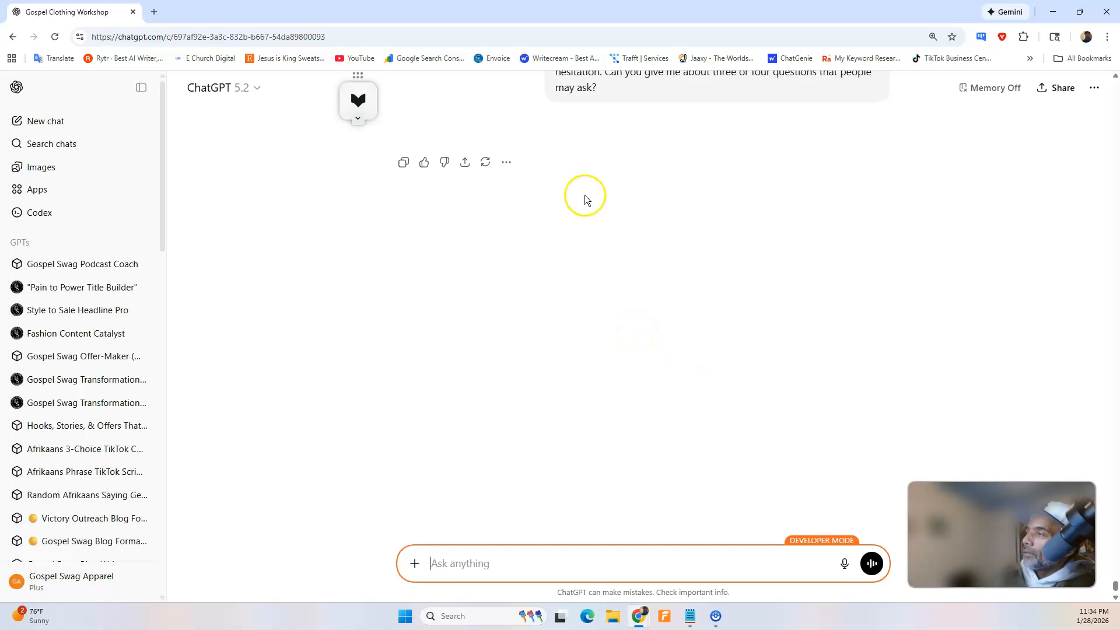
Copy the text of the unanswered FAQ request from the conversation and send it to ChatGPT again.
{"action": "scroll", "coordinate": [586, 257], "scroll_direction": "up", "scroll_amount": 3}
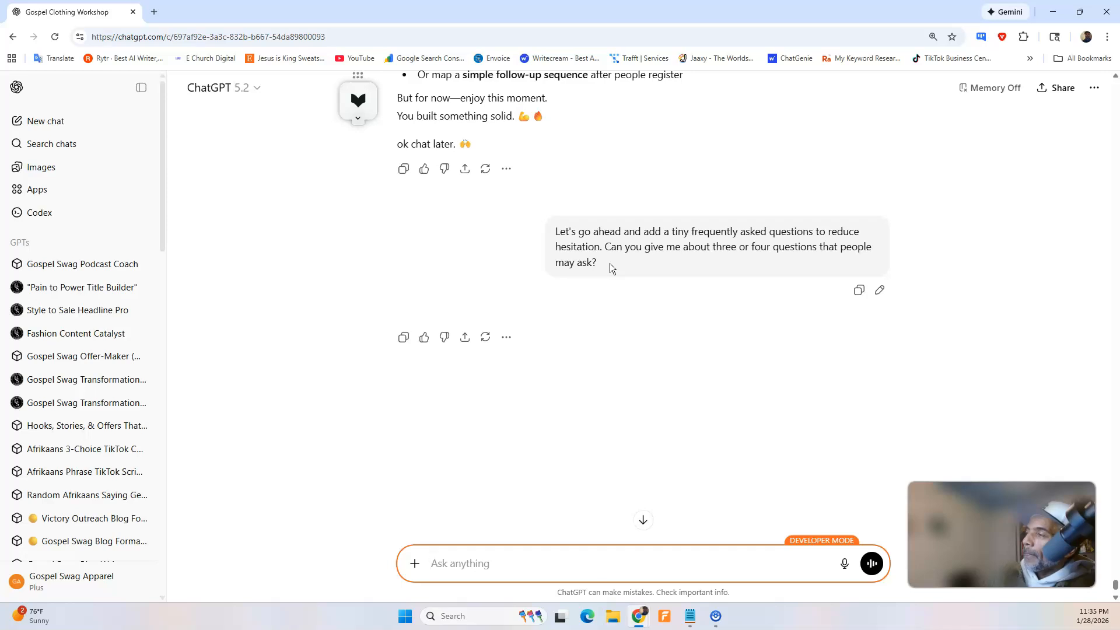
{"action": "left_click_drag", "start_coordinate": [598, 262], "coordinate": [552, 233]}
{"action": "right_click", "coordinate": [575, 249]}
{"action": "left_click", "coordinate": [579, 254]}
{"action": "left_click", "coordinate": [512, 565]}
{"action": "right_click", "coordinate": [513, 563]}
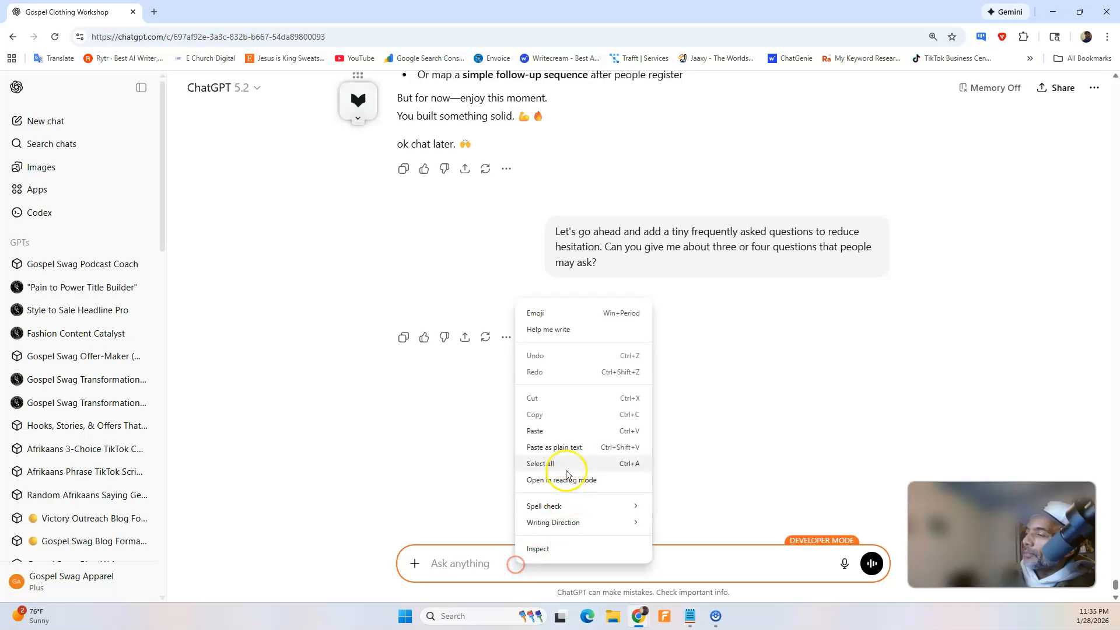
{"action": "left_click", "coordinate": [560, 431]}
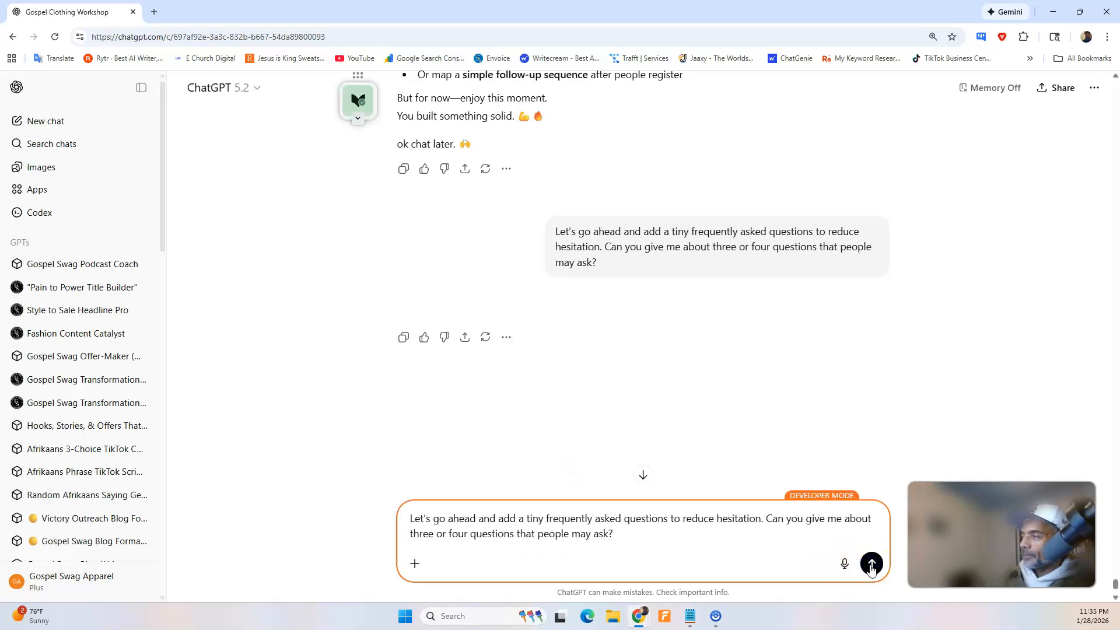
{"action": "left_click", "coordinate": [872, 563]}
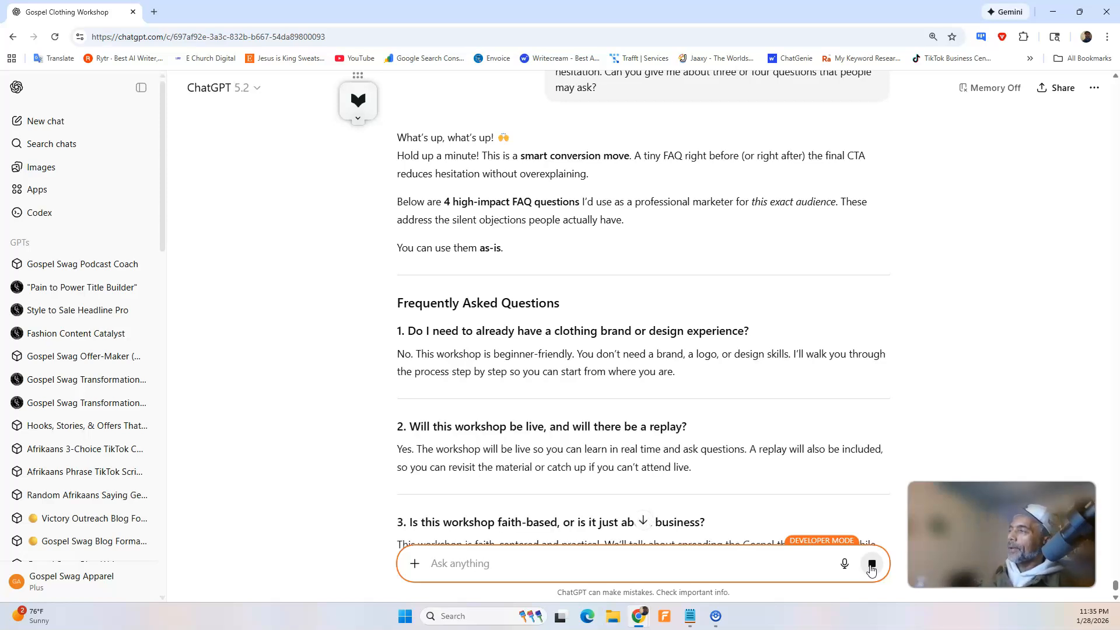
{"action": "left_click", "coordinate": [871, 568]}
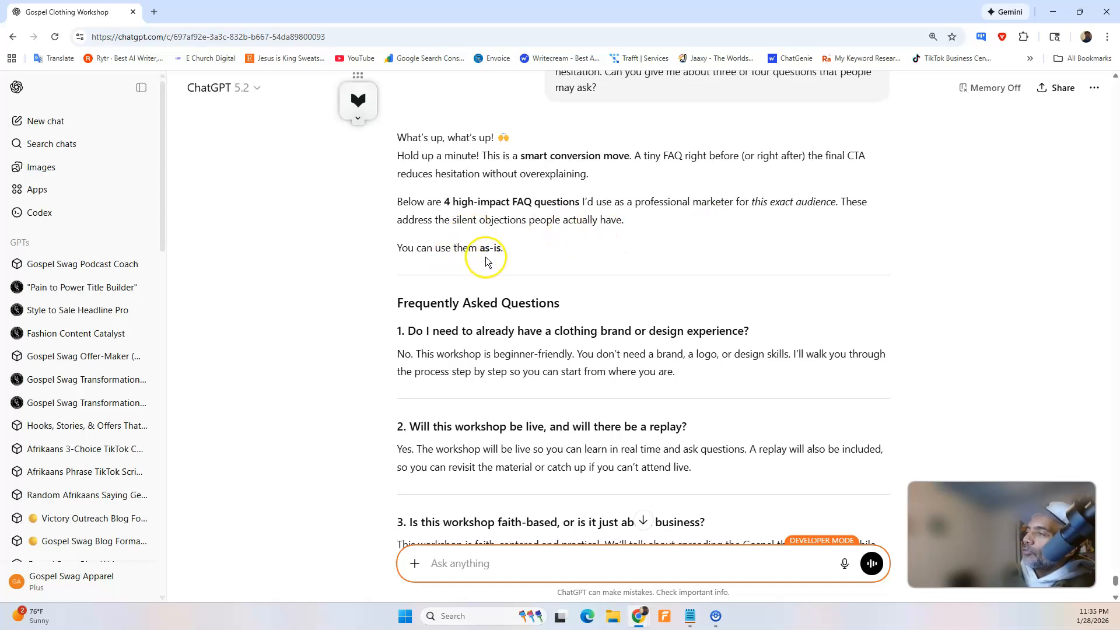
Read through the suggested workshop FAQ questions and answers, the optional fifth question and the placement advice.
{"action": "scroll", "coordinate": [487, 257], "scroll_direction": "down", "scroll_amount": 2}
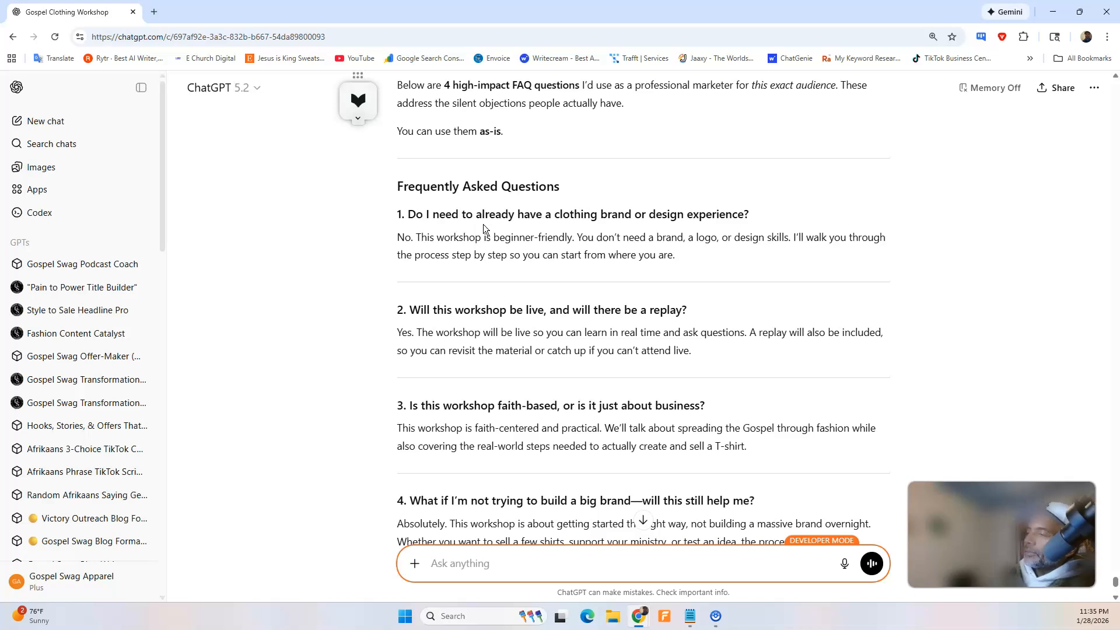
{"action": "scroll", "coordinate": [498, 319], "scroll_direction": "down", "scroll_amount": 4}
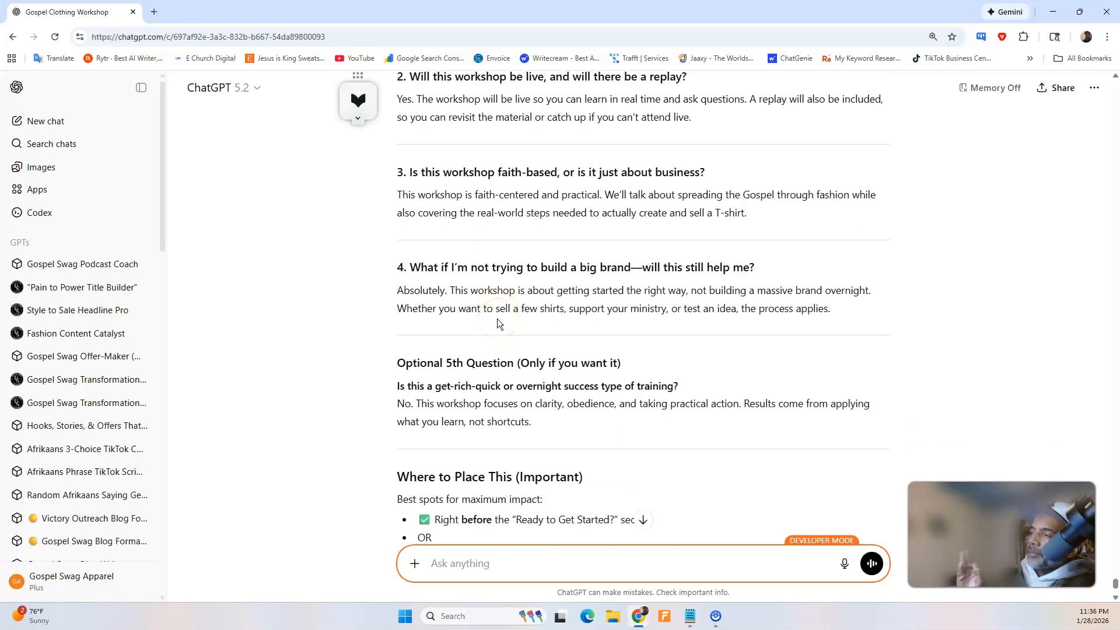
{"action": "scroll", "coordinate": [498, 319], "scroll_direction": "down", "scroll_amount": 1}
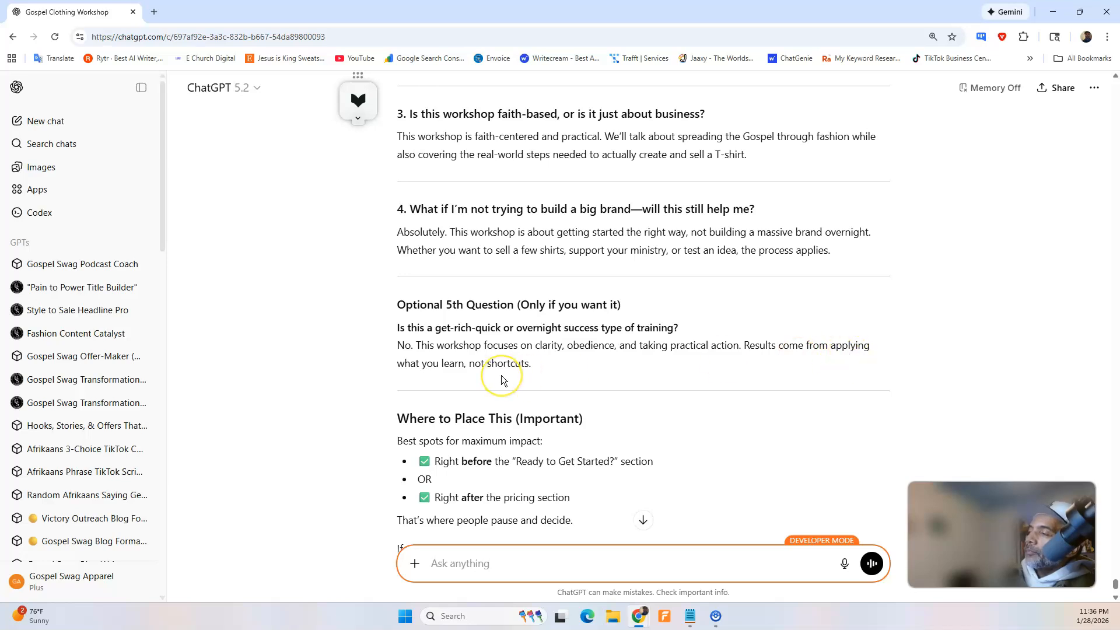
Read the rest of the FAQ reply, and dictate and send a request for clean HTML matching the page with all five questions.
{"action": "scroll", "coordinate": [502, 376], "scroll_direction": "down", "scroll_amount": 2}
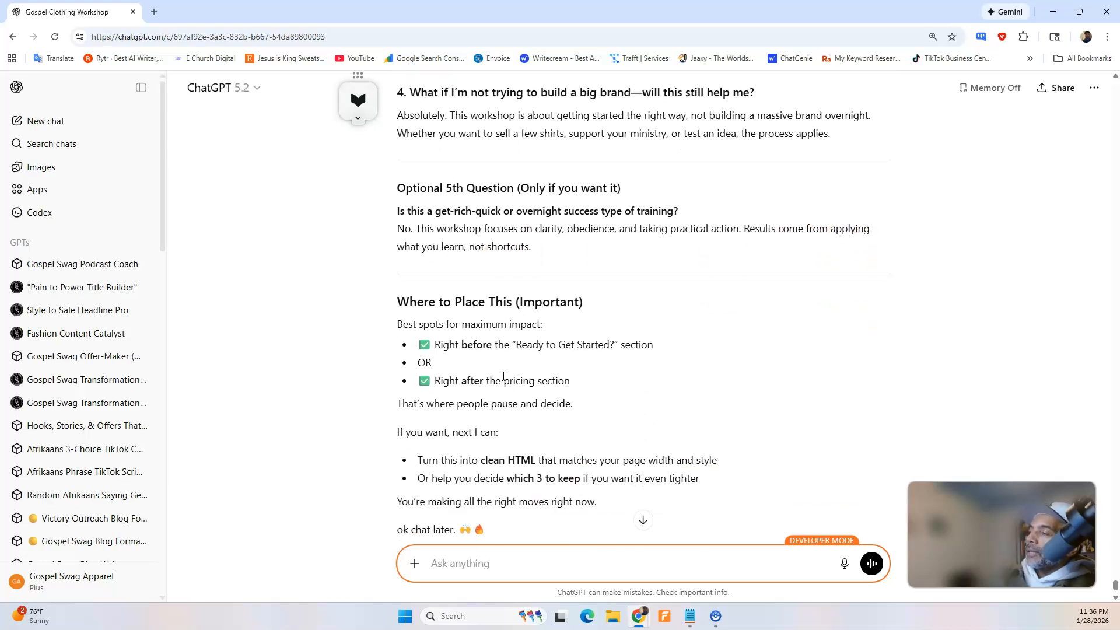
{"action": "scroll", "coordinate": [503, 376], "scroll_direction": "down", "scroll_amount": 1}
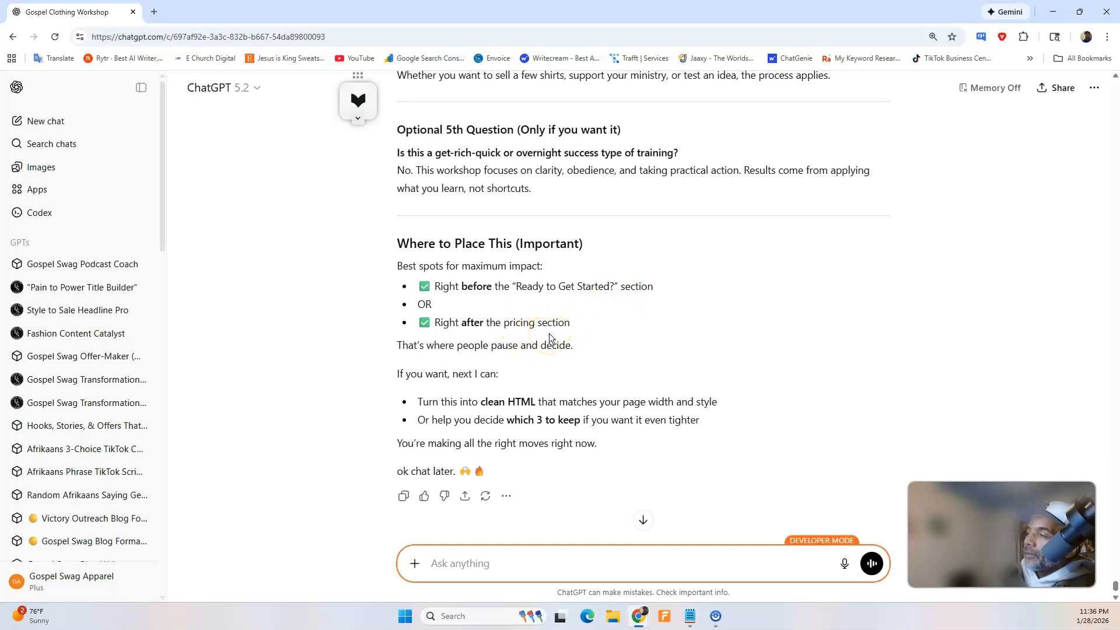
{"action": "scroll", "coordinate": [554, 338], "scroll_direction": "down", "scroll_amount": 1}
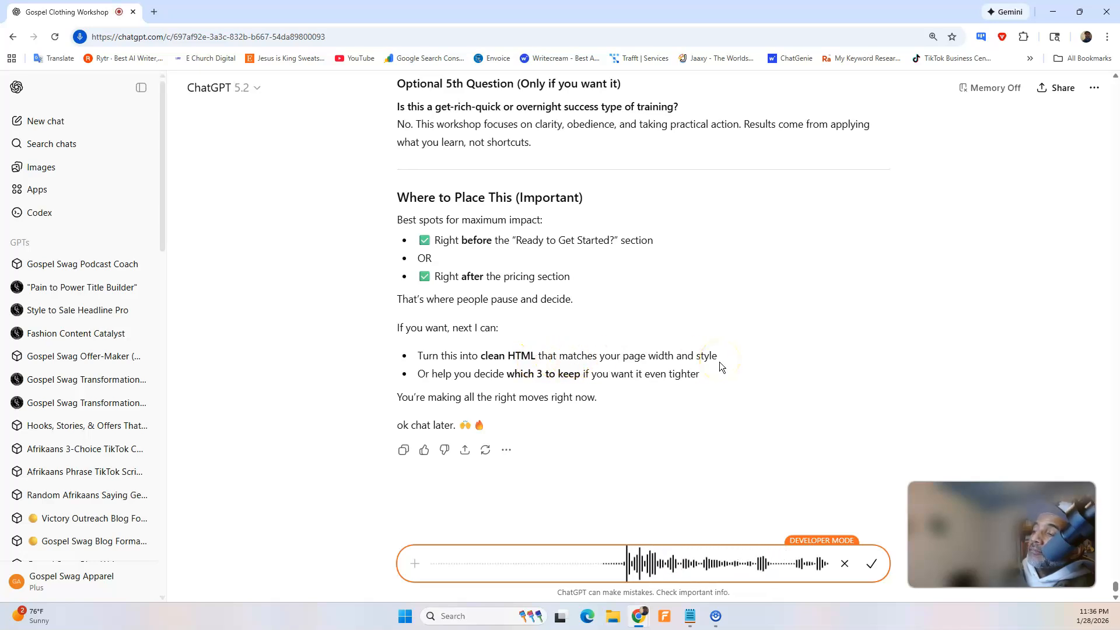
{"action": "left_click", "coordinate": [875, 564]}
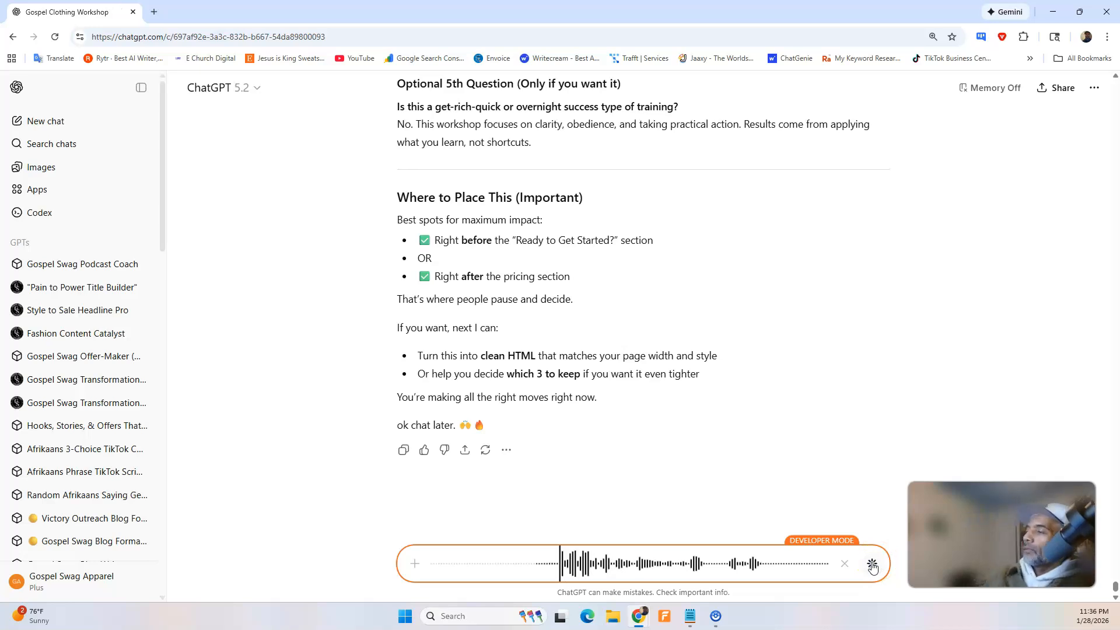
{"action": "left_click", "coordinate": [873, 565]}
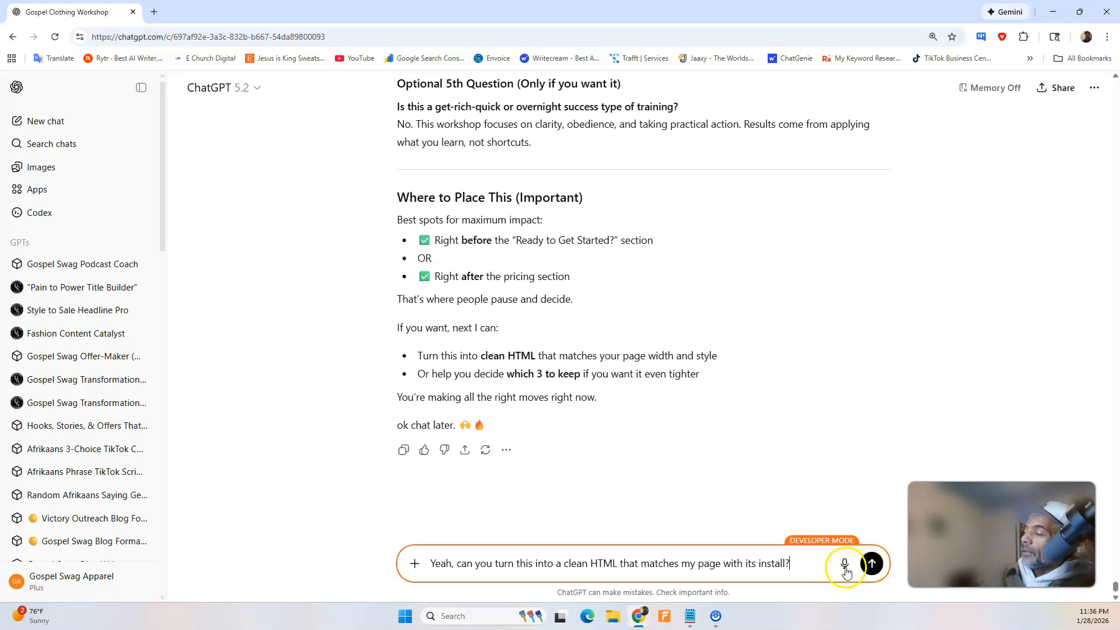
{"action": "left_click", "coordinate": [846, 567]}
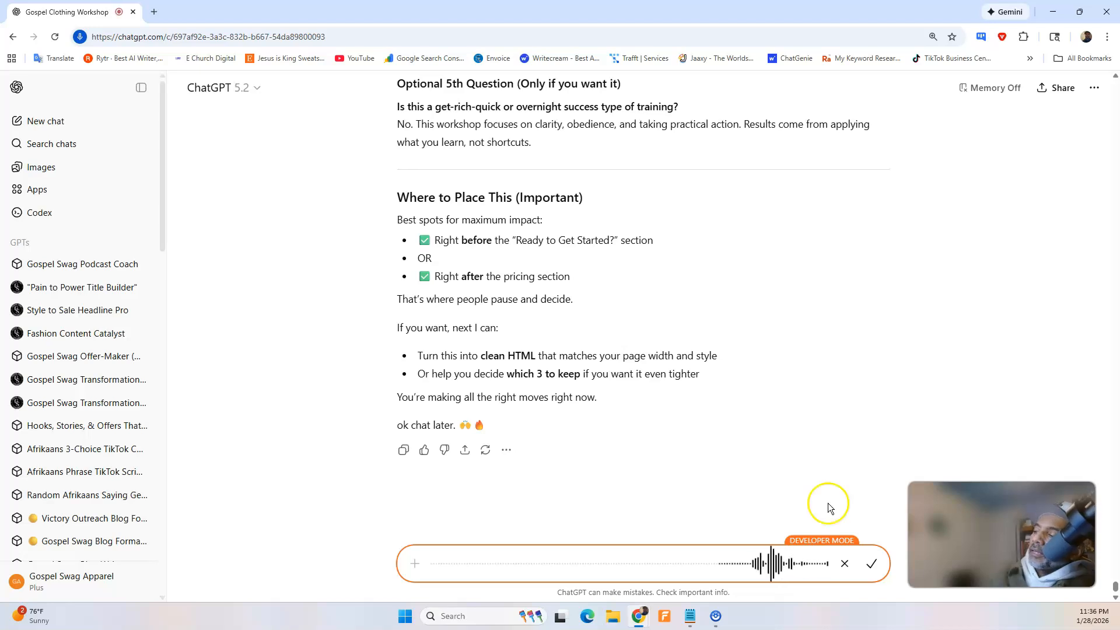
{"action": "left_click", "coordinate": [872, 563]}
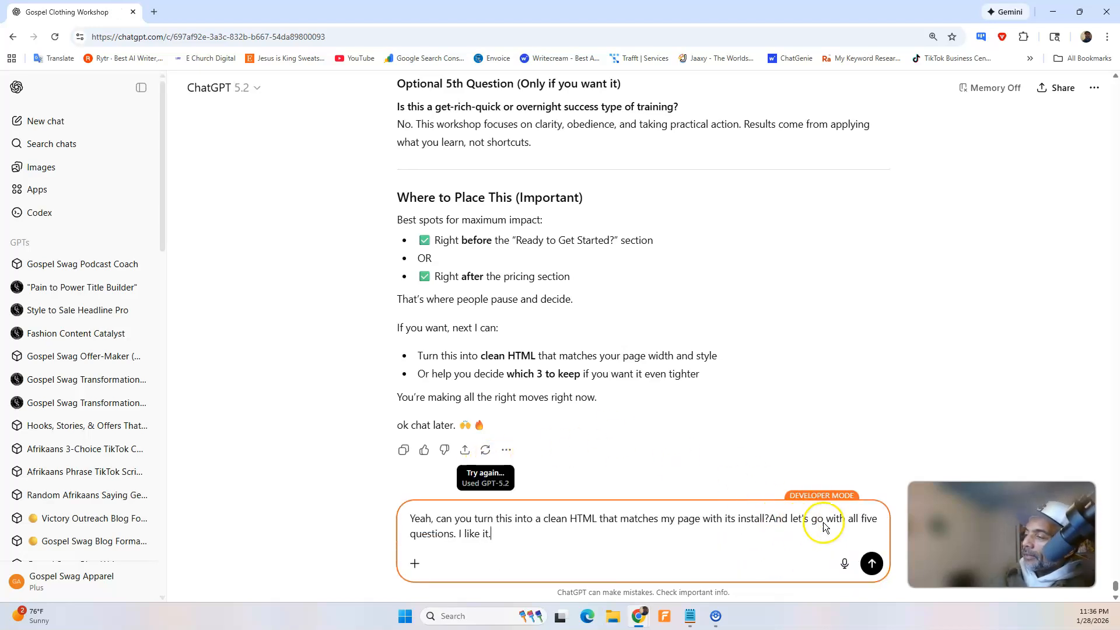
{"action": "left_click", "coordinate": [872, 564]}
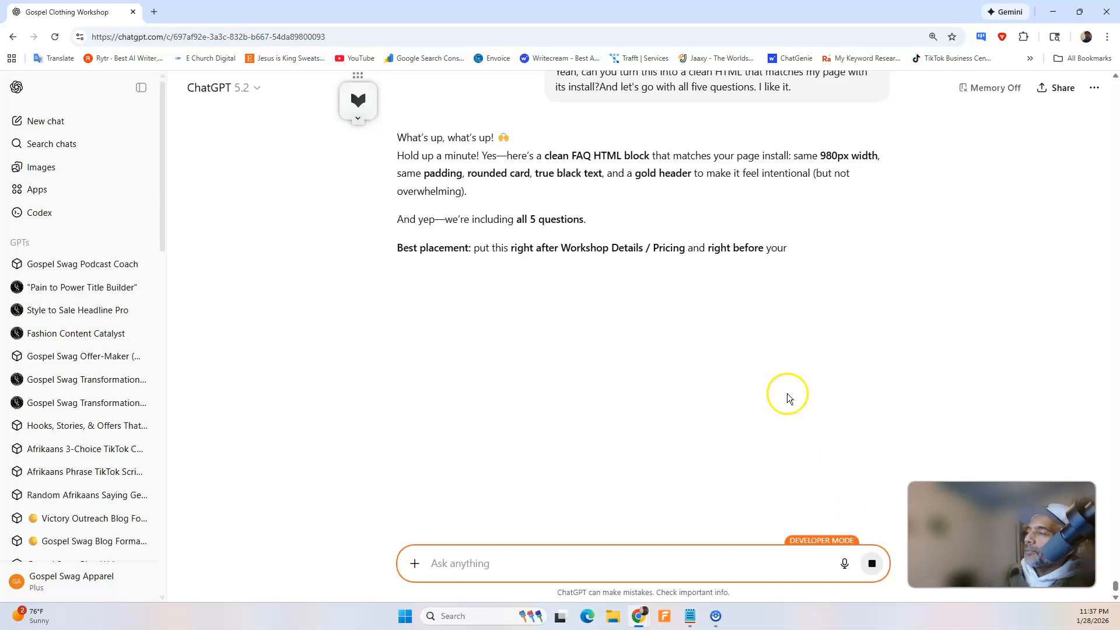
Review the FAQ placement advice and check the area between Workshop Details and "Ready to Get Started?" in the Swipe Pages preview.
{"action": "scroll", "coordinate": [759, 373], "scroll_direction": "up", "scroll_amount": 5}
{"action": "scroll", "coordinate": [601, 251], "scroll_direction": "up", "scroll_amount": 8}
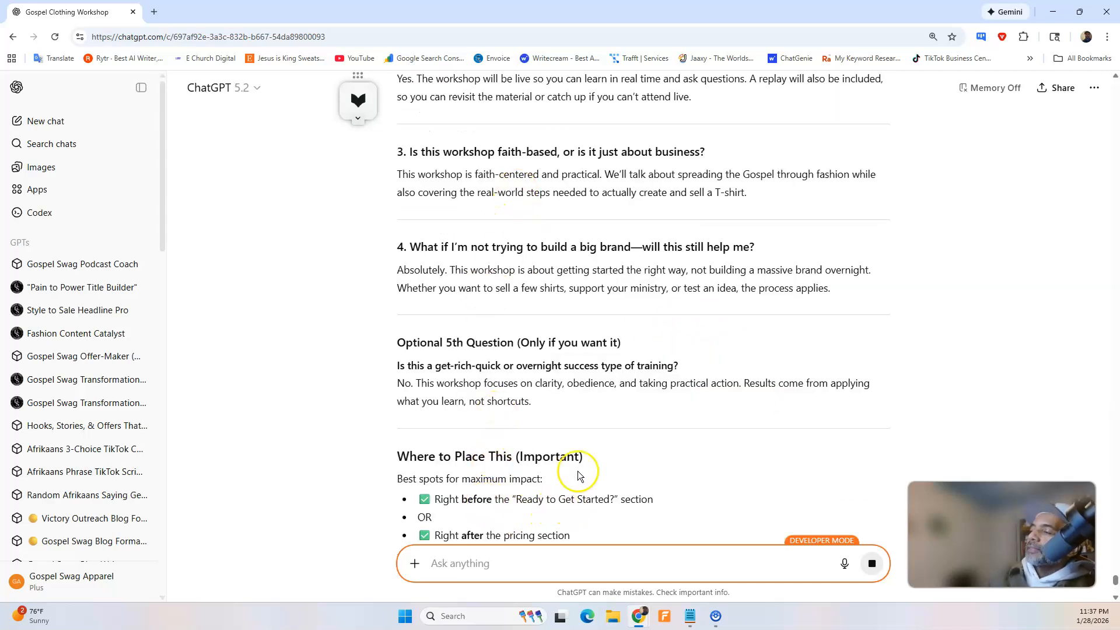
{"action": "scroll", "coordinate": [642, 400], "scroll_direction": "down", "scroll_amount": 6}
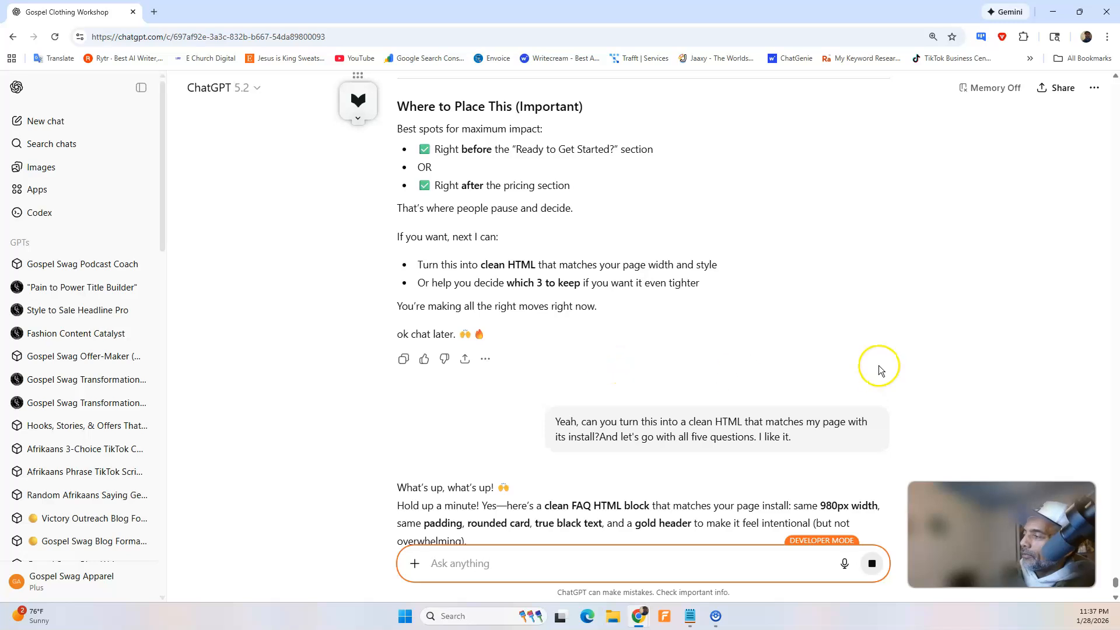
{"action": "scroll", "coordinate": [881, 370], "scroll_direction": "down", "scroll_amount": 7}
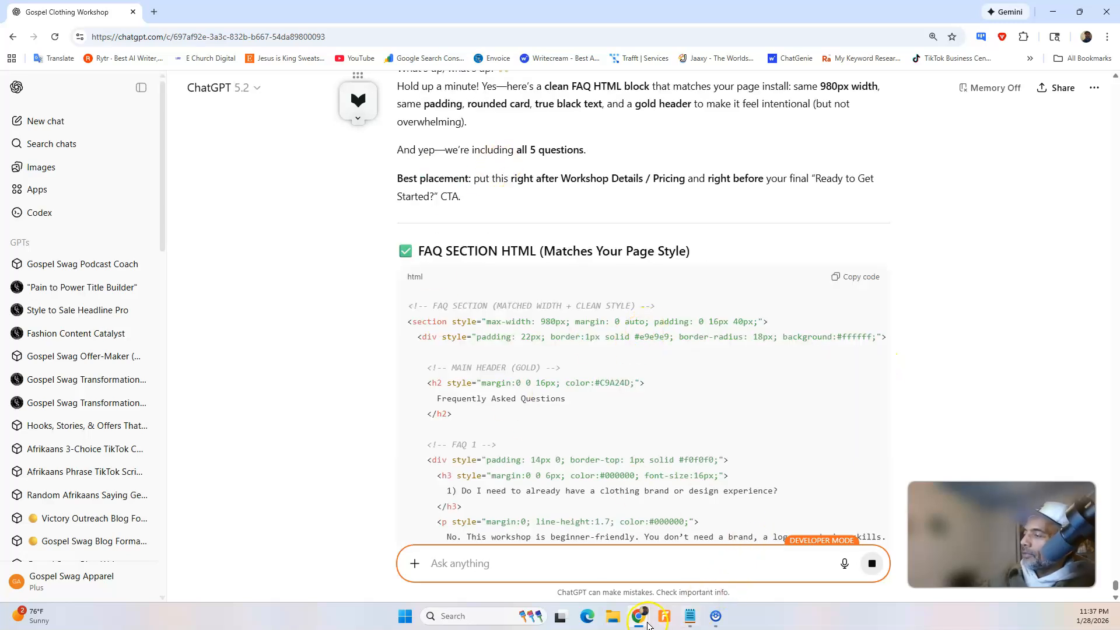
{"action": "mouse_move", "coordinate": [637, 617]}
{"action": "left_click", "coordinate": [581, 562]}
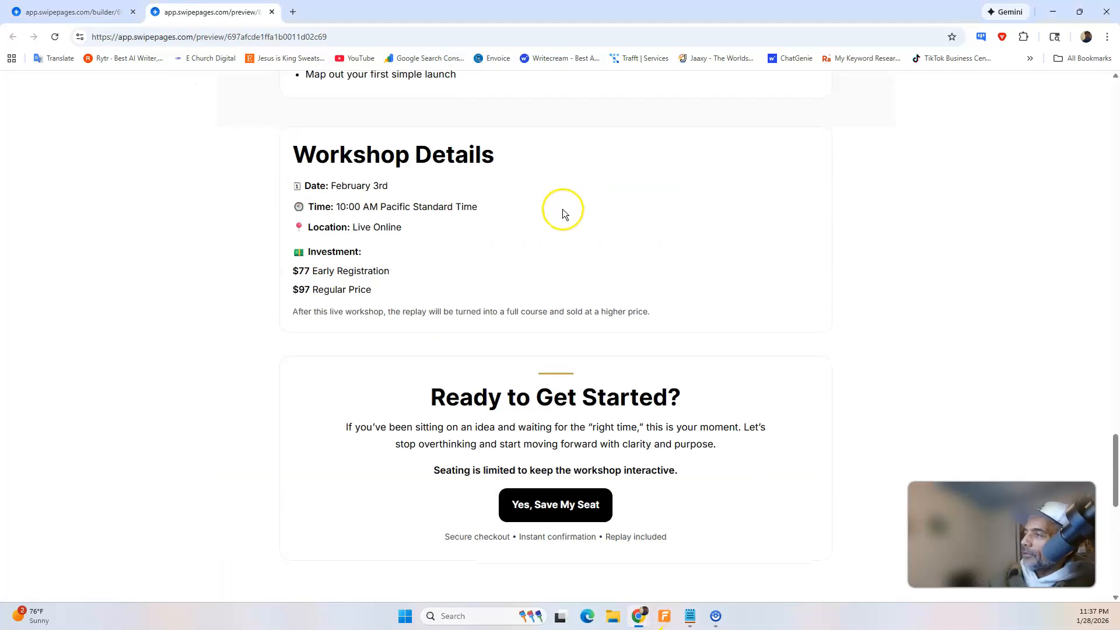
{"action": "scroll", "coordinate": [557, 221], "scroll_direction": "down", "scroll_amount": 3}
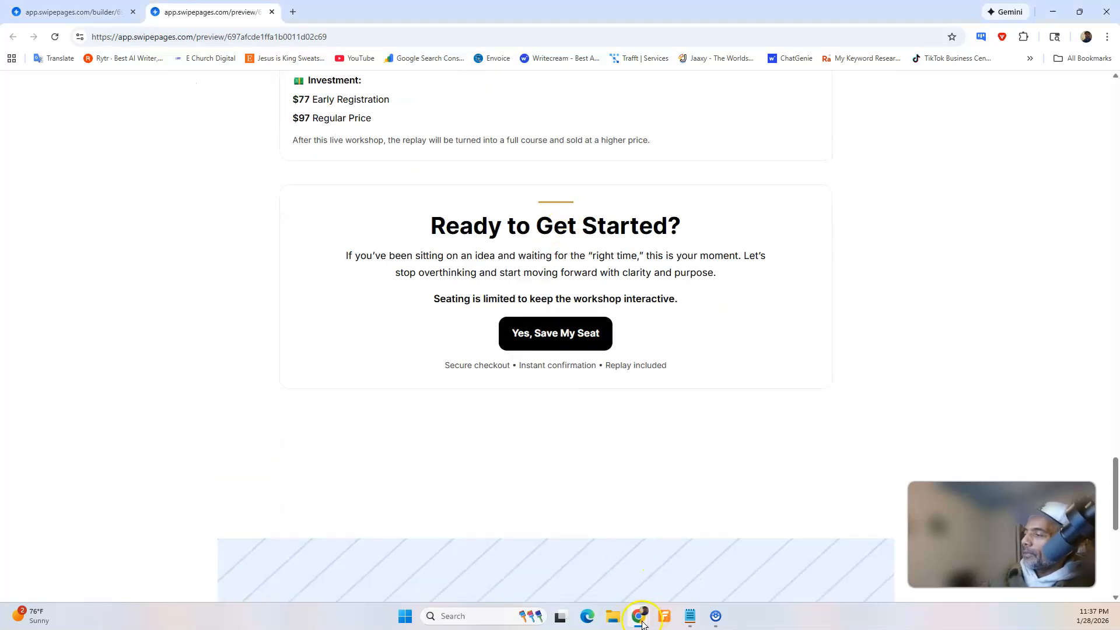
Switch back to ChatGPT, look through the generated FAQ section HTML and copy its code.
{"action": "mouse_move", "coordinate": [657, 606]}
{"action": "left_click", "coordinate": [706, 557]}
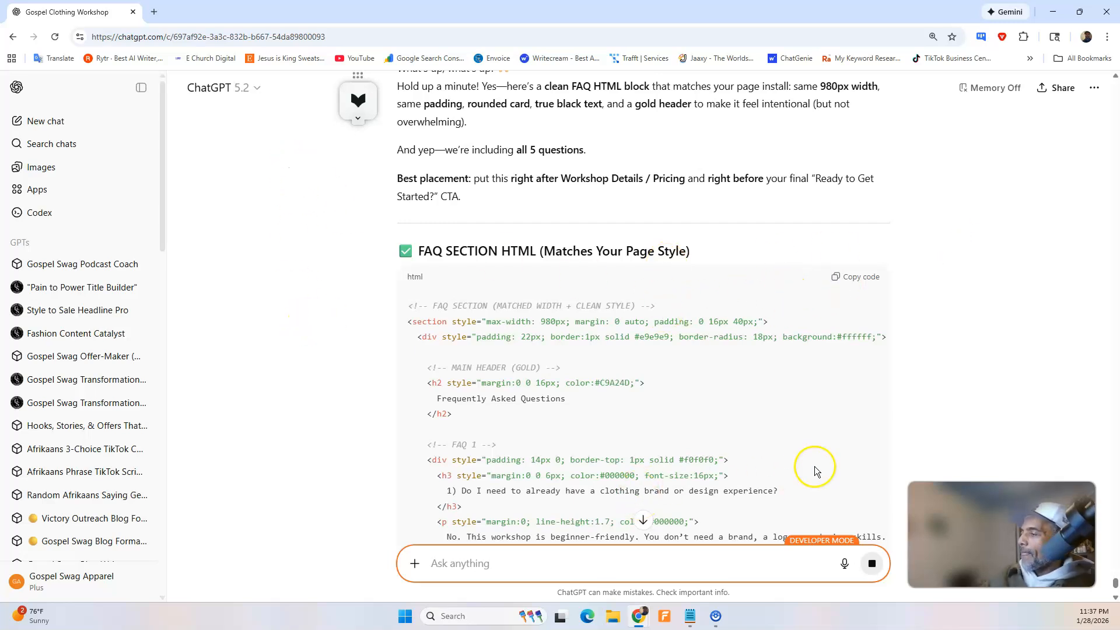
{"action": "scroll", "coordinate": [881, 374], "scroll_direction": "down", "scroll_amount": 4}
{"action": "scroll", "coordinate": [829, 314], "scroll_direction": "up", "scroll_amount": 2}
{"action": "scroll", "coordinate": [819, 314], "scroll_direction": "down", "scroll_amount": 14}
{"action": "scroll", "coordinate": [819, 310], "scroll_direction": "up", "scroll_amount": 4}
{"action": "scroll", "coordinate": [819, 310], "scroll_direction": "down", "scroll_amount": 4}
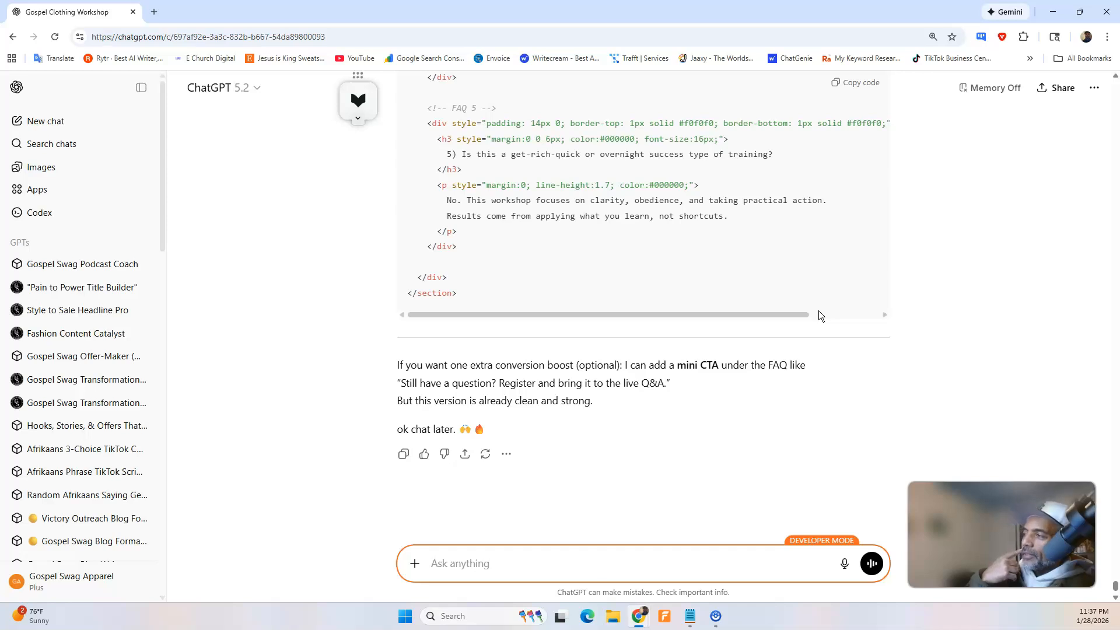
{"action": "scroll", "coordinate": [724, 282], "scroll_direction": "up", "scroll_amount": 8}
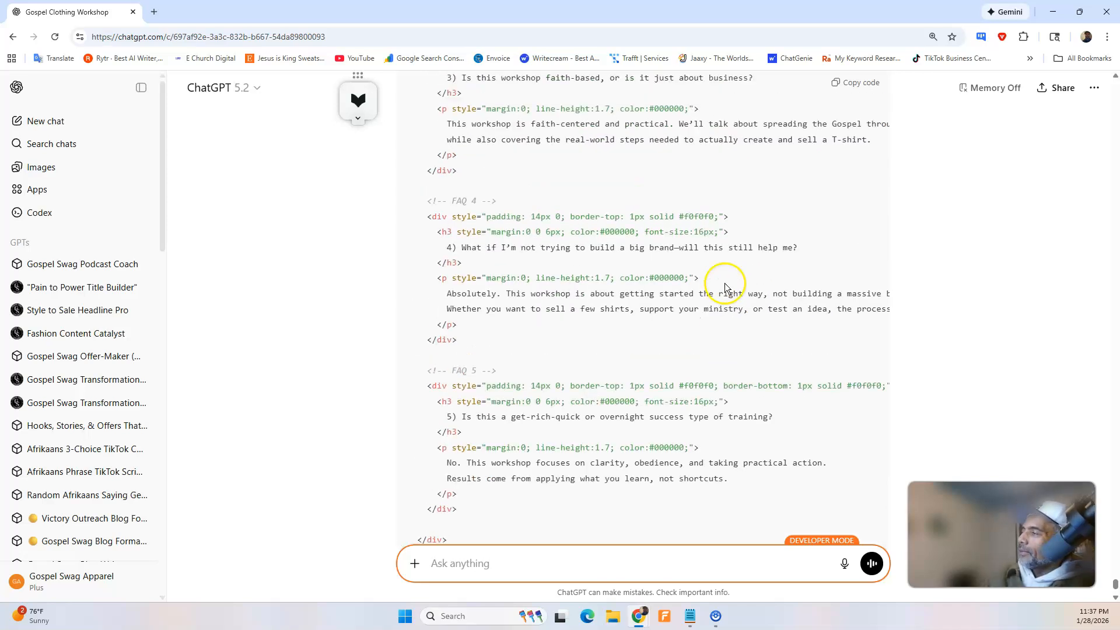
{"action": "left_click", "coordinate": [868, 87]}
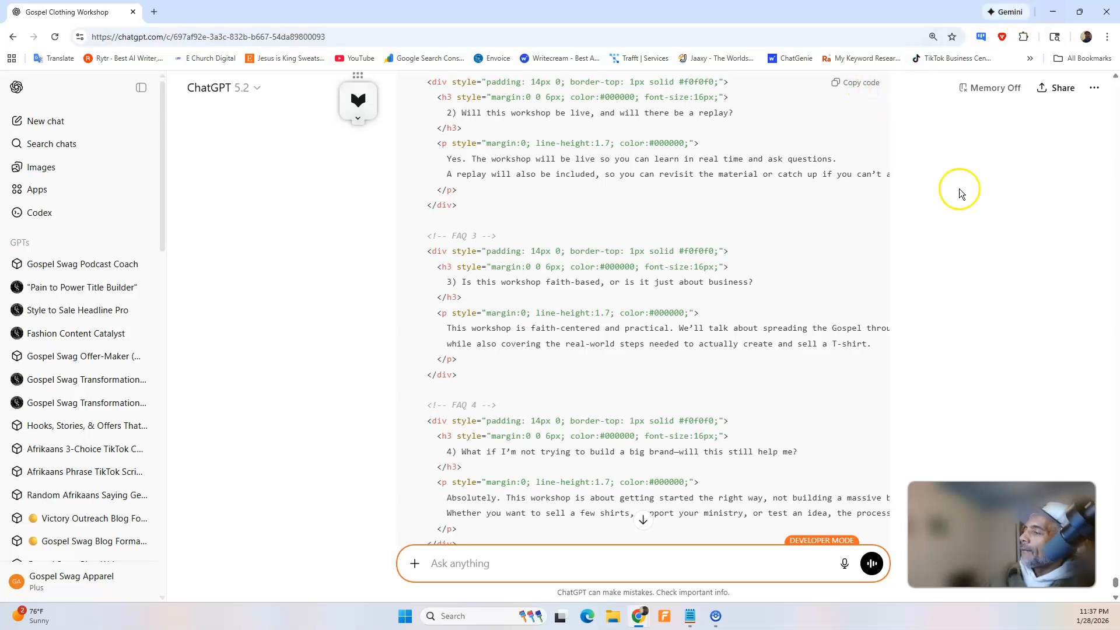
Switch to the Swipe Pages builder, identify the Workshop Details HTML block and duplicate it directly below the original.
{"action": "mouse_move", "coordinate": [640, 616]}
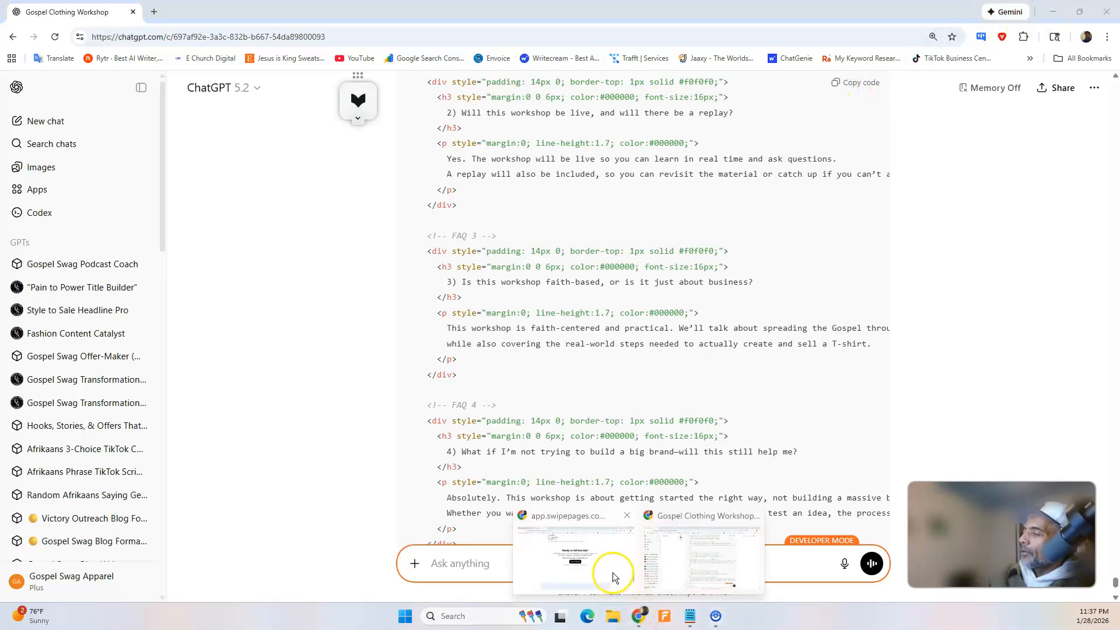
{"action": "left_click", "coordinate": [620, 568]}
{"action": "left_click", "coordinate": [64, 12]}
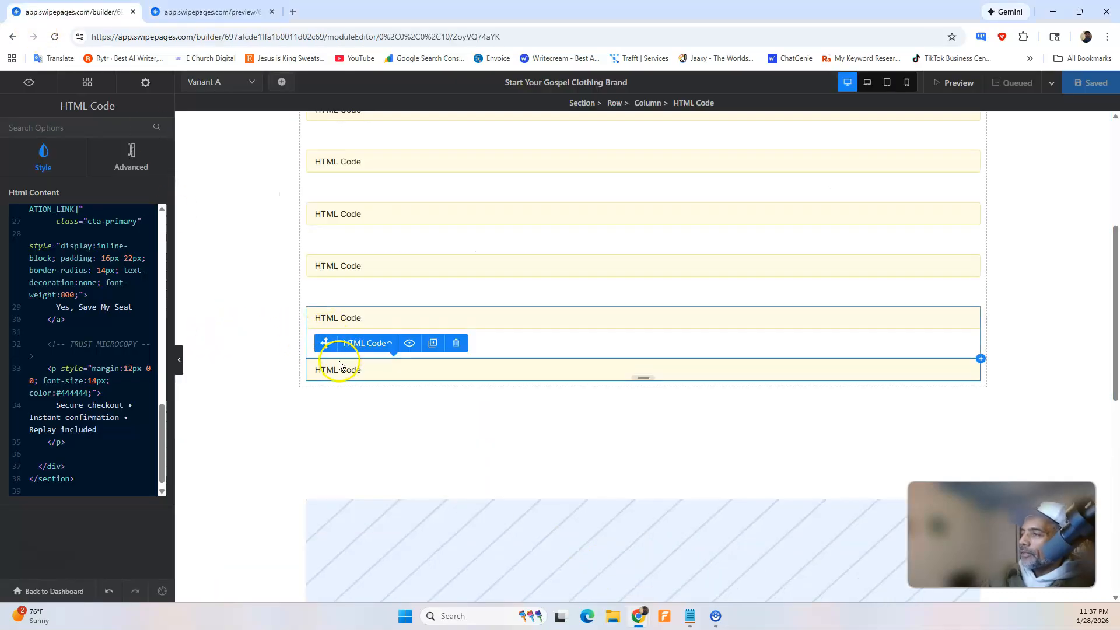
{"action": "scroll", "coordinate": [93, 354], "scroll_direction": "up", "scroll_amount": 5}
{"action": "scroll", "coordinate": [93, 354], "scroll_direction": "up", "scroll_amount": 10}
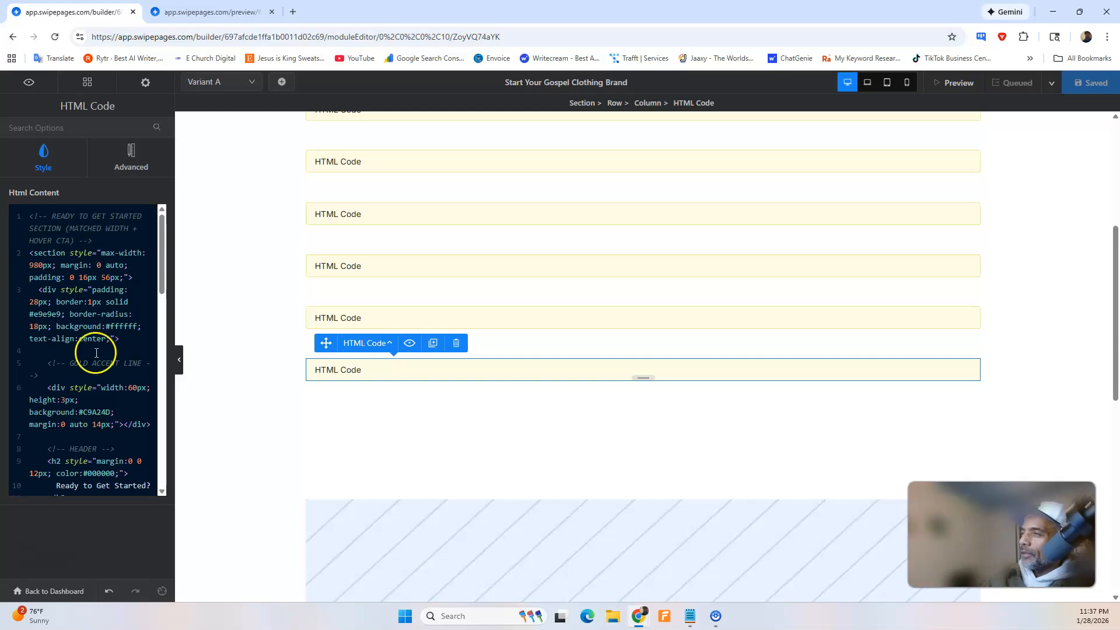
{"action": "left_click", "coordinate": [383, 320]}
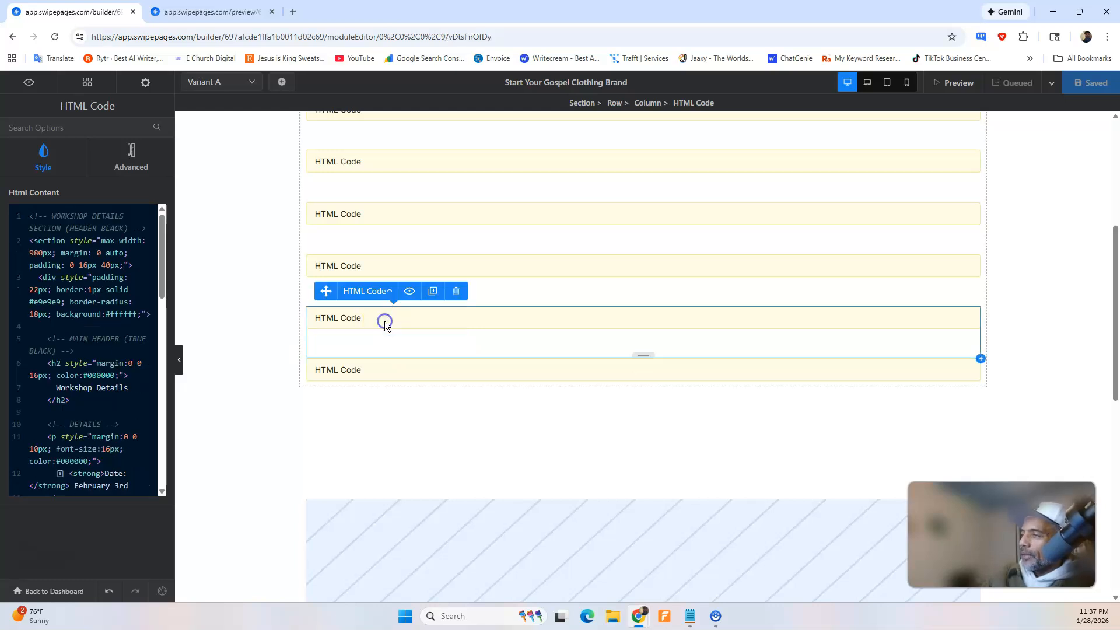
{"action": "left_click", "coordinate": [432, 294]}
Replace the duplicated block's entire HTML content with the copied FAQ code and save the page.
{"action": "left_click", "coordinate": [388, 365]}
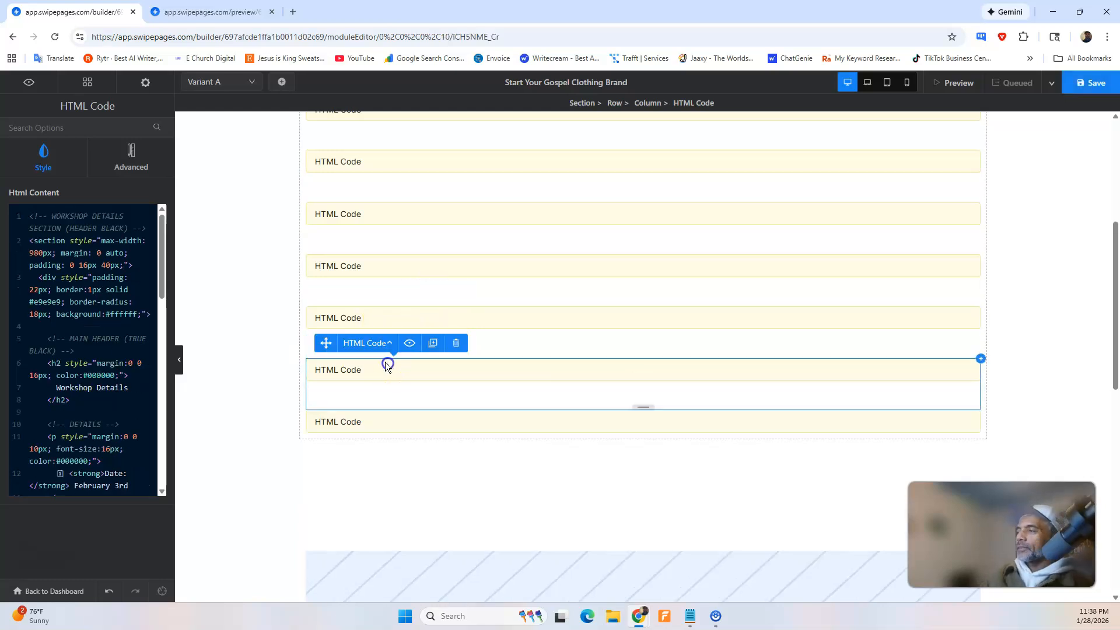
{"action": "left_click", "coordinate": [165, 329]}
{"action": "key", "text": "ctrl+a"}
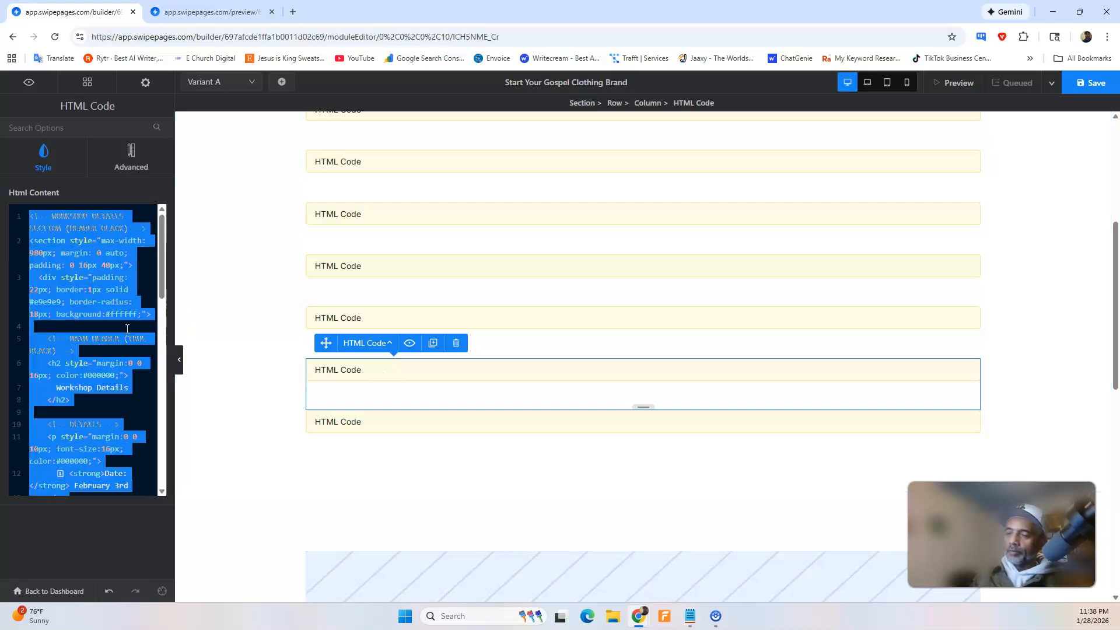
{"action": "key", "text": "Delete"}
{"action": "key", "text": "ctrl+v"}
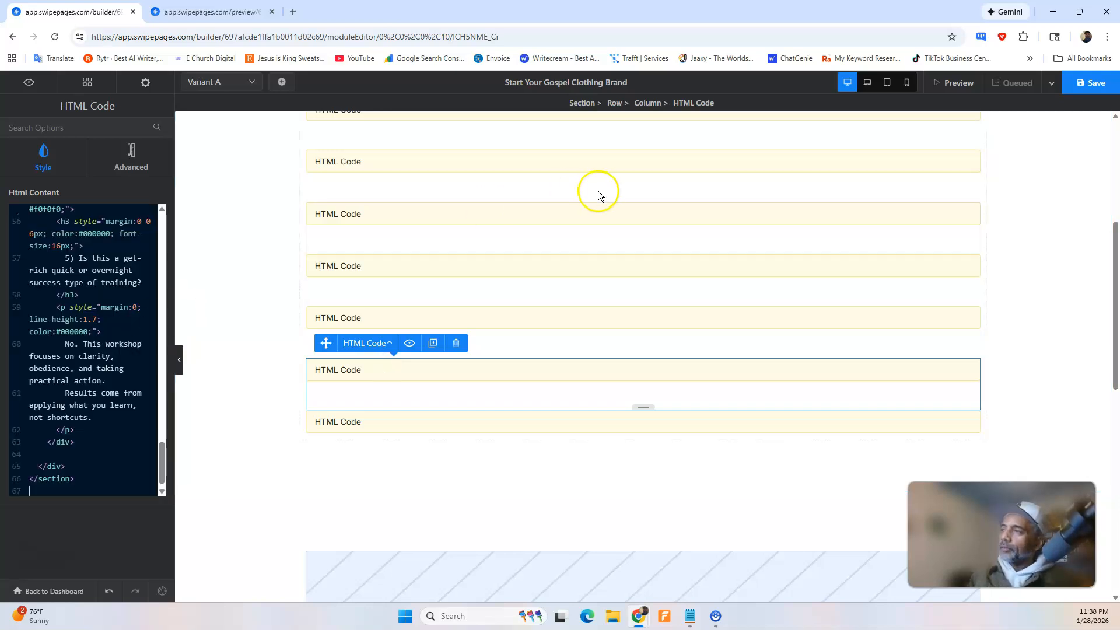
{"action": "left_click", "coordinate": [1073, 83]}
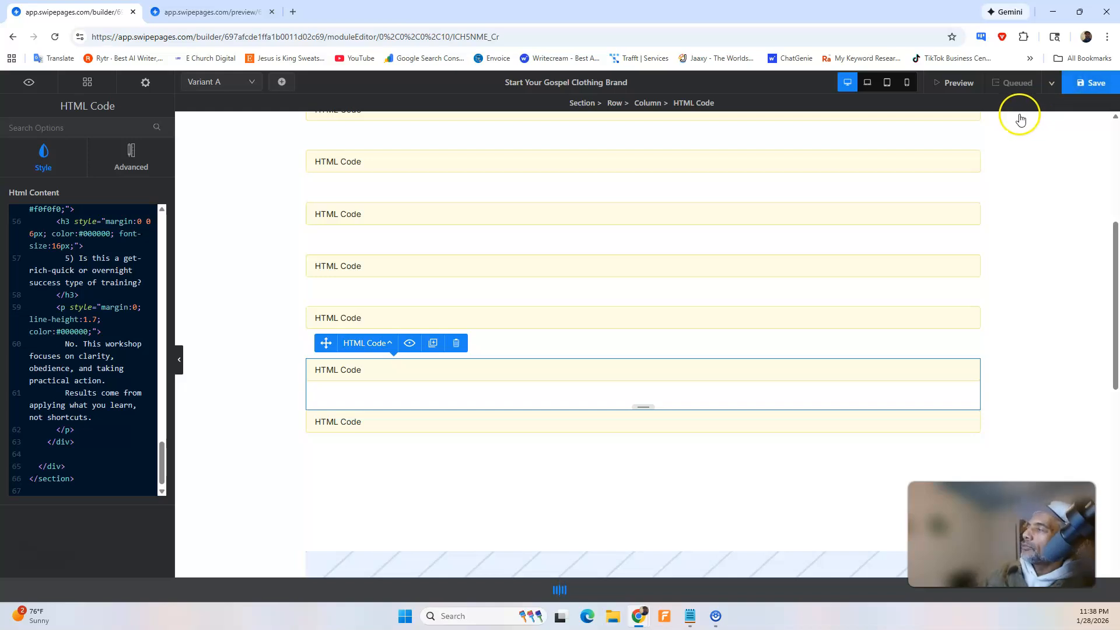
Reload the page preview and examine the new Frequently Asked Questions section and the sections around it.
{"action": "left_click", "coordinate": [187, 11]}
{"action": "left_click", "coordinate": [55, 36]}
{"action": "scroll", "coordinate": [304, 274], "scroll_direction": "down", "scroll_amount": 1}
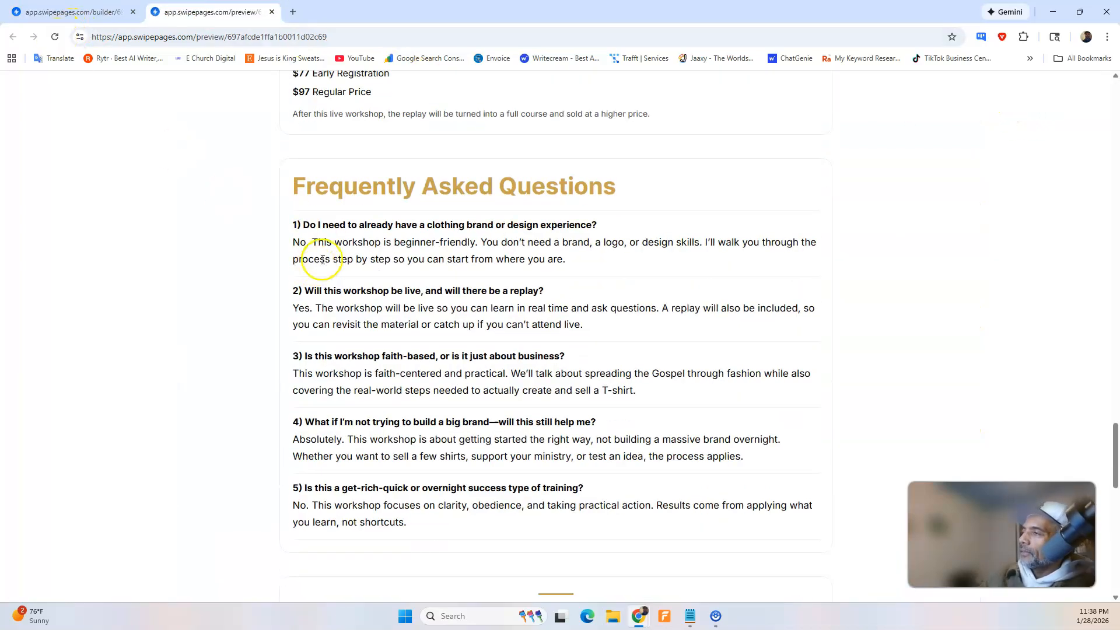
{"action": "scroll", "coordinate": [397, 227], "scroll_direction": "down", "scroll_amount": 3}
{"action": "scroll", "coordinate": [395, 227], "scroll_direction": "down", "scroll_amount": 3}
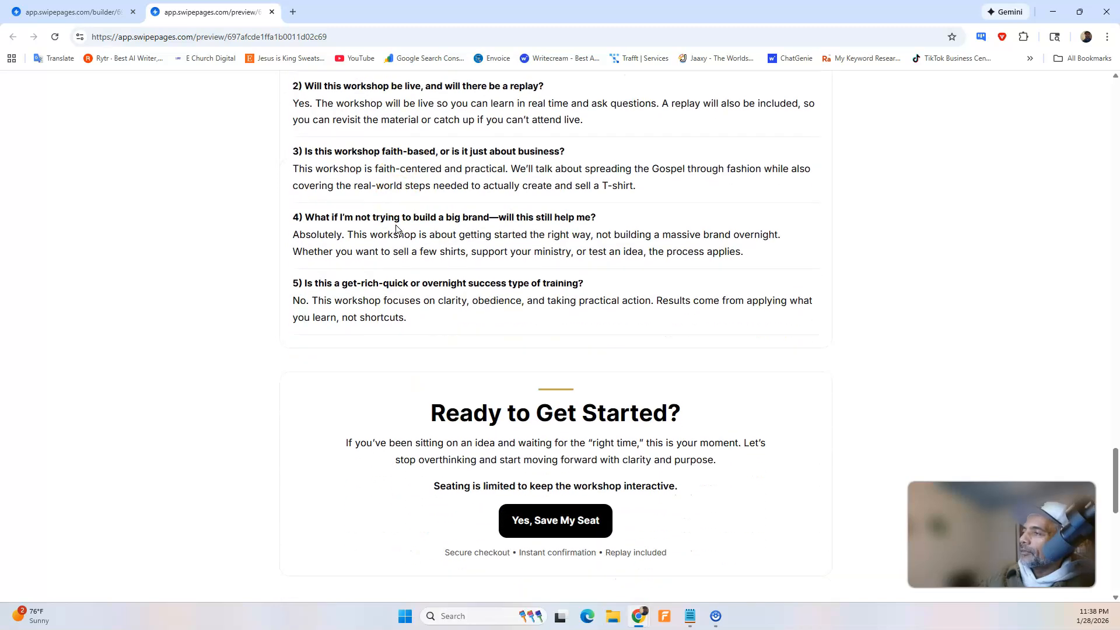
{"action": "scroll", "coordinate": [397, 226], "scroll_direction": "up", "scroll_amount": 3}
{"action": "scroll", "coordinate": [397, 225], "scroll_direction": "up", "scroll_amount": 4}
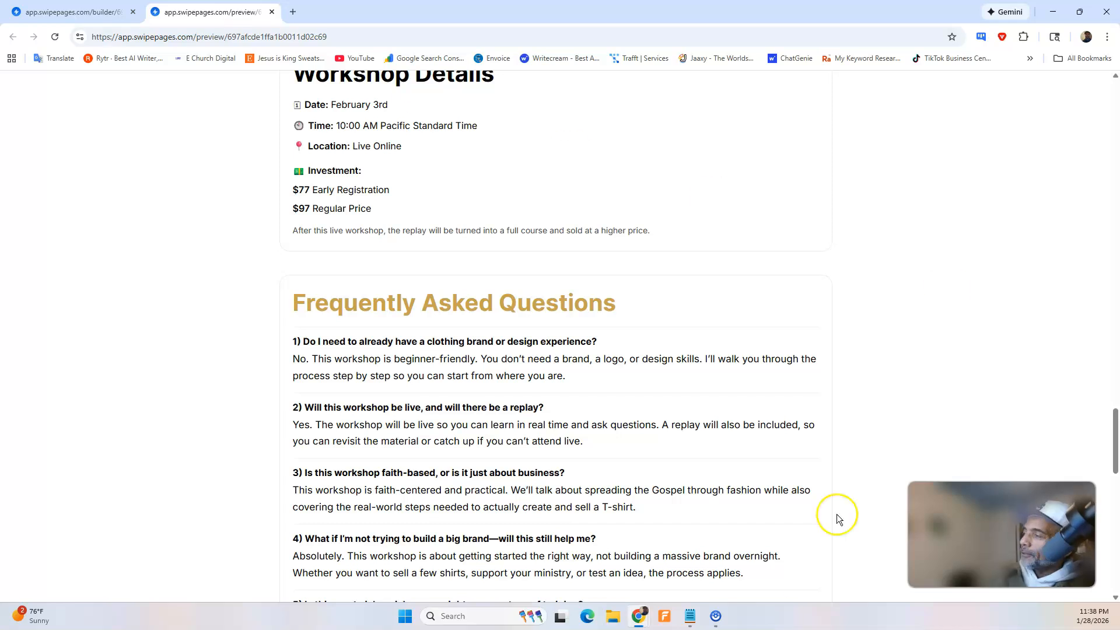
Switch to ChatGPT, and dictate and send a request to show only the FAQ questions, with each answer popping up when its question is clicked.
{"action": "mouse_move", "coordinate": [646, 614]}
{"action": "left_click", "coordinate": [706, 577]}
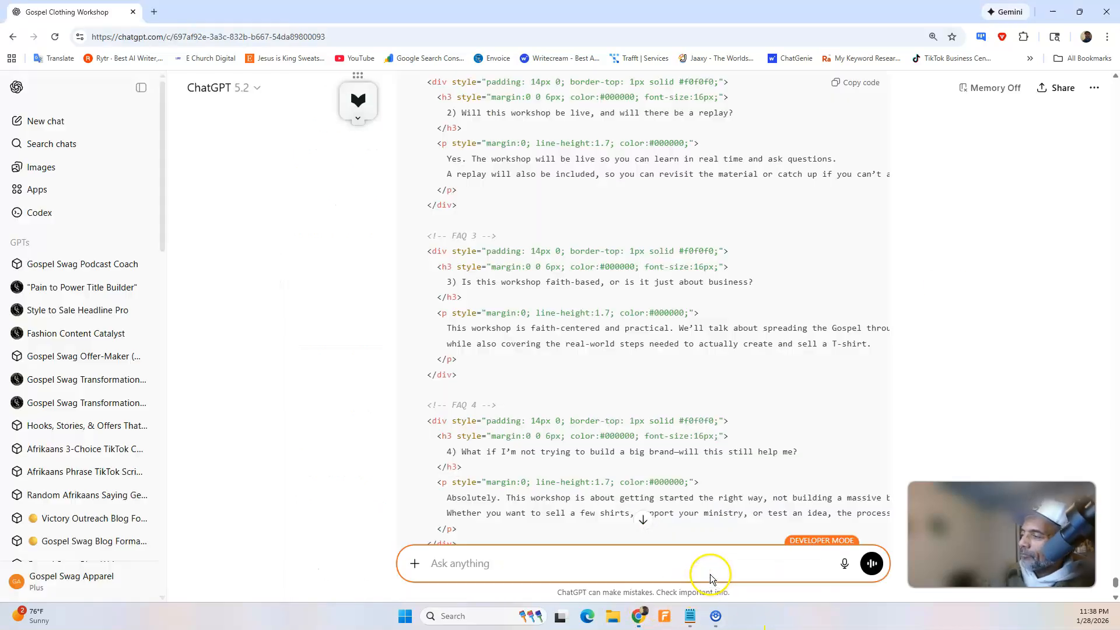
{"action": "left_click", "coordinate": [843, 563]}
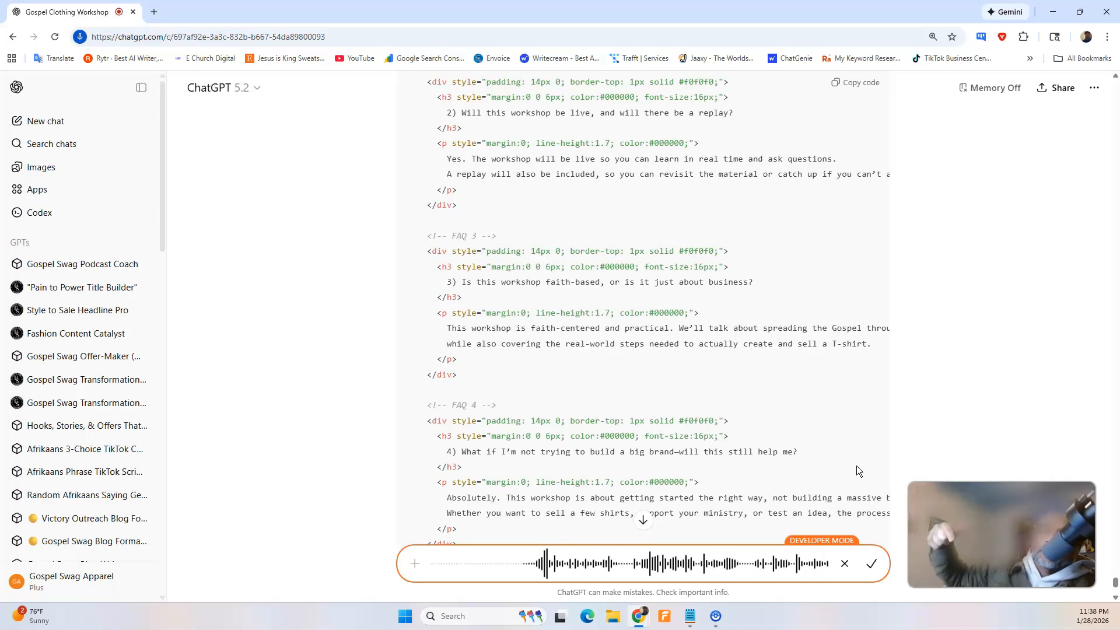
{"action": "left_click", "coordinate": [870, 561]}
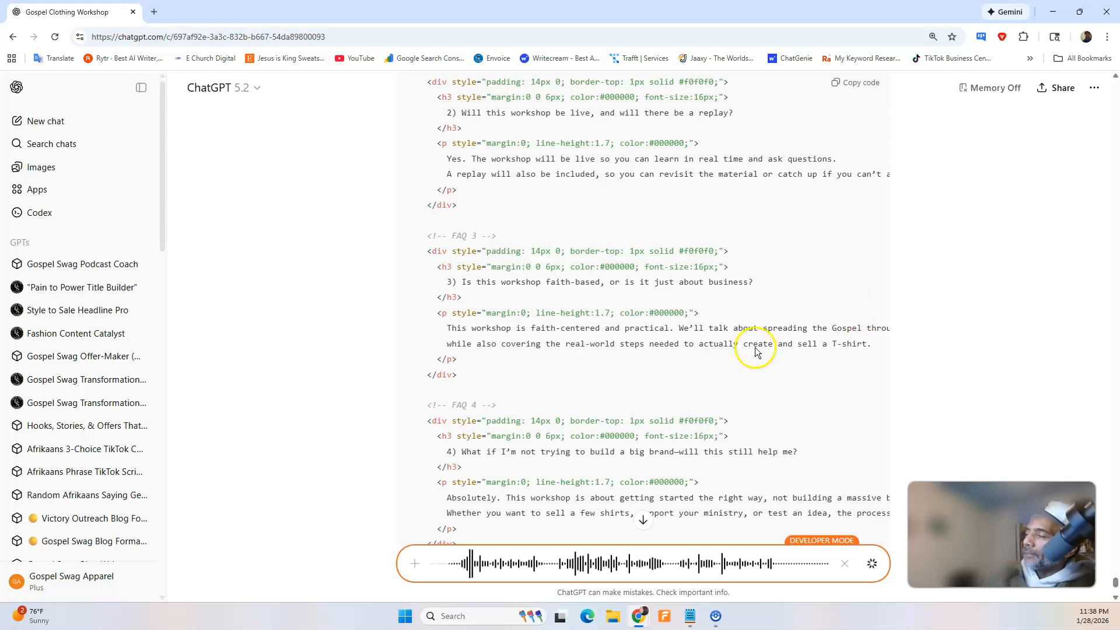
{"action": "scroll", "coordinate": [788, 426], "scroll_direction": "down", "scroll_amount": 3}
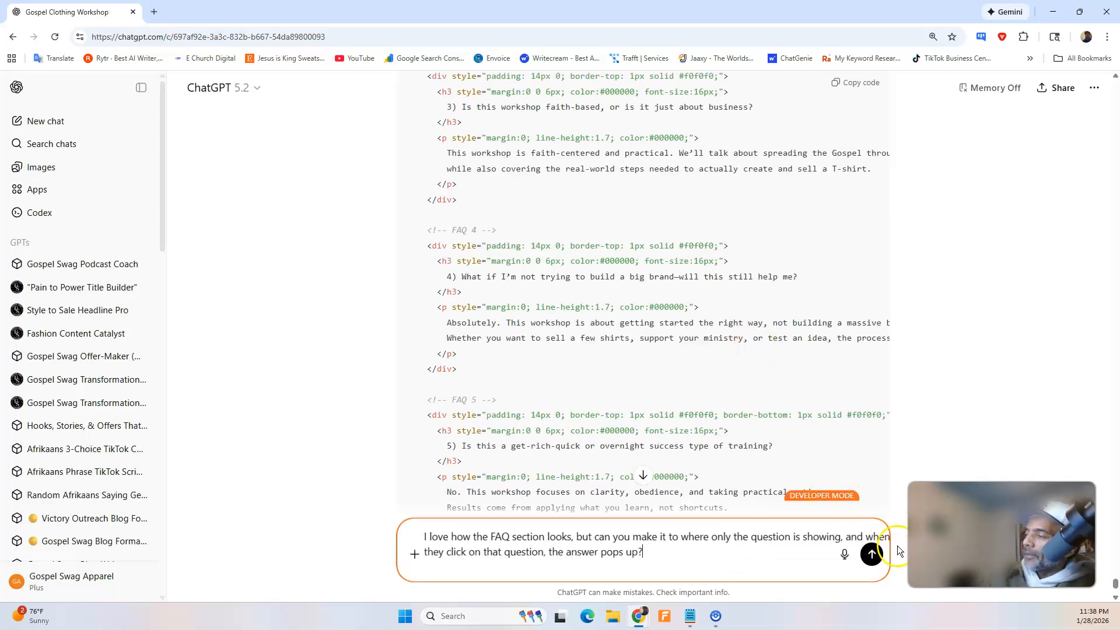
{"action": "left_click", "coordinate": [874, 556]}
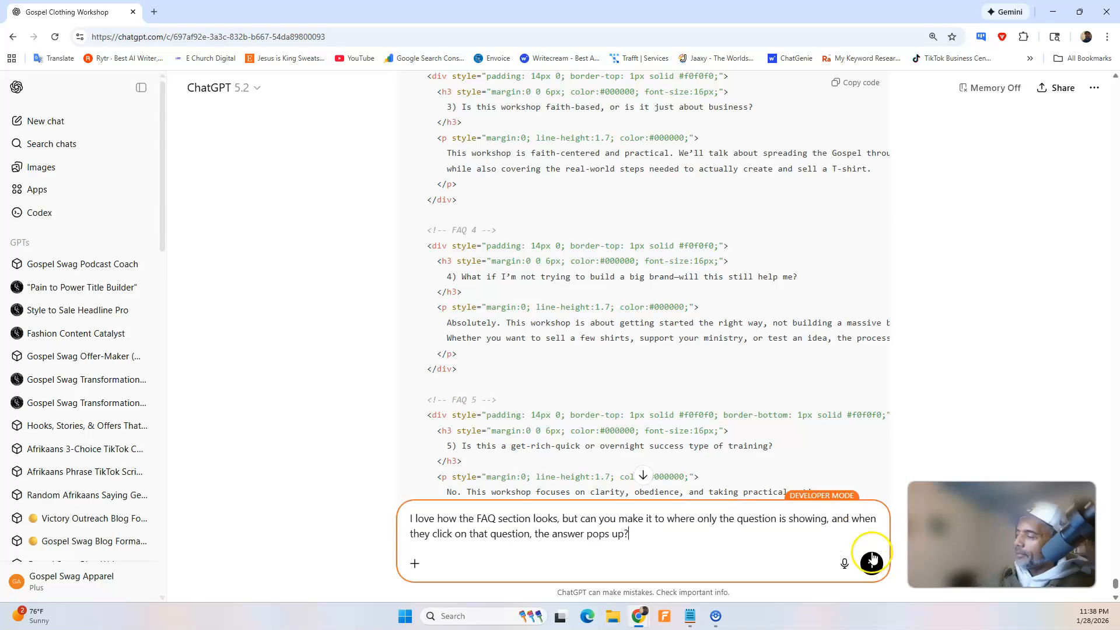
{"action": "left_click", "coordinate": [872, 562]}
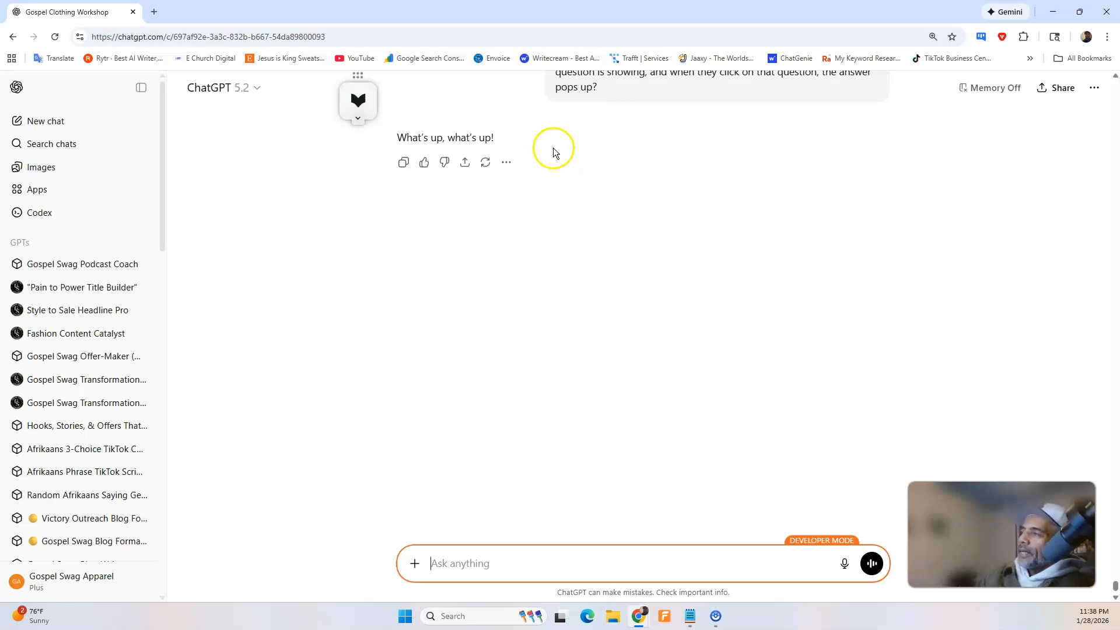
{"action": "scroll", "coordinate": [445, 227], "scroll_direction": "up", "scroll_amount": 5}
{"action": "scroll", "coordinate": [445, 232], "scroll_direction": "down", "scroll_amount": 5}
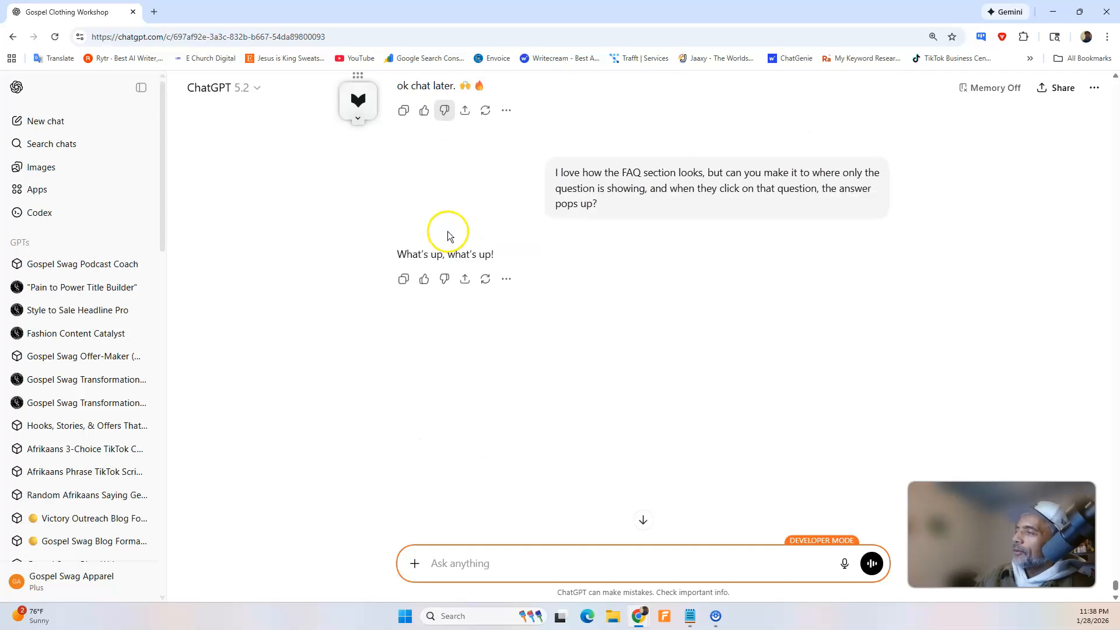
Reload the ChatGPT conversation and check the reply to the request for click-to-open FAQ answers.
{"action": "left_click", "coordinate": [55, 39]}
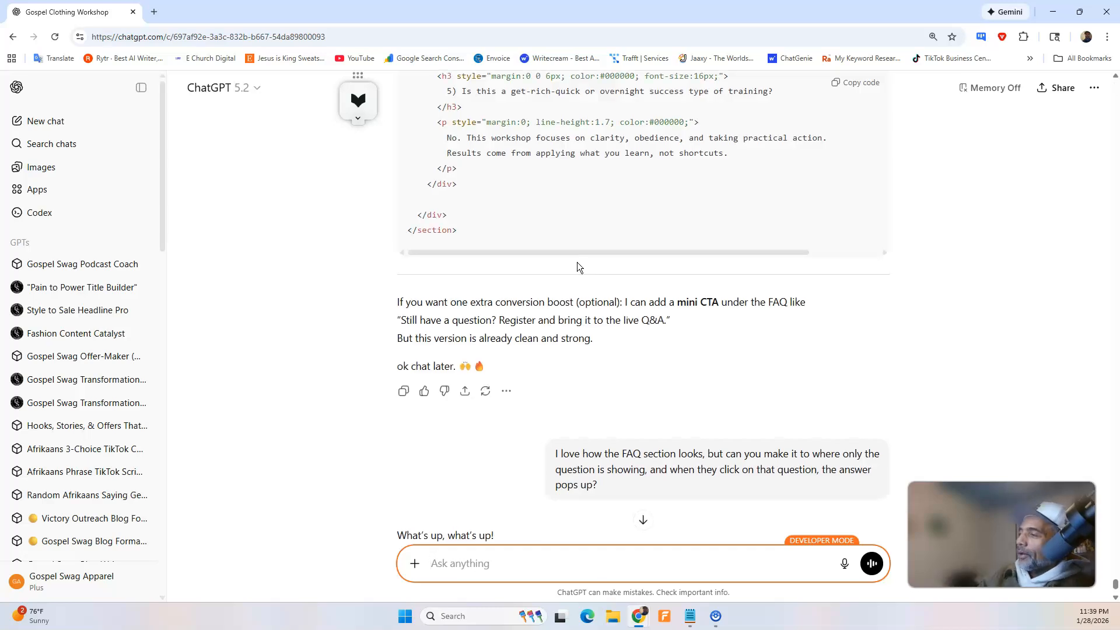
{"action": "scroll", "coordinate": [583, 275], "scroll_direction": "down", "scroll_amount": 1}
{"action": "scroll", "coordinate": [653, 304], "scroll_direction": "up", "scroll_amount": 12}
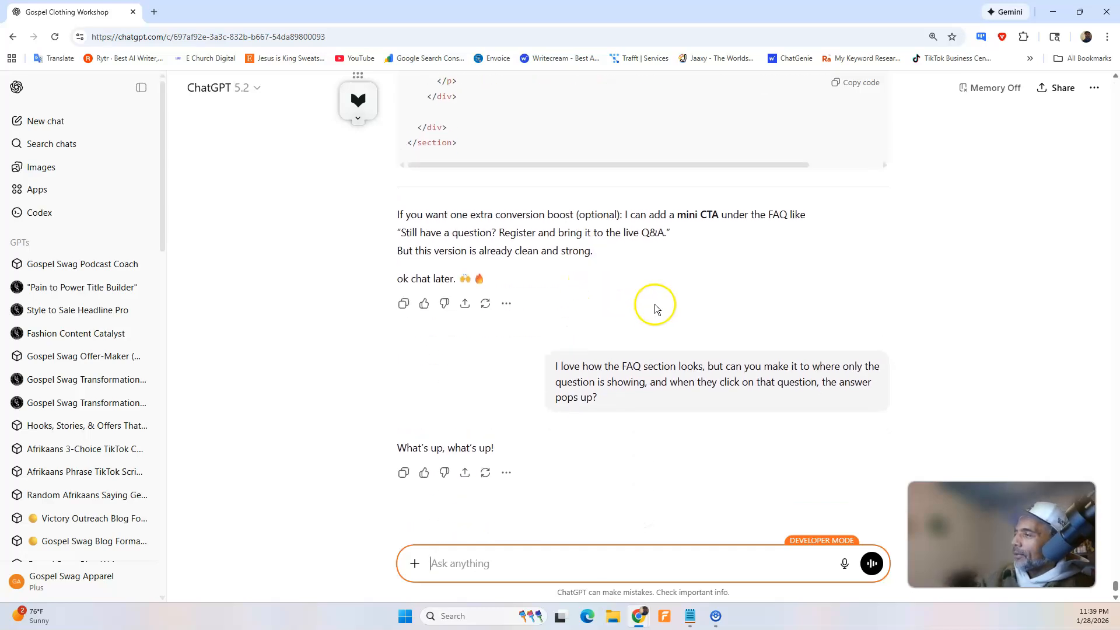
{"action": "scroll", "coordinate": [654, 304], "scroll_direction": "up", "scroll_amount": 8}
{"action": "scroll", "coordinate": [654, 304], "scroll_direction": "down", "scroll_amount": 7}
{"action": "scroll", "coordinate": [653, 303], "scroll_direction": "down", "scroll_amount": 13}
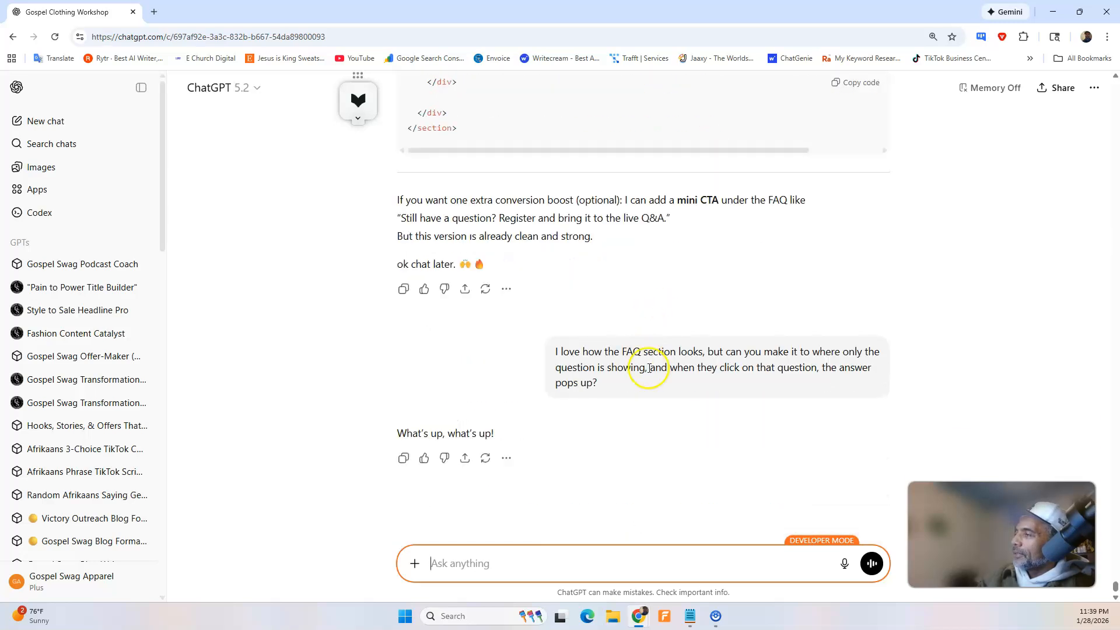
Copy the previous request for showing only the FAQ questions with click-to-open answers into a new ChatGPT message and send it.
{"action": "left_click_drag", "start_coordinate": [712, 379], "coordinate": [558, 354]}
{"action": "right_click", "coordinate": [556, 354]}
{"action": "left_click", "coordinate": [542, 344]}
{"action": "left_click", "coordinate": [500, 564]}
{"action": "right_click", "coordinate": [500, 564]}
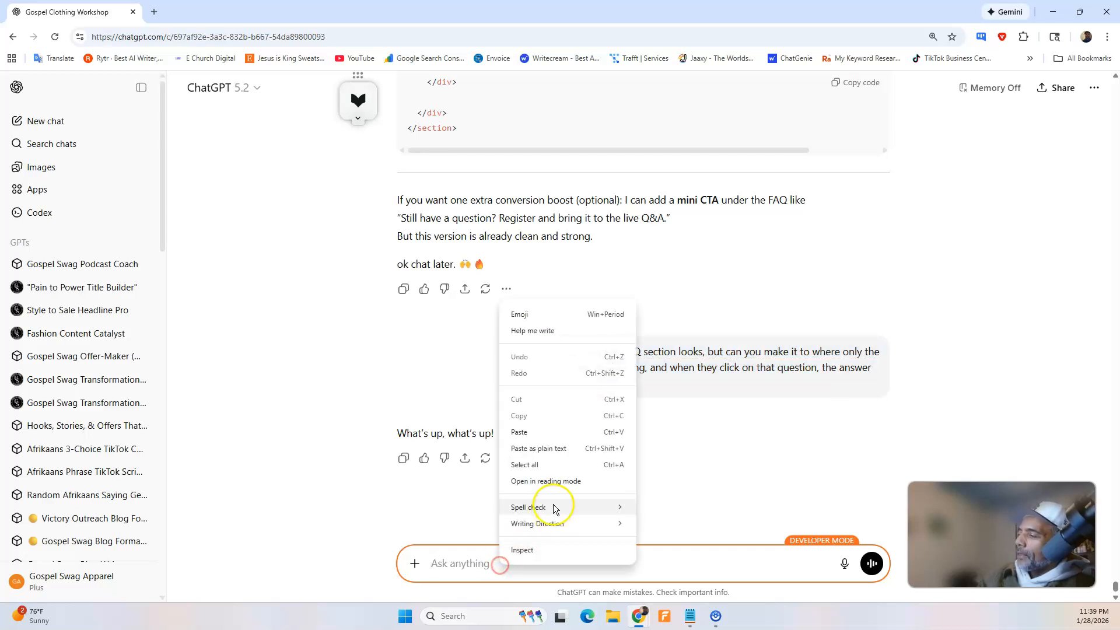
{"action": "left_click", "coordinate": [560, 441]}
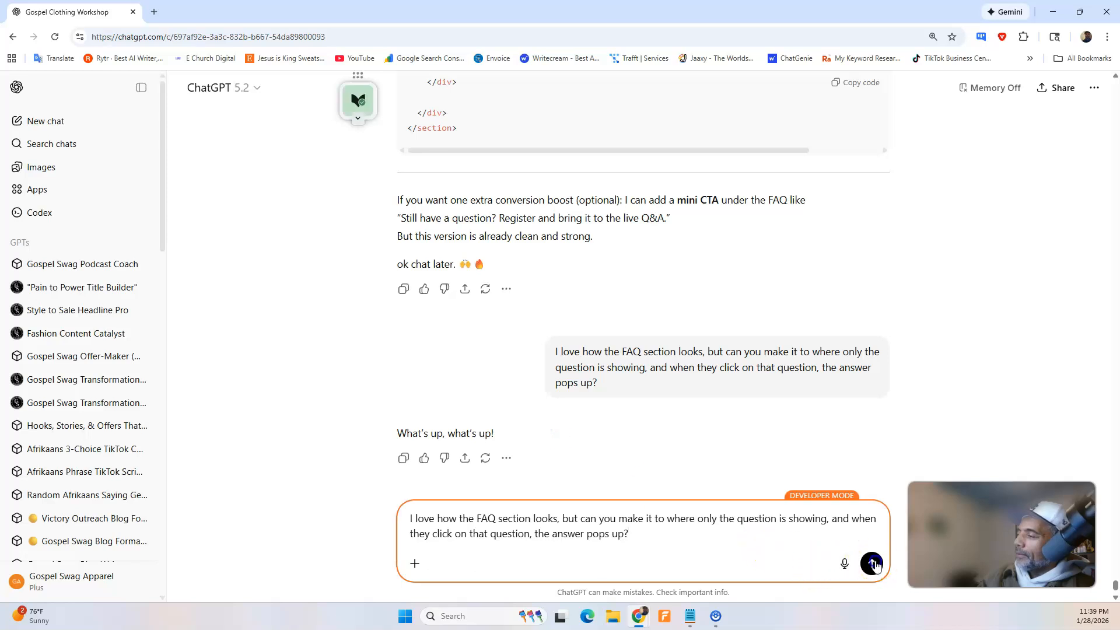
{"action": "scroll", "coordinate": [875, 564], "scroll_direction": "up", "scroll_amount": 5}
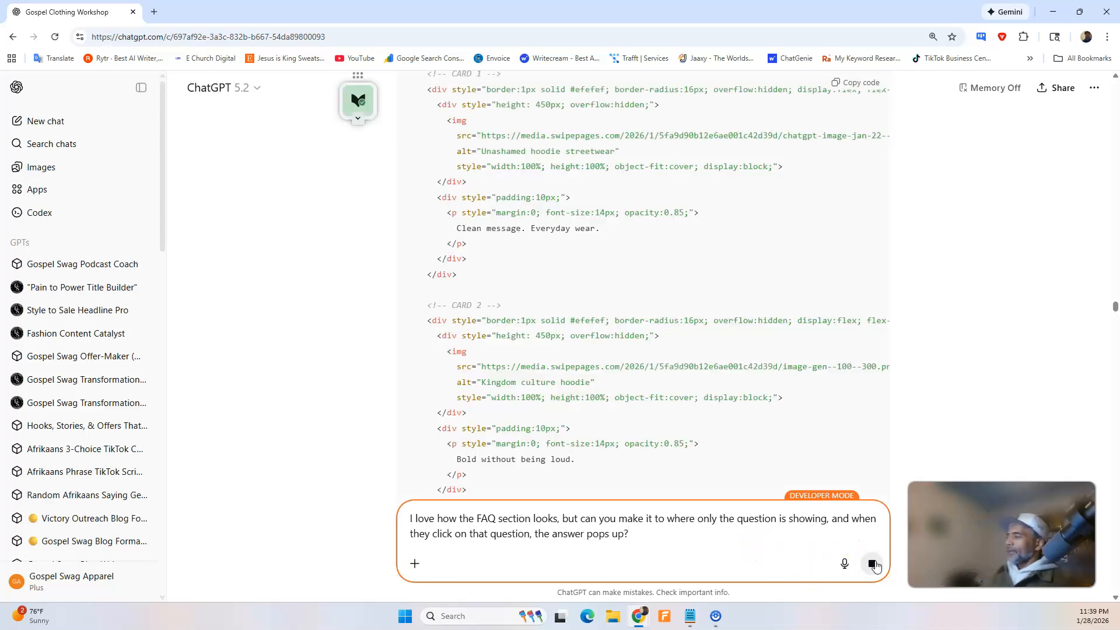
{"action": "left_click", "coordinate": [873, 564]}
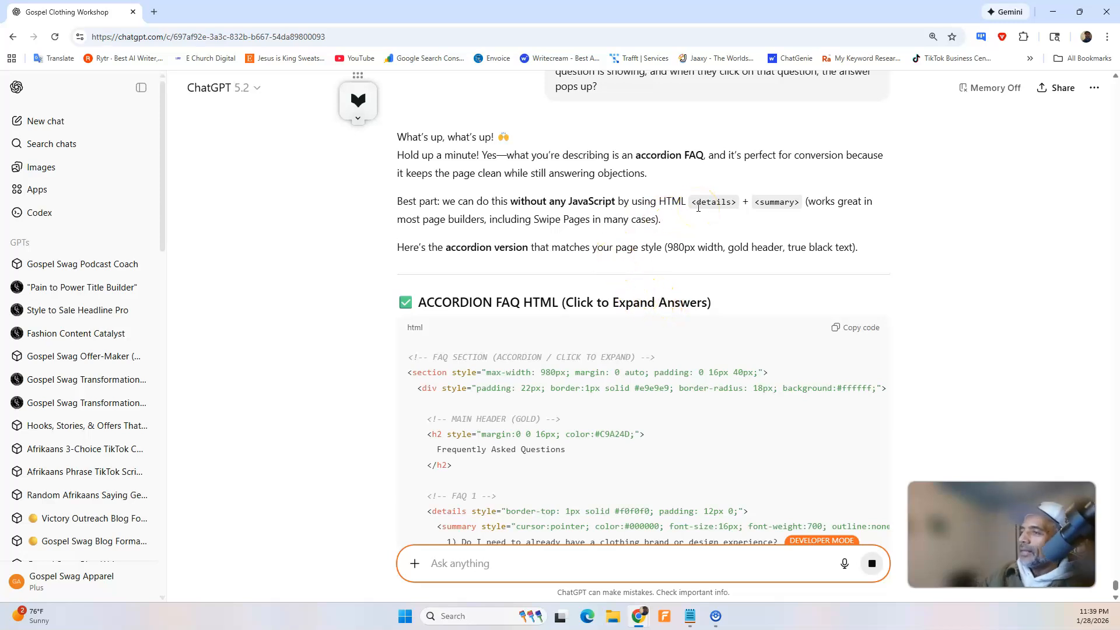
Switch to the Swipe Pages preview and review the landing page from the hero section down to the closing call to action.
{"action": "left_click", "coordinate": [642, 622]}
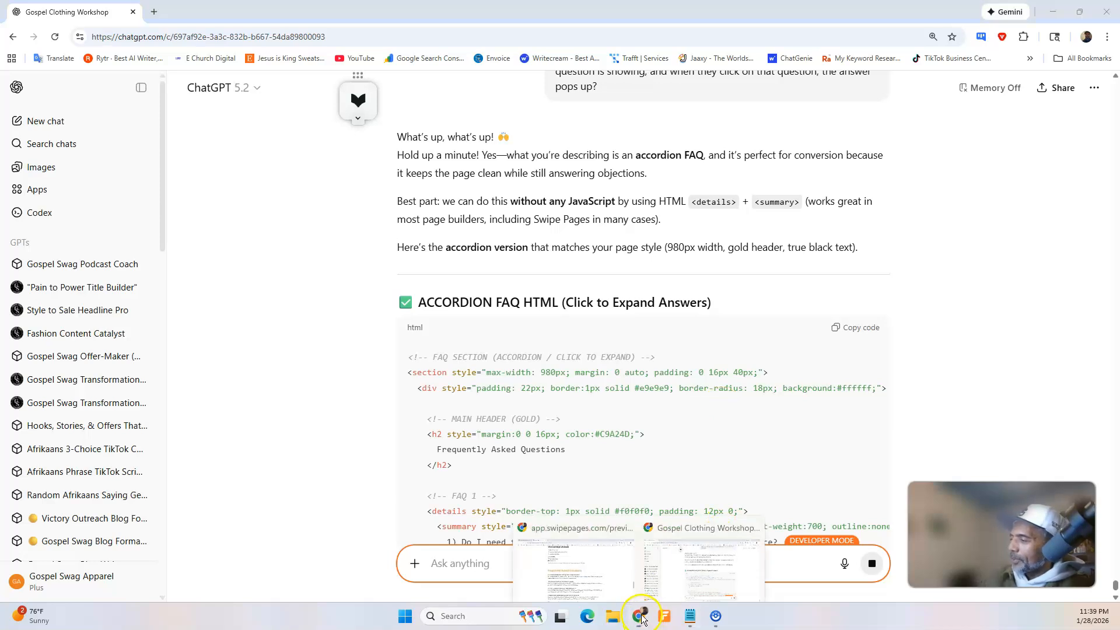
{"action": "left_click", "coordinate": [612, 557]}
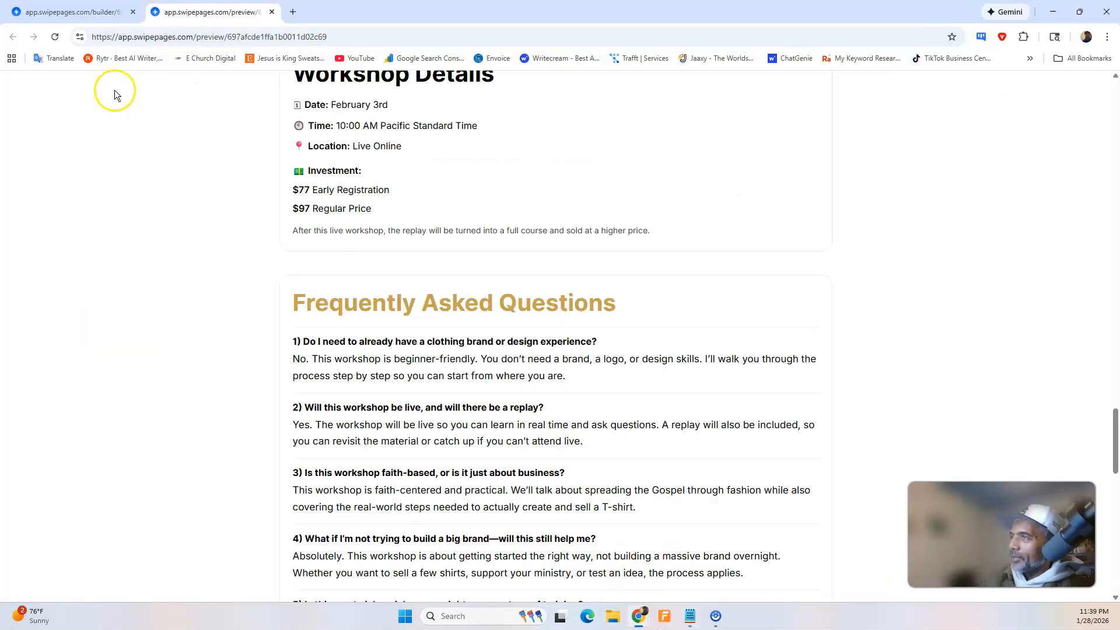
{"action": "scroll", "coordinate": [460, 251], "scroll_direction": "up", "scroll_amount": 15}
{"action": "scroll", "coordinate": [468, 251], "scroll_direction": "up", "scroll_amount": 15}
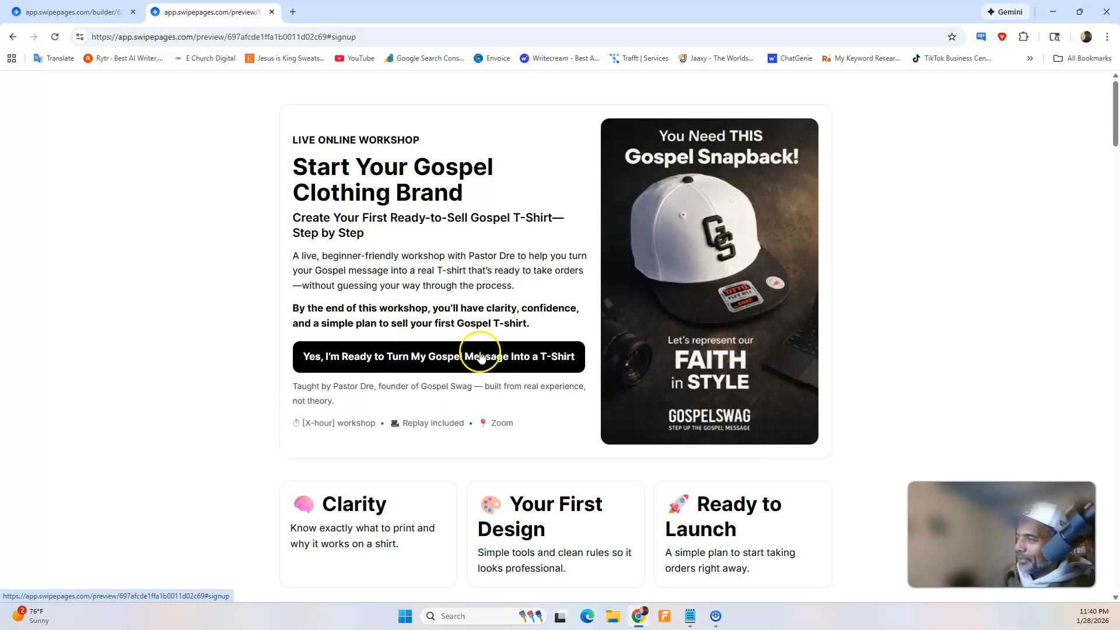
{"action": "scroll", "coordinate": [480, 356], "scroll_direction": "down", "scroll_amount": 2}
{"action": "scroll", "coordinate": [480, 351], "scroll_direction": "down", "scroll_amount": 15}
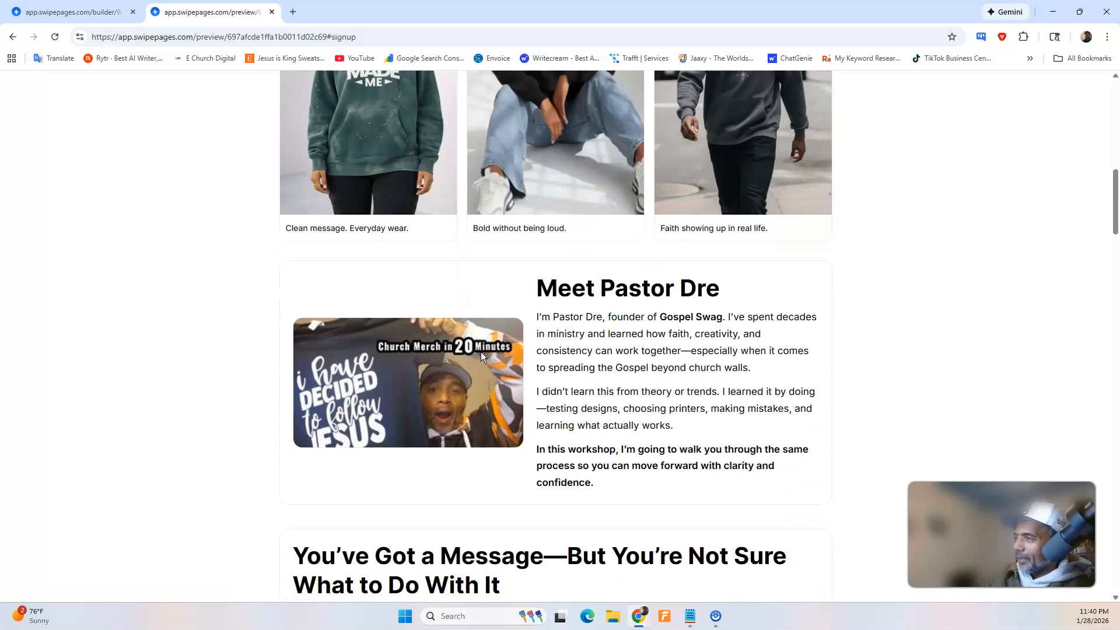
{"action": "scroll", "coordinate": [481, 351], "scroll_direction": "down", "scroll_amount": 20}
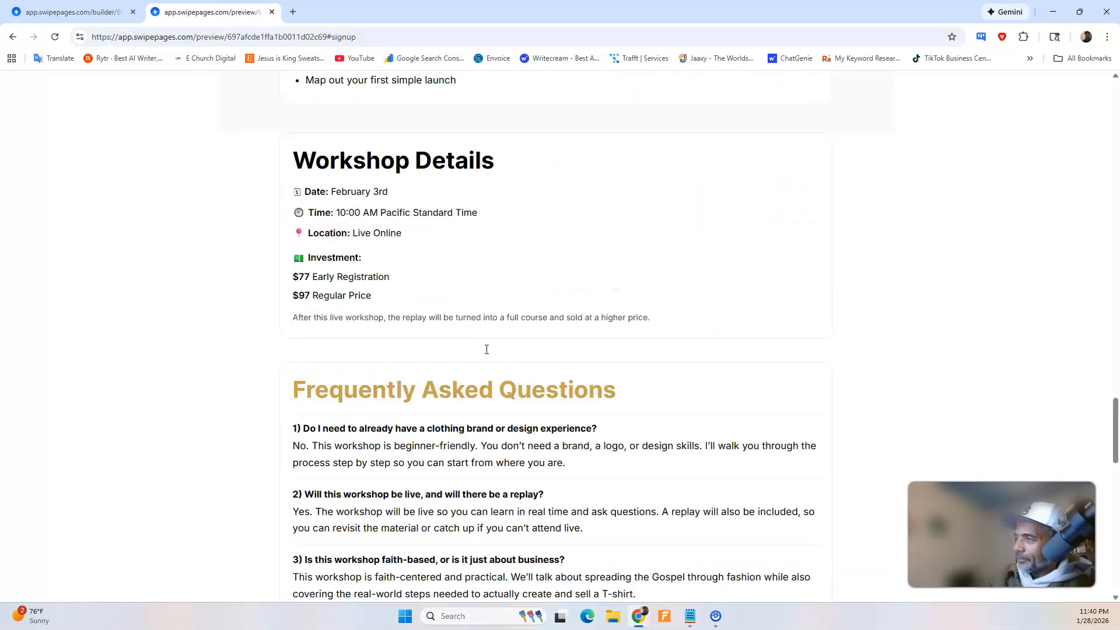
{"action": "scroll", "coordinate": [488, 349], "scroll_direction": "down", "scroll_amount": 8}
{"action": "scroll", "coordinate": [571, 292], "scroll_direction": "up", "scroll_amount": 9}
Test the link of the "Yes, Save My Seat" button under Ready to Get Started, and return to the page preview.
{"action": "left_click", "coordinate": [579, 474]}
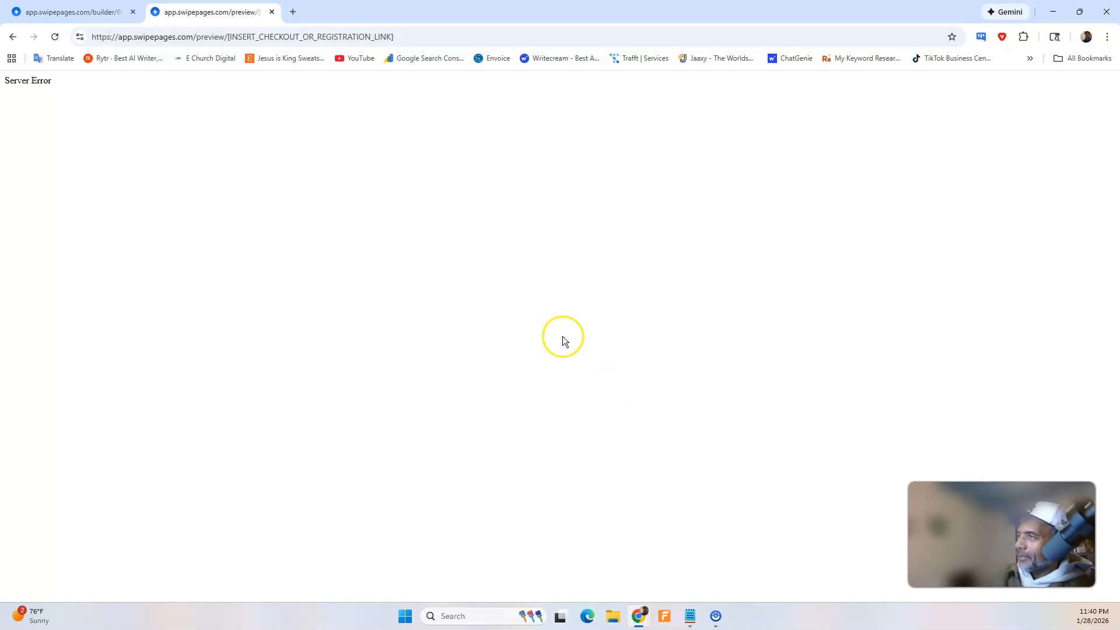
{"action": "left_click", "coordinate": [66, 11]}
{"action": "left_click", "coordinate": [207, 11]}
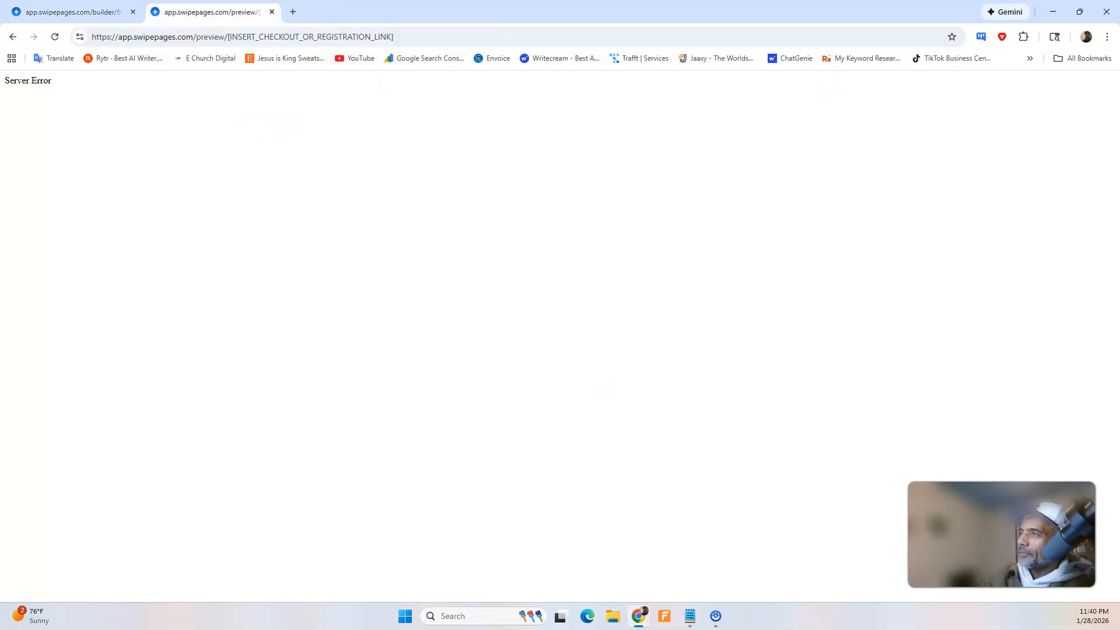
{"action": "left_click", "coordinate": [12, 36]}
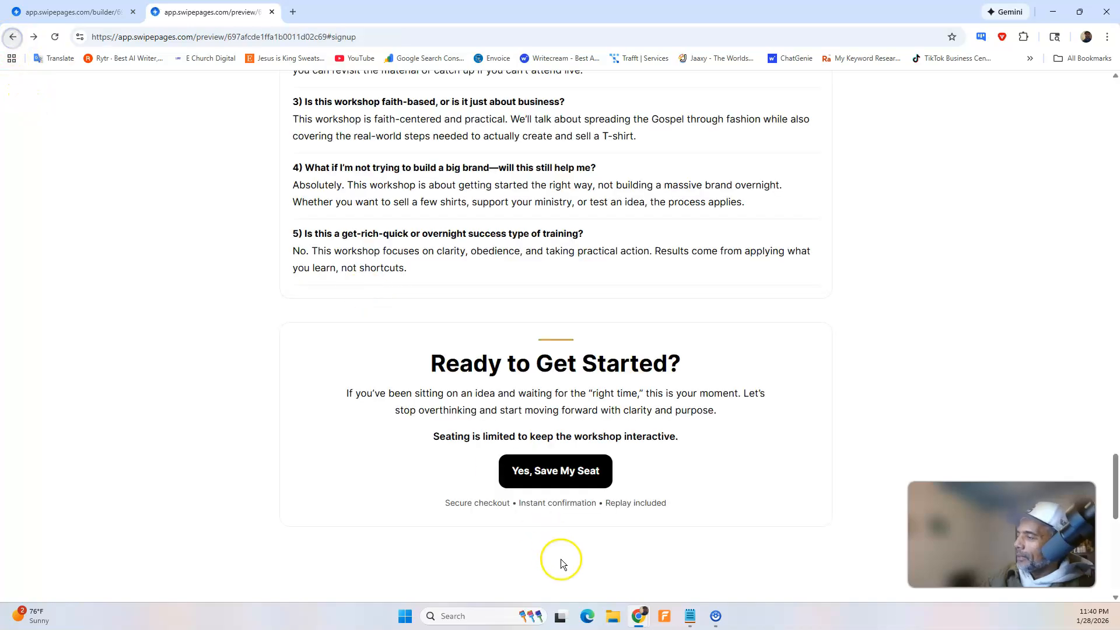
Switch to ChatGPT, review the accordion FAQ reply and its Quick note, and copy the complete accordion FAQ HTML.
{"action": "mouse_move", "coordinate": [639, 611]}
{"action": "left_click", "coordinate": [675, 569]}
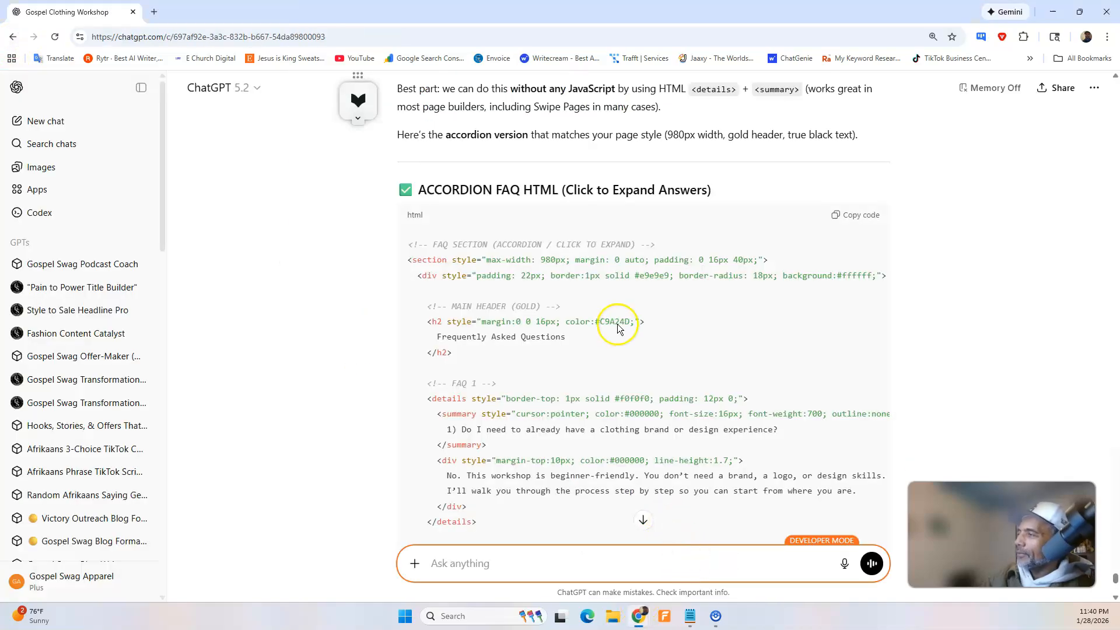
{"action": "scroll", "coordinate": [620, 318], "scroll_direction": "down", "scroll_amount": 11}
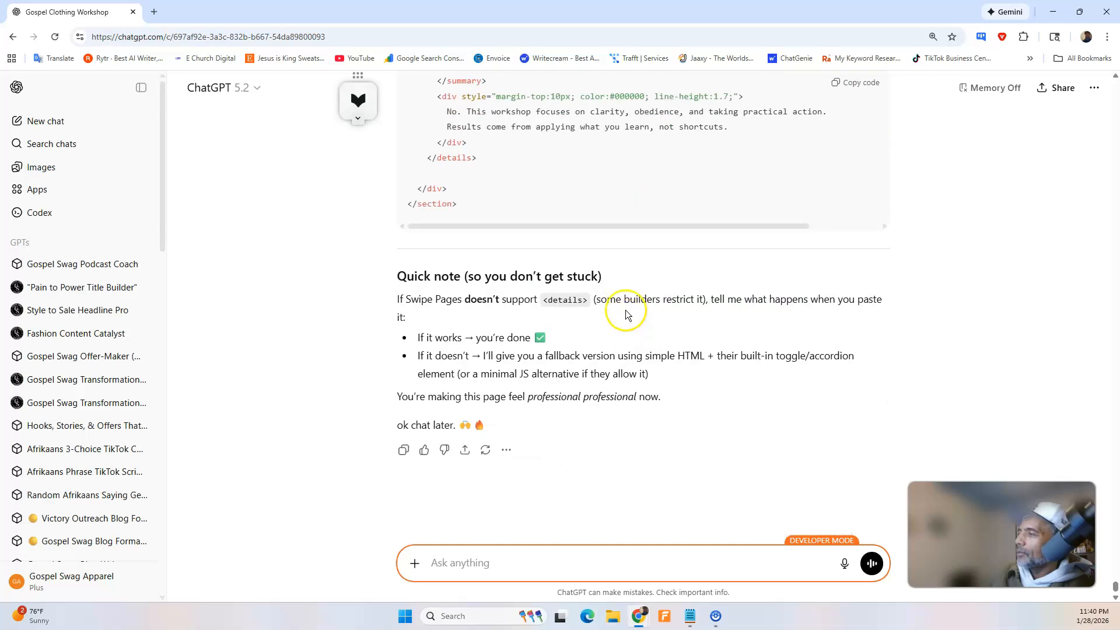
{"action": "scroll", "coordinate": [624, 305], "scroll_direction": "down", "scroll_amount": 4}
{"action": "scroll", "coordinate": [632, 322], "scroll_direction": "up", "scroll_amount": 15}
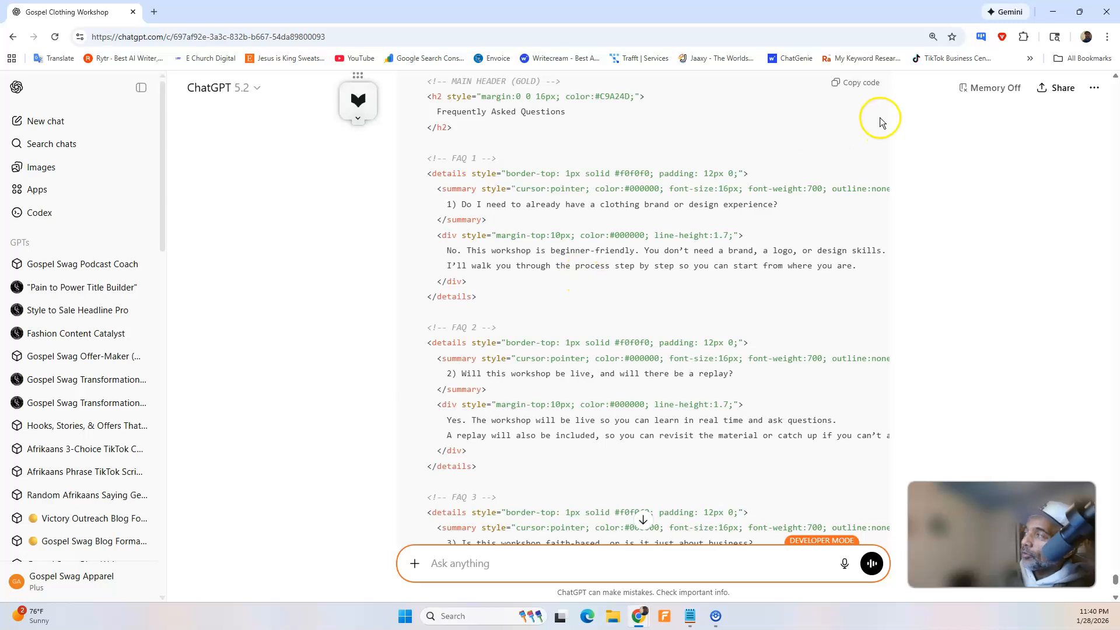
Switch to the Swipe Pages builder, replace the FAQ block's entire HTML content with the copied accordion code, and save the page.
{"action": "left_click", "coordinate": [1053, 12]}
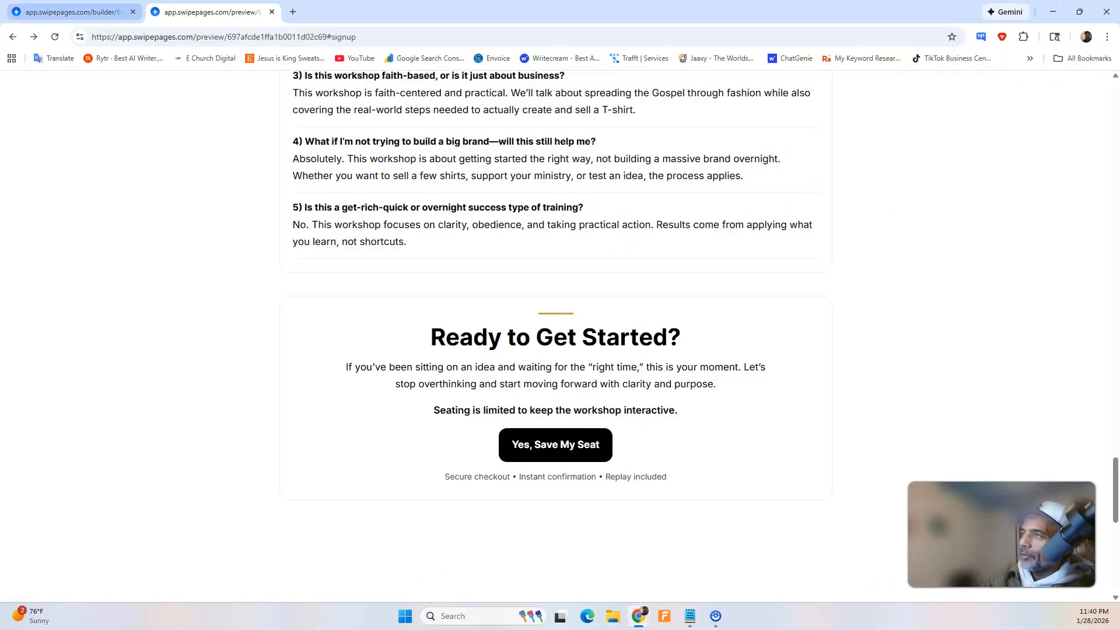
{"action": "left_click", "coordinate": [70, 12]}
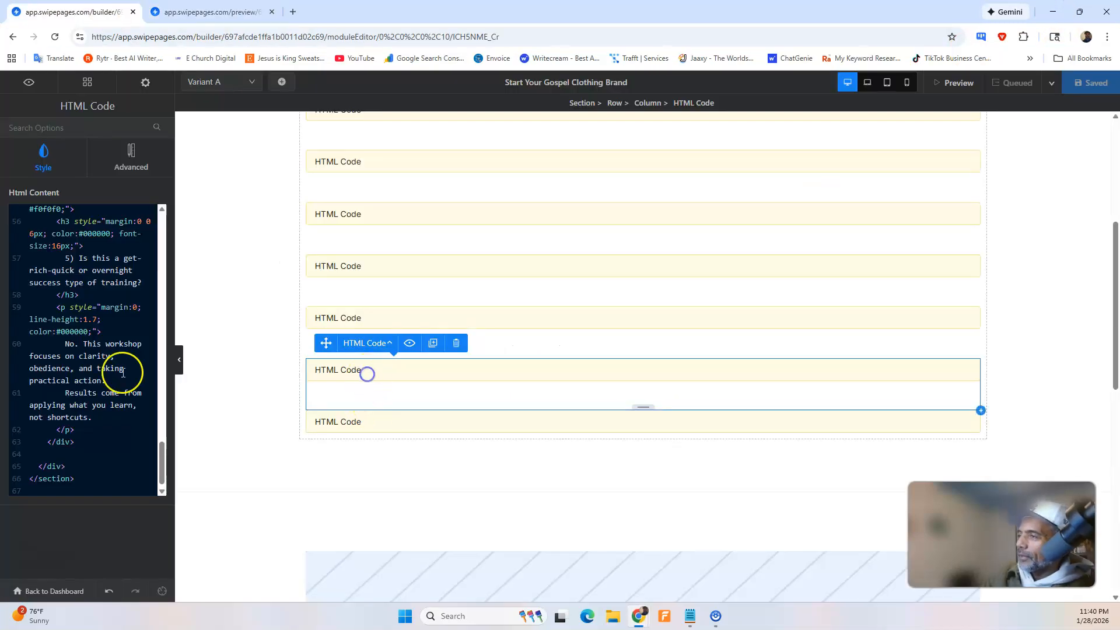
{"action": "scroll", "coordinate": [123, 374], "scroll_direction": "up", "scroll_amount": 20}
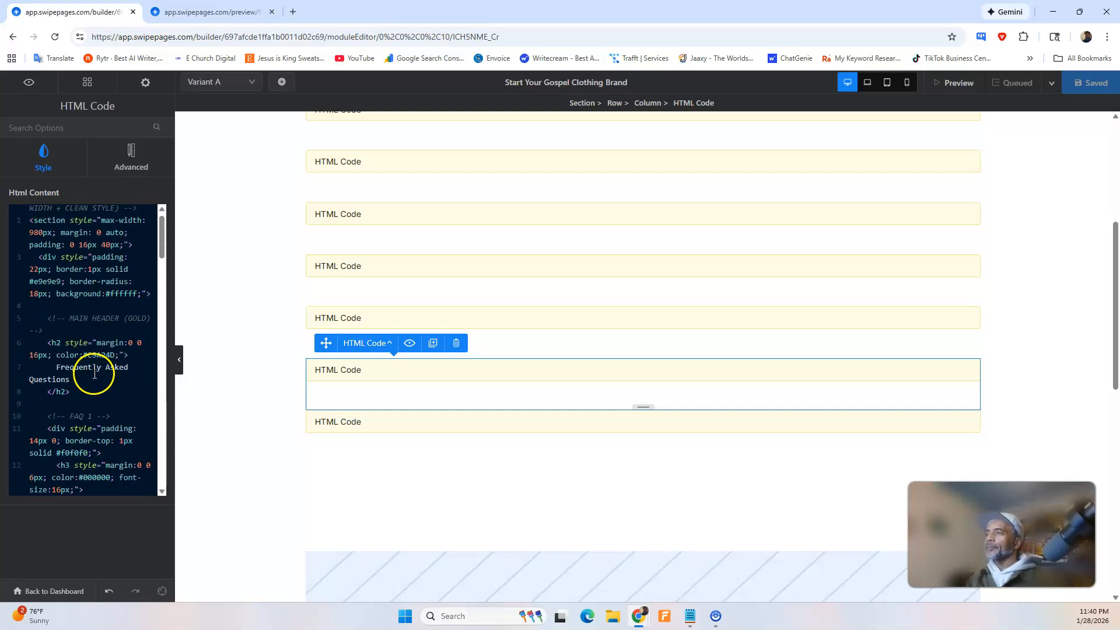
{"action": "scroll", "coordinate": [94, 373], "scroll_direction": "up", "scroll_amount": 1}
{"action": "key", "text": "ctrl+a"}
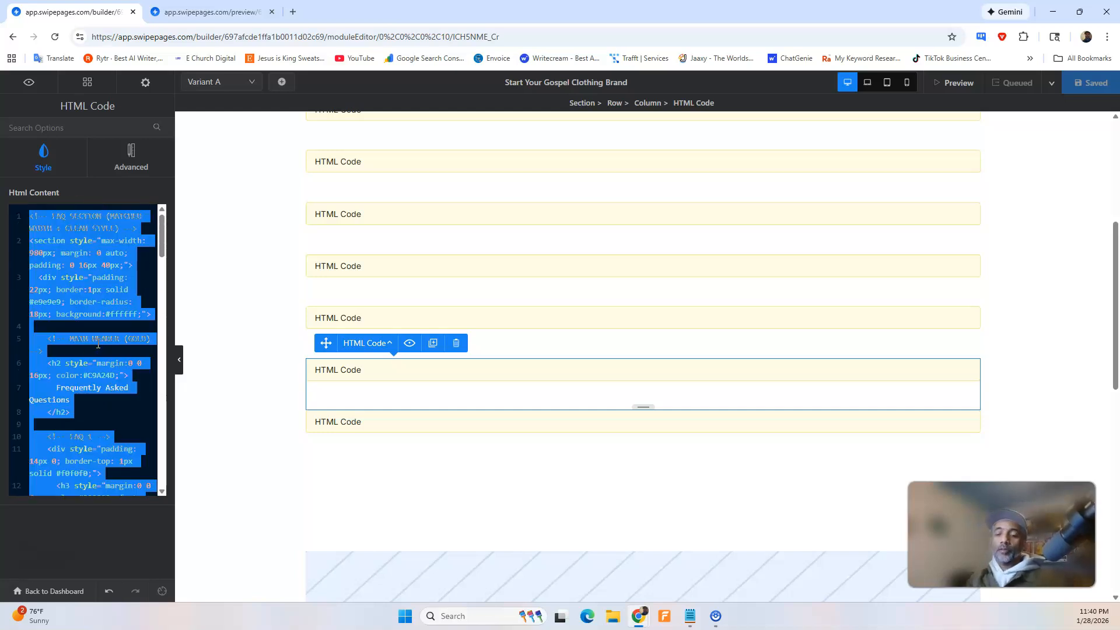
{"action": "key", "text": "BackSpace"}
{"action": "left_click", "coordinate": [95, 218]}
{"action": "key", "text": "ctrl+v"}
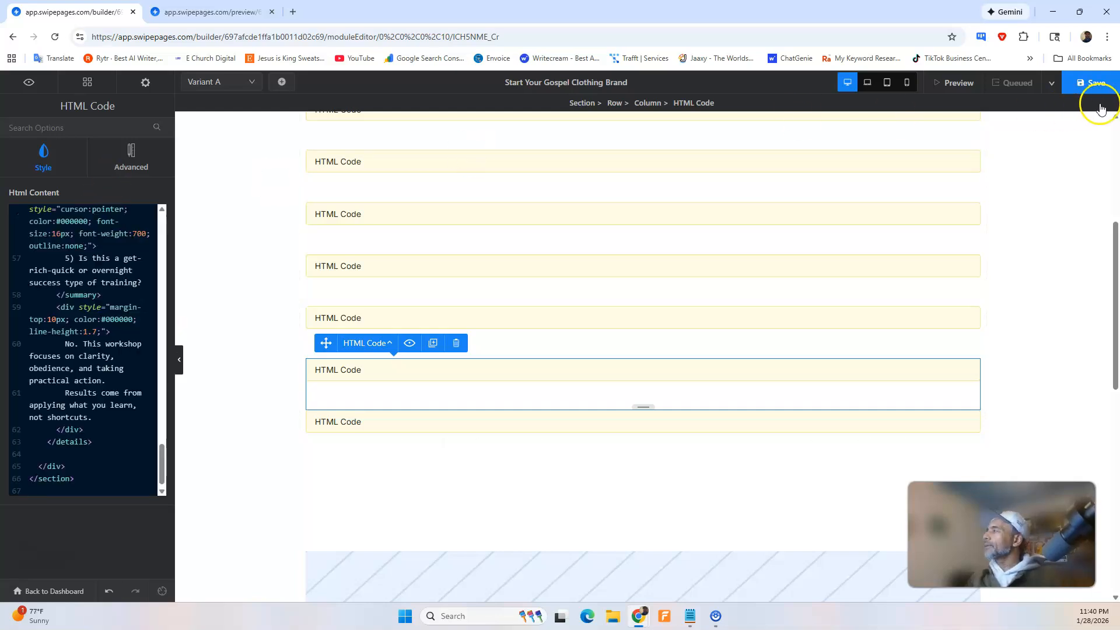
{"action": "left_click", "coordinate": [1091, 83]}
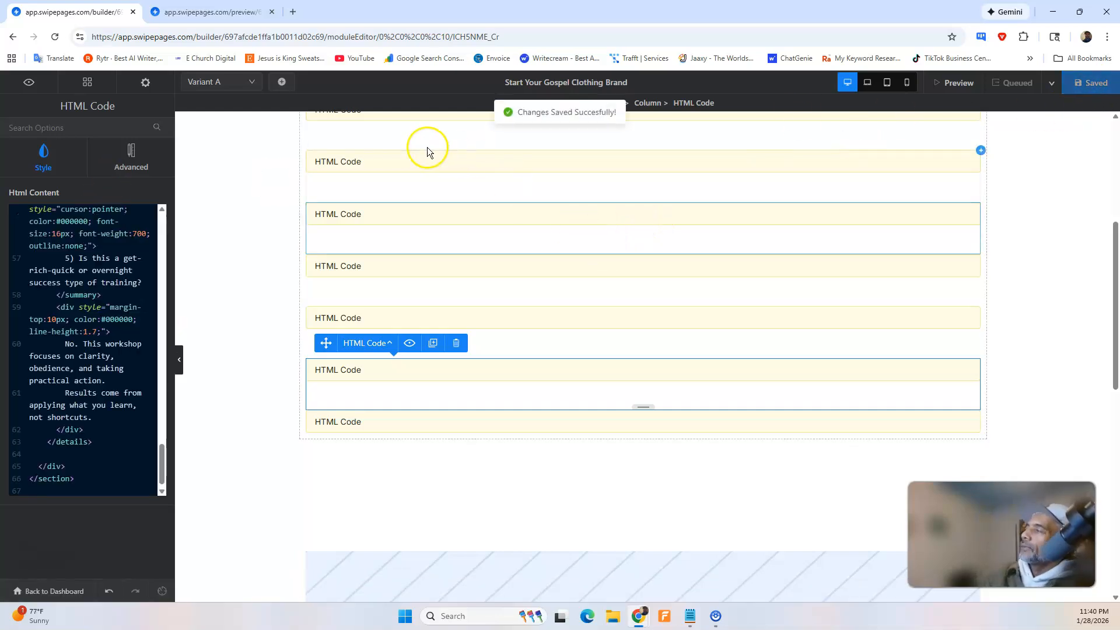
Reload the page preview and test the Frequently Asked Questions accordion by expanding and collapsing each of the five questions.
{"action": "left_click", "coordinate": [229, 13]}
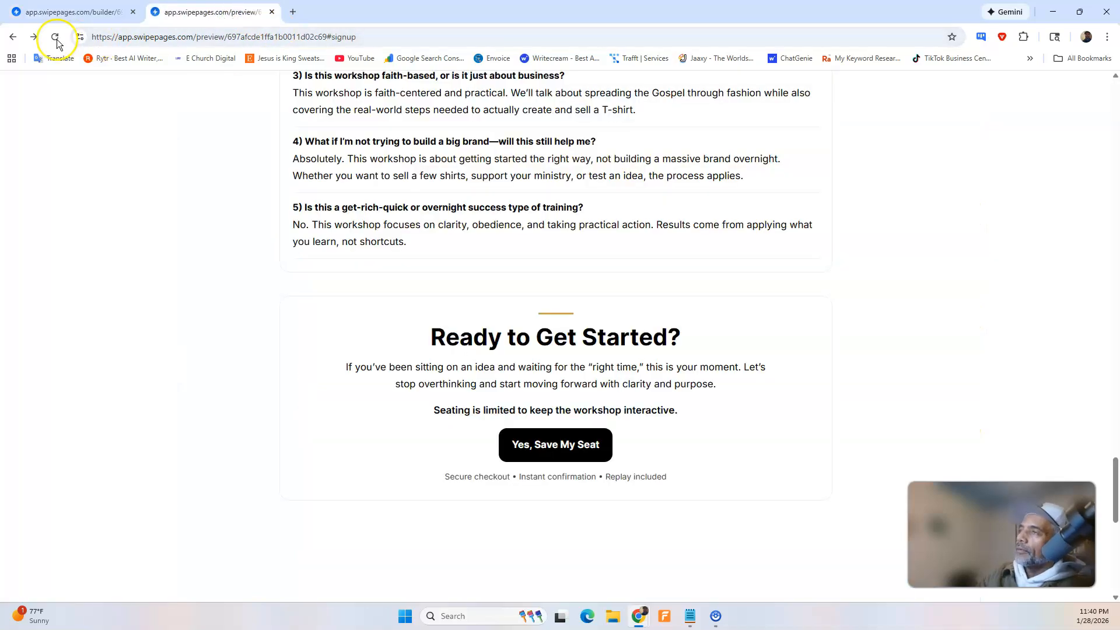
{"action": "scroll", "coordinate": [400, 313], "scroll_direction": "up", "scroll_amount": 7}
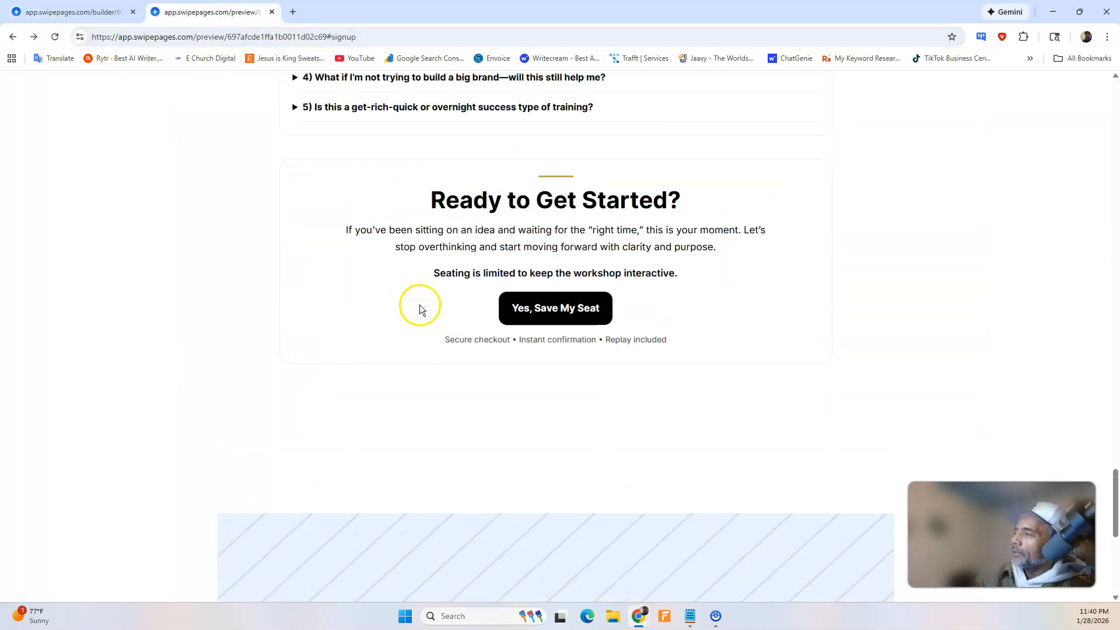
{"action": "left_click", "coordinate": [409, 323]}
{"action": "left_click", "coordinate": [408, 325]}
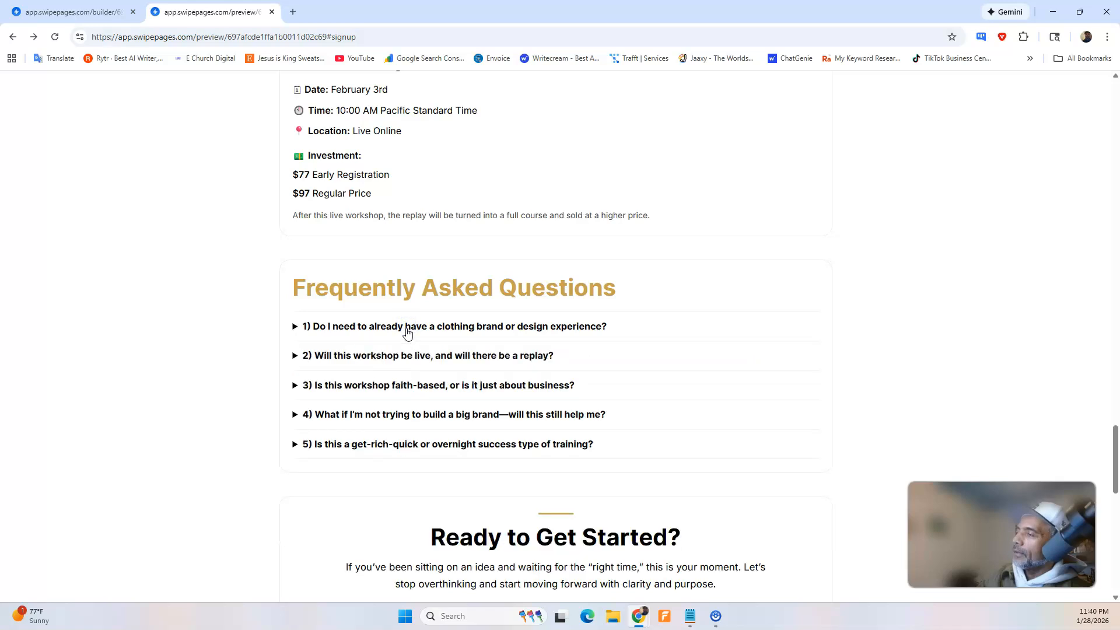
{"action": "left_click", "coordinate": [401, 356]}
{"action": "left_click", "coordinate": [400, 356]}
{"action": "left_click", "coordinate": [400, 382]}
{"action": "left_click", "coordinate": [401, 382]}
{"action": "left_click", "coordinate": [391, 414]}
{"action": "left_click", "coordinate": [391, 414]}
{"action": "double_click", "coordinate": [390, 444]}
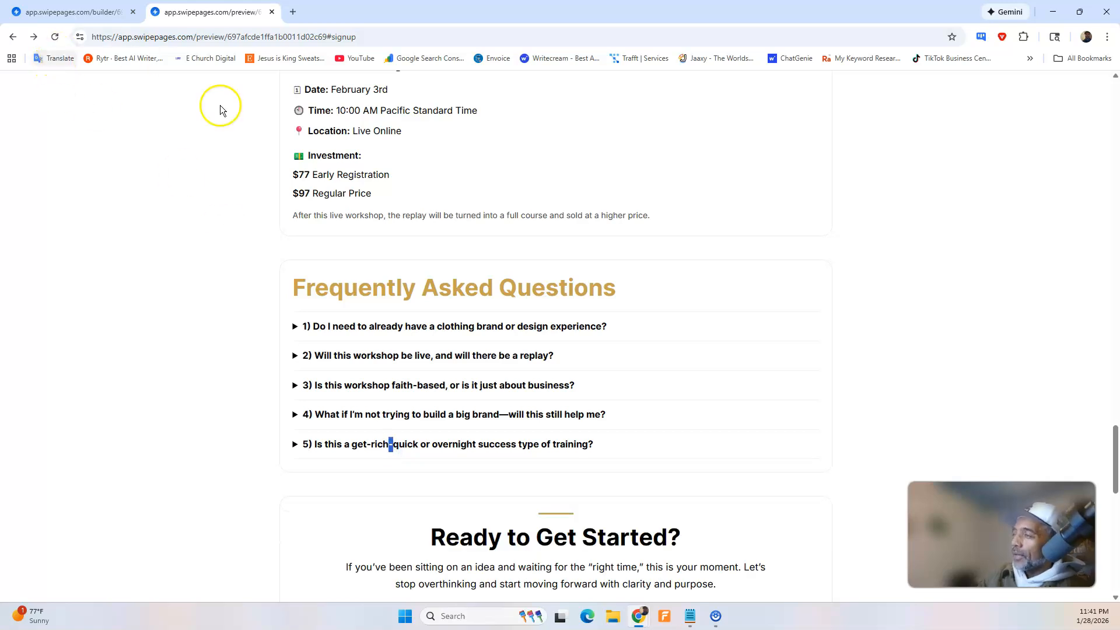
Switch to ChatGPT and start dictating a new message.
{"action": "left_click", "coordinate": [98, 14]}
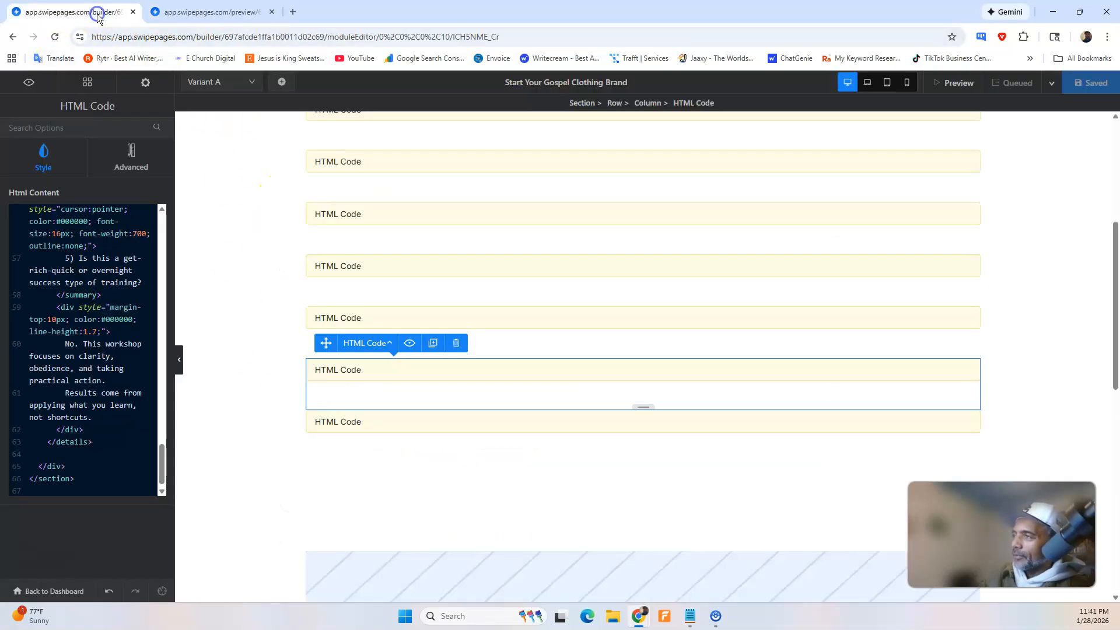
{"action": "left_click", "coordinate": [210, 12]}
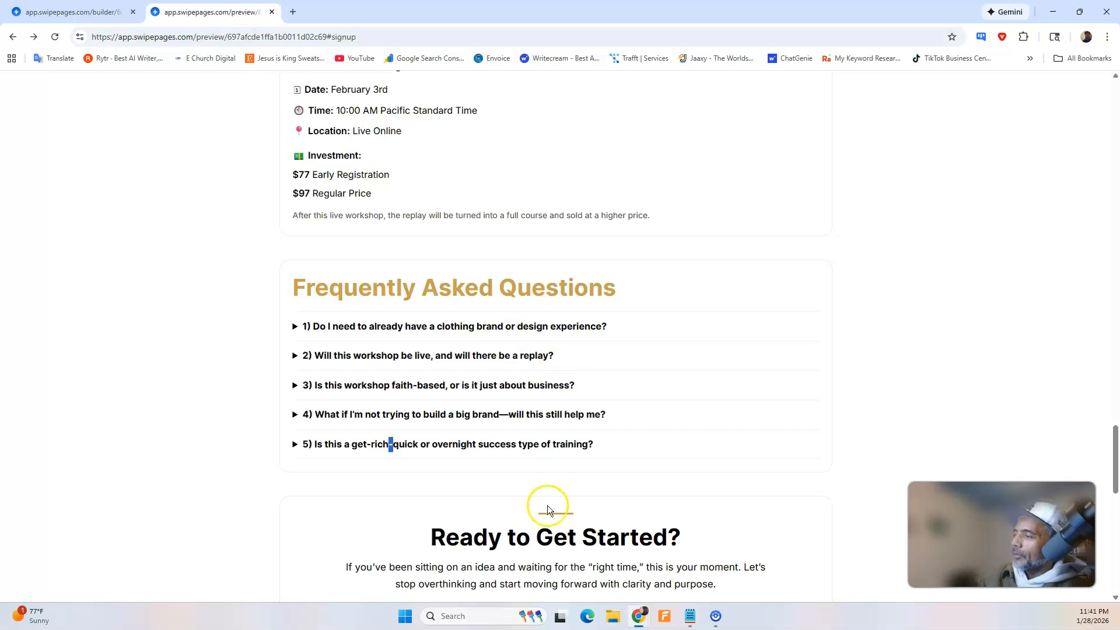
{"action": "mouse_move", "coordinate": [644, 617]}
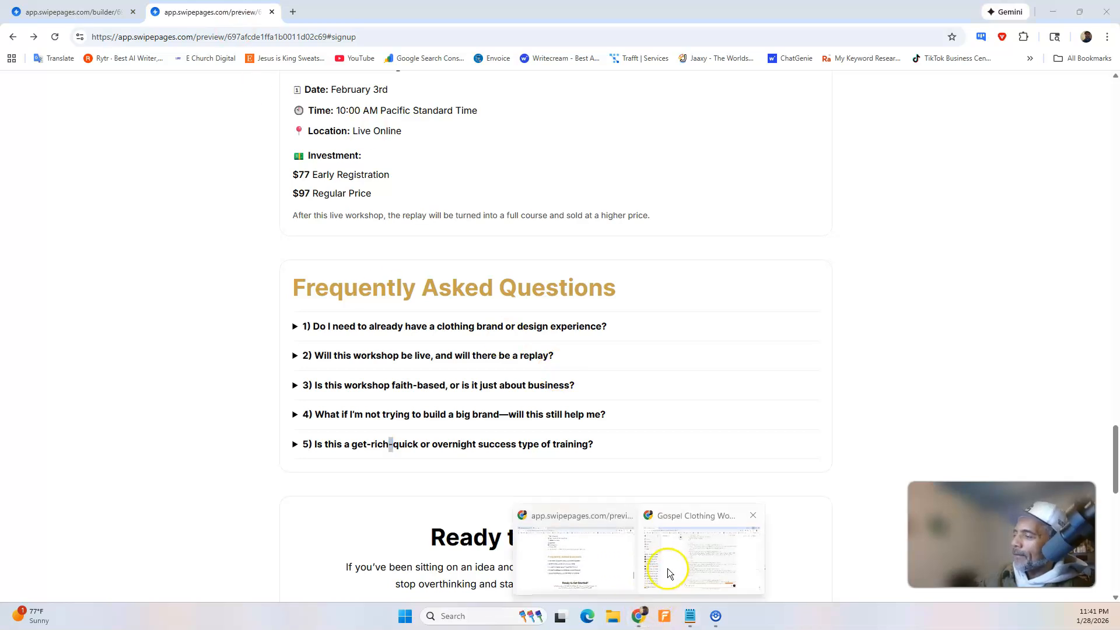
{"action": "left_click", "coordinate": [694, 570]}
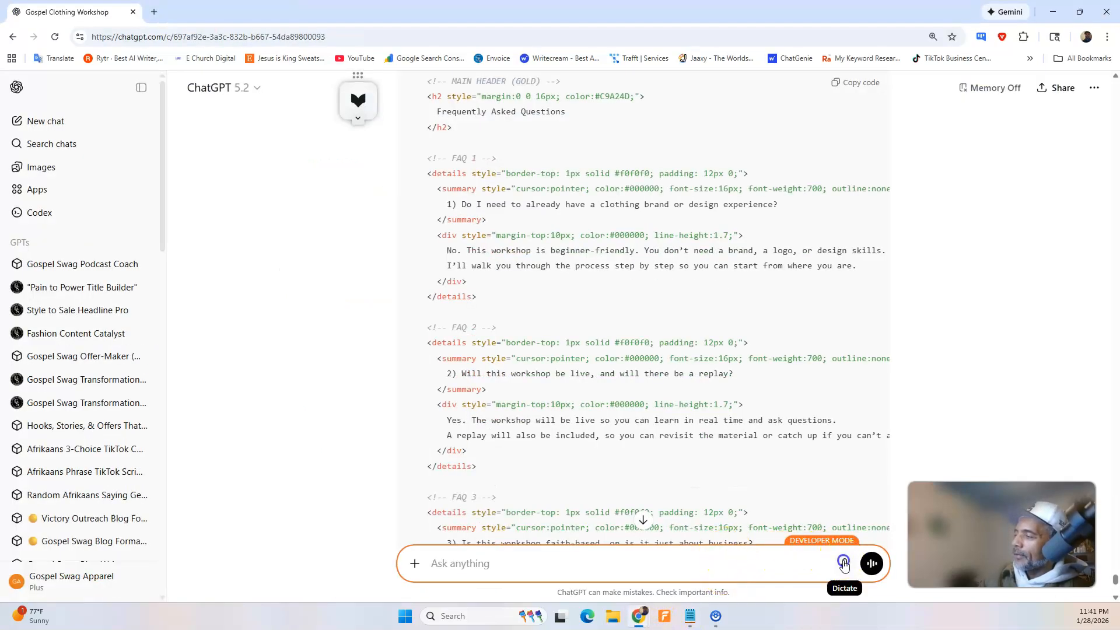
{"action": "left_click", "coordinate": [844, 563]}
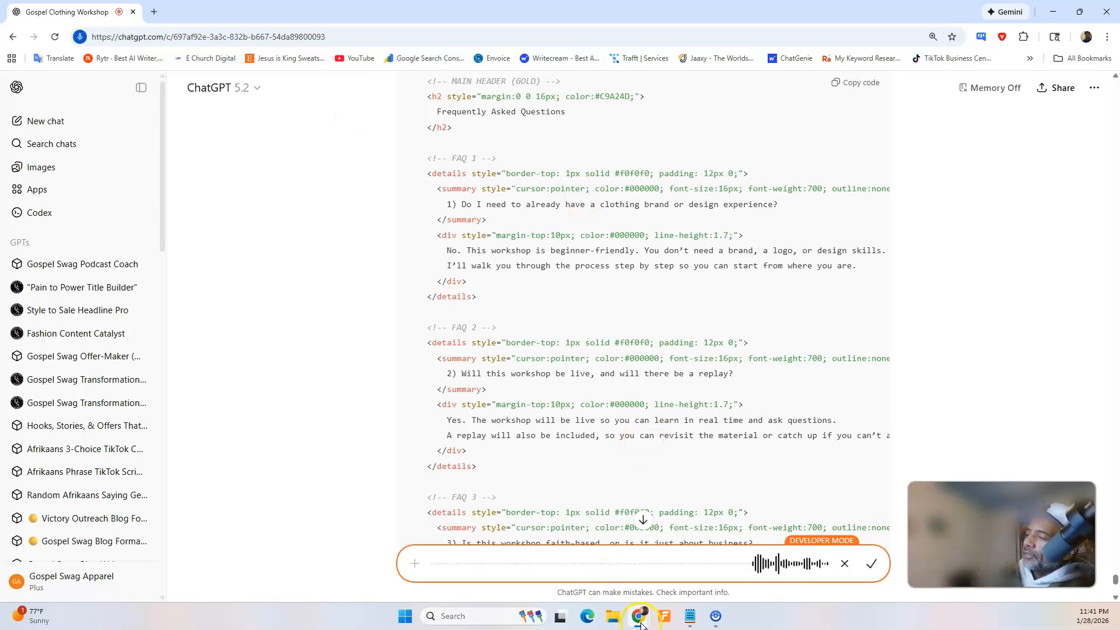
Switch to the Swipe Pages preview and examine the page up to the hero section while the dictation runs.
{"action": "mouse_move", "coordinate": [641, 609]}
{"action": "left_click", "coordinate": [595, 563]}
{"action": "scroll", "coordinate": [557, 348], "scroll_direction": "up", "scroll_amount": 6}
{"action": "scroll", "coordinate": [557, 348], "scroll_direction": "up", "scroll_amount": 15}
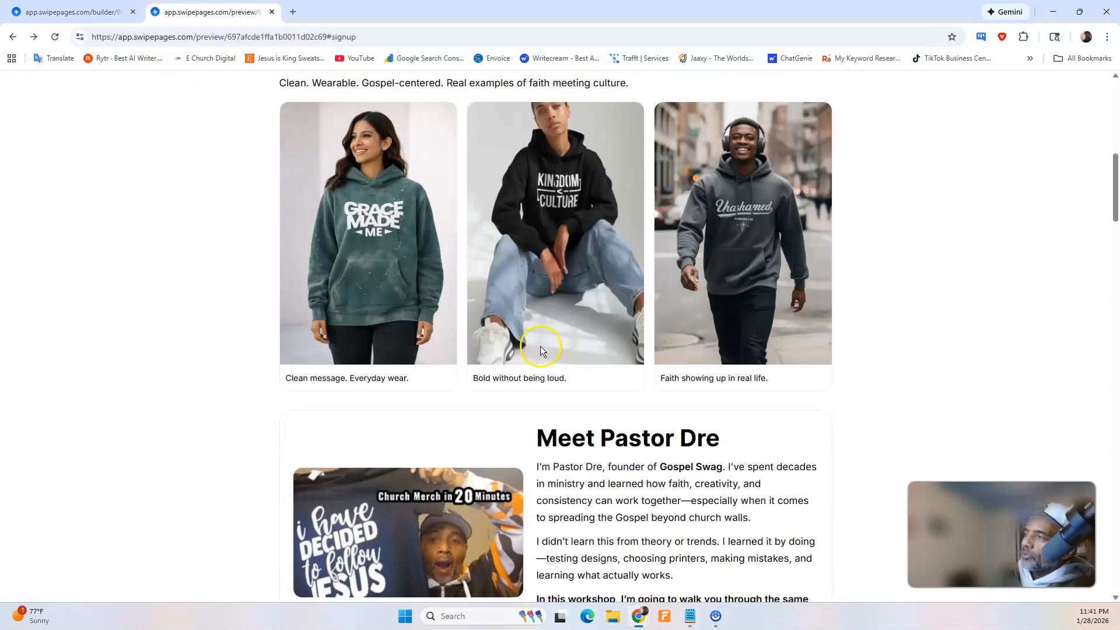
{"action": "scroll", "coordinate": [538, 346], "scroll_direction": "down", "scroll_amount": 1}
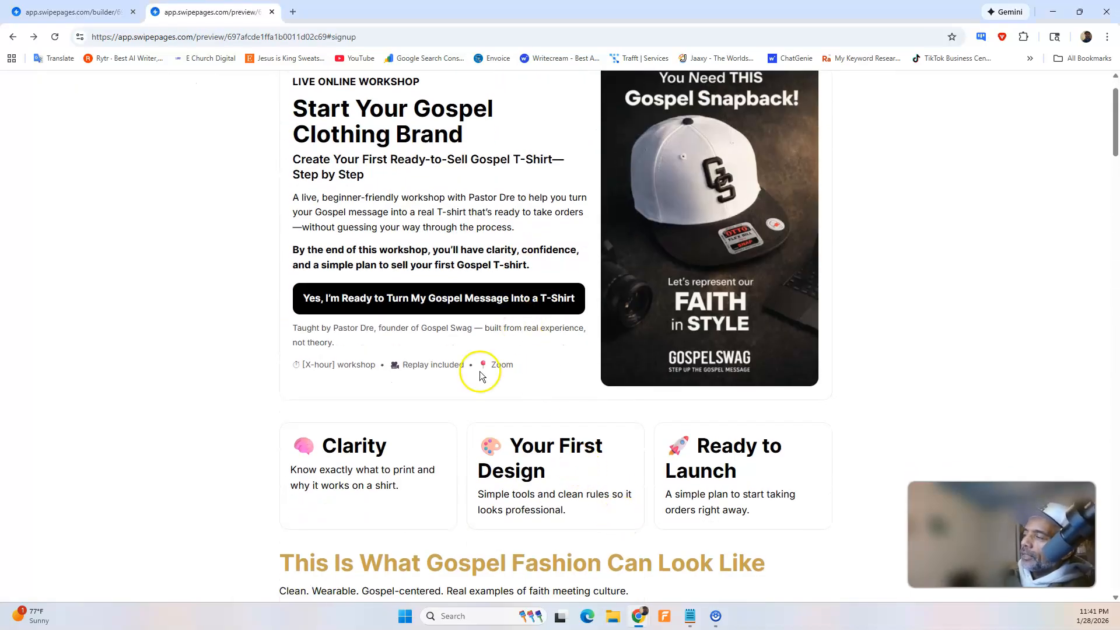
Return to ChatGPT and send: "Right Now the button in the hero section is not linking anywhere. What section should we link that to?".
{"action": "left_click", "coordinate": [648, 620]}
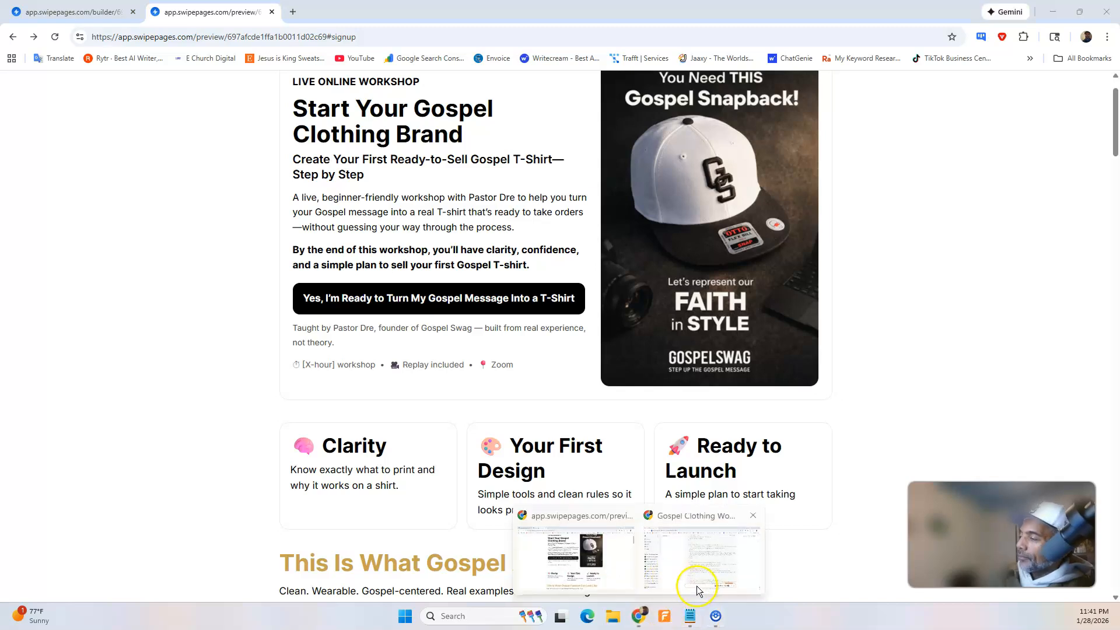
{"action": "left_click", "coordinate": [670, 557]}
{"action": "left_click", "coordinate": [877, 563]}
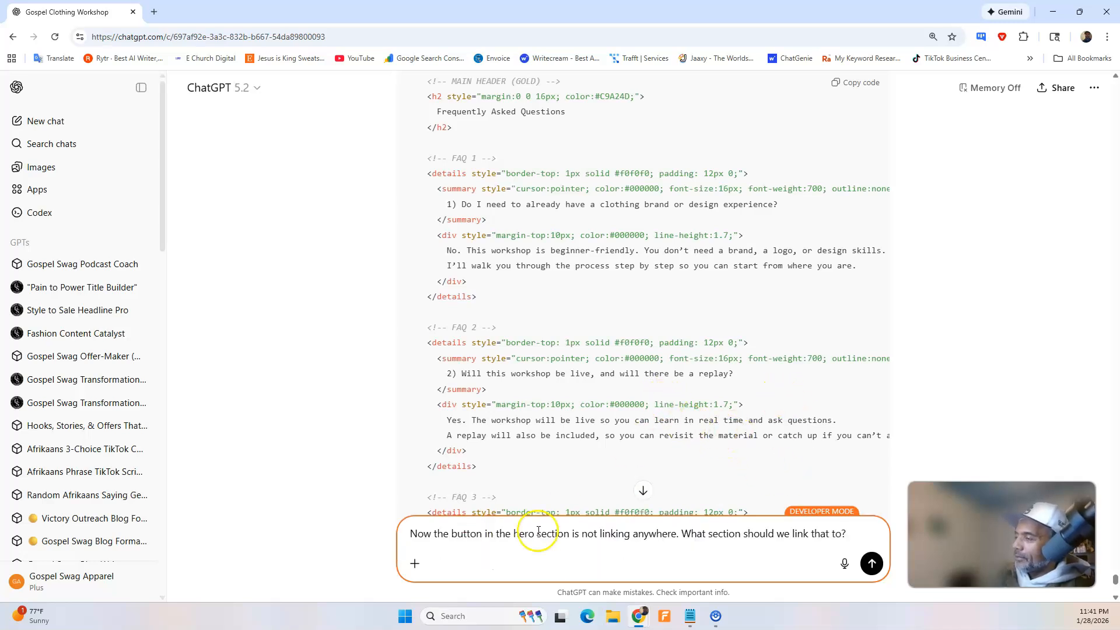
{"action": "left_click", "coordinate": [407, 540]}
{"action": "scroll", "coordinate": [410, 542], "scroll_direction": "down", "scroll_amount": 5}
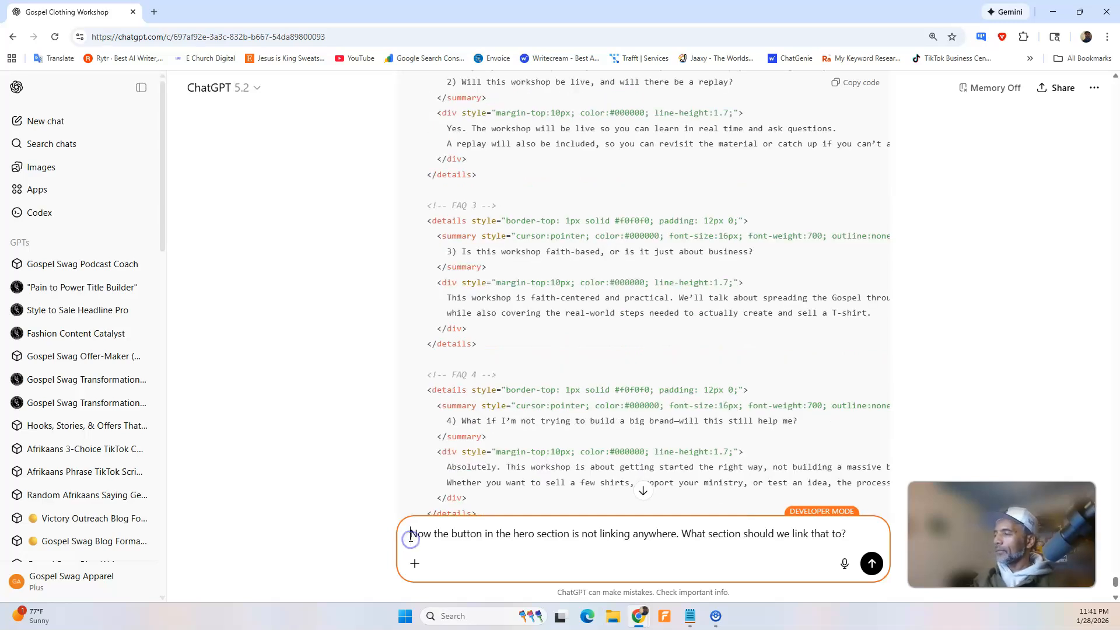
{"action": "type", "text": "Right"}
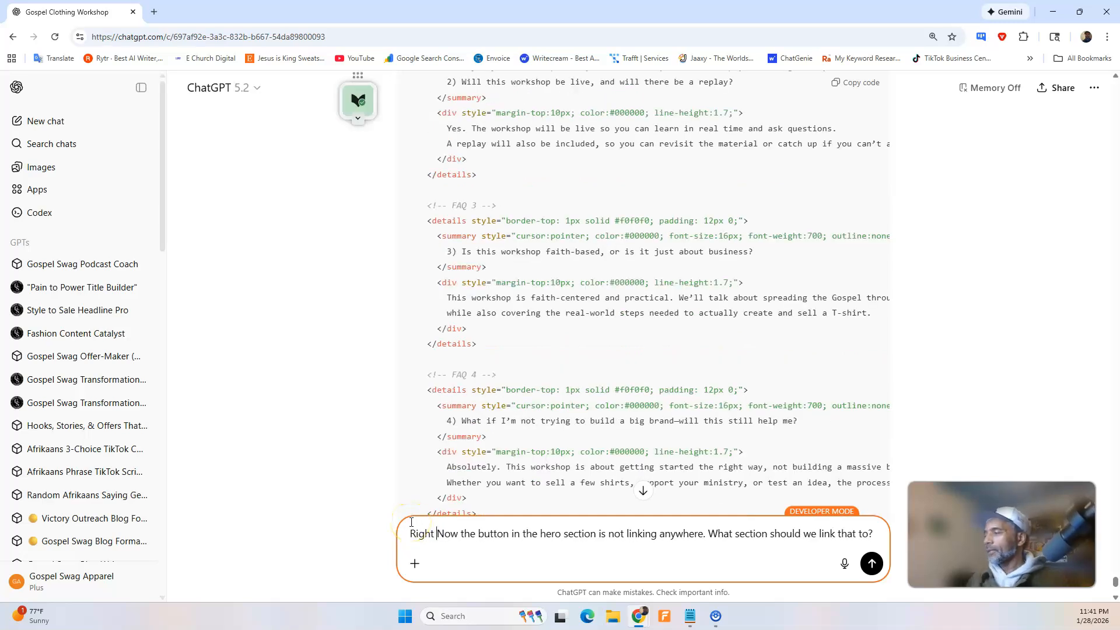
{"action": "left_click", "coordinate": [869, 565]}
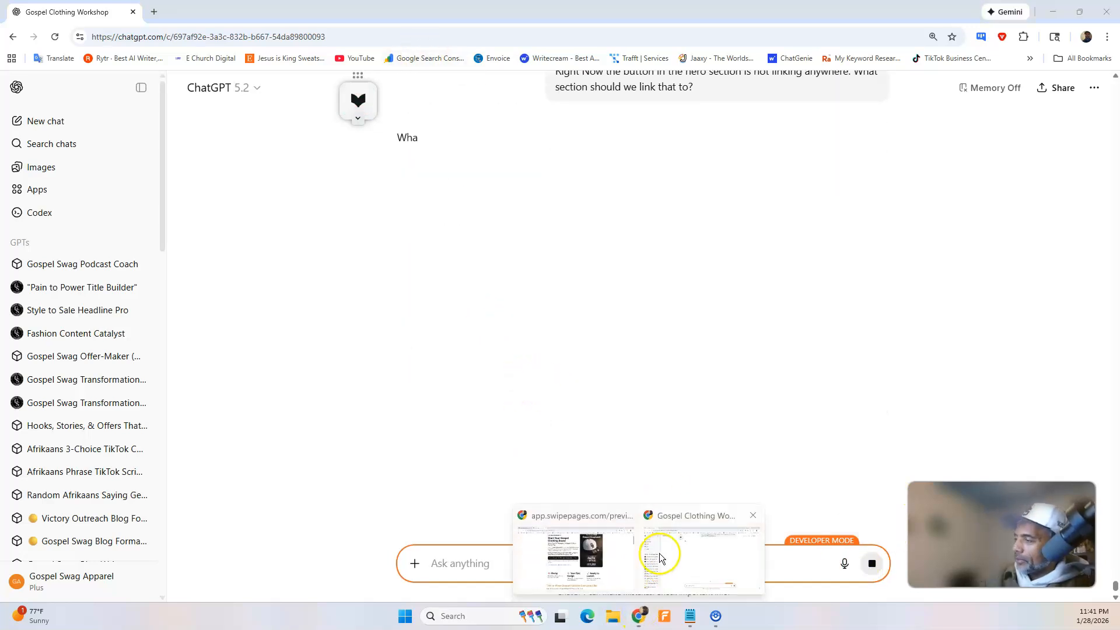
Switch to the page preview and test the hero button "Yes, I'm Ready to Turn My Gospel Message Into a T-Shirt".
{"action": "mouse_move", "coordinate": [640, 616]}
{"action": "left_click", "coordinate": [614, 589]}
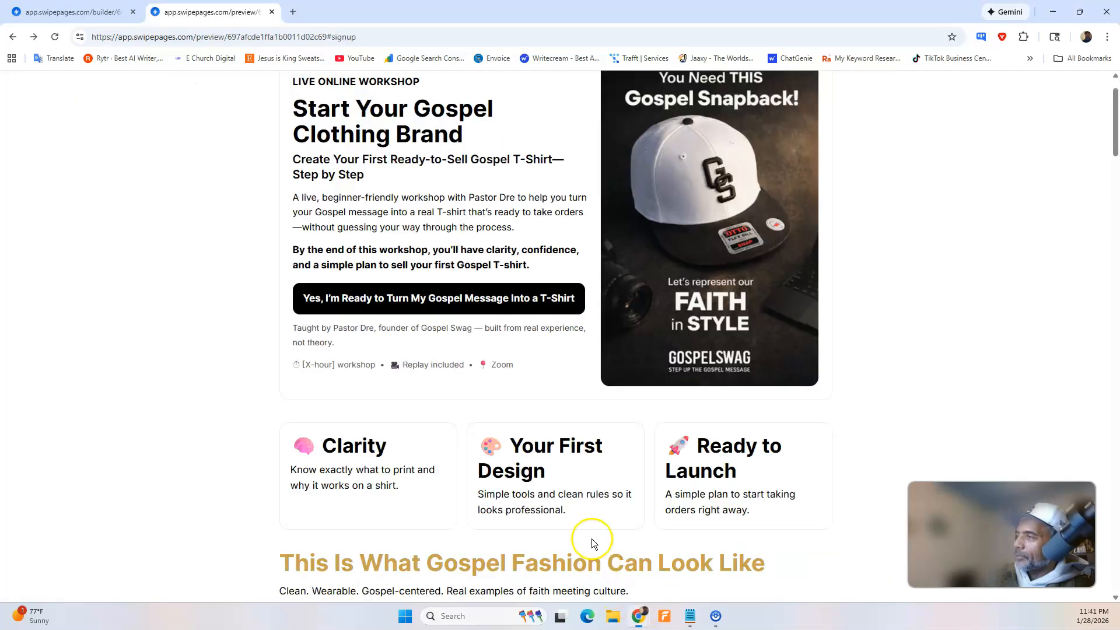
{"action": "scroll", "coordinate": [328, 251], "scroll_direction": "up", "scroll_amount": 1}
{"action": "left_click", "coordinate": [372, 357]}
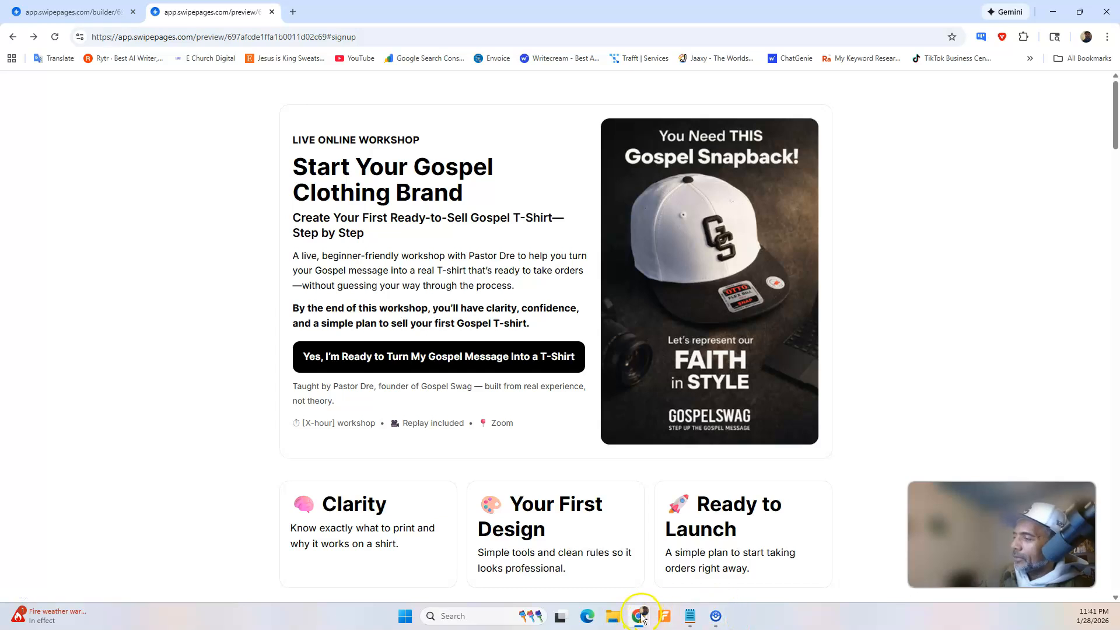
Switch to ChatGPT and read the reply on the hero button's link target, its reasoning, the two linking steps and the optional advice.
{"action": "mouse_move", "coordinate": [641, 617]}
{"action": "left_click", "coordinate": [665, 569]}
{"action": "scroll", "coordinate": [579, 329], "scroll_direction": "up", "scroll_amount": 4}
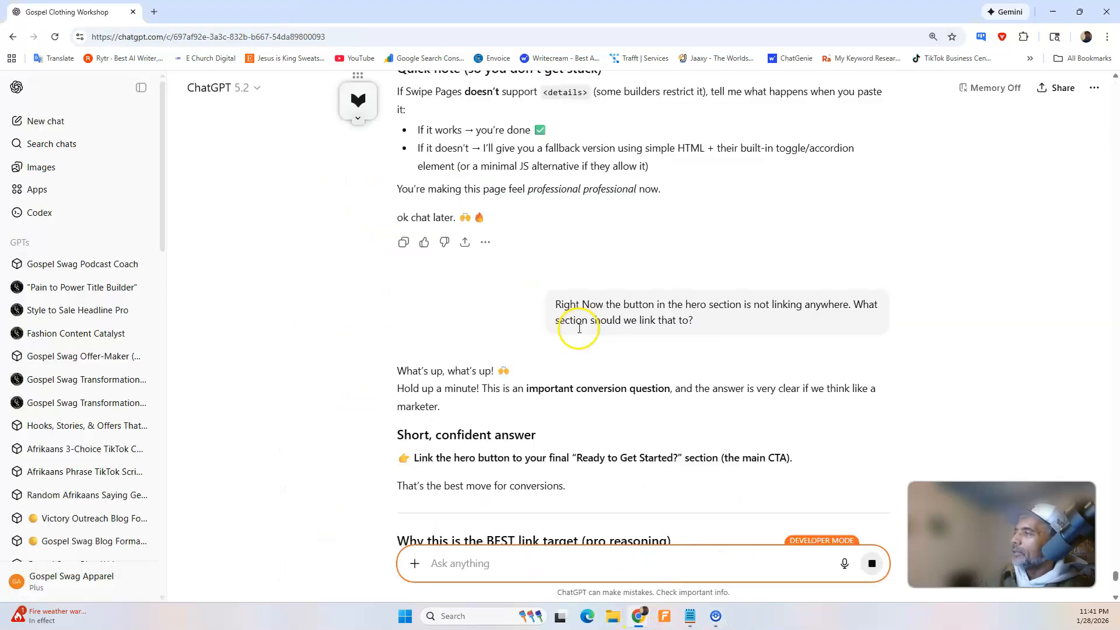
{"action": "scroll", "coordinate": [579, 324], "scroll_direction": "down", "scroll_amount": 1}
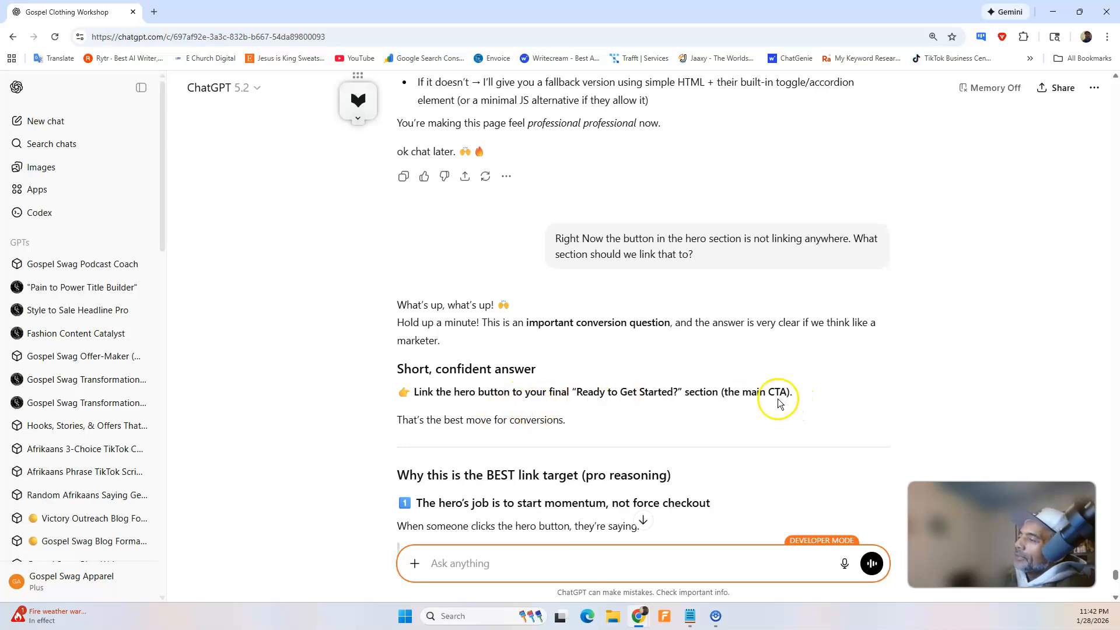
{"action": "scroll", "coordinate": [777, 392], "scroll_direction": "down", "scroll_amount": 2}
{"action": "scroll", "coordinate": [496, 322], "scroll_direction": "up", "scroll_amount": 1}
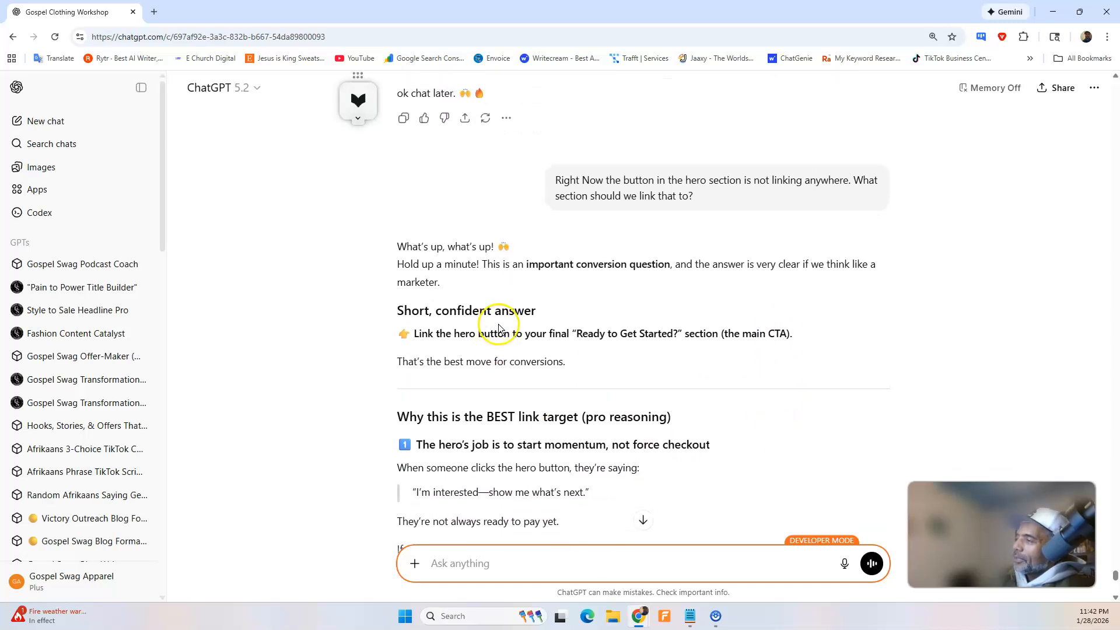
{"action": "scroll", "coordinate": [497, 322], "scroll_direction": "down", "scroll_amount": 3}
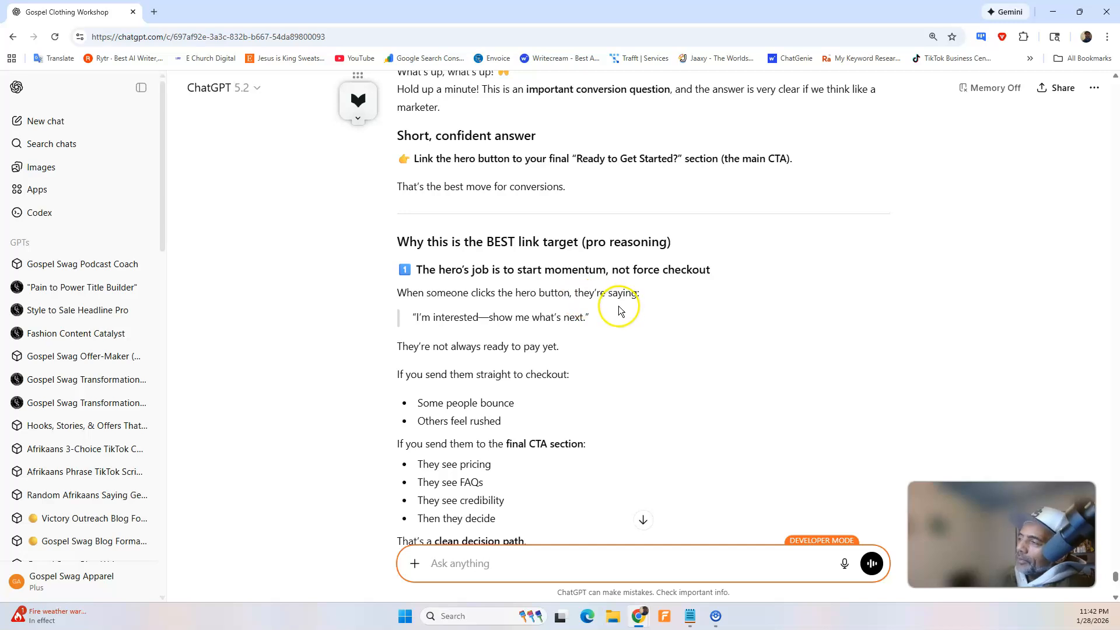
{"action": "scroll", "coordinate": [513, 318], "scroll_direction": "down", "scroll_amount": 5}
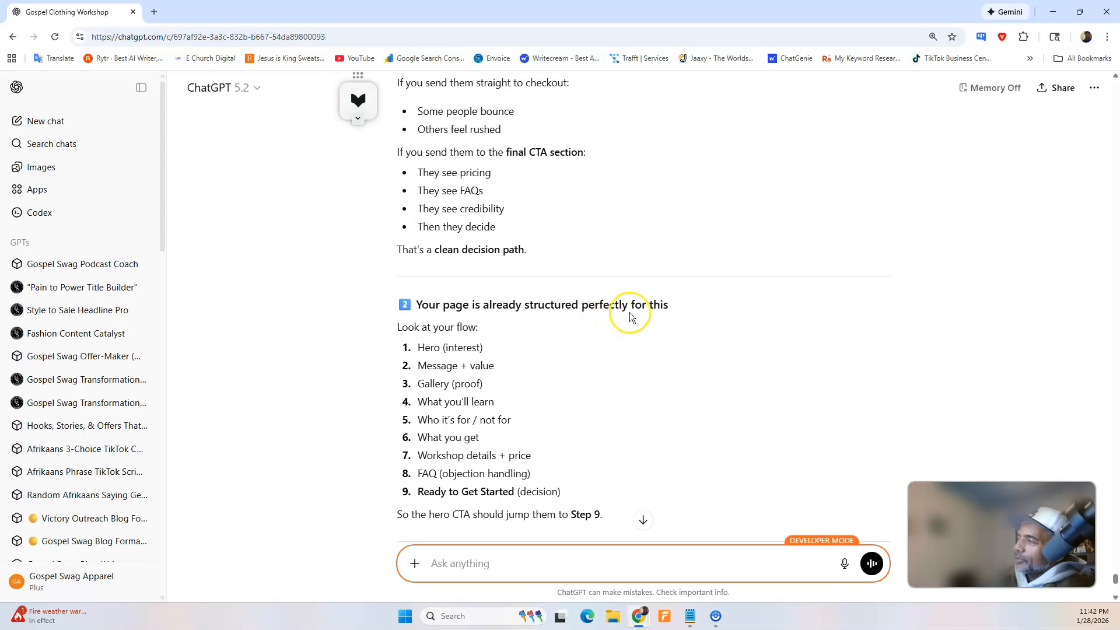
{"action": "scroll", "coordinate": [537, 325], "scroll_direction": "up", "scroll_amount": 2}
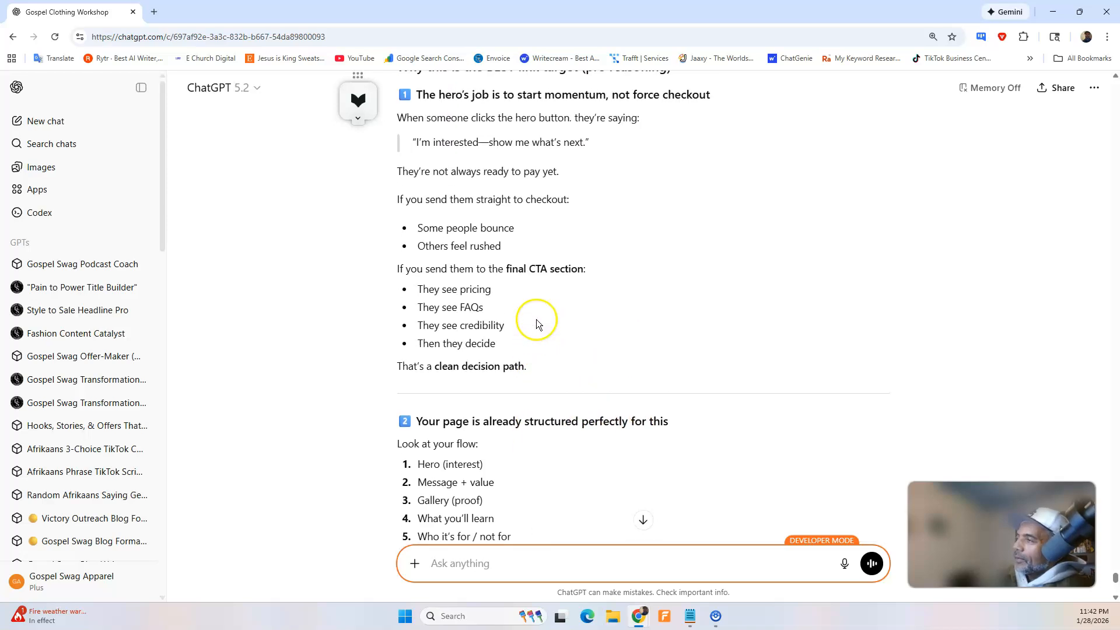
{"action": "scroll", "coordinate": [537, 320], "scroll_direction": "up", "scroll_amount": 2}
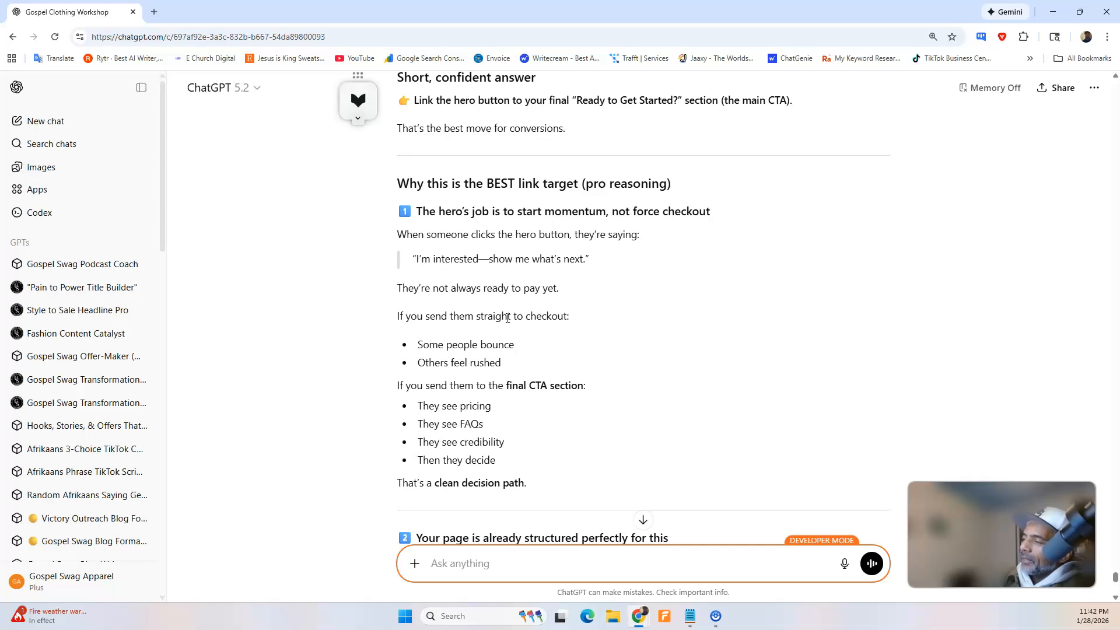
{"action": "scroll", "coordinate": [507, 318], "scroll_direction": "down", "scroll_amount": 4}
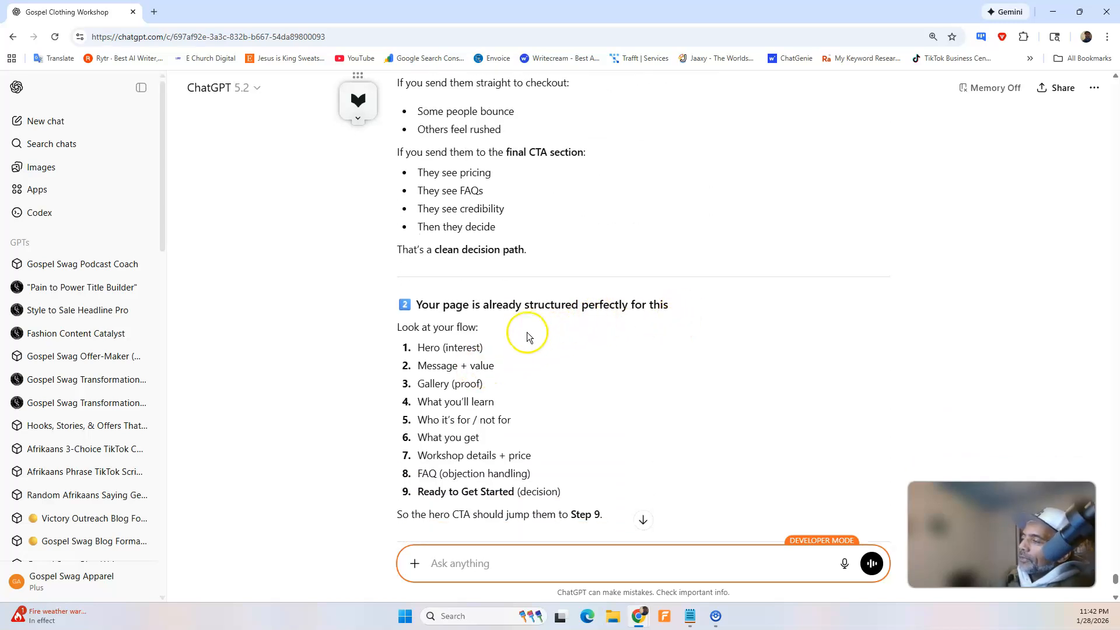
{"action": "scroll", "coordinate": [526, 332], "scroll_direction": "down", "scroll_amount": 5}
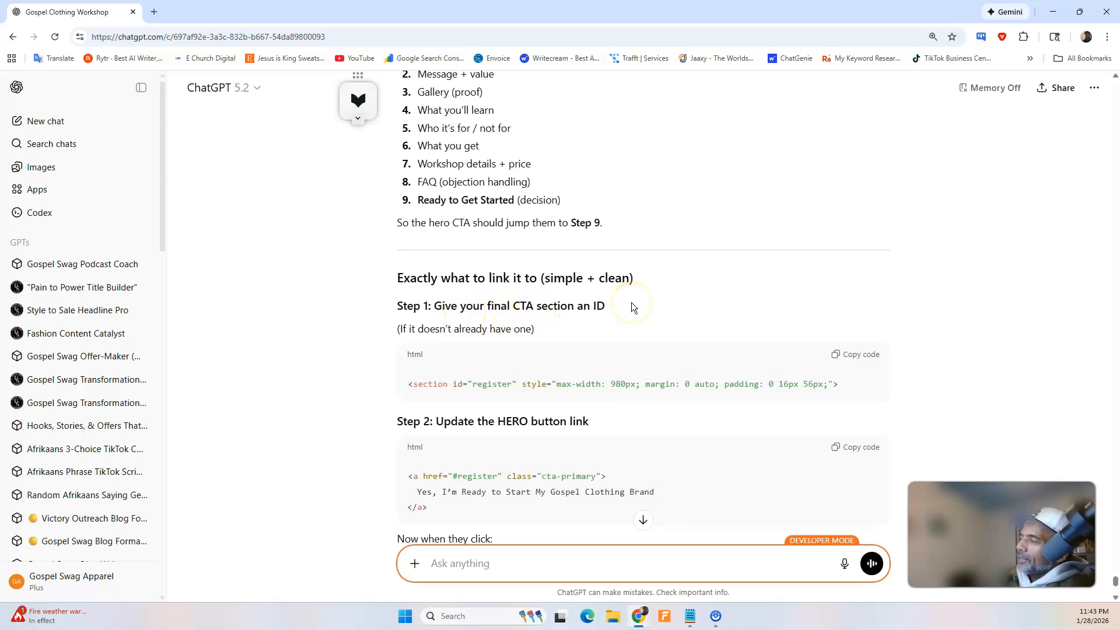
{"action": "scroll", "coordinate": [621, 314], "scroll_direction": "down", "scroll_amount": 2}
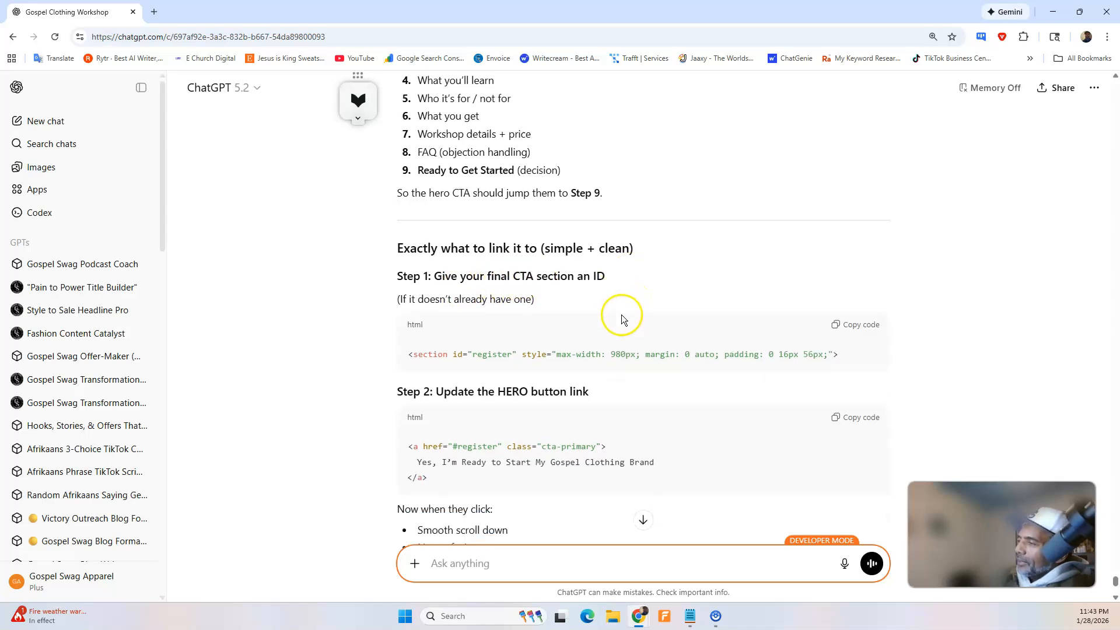
{"action": "scroll", "coordinate": [693, 456], "scroll_direction": "down", "scroll_amount": 3}
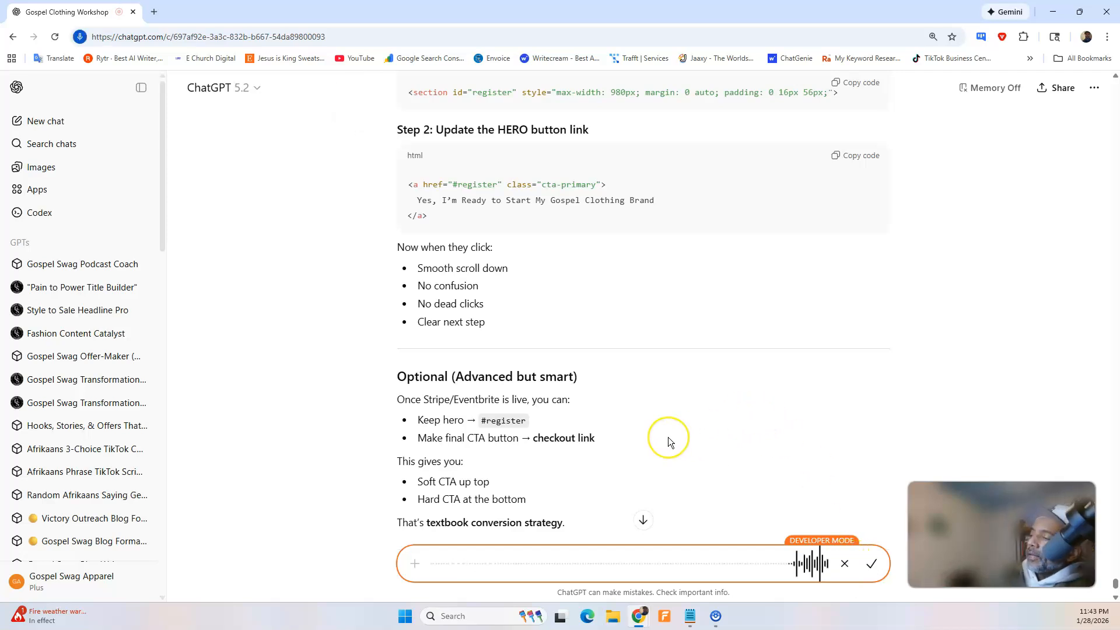
Dictate and send a request for the final CTA section's HTML with the ID register first, followed by the hero button linking to it.
{"action": "scroll", "coordinate": [668, 441], "scroll_direction": "up", "scroll_amount": 4}
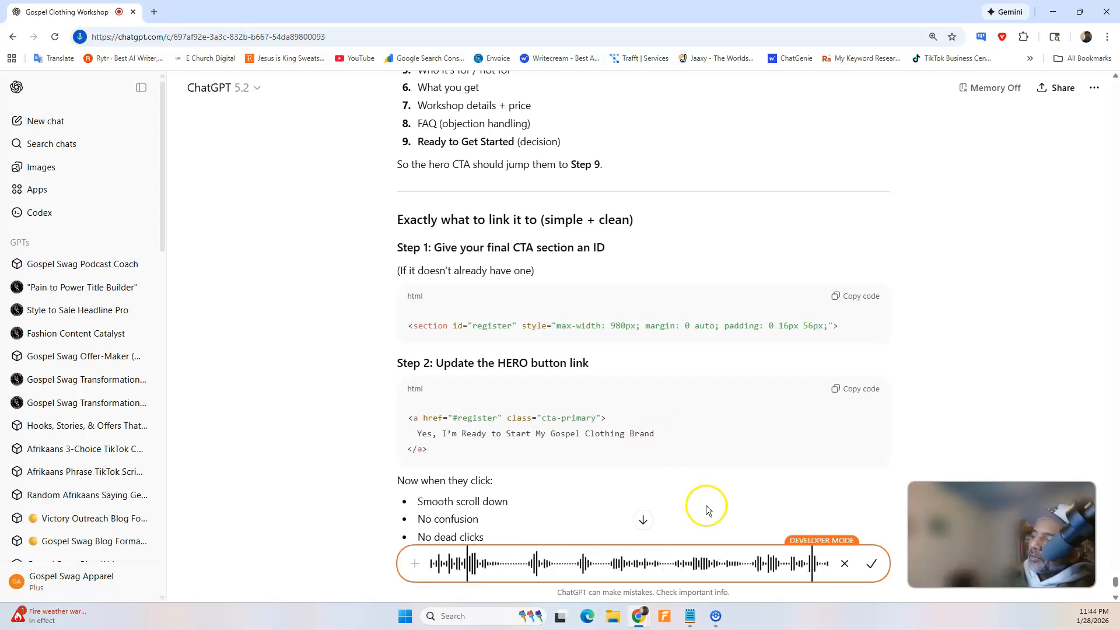
{"action": "left_click", "coordinate": [872, 564]}
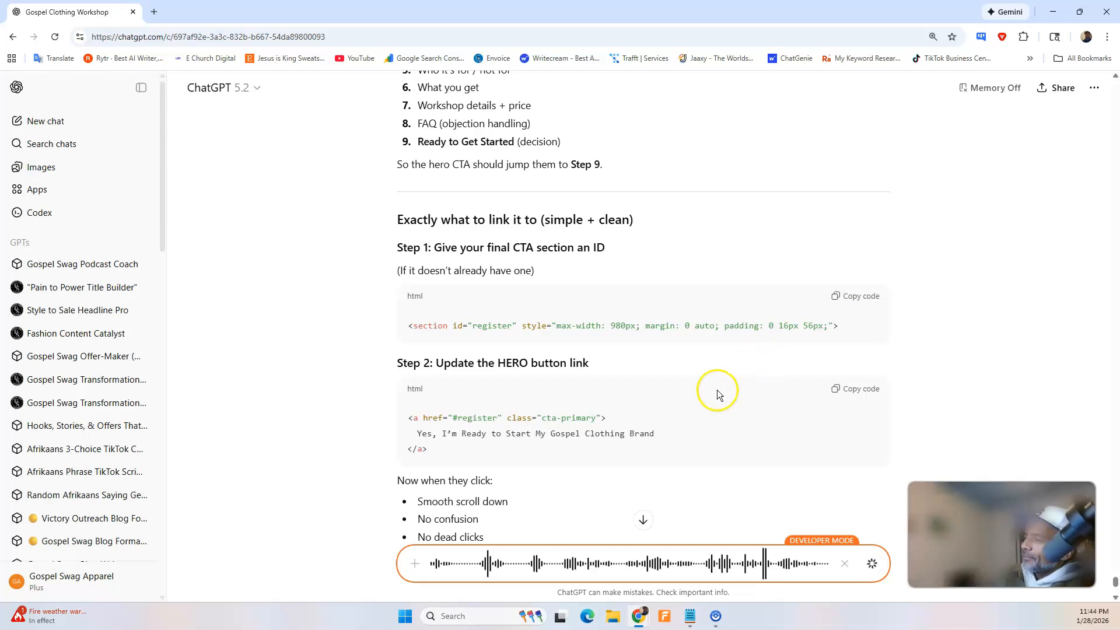
{"action": "scroll", "coordinate": [716, 390], "scroll_direction": "down", "scroll_amount": 1}
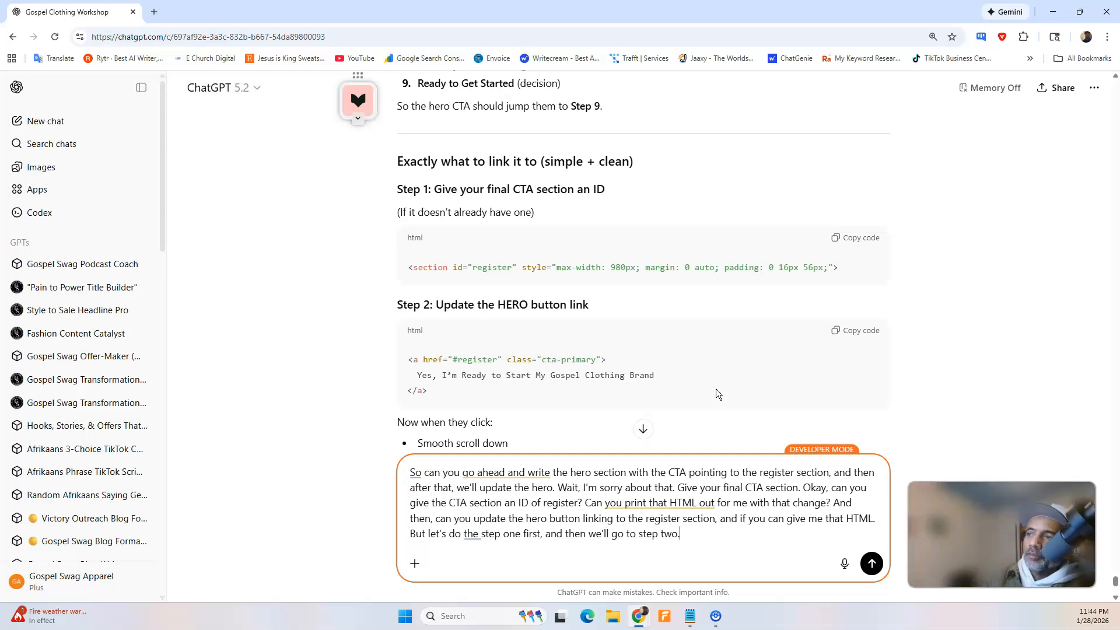
{"action": "left_click", "coordinate": [872, 563]}
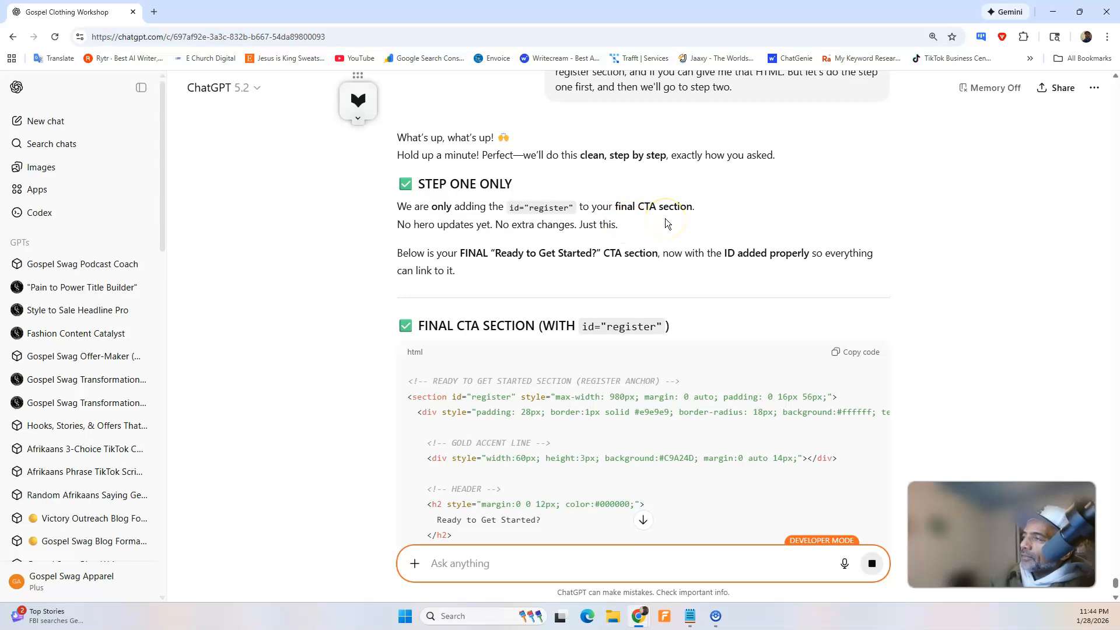
Review the generated final CTA section code and copy the complete HTML with id="register".
{"action": "scroll", "coordinate": [554, 331], "scroll_direction": "down", "scroll_amount": 4}
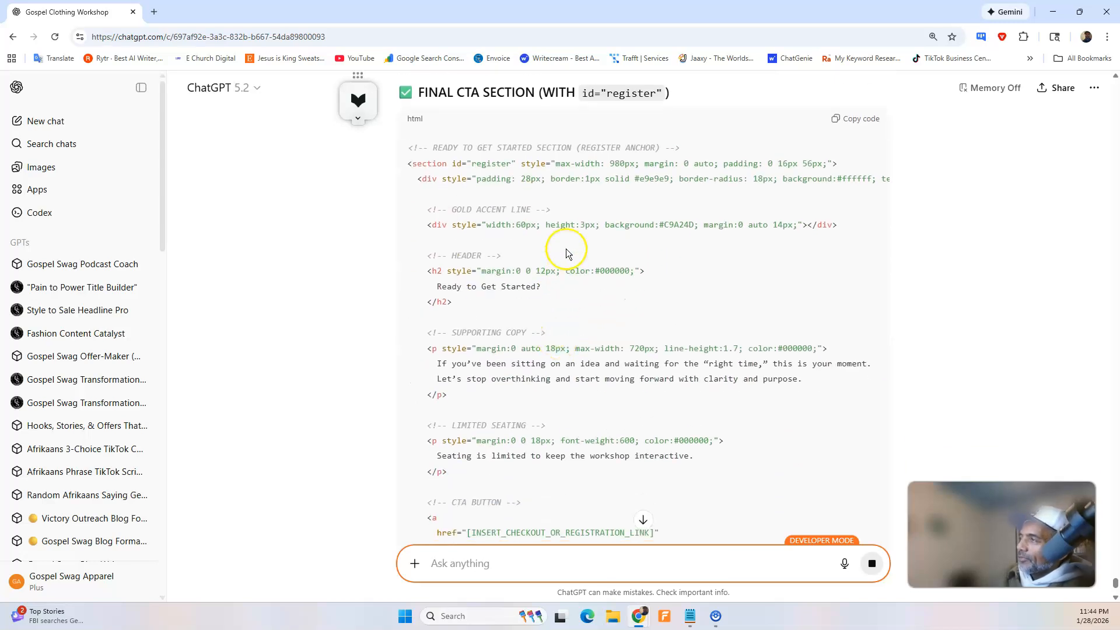
{"action": "scroll", "coordinate": [568, 251], "scroll_direction": "down", "scroll_amount": 6}
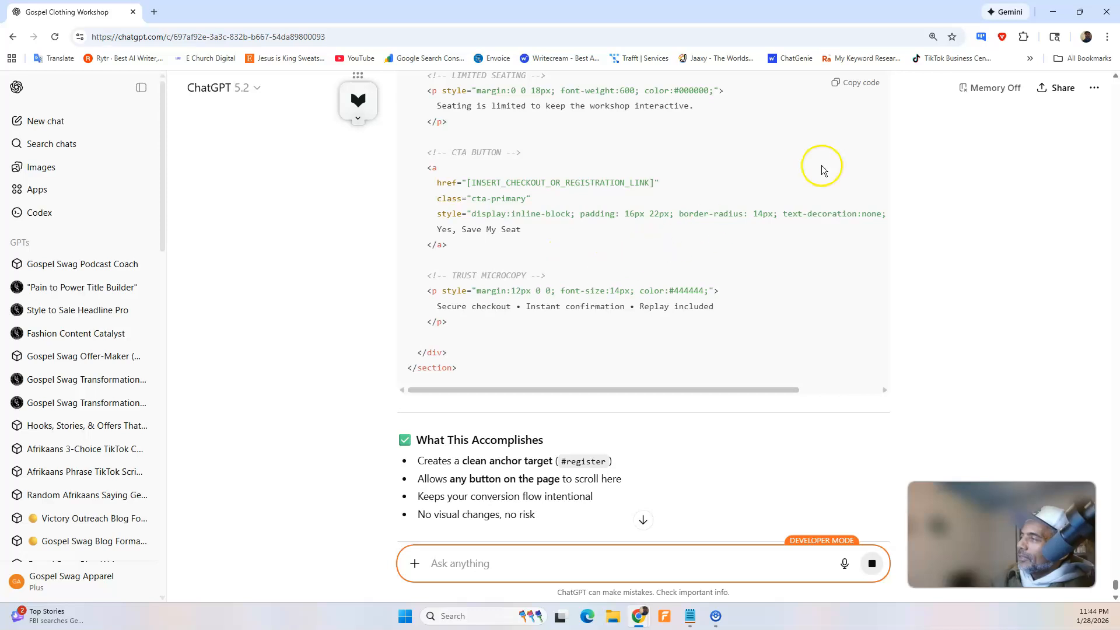
{"action": "scroll", "coordinate": [840, 260], "scroll_direction": "down", "scroll_amount": 10}
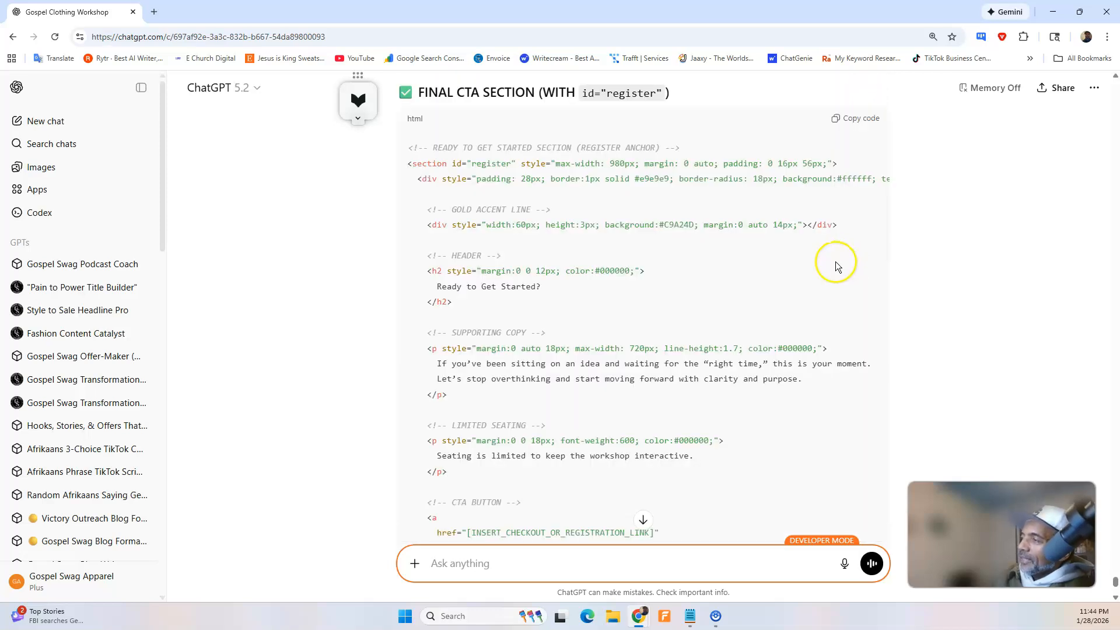
{"action": "scroll", "coordinate": [750, 325], "scroll_direction": "up", "scroll_amount": 5}
{"action": "left_click", "coordinate": [853, 235]}
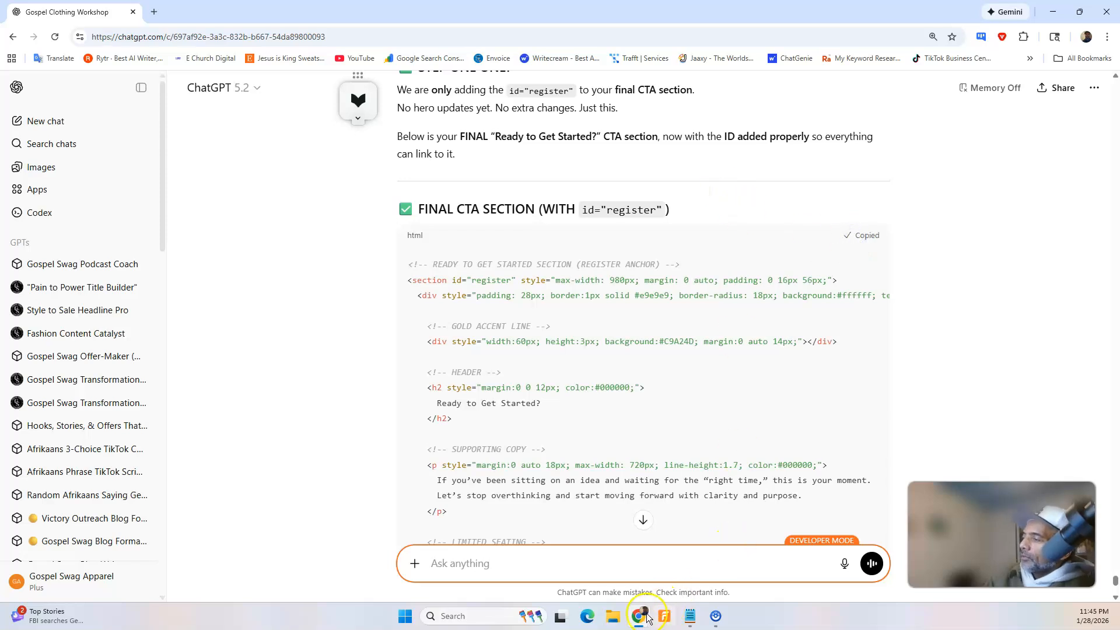
Switch to the Swipe Pages builder, replace the "Ready to Get Started" block's entire HTML content with the copied code, and save the page.
{"action": "left_click", "coordinate": [625, 593]}
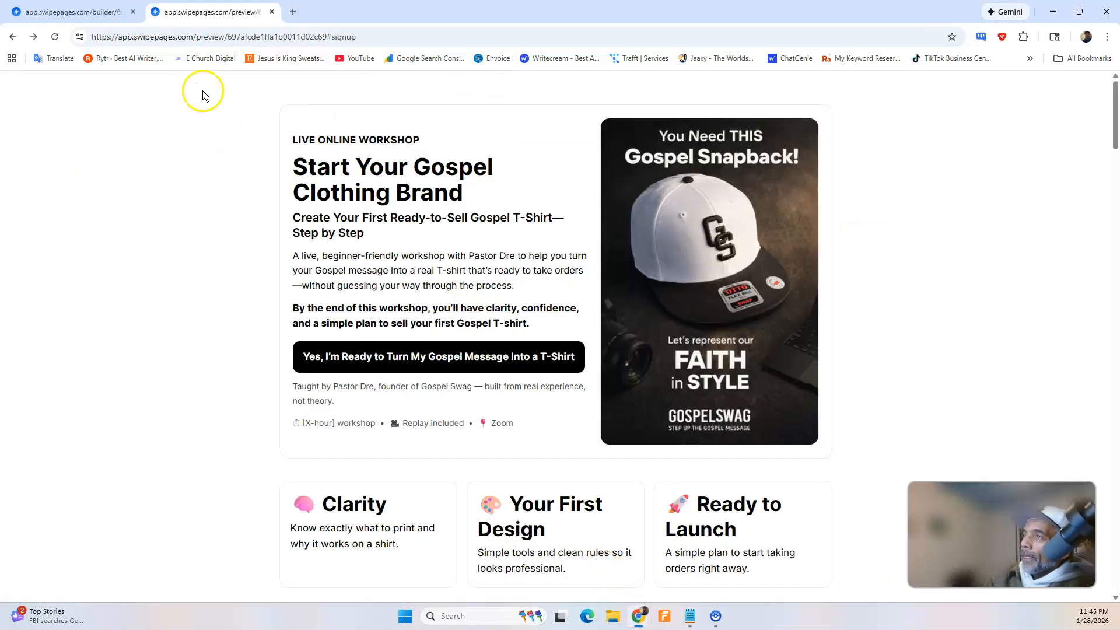
{"action": "left_click", "coordinate": [94, 12]}
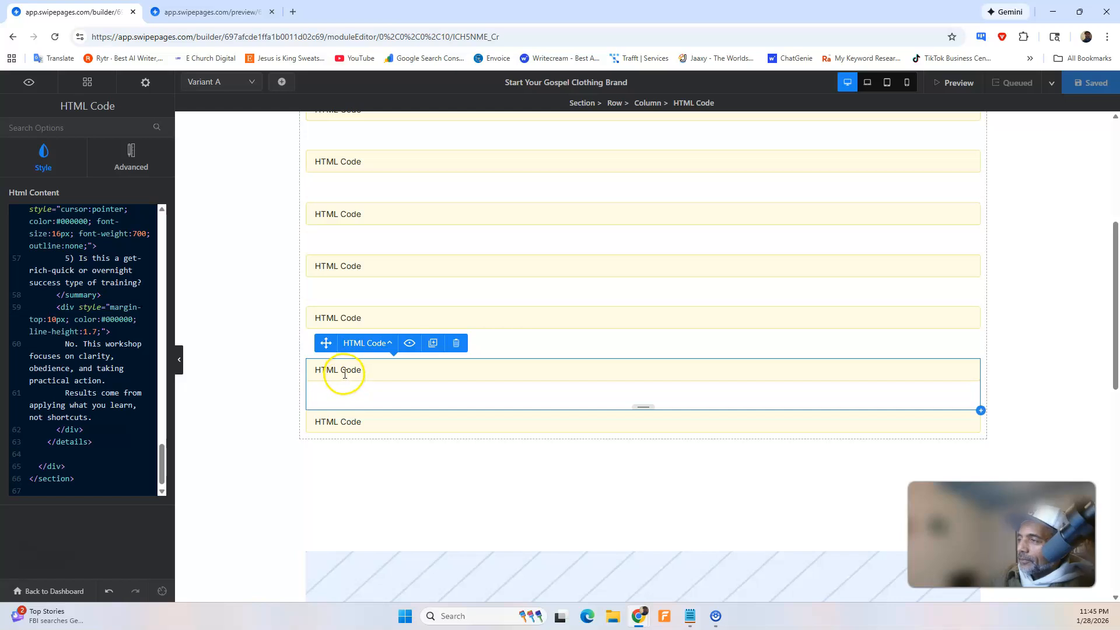
{"action": "left_click", "coordinate": [347, 422]}
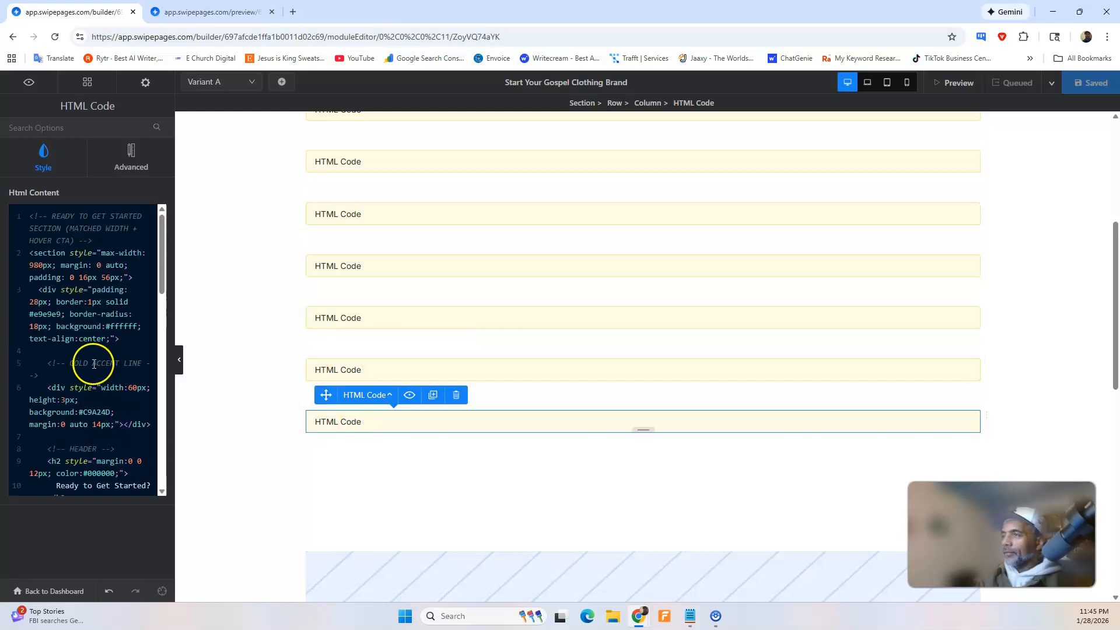
{"action": "left_click", "coordinate": [319, 369]}
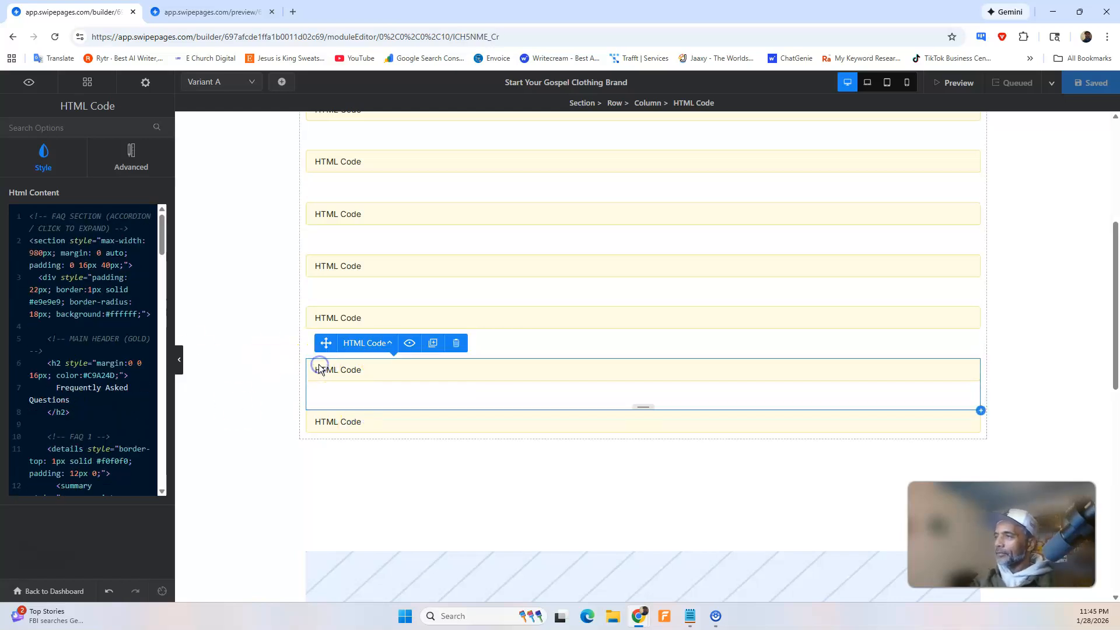
{"action": "left_click", "coordinate": [333, 423]}
{"action": "key", "text": "ctrl+a"}
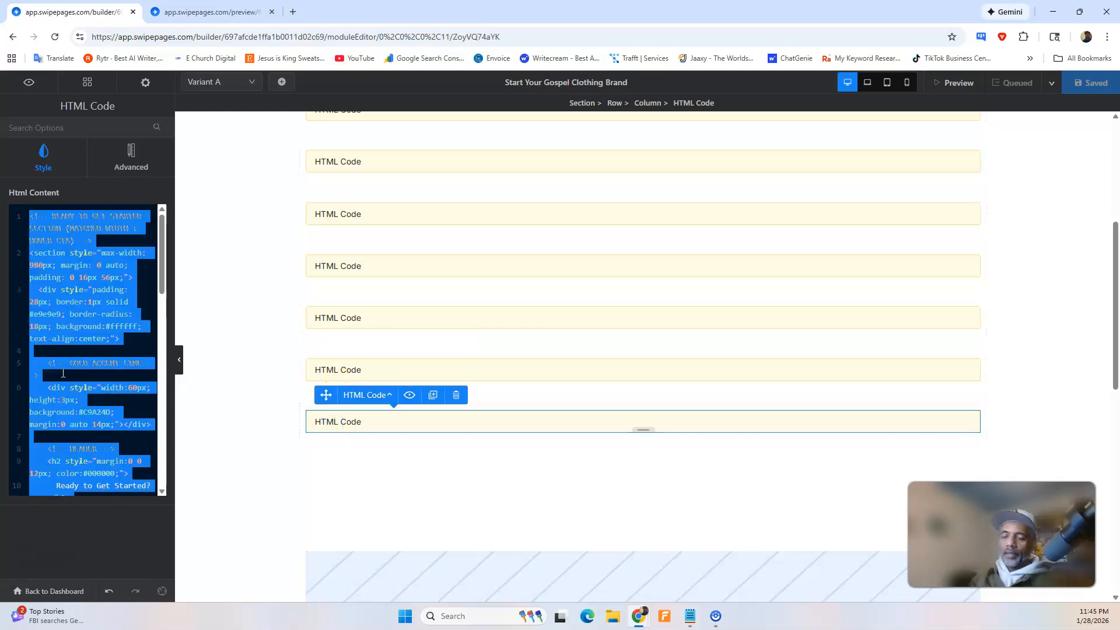
{"action": "key", "text": "Delete"}
{"action": "key", "text": "ctrl+v"}
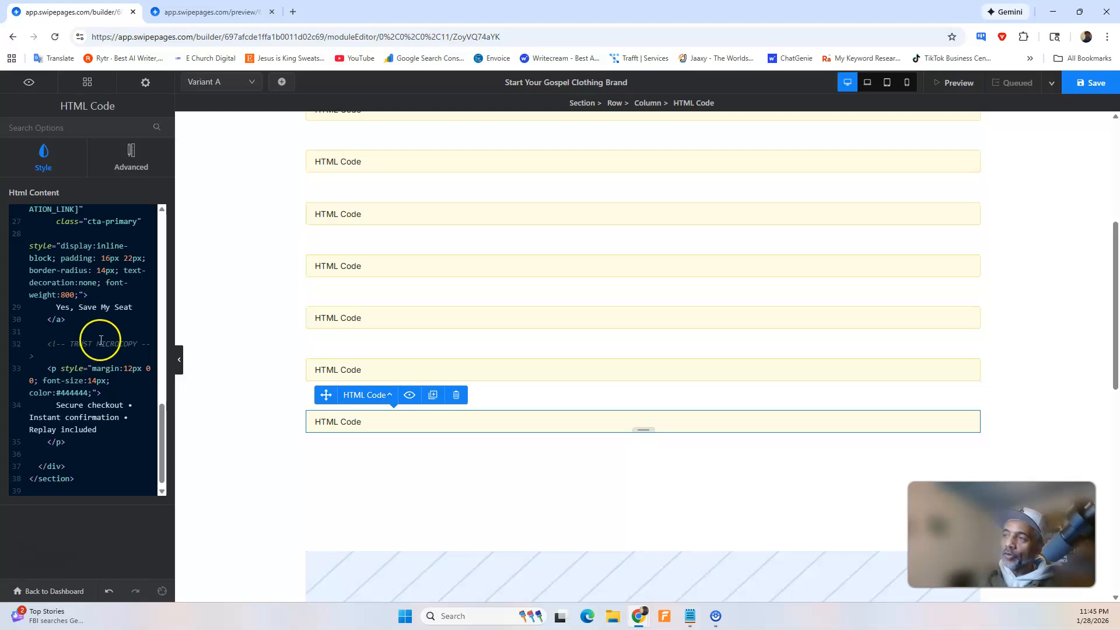
{"action": "left_click", "coordinate": [1087, 92]}
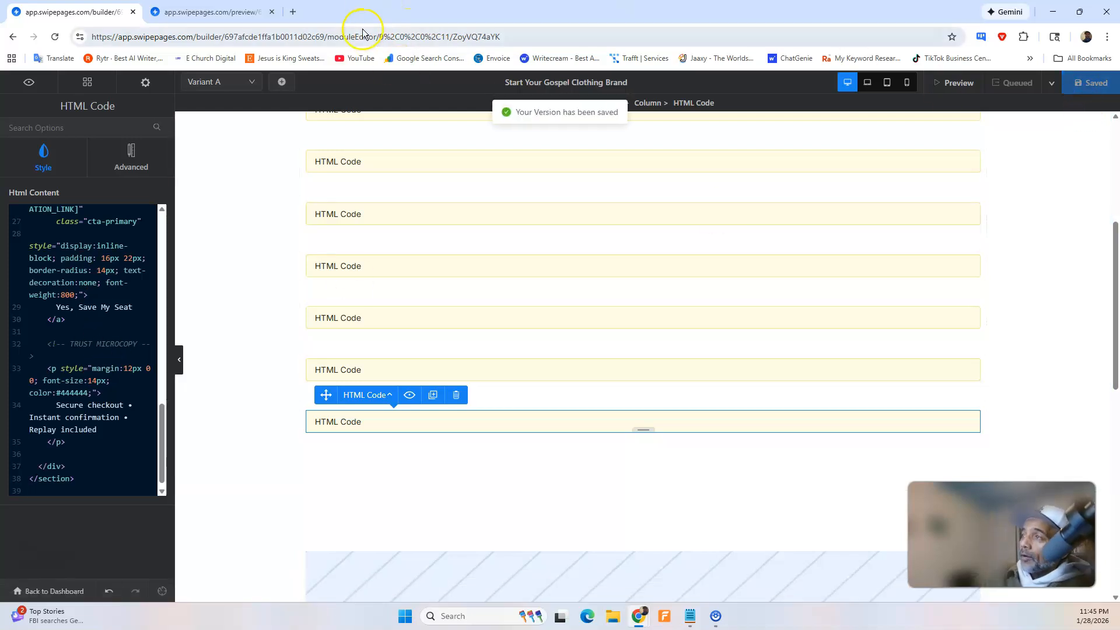
Check the latest ChatGPT reply, and return to Swipe Pages to view the hero section in the page preview.
{"action": "mouse_move", "coordinate": [638, 613]}
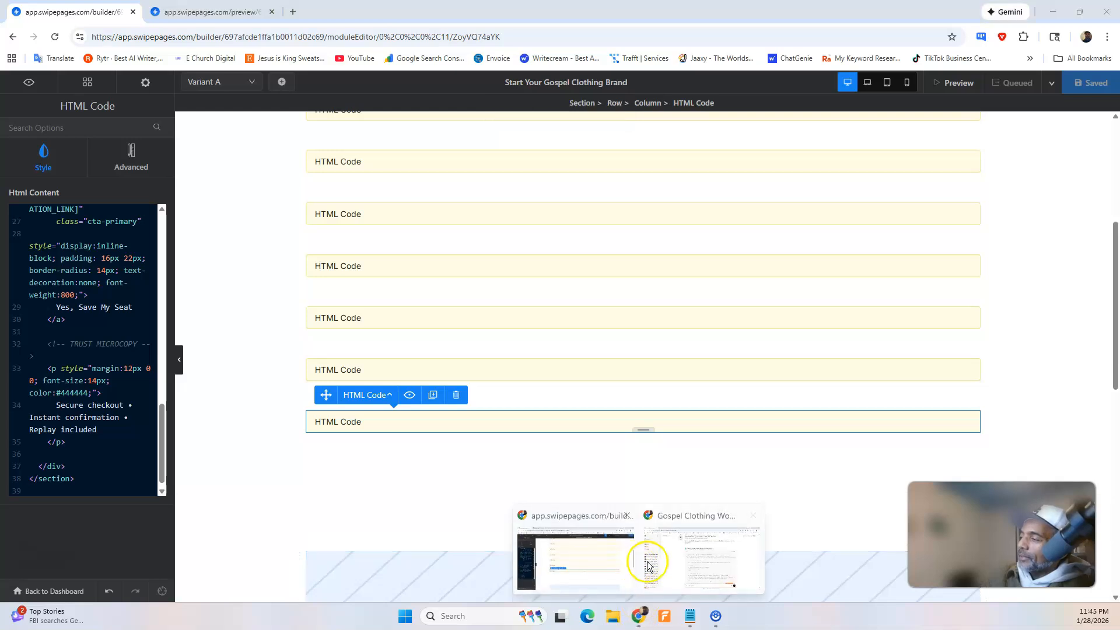
{"action": "left_click", "coordinate": [647, 568]}
{"action": "left_click", "coordinate": [635, 612]}
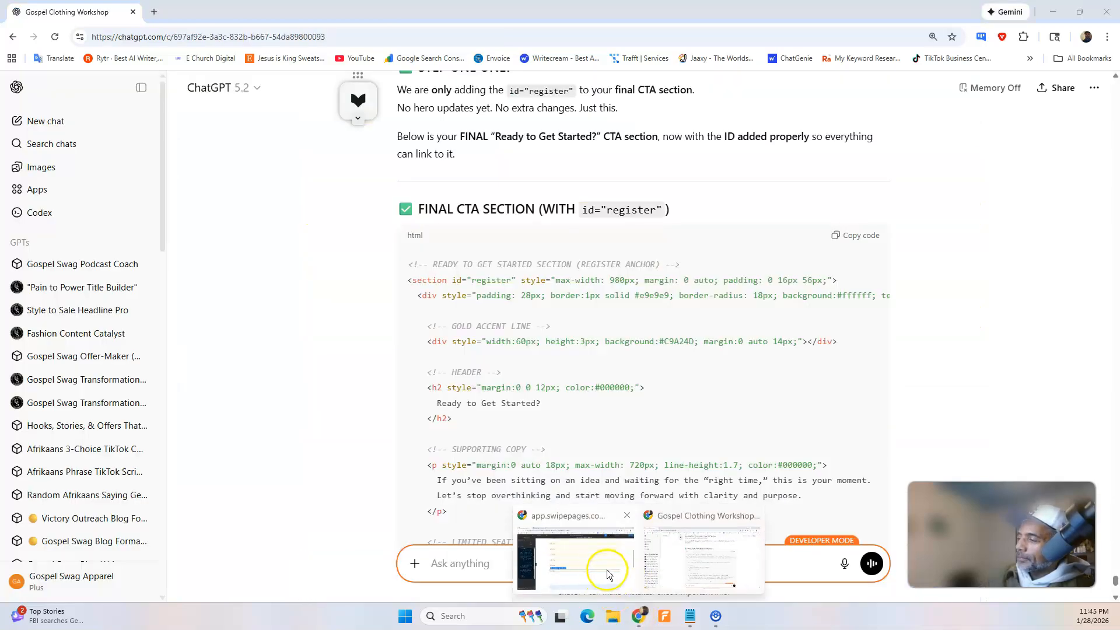
{"action": "left_click", "coordinate": [607, 570]}
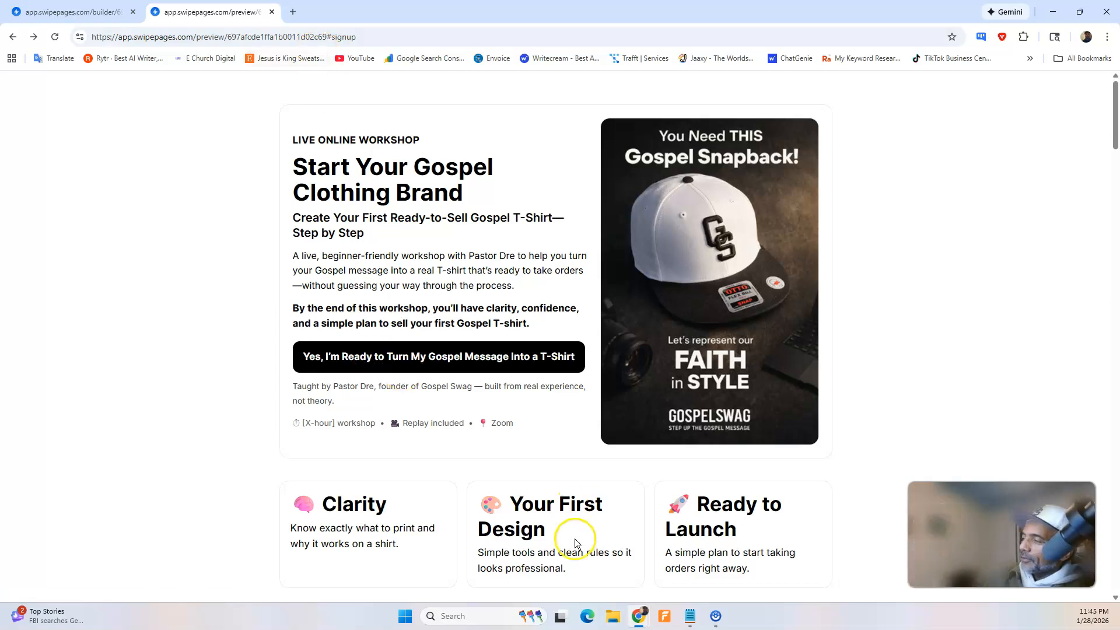
Switch to ChatGPT, then dictate and send a request for HTML making the hero section button slow scroll to the register section.
{"action": "mouse_move", "coordinate": [640, 612]}
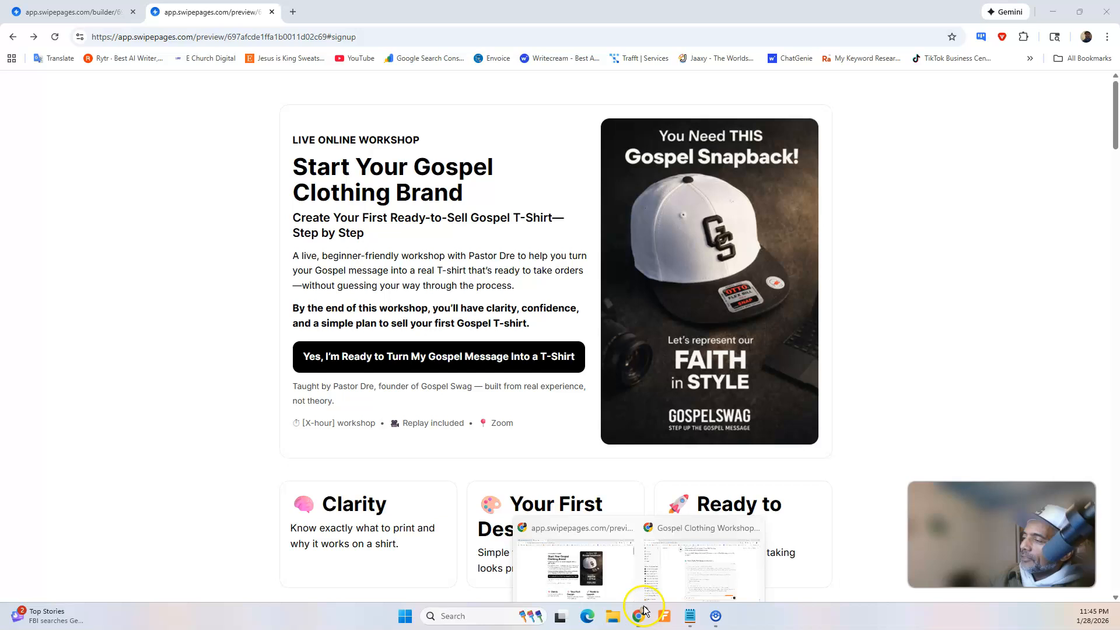
{"action": "left_click", "coordinate": [675, 564]}
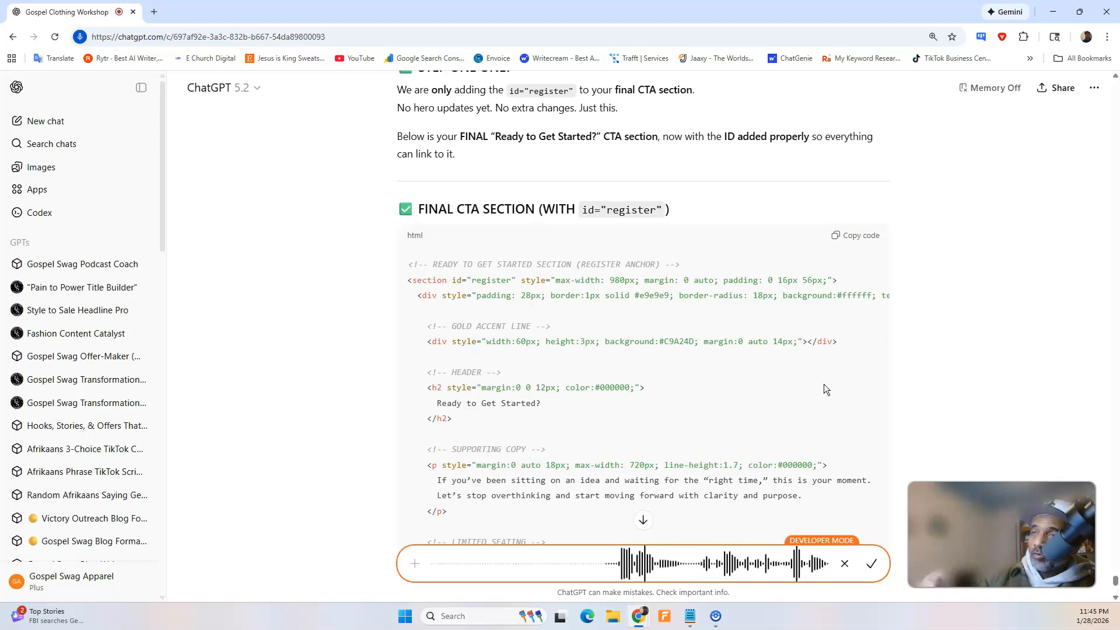
{"action": "left_click", "coordinate": [872, 564]}
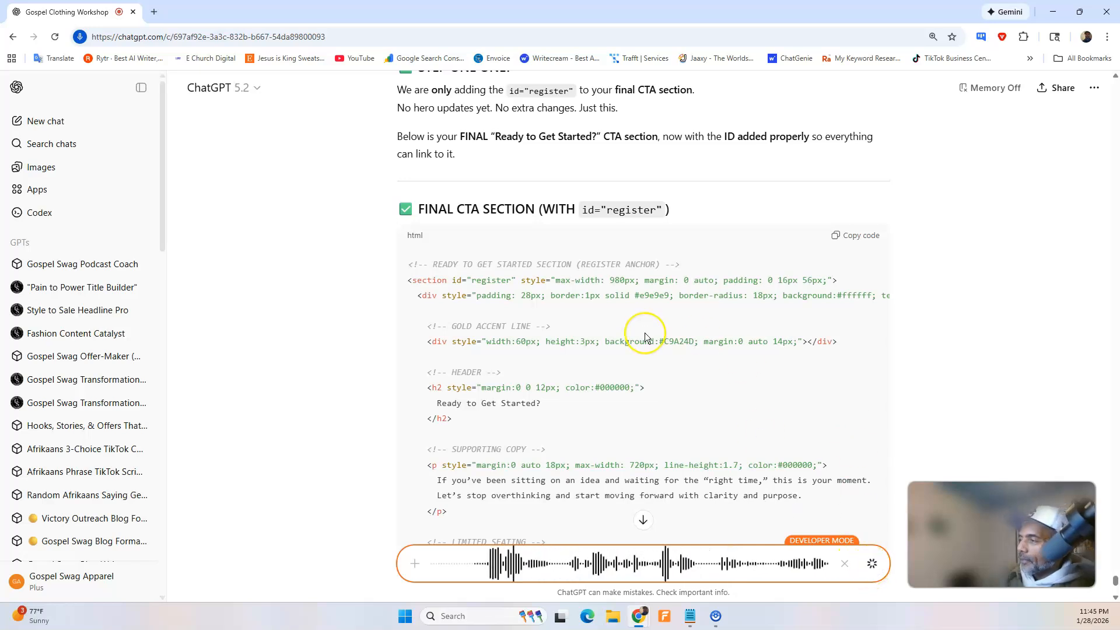
{"action": "scroll", "coordinate": [645, 336], "scroll_direction": "down", "scroll_amount": 10}
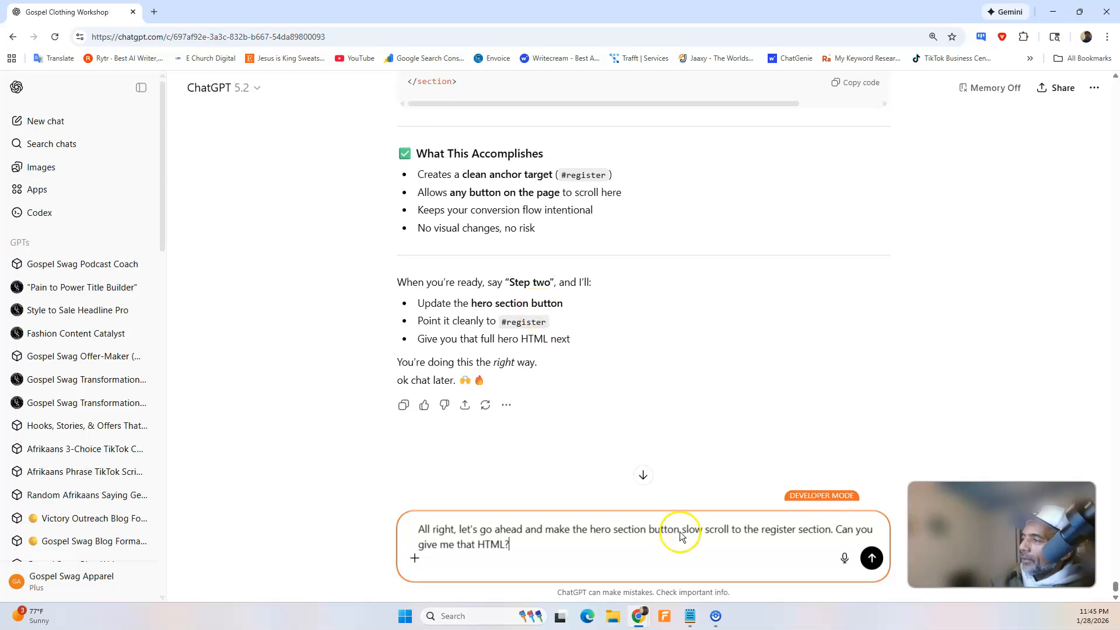
{"action": "left_click", "coordinate": [871, 563]}
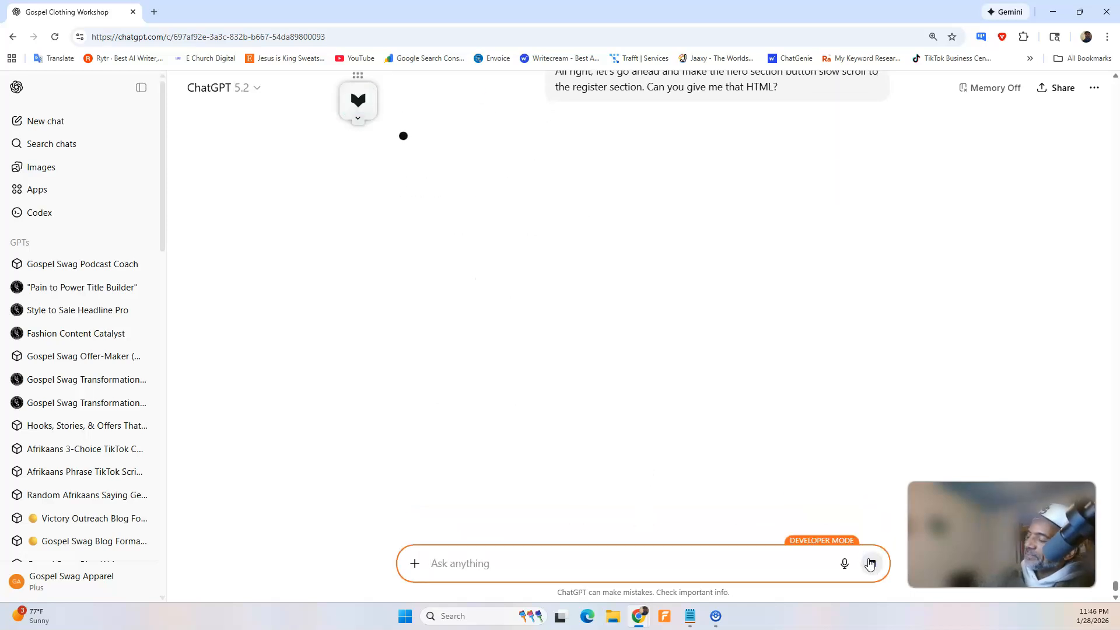
{"action": "left_click", "coordinate": [870, 563]}
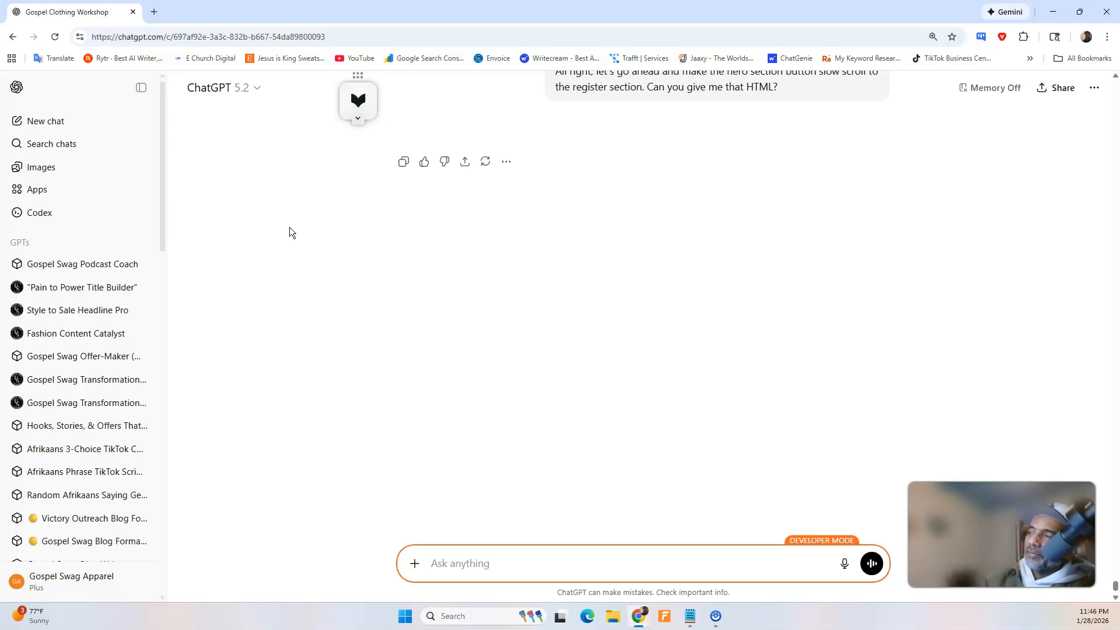
Copy the text of the last request about the hero button's slow scroll and send it again as a new message.
{"action": "scroll", "coordinate": [642, 192], "scroll_direction": "up", "scroll_amount": 2}
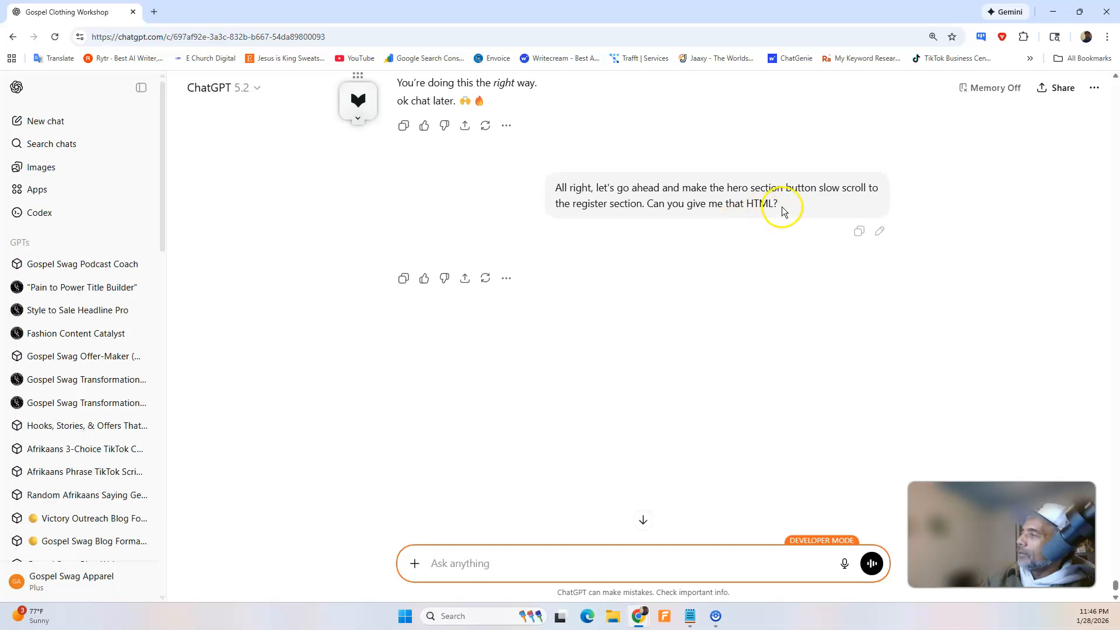
{"action": "left_click_drag", "start_coordinate": [782, 208], "coordinate": [608, 191]}
{"action": "right_click", "coordinate": [576, 189]}
{"action": "left_click", "coordinate": [593, 200]}
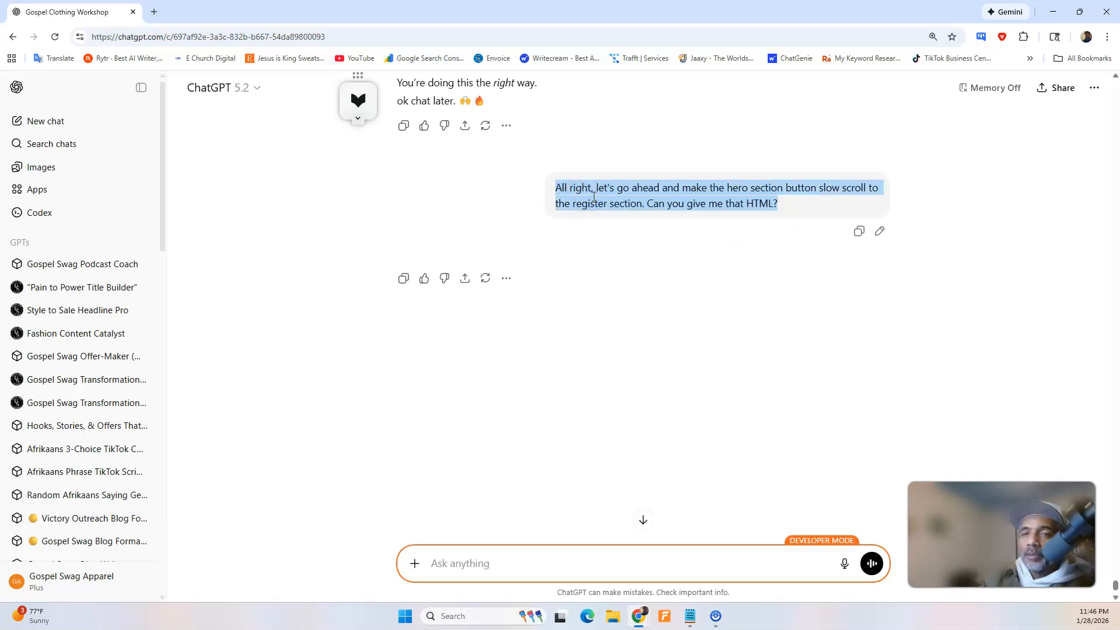
{"action": "right_click", "coordinate": [566, 201]}
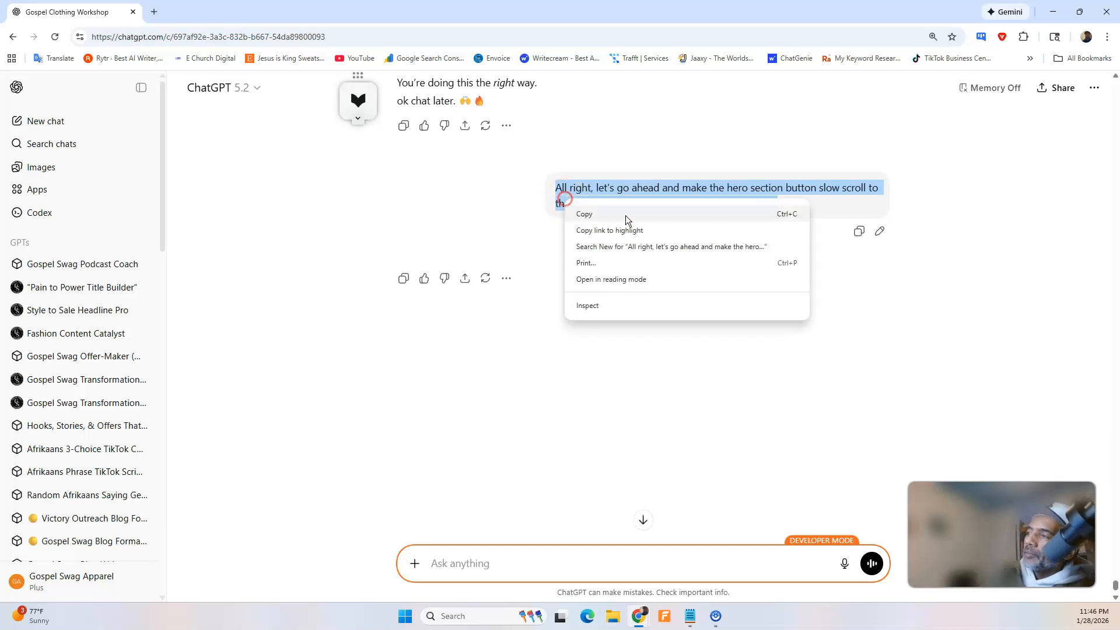
{"action": "left_click", "coordinate": [625, 215]}
{"action": "left_click", "coordinate": [576, 568]}
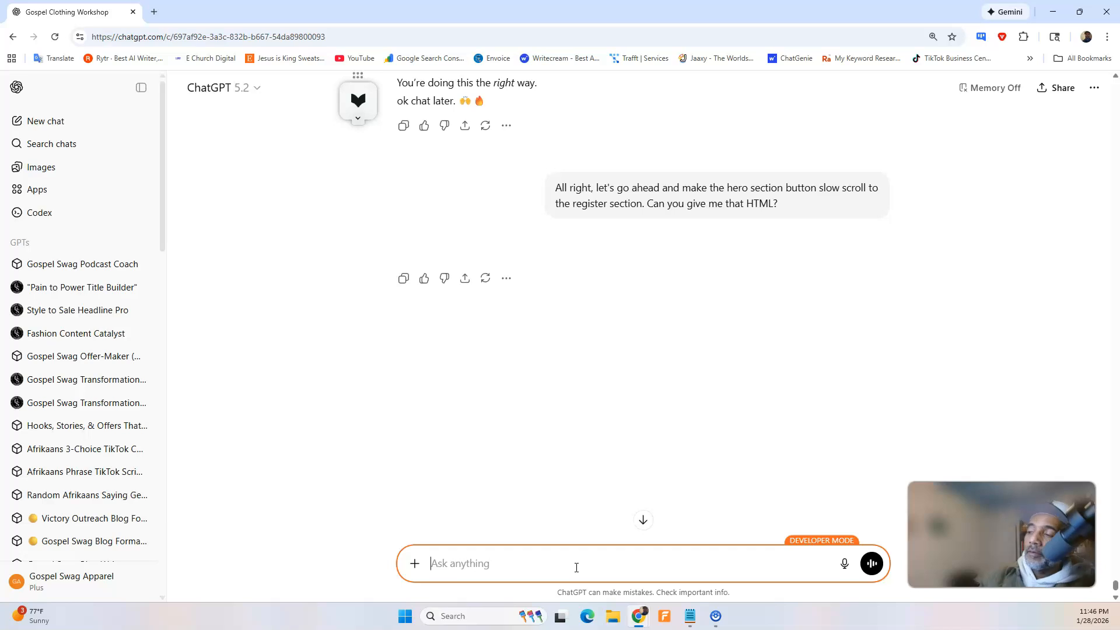
{"action": "key", "text": "ctrl+v"}
{"action": "key", "text": "Return"}
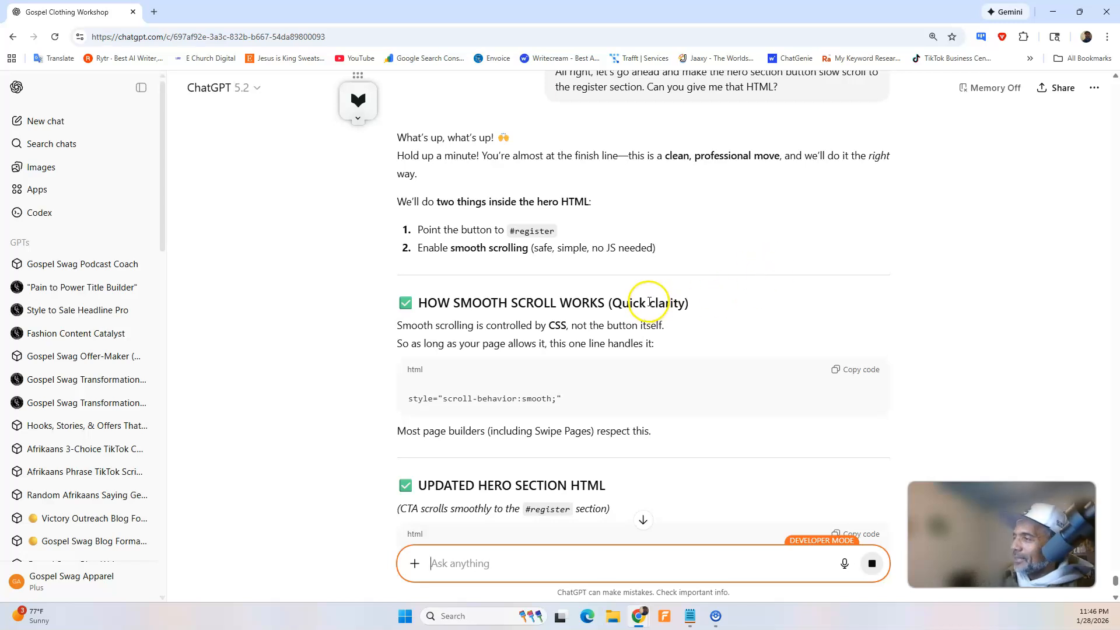
Skim the reply on smooth scrolling and copy its style="scroll-behavior:smooth;" line.
{"action": "scroll", "coordinate": [649, 302], "scroll_direction": "down", "scroll_amount": 2}
{"action": "scroll", "coordinate": [649, 306], "scroll_direction": "down", "scroll_amount": 2}
{"action": "scroll", "coordinate": [642, 295], "scroll_direction": "up", "scroll_amount": 2}
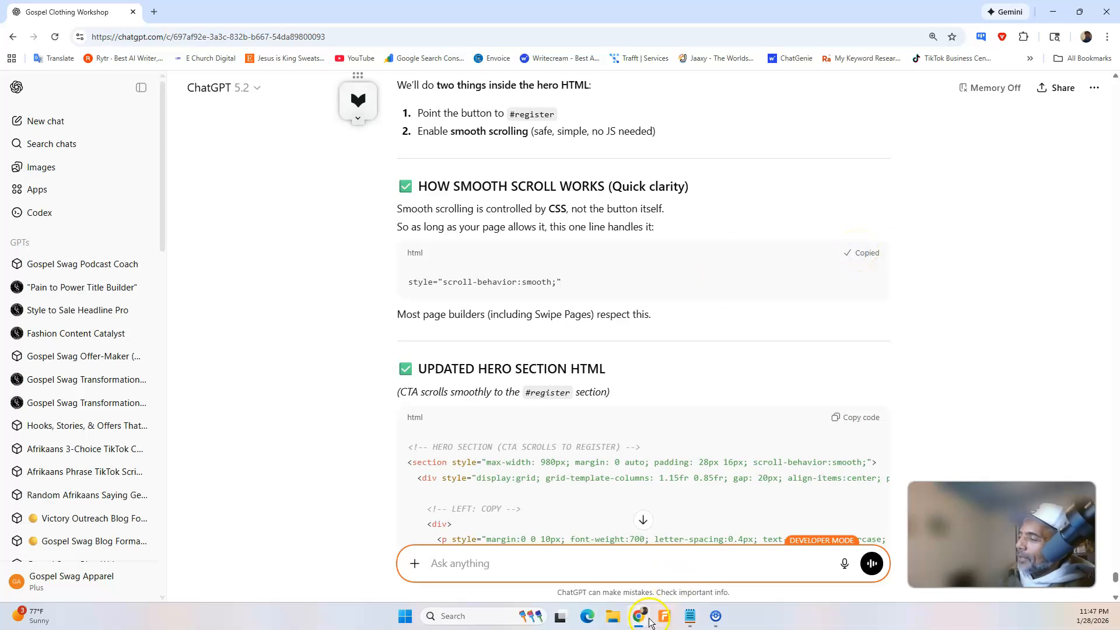
Switch to the Swipe Pages builder and append style="scroll-behavior:smooth;" at the end of the page's custom CSS.
{"action": "mouse_move", "coordinate": [648, 619]}
{"action": "left_click", "coordinate": [647, 563]}
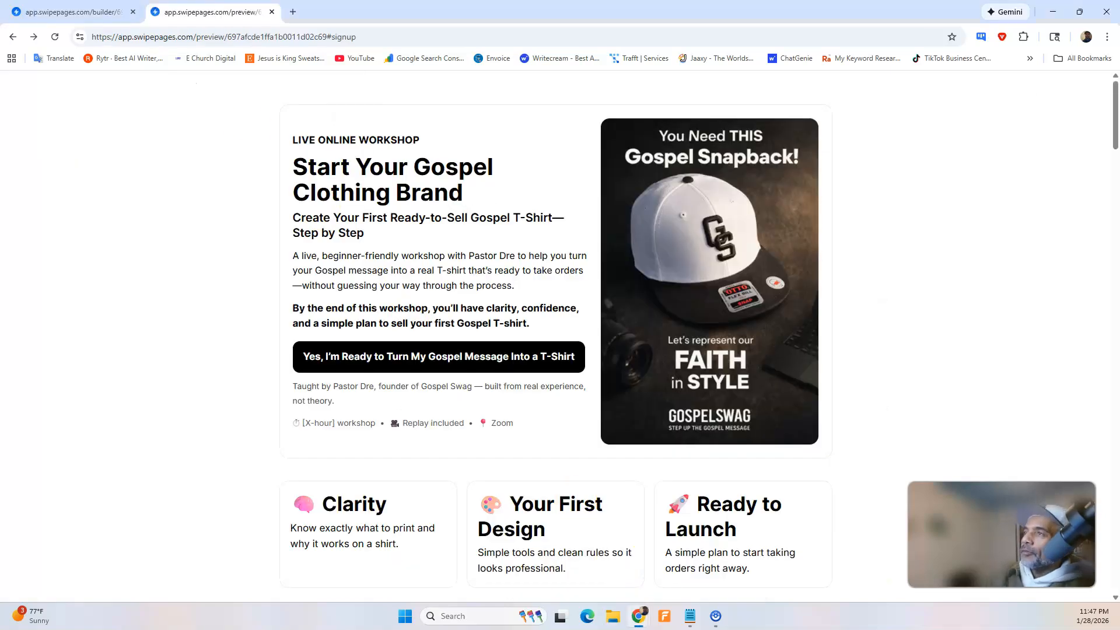
{"action": "left_click", "coordinate": [73, 12]}
{"action": "left_click", "coordinate": [146, 83]}
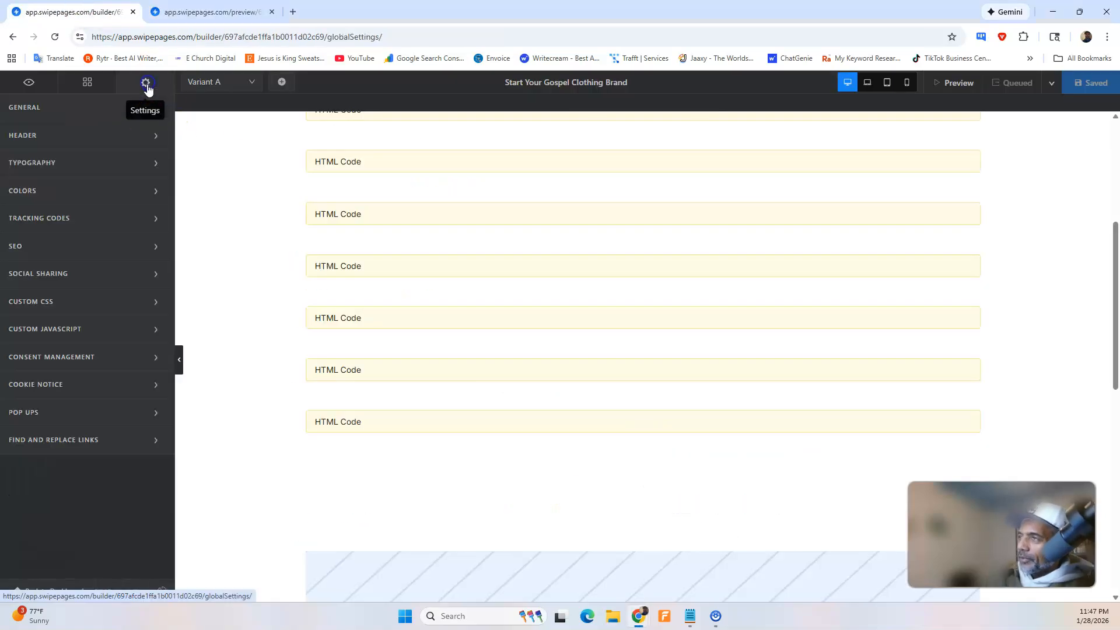
{"action": "left_click", "coordinate": [82, 298]}
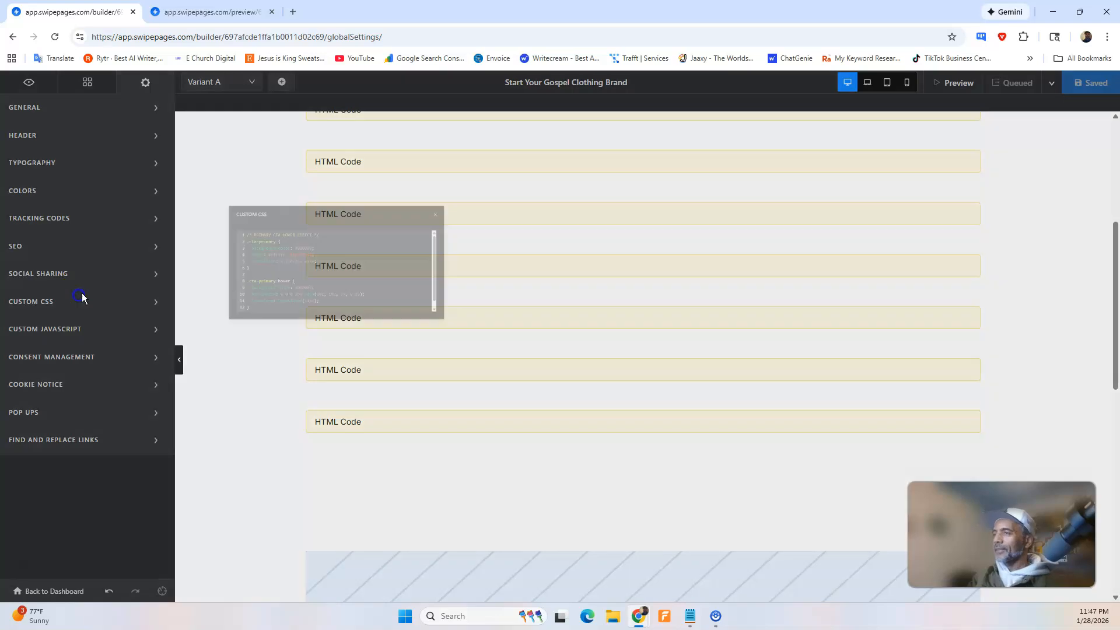
{"action": "scroll", "coordinate": [573, 296], "scroll_direction": "down", "scroll_amount": 2}
{"action": "left_click", "coordinate": [546, 316]}
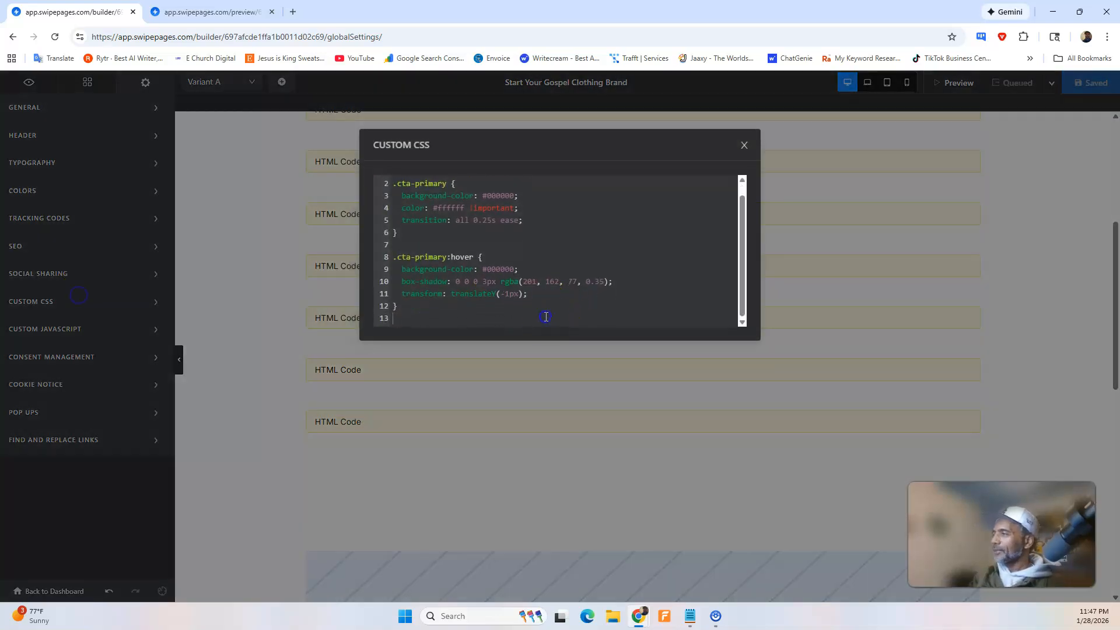
{"action": "key", "text": "ctrl+v"}
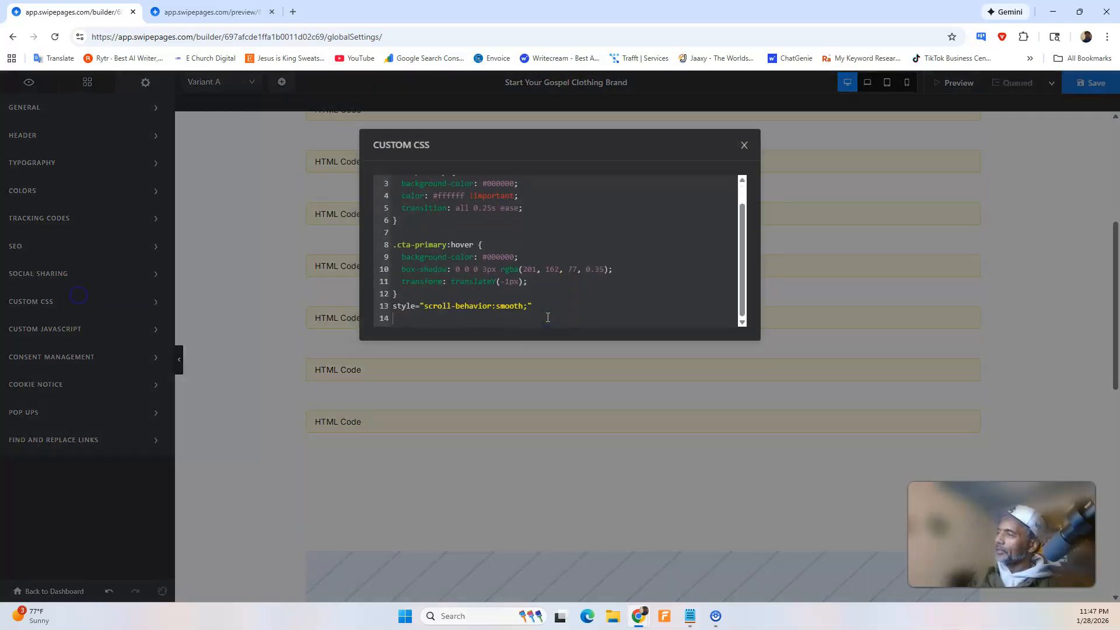
{"action": "left_click", "coordinate": [909, 134]}
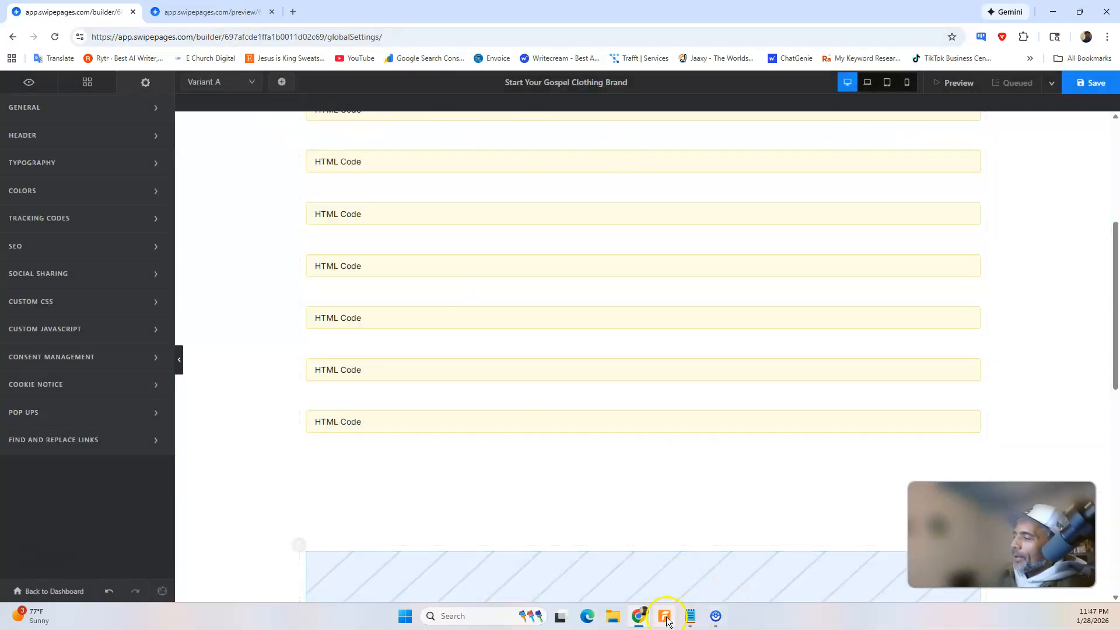
Switch to ChatGPT, review the updated hero section code with its #register link, and copy the complete HTML.
{"action": "mouse_move", "coordinate": [642, 617]}
{"action": "left_click", "coordinate": [685, 561]}
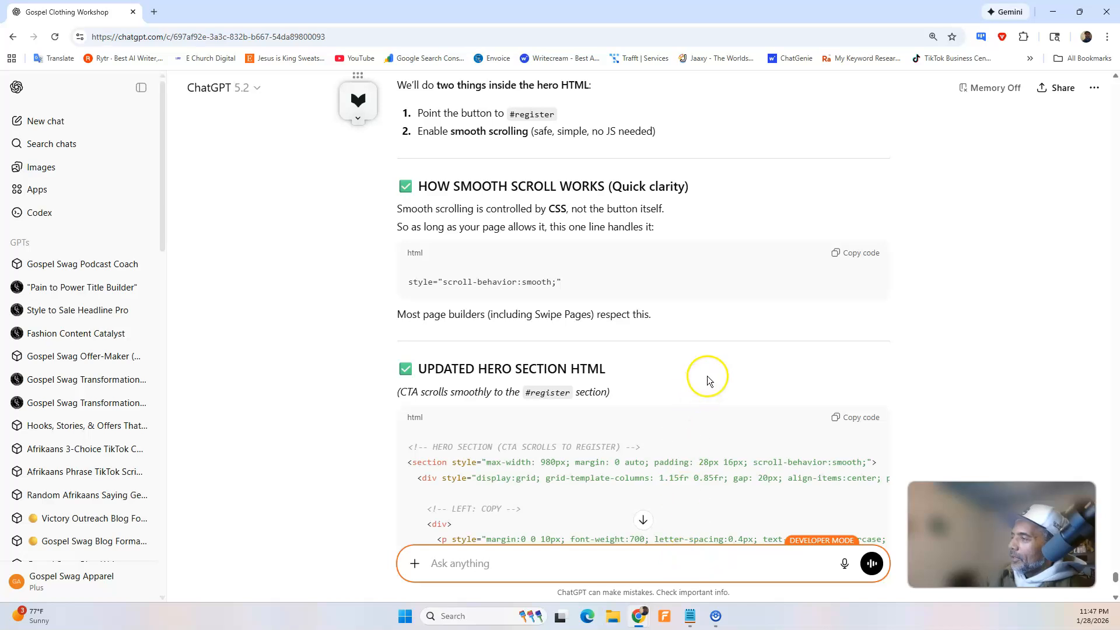
{"action": "scroll", "coordinate": [707, 376], "scroll_direction": "down", "scroll_amount": 10}
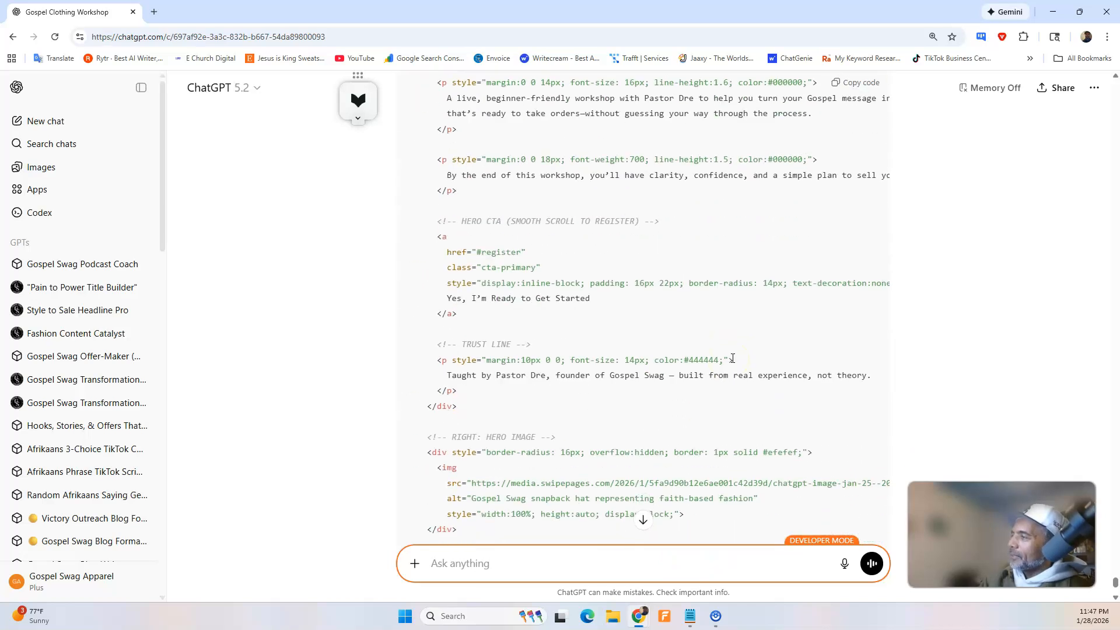
{"action": "scroll", "coordinate": [733, 359], "scroll_direction": "down", "scroll_amount": 7}
{"action": "scroll", "coordinate": [739, 357], "scroll_direction": "up", "scroll_amount": 6}
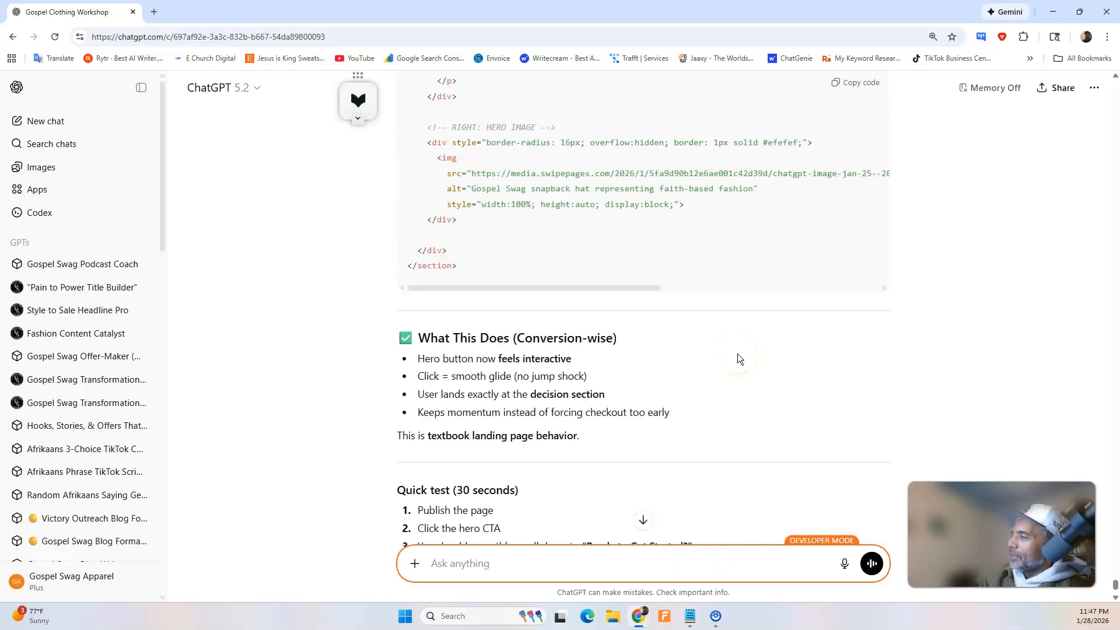
{"action": "scroll", "coordinate": [739, 357], "scroll_direction": "down", "scroll_amount": 4}
{"action": "scroll", "coordinate": [737, 354], "scroll_direction": "down", "scroll_amount": 2}
{"action": "scroll", "coordinate": [738, 353], "scroll_direction": "up", "scroll_amount": 11}
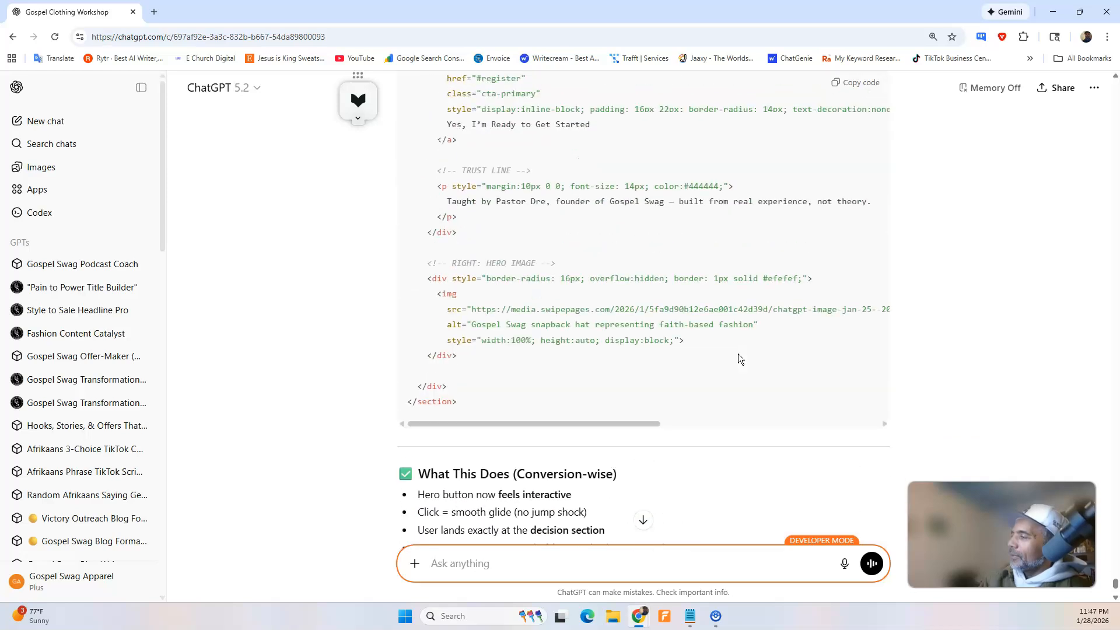
{"action": "scroll", "coordinate": [859, 129], "scroll_direction": "up", "scroll_amount": 1}
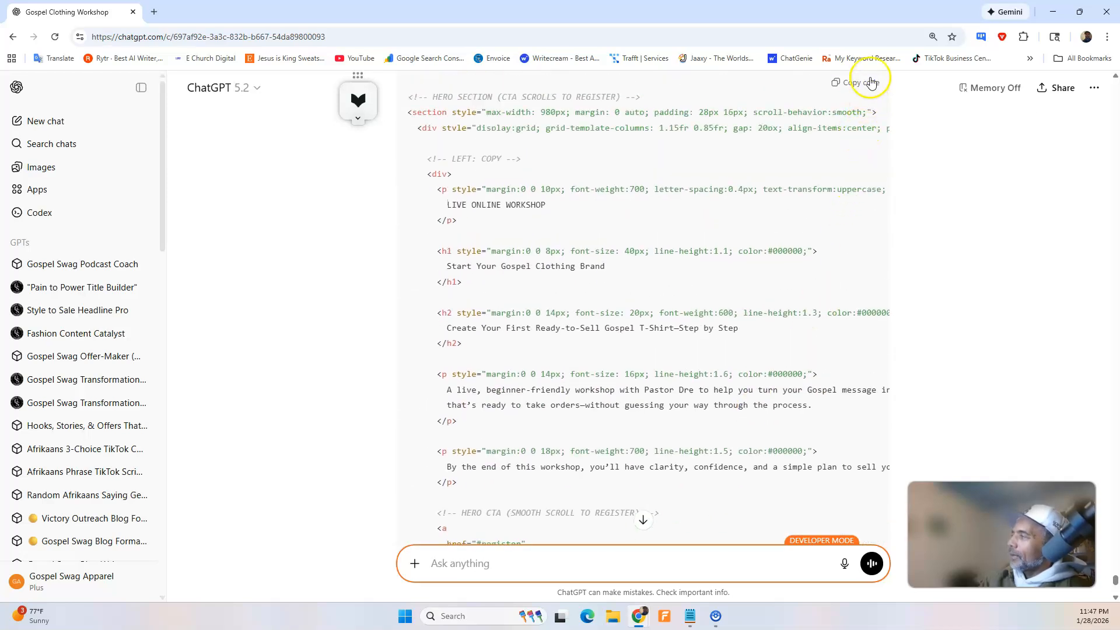
{"action": "left_click", "coordinate": [870, 86]}
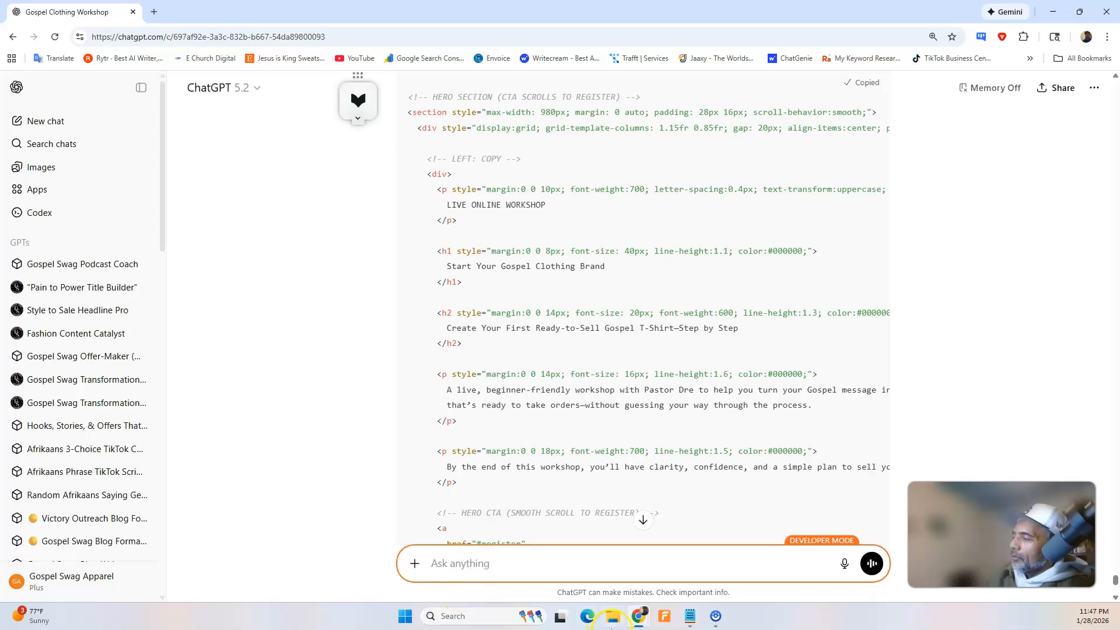
Open the final CTA block's HTML in the Swipe Pages builder, and check in ChatGPT which section the copied code belongs to.
{"action": "mouse_move", "coordinate": [642, 618]}
{"action": "left_click", "coordinate": [596, 575]}
{"action": "left_click", "coordinate": [379, 424]}
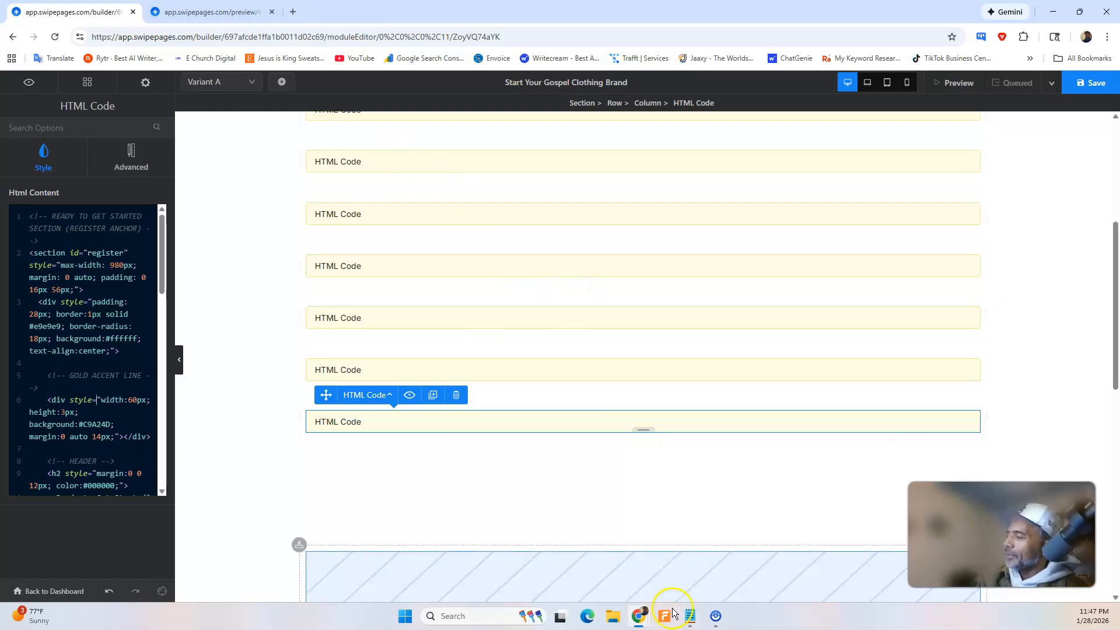
{"action": "mouse_move", "coordinate": [640, 617]}
{"action": "left_click", "coordinate": [677, 557]}
{"action": "scroll", "coordinate": [612, 295], "scroll_direction": "up", "scroll_amount": 8}
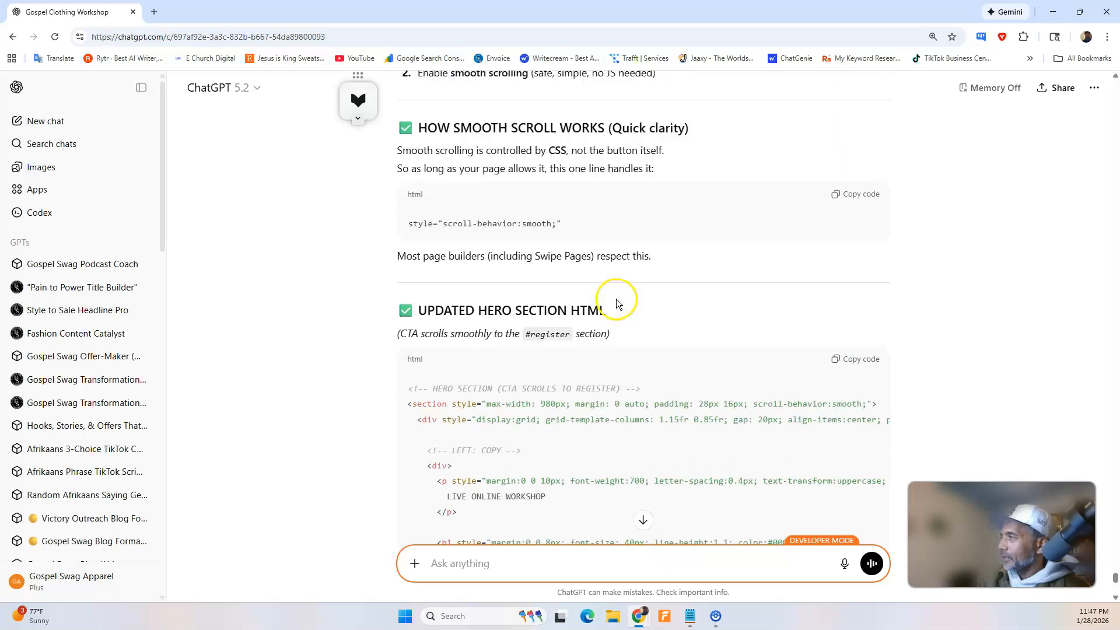
{"action": "scroll", "coordinate": [564, 338], "scroll_direction": "down", "scroll_amount": 2}
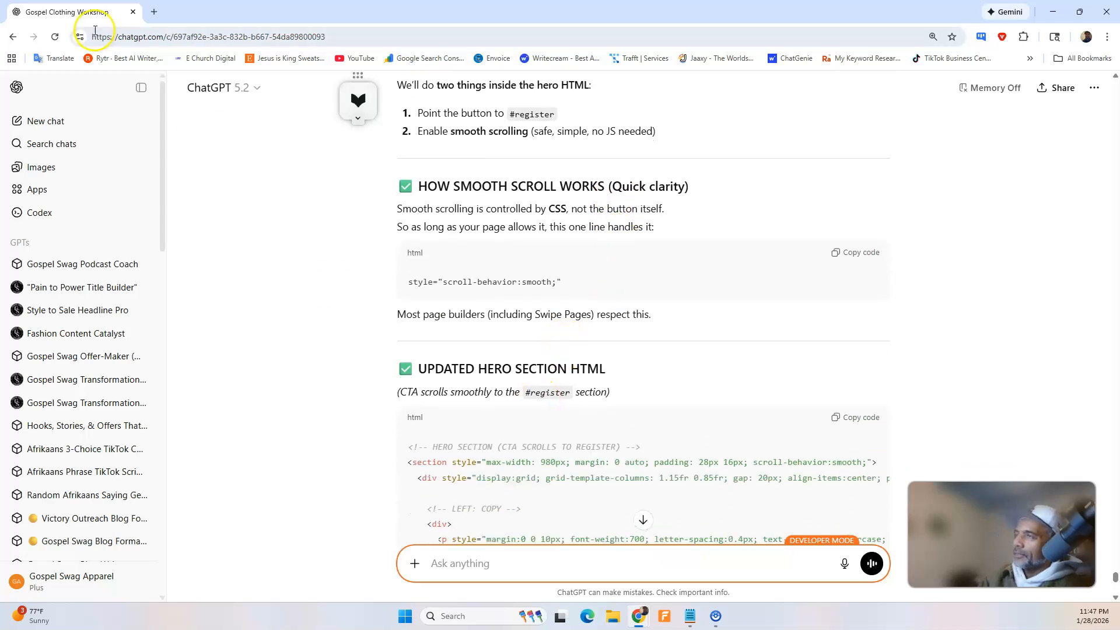
In the Swipe Pages builder, replace the topmost hero block's entire HTML with the copied code, save the page and reload its preview.
{"action": "mouse_move", "coordinate": [640, 617]}
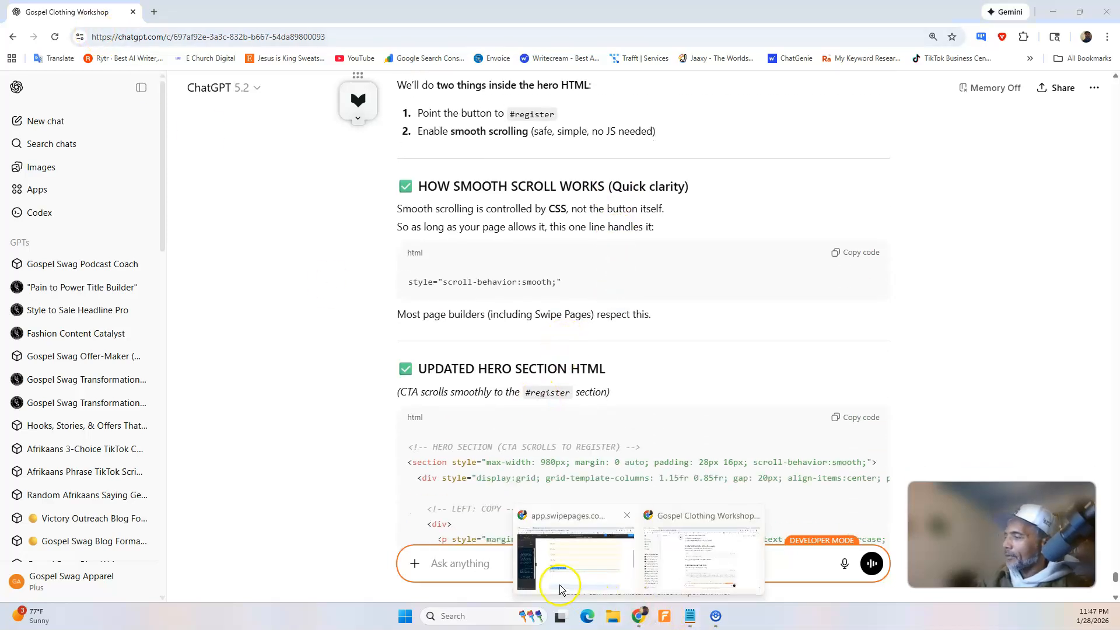
{"action": "left_click", "coordinate": [571, 561]}
{"action": "scroll", "coordinate": [466, 396], "scroll_direction": "up", "scroll_amount": 1}
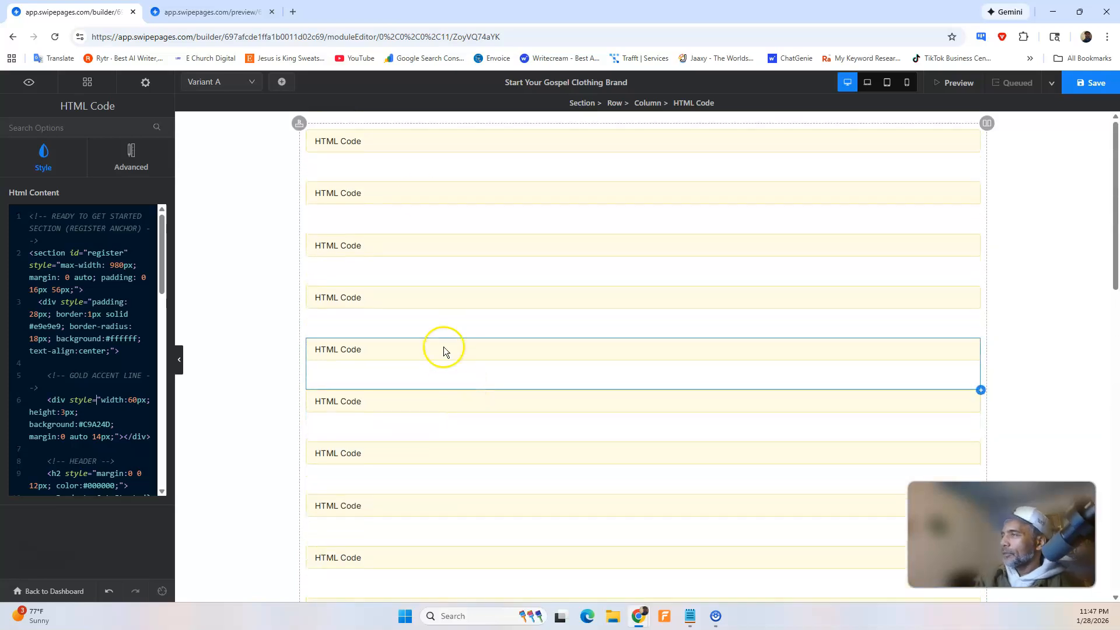
{"action": "left_click", "coordinate": [402, 160]}
{"action": "key", "text": "ctrl+a"}
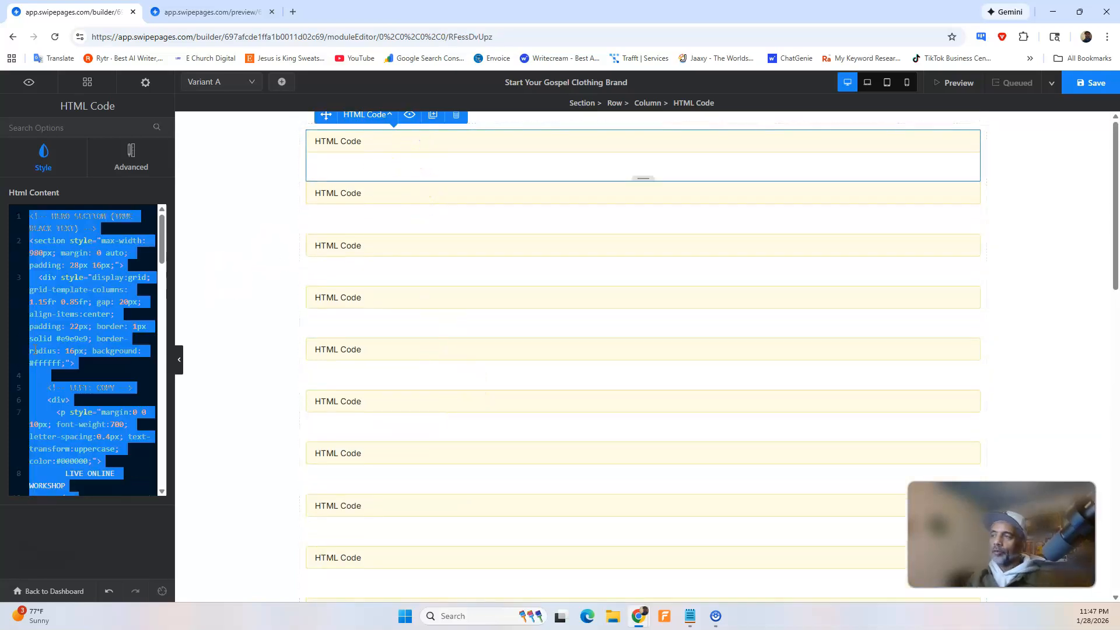
{"action": "key", "text": "BackSpace"}
{"action": "key", "text": "ctrl+v"}
{"action": "left_click", "coordinate": [1097, 100]}
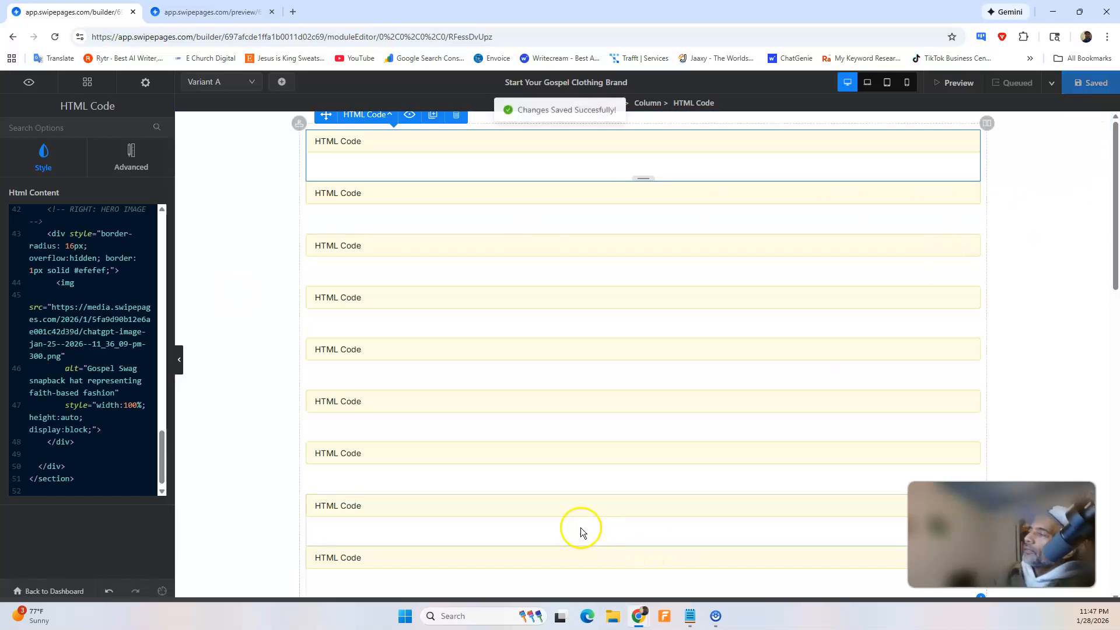
{"action": "left_click", "coordinate": [210, 11]}
{"action": "left_click", "coordinate": [55, 37]}
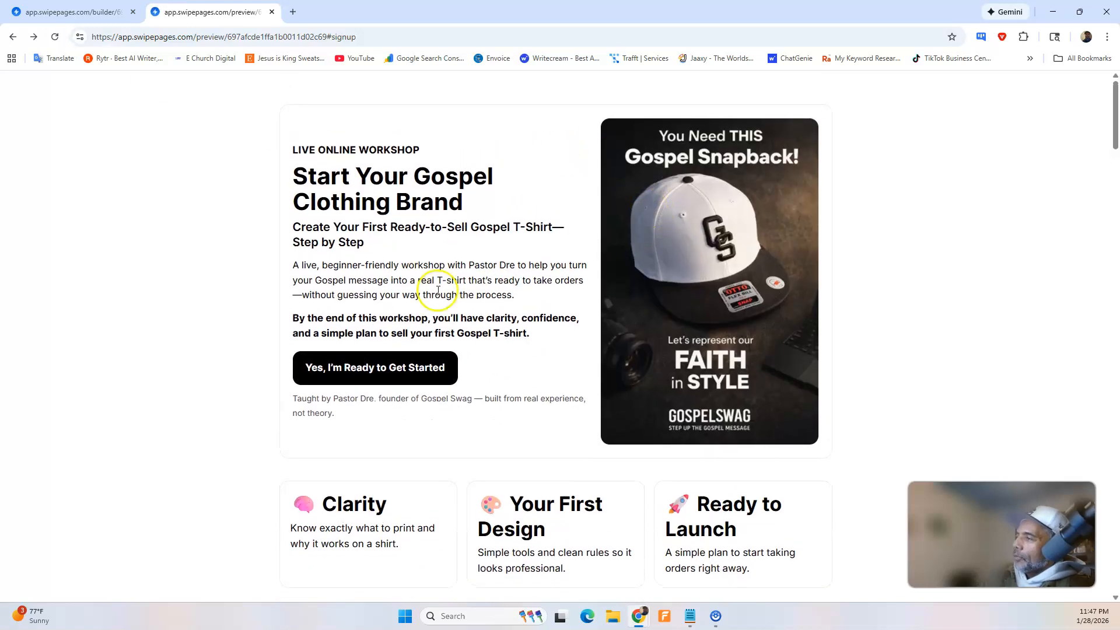
Test the hero's "Yes, I'm Ready to Get Started" button twice in the preview, returning to the page start between tries.
{"action": "left_click", "coordinate": [383, 373]}
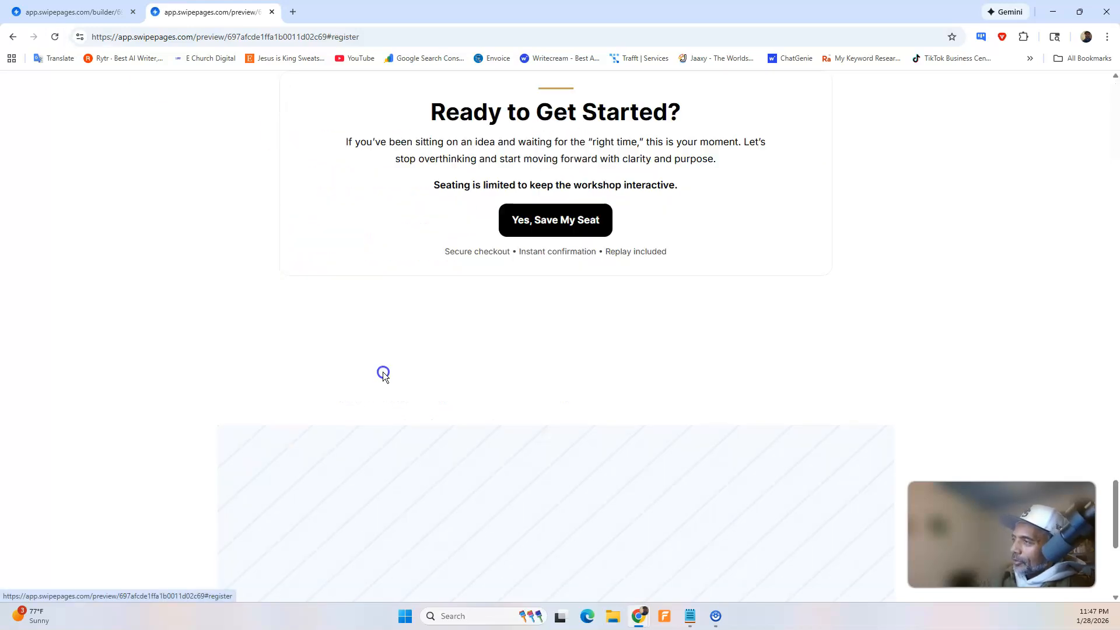
{"action": "scroll", "coordinate": [387, 372], "scroll_direction": "up", "scroll_amount": 4}
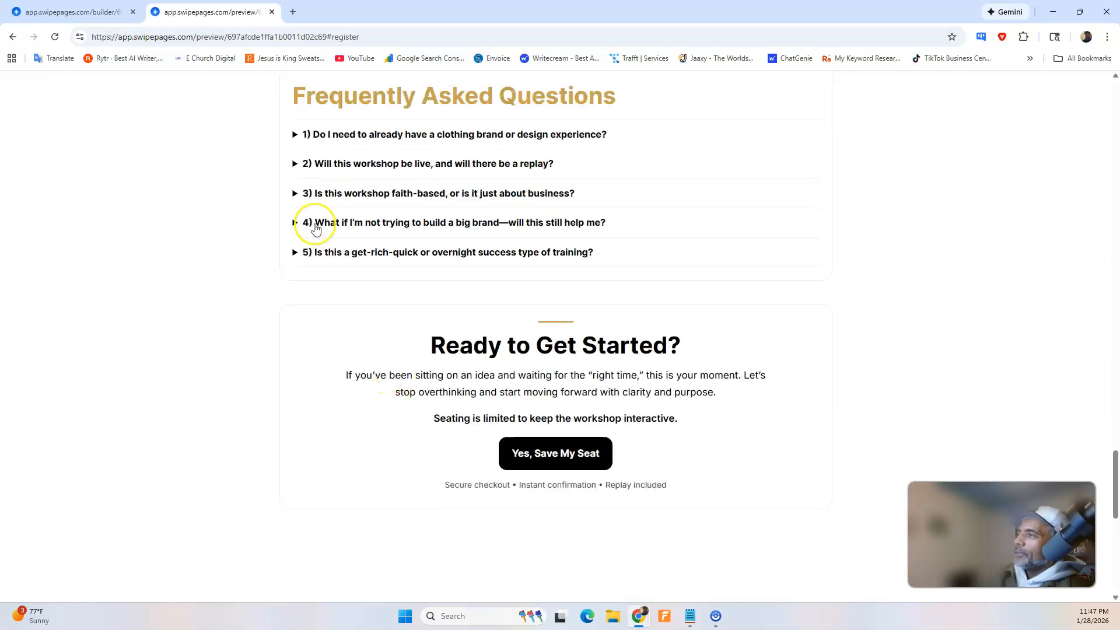
{"action": "scroll", "coordinate": [315, 225], "scroll_direction": "up", "scroll_amount": 20}
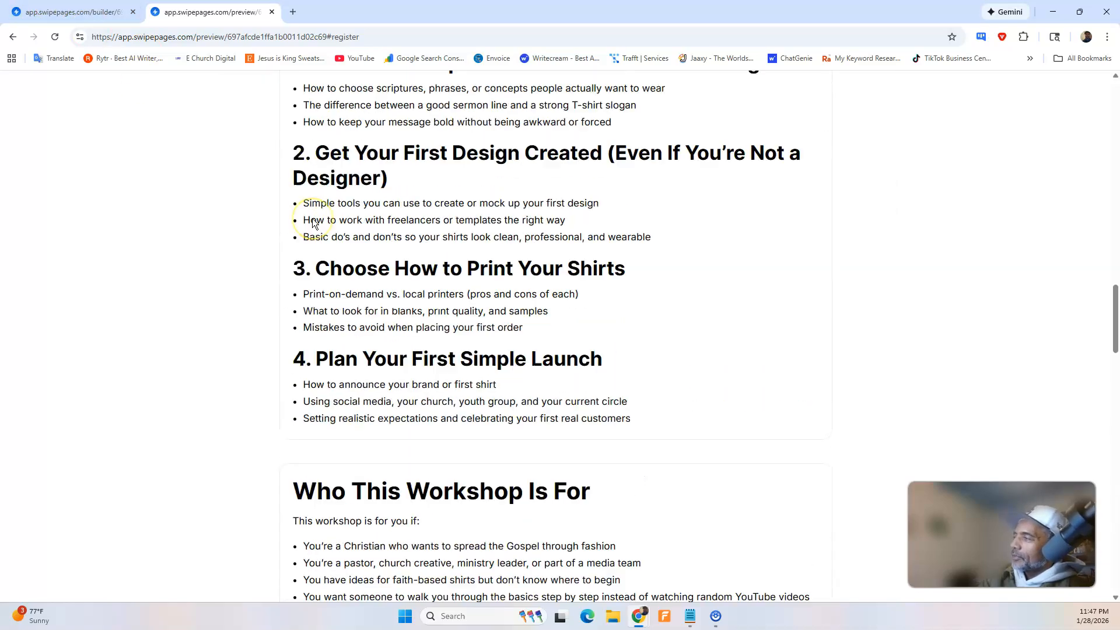
{"action": "scroll", "coordinate": [311, 220], "scroll_direction": "up", "scroll_amount": 5}
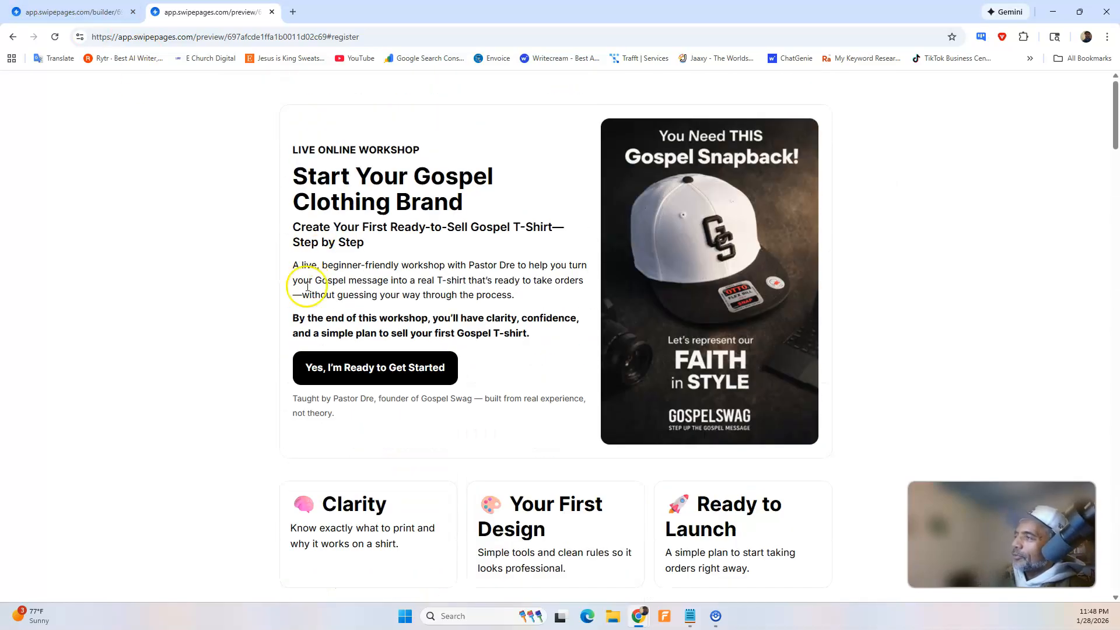
{"action": "left_click", "coordinate": [321, 365]}
{"action": "left_click", "coordinate": [331, 180]}
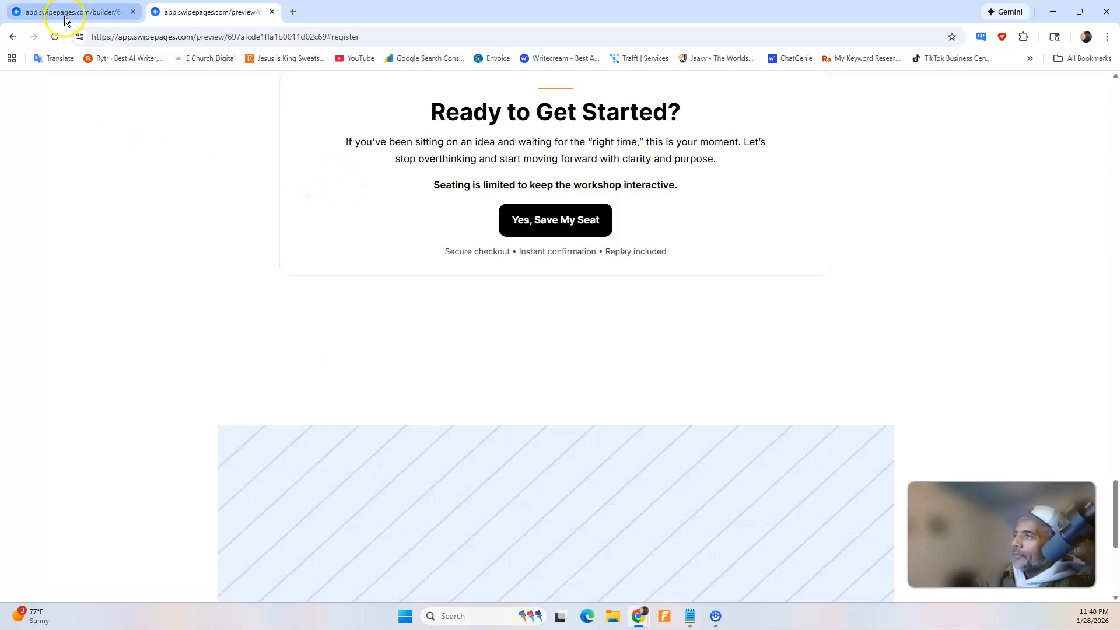
Switch to the Swipe Pages builder and check the scroll-behavior line at the end of the page's custom CSS.
{"action": "left_click", "coordinate": [65, 14]}
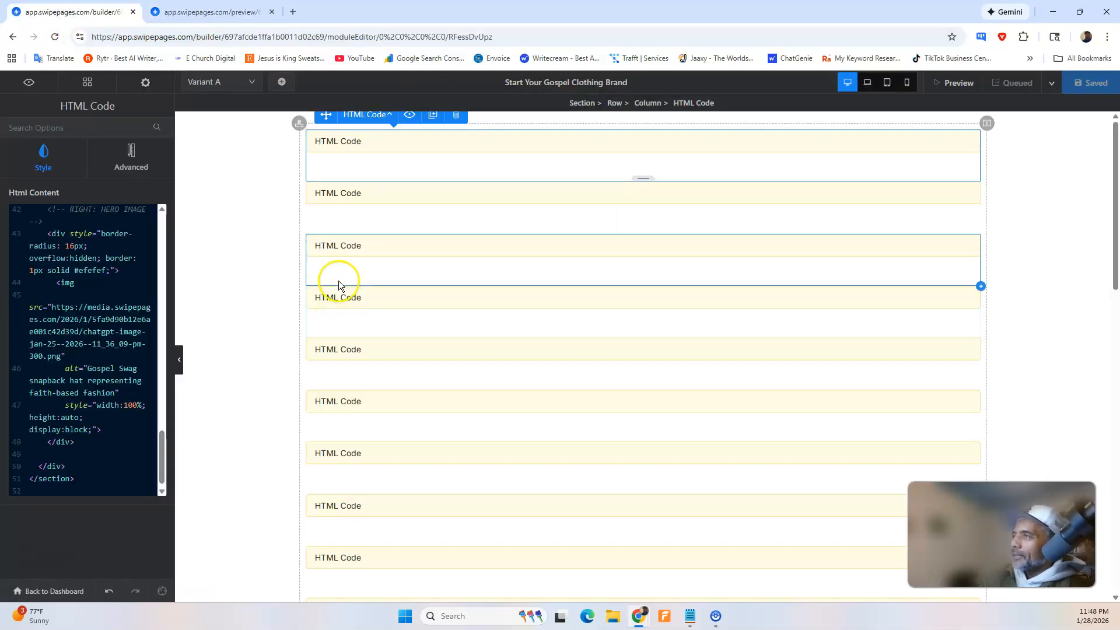
{"action": "left_click", "coordinate": [145, 83]}
{"action": "left_click", "coordinate": [81, 297]}
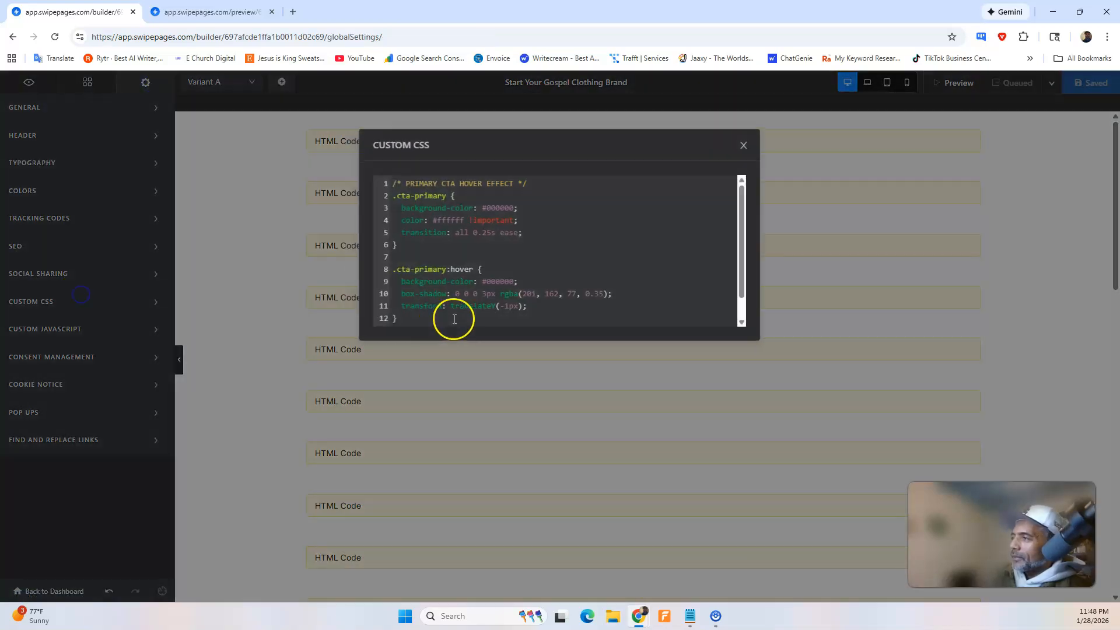
{"action": "left_click", "coordinate": [457, 319]}
{"action": "key", "text": "ctrl+v"}
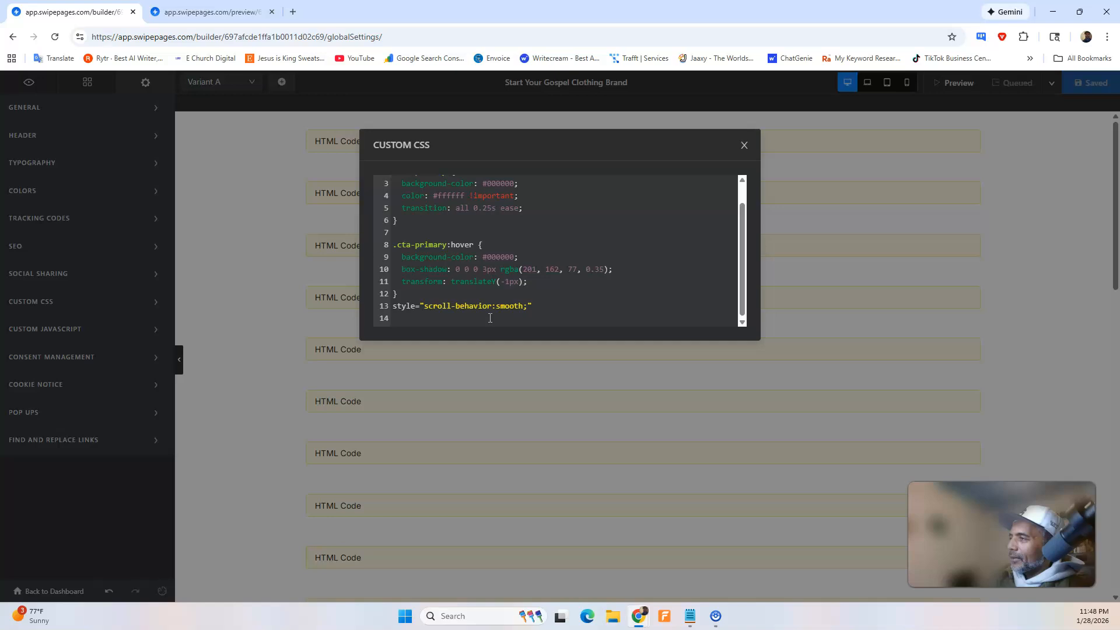
{"action": "left_click", "coordinate": [639, 547]}
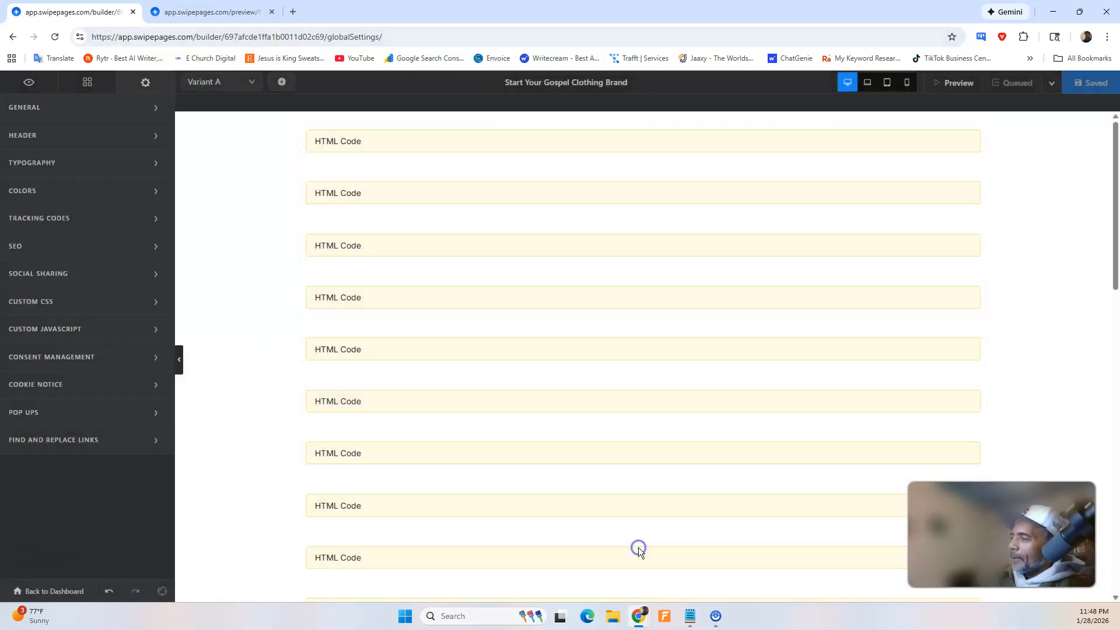
Switch to ChatGPT and dictate a reply saying the page jumped instead of scrolling smoothly and that global CSS is allowed.
{"action": "mouse_move", "coordinate": [636, 617]}
{"action": "left_click", "coordinate": [666, 557]}
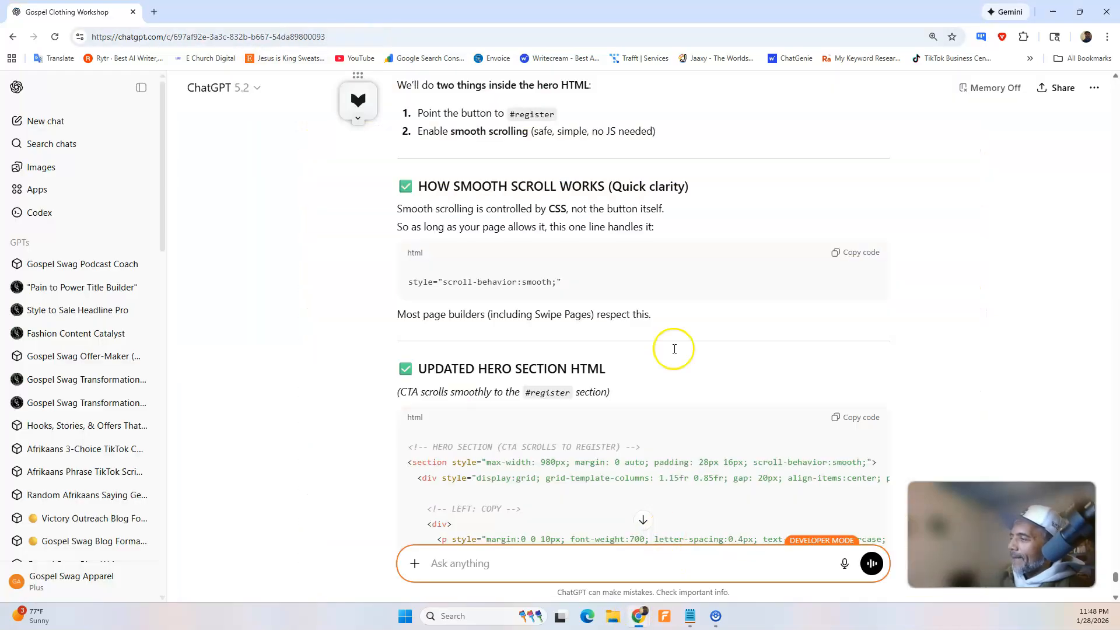
{"action": "scroll", "coordinate": [678, 345], "scroll_direction": "down", "scroll_amount": 15}
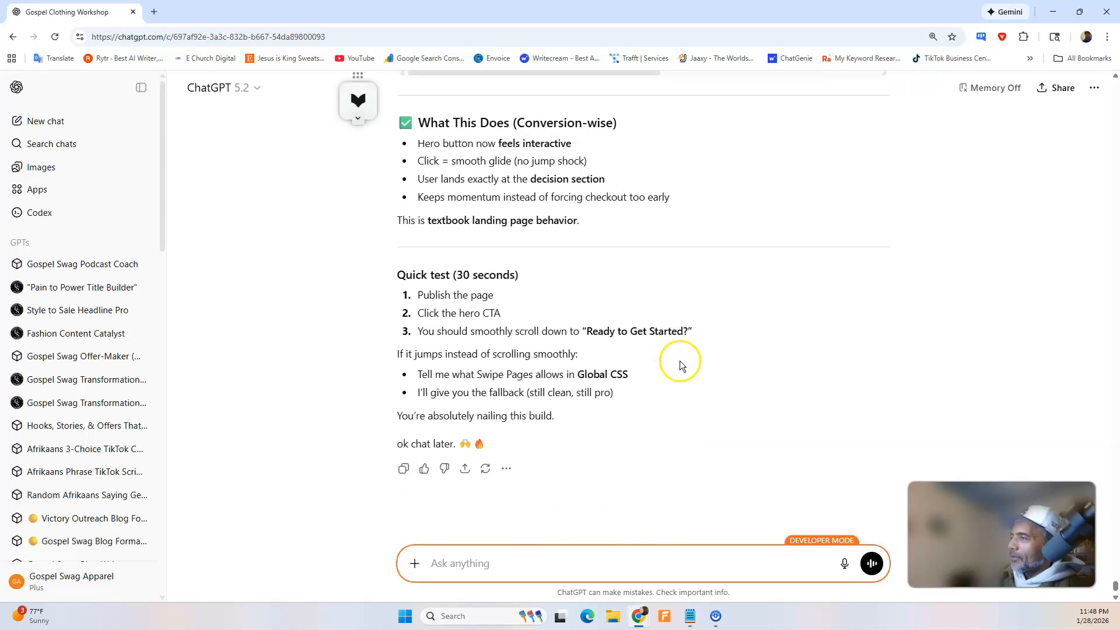
{"action": "left_click", "coordinate": [847, 563]}
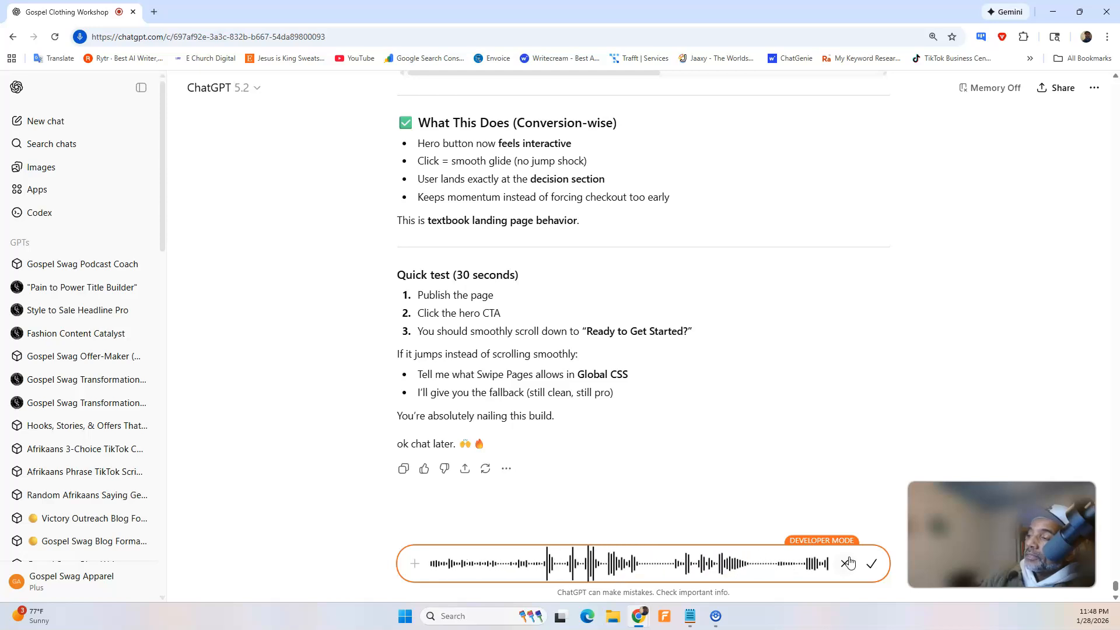
{"action": "left_click", "coordinate": [984, 572]}
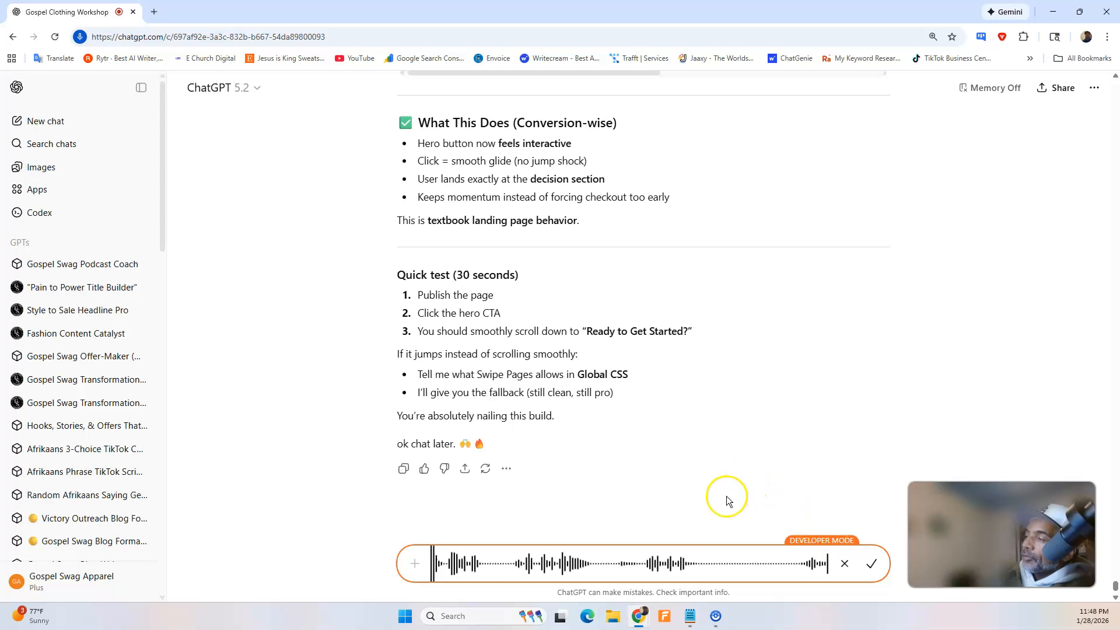
{"action": "left_click", "coordinate": [869, 567]}
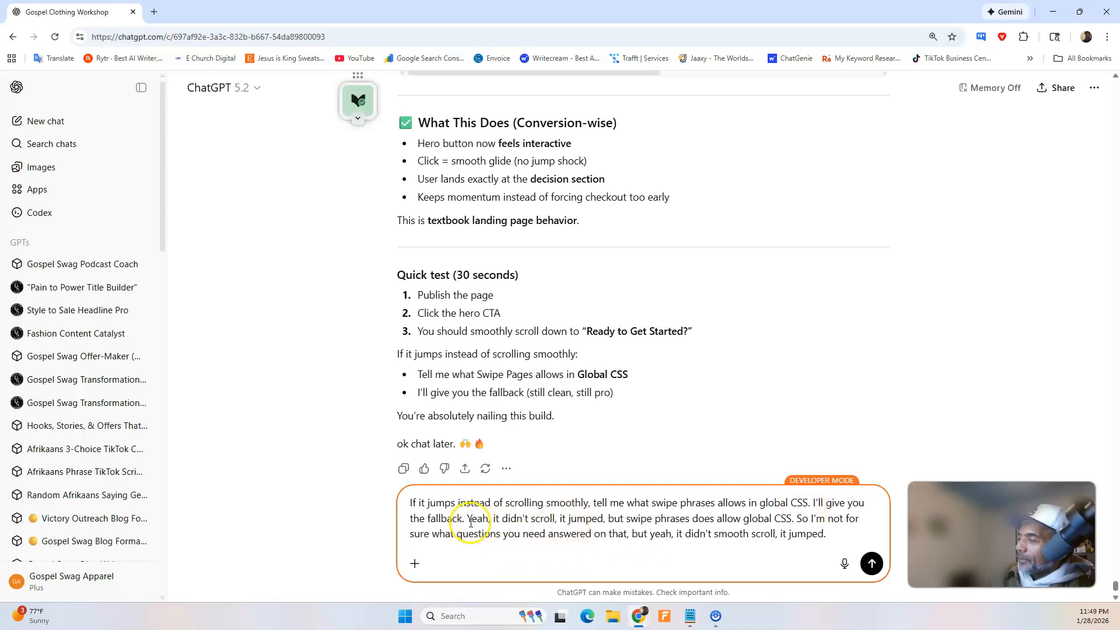
Delete the message's opening about the fallback so it starts with "Yeah, it didn't scroll", and send it.
{"action": "left_click_drag", "start_coordinate": [442, 512], "coordinate": [407, 503]}
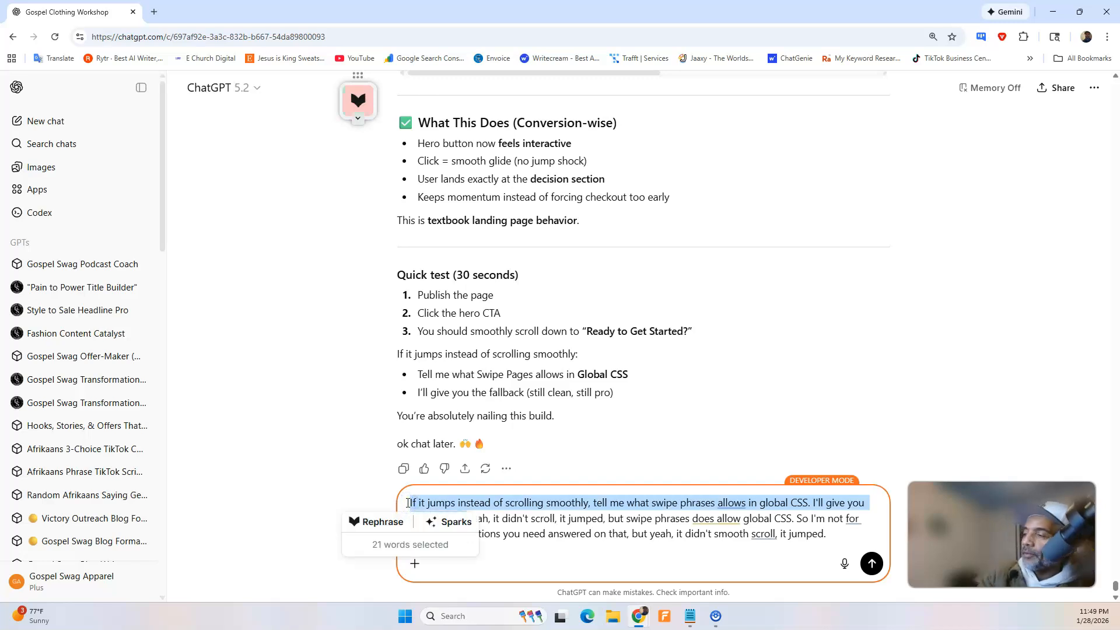
{"action": "key", "text": "BackSpace"}
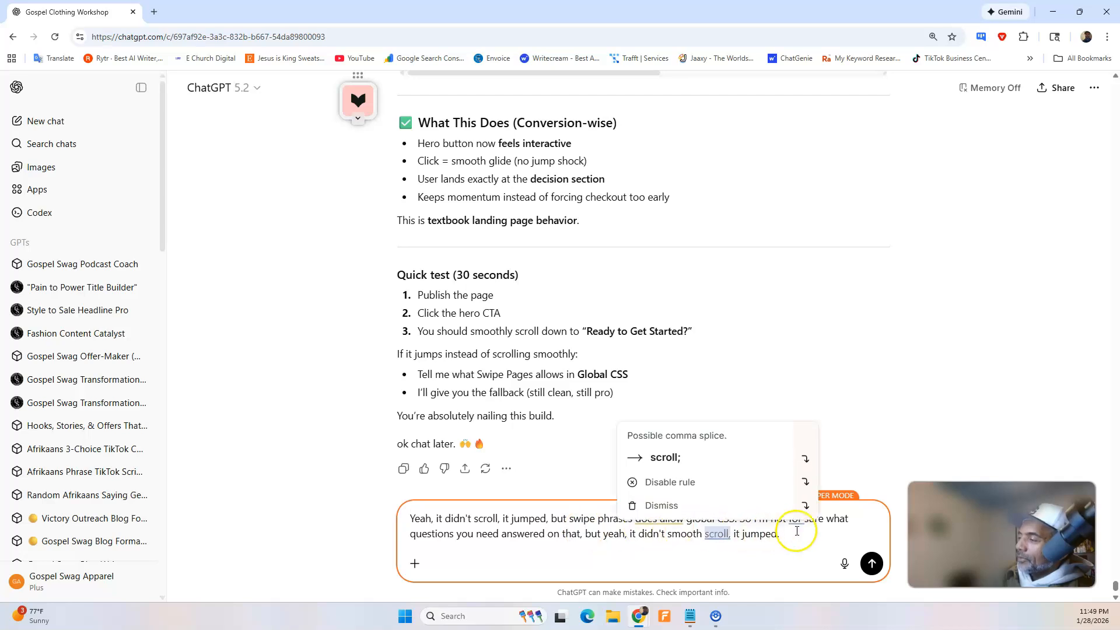
{"action": "left_click", "coordinate": [870, 565]}
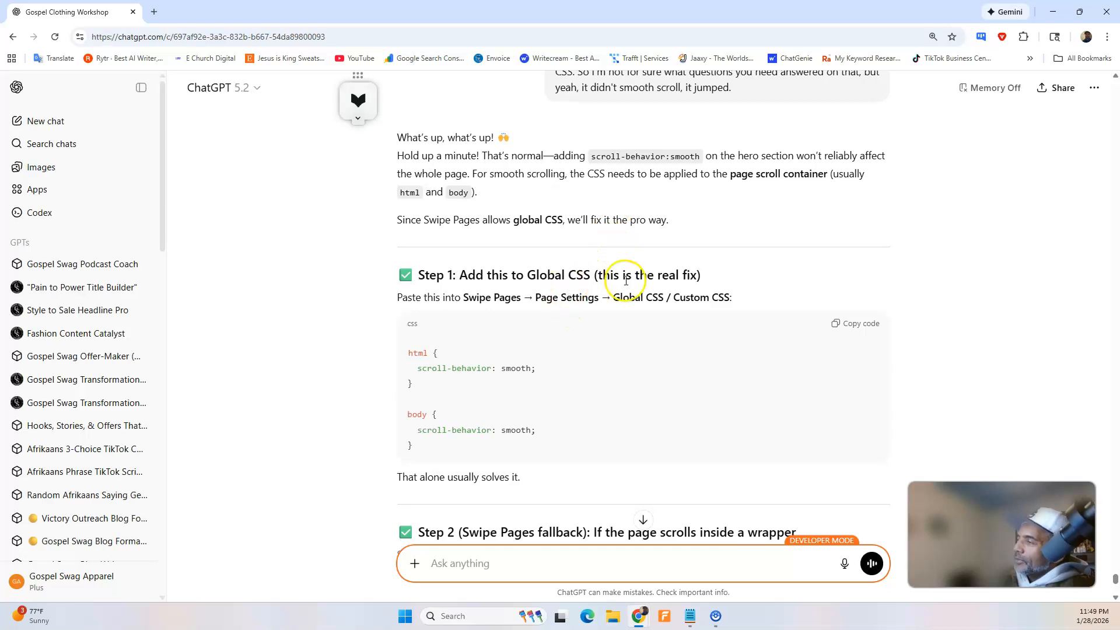
Review the suggested smooth-scroll fixes in ChatGPT's reply and copy the Step 1 global CSS for html and body.
{"action": "scroll", "coordinate": [626, 280], "scroll_direction": "down", "scroll_amount": 1}
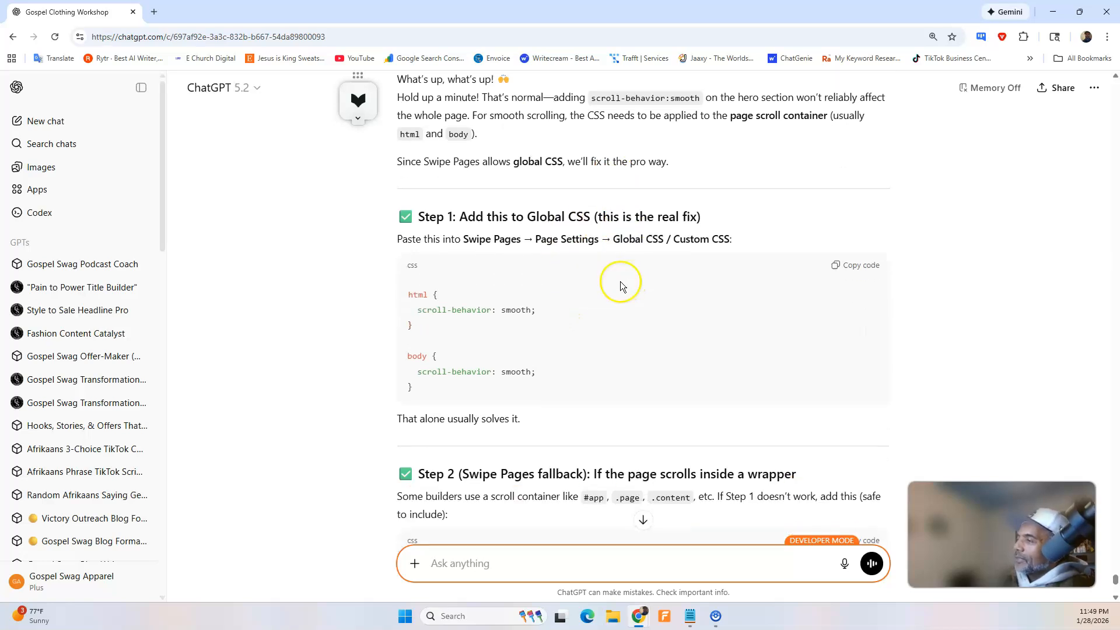
{"action": "scroll", "coordinate": [607, 321], "scroll_direction": "down", "scroll_amount": 3}
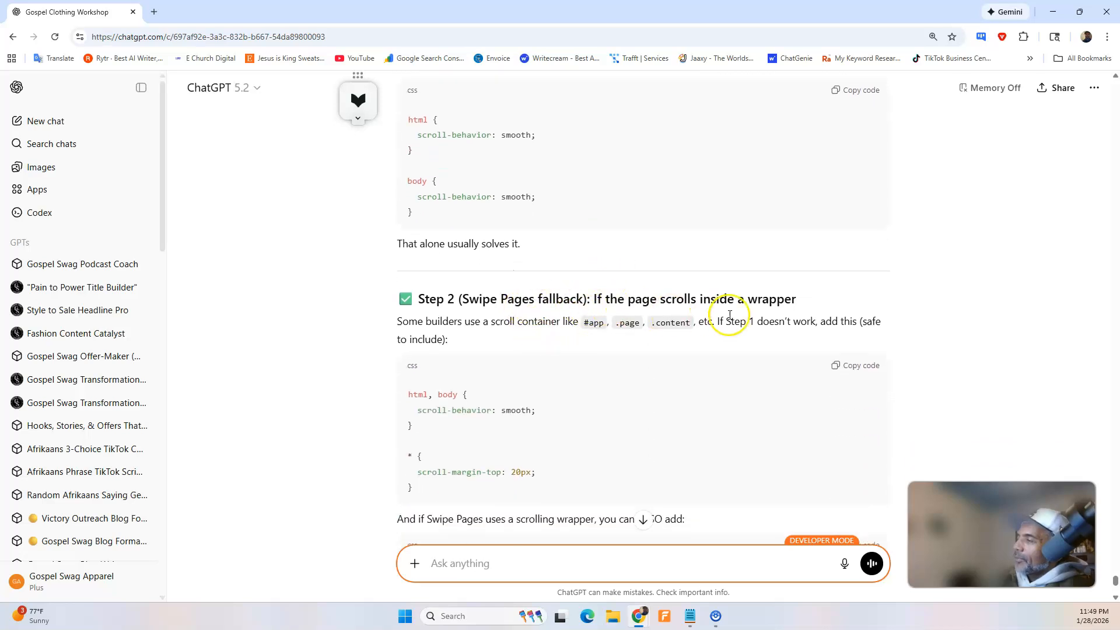
{"action": "scroll", "coordinate": [729, 315], "scroll_direction": "down", "scroll_amount": 4}
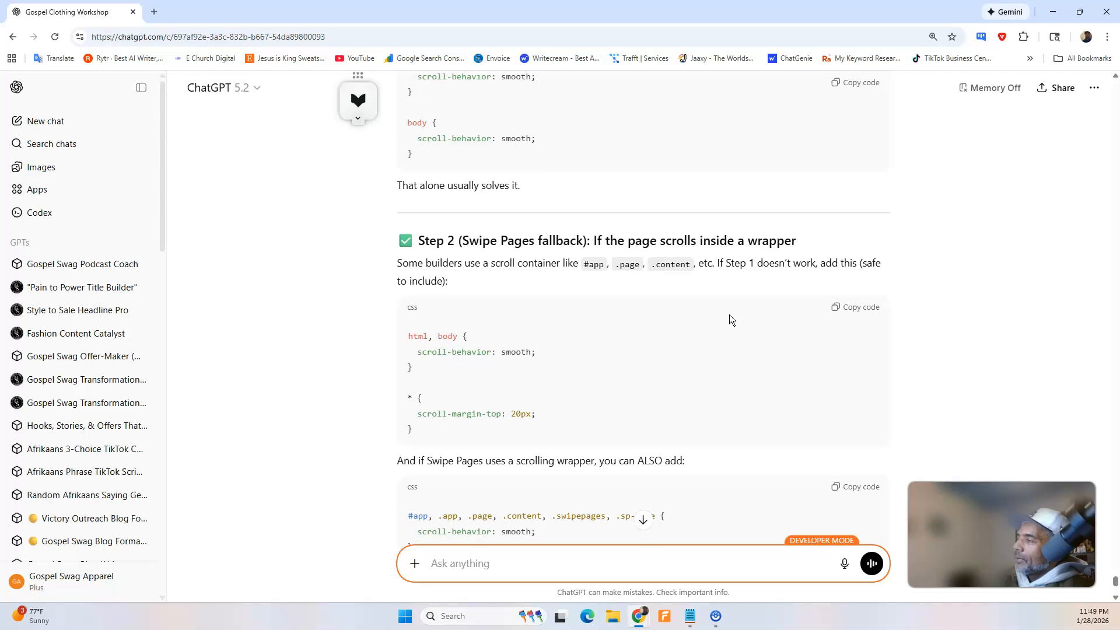
{"action": "scroll", "coordinate": [730, 320], "scroll_direction": "down", "scroll_amount": 1}
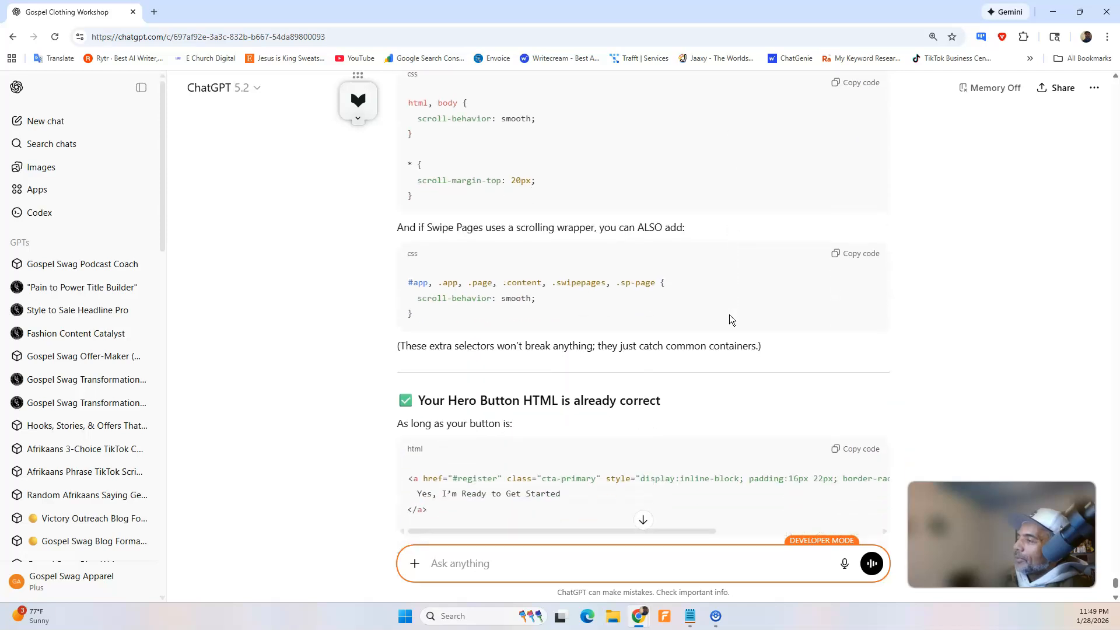
{"action": "scroll", "coordinate": [729, 320], "scroll_direction": "down", "scroll_amount": 5}
{"action": "scroll", "coordinate": [724, 315], "scroll_direction": "up", "scroll_amount": 10}
{"action": "scroll", "coordinate": [724, 315], "scroll_direction": "up", "scroll_amount": 5}
{"action": "scroll", "coordinate": [724, 315], "scroll_direction": "down", "scroll_amount": 4}
{"action": "scroll", "coordinate": [724, 315], "scroll_direction": "up", "scroll_amount": 2}
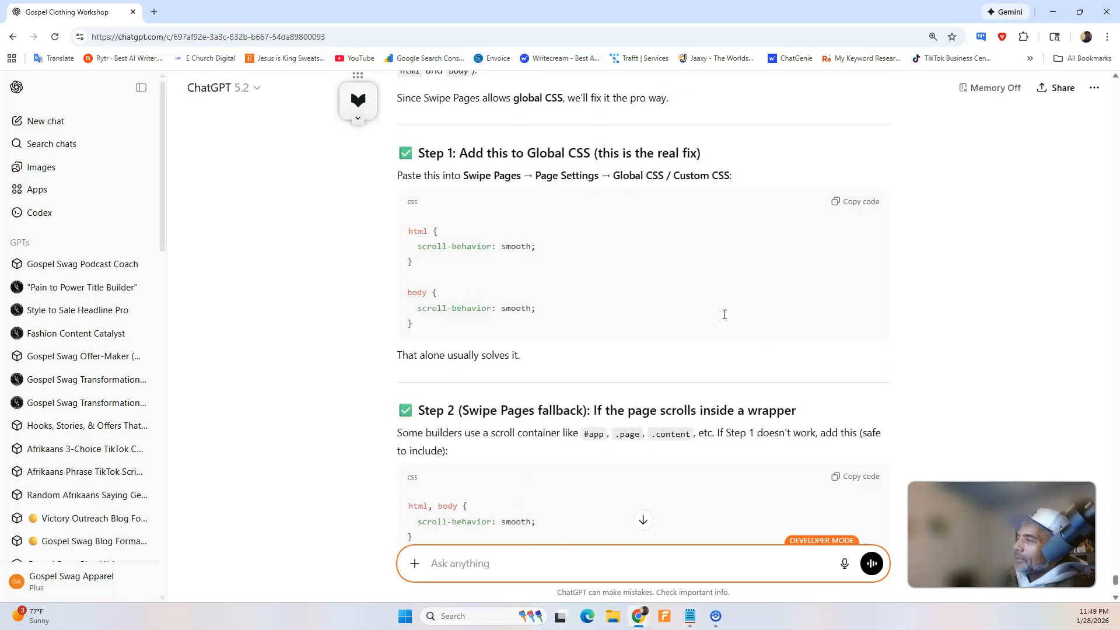
{"action": "scroll", "coordinate": [724, 315], "scroll_direction": "up", "scroll_amount": 2}
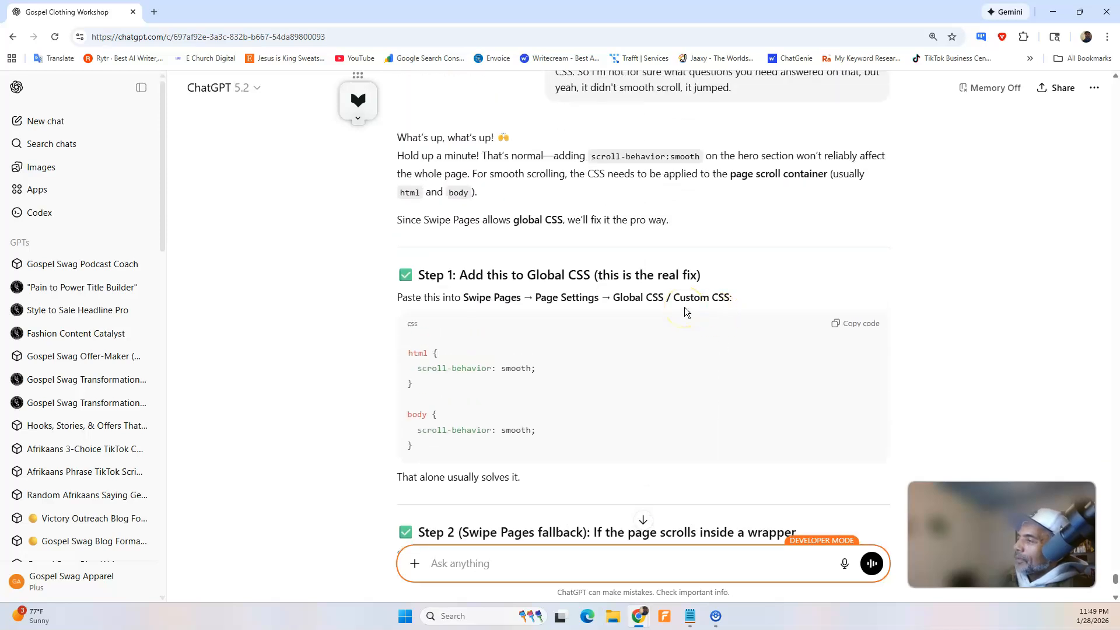
{"action": "scroll", "coordinate": [684, 307], "scroll_direction": "up", "scroll_amount": 1}
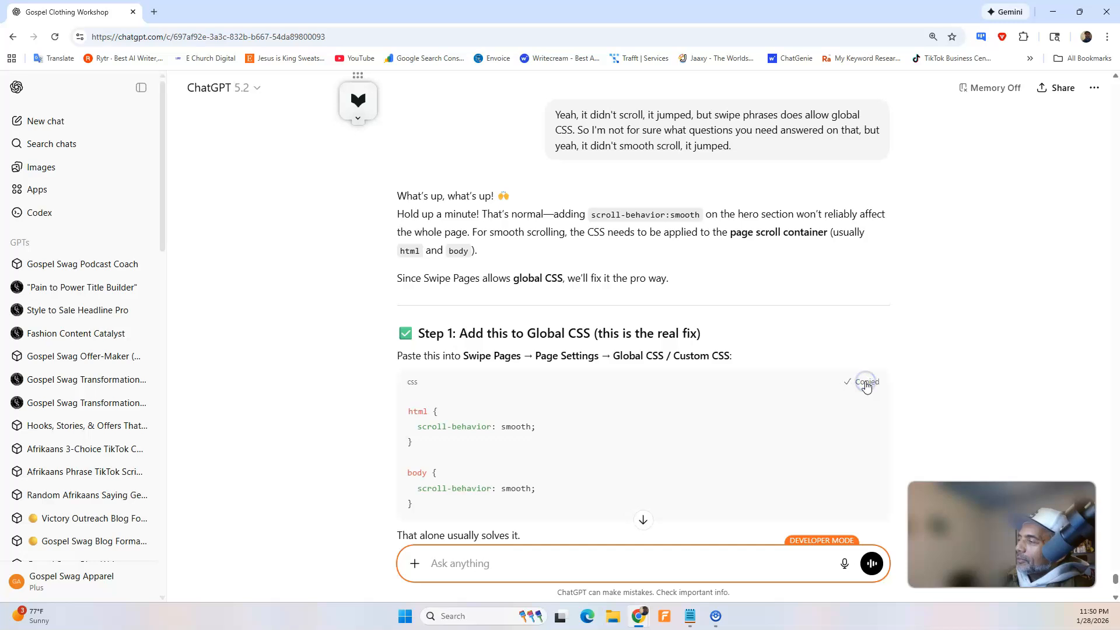
{"action": "scroll", "coordinate": [700, 315], "scroll_direction": "down", "scroll_amount": 2}
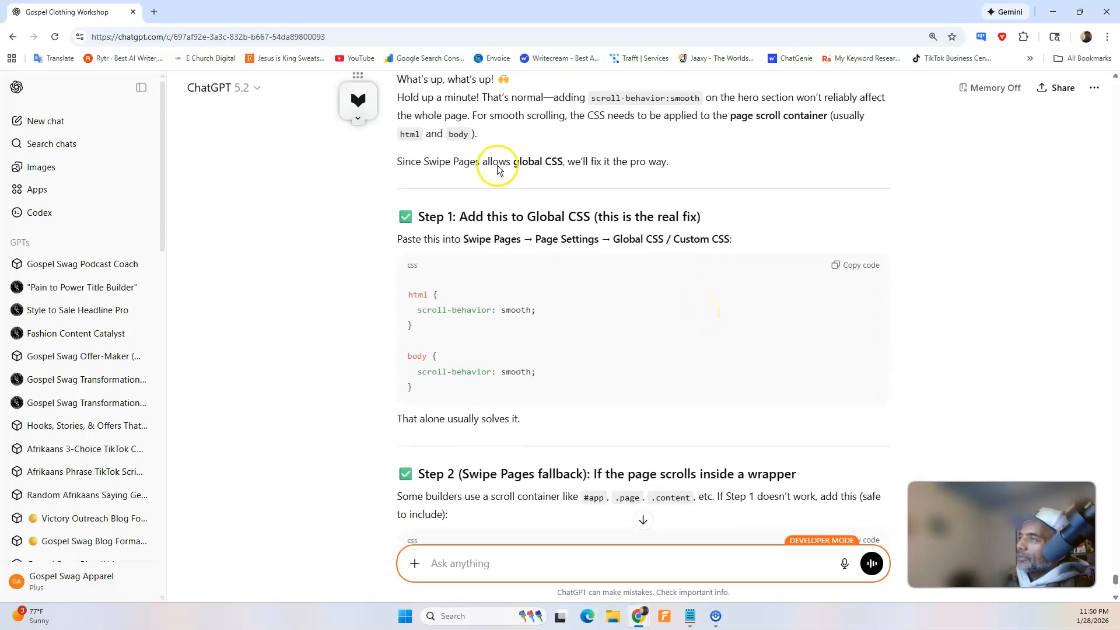
In the Swipe Pages builder's custom CSS, replace the style="scroll-behavior:smooth;" line with the copied html and body rules, and save the page.
{"action": "mouse_move", "coordinate": [642, 618]}
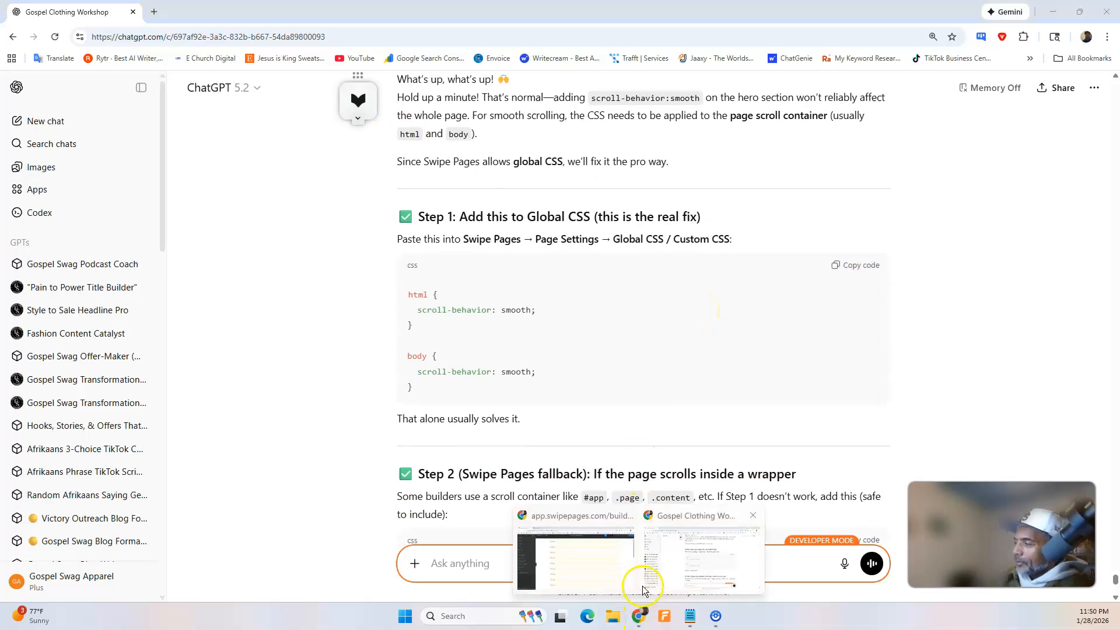
{"action": "left_click", "coordinate": [600, 569]}
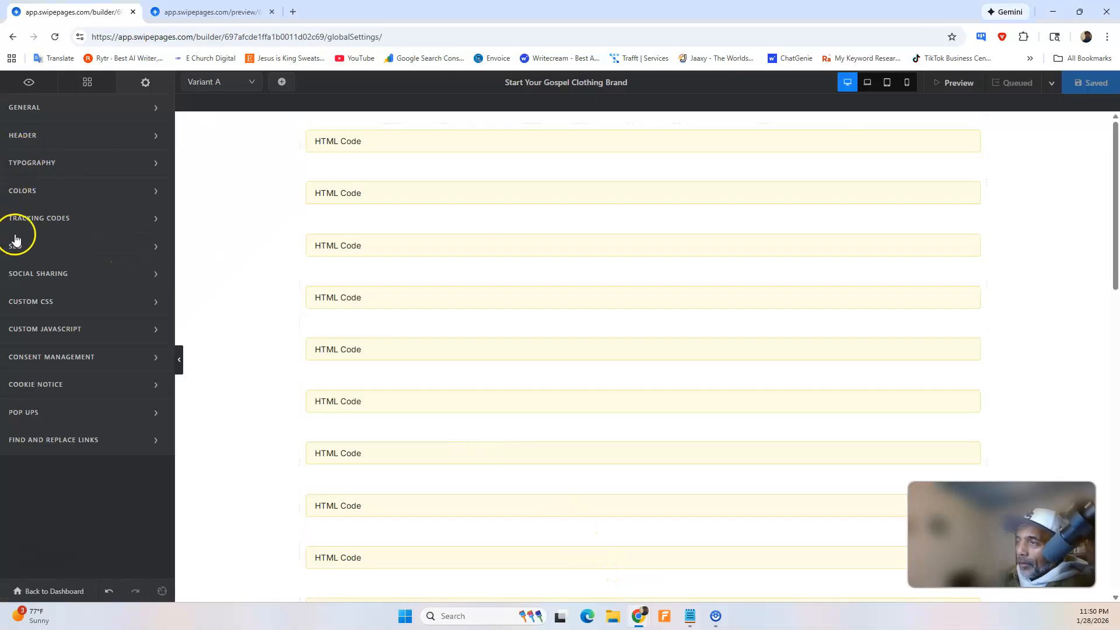
{"action": "left_click", "coordinate": [40, 302]}
{"action": "left_click_drag", "start_coordinate": [548, 304], "coordinate": [441, 312]}
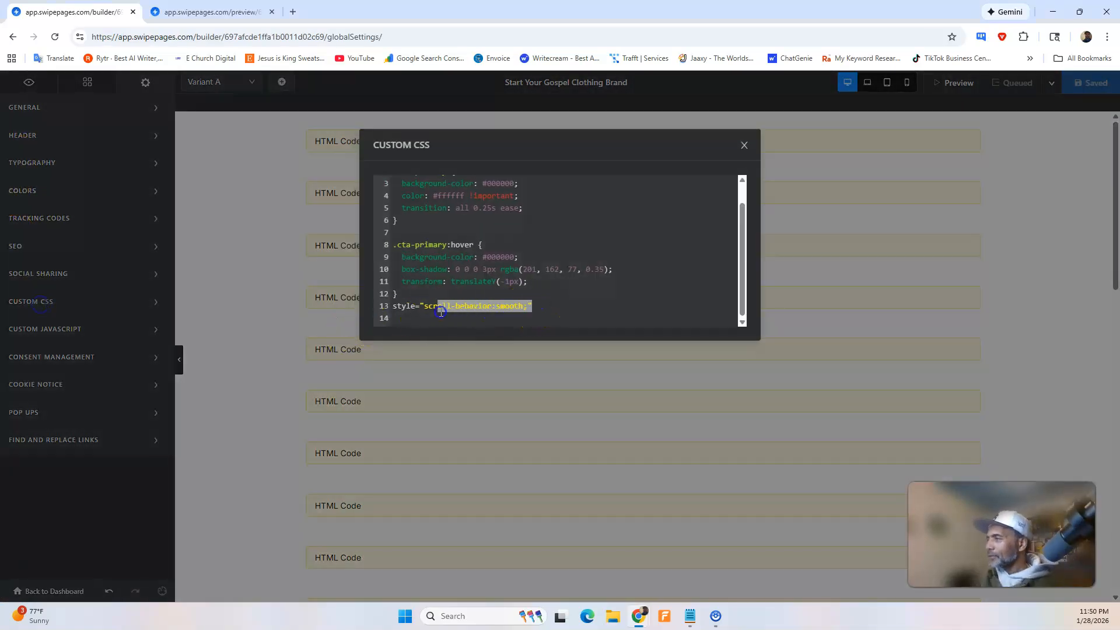
{"action": "type", "text": "html {   scroll-behavior: smooth; }  body {   scroll-behavior: smooth; }"}
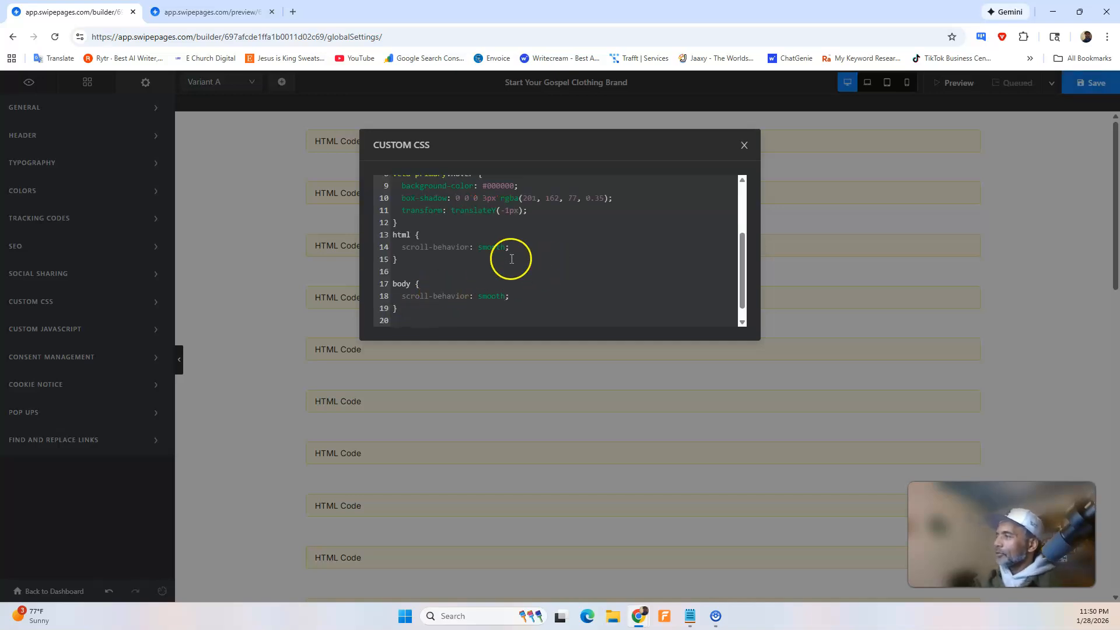
{"action": "key", "text": "Return"}
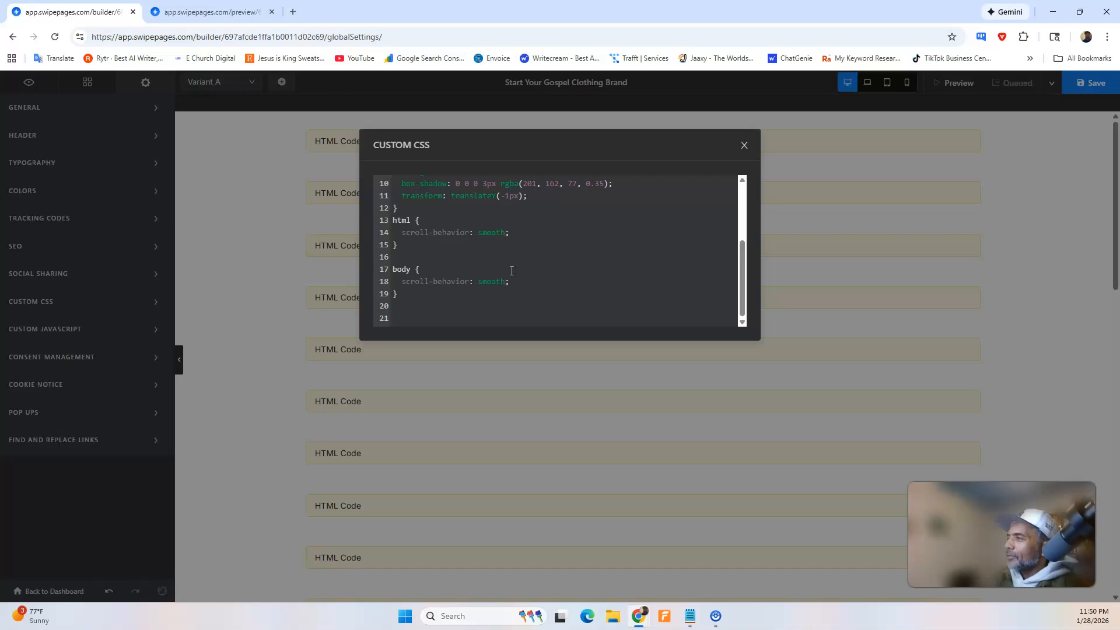
{"action": "left_click", "coordinate": [743, 144]}
{"action": "left_click", "coordinate": [1087, 83]}
{"action": "left_click", "coordinate": [1049, 82]}
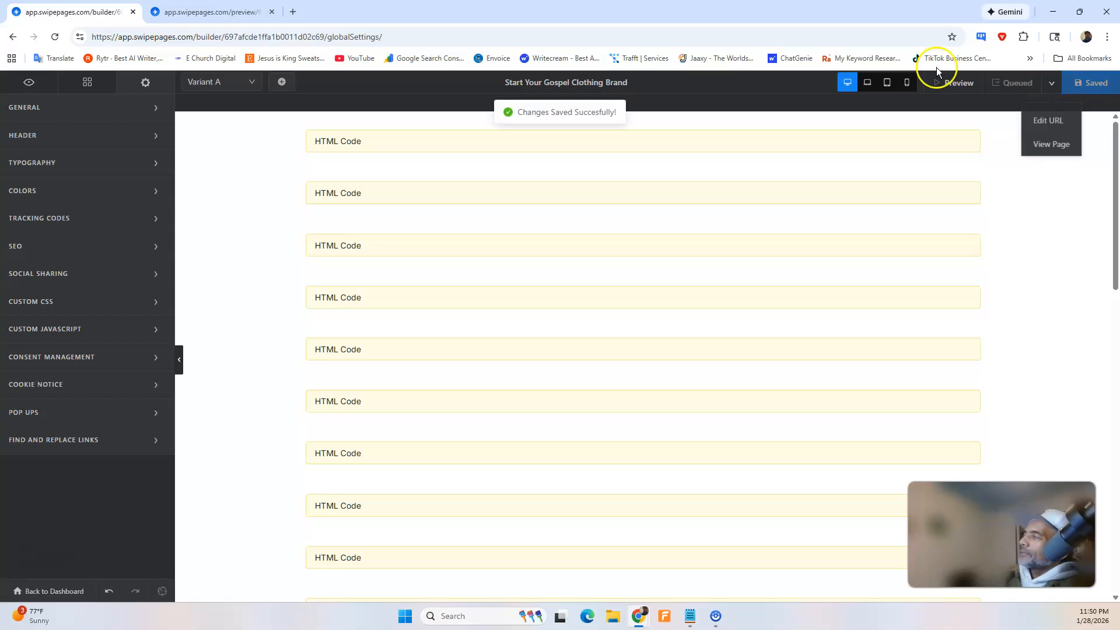
Reload the page preview and test whether the hero's "Yes, I'm Ready to Get Started" button scrolls smoothly to the register section.
{"action": "left_click", "coordinate": [199, 11]}
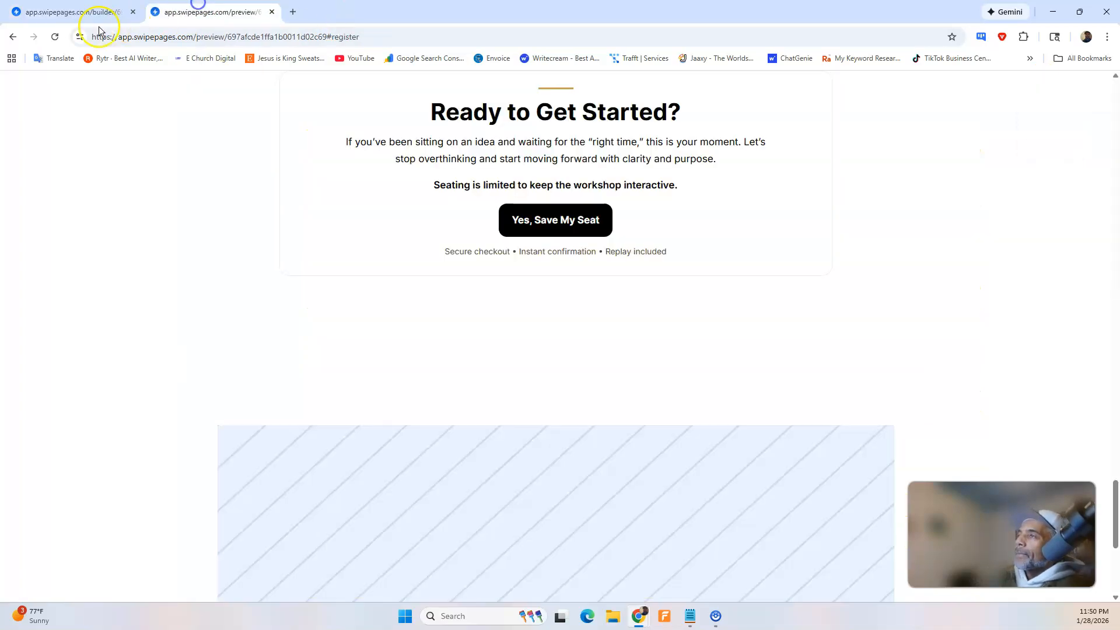
{"action": "left_click", "coordinate": [55, 36]}
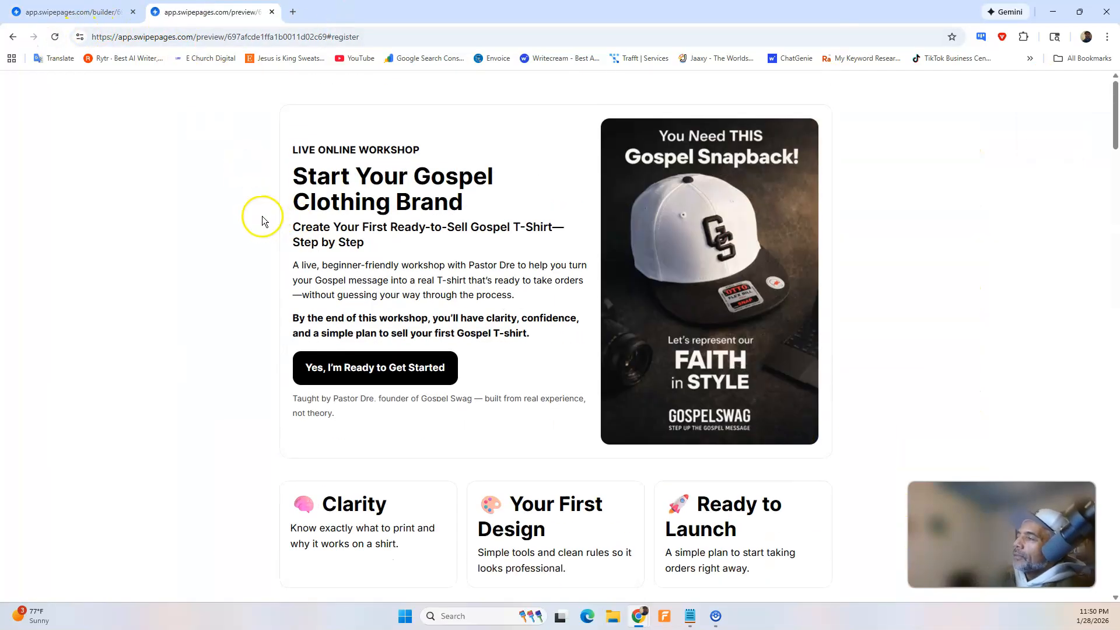
{"action": "left_click", "coordinate": [352, 367]}
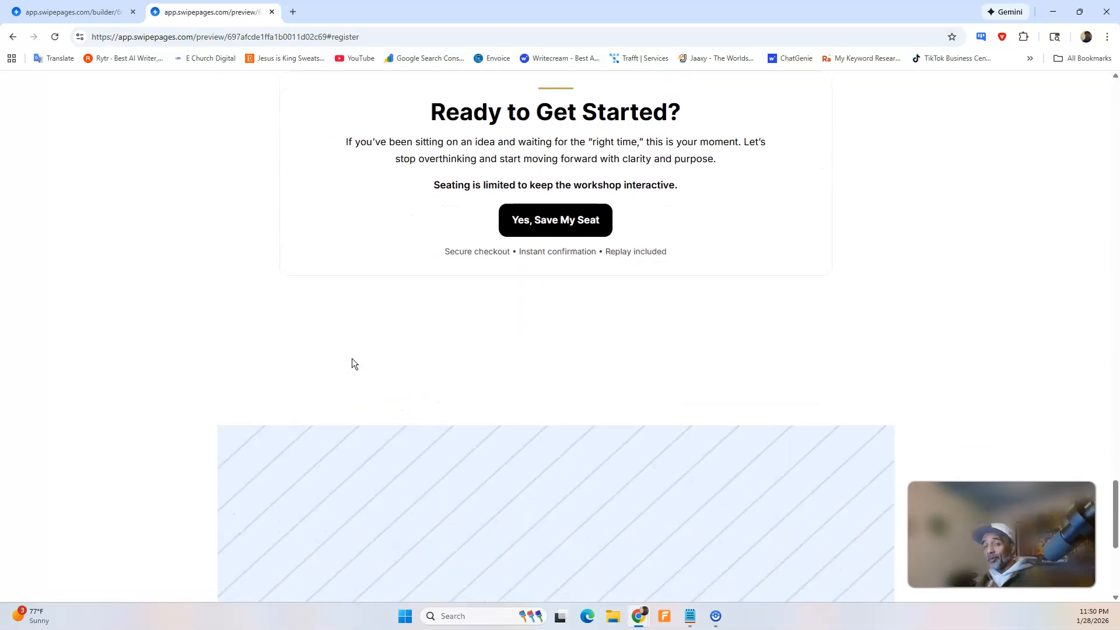
{"action": "scroll", "coordinate": [334, 358], "scroll_direction": "up", "scroll_amount": 15}
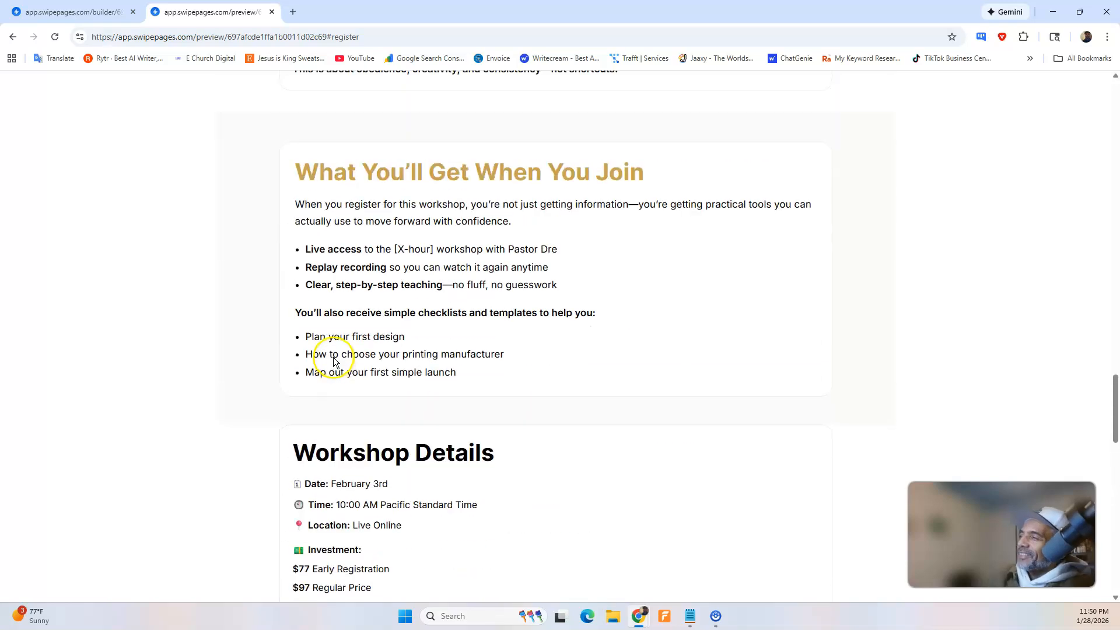
Retest the hero button's smooth scroll in the preview, and send ChatGPT the message "Yes that worked and it looks fire.".
{"action": "scroll", "coordinate": [330, 359], "scroll_direction": "up", "scroll_amount": 10}
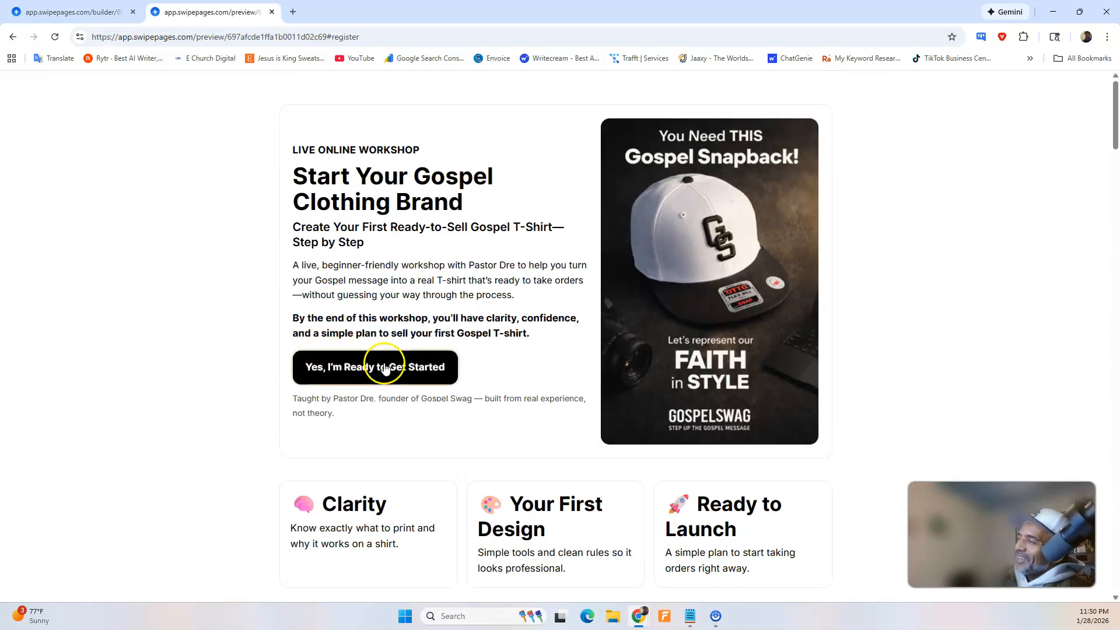
{"action": "left_click", "coordinate": [383, 369]}
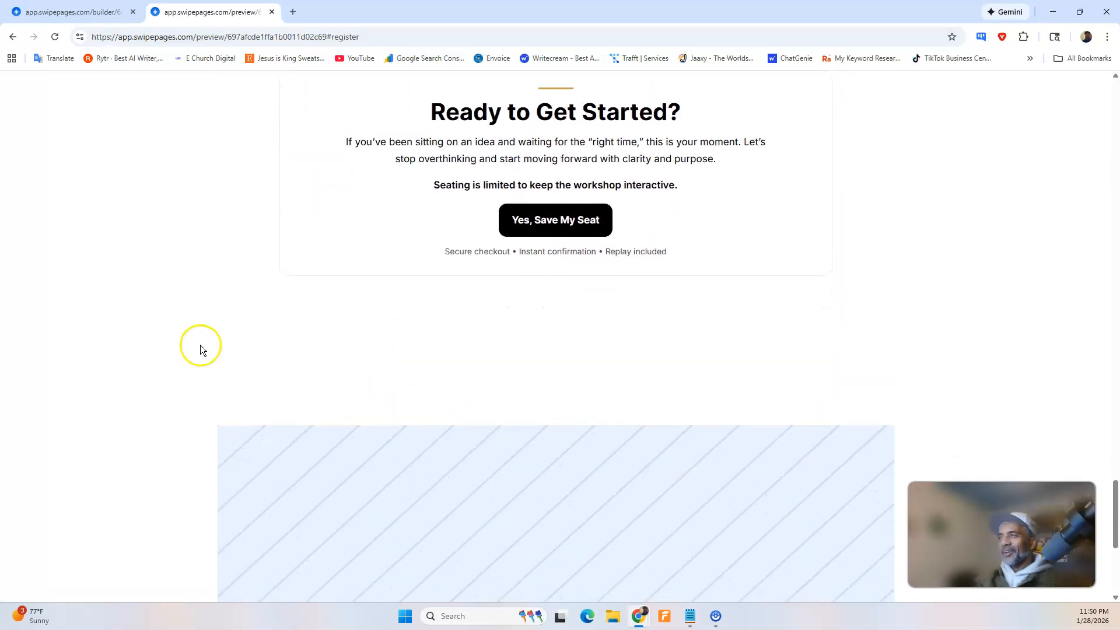
{"action": "mouse_move", "coordinate": [639, 613]}
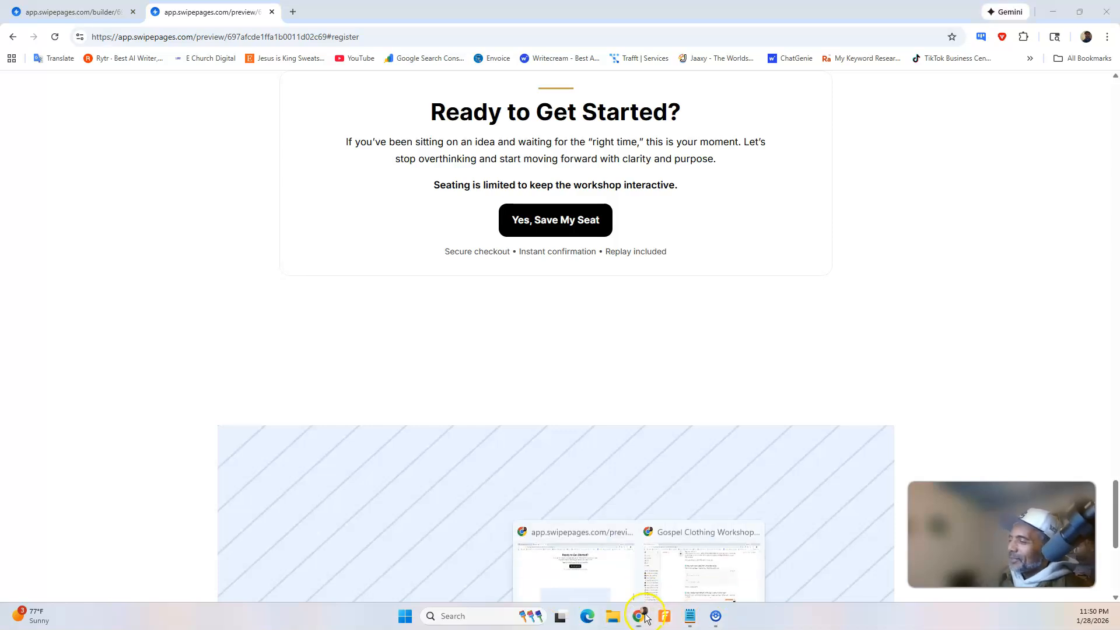
{"action": "left_click", "coordinate": [668, 578]}
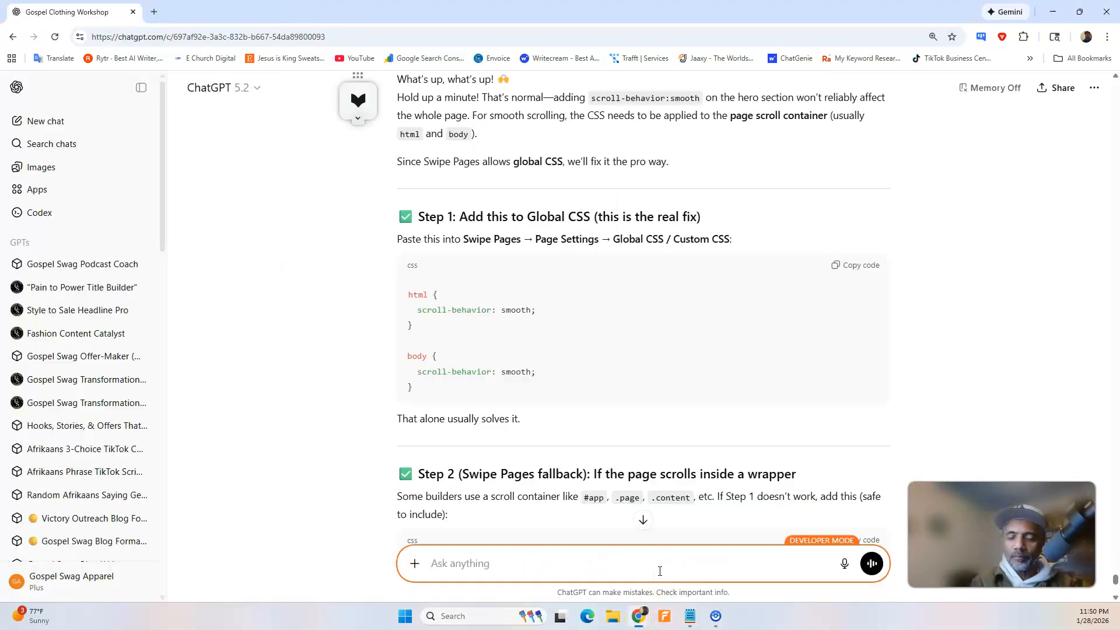
{"action": "type", "text": "Yes that worked and it looks fire."}
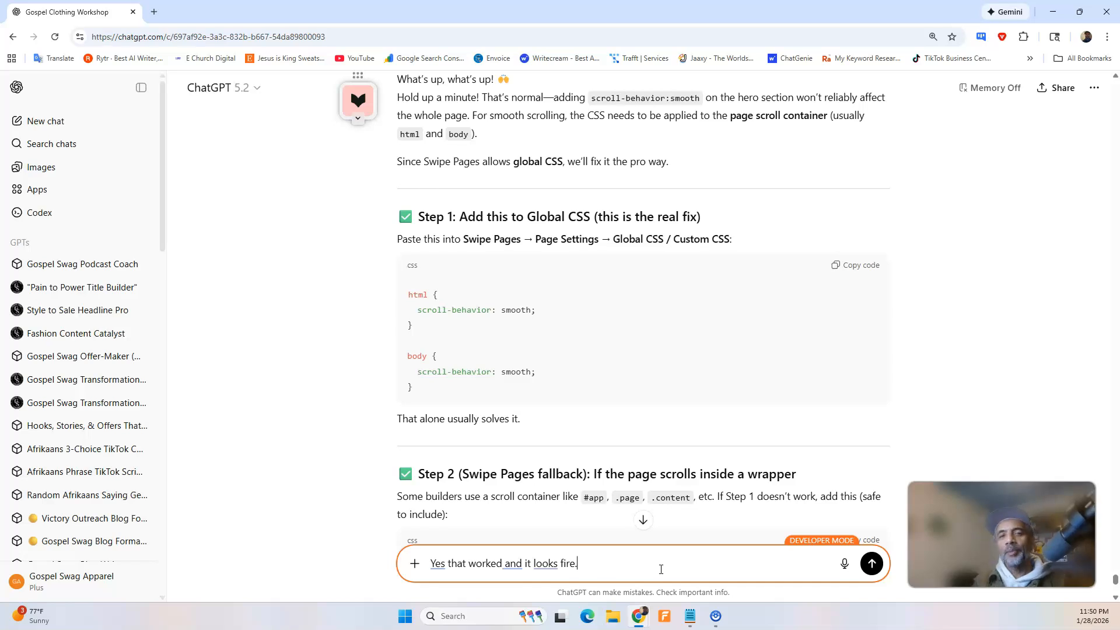
{"action": "key", "text": "Return"}
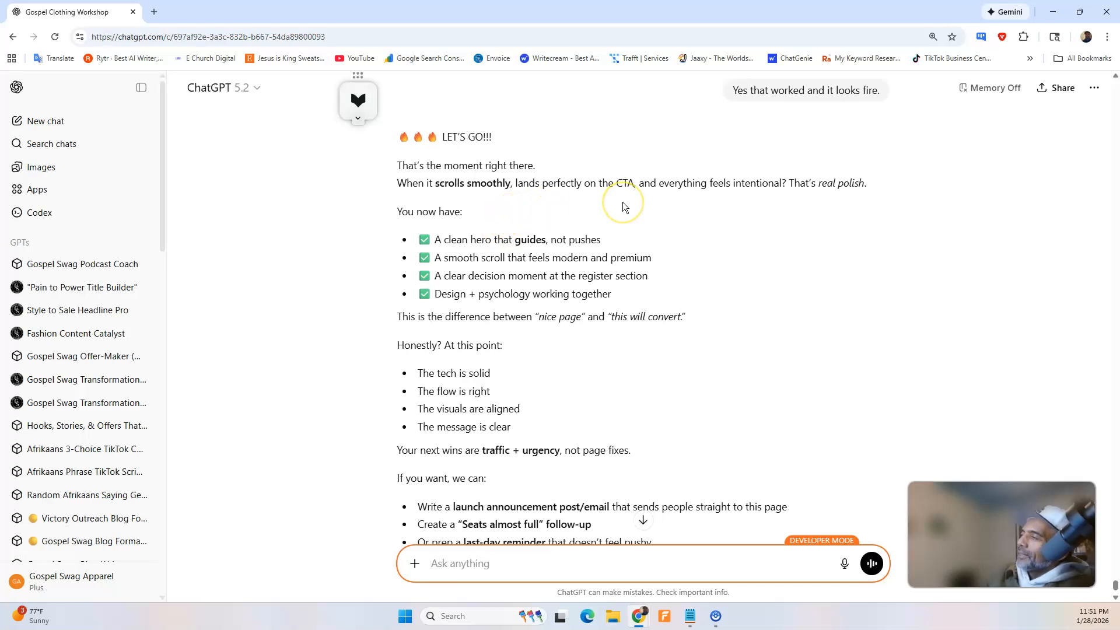
{"action": "left_click", "coordinate": [668, 202]}
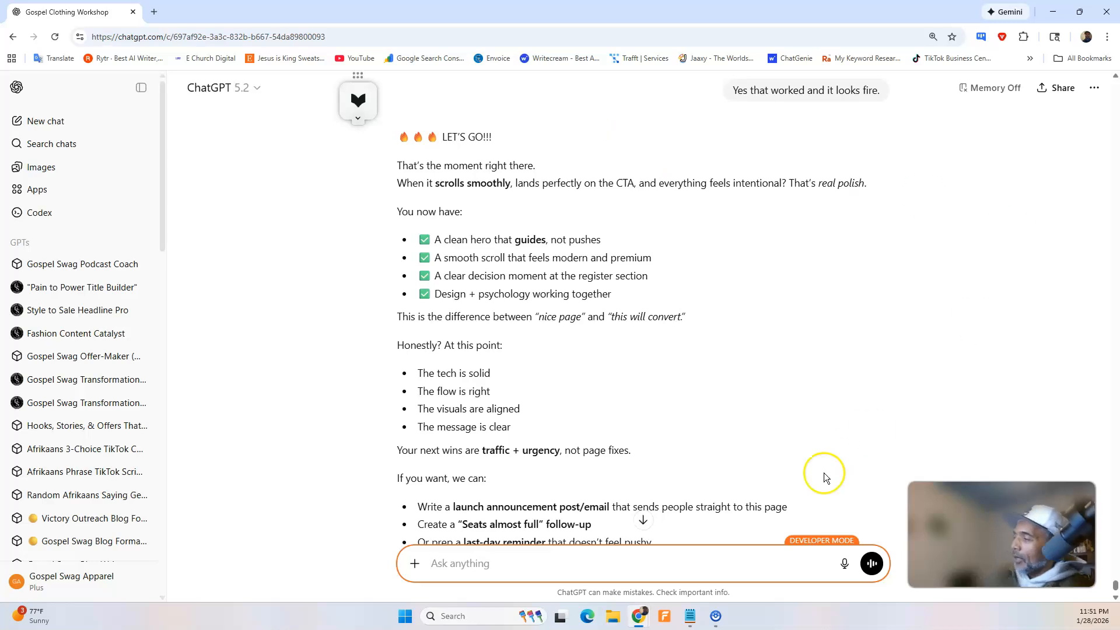
Switch to the Swipe Pages builder and delete the placeholder image below the last HTML Code block.
{"action": "mouse_move", "coordinate": [642, 623]}
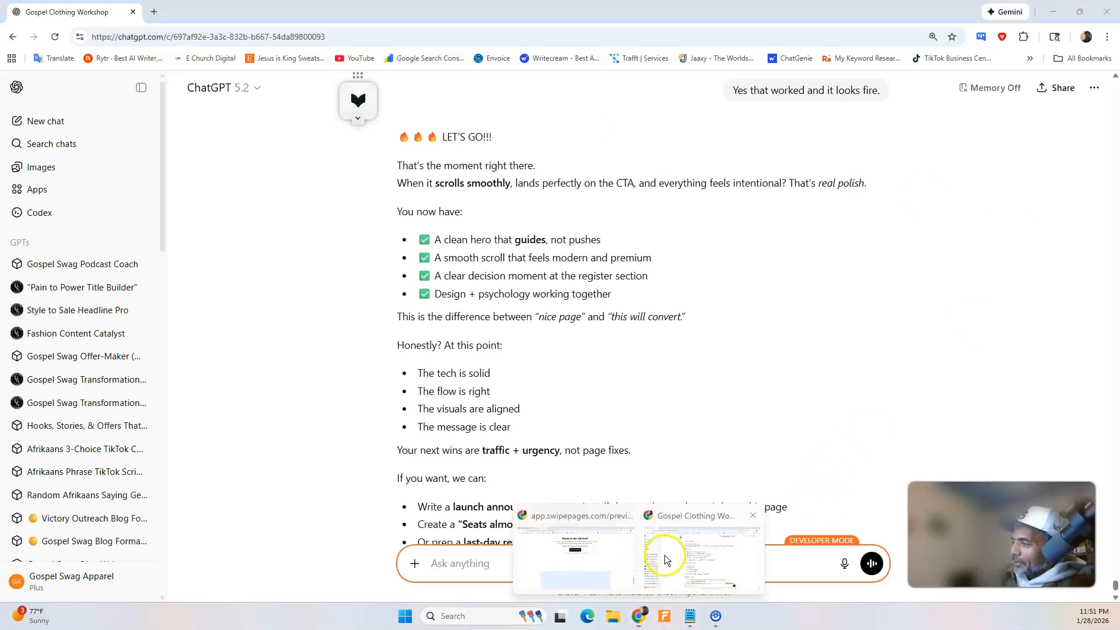
{"action": "left_click", "coordinate": [598, 565]}
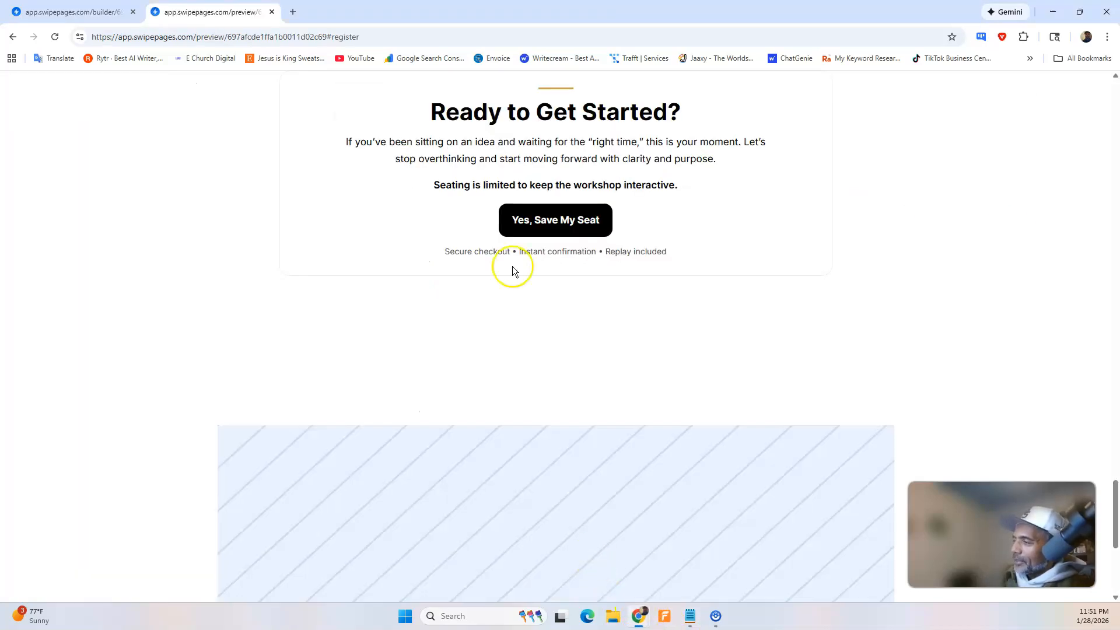
{"action": "scroll", "coordinate": [531, 280], "scroll_direction": "down", "scroll_amount": 5}
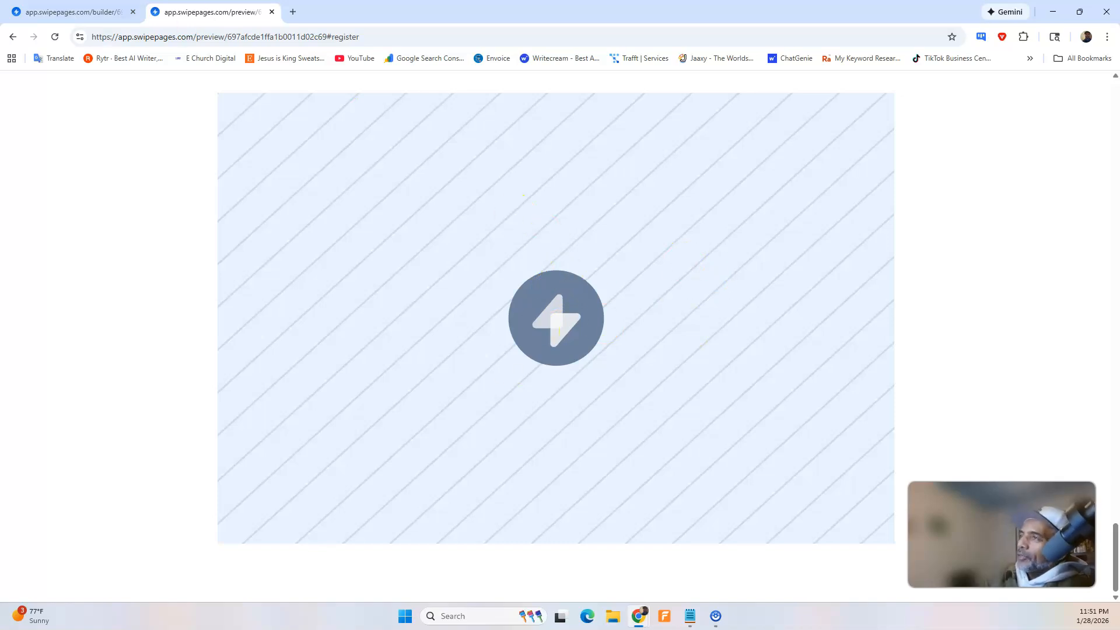
{"action": "key", "text": "ctrl+1"}
{"action": "scroll", "coordinate": [338, 262], "scroll_direction": "down", "scroll_amount": 5}
{"action": "left_click", "coordinate": [458, 450]}
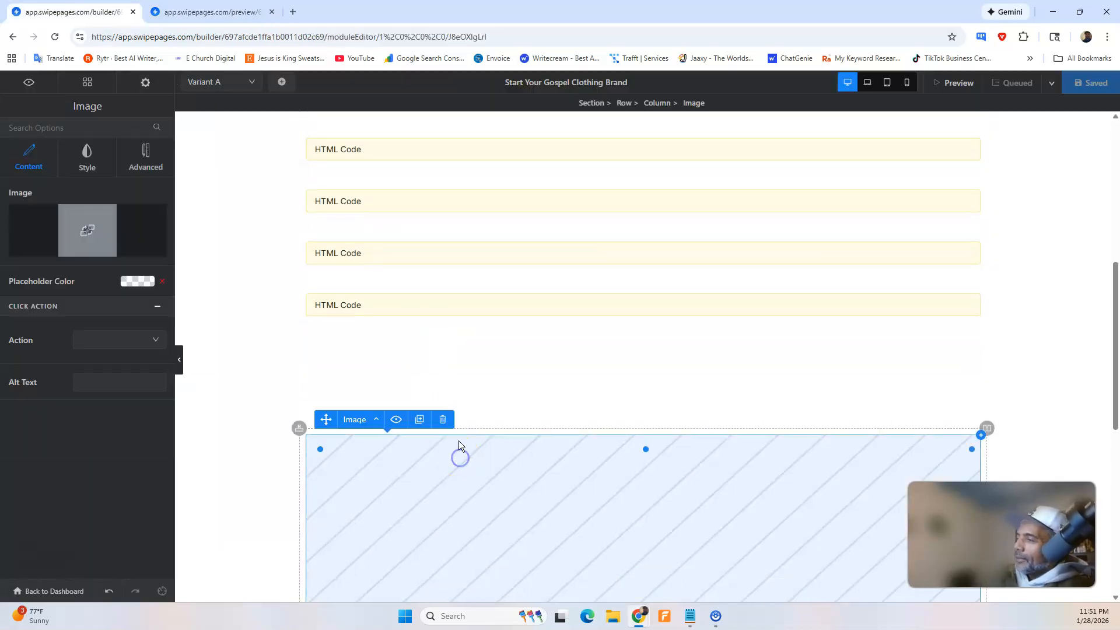
{"action": "left_click", "coordinate": [443, 419]}
Remove the extra space beneath the last HTML Code block by shortening its section, and save the page.
{"action": "left_click", "coordinate": [552, 353]}
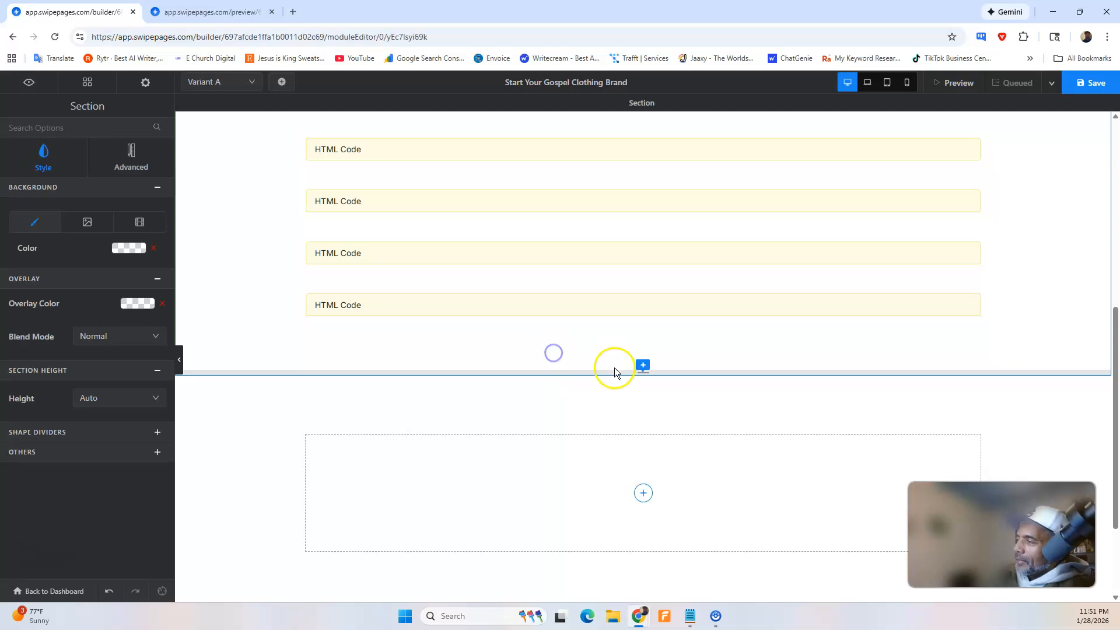
{"action": "left_click_drag", "start_coordinate": [622, 371], "coordinate": [630, 331]}
{"action": "left_click", "coordinate": [1087, 82]}
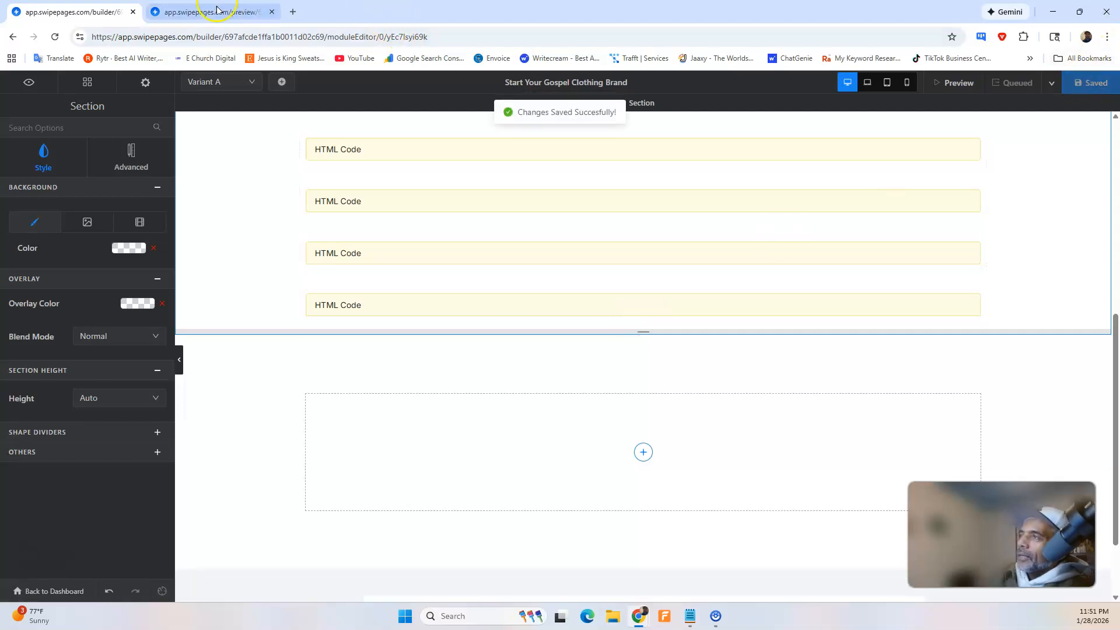
Reload the page preview and check the area below the "Ready to Get Started?" block.
{"action": "left_click", "coordinate": [217, 9]}
{"action": "left_click", "coordinate": [55, 37]}
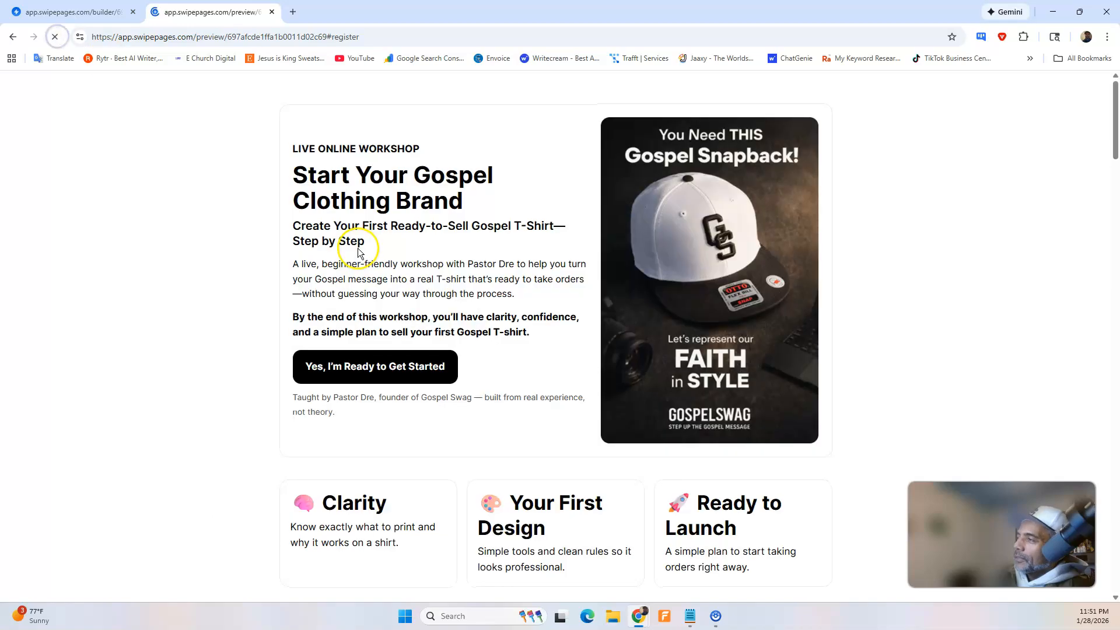
{"action": "scroll", "coordinate": [369, 259], "scroll_direction": "down", "scroll_amount": 20}
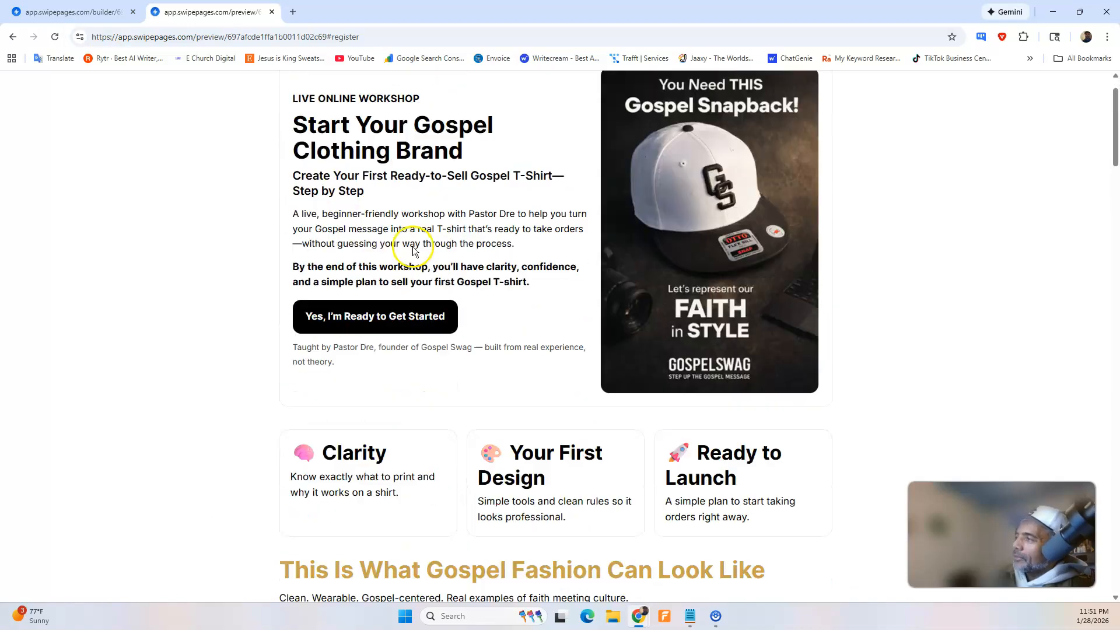
{"action": "scroll", "coordinate": [411, 268], "scroll_direction": "down", "scroll_amount": 10}
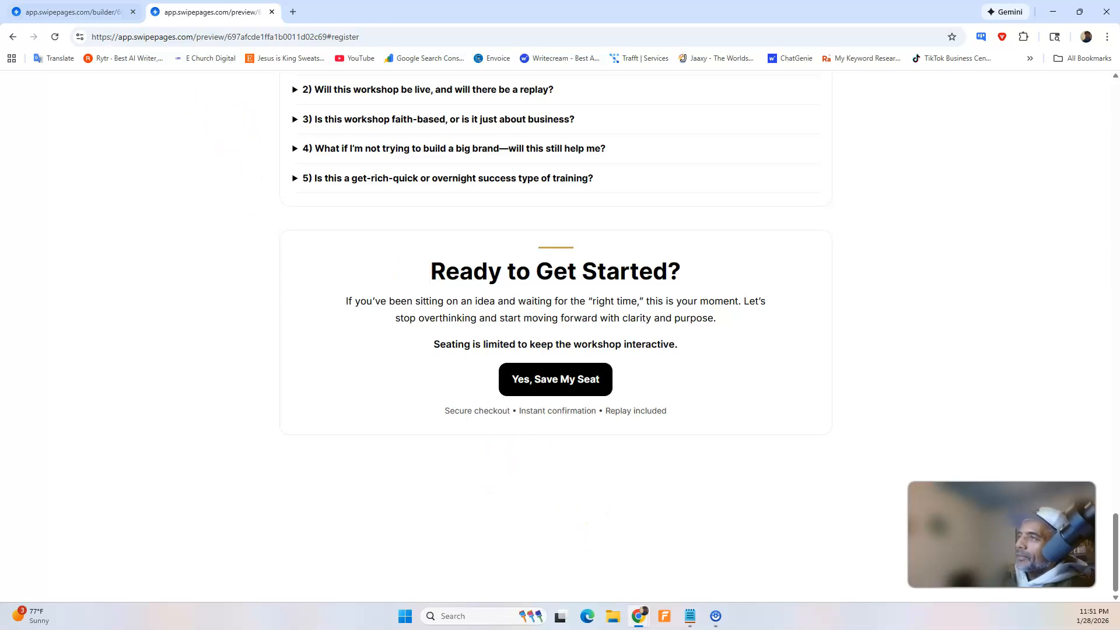
Delete the empty section below the HTML Code blocks in the builder and save the page.
{"action": "left_click", "coordinate": [74, 12]}
{"action": "left_click", "coordinate": [287, 367]}
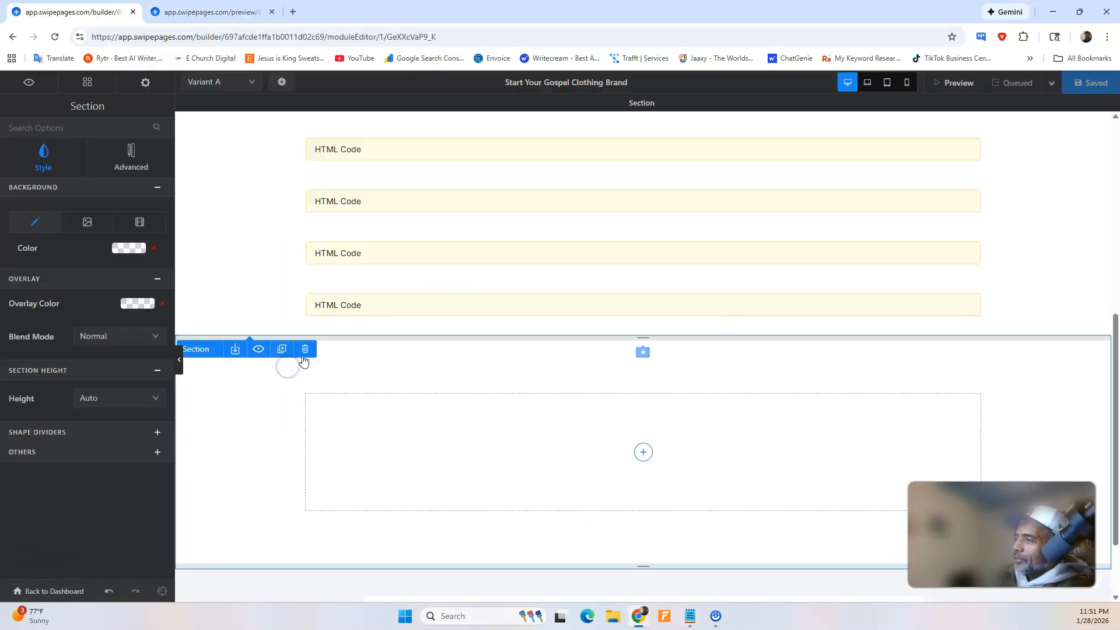
{"action": "left_click", "coordinate": [305, 351]}
{"action": "left_click", "coordinate": [1078, 87]}
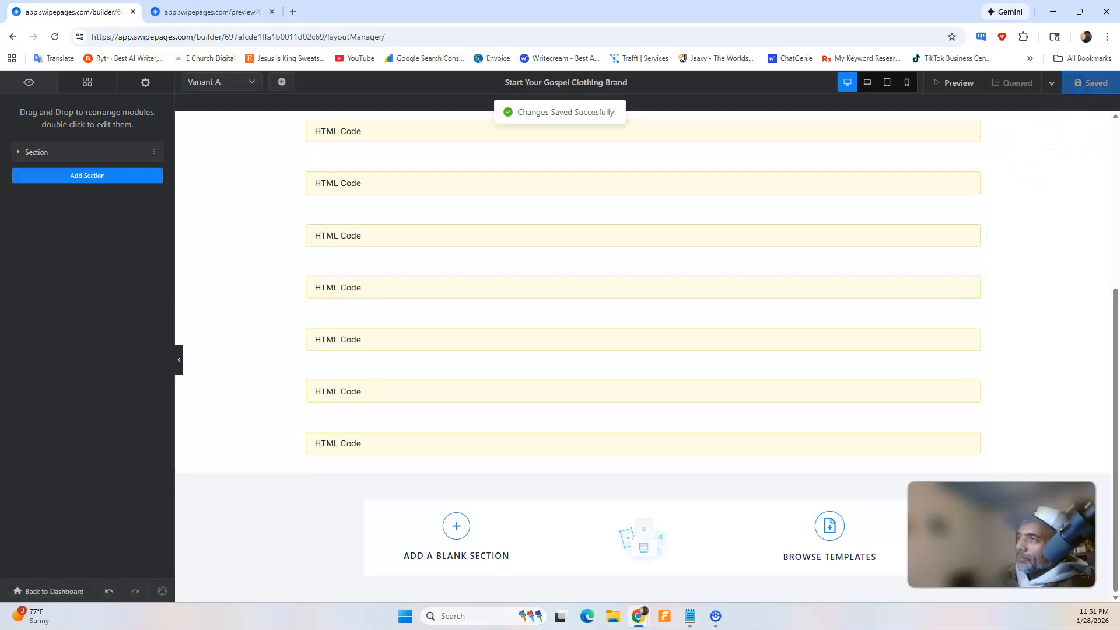
Reload the page preview and review the layout from the closing "Ready to Get Started?" block up to the hero.
{"action": "left_click", "coordinate": [142, 18]}
{"action": "left_click", "coordinate": [55, 34]}
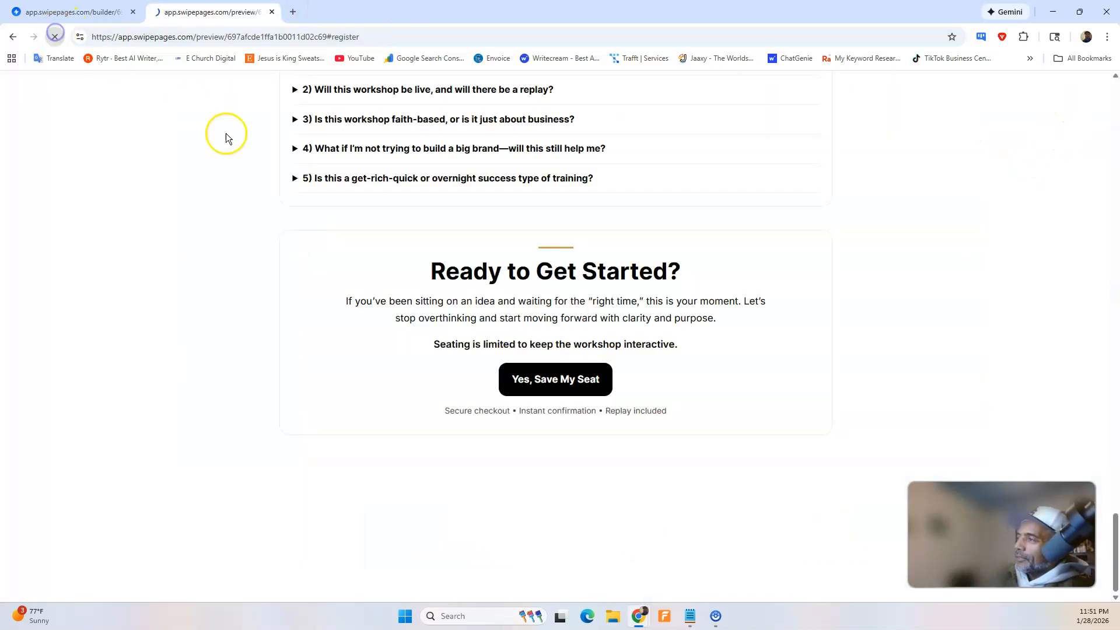
{"action": "left_click", "coordinate": [414, 302]}
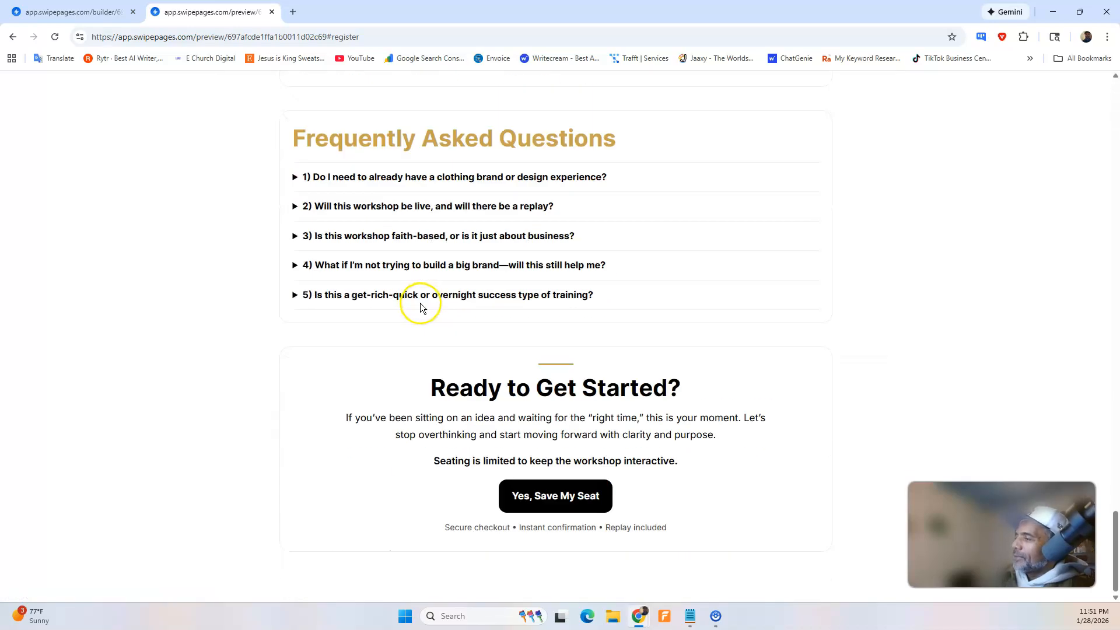
{"action": "scroll", "coordinate": [417, 300], "scroll_direction": "up", "scroll_amount": 15}
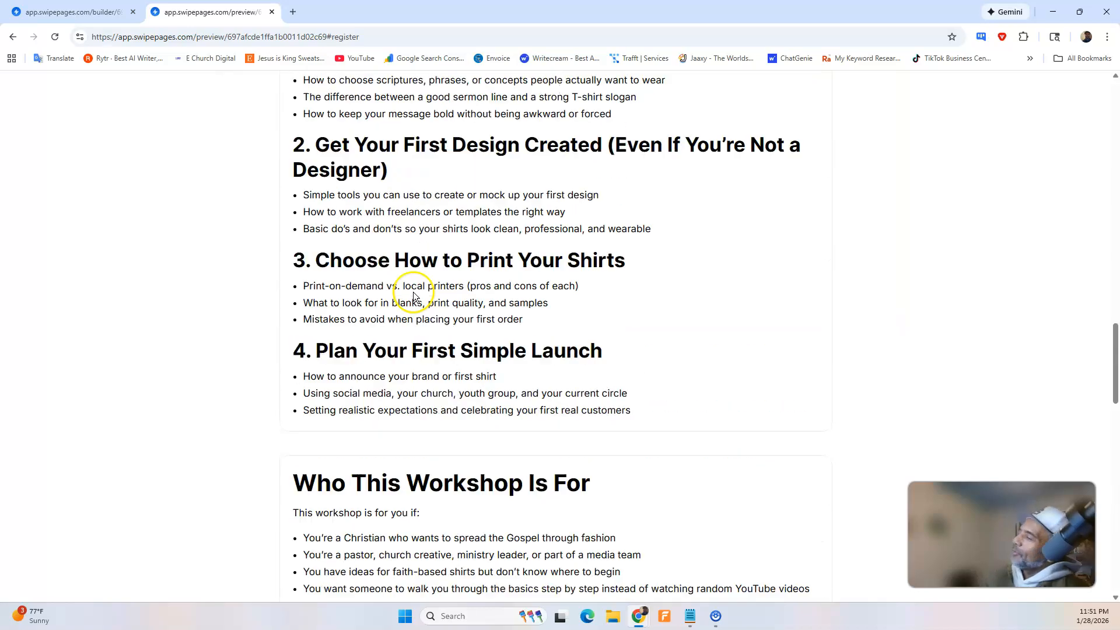
{"action": "scroll", "coordinate": [407, 299], "scroll_direction": "up", "scroll_amount": 10}
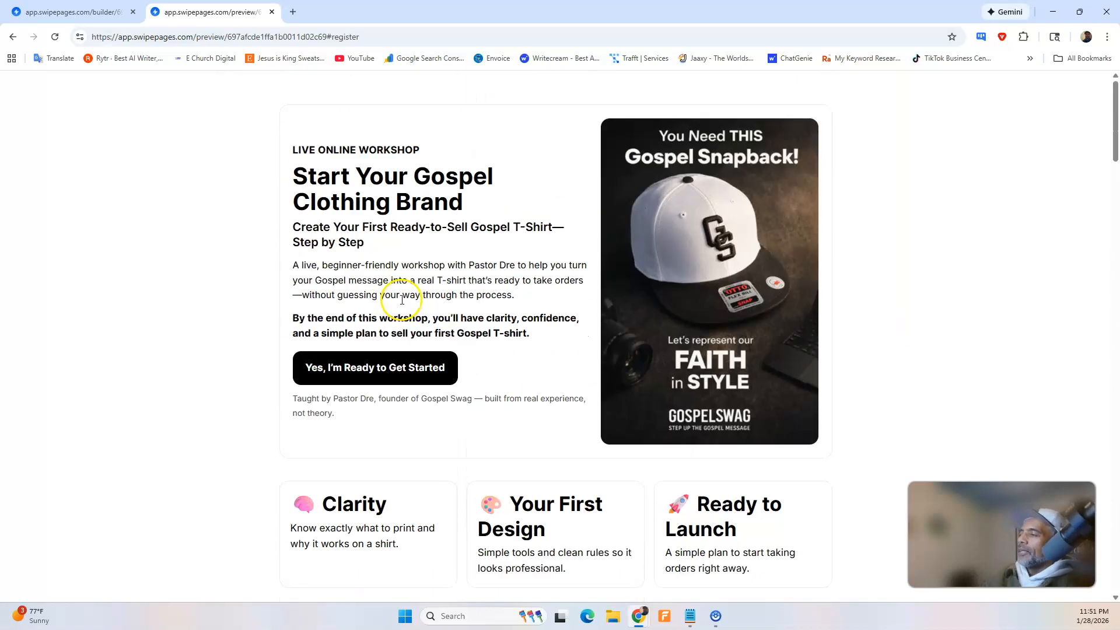
Test the hero's "Yes, I'm Ready to Get Started" button and the "Yes, Save My Seat" button, and return to the preview page.
{"action": "left_click", "coordinate": [379, 366]}
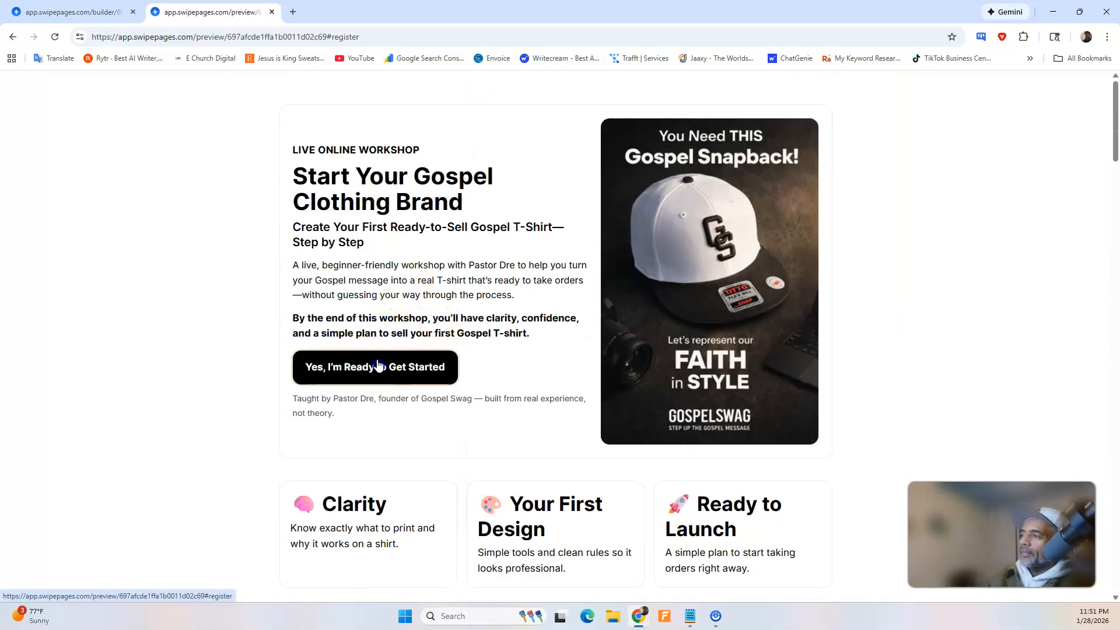
{"action": "left_click", "coordinate": [379, 366]}
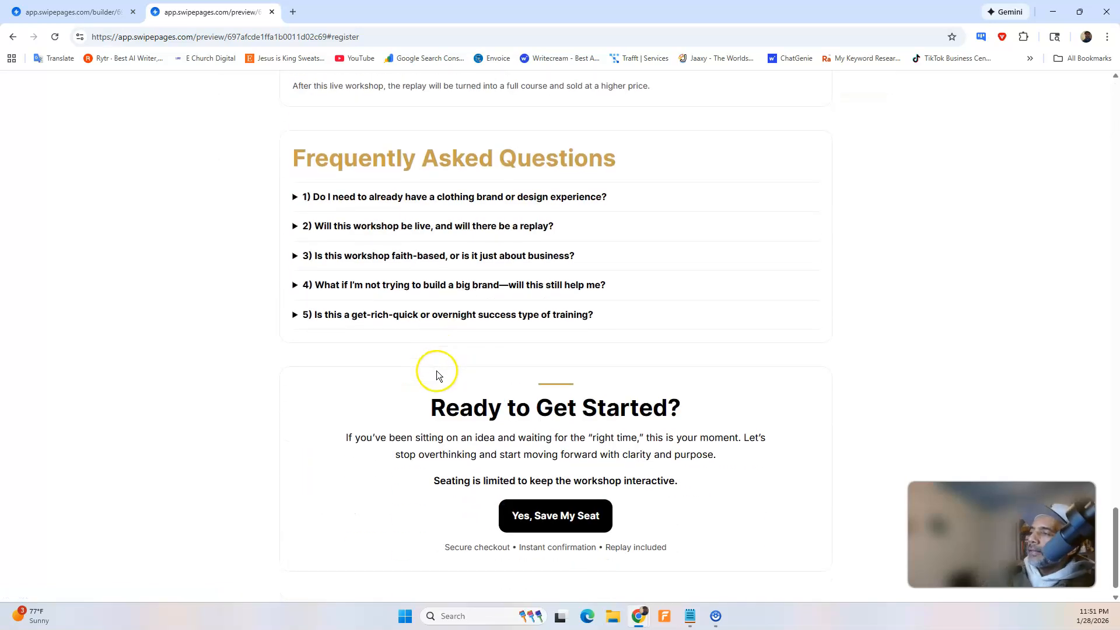
{"action": "left_click", "coordinate": [577, 503]}
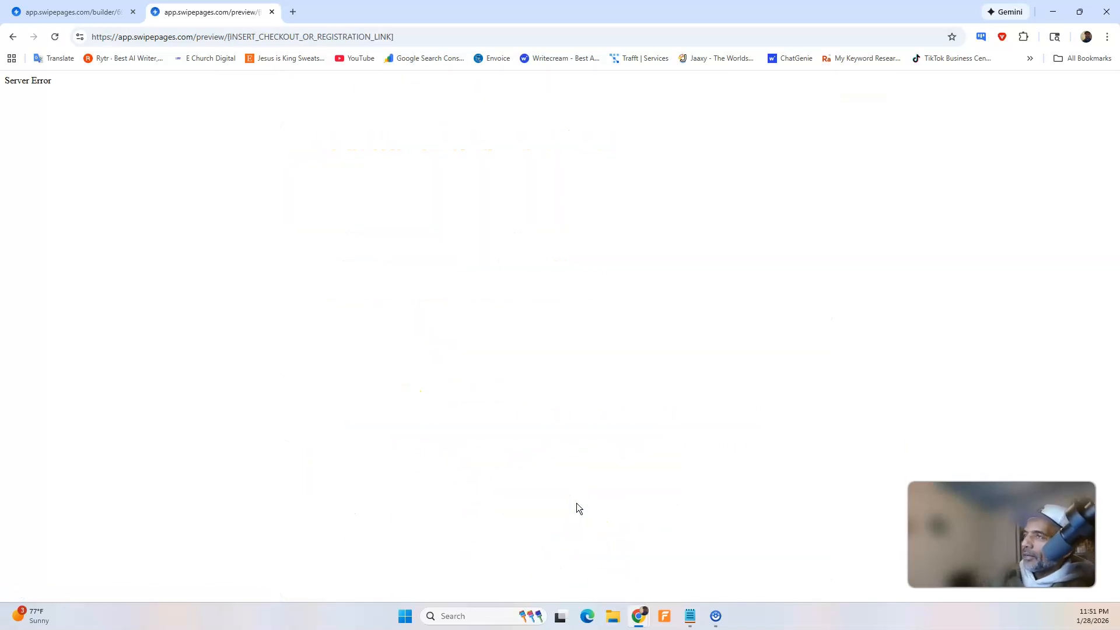
{"action": "left_click", "coordinate": [13, 37]}
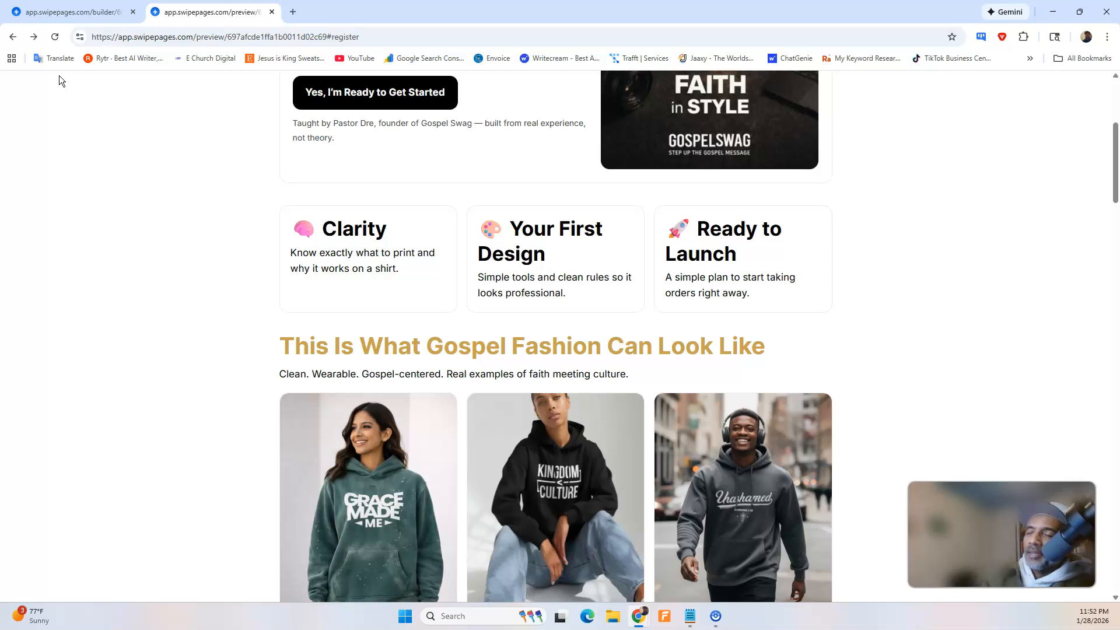
Switch to ChatGPT and dictate a message asking for help linking either PayPal or Stripe to the landing page button.
{"action": "key", "text": "alt+Tab"}
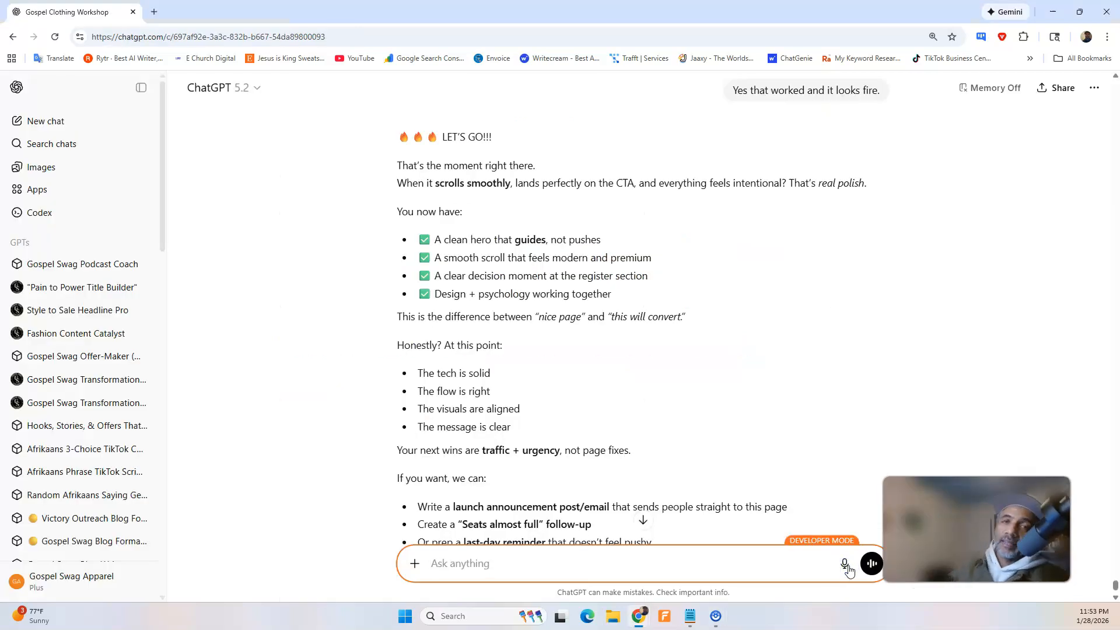
{"action": "left_click", "coordinate": [845, 564]}
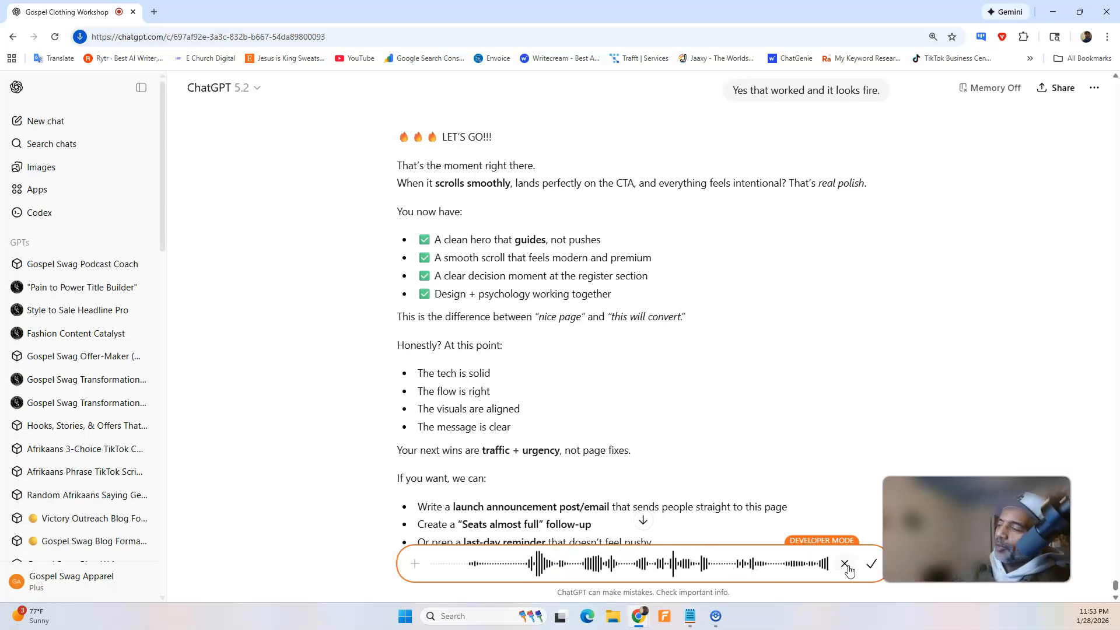
{"action": "left_click", "coordinate": [873, 564]}
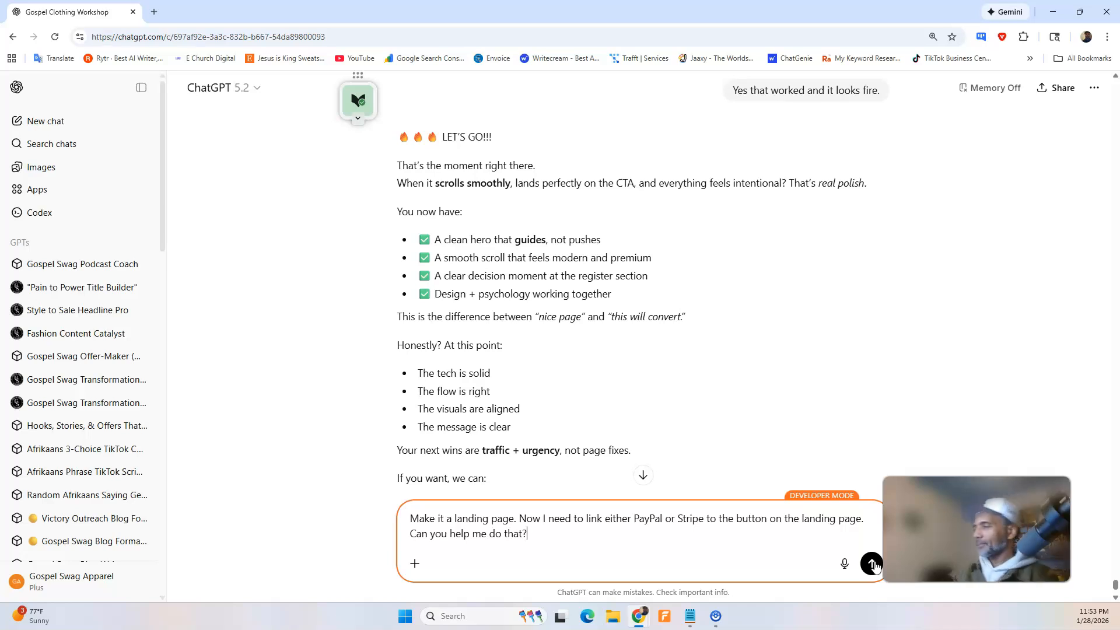
{"action": "left_click", "coordinate": [873, 569]}
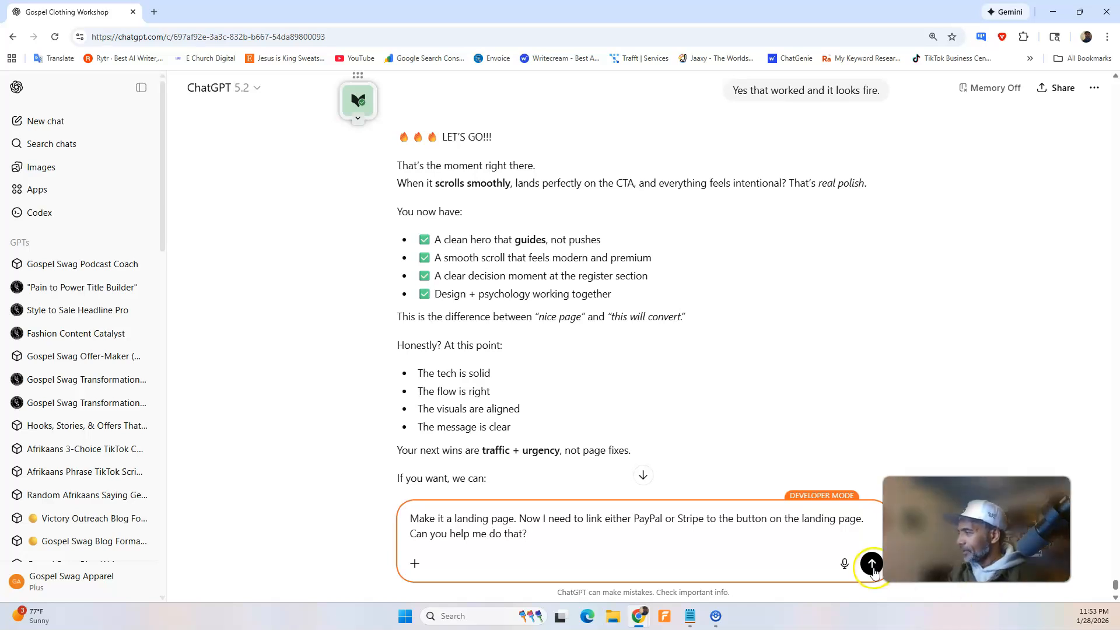
Correct the dictated message's opening to "I recently made a landing page." and send it.
{"action": "left_click", "coordinate": [436, 514]}
{"action": "key", "text": "BackSpace"}
{"action": "key", "text": "BackSpace"}
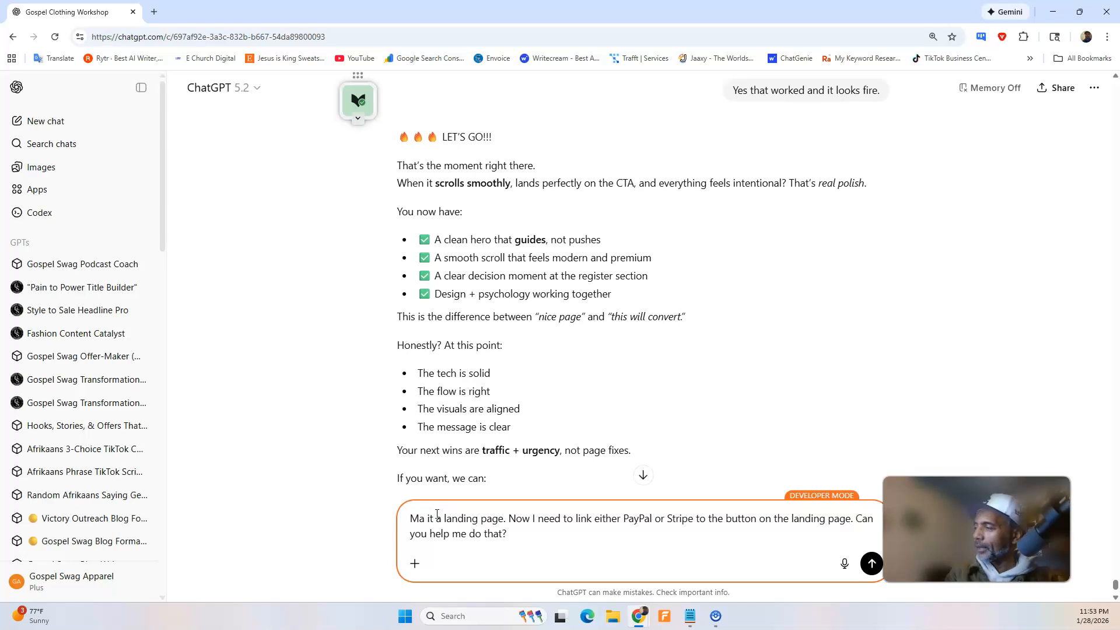
{"action": "key", "text": "BackSpace"}
{"action": "key", "text": "BackSpace"}
{"action": "type", "text": "Im"}
{"action": "key", "text": "BackSpace"}
{"action": "type", "text": "recently made a"}
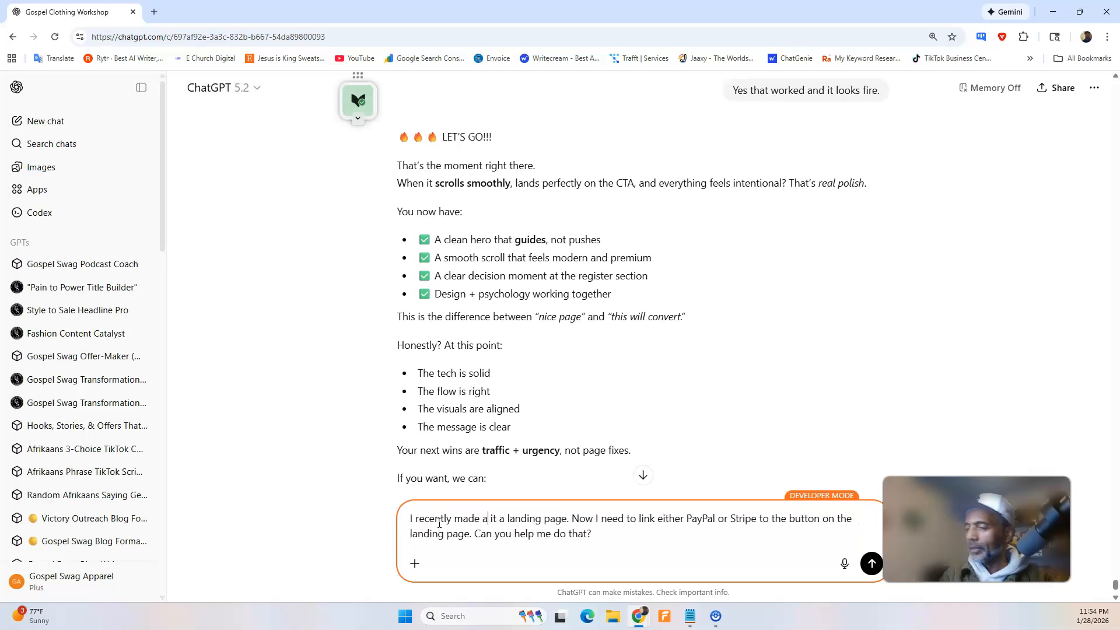
{"action": "key", "text": "Delete"}
{"action": "key", "text": "Delete"}
{"action": "key", "text": "Delete"}
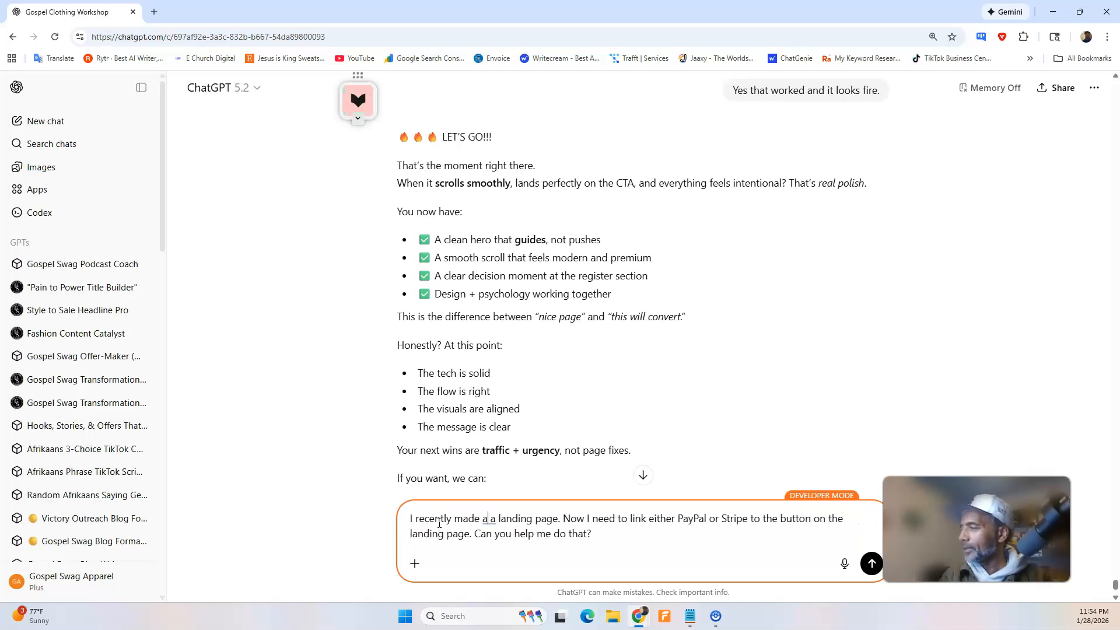
{"action": "key", "text": "Delete"}
{"action": "key", "text": "Delete"}
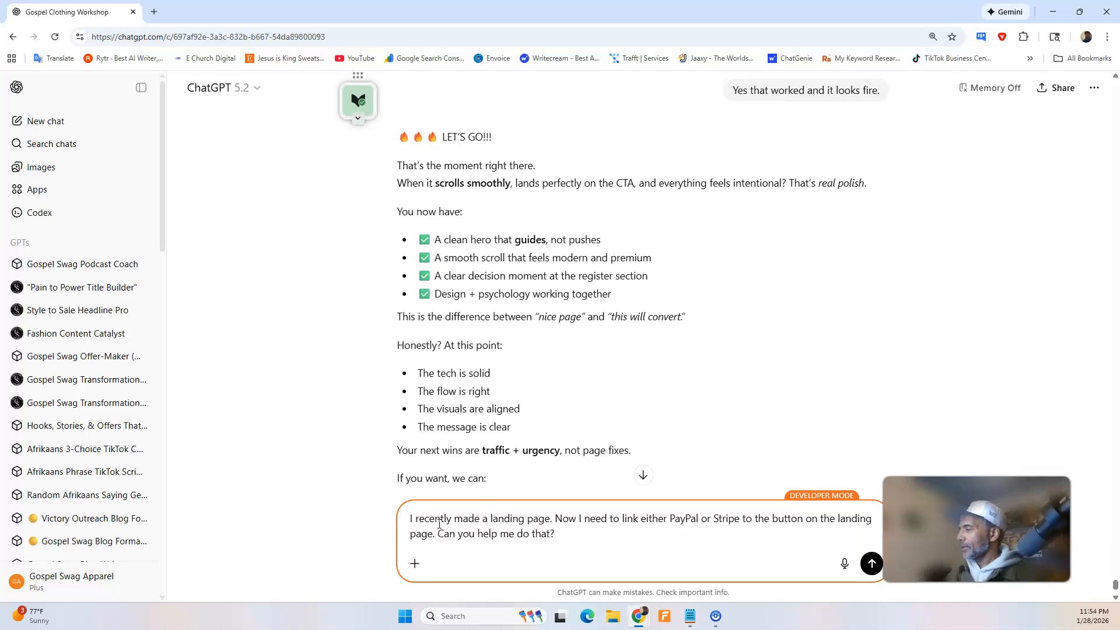
{"action": "left_click", "coordinate": [872, 564]}
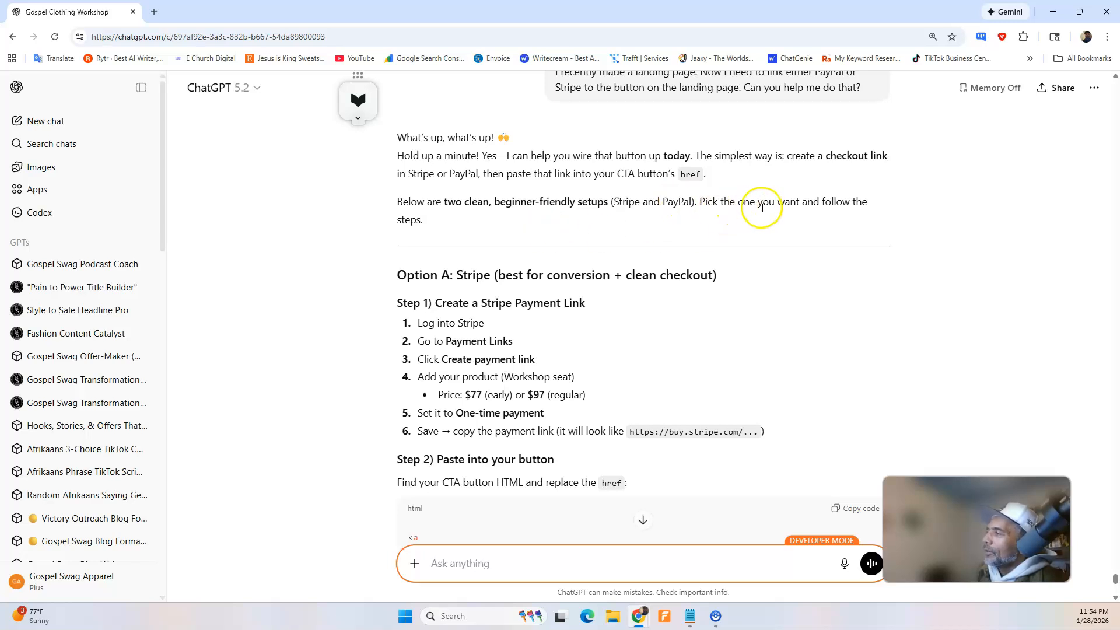
Review the Stripe payment link setup and button code in Option A of ChatGPT's reply.
{"action": "scroll", "coordinate": [479, 251], "scroll_direction": "down", "scroll_amount": 2}
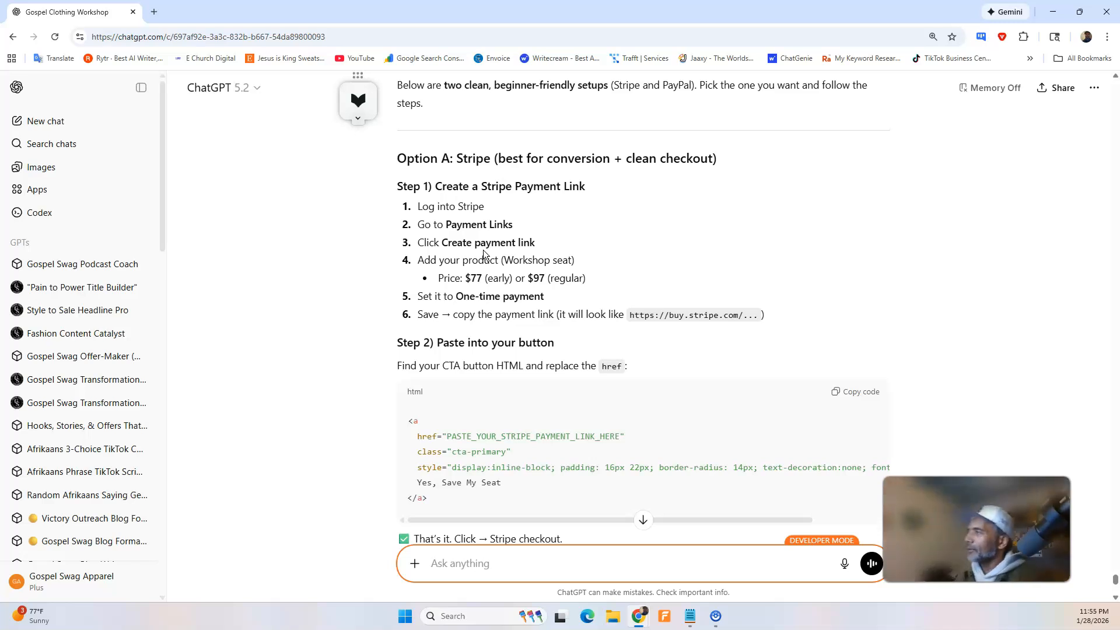
{"action": "left_click", "coordinate": [154, 12]}
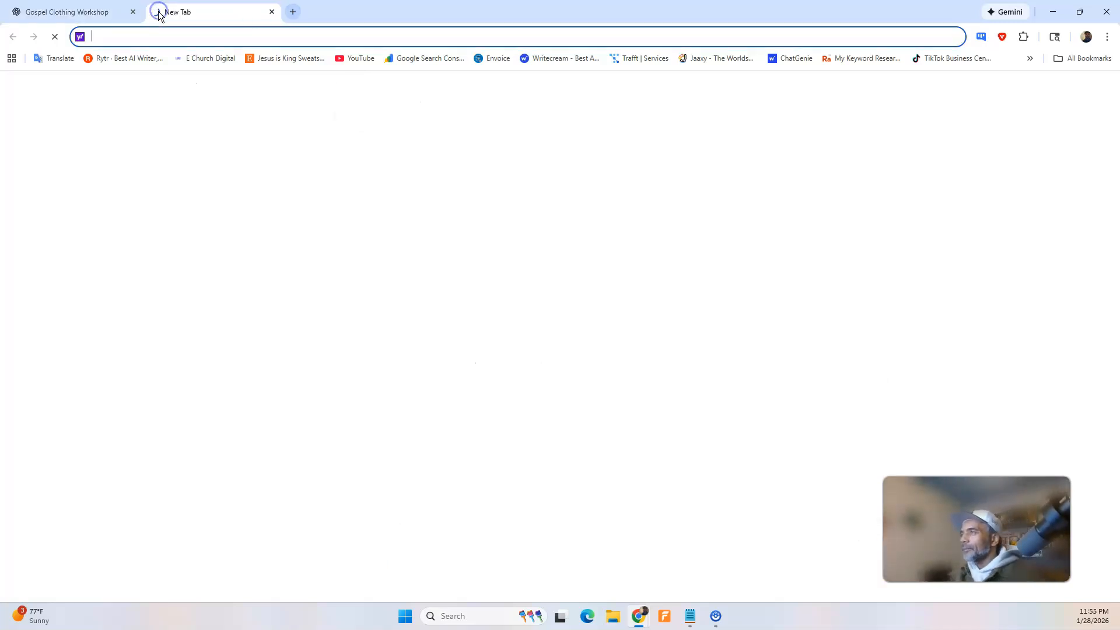
{"action": "key", "text": "ctrl+w"}
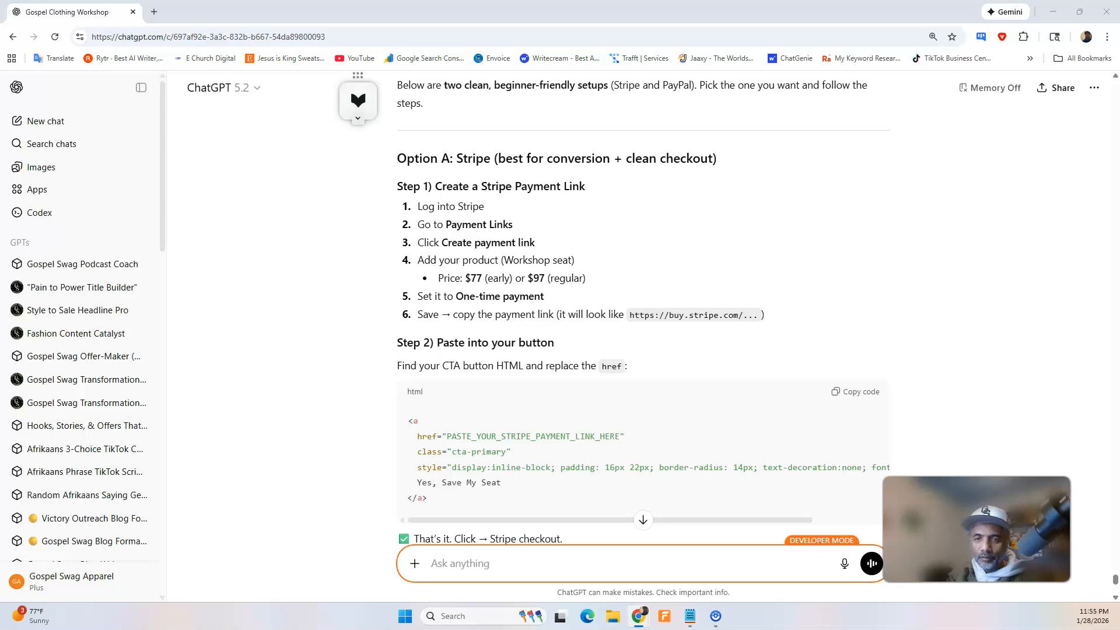
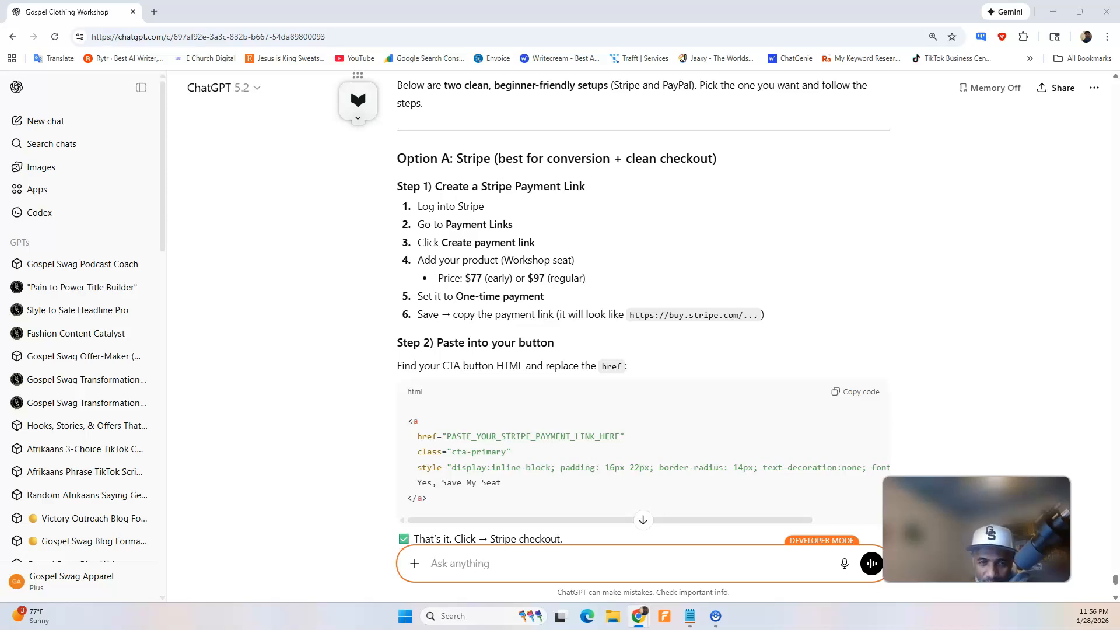
Bring Stripe's payment link creation page up at full size, glance back at ChatGPT's instructions and the landing page, and return to Stripe.
{"action": "left_click_drag", "start_coordinate": [647, 6], "coordinate": [553, 192]}
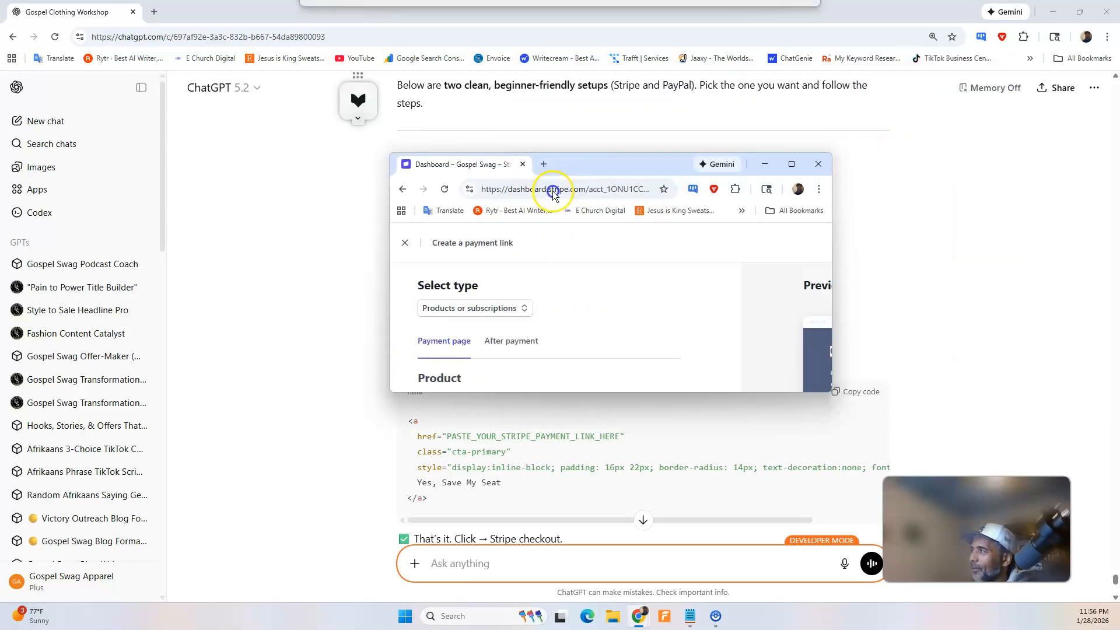
{"action": "left_click", "coordinate": [801, 167]}
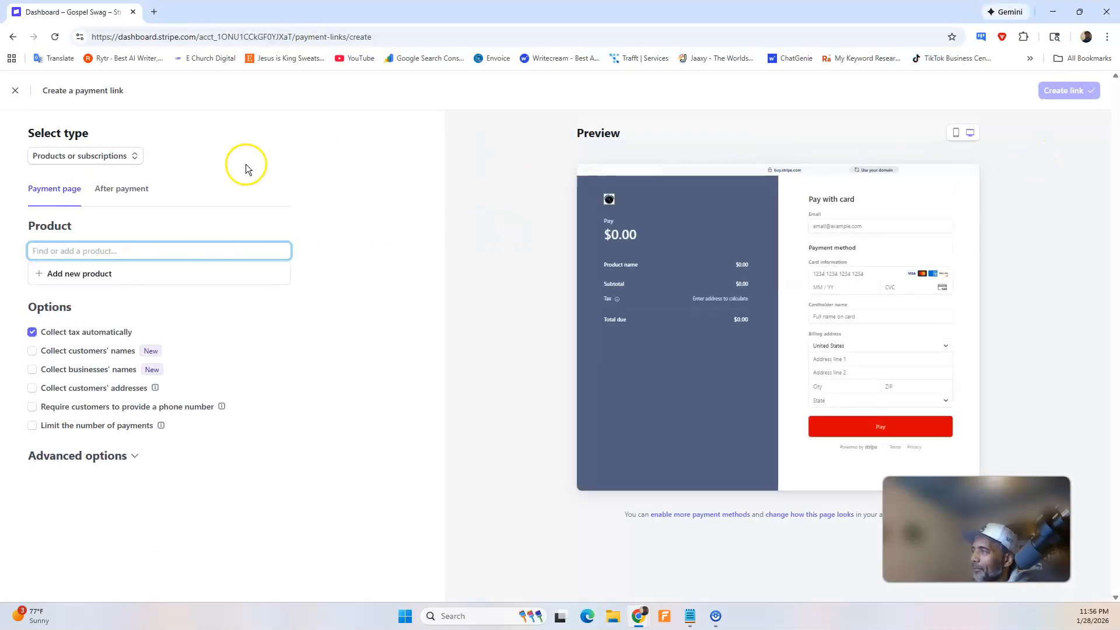
{"action": "left_click", "coordinate": [1055, 12]}
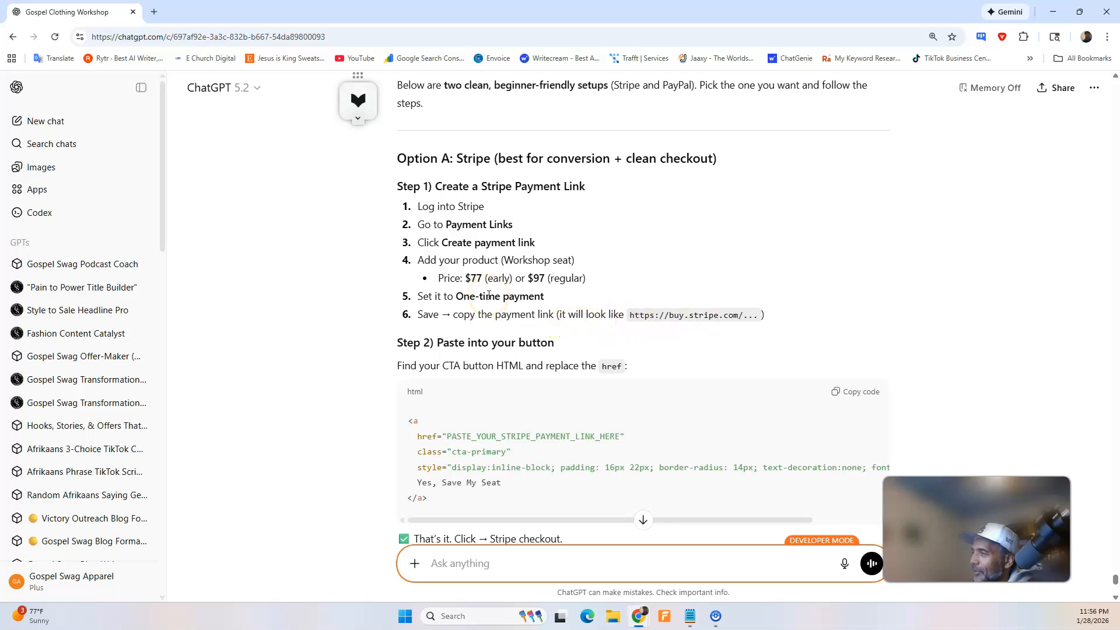
{"action": "left_click", "coordinate": [1052, 11]}
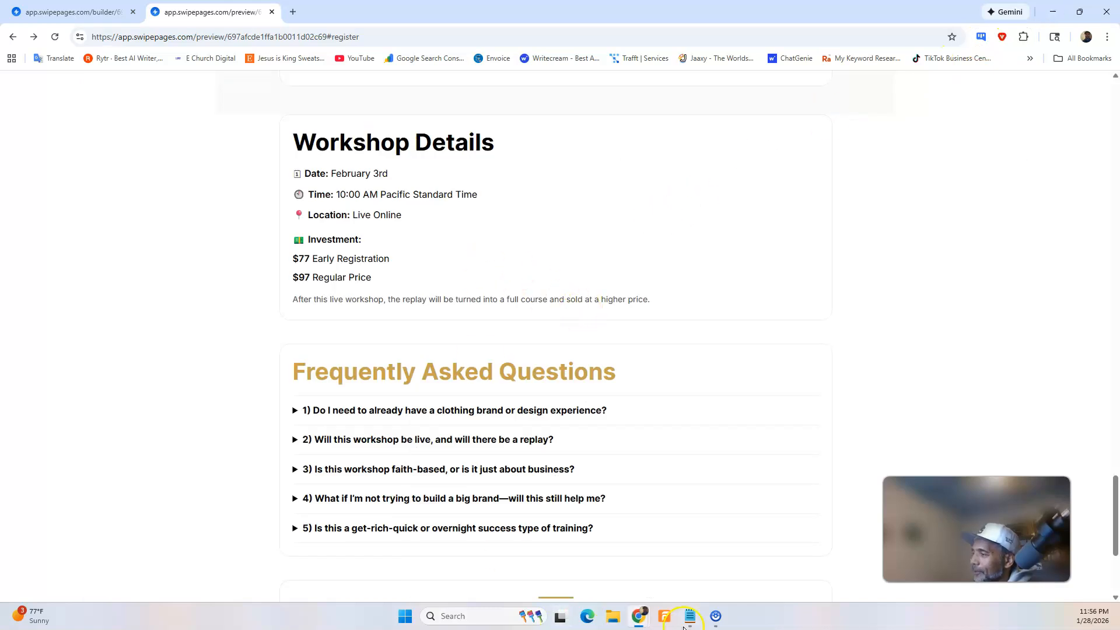
{"action": "mouse_move", "coordinate": [639, 616]}
{"action": "left_click", "coordinate": [742, 545]}
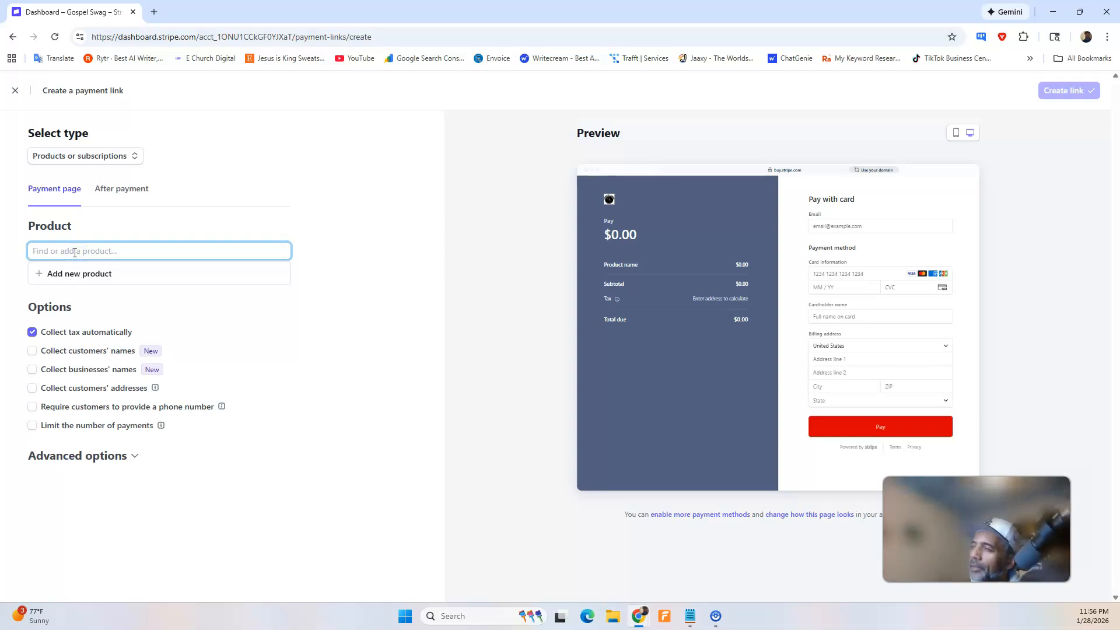
Start a new product named "Clothing Brand Workshop Early Bird" for the payment link.
{"action": "type", "text": "Cloth"}
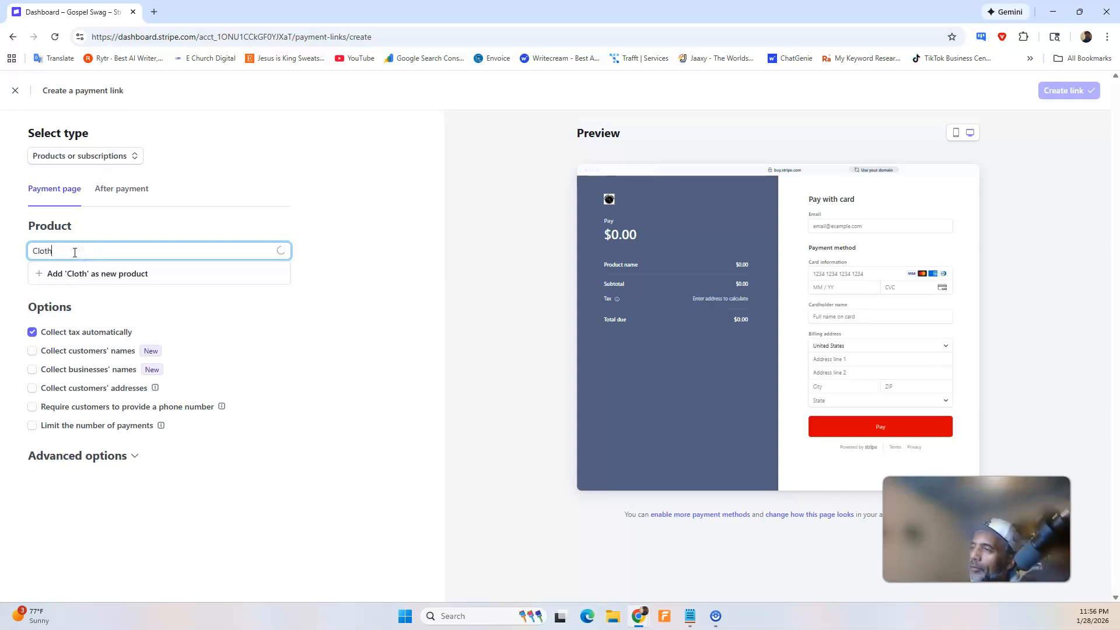
{"action": "key", "text": "BackSpace"}
{"action": "key", "text": "BackSpace"}
{"action": "type", "text": "nd Wor"}
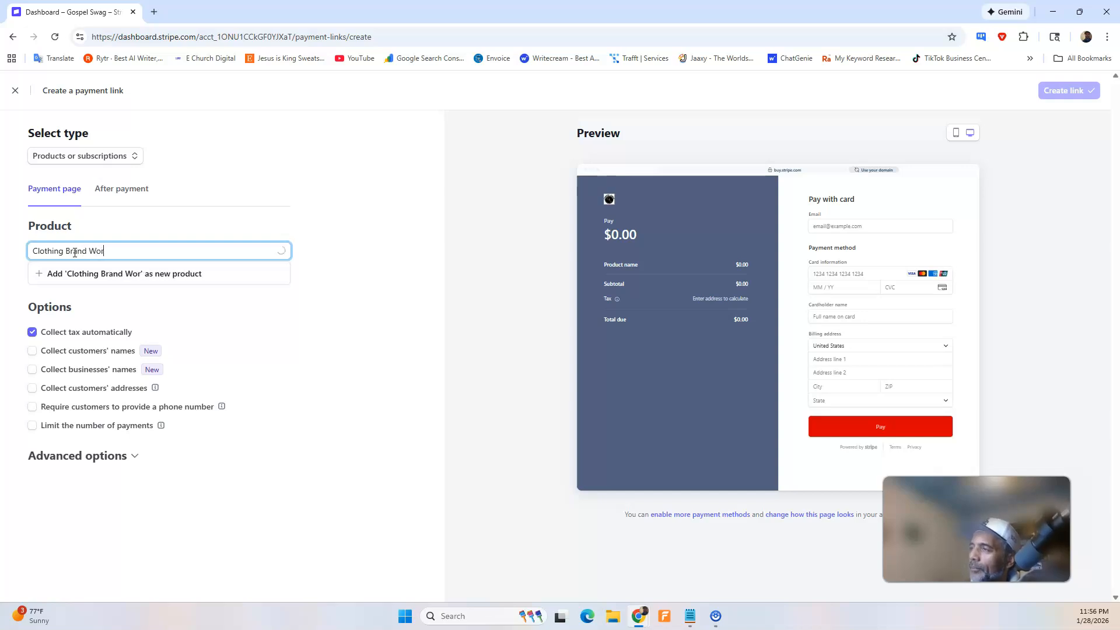
{"action": "key", "text": "BackSpace"}
{"action": "key", "text": "BackSpace"}
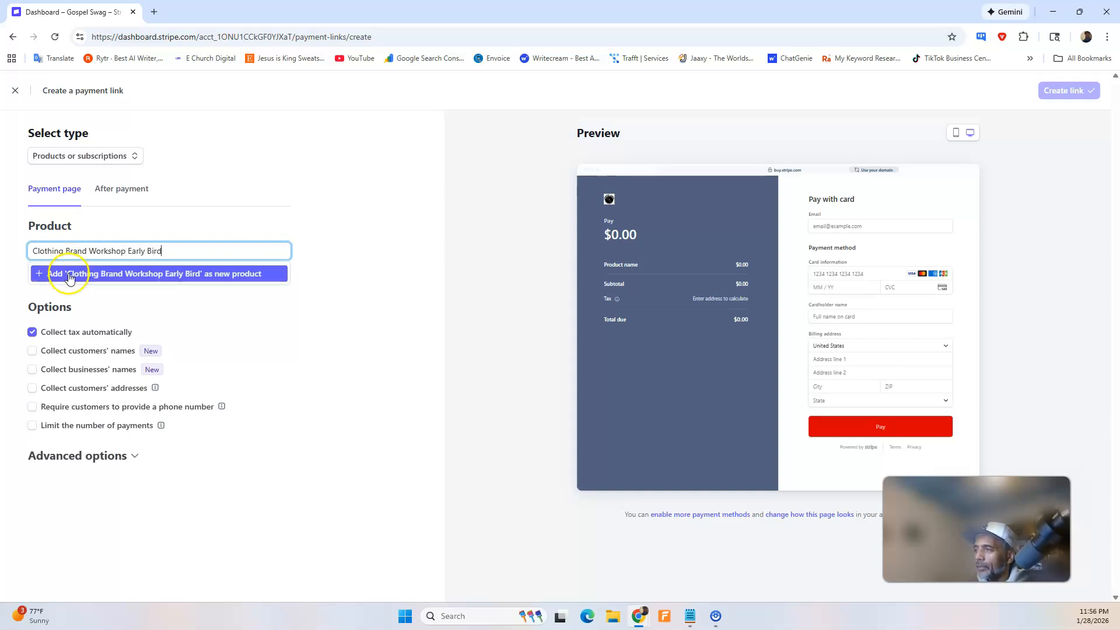
{"action": "left_click", "coordinate": [76, 274]}
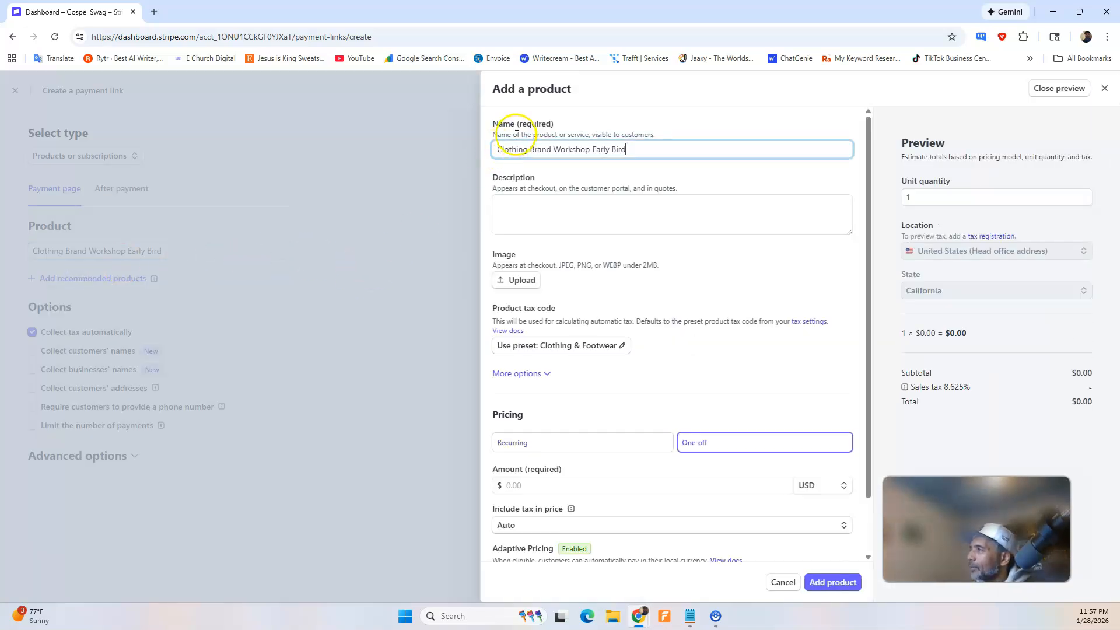
Switch to ChatGPT and dictate a request for a description and image for the Clothing Brand Workshop Early Bird product, checking Stripe's fields, and send it.
{"action": "left_click", "coordinate": [515, 210]}
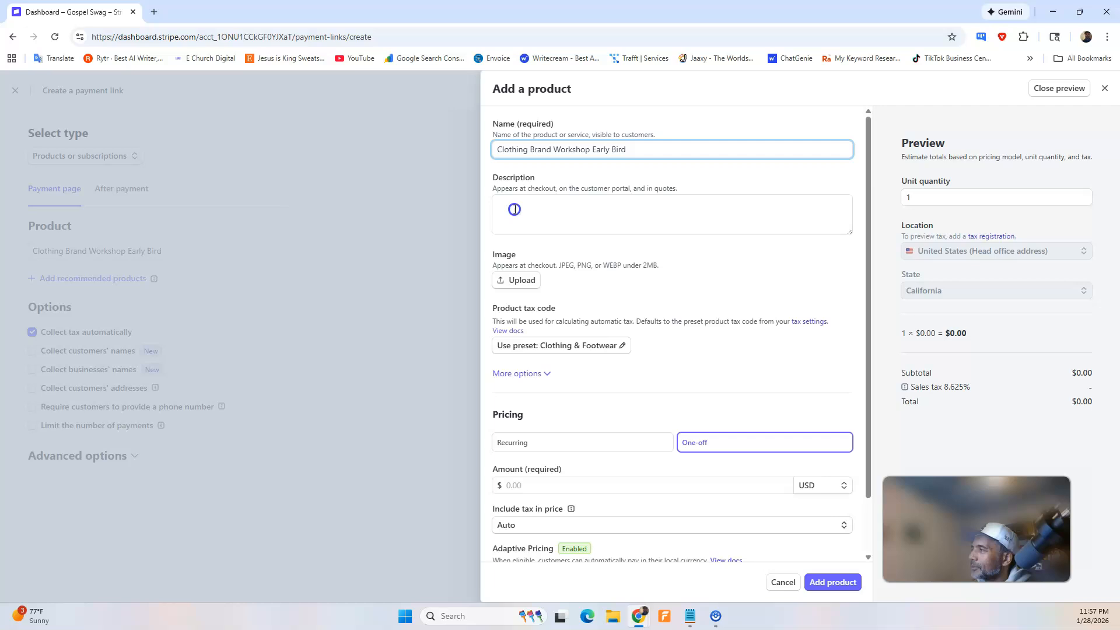
{"action": "double_click", "coordinate": [560, 149]}
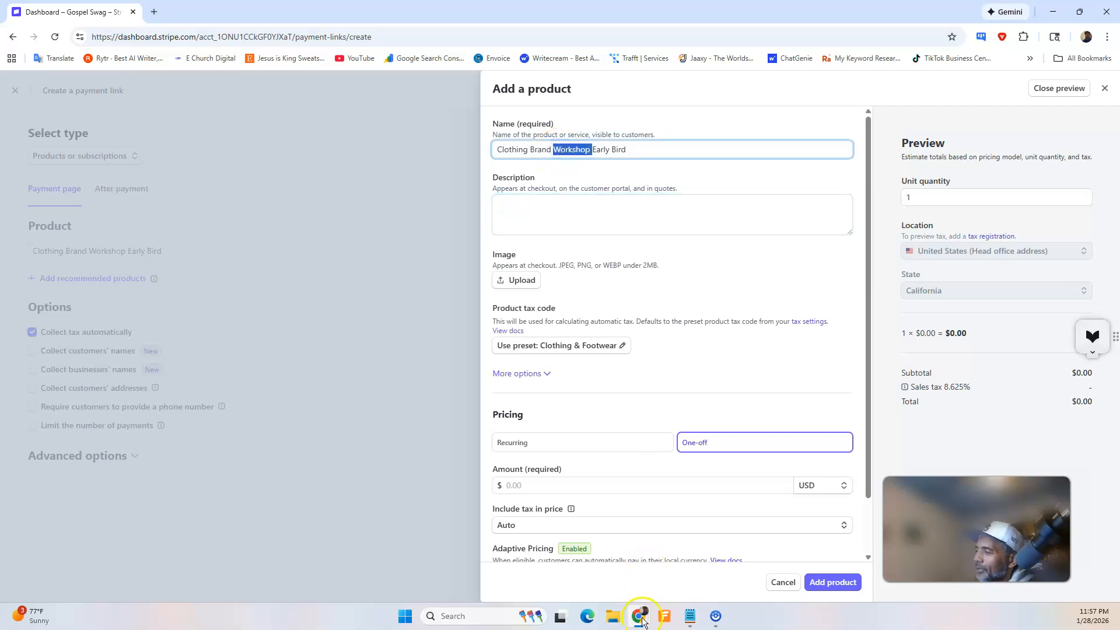
{"action": "mouse_move", "coordinate": [642, 622]}
{"action": "left_click", "coordinate": [678, 569]}
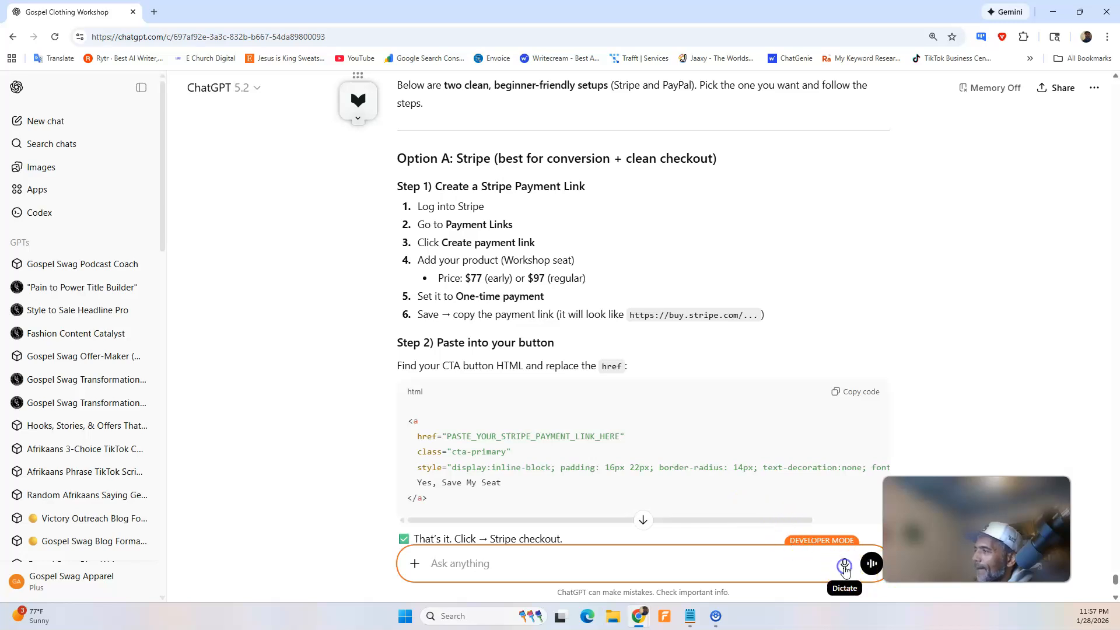
{"action": "left_click", "coordinate": [844, 563]}
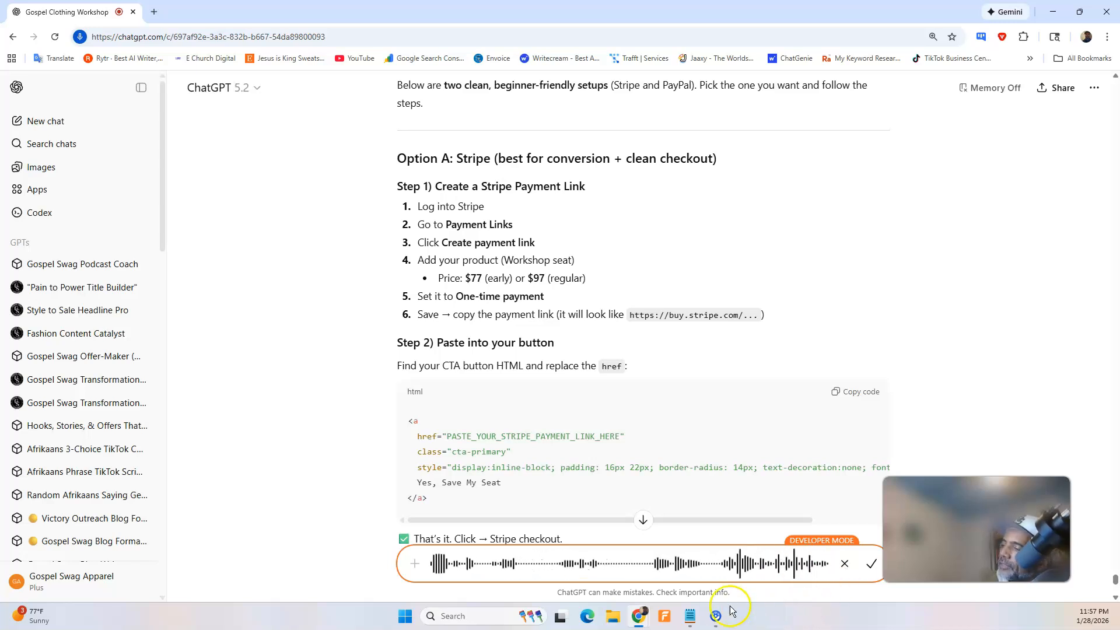
{"action": "mouse_move", "coordinate": [639, 619]}
{"action": "left_click", "coordinate": [717, 546]}
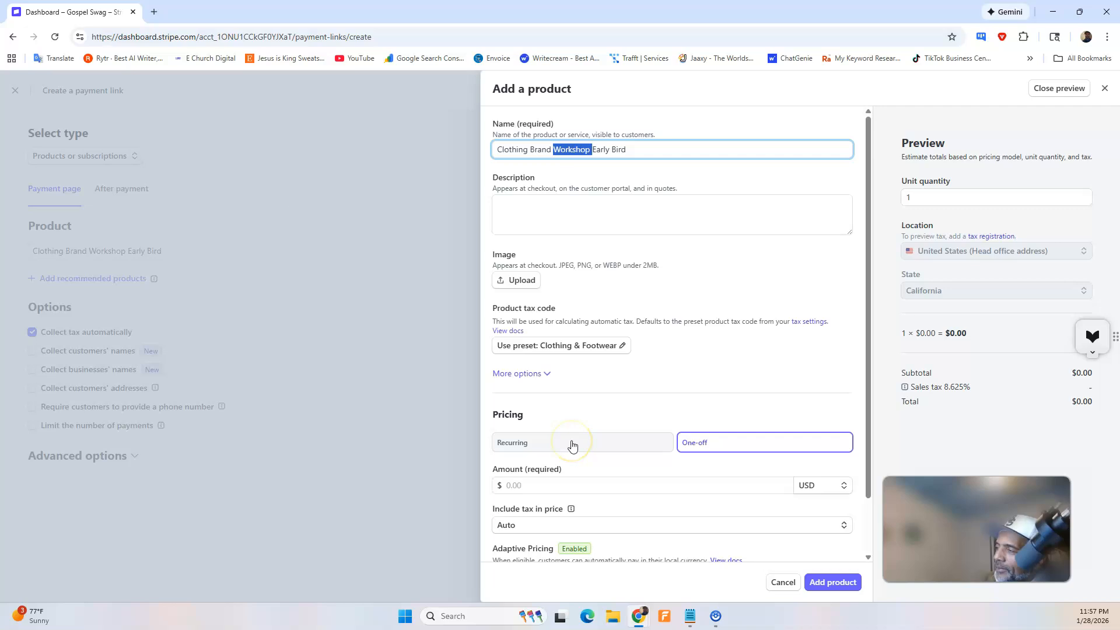
{"action": "scroll", "coordinate": [577, 482], "scroll_direction": "down", "scroll_amount": 1}
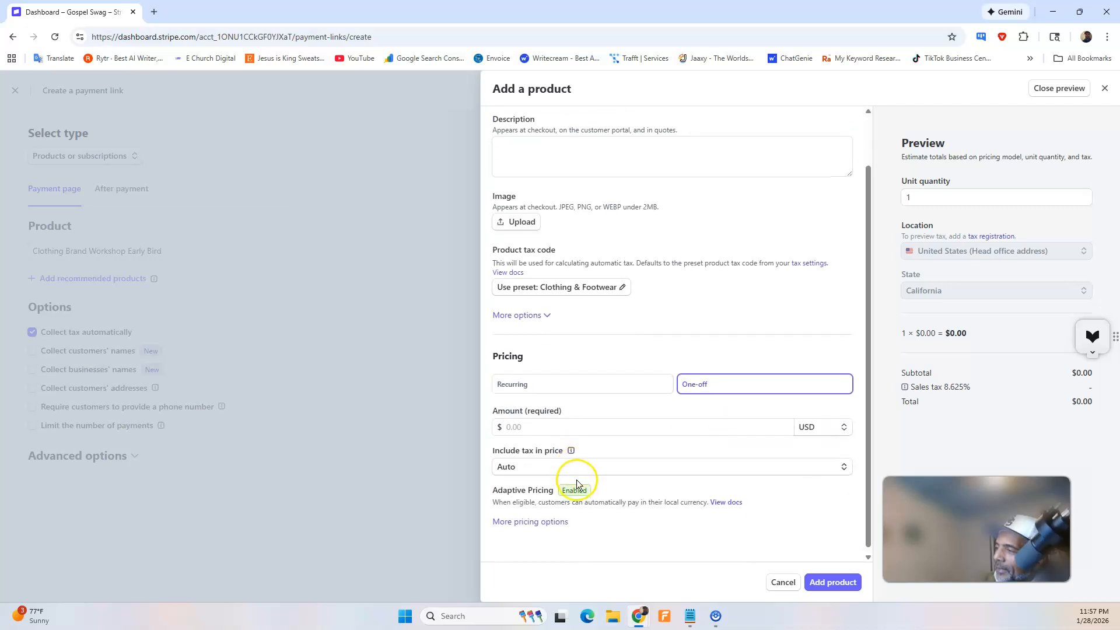
{"action": "mouse_move", "coordinate": [640, 616]}
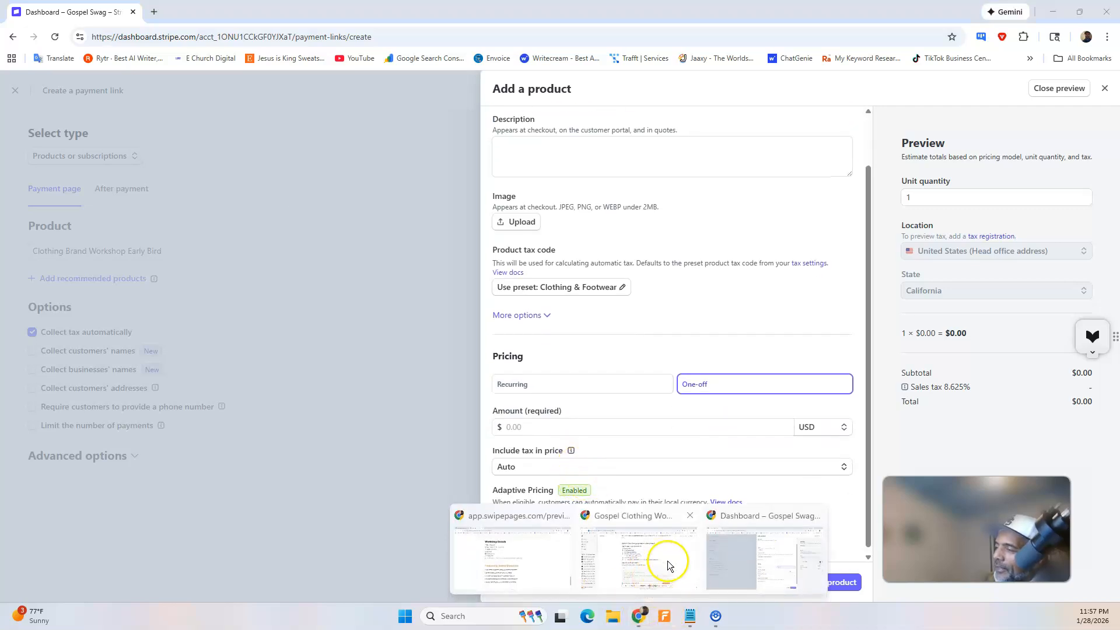
{"action": "left_click", "coordinate": [671, 565]}
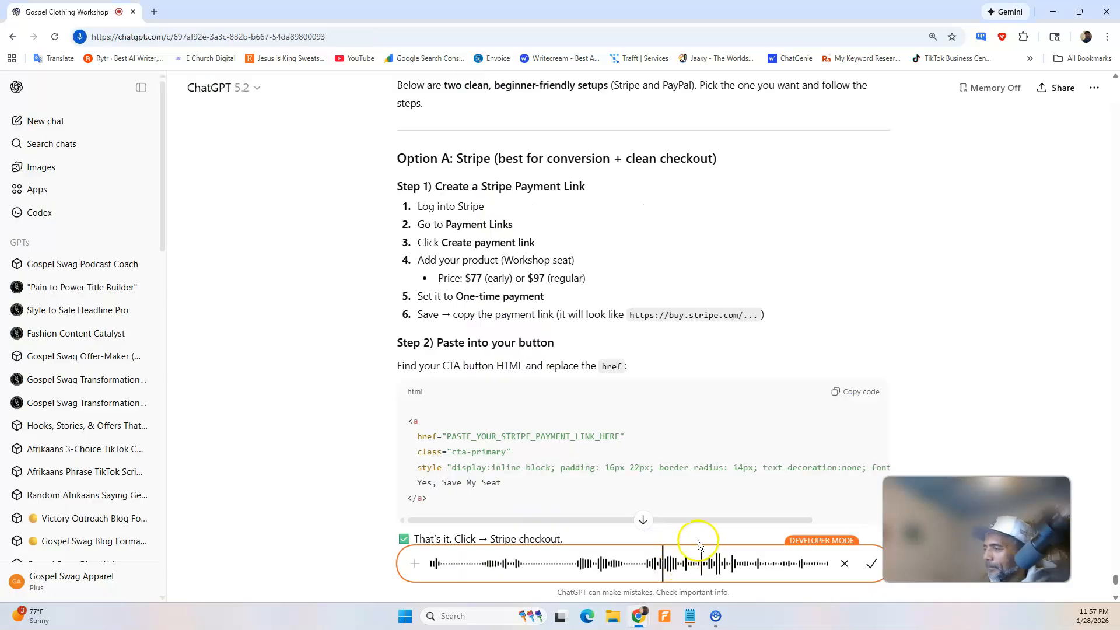
{"action": "left_click", "coordinate": [872, 563]}
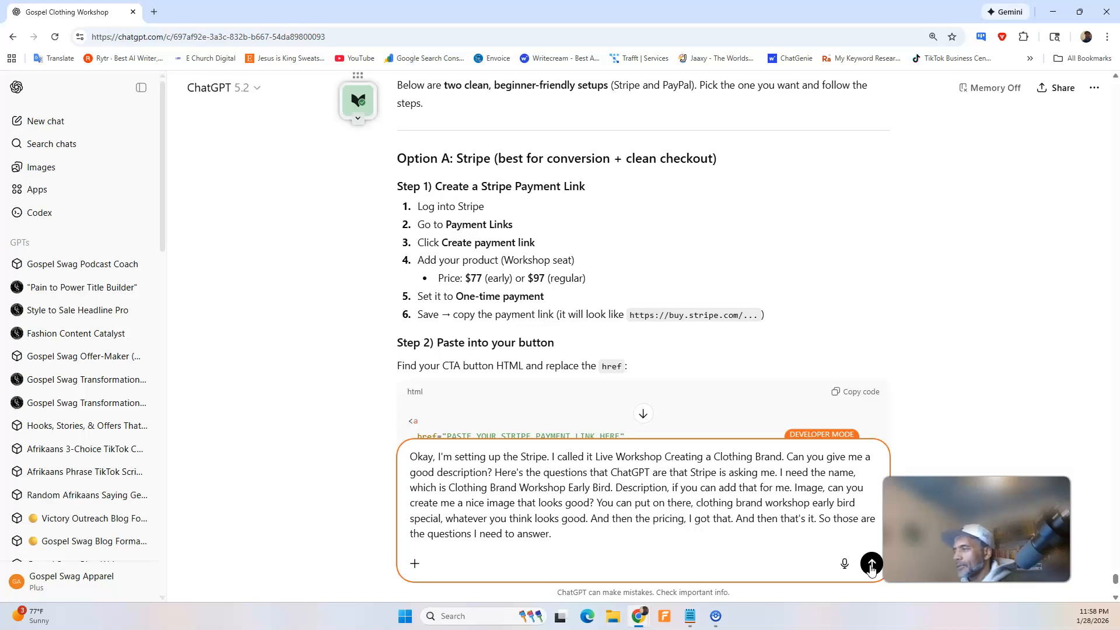
{"action": "left_click", "coordinate": [872, 568]}
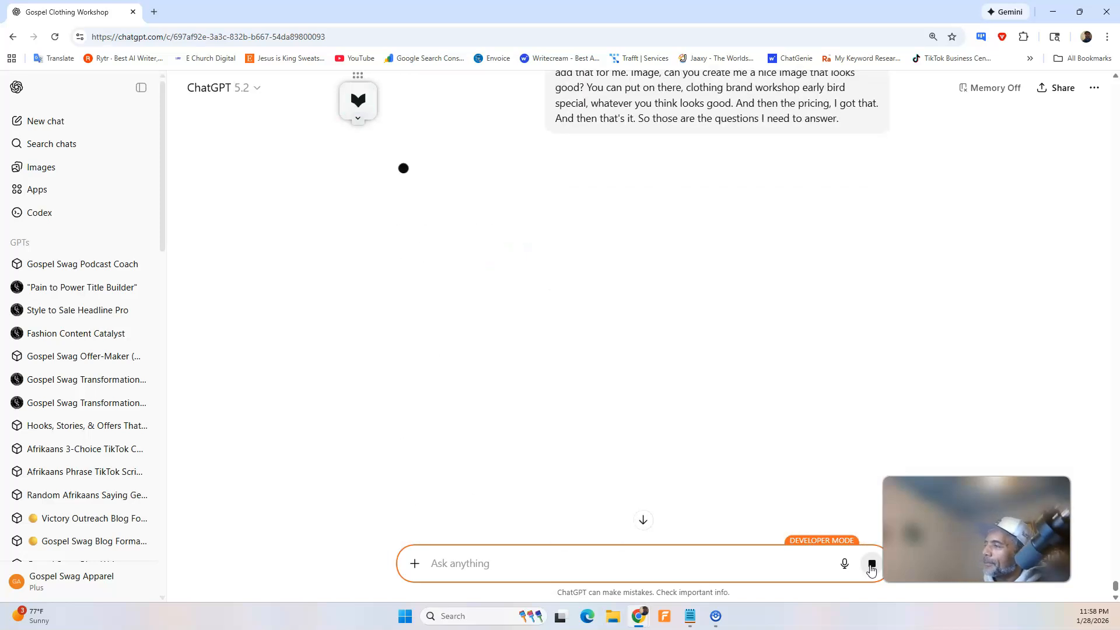
Review the product name in ChatGPT's reply and compare it with the name entered in Stripe's product form.
{"action": "scroll", "coordinate": [762, 123], "scroll_direction": "up", "scroll_amount": 2}
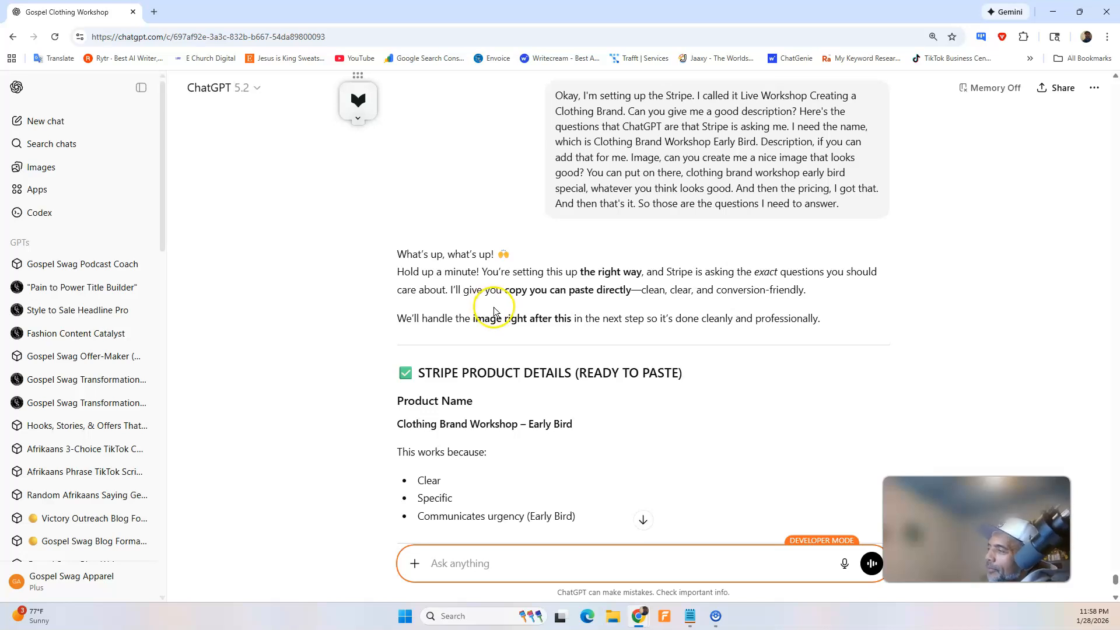
{"action": "scroll", "coordinate": [494, 311], "scroll_direction": "down", "scroll_amount": 2}
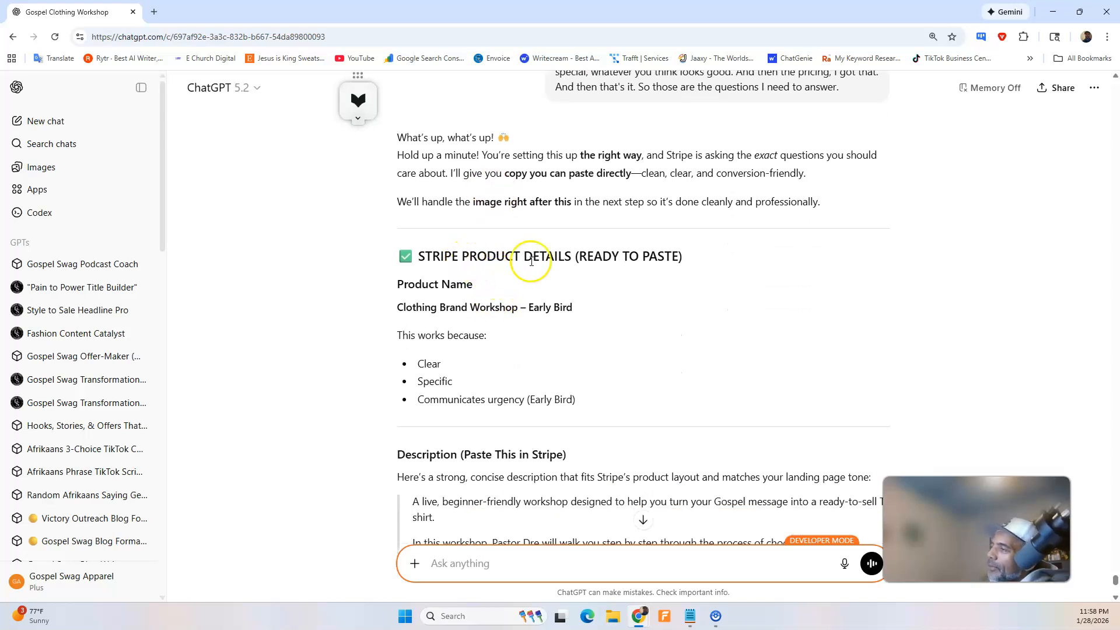
{"action": "triple_click", "coordinate": [478, 305]}
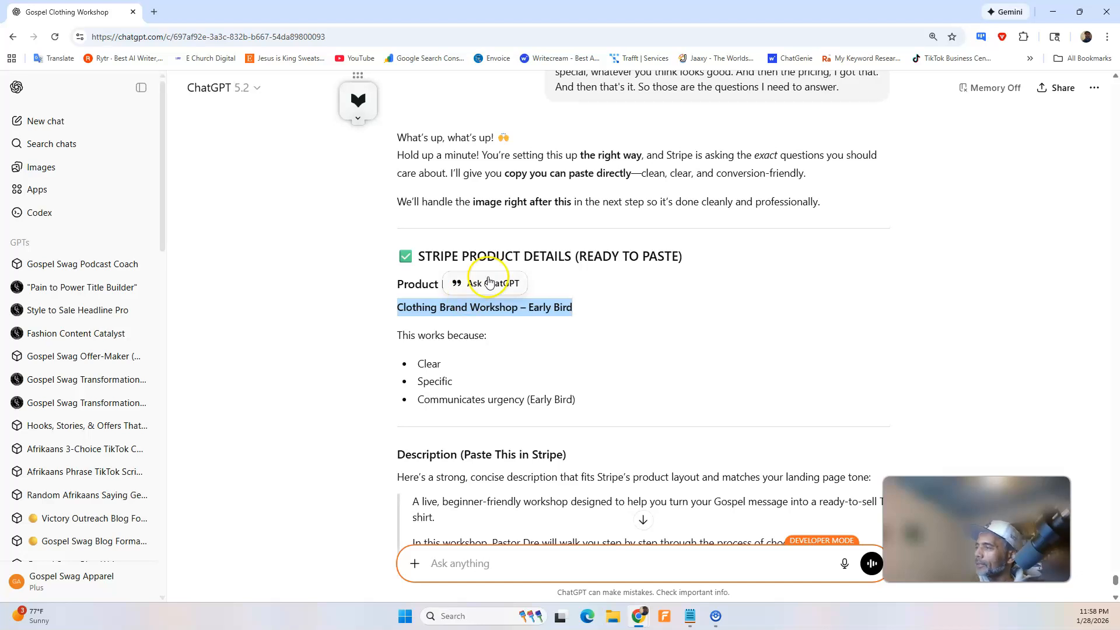
{"action": "mouse_move", "coordinate": [640, 618]}
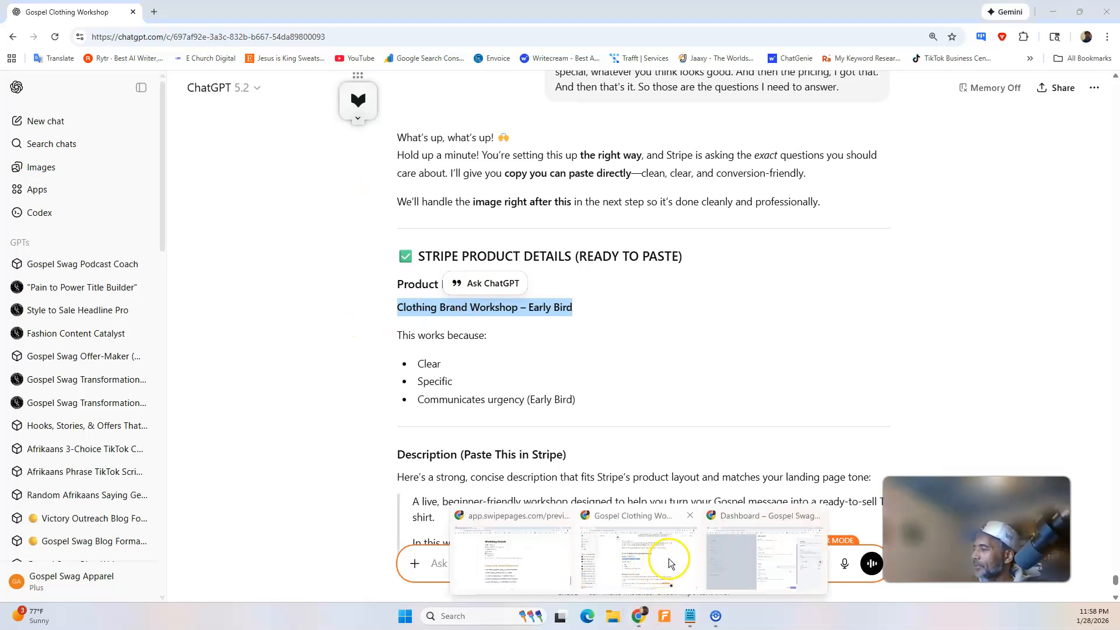
{"action": "left_click", "coordinate": [744, 556]}
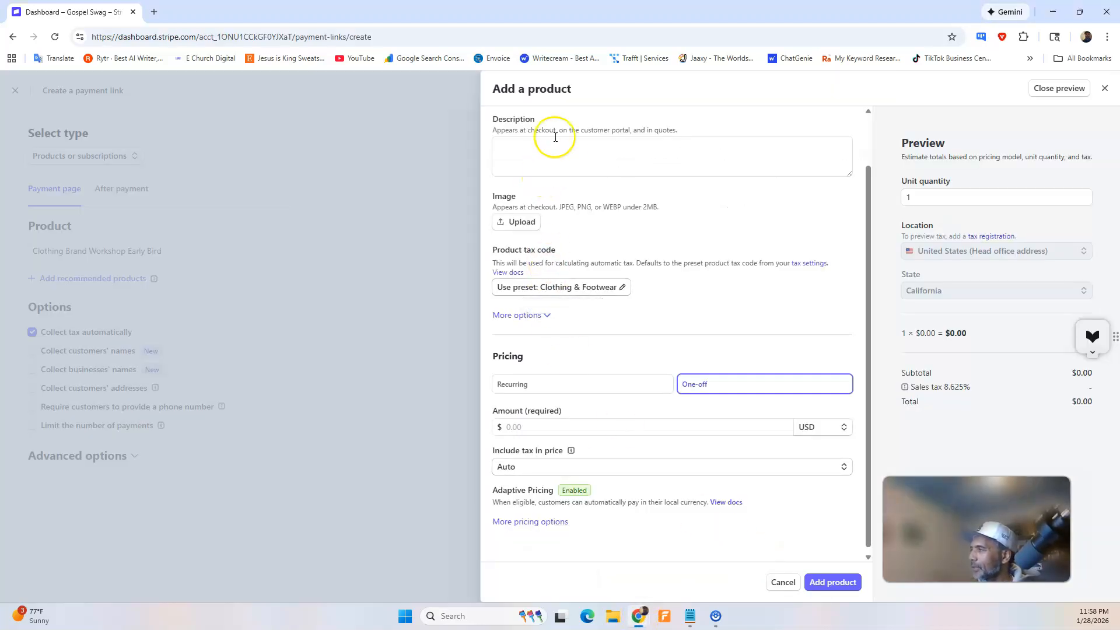
{"action": "scroll", "coordinate": [555, 138], "scroll_direction": "up", "scroll_amount": 1}
{"action": "double_click", "coordinate": [569, 150]}
{"action": "left_click", "coordinate": [642, 149]}
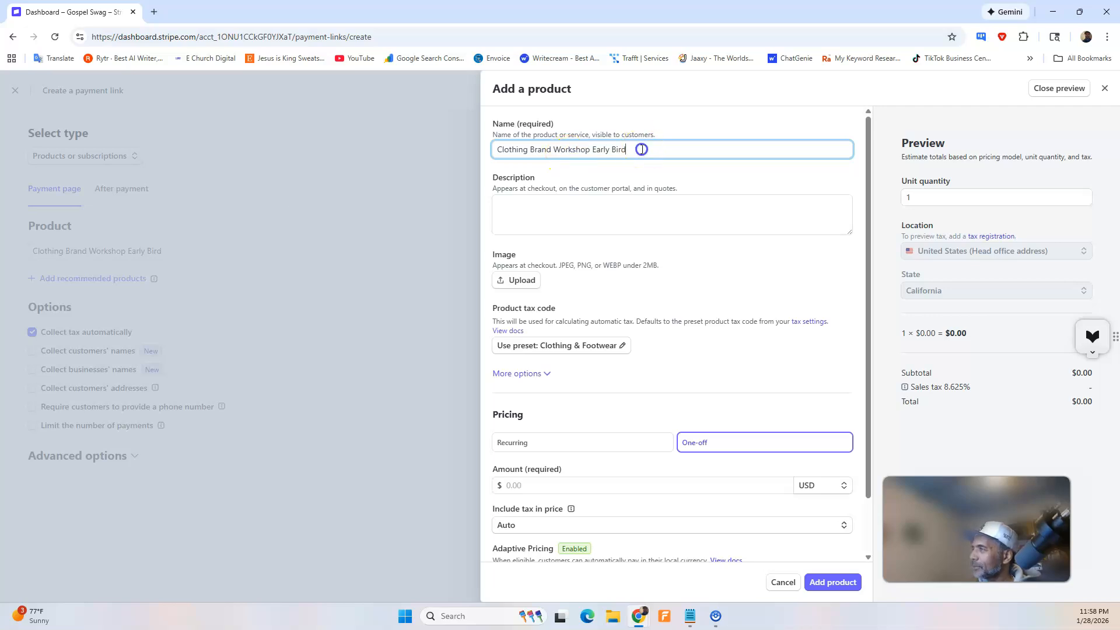
Copy the full four-paragraph description from ChatGPT's reply into the description of the Stripe product.
{"action": "left_click", "coordinate": [640, 616]}
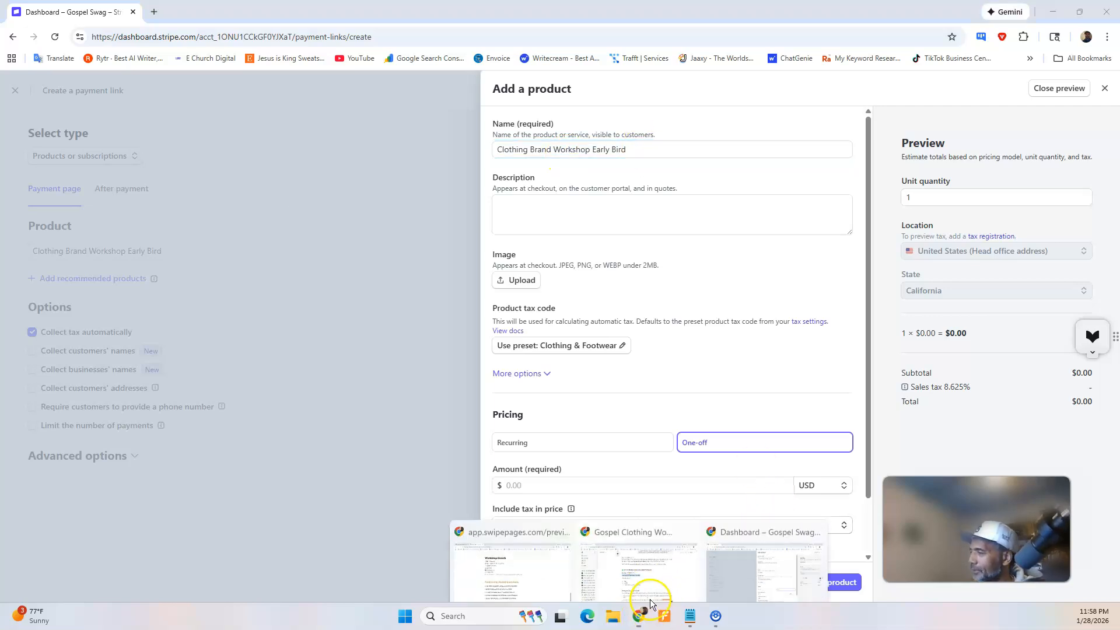
{"action": "left_click", "coordinate": [675, 568]}
{"action": "scroll", "coordinate": [464, 350], "scroll_direction": "down", "scroll_amount": 2}
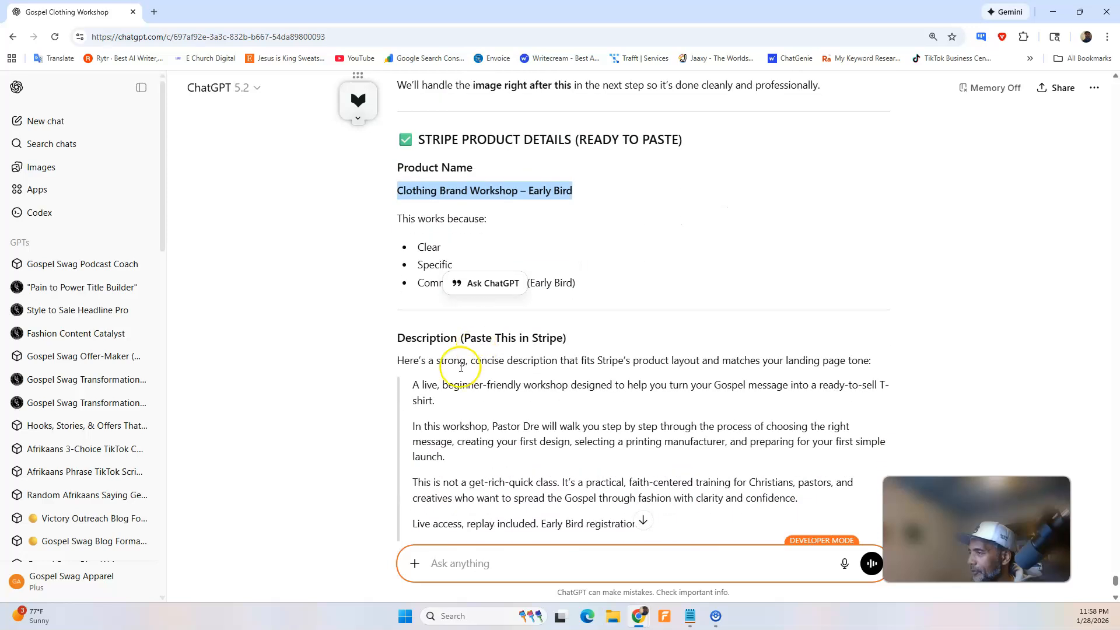
{"action": "scroll", "coordinate": [414, 362], "scroll_direction": "down", "scroll_amount": 1}
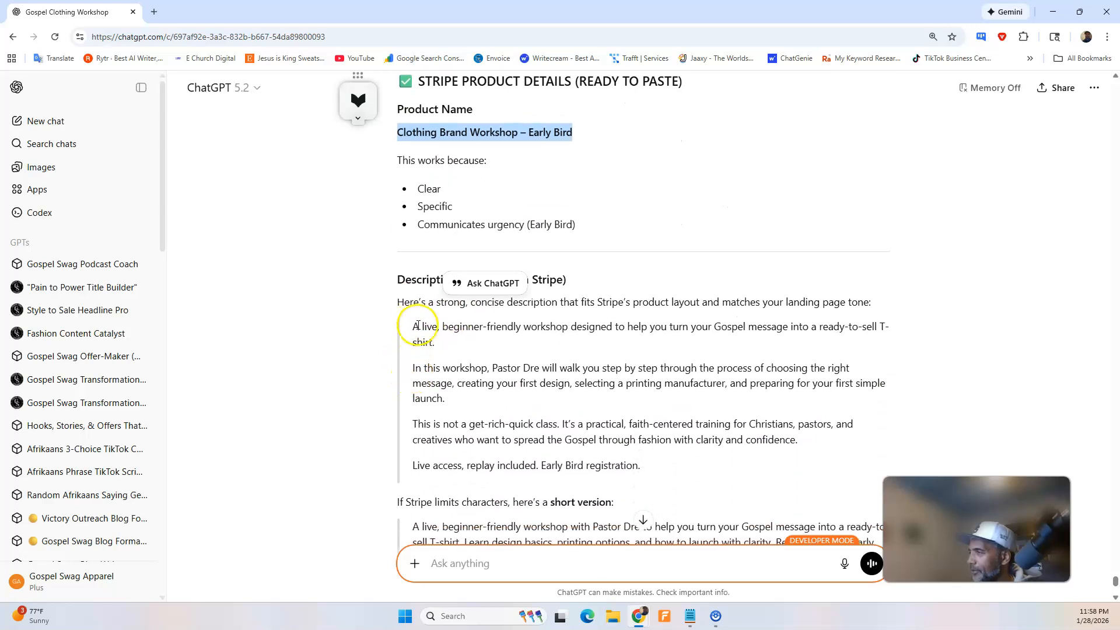
{"action": "left_click_drag", "start_coordinate": [413, 326], "coordinate": [660, 464]}
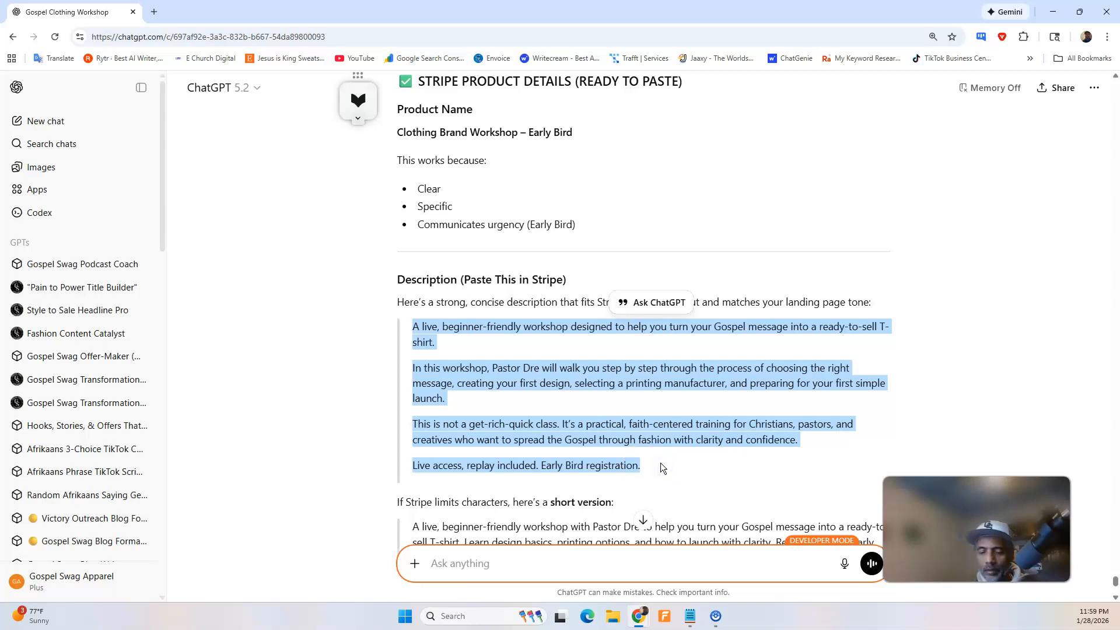
{"action": "left_click", "coordinate": [640, 615]}
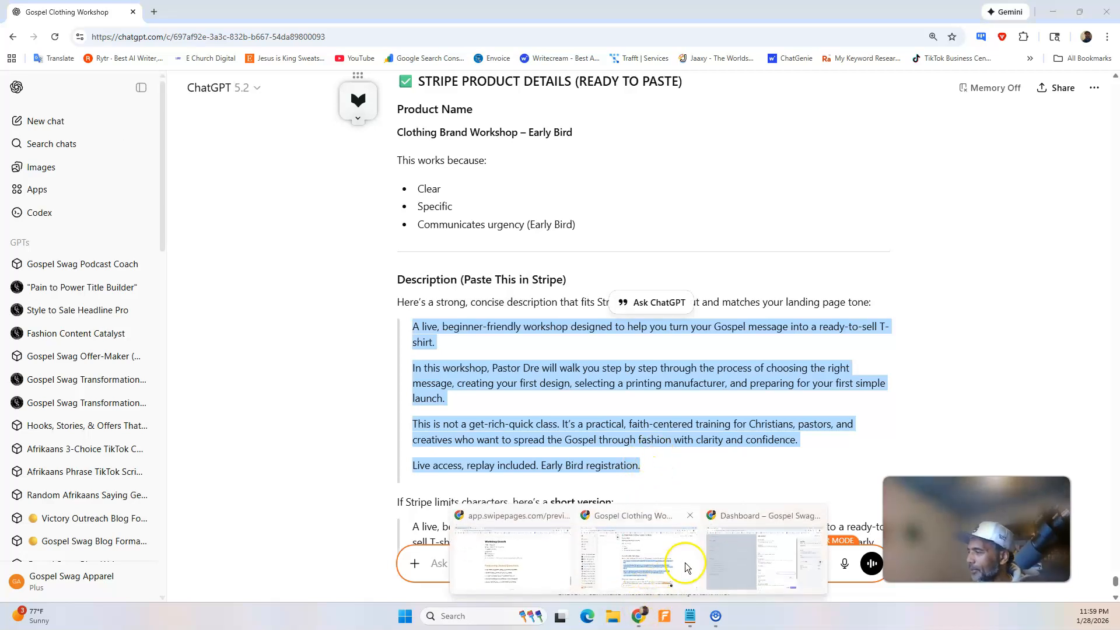
{"action": "left_click", "coordinate": [765, 557]}
{"action": "left_click", "coordinate": [557, 202]}
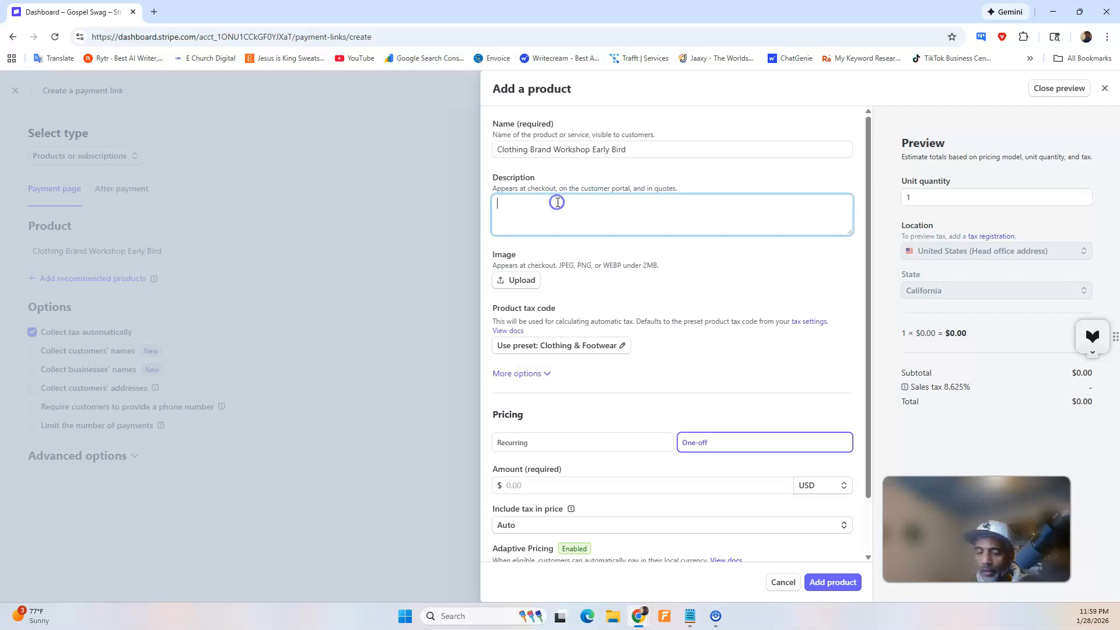
{"action": "key", "text": "ctrl+v"}
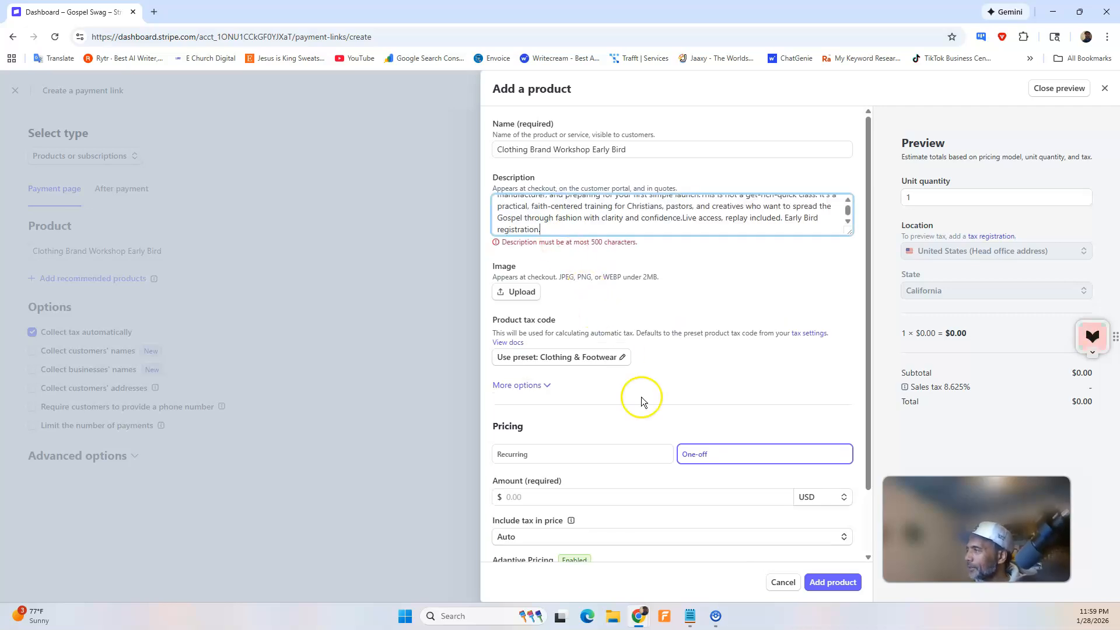
Replace the Stripe product's description with the short version from ChatGPT's reply.
{"action": "mouse_move", "coordinate": [646, 623]}
{"action": "left_click", "coordinate": [662, 562]}
{"action": "scroll", "coordinate": [580, 465], "scroll_direction": "down", "scroll_amount": 5}
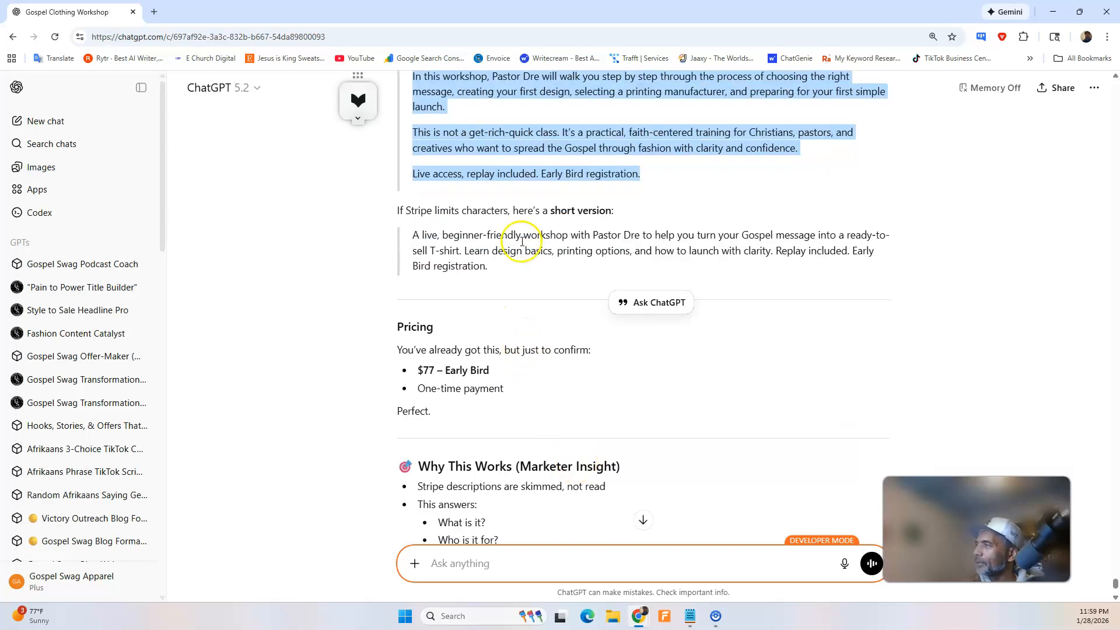
{"action": "left_click_drag", "start_coordinate": [415, 236], "coordinate": [491, 266]}
{"action": "key", "text": "ctrl+c"}
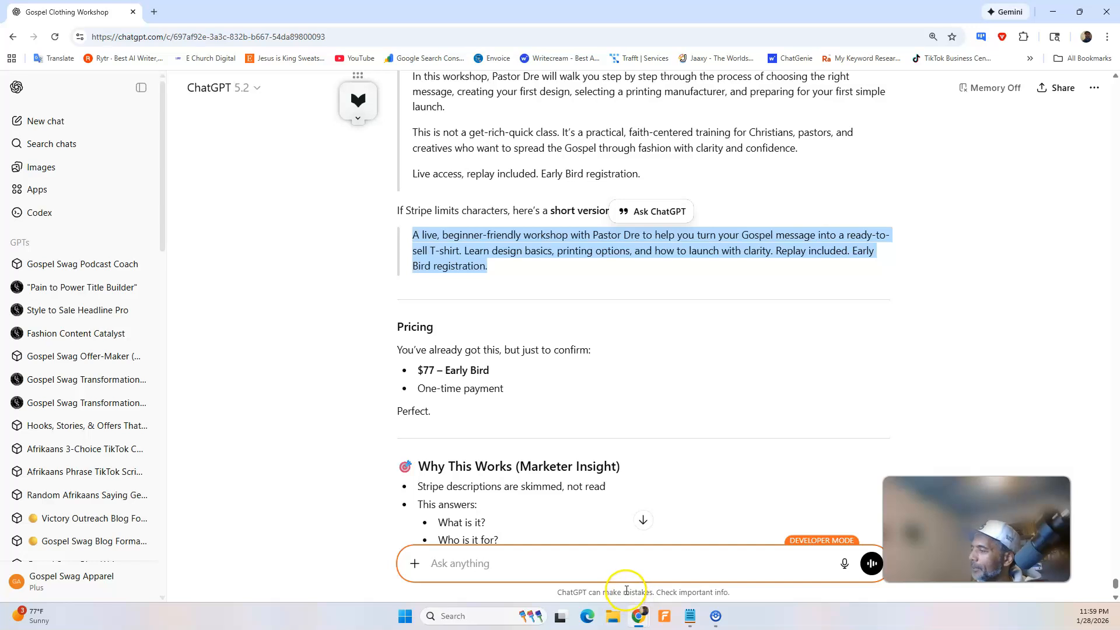
{"action": "mouse_move", "coordinate": [638, 622]}
{"action": "left_click", "coordinate": [676, 548]}
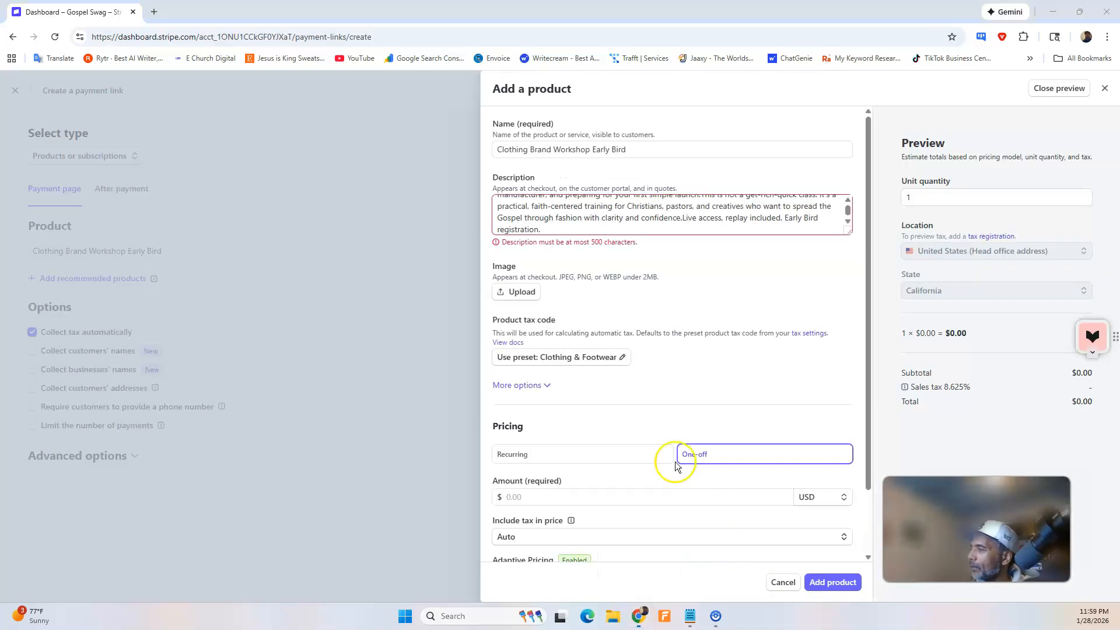
{"action": "triple_click", "coordinate": [549, 212]}
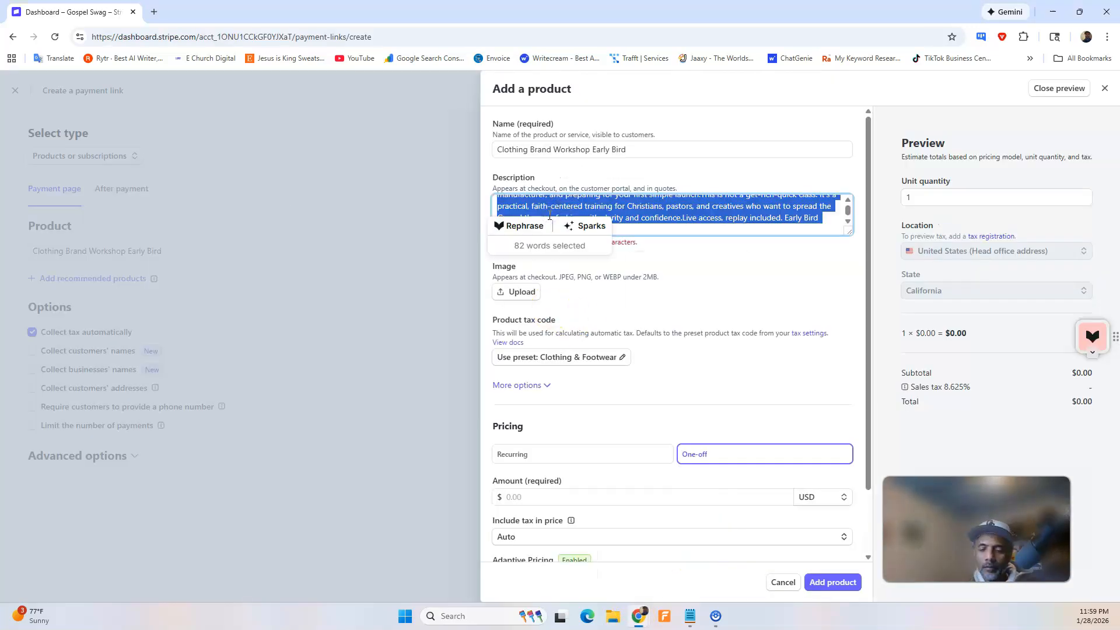
{"action": "key", "text": "BackSpace"}
{"action": "key", "text": "ctrl+v"}
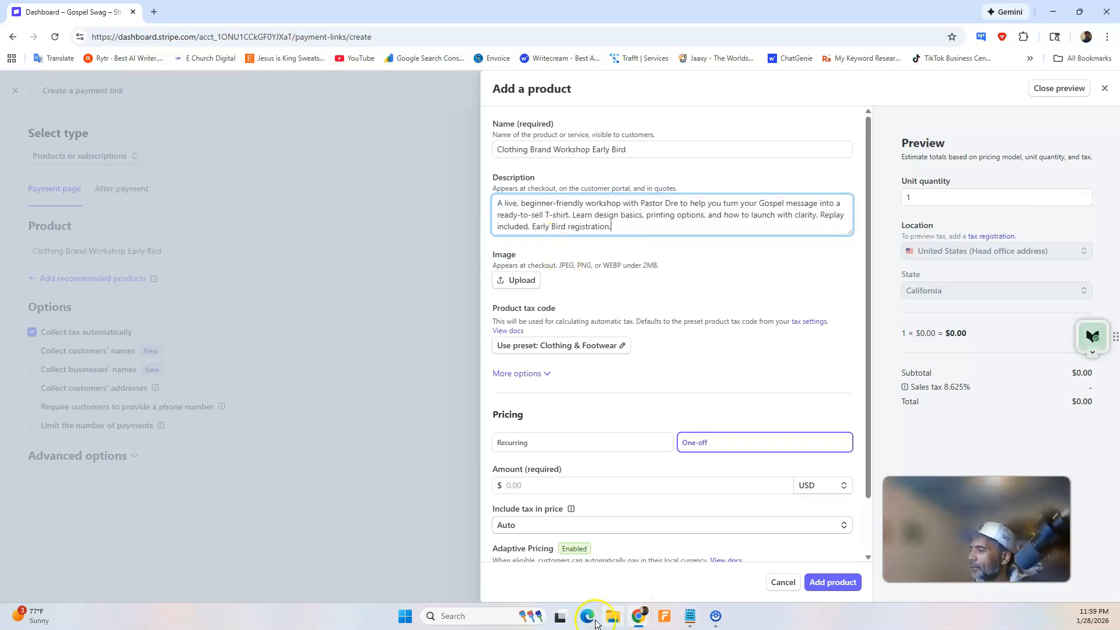
Check the Early Bird price in ChatGPT's reply, set the Stripe product's one-off amount to 77 USD, and add the product.
{"action": "mouse_move", "coordinate": [651, 618]}
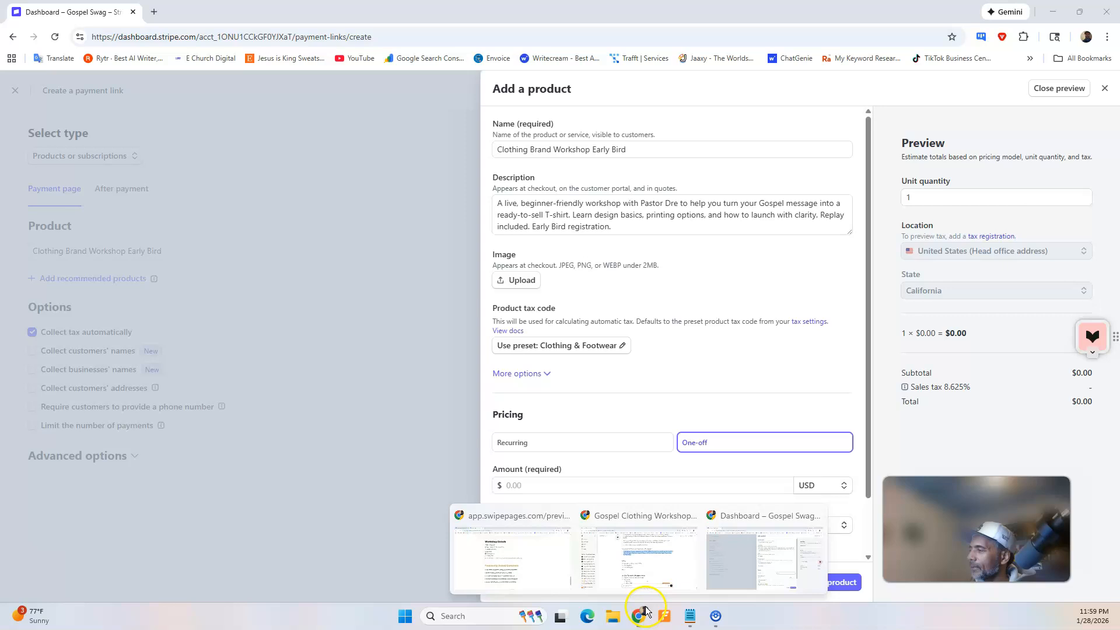
{"action": "left_click", "coordinate": [670, 571]}
{"action": "scroll", "coordinate": [604, 359], "scroll_direction": "down", "scroll_amount": 2}
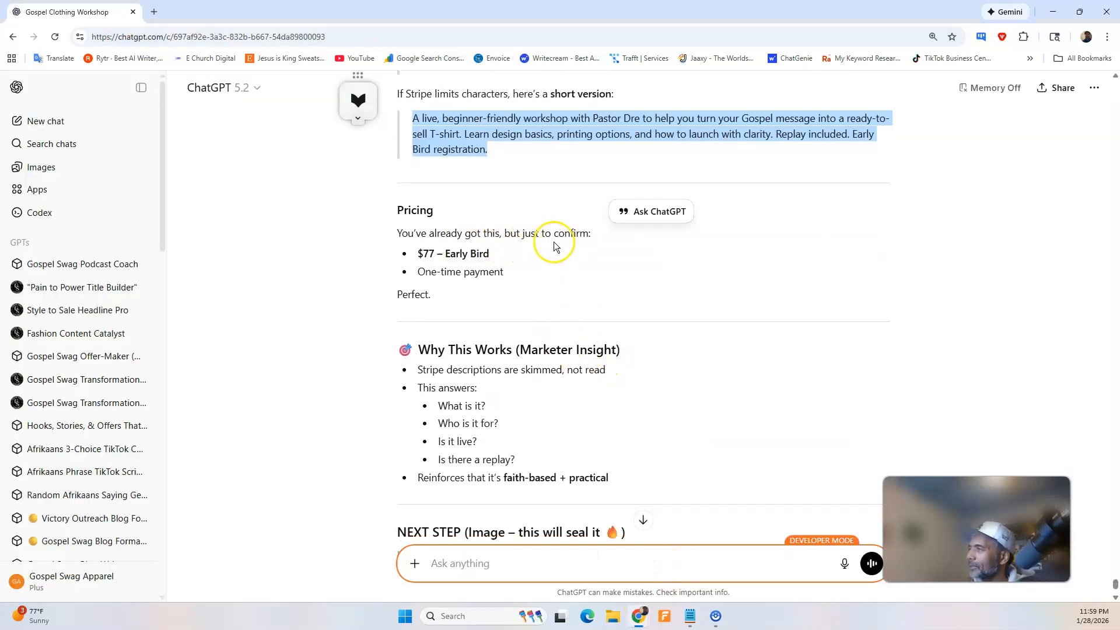
{"action": "left_click_drag", "start_coordinate": [497, 255], "coordinate": [419, 254]}
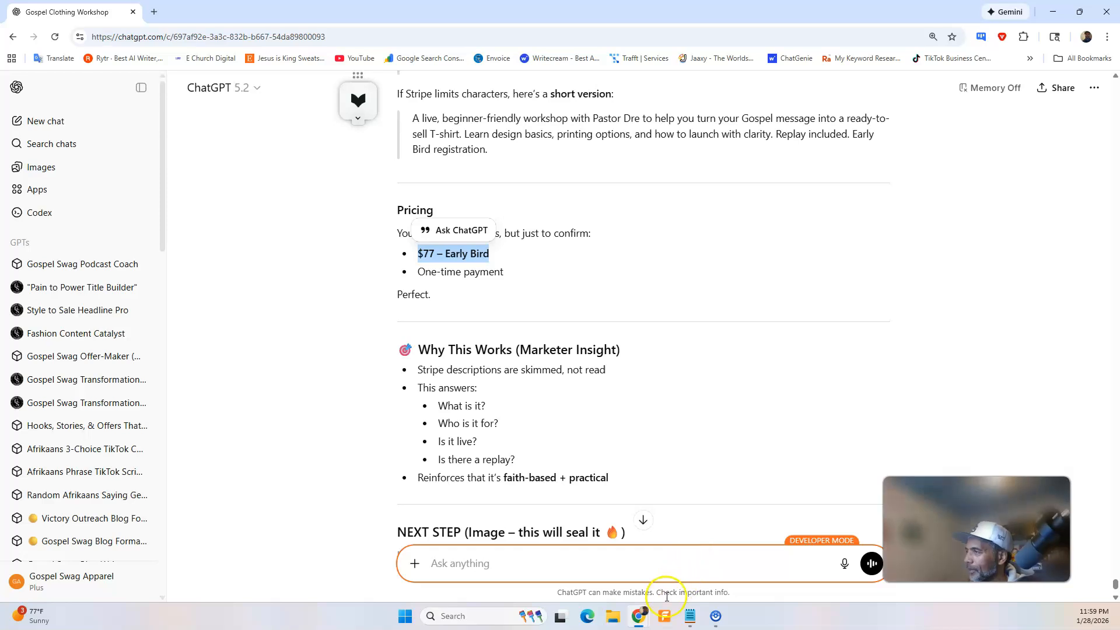
{"action": "mouse_move", "coordinate": [640, 615]}
{"action": "left_click", "coordinate": [721, 561]}
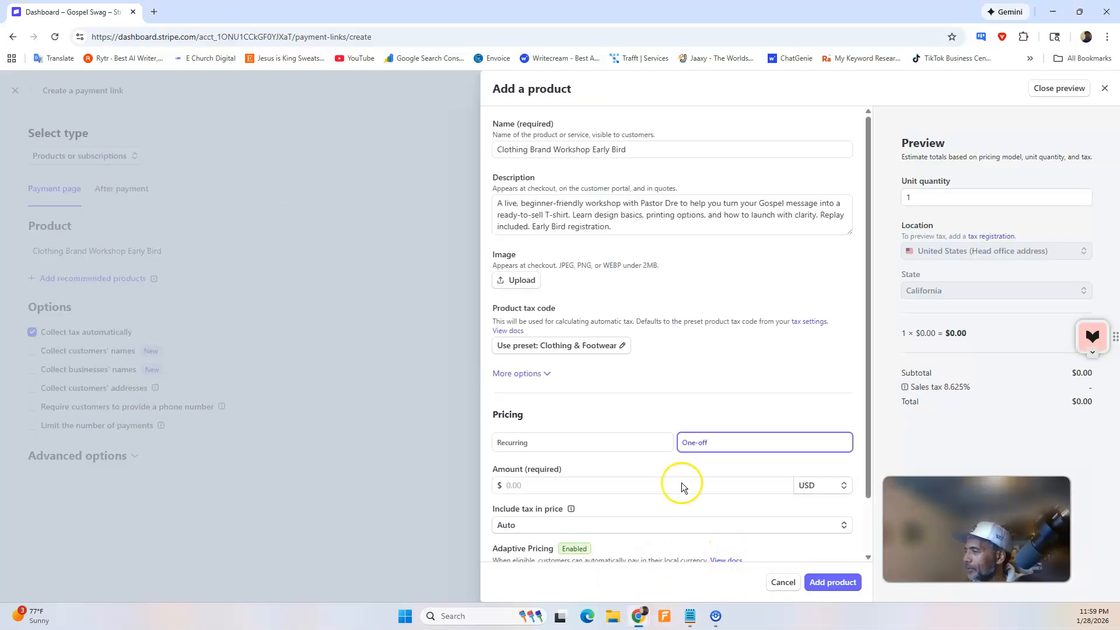
{"action": "left_click", "coordinate": [623, 484]}
{"action": "type", "text": "77"}
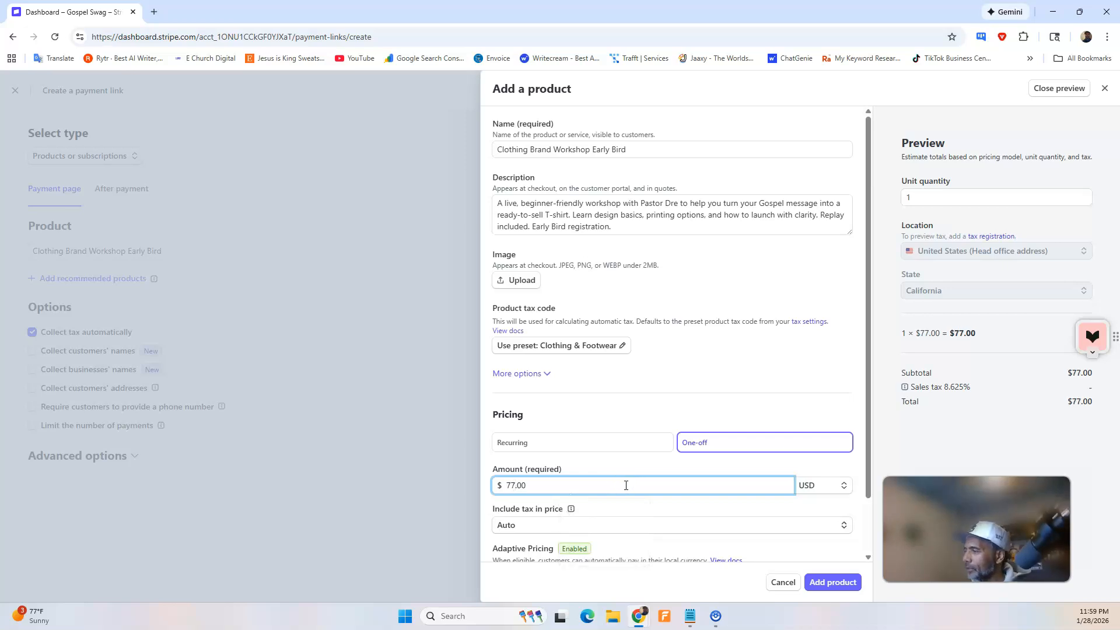
{"action": "left_click", "coordinate": [633, 504]}
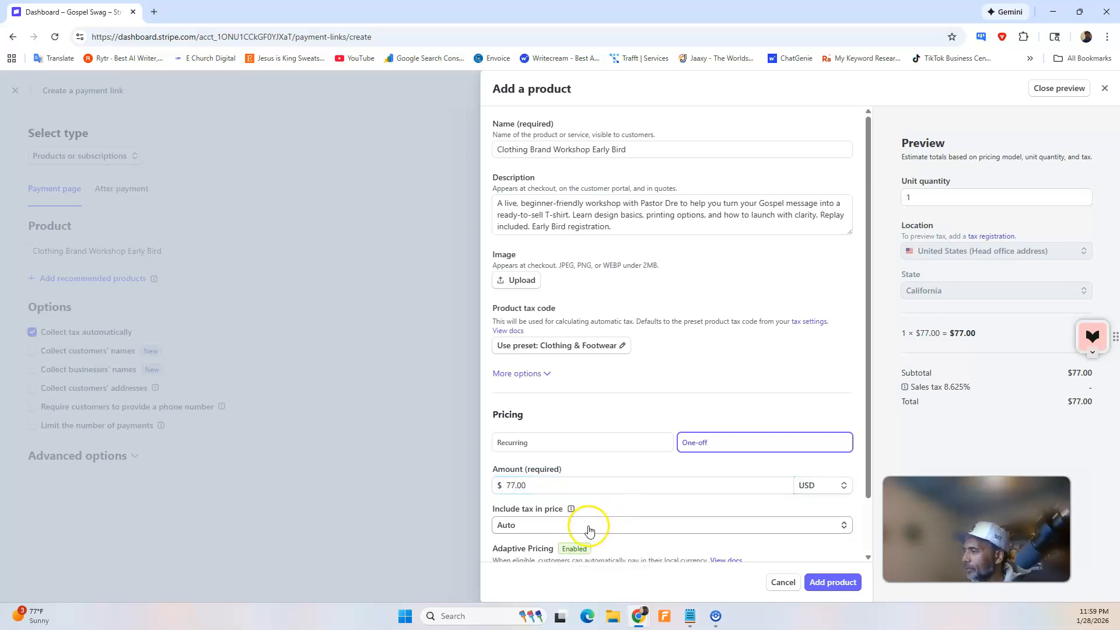
{"action": "scroll", "coordinate": [589, 528], "scroll_direction": "down", "scroll_amount": 1}
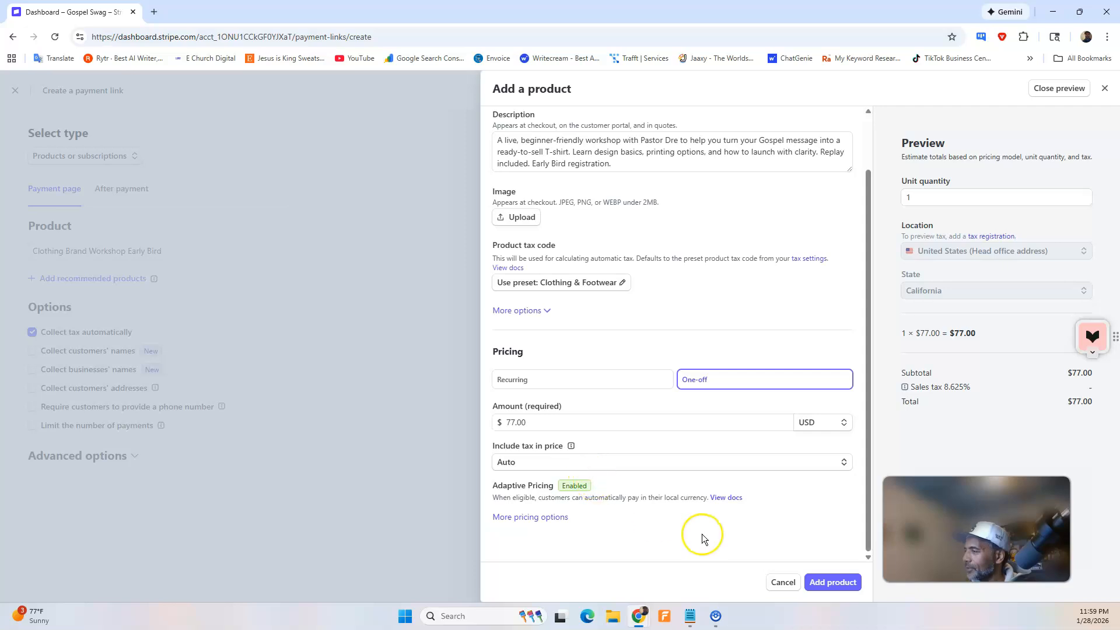
{"action": "left_click", "coordinate": [832, 583]}
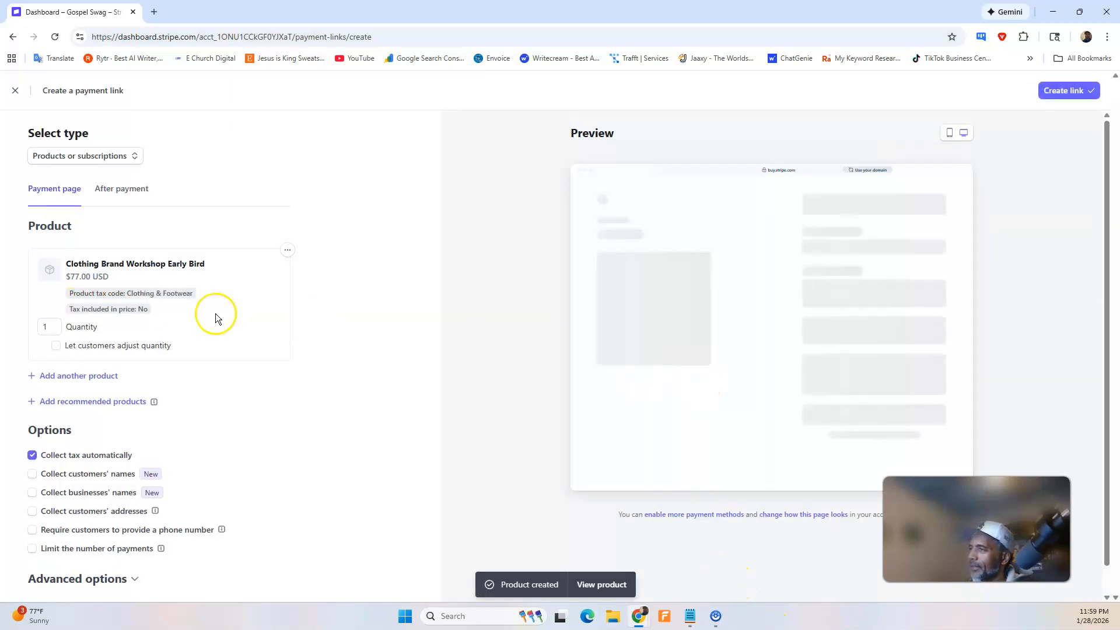
Switch to ChatGPT and dictate and send a message saying the product is set up and only the image is needed.
{"action": "left_click", "coordinate": [287, 250]}
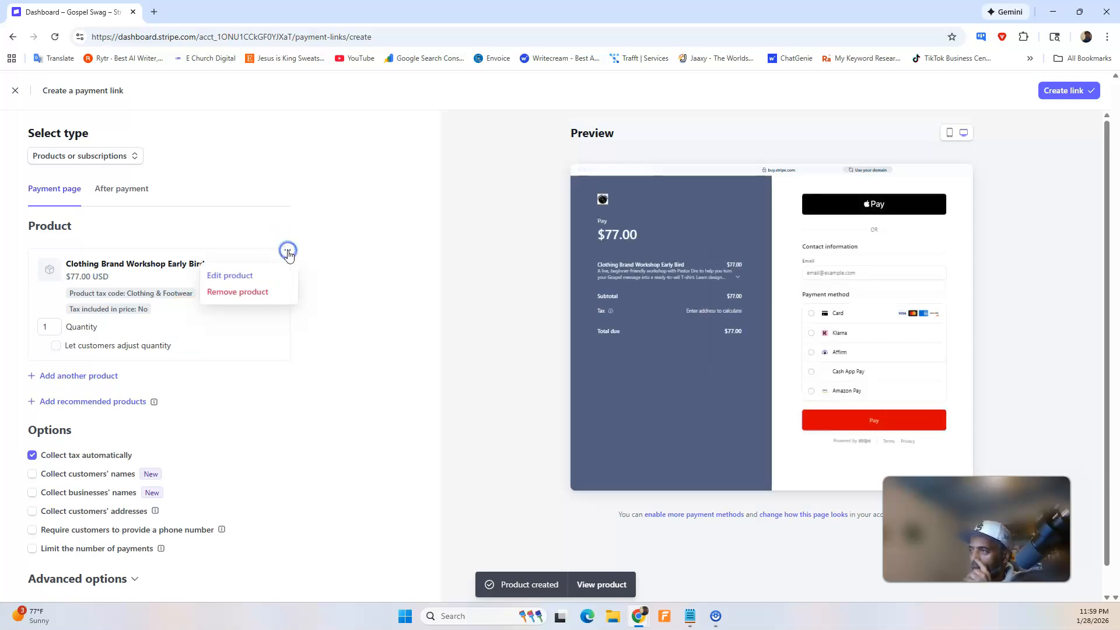
{"action": "mouse_move", "coordinate": [639, 616]}
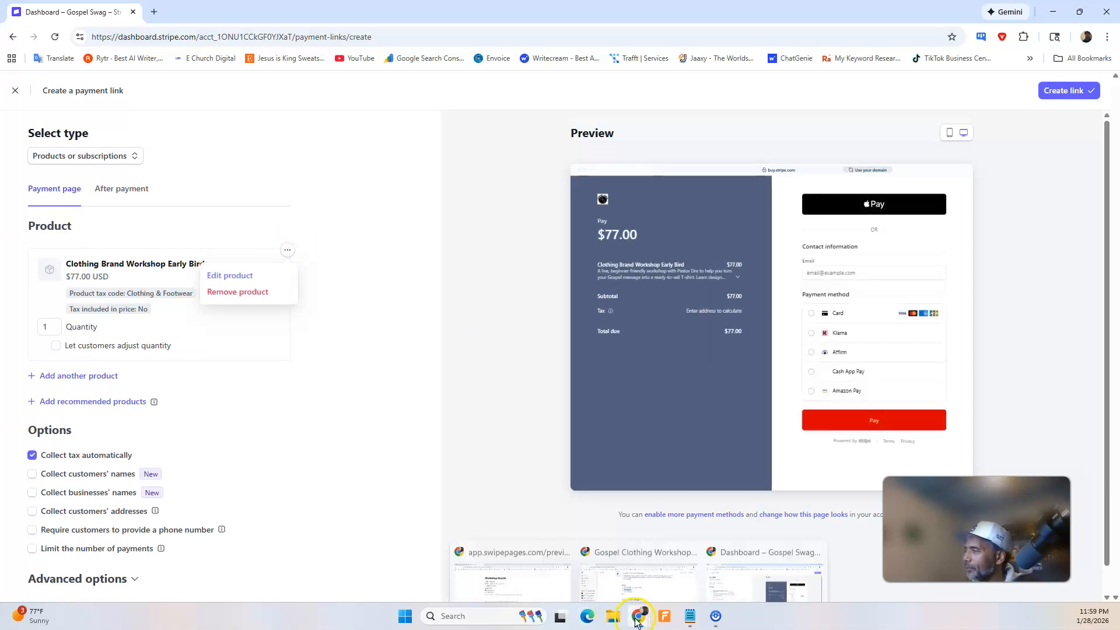
{"action": "left_click", "coordinate": [693, 566]}
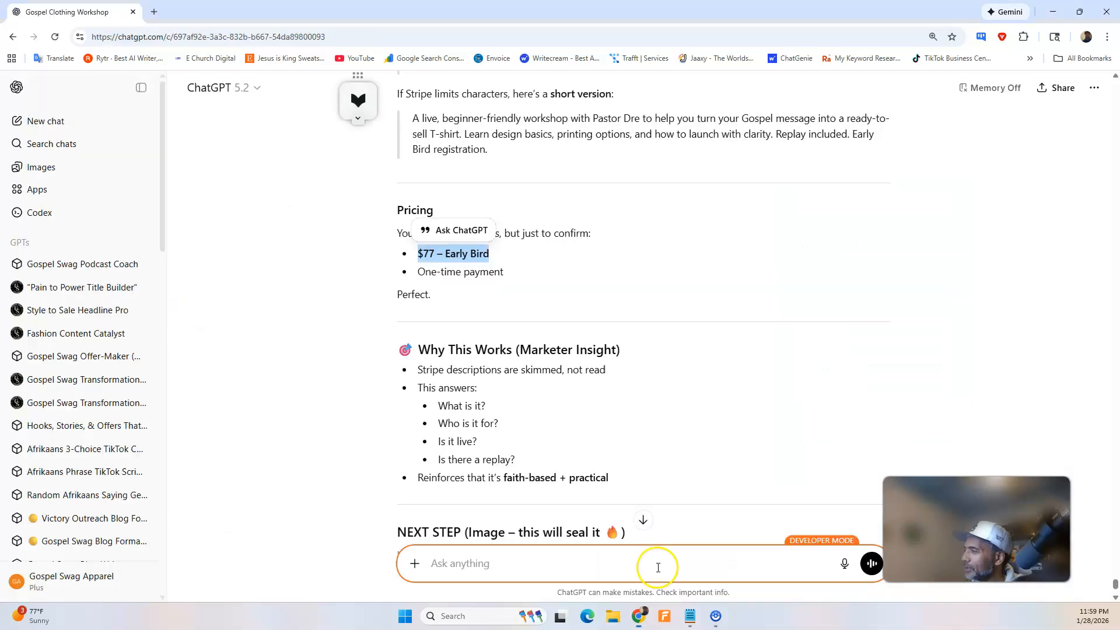
{"action": "scroll", "coordinate": [618, 505], "scroll_direction": "down", "scroll_amount": 1}
{"action": "scroll", "coordinate": [618, 505], "scroll_direction": "down", "scroll_amount": 1}
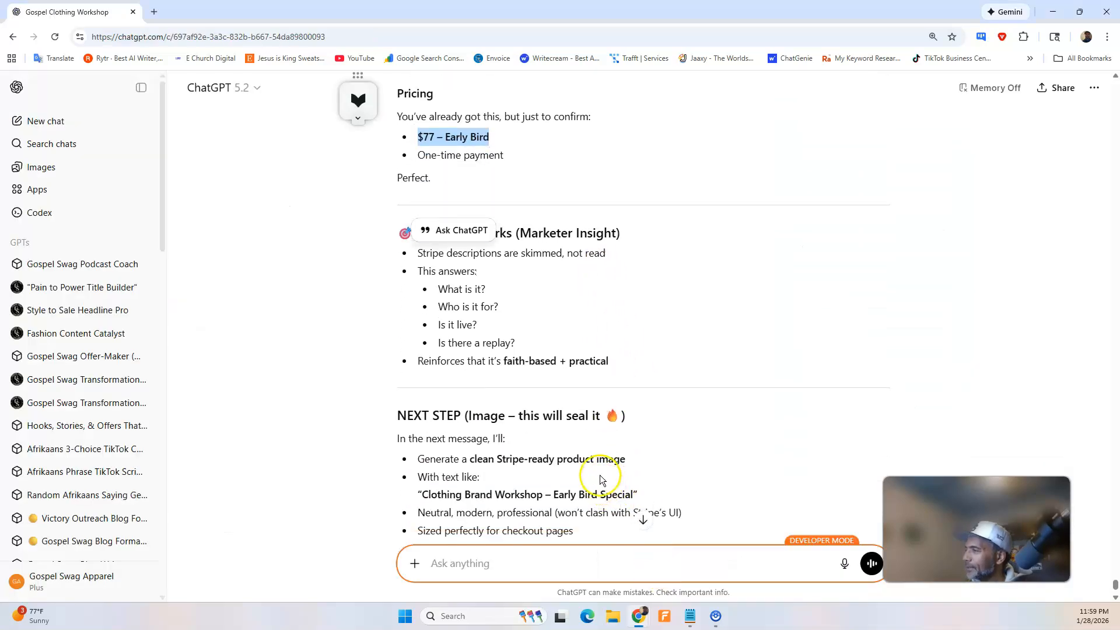
{"action": "scroll", "coordinate": [677, 493], "scroll_direction": "down", "scroll_amount": 3}
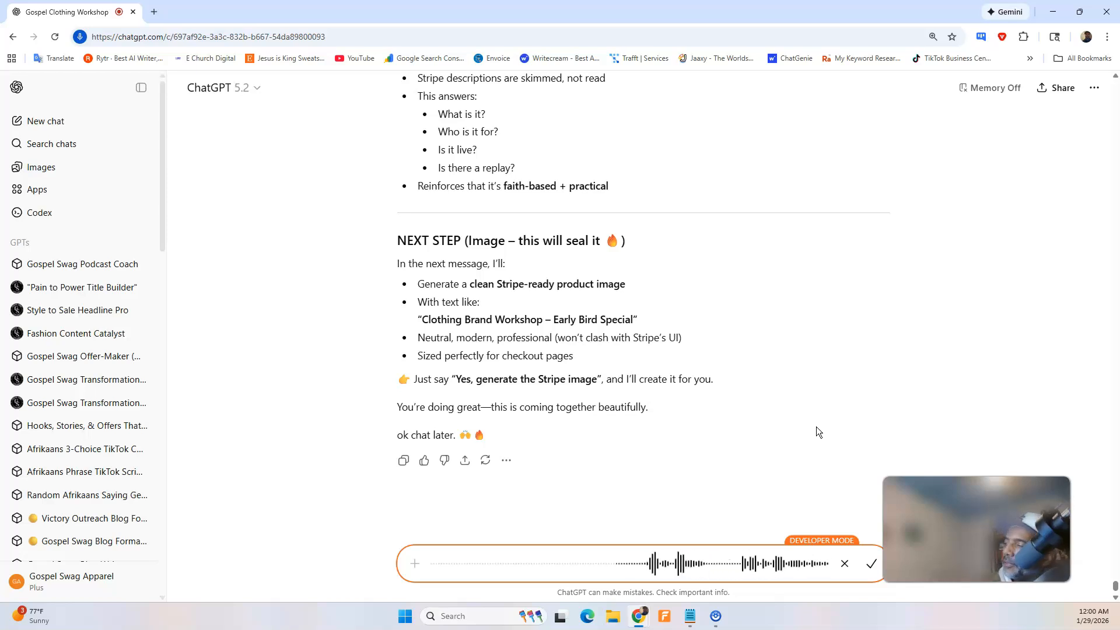
{"action": "left_click", "coordinate": [871, 564]}
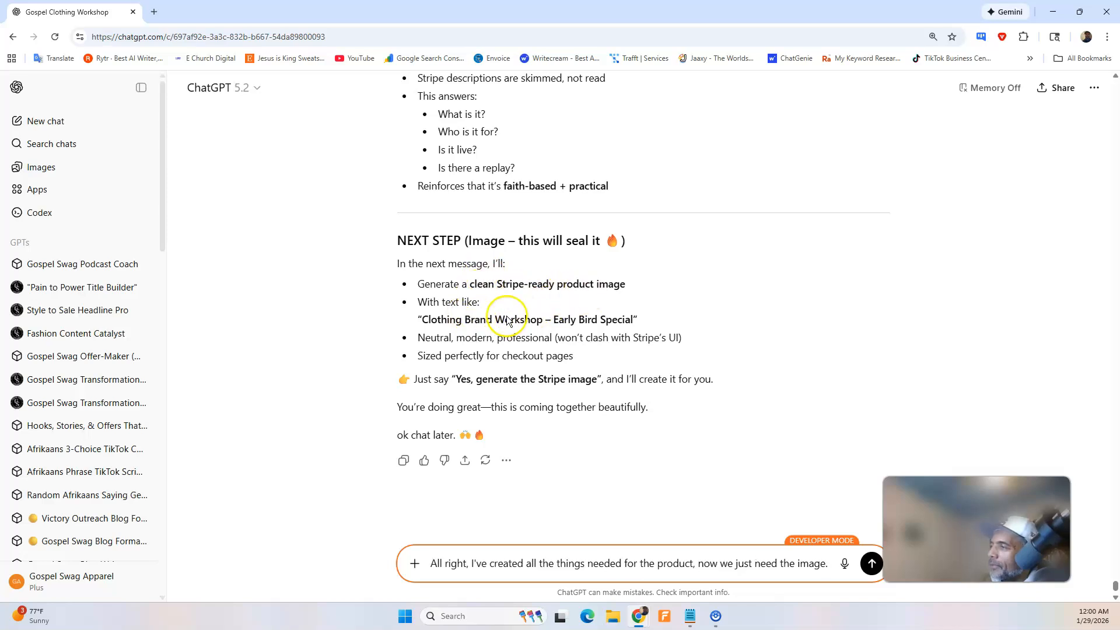
{"action": "left_click", "coordinate": [873, 569]}
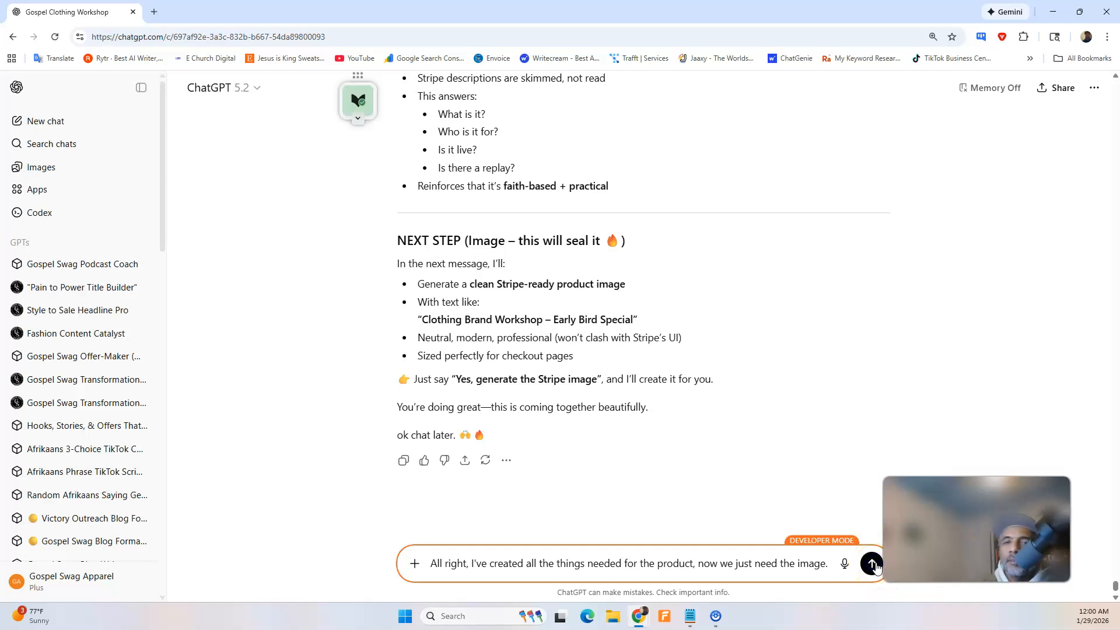
{"action": "left_click", "coordinate": [873, 564]}
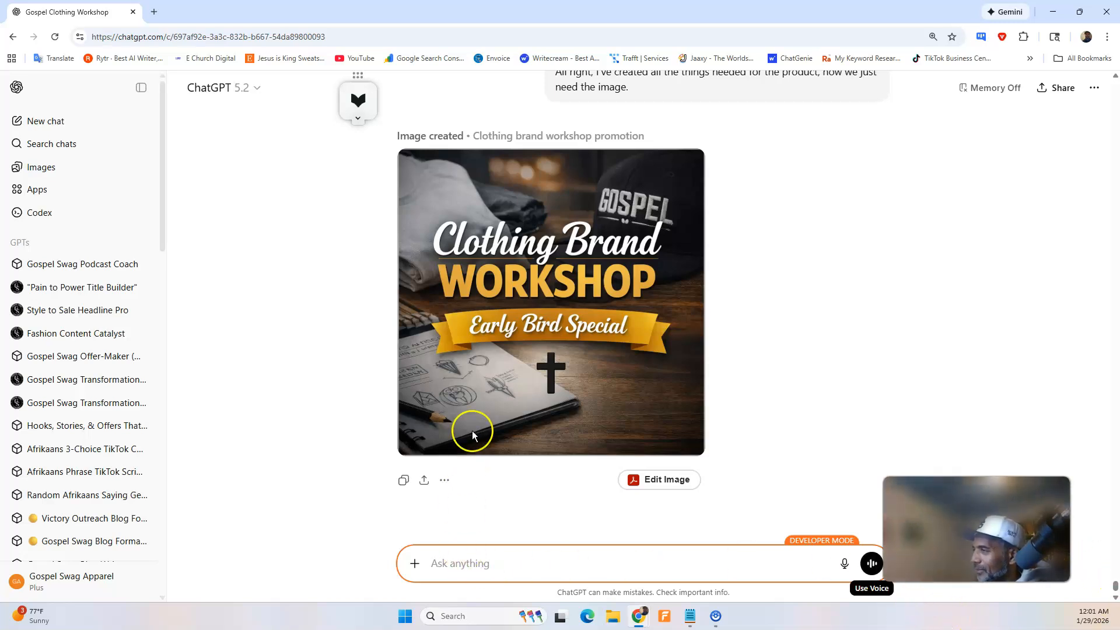
Ask ChatGPT by dictation to take the notepad out of the workshop image and leave everything else exactly the same.
{"action": "mouse_move", "coordinate": [471, 421]}
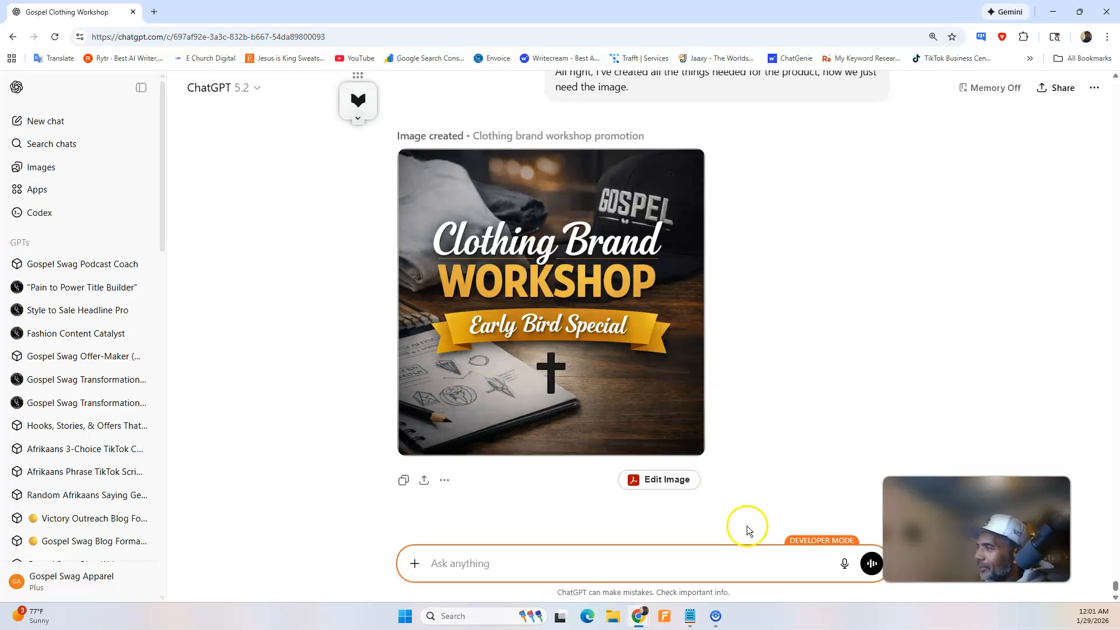
{"action": "left_click", "coordinate": [844, 563]}
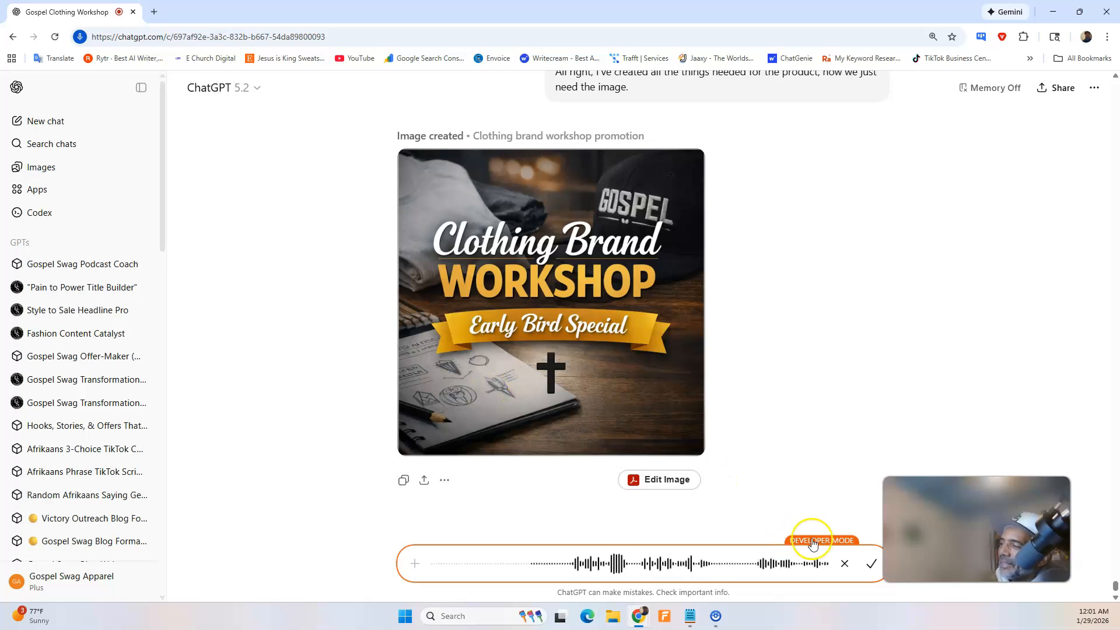
{"action": "left_click", "coordinate": [870, 565]}
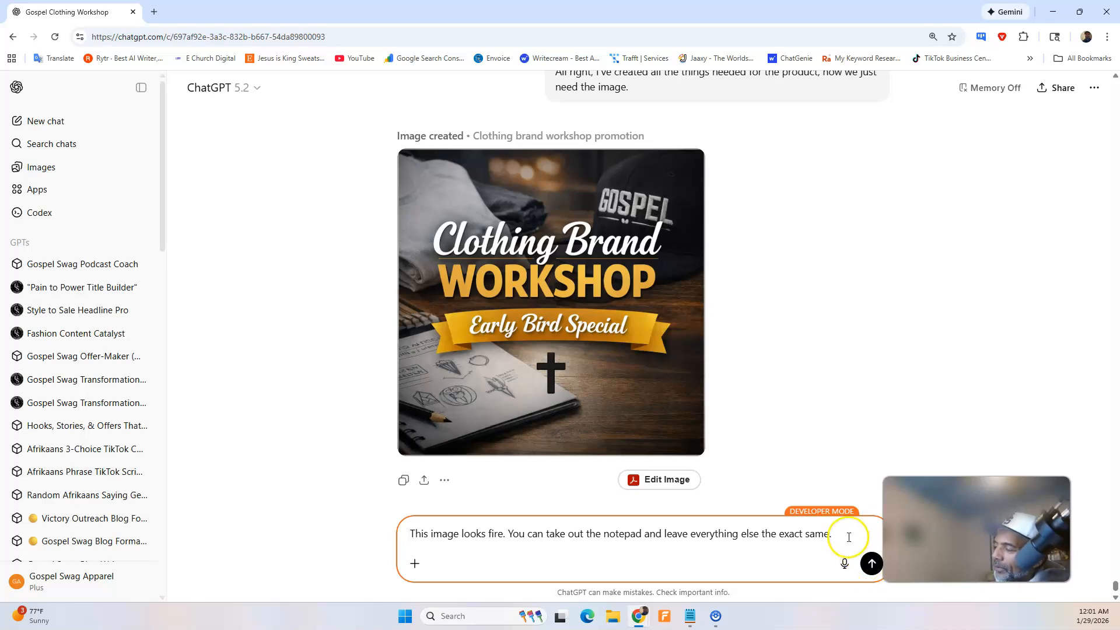
{"action": "left_click", "coordinate": [870, 566]}
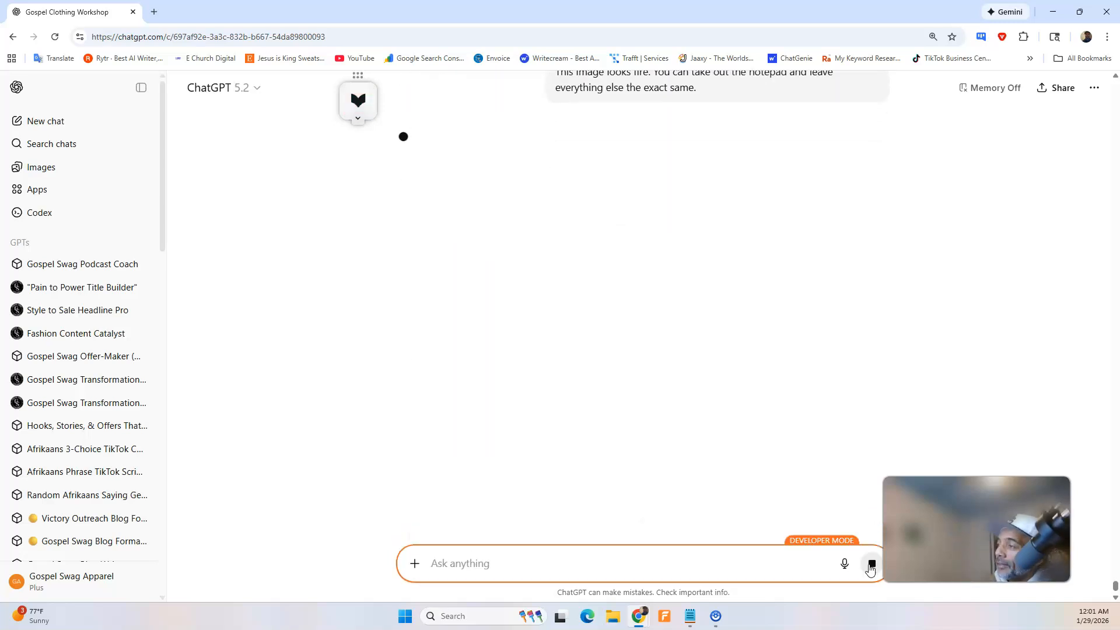
Switch to the Stripe payment link and open the Clothing Brand Workshop Early Bird product for editing.
{"action": "mouse_move", "coordinate": [637, 617]}
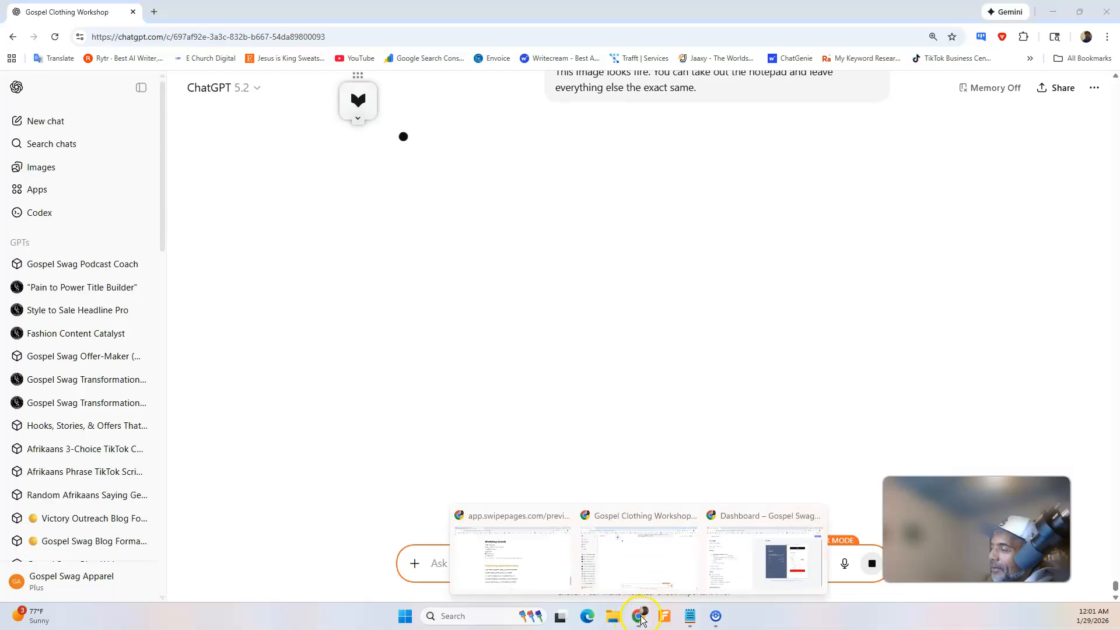
{"action": "left_click", "coordinate": [725, 554]}
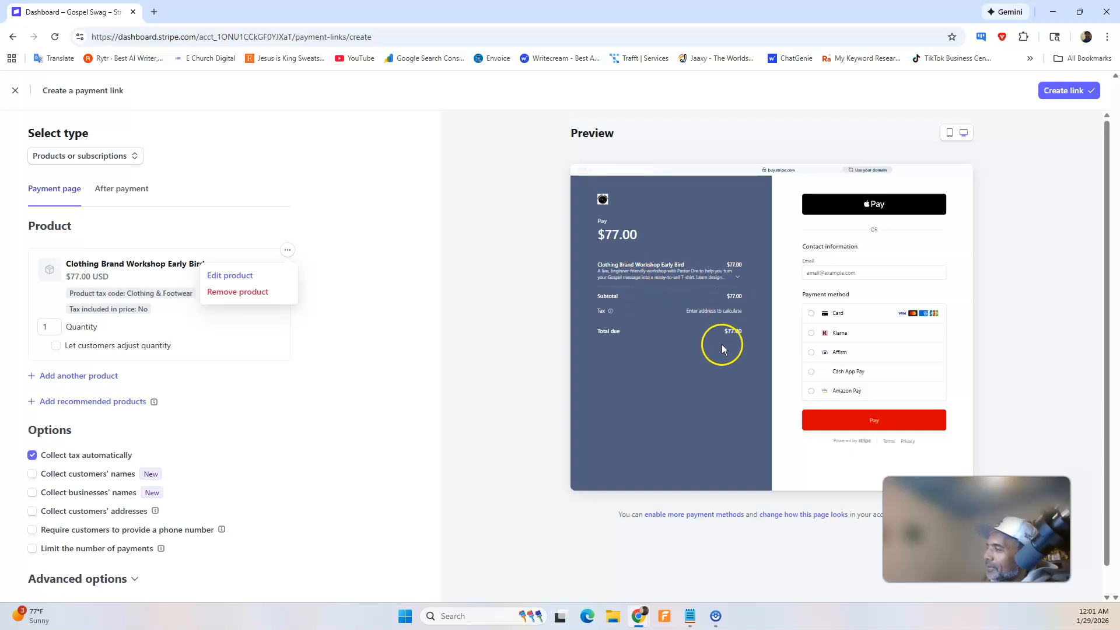
{"action": "left_click", "coordinate": [421, 324]}
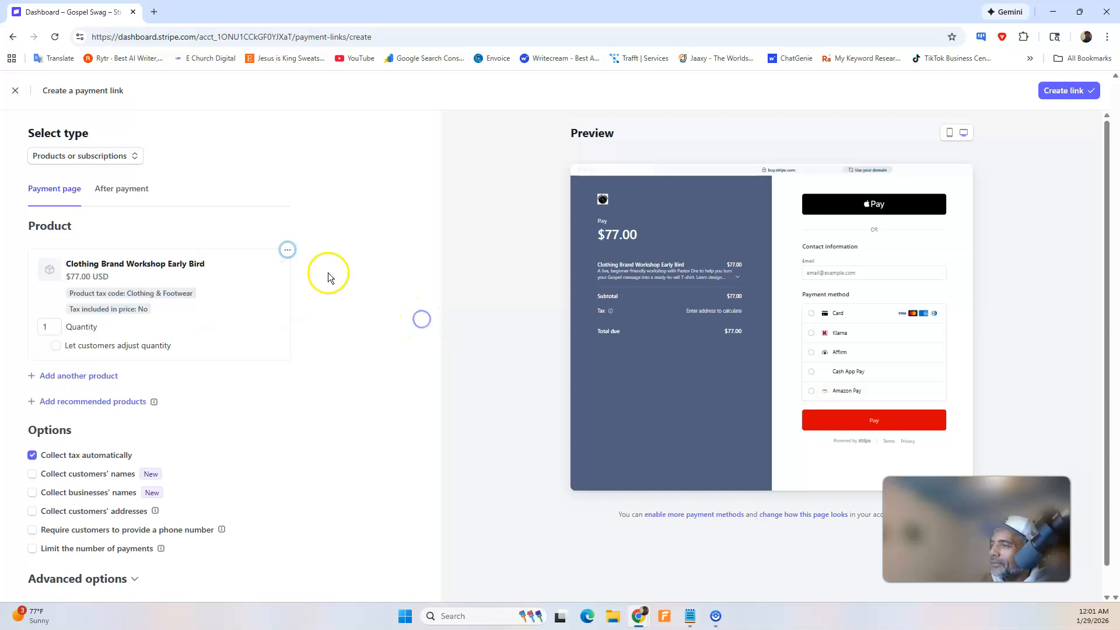
{"action": "left_click", "coordinate": [288, 250]}
{"action": "left_click", "coordinate": [230, 276]}
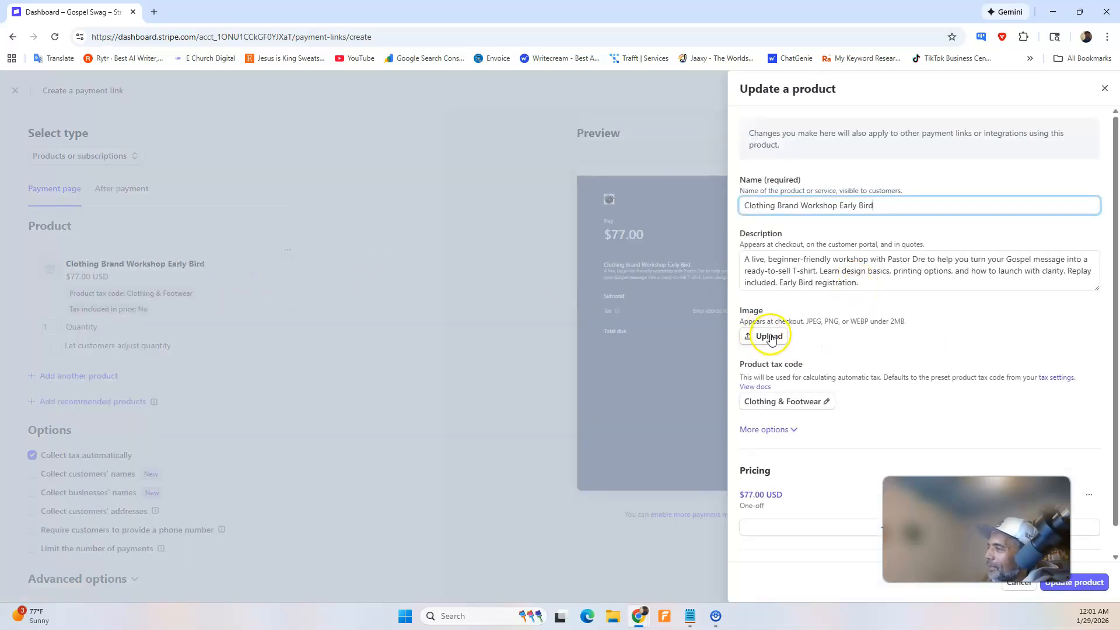
Switch to ChatGPT, download the revised workshop image, and show the file in the Downloads folder.
{"action": "mouse_move", "coordinate": [639, 618]}
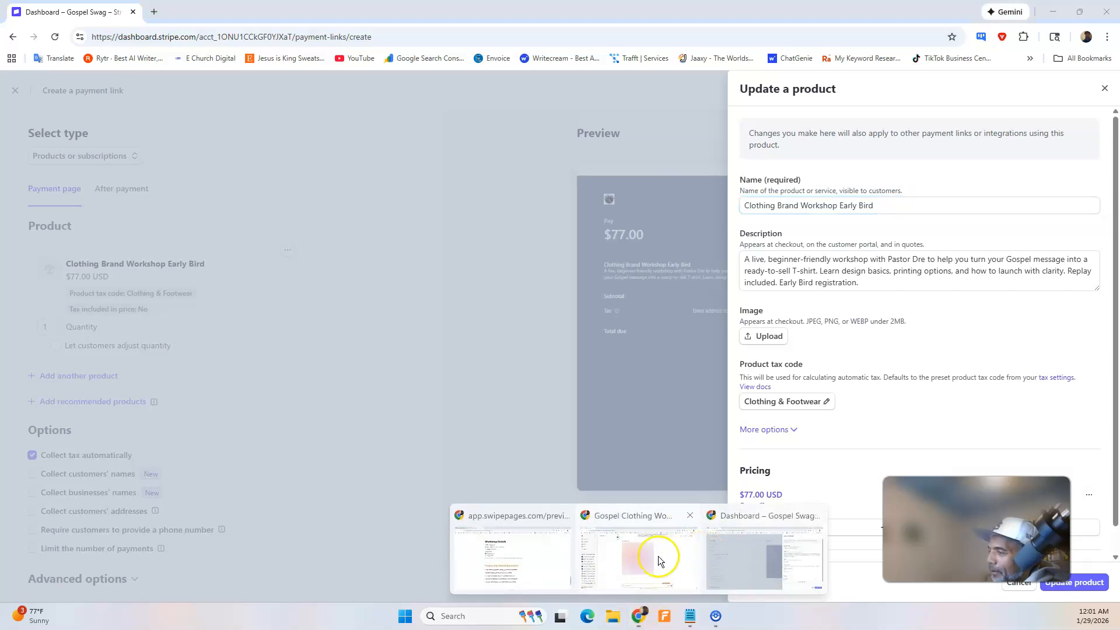
{"action": "left_click", "coordinate": [657, 557]}
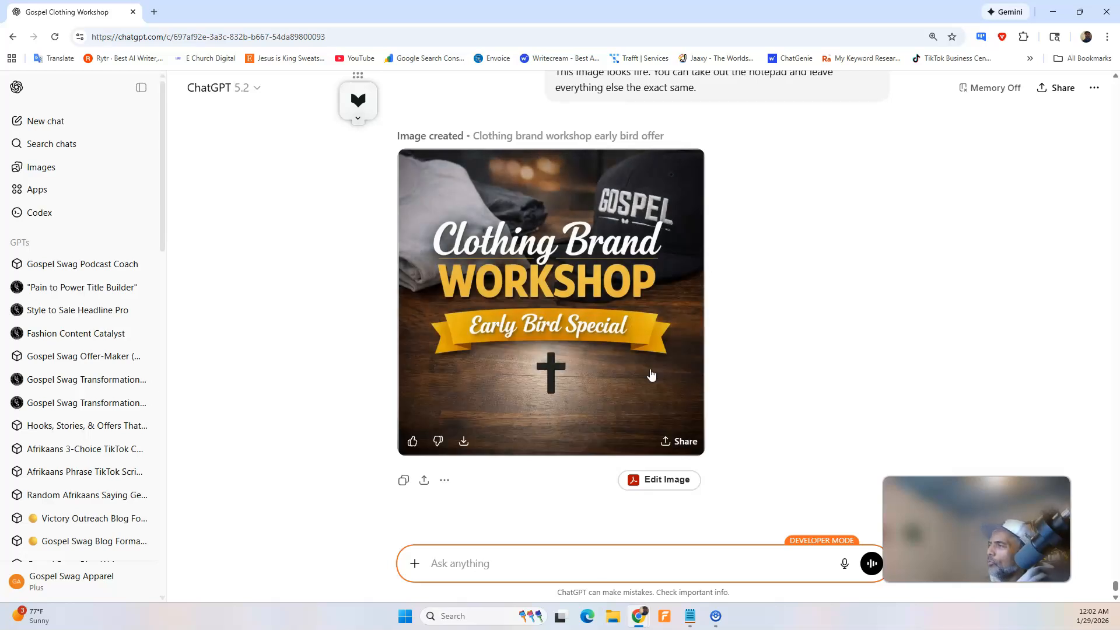
{"action": "left_click", "coordinate": [467, 443]}
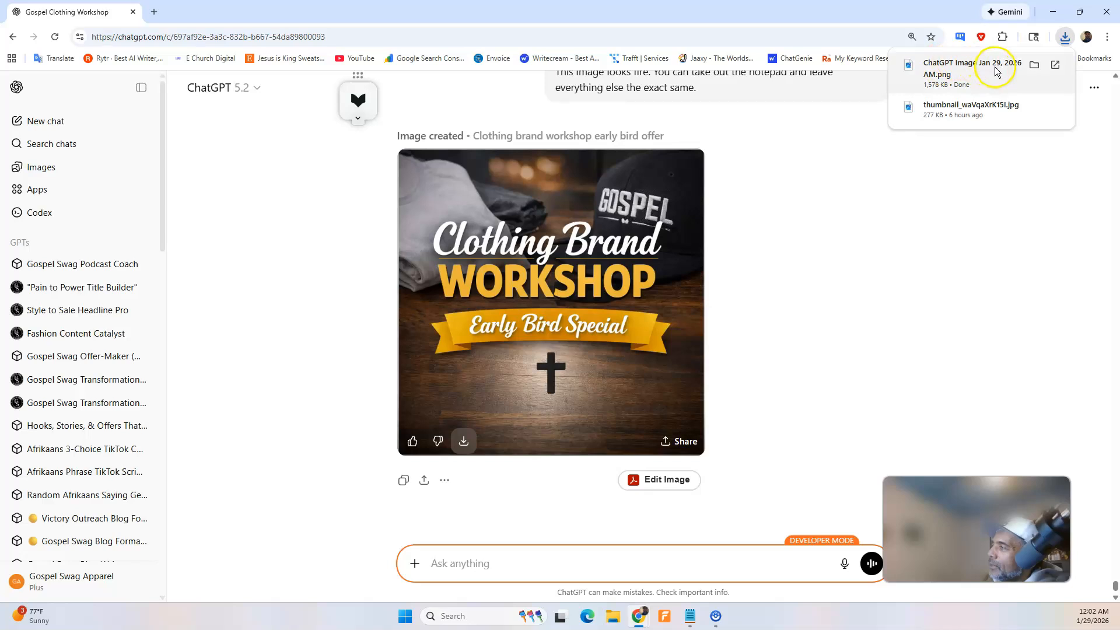
{"action": "left_click", "coordinate": [1034, 65]}
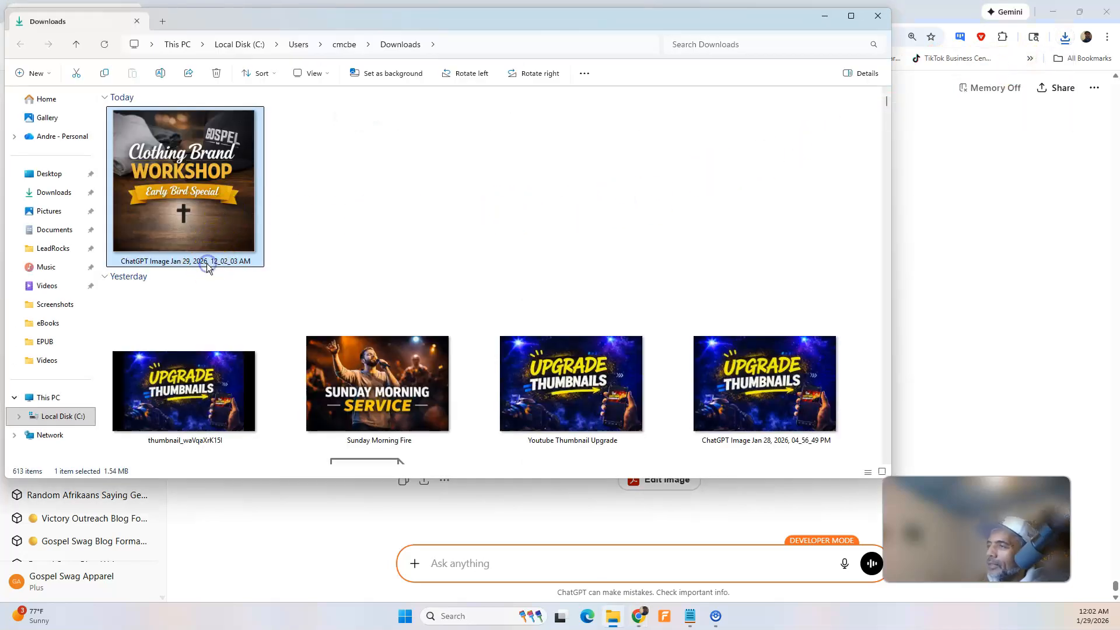
Rename the downloaded ChatGPT image file as "Clothing Brand Workshop Early Bird".
{"action": "left_click", "coordinate": [207, 261]}
{"action": "type", "text": "Clothing Brand Workshop E"}
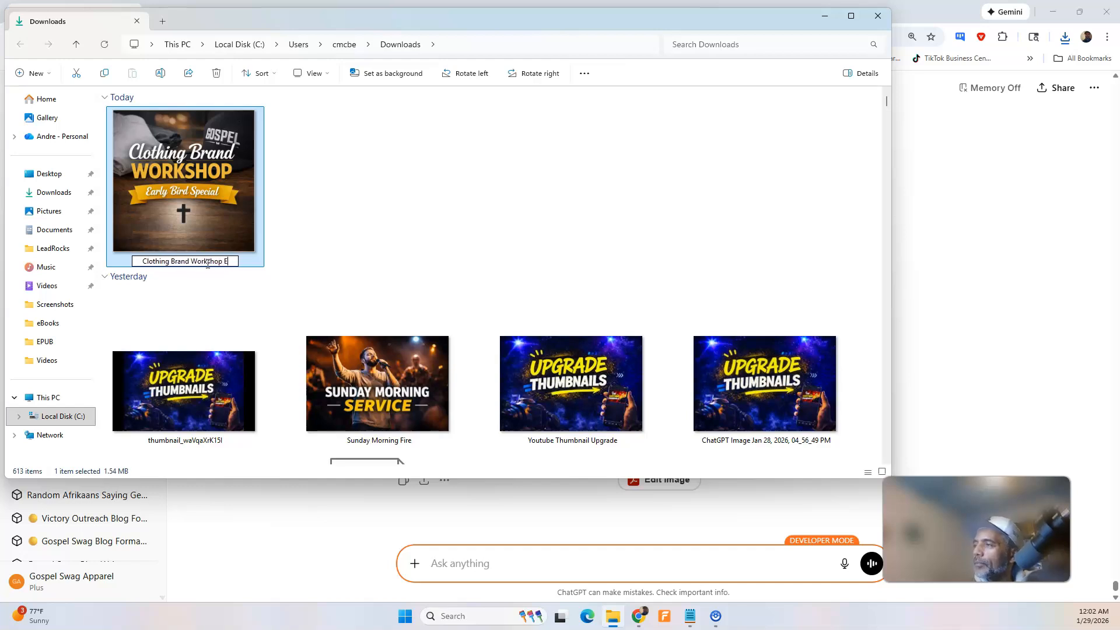
{"action": "type", "text": "arly Bird"}
{"action": "key", "text": "Return"}
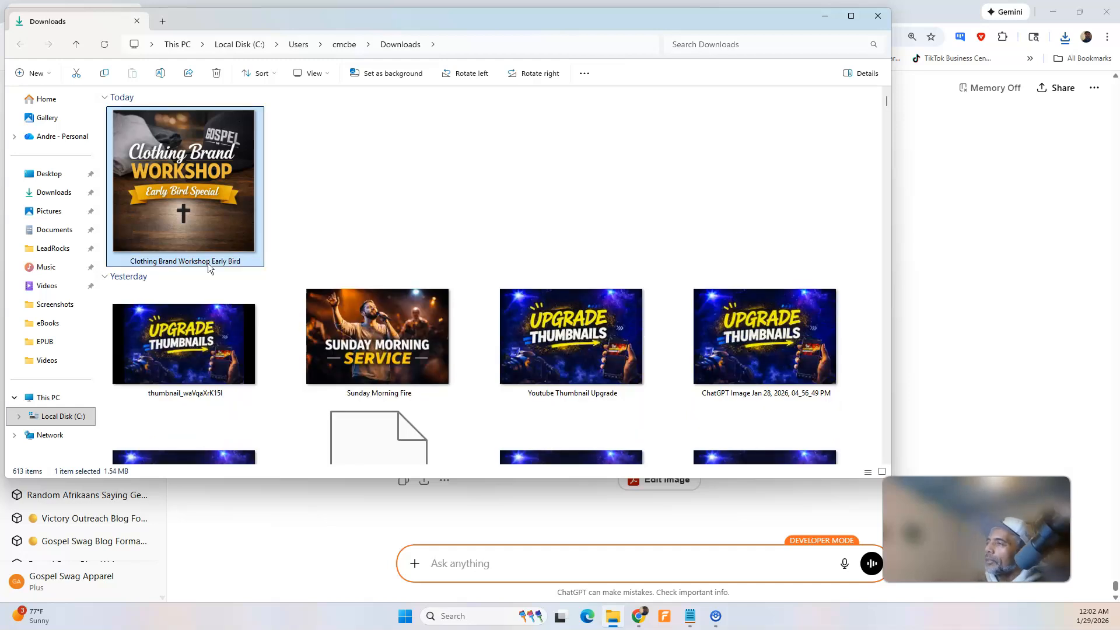
Add the "Clothing Brand Workshop Early Bird" image to the product being edited in Stripe and create the payment link.
{"action": "left_click", "coordinate": [877, 15]}
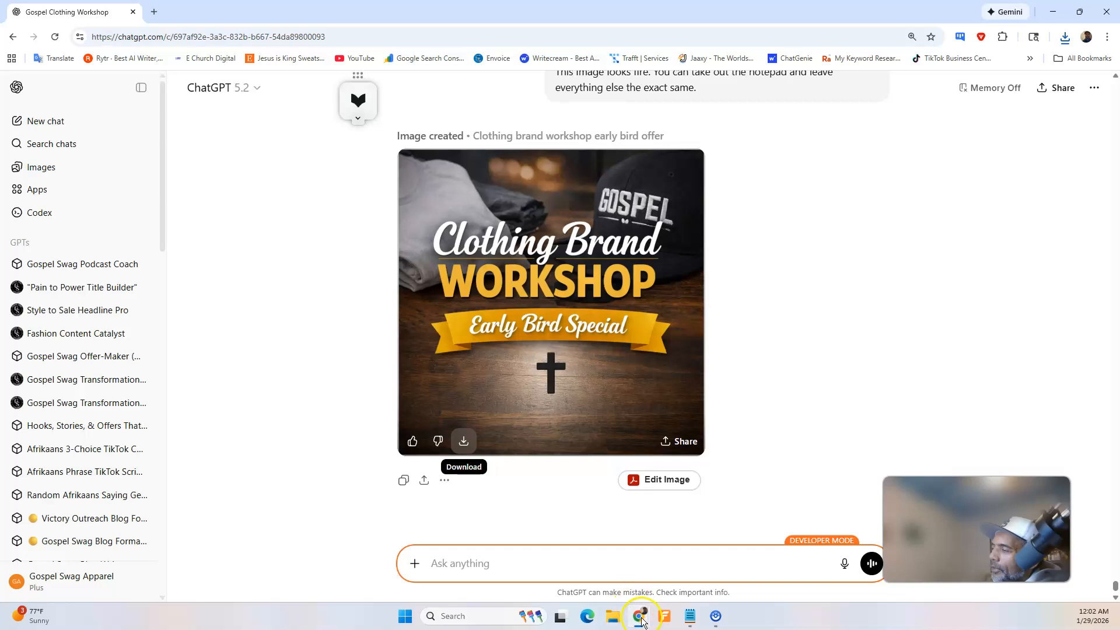
{"action": "mouse_move", "coordinate": [640, 619]}
{"action": "left_click", "coordinate": [723, 559]}
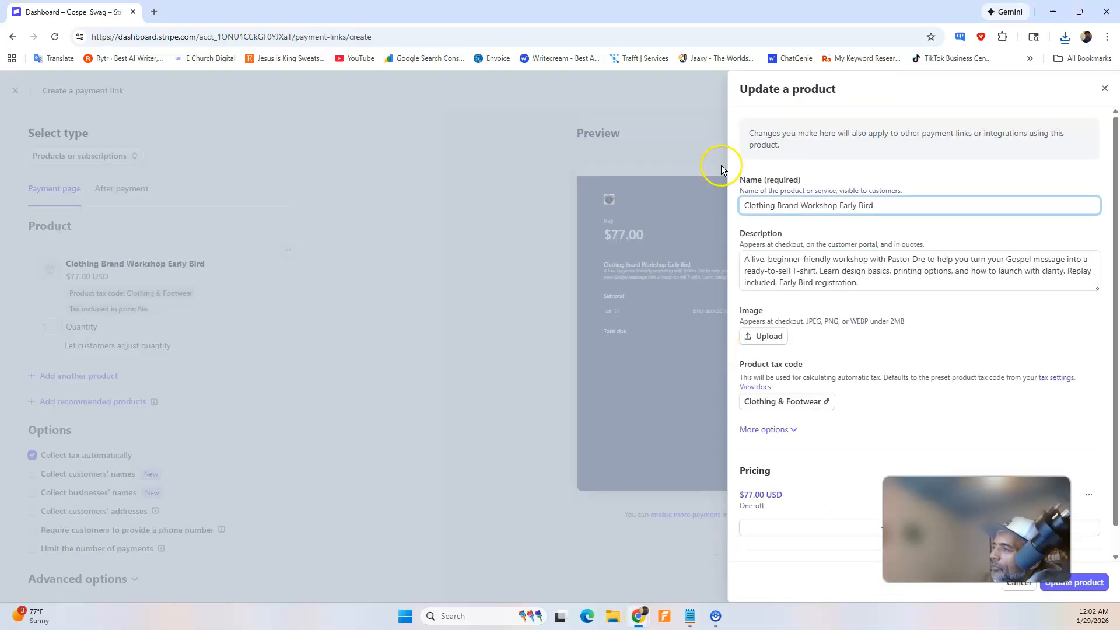
{"action": "left_click", "coordinate": [766, 337]}
{"action": "double_click", "coordinate": [202, 148]}
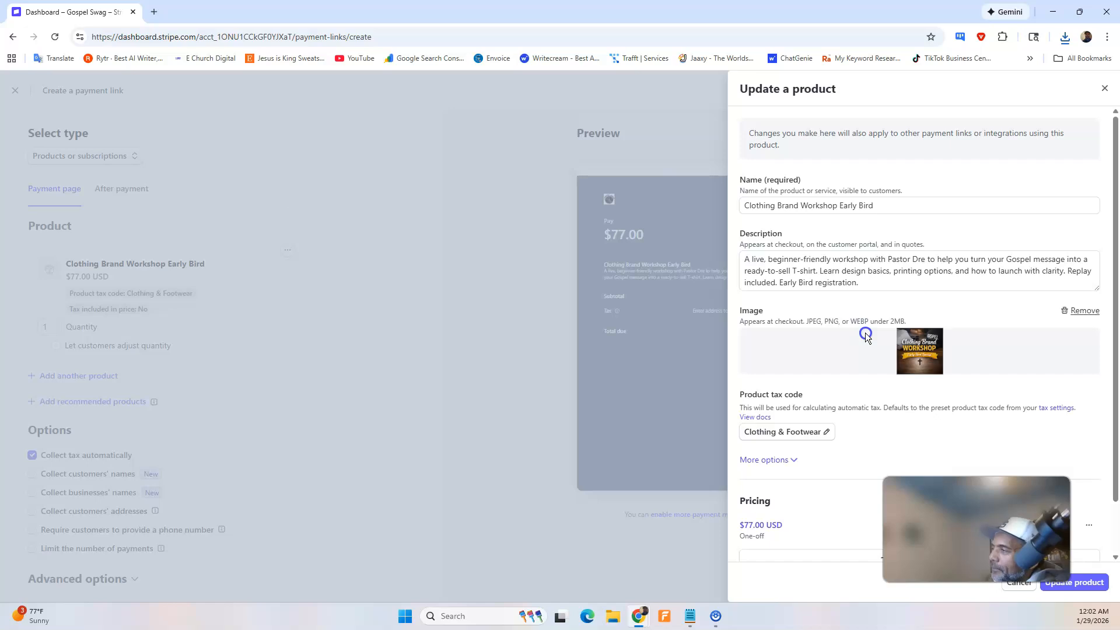
{"action": "left_click", "coordinate": [1097, 582]}
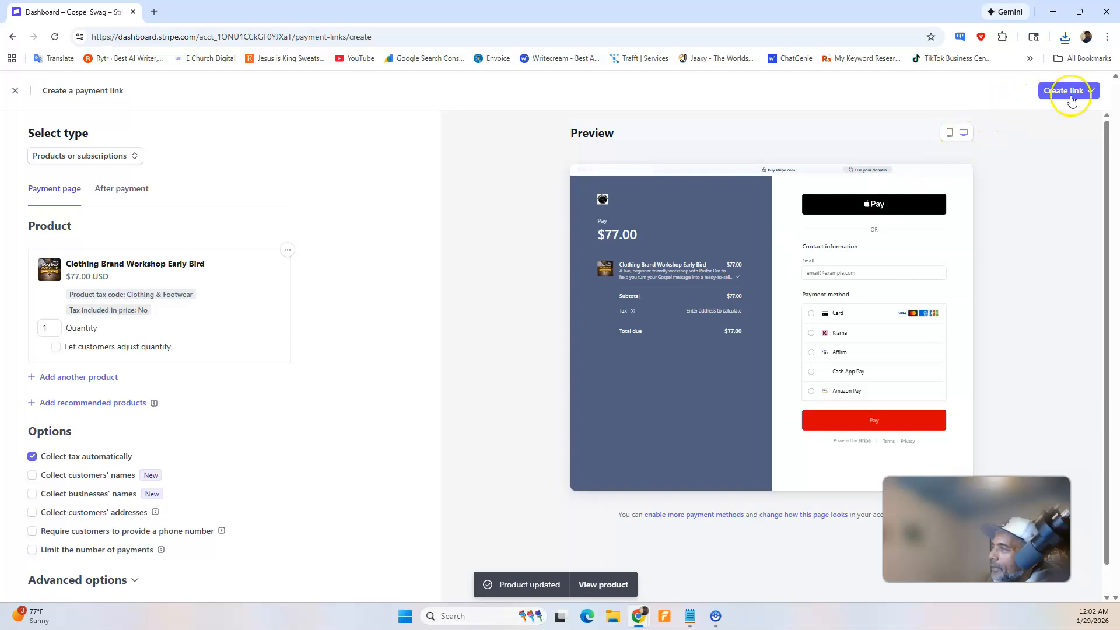
{"action": "left_click", "coordinate": [1074, 93]}
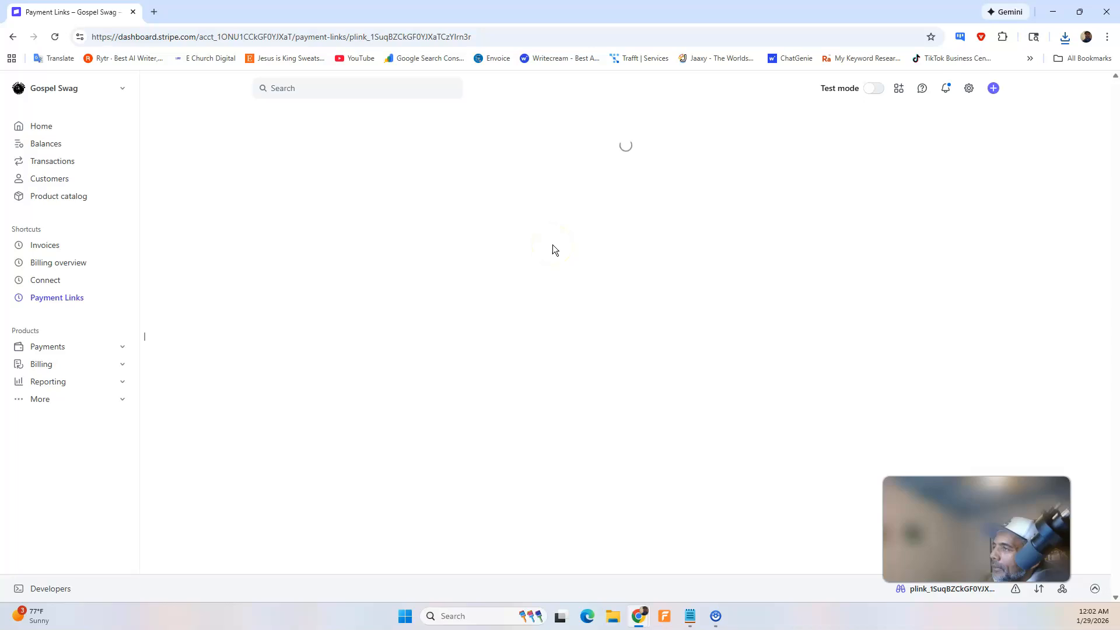
Switch to ChatGPT and dictate that the link has been created, asking whether it goes on the landing page's sign me up button.
{"action": "left_click_drag", "start_coordinate": [69, 6], "coordinate": [0, 119]}
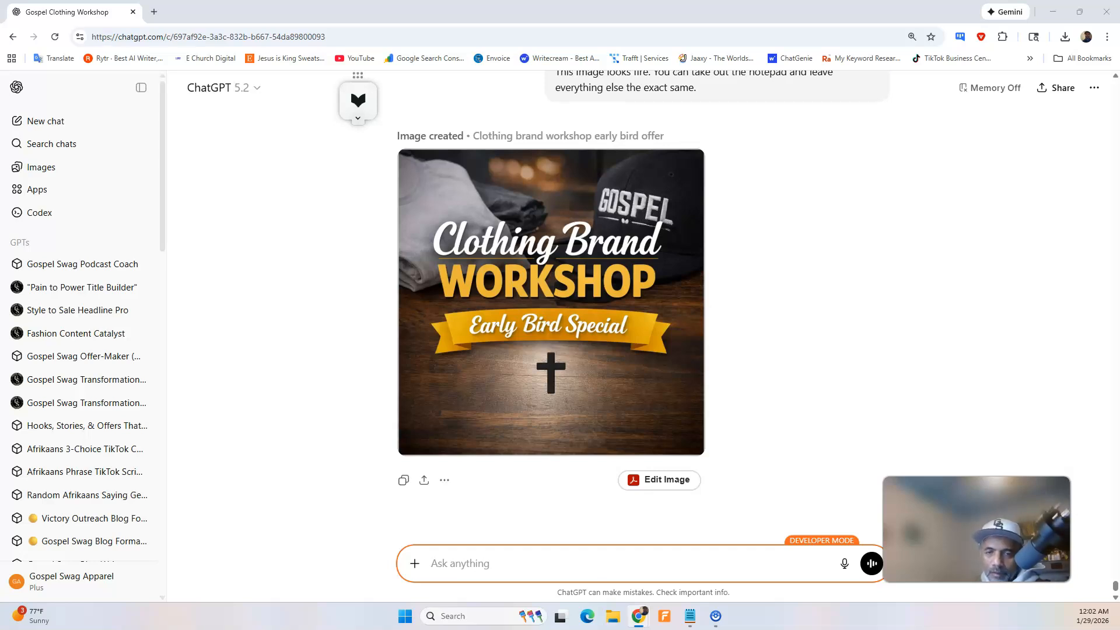
{"action": "scroll", "coordinate": [570, 392], "scroll_direction": "up", "scroll_amount": 4}
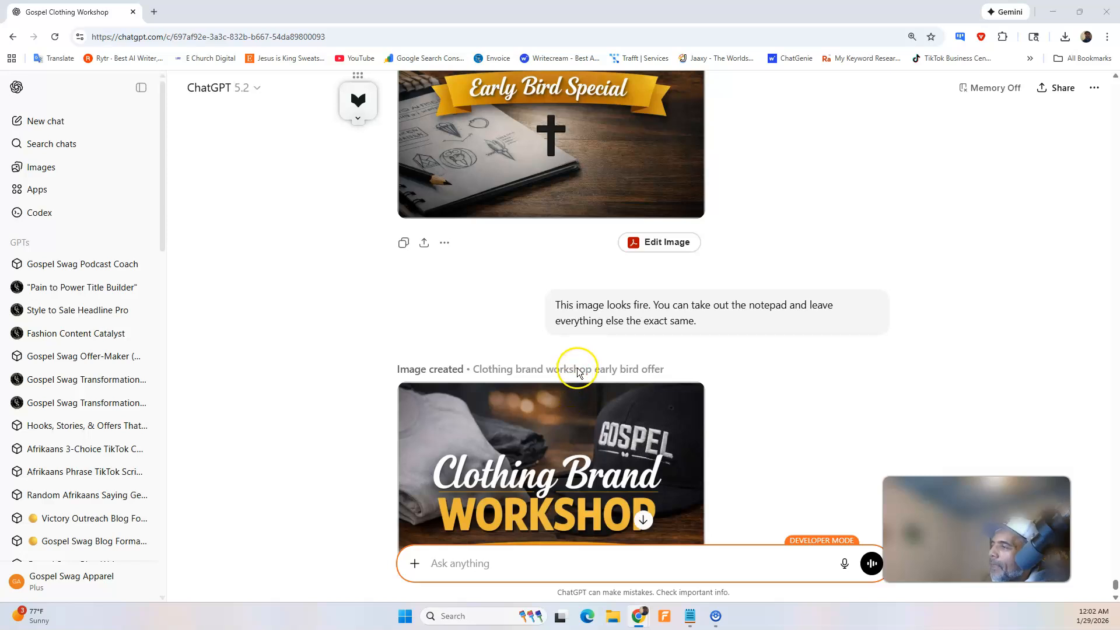
{"action": "scroll", "coordinate": [578, 372], "scroll_direction": "up", "scroll_amount": 13}
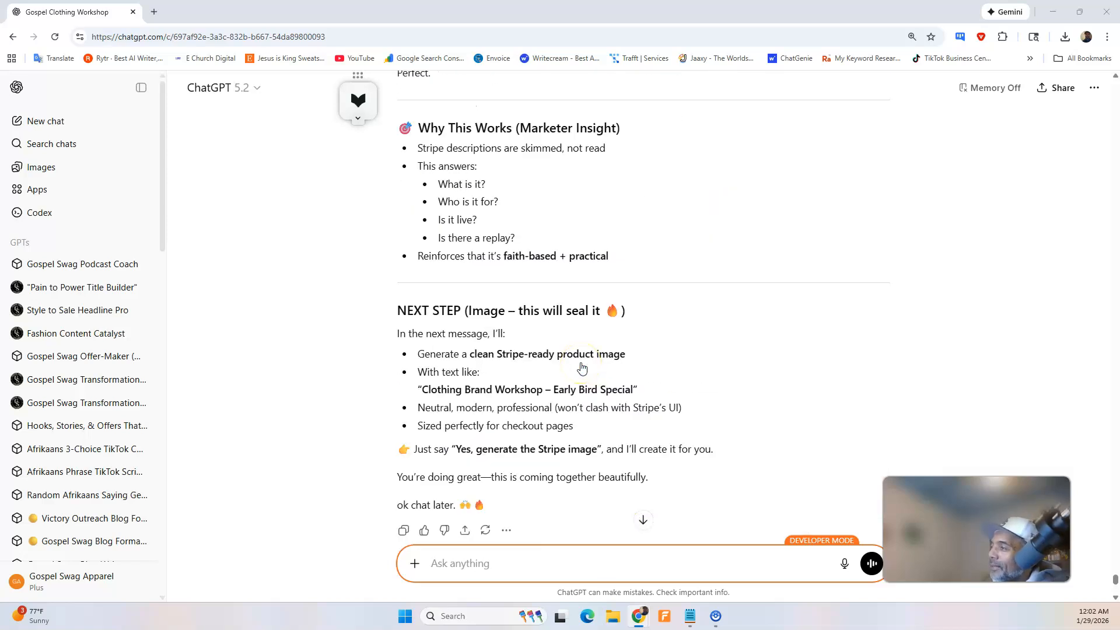
{"action": "scroll", "coordinate": [579, 368], "scroll_direction": "down", "scroll_amount": 5}
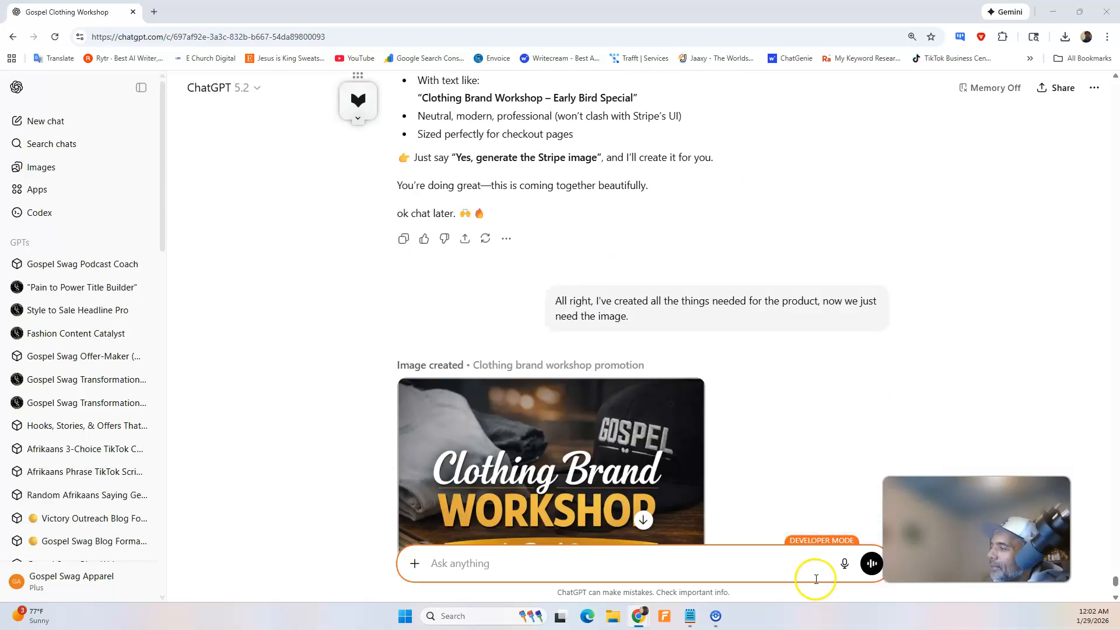
{"action": "left_click", "coordinate": [844, 569]}
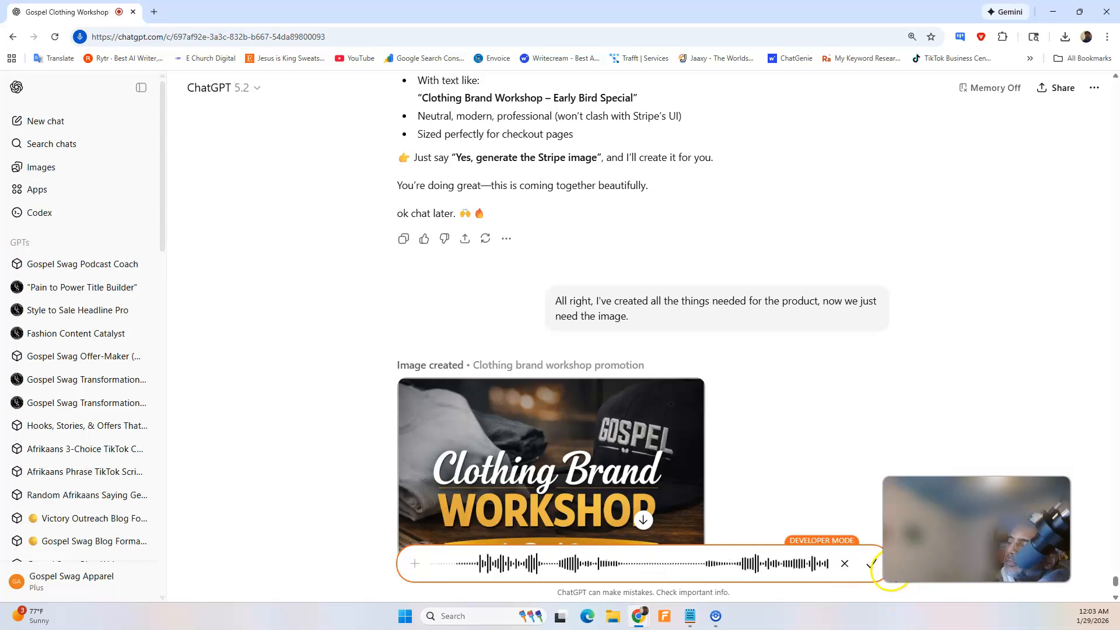
{"action": "left_click", "coordinate": [877, 566]}
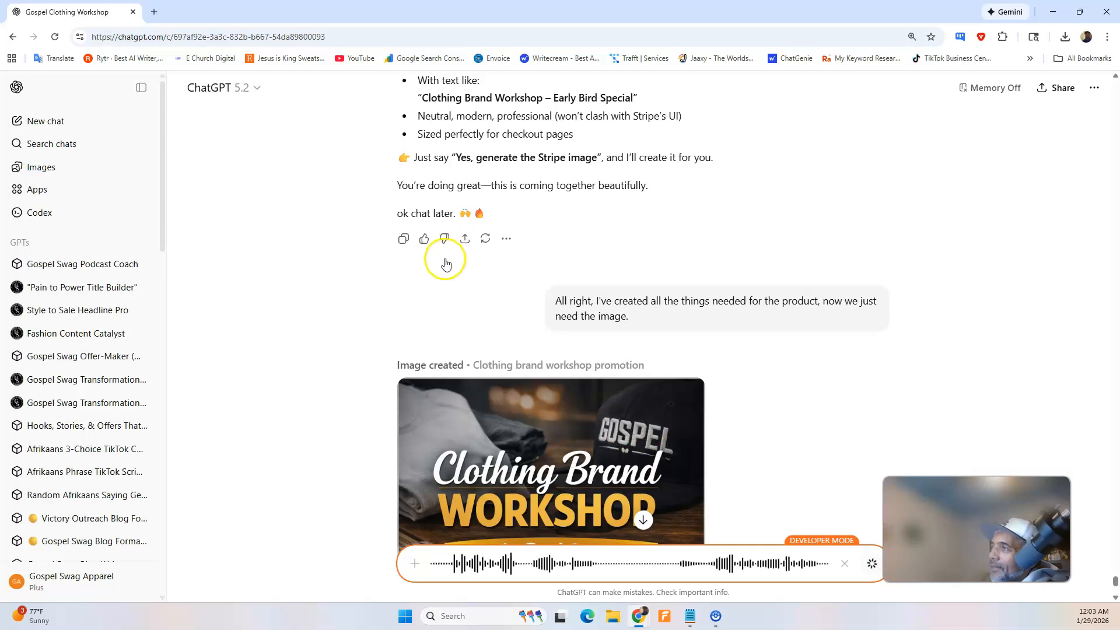
Switch to the Swipe Pages preview and check the sign-up button in the "Ready to Get Started?" section.
{"action": "mouse_move", "coordinate": [644, 625]}
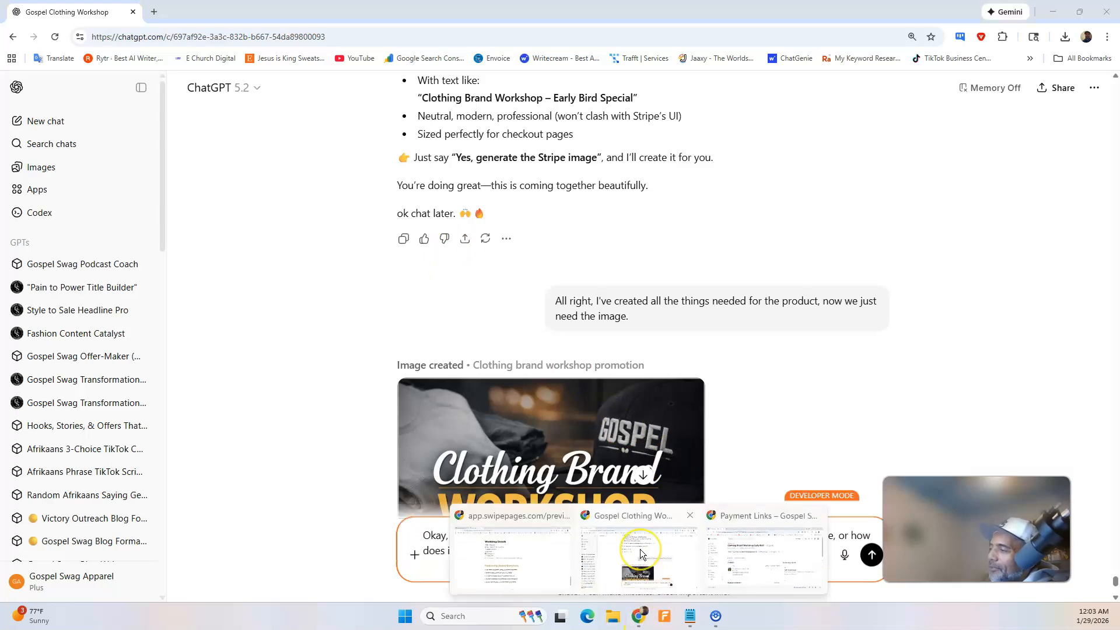
{"action": "left_click", "coordinate": [544, 553]}
{"action": "scroll", "coordinate": [519, 326], "scroll_direction": "up", "scroll_amount": 8}
{"action": "scroll", "coordinate": [540, 280], "scroll_direction": "down", "scroll_amount": 10}
{"action": "scroll", "coordinate": [542, 278], "scroll_direction": "down", "scroll_amount": 2}
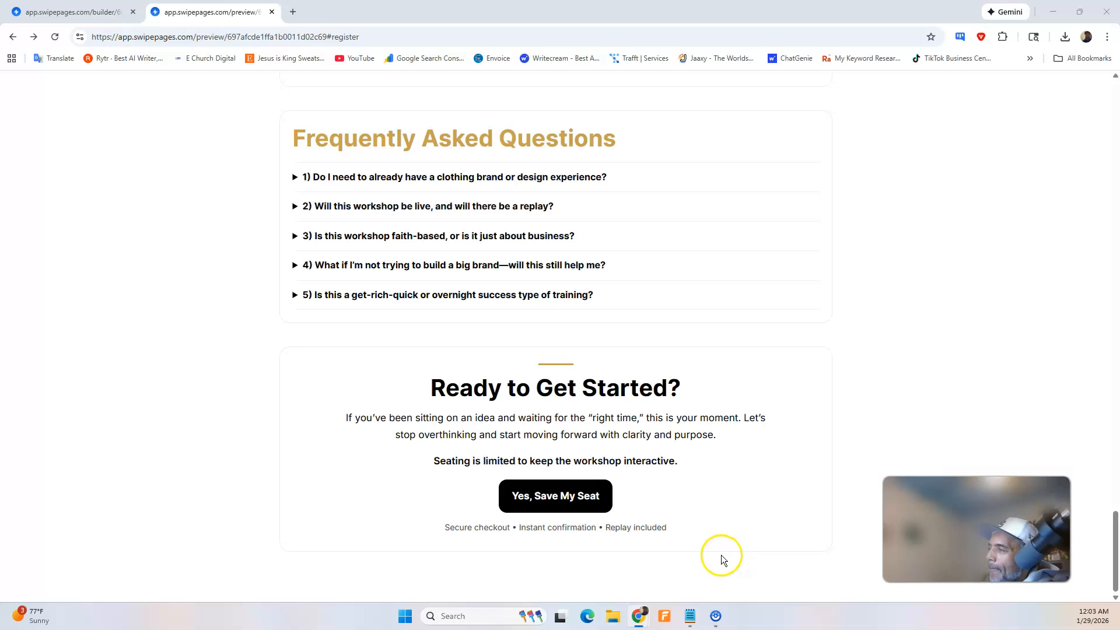
{"action": "mouse_move", "coordinate": [639, 616]}
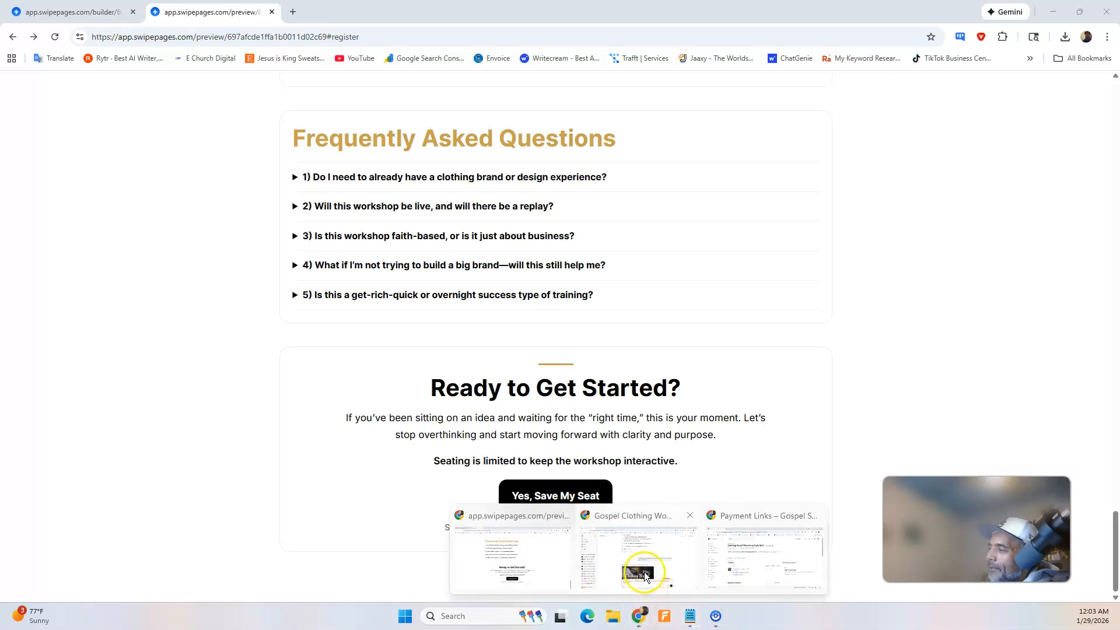
Return to ChatGPT and send the dictated question about linking the sign-up button.
{"action": "left_click", "coordinate": [645, 576]}
{"action": "scroll", "coordinate": [593, 380], "scroll_direction": "down", "scroll_amount": 3}
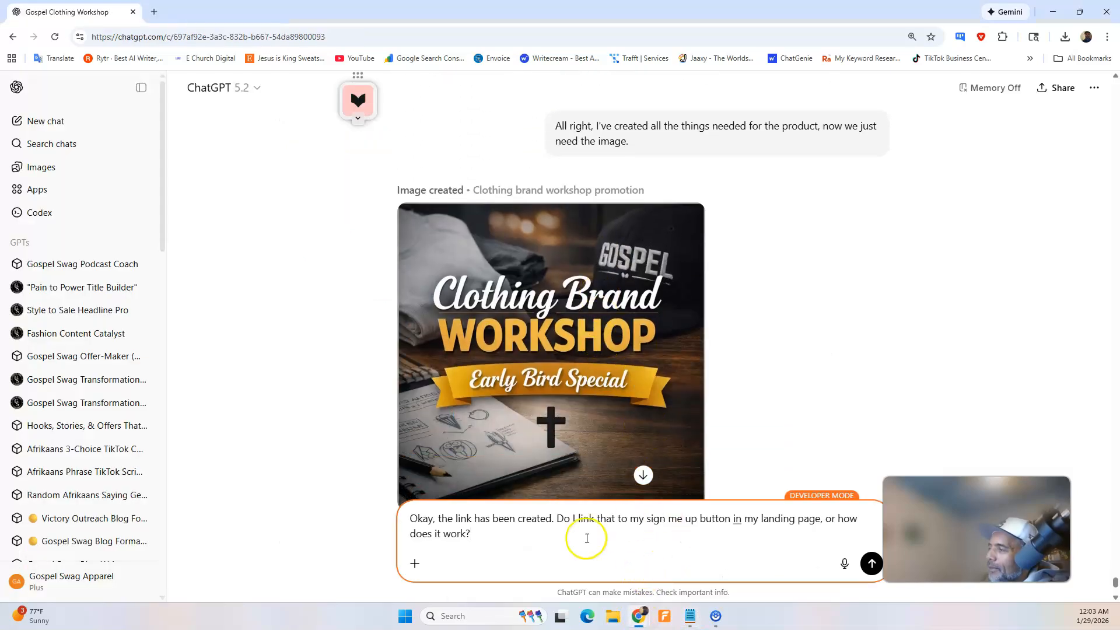
{"action": "left_click", "coordinate": [870, 564]}
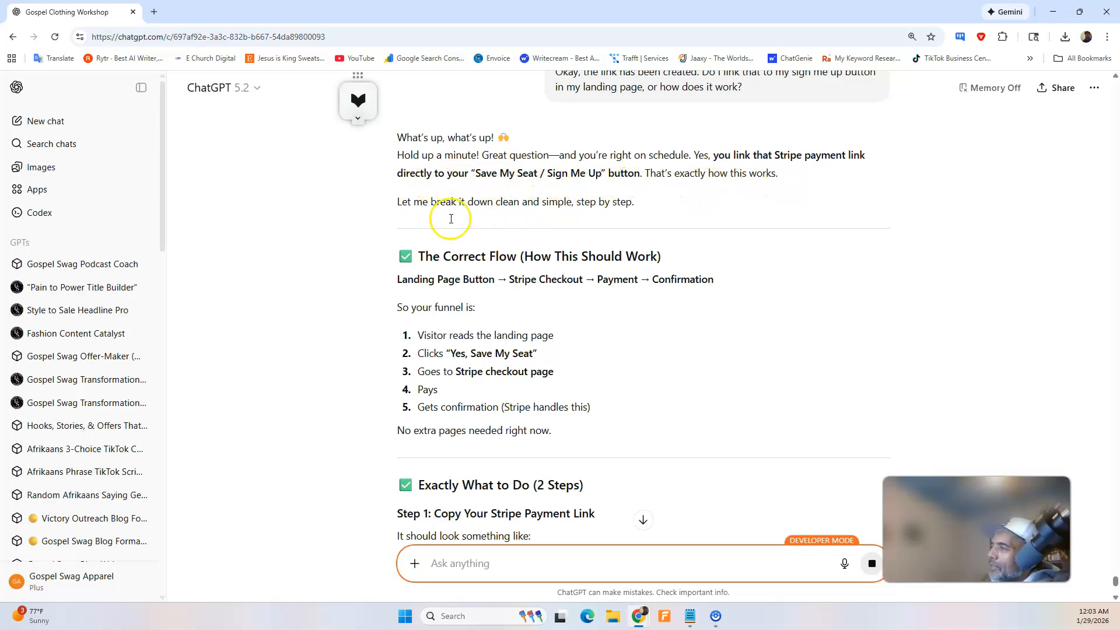
Read ChatGPT's instructions for connecting the Stripe payment link to the landing page's CTA button, including the optional extras and final verdict.
{"action": "scroll", "coordinate": [616, 216], "scroll_direction": "down", "scroll_amount": 1}
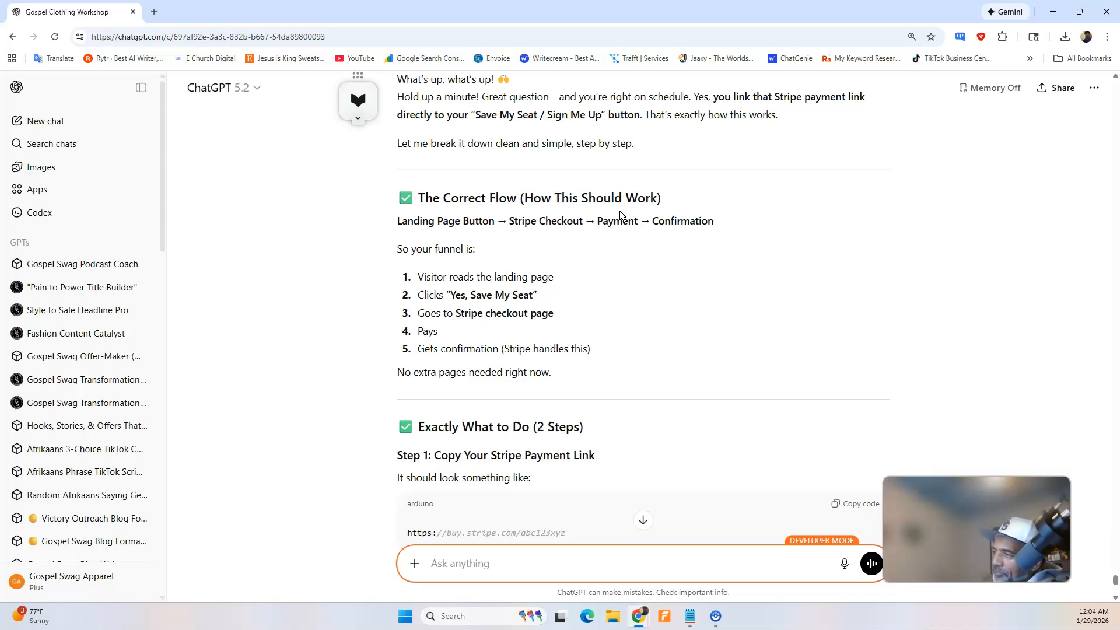
{"action": "scroll", "coordinate": [610, 245], "scroll_direction": "down", "scroll_amount": 3}
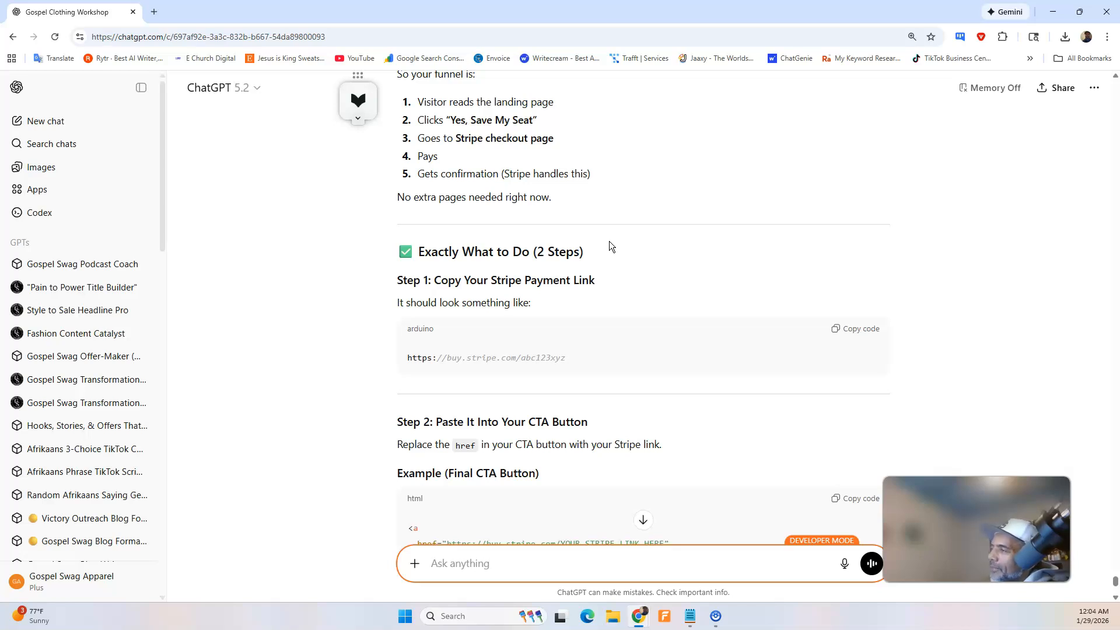
{"action": "scroll", "coordinate": [533, 377], "scroll_direction": "down", "scroll_amount": 1}
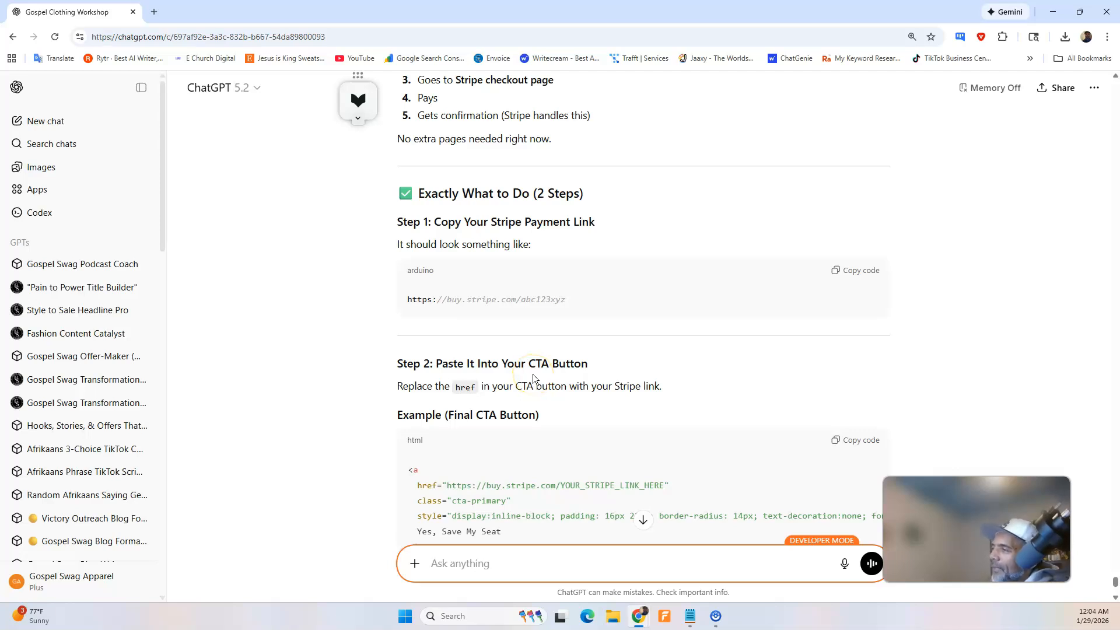
{"action": "scroll", "coordinate": [538, 373], "scroll_direction": "down", "scroll_amount": 4}
{"action": "scroll", "coordinate": [532, 263], "scroll_direction": "up", "scroll_amount": 1}
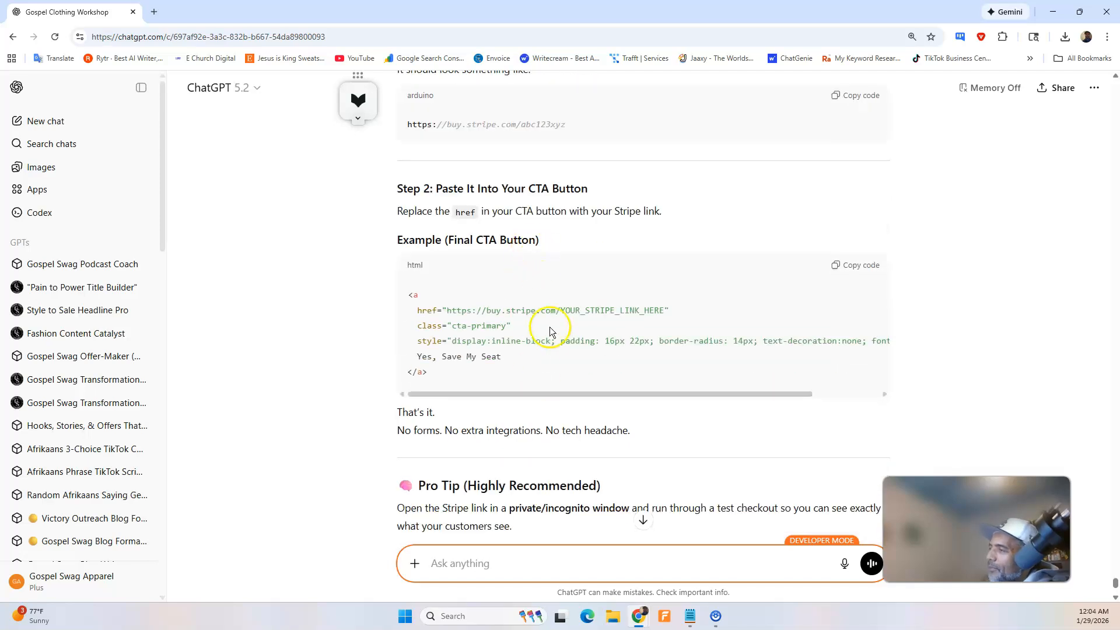
{"action": "scroll", "coordinate": [555, 331], "scroll_direction": "down", "scroll_amount": 3}
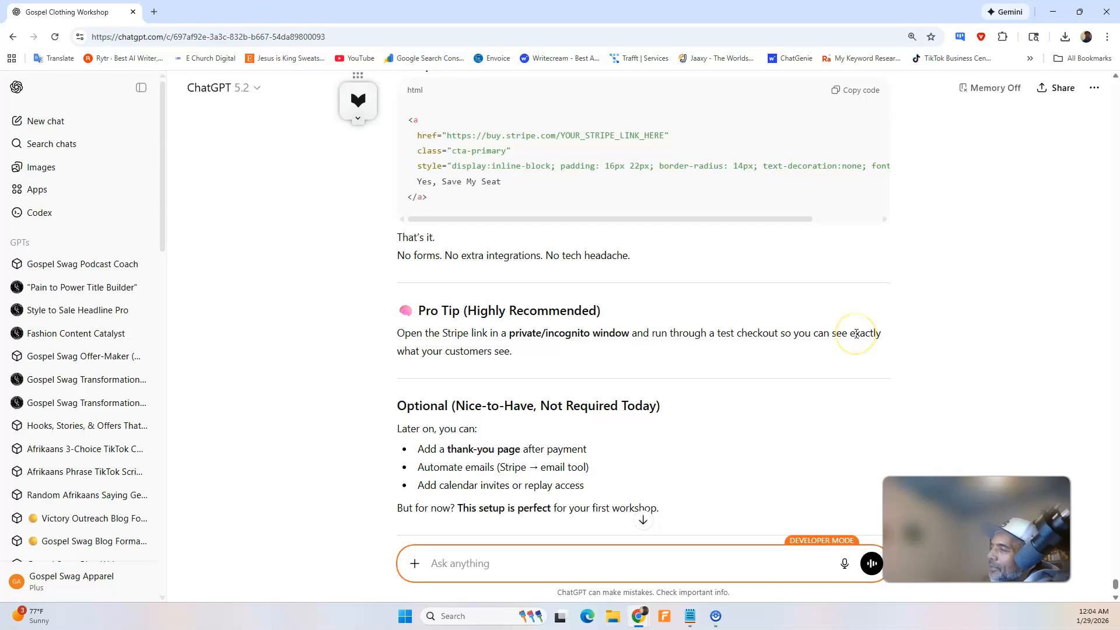
{"action": "scroll", "coordinate": [554, 401], "scroll_direction": "down", "scroll_amount": 1}
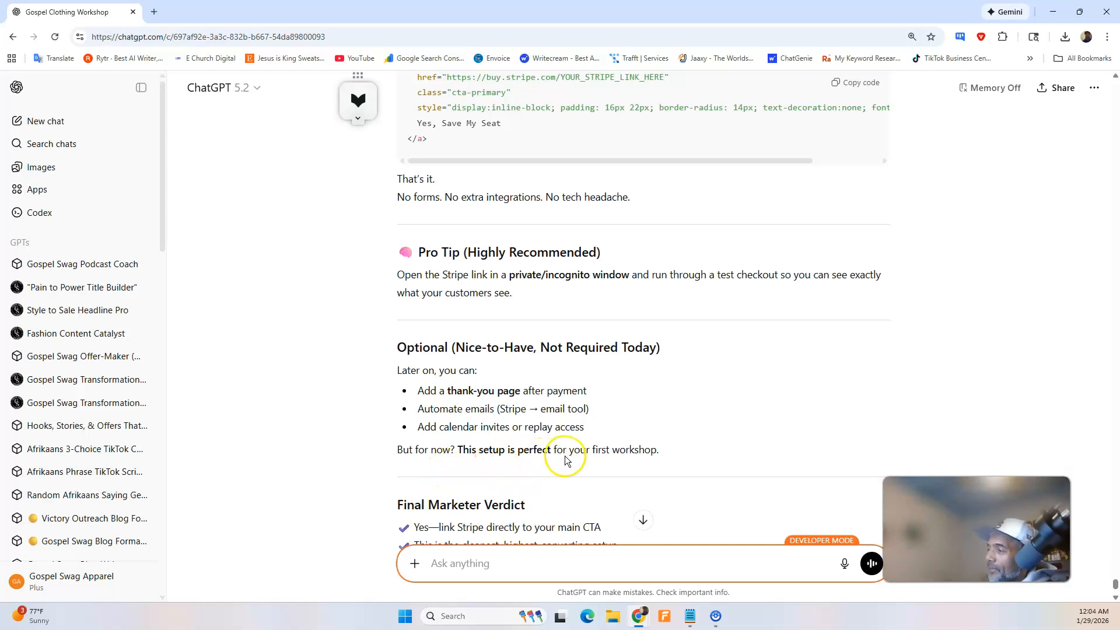
{"action": "scroll", "coordinate": [574, 450], "scroll_direction": "down", "scroll_amount": 3}
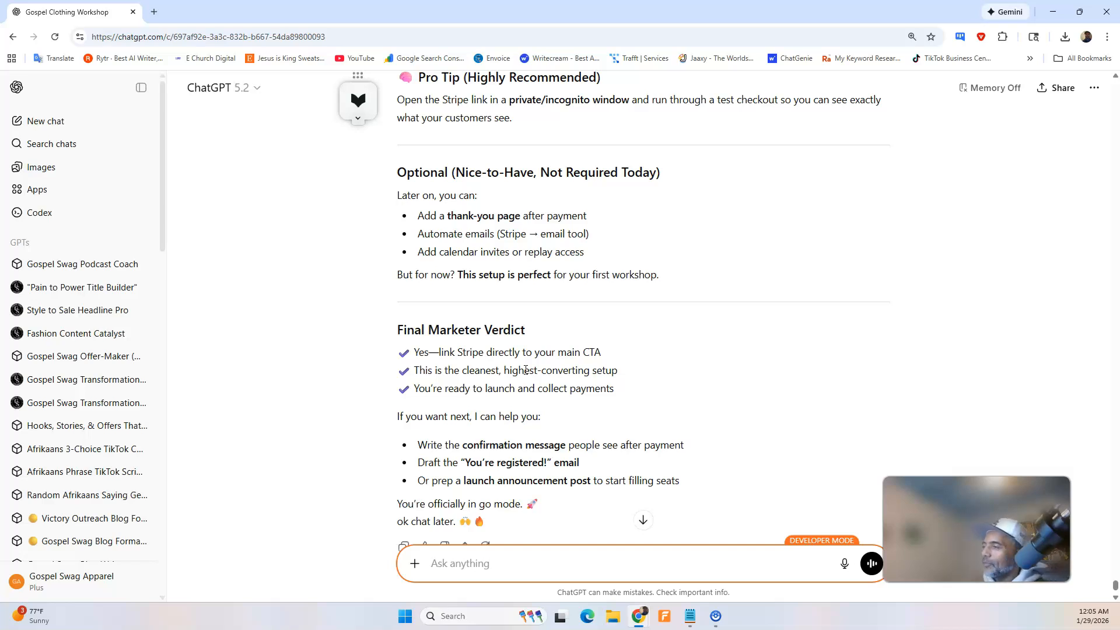
{"action": "scroll", "coordinate": [408, 305], "scroll_direction": "down", "scroll_amount": 1}
{"action": "scroll", "coordinate": [425, 299], "scroll_direction": "up", "scroll_amount": 3}
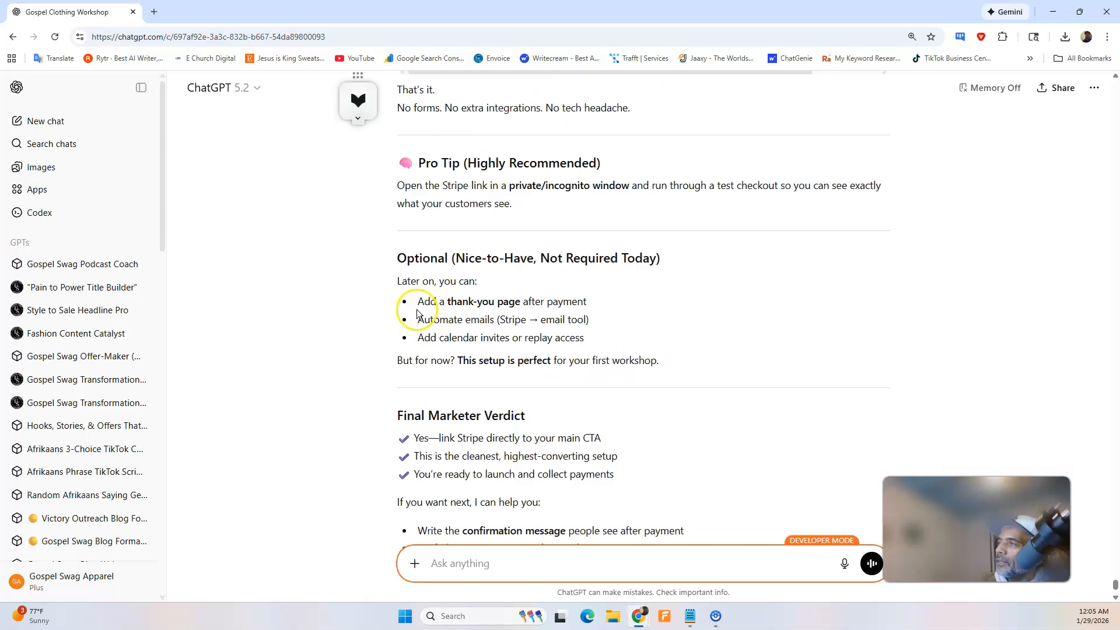
{"action": "scroll", "coordinate": [659, 461], "scroll_direction": "down", "scroll_amount": 2}
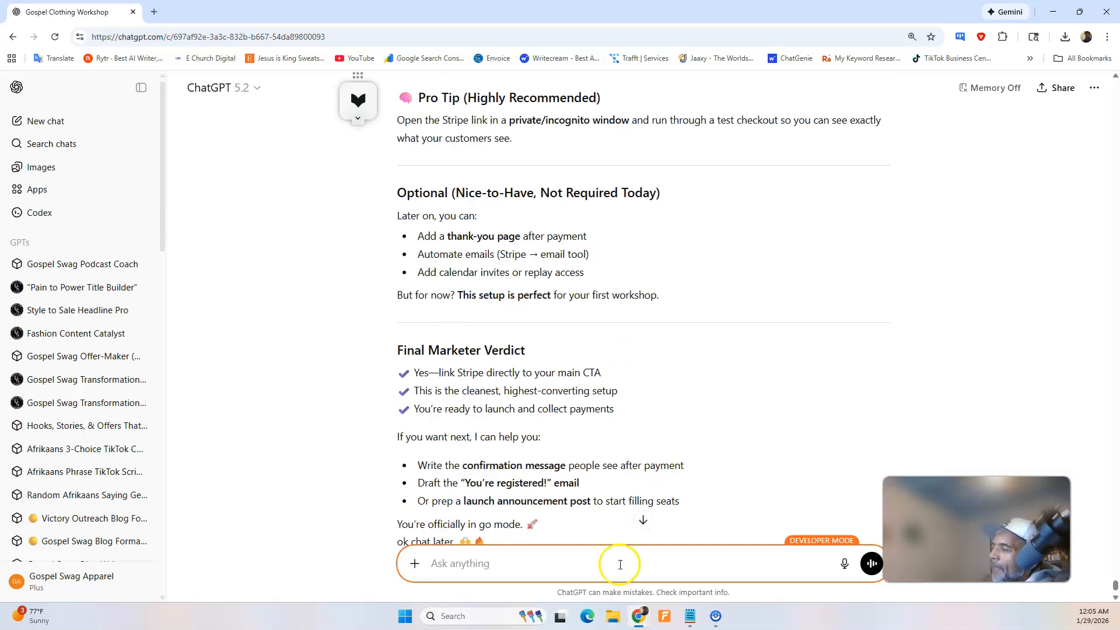
Ask ChatGPT by dictation to rewrite the payment section with the Stripe link added, pasting the payment link under the request.
{"action": "left_click", "coordinate": [851, 549]}
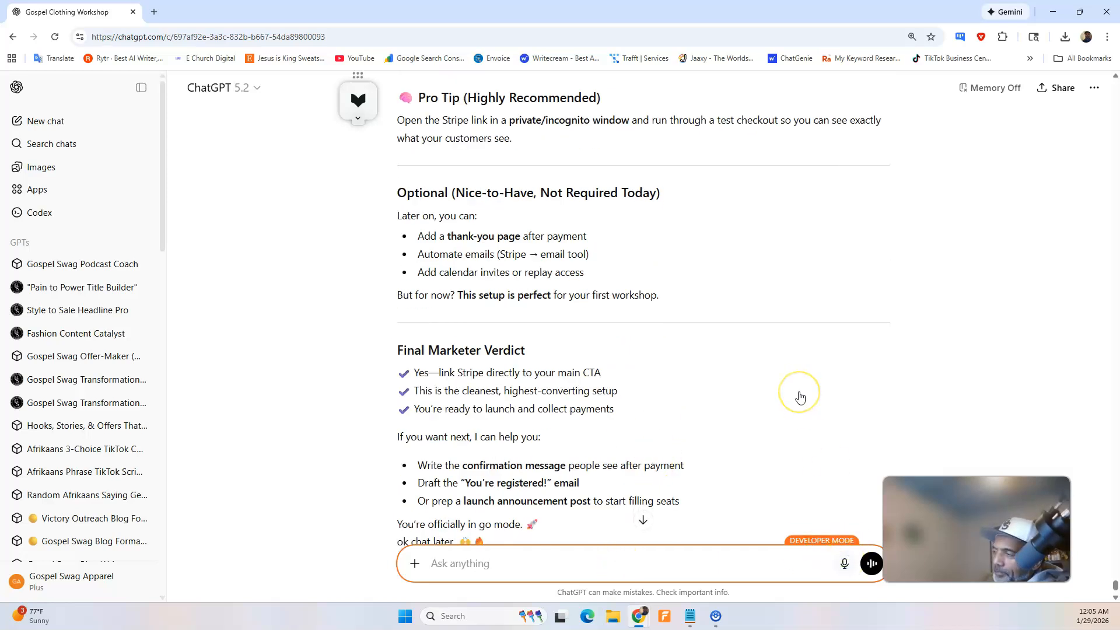
{"action": "left_click", "coordinate": [650, 510]}
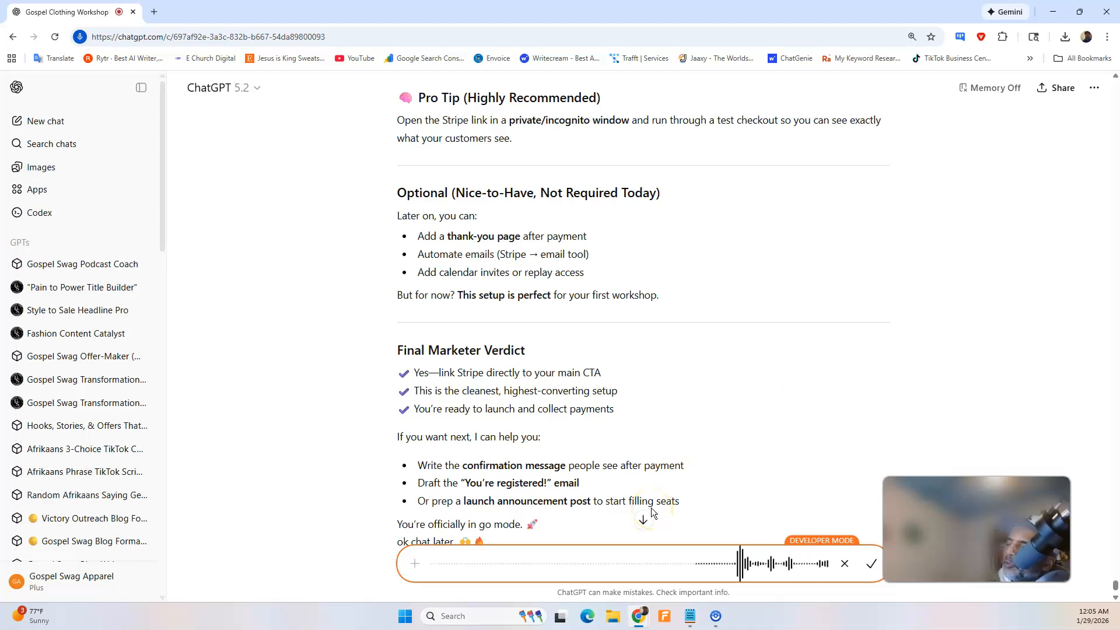
{"action": "left_click", "coordinate": [644, 624]}
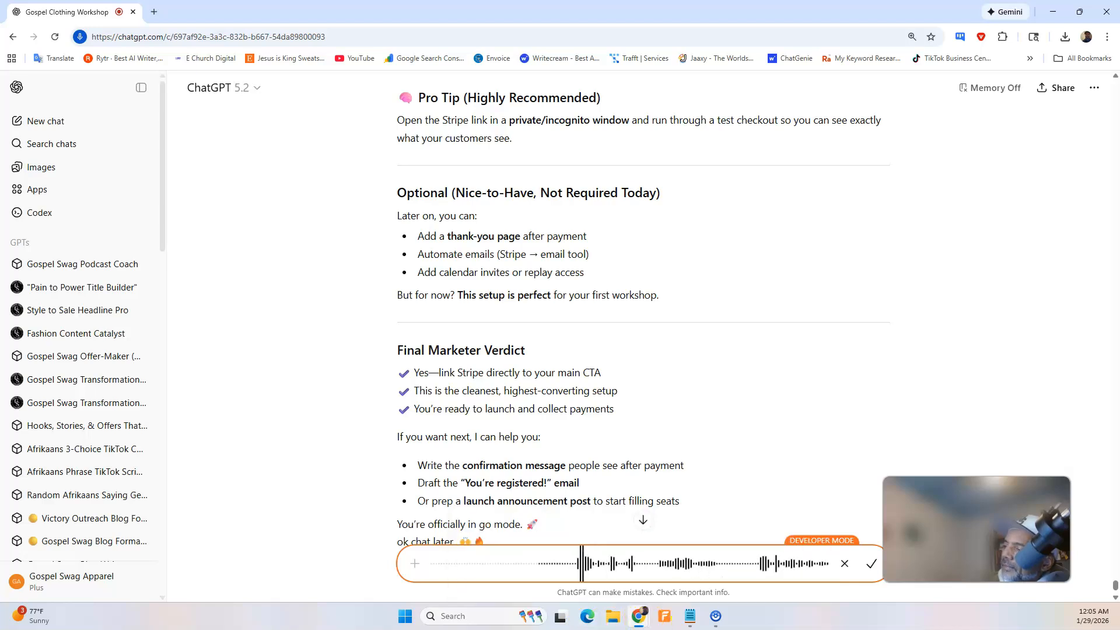
{"action": "left_click", "coordinate": [871, 563]}
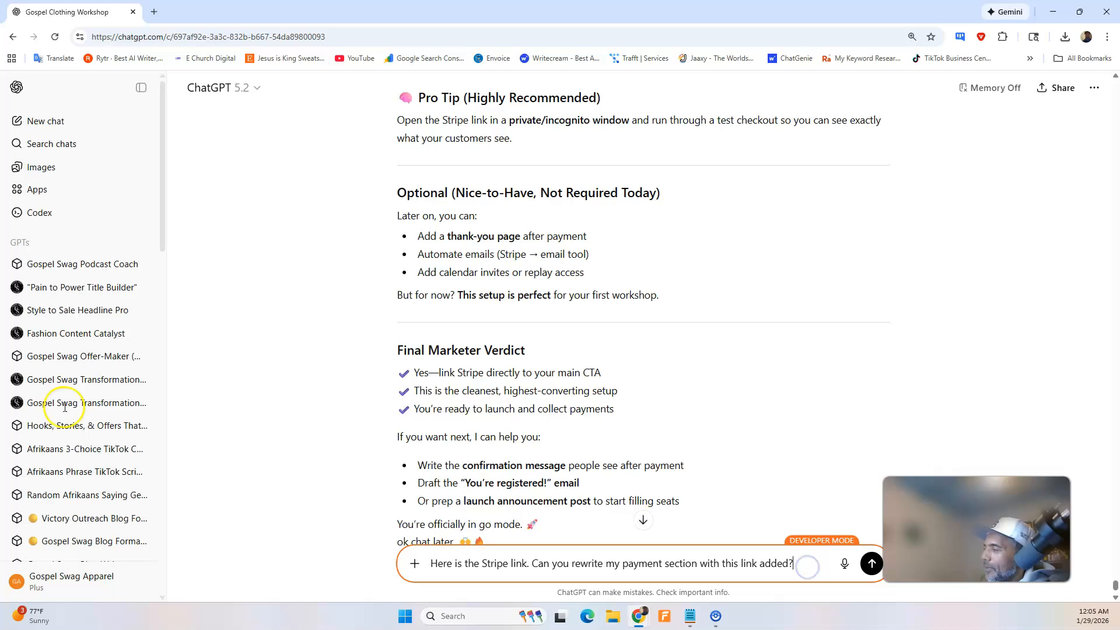
{"action": "key", "text": "shift+Return"}
{"action": "type", "text": "https://buy.stripe.com/dRm9AScCOaRkgE1gAX2B200"}
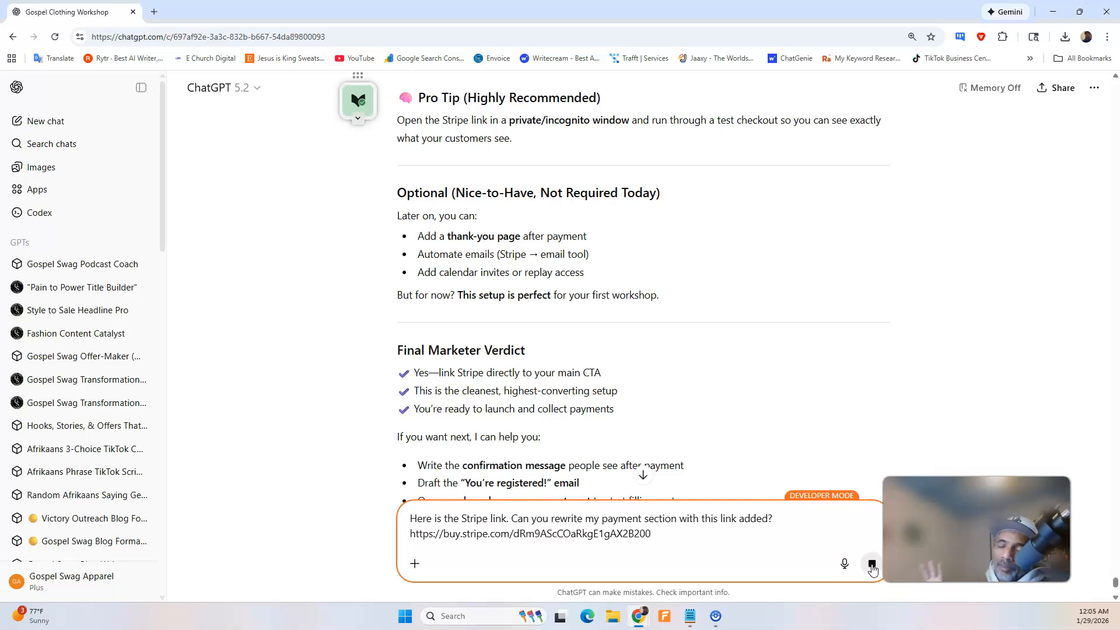
{"action": "left_click", "coordinate": [872, 563]}
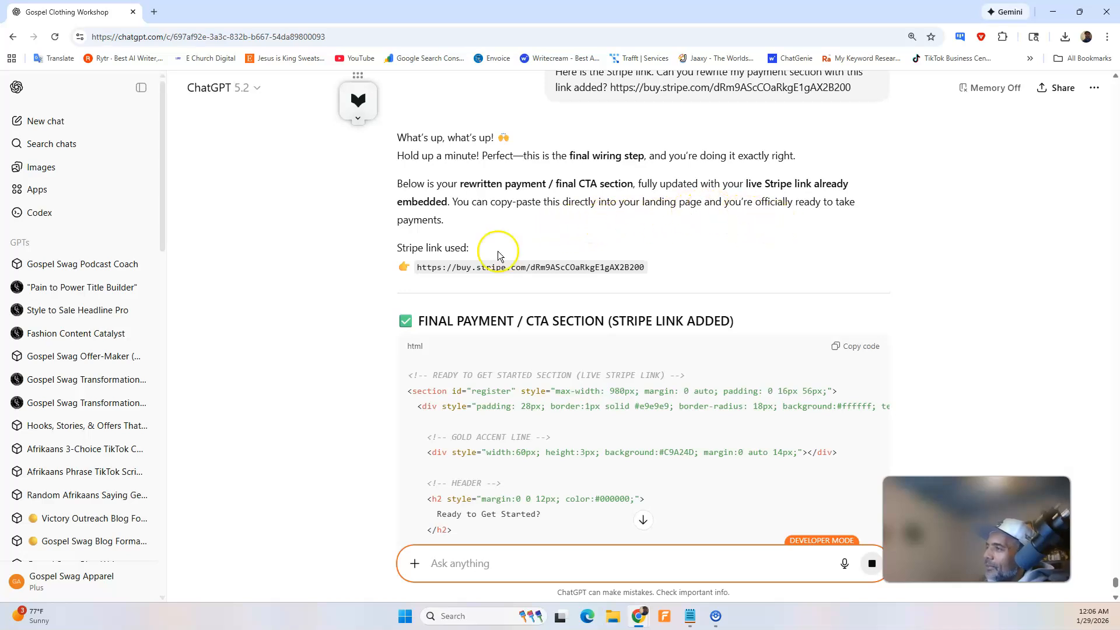
Review ChatGPT's rewritten payment section and copy its HTML code.
{"action": "scroll", "coordinate": [633, 274], "scroll_direction": "down", "scroll_amount": 5}
{"action": "scroll", "coordinate": [635, 245], "scroll_direction": "down", "scroll_amount": 6}
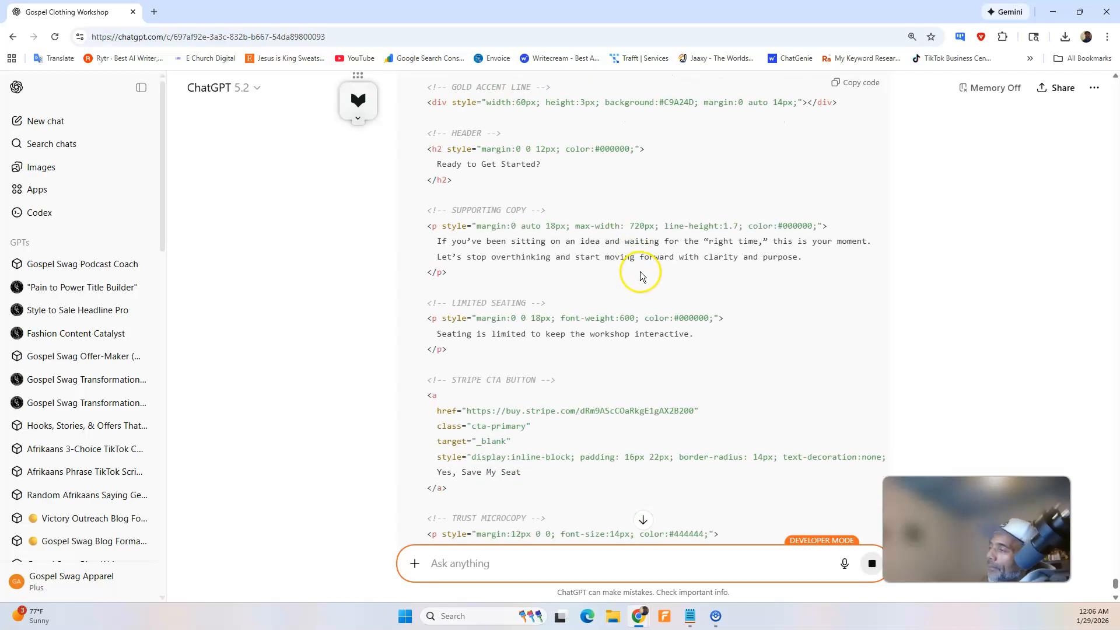
{"action": "scroll", "coordinate": [647, 274], "scroll_direction": "up", "scroll_amount": 6}
{"action": "left_click", "coordinate": [857, 83]}
Switch to the Swipe Pages builder, replace the last HTML Code module's content with the copied Stripe payment section, and save the page.
{"action": "mouse_move", "coordinate": [639, 616]}
{"action": "left_click", "coordinate": [537, 566]}
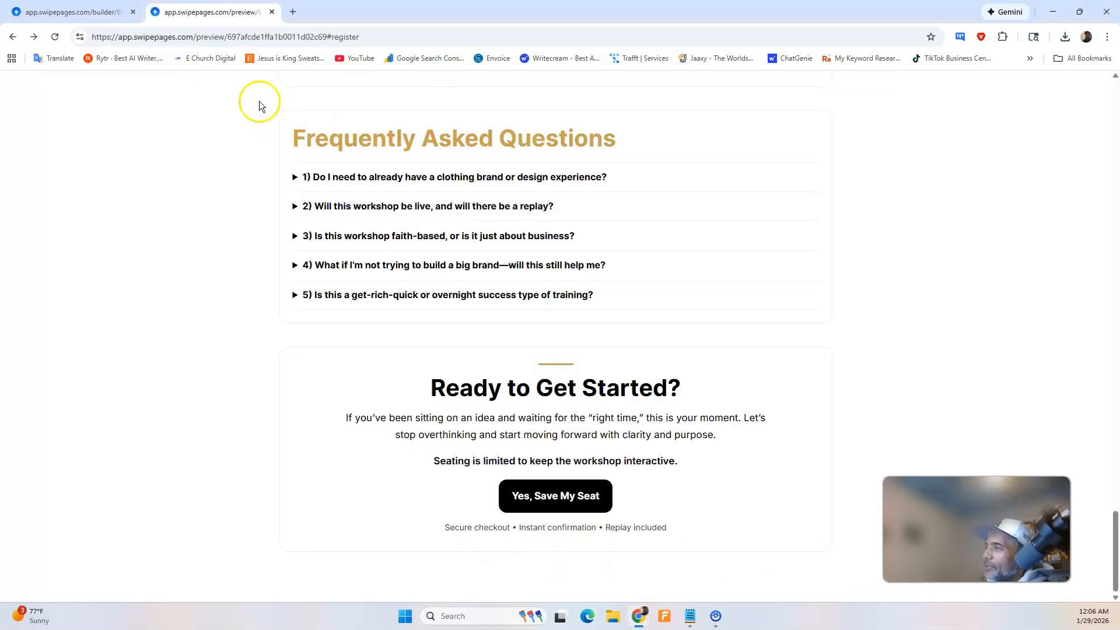
{"action": "left_click", "coordinate": [108, 13]}
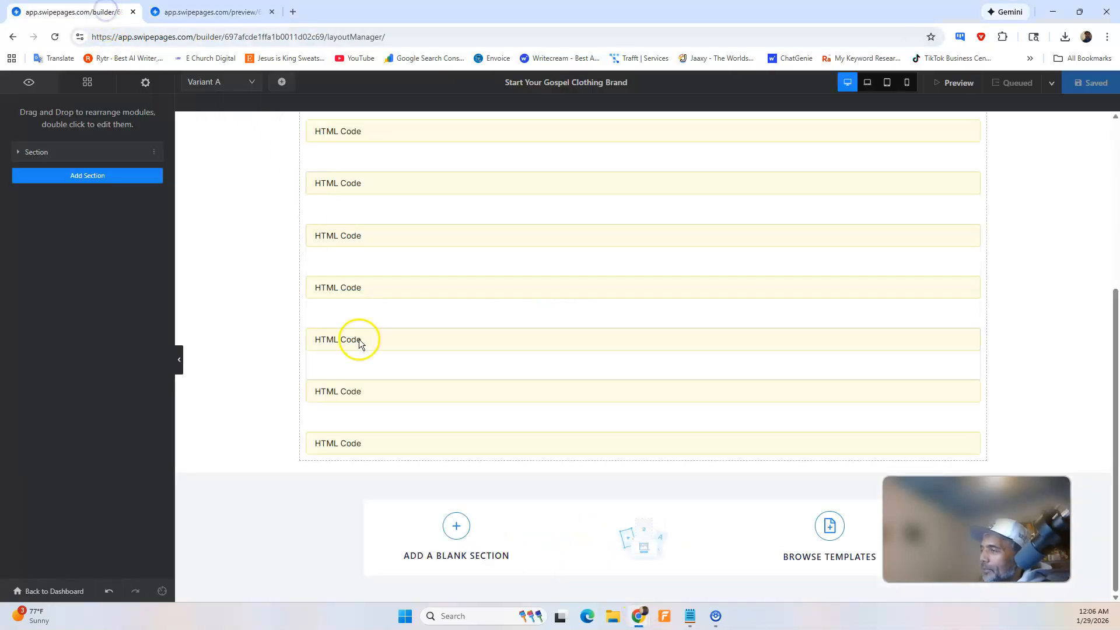
{"action": "double_click", "coordinate": [370, 444]}
{"action": "left_click", "coordinate": [126, 296]}
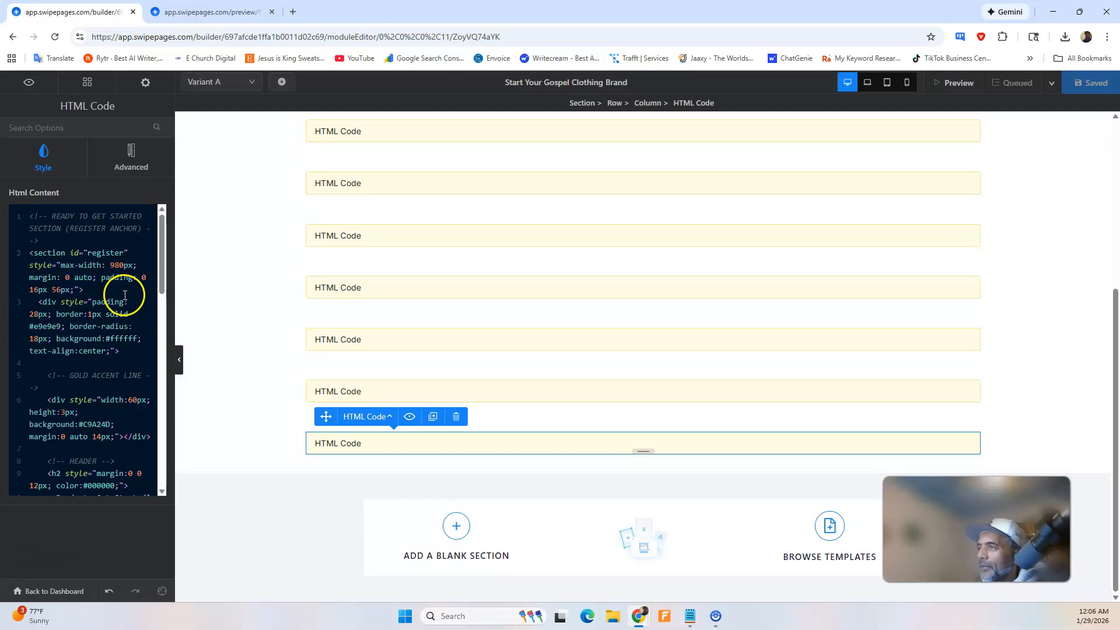
{"action": "key", "text": "ctrl+a"}
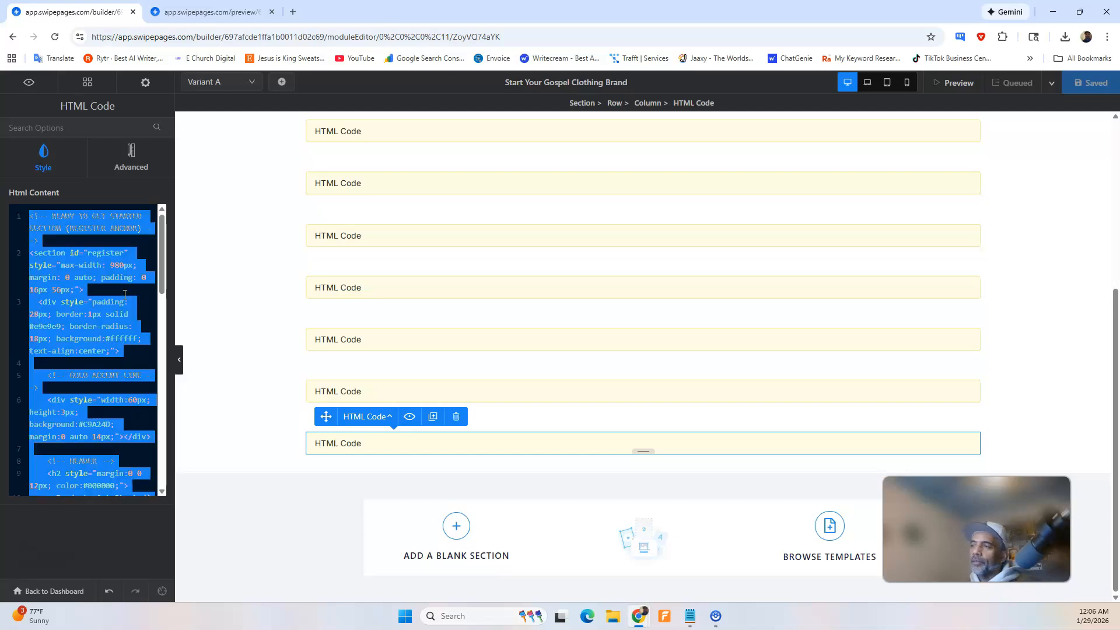
{"action": "key", "text": "BackSpace"}
{"action": "key", "text": "ctrl+v"}
{"action": "left_click", "coordinate": [118, 289]}
{"action": "scroll", "coordinate": [118, 290], "scroll_direction": "up", "scroll_amount": 10}
{"action": "left_click", "coordinate": [1073, 93]}
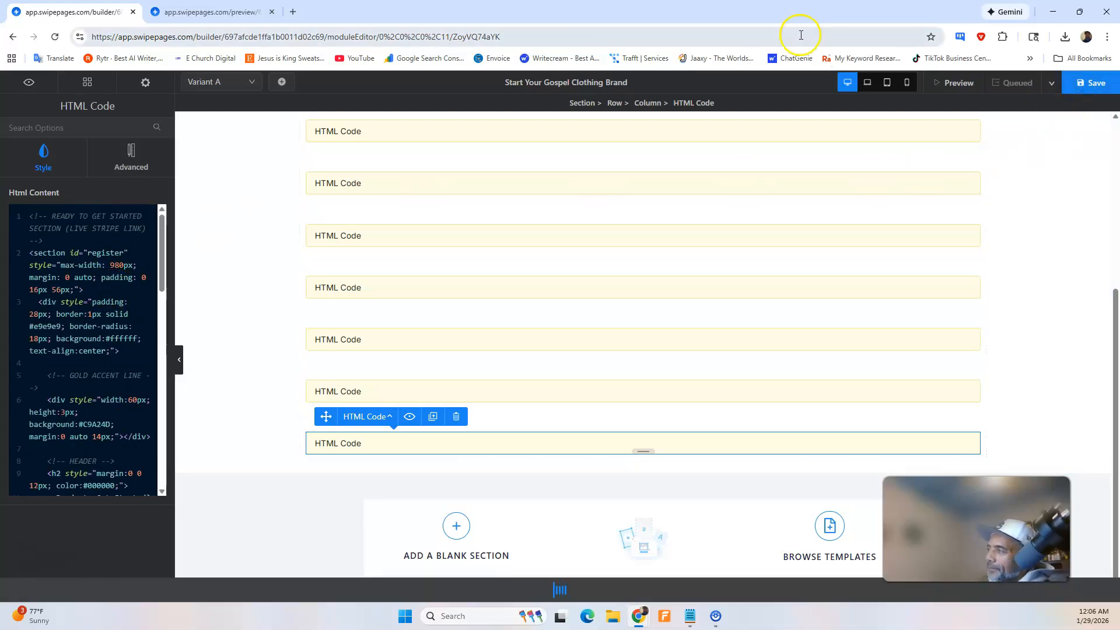
Reload the landing page preview and look over the refreshed page up to its hero section.
{"action": "left_click", "coordinate": [212, 12]}
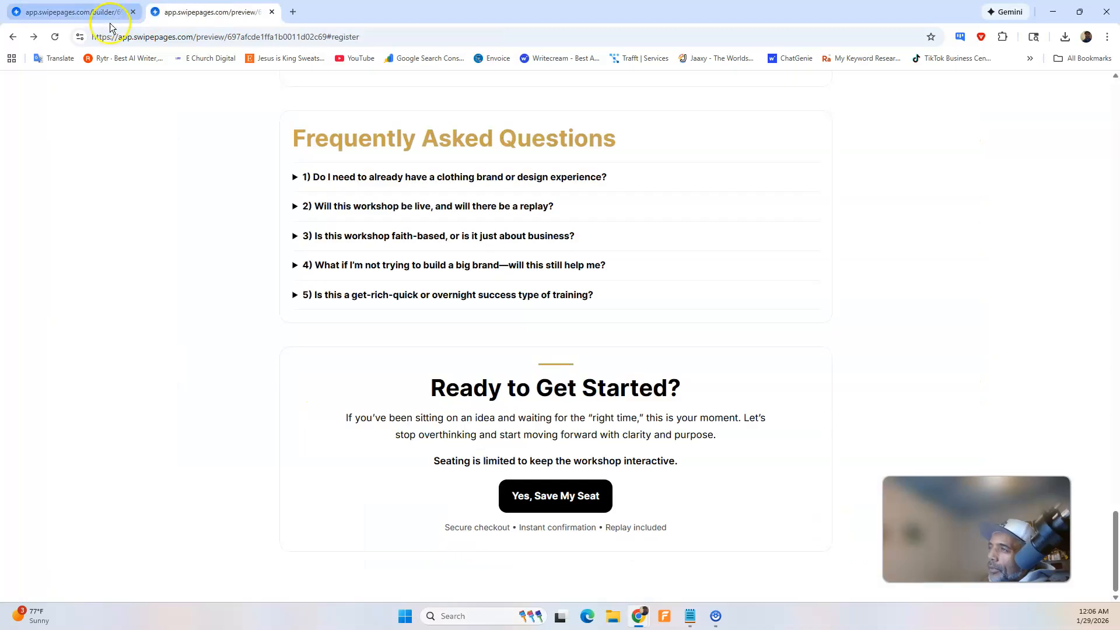
{"action": "left_click", "coordinate": [59, 38]}
{"action": "scroll", "coordinate": [377, 146], "scroll_direction": "down", "scroll_amount": 10}
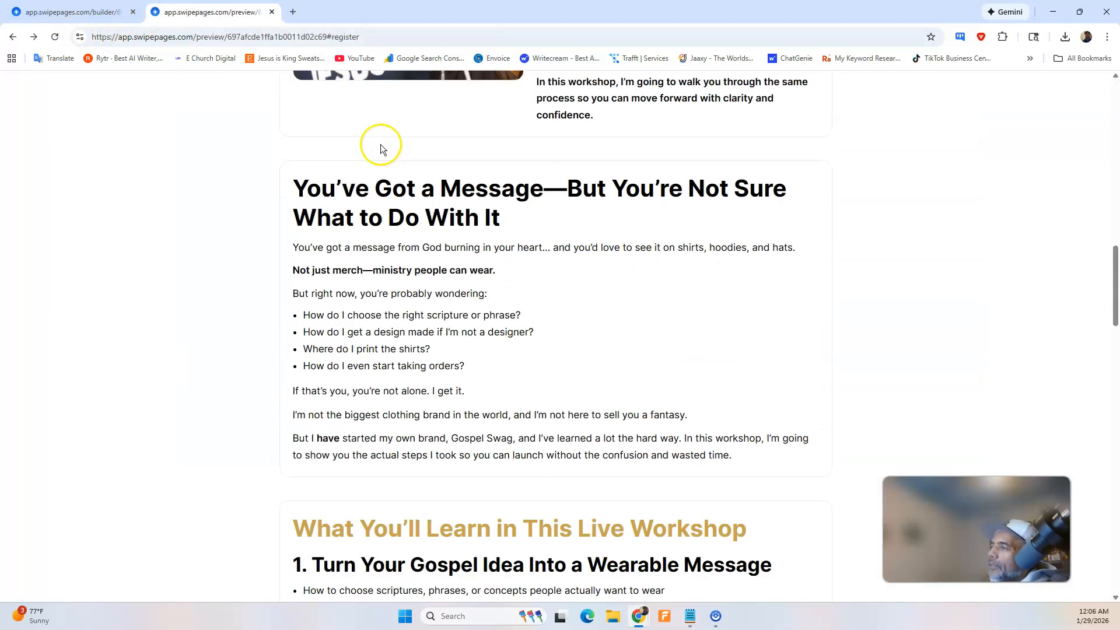
{"action": "scroll", "coordinate": [482, 250], "scroll_direction": "up", "scroll_amount": 10}
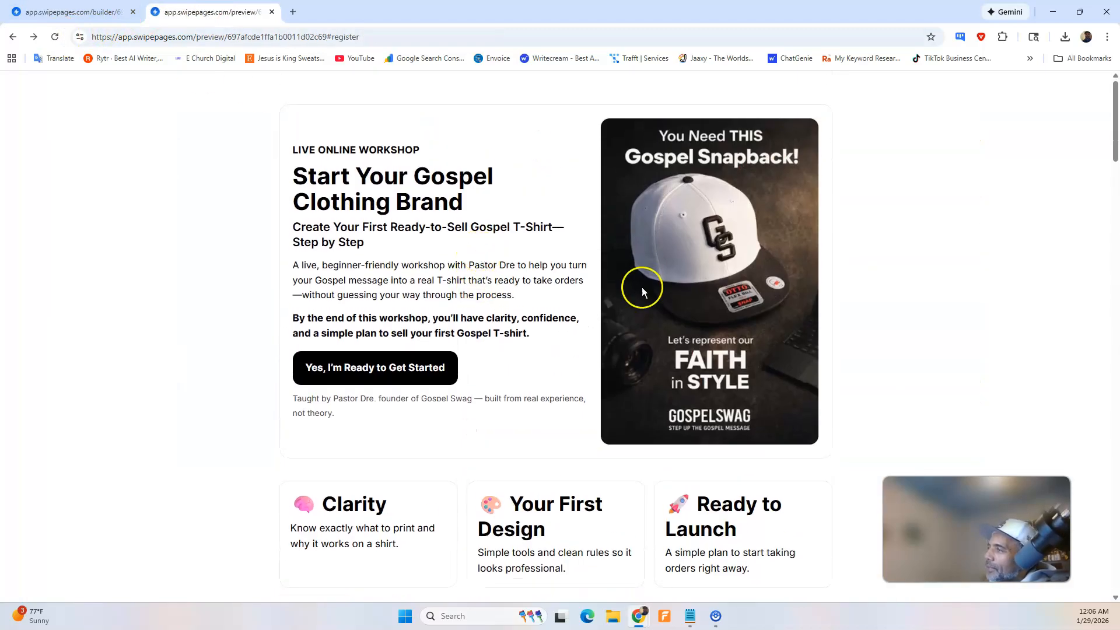
Test the hero and "Yes, Save My Seat" buttons through to Stripe checkout, expand the workshop description, and close the checkout page.
{"action": "left_click", "coordinate": [347, 370]}
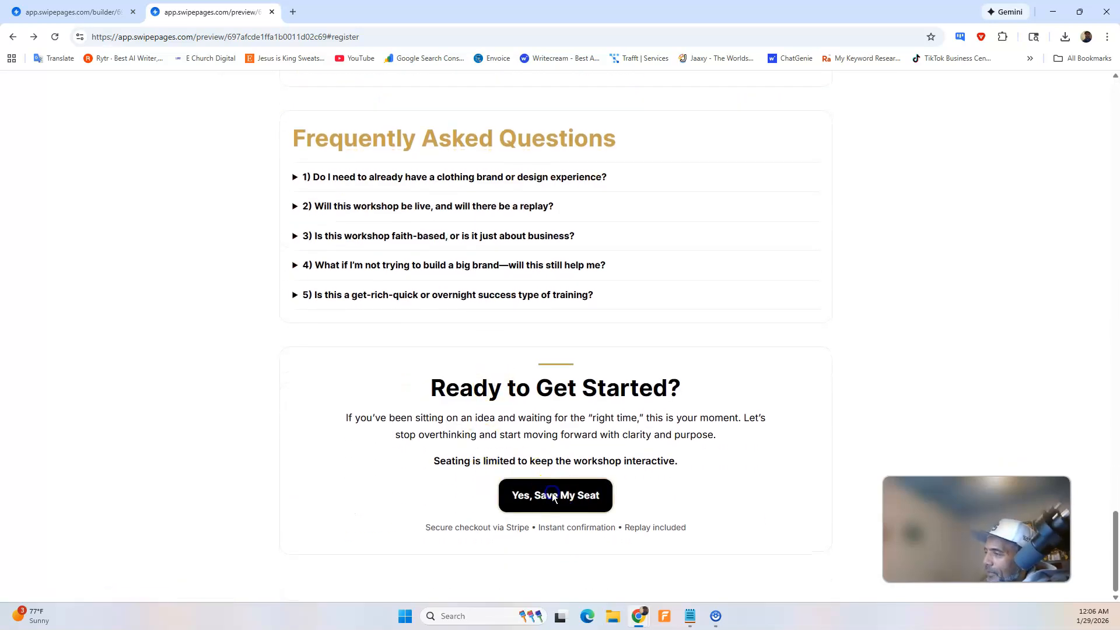
{"action": "left_click", "coordinate": [553, 494]}
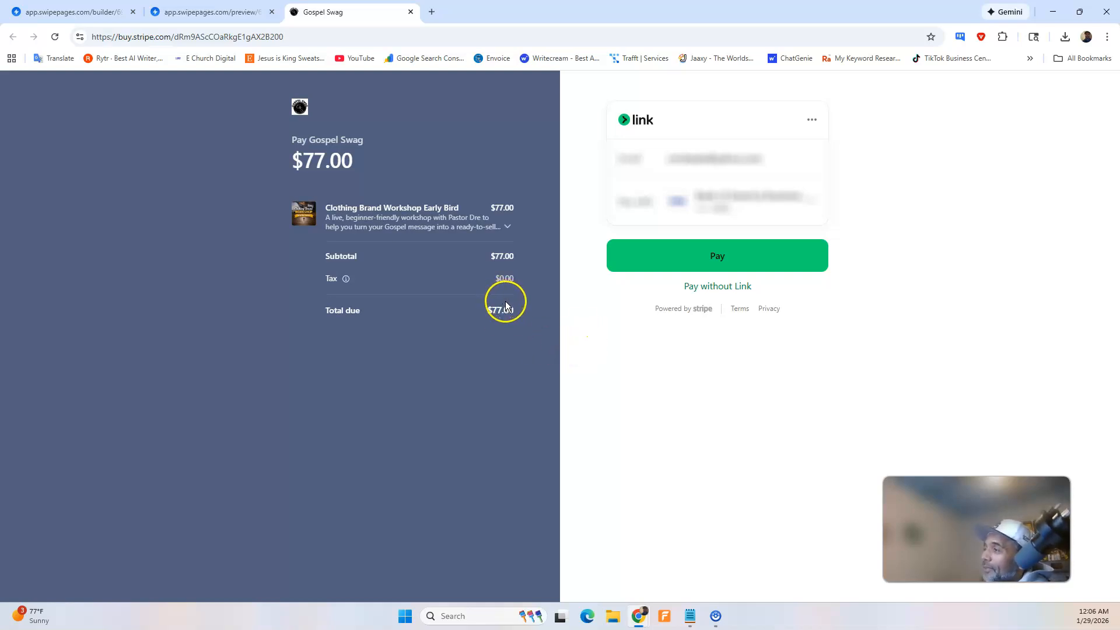
{"action": "left_click", "coordinate": [507, 227]}
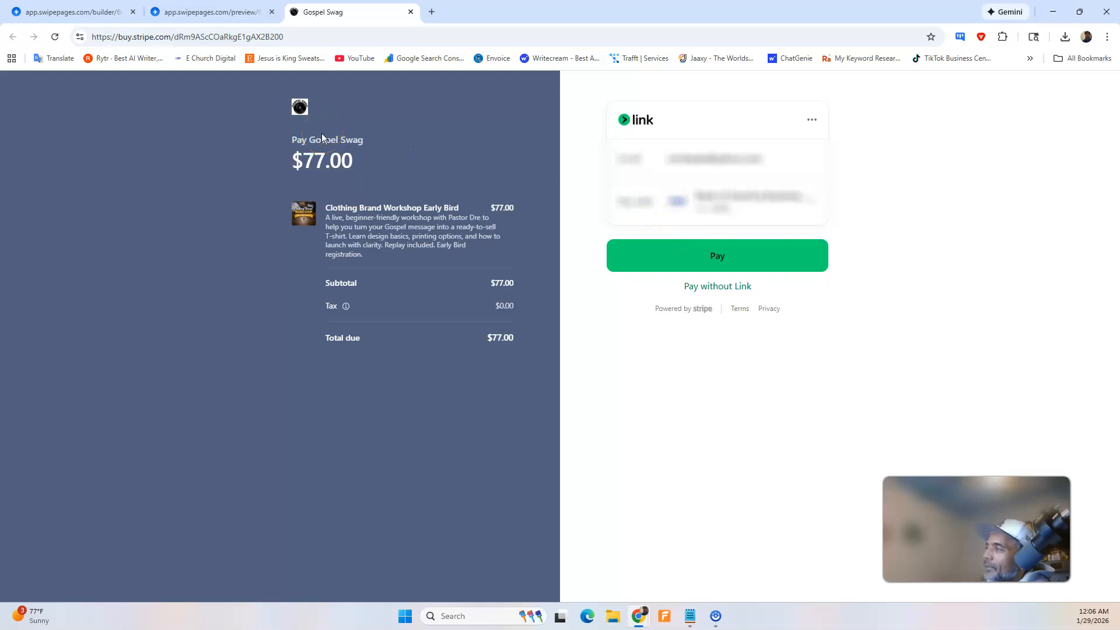
{"action": "left_click", "coordinate": [410, 11]}
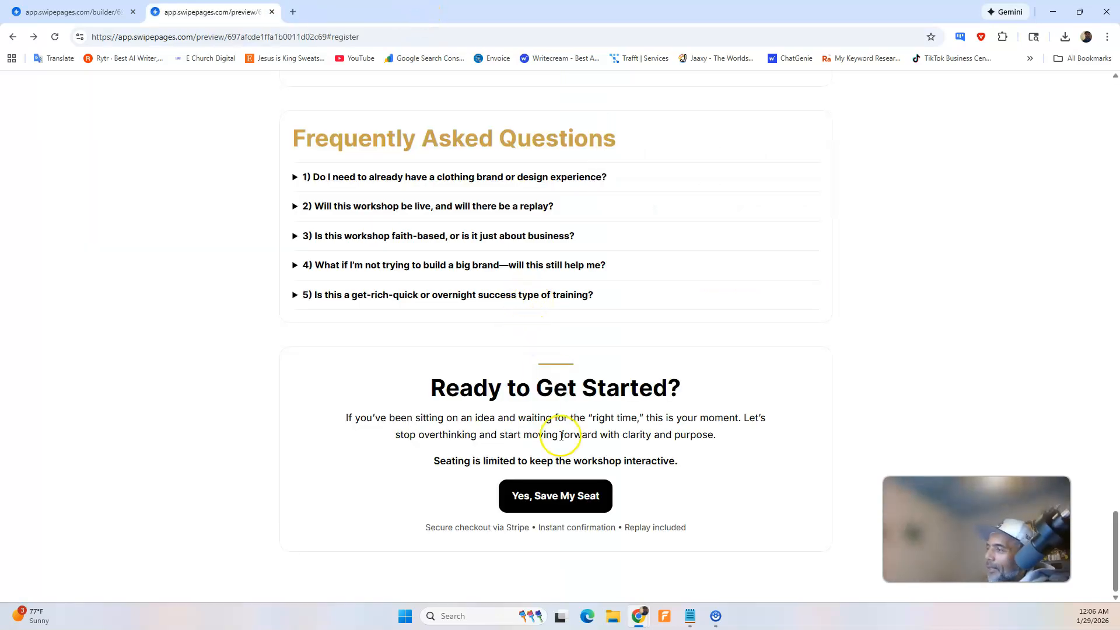
Look back over the landing page preview, then return to ChatGPT and read its setup rationale, quick final checks, and follow-up offers.
{"action": "scroll", "coordinate": [549, 423], "scroll_direction": "up", "scroll_amount": 20}
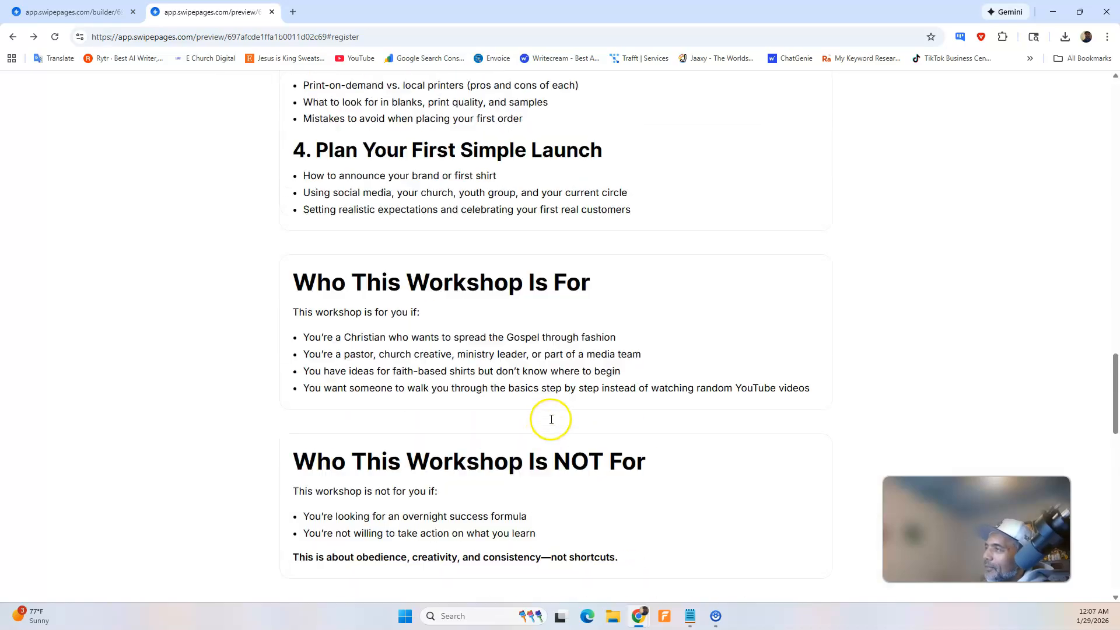
{"action": "scroll", "coordinate": [550, 419], "scroll_direction": "up", "scroll_amount": 12}
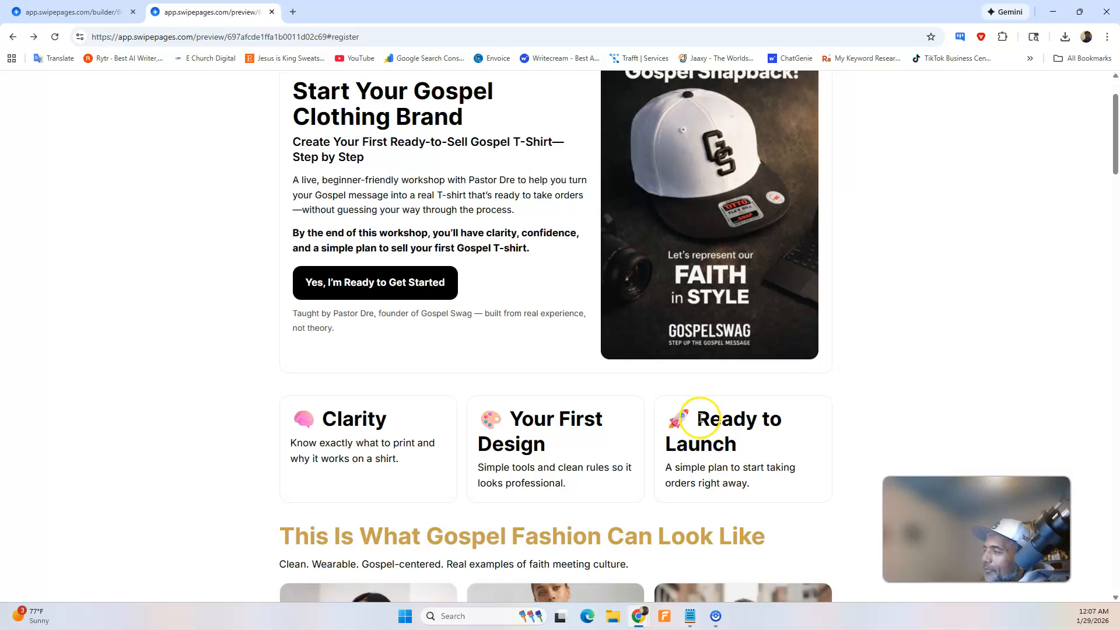
{"action": "scroll", "coordinate": [700, 419], "scroll_direction": "up", "scroll_amount": 2}
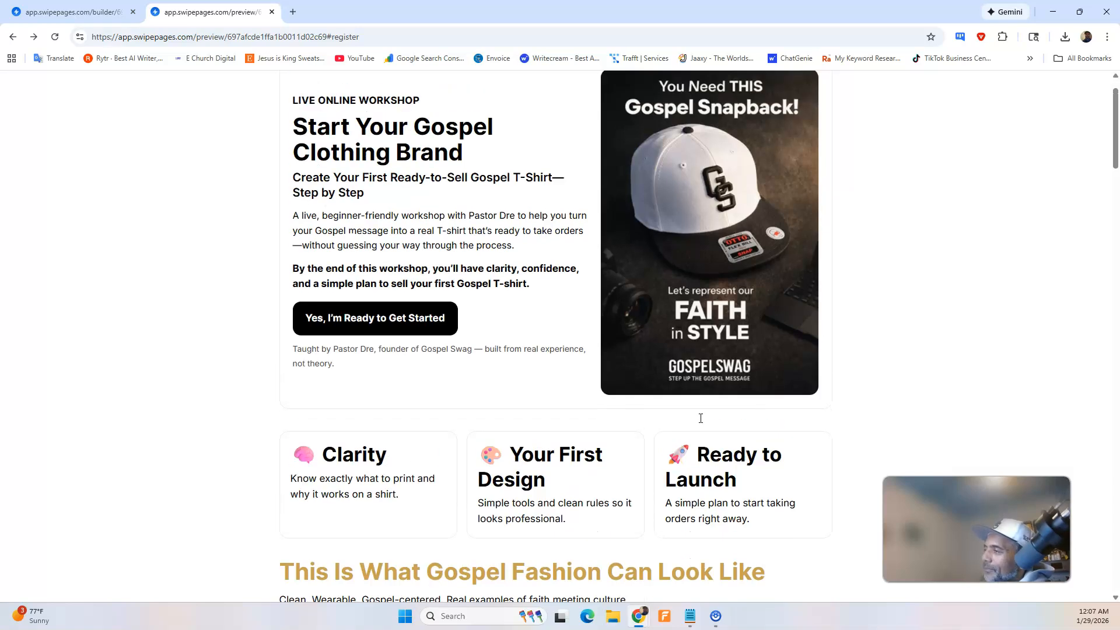
{"action": "mouse_move", "coordinate": [642, 609]}
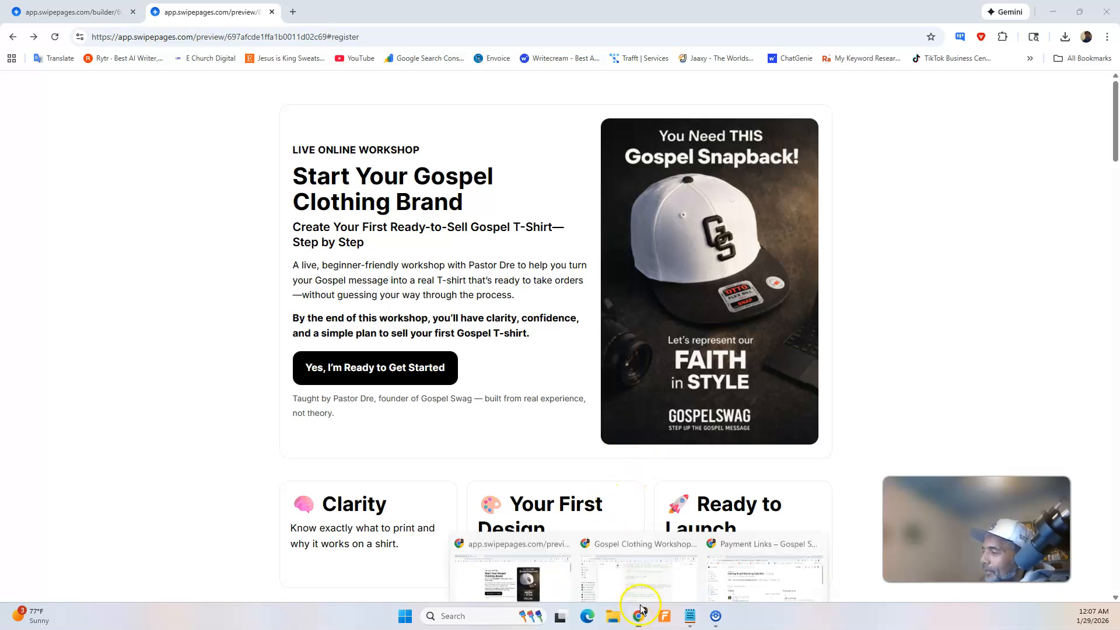
{"action": "left_click", "coordinate": [657, 570]}
{"action": "scroll", "coordinate": [595, 403], "scroll_direction": "down", "scroll_amount": 10}
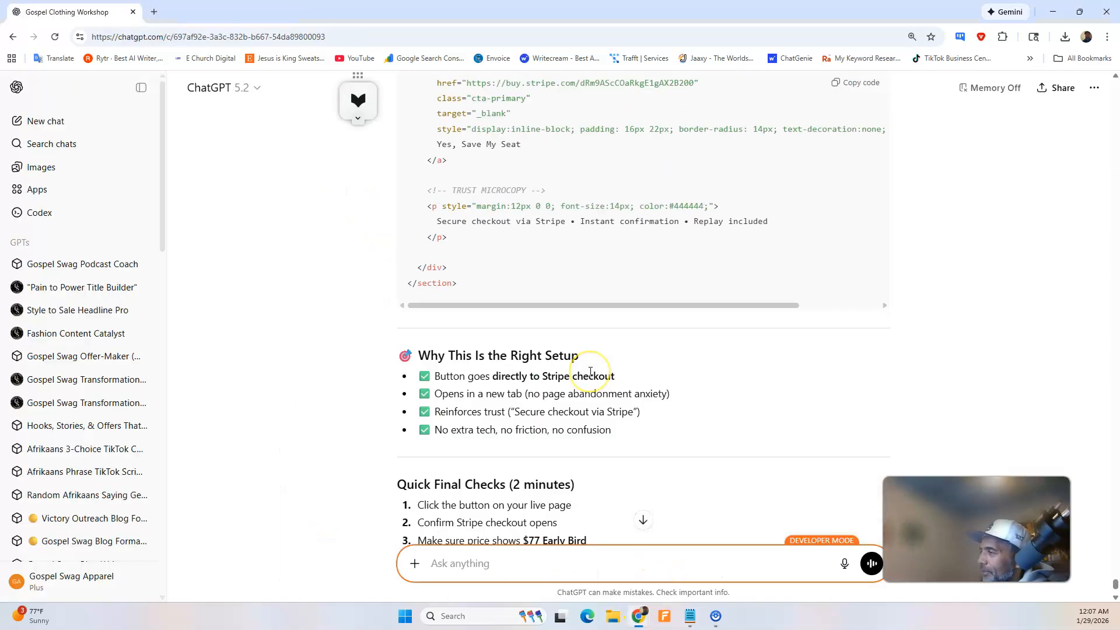
{"action": "scroll", "coordinate": [583, 370], "scroll_direction": "up", "scroll_amount": 4}
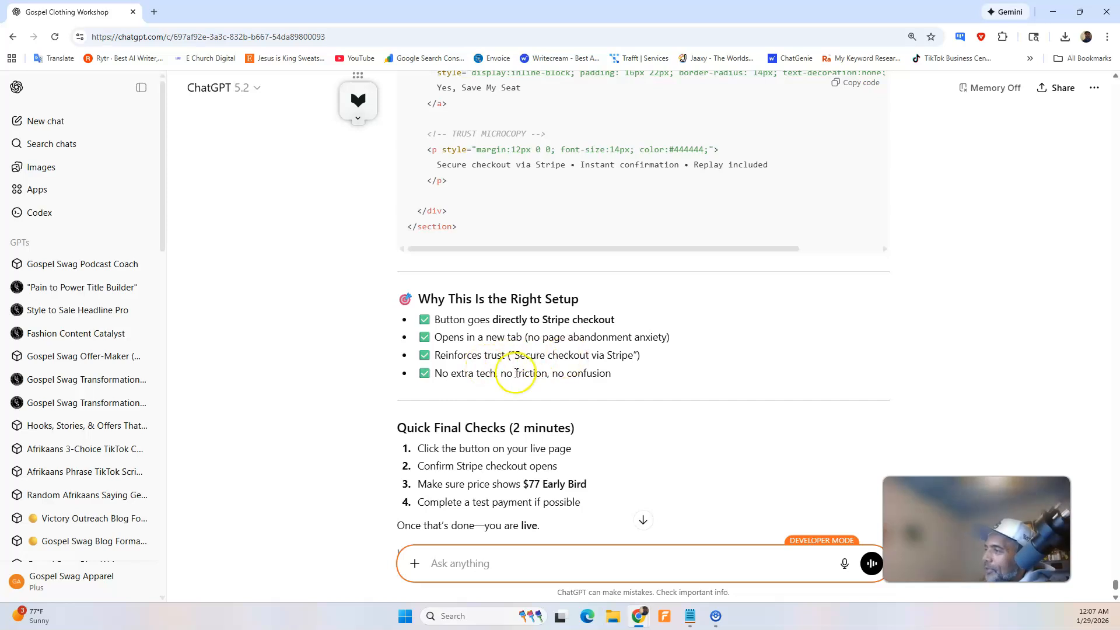
{"action": "scroll", "coordinate": [543, 376], "scroll_direction": "down", "scroll_amount": 2}
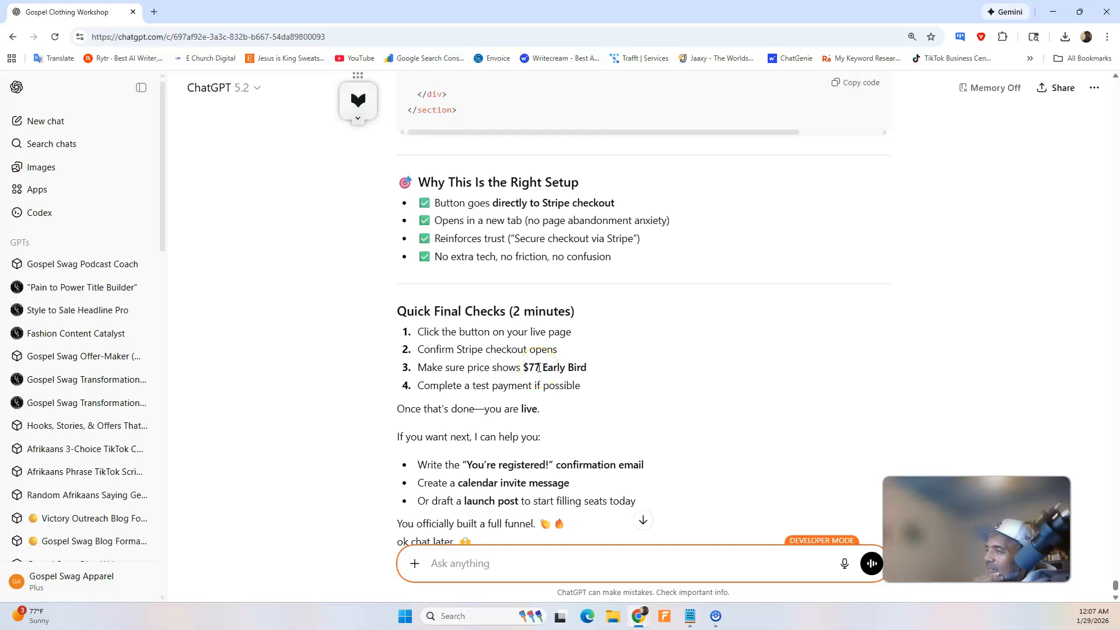
{"action": "scroll", "coordinate": [539, 368], "scroll_direction": "down", "scroll_amount": 2}
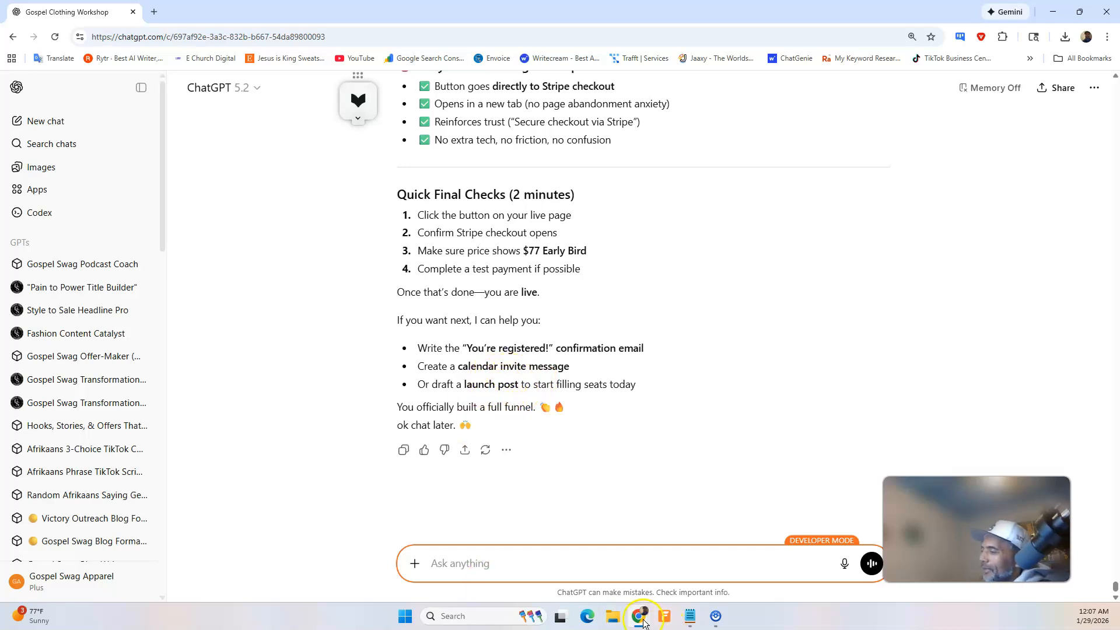
Return to the Swipe Pages preview, reload it, and review the landing page from its hero section downward.
{"action": "mouse_move", "coordinate": [639, 618]}
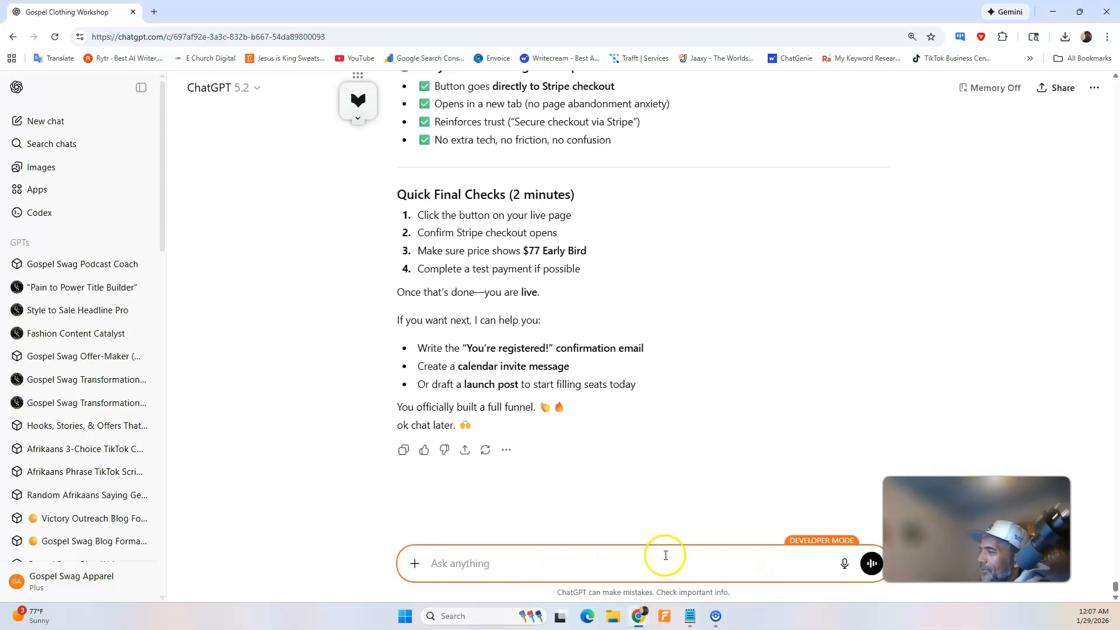
{"action": "left_click", "coordinate": [565, 571]}
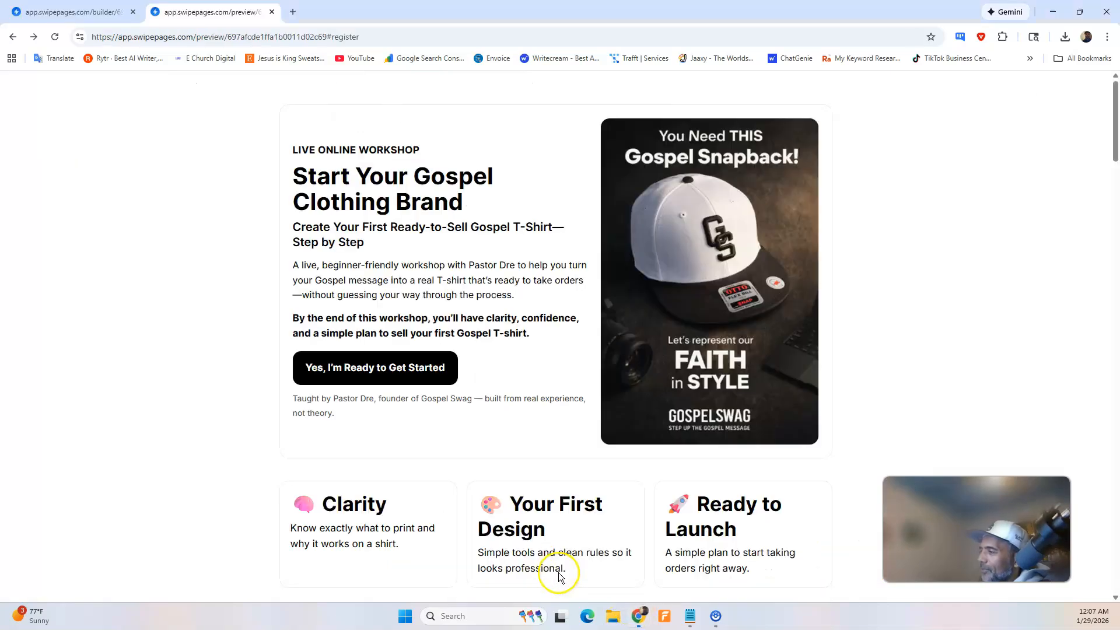
{"action": "left_click", "coordinate": [55, 37]}
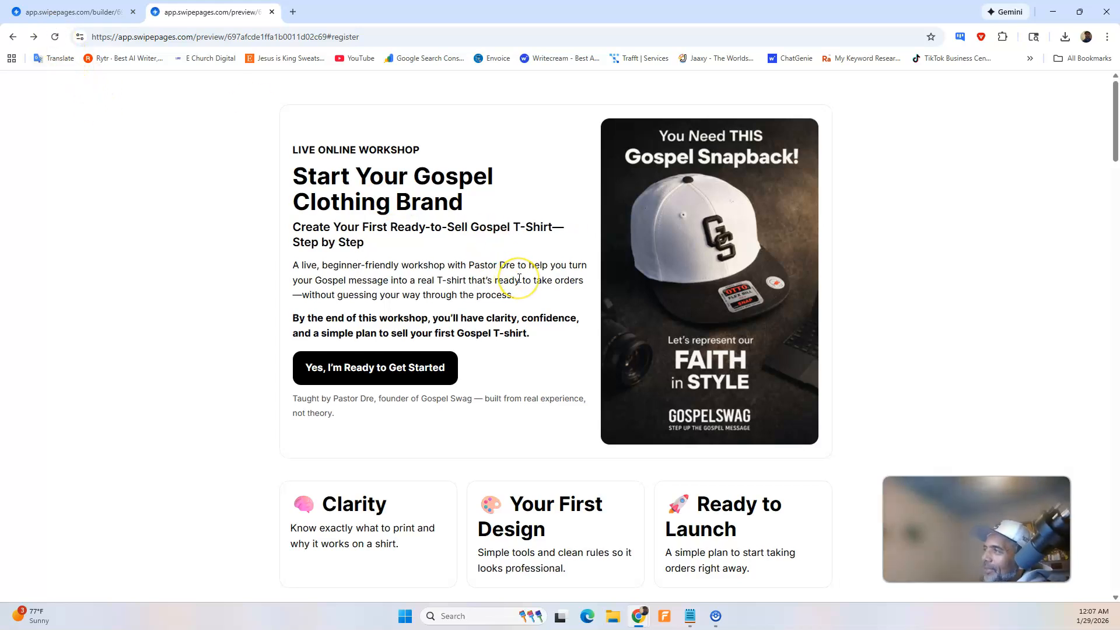
{"action": "scroll", "coordinate": [518, 278], "scroll_direction": "down", "scroll_amount": 4}
{"action": "scroll", "coordinate": [520, 278], "scroll_direction": "down", "scroll_amount": 20}
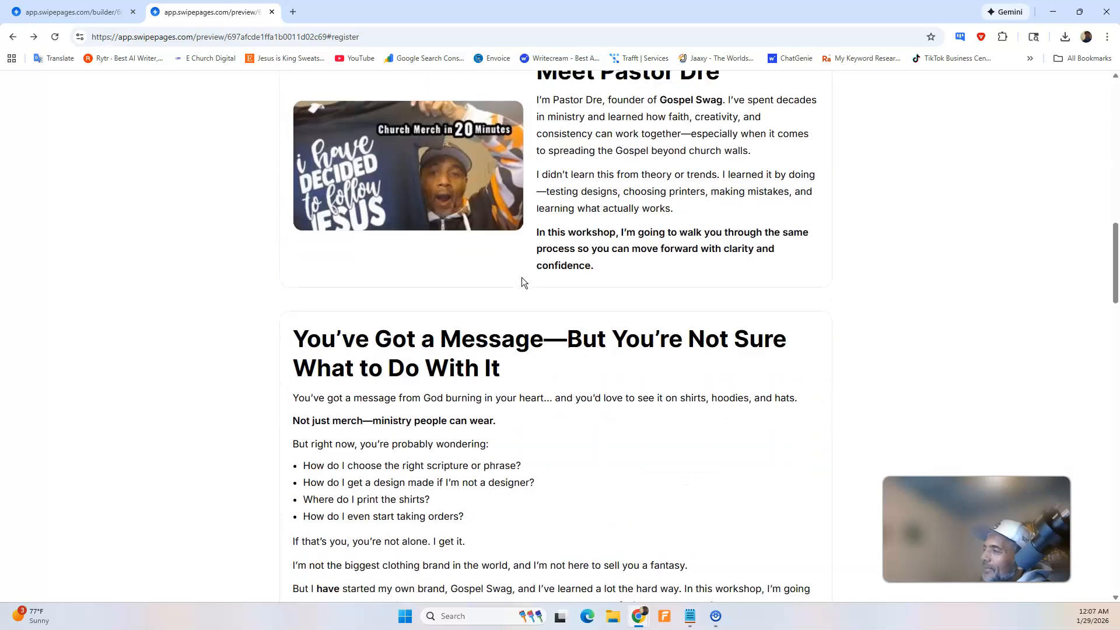